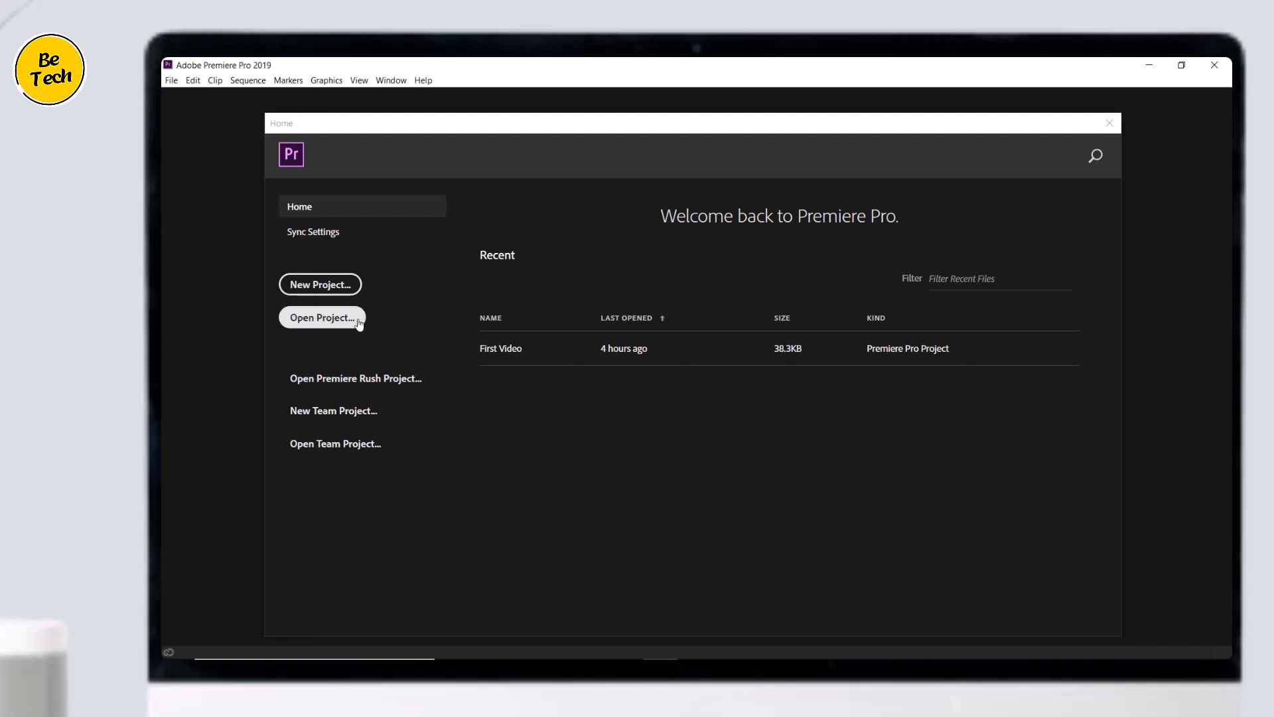
Step: Start a new project and name it Train Ride
left_click(357, 283)
type("T")
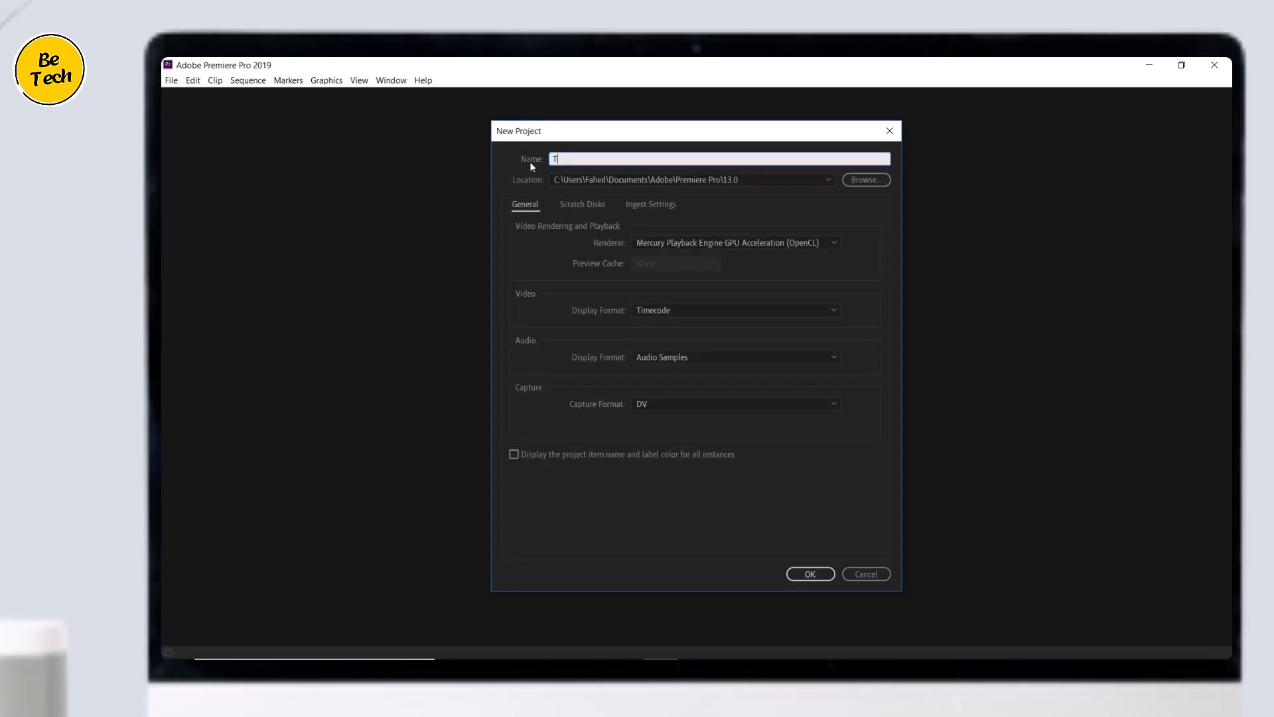
type("rain Ride")
left_click(599, 191)
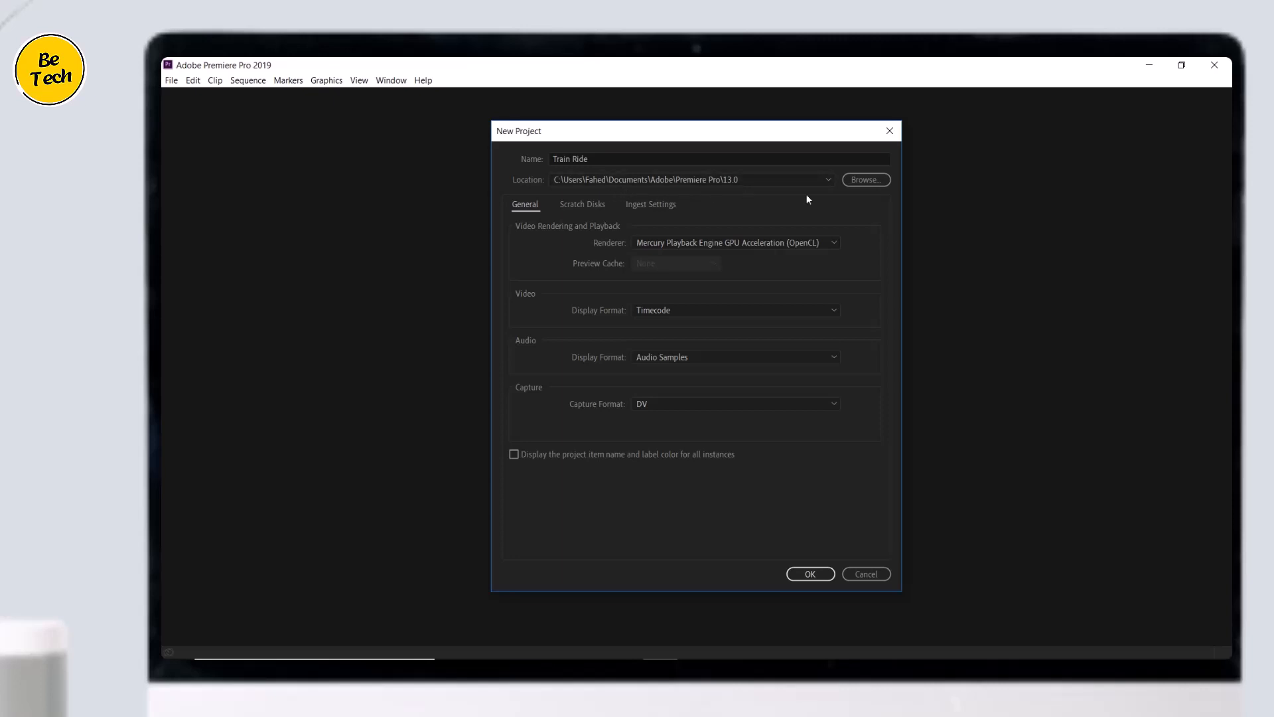
Step: Set the project location to the Video folder on My Disk (E:) and create the project
left_click(852, 181)
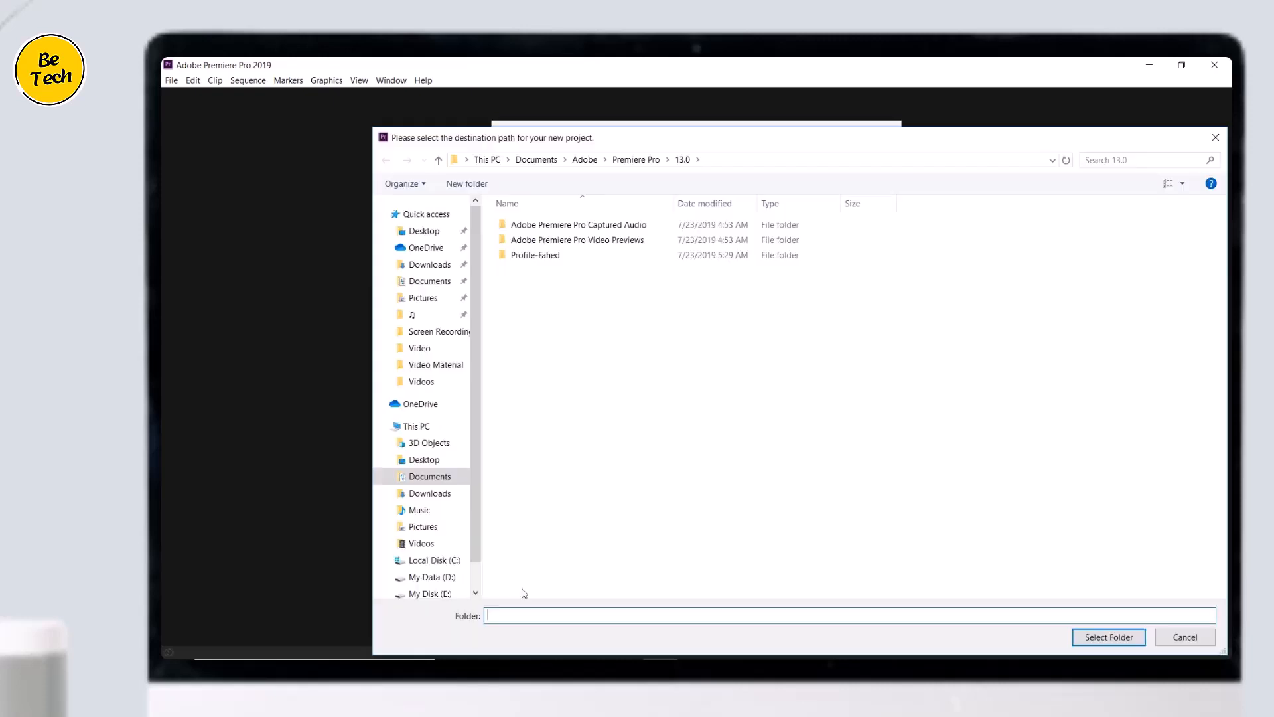
left_click(442, 595)
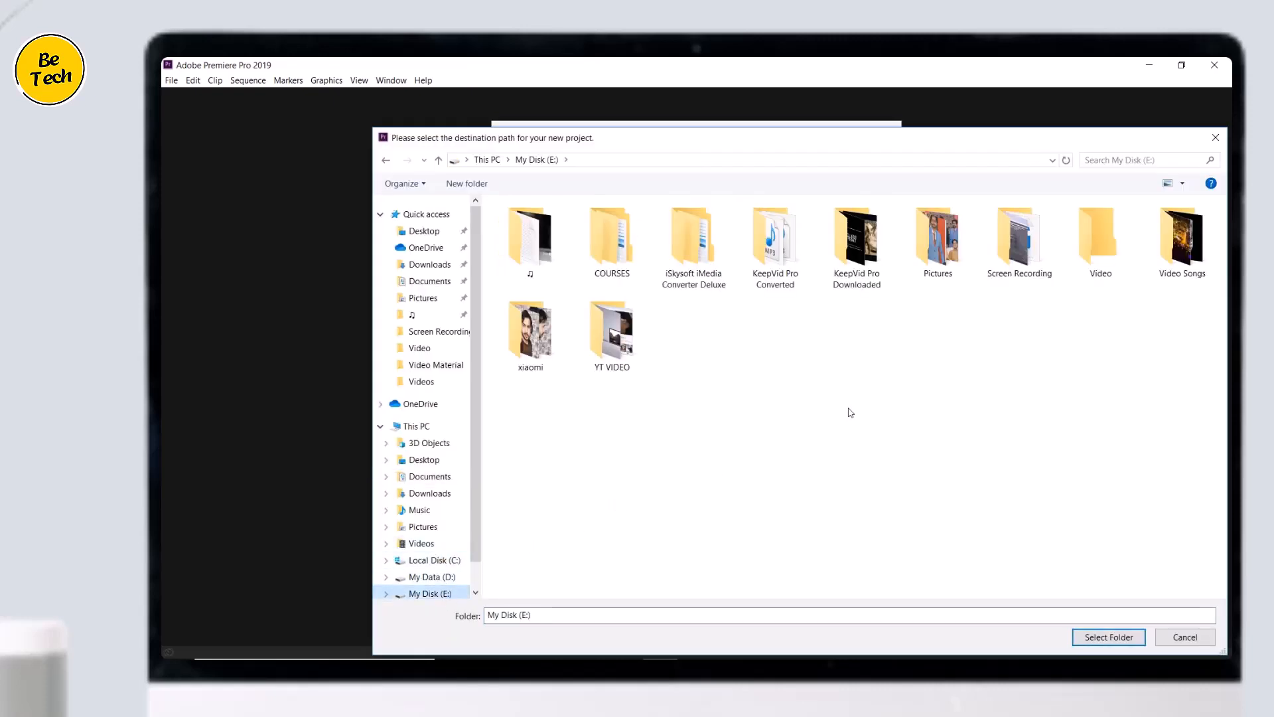
double_click(1098, 240)
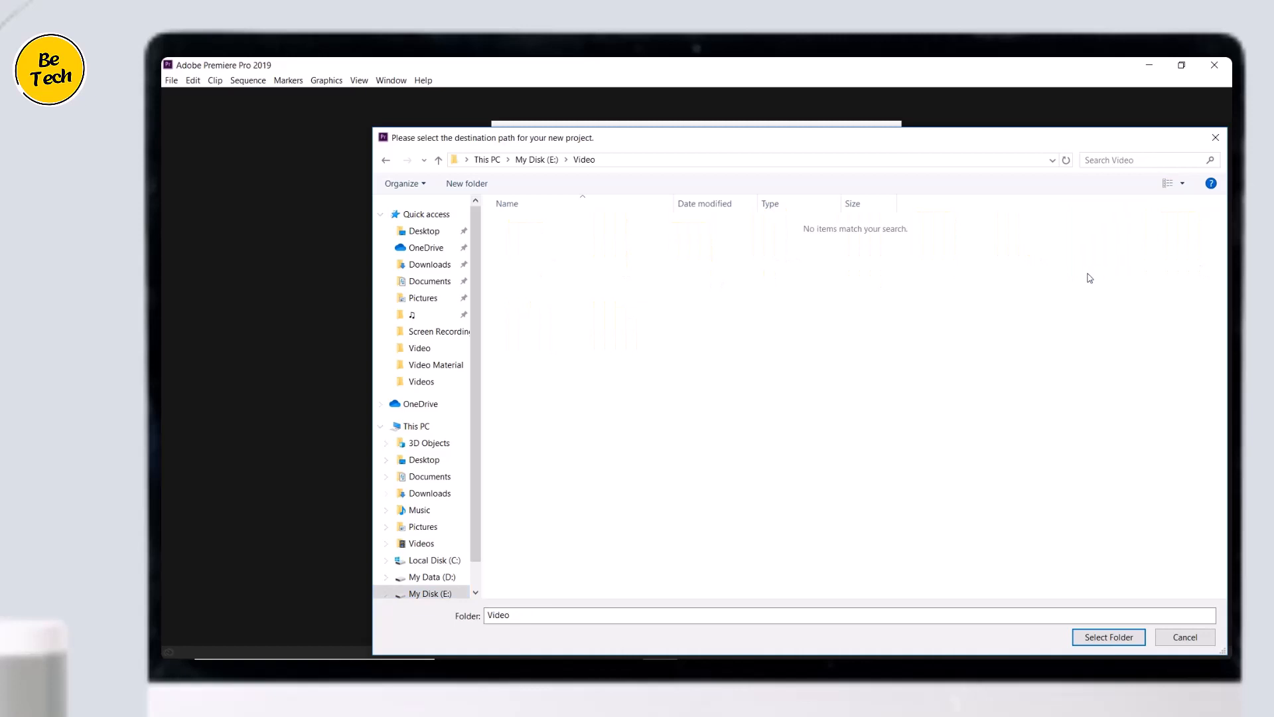
left_click(1086, 641)
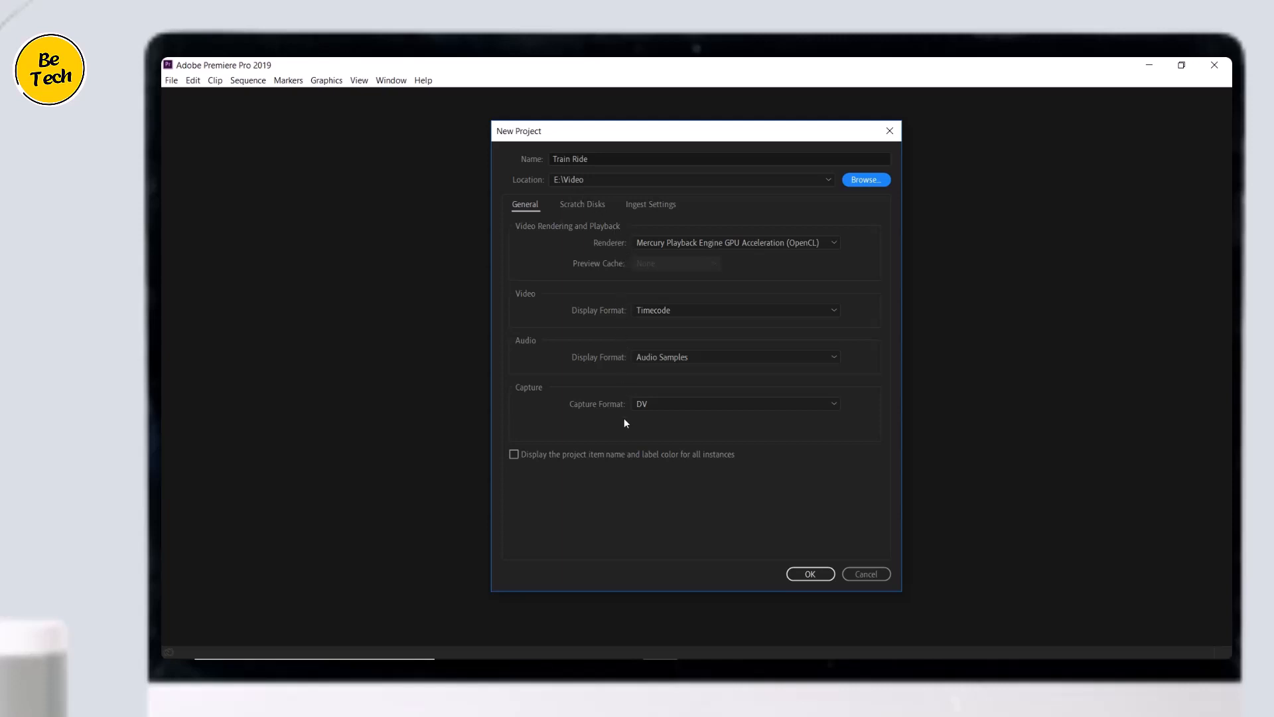
left_click(792, 578)
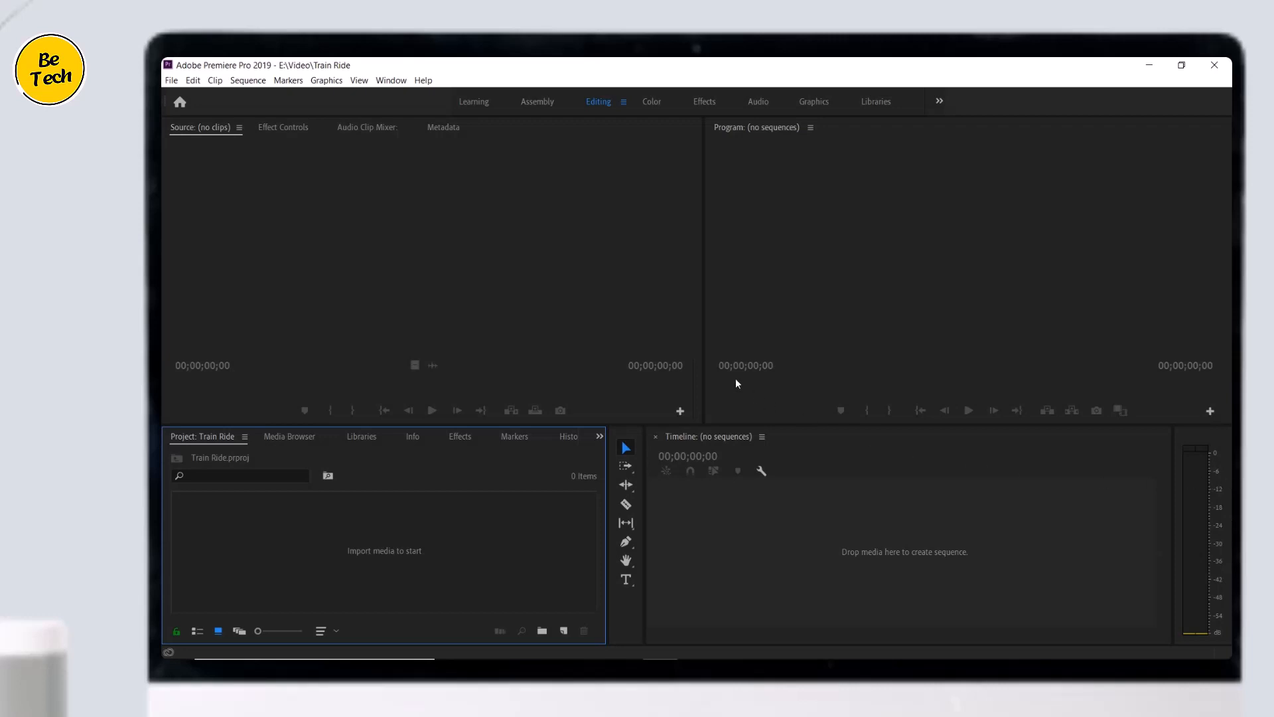
Step: Look over the Source, Program, Timeline and Project panels and the list of panels grouped with the Project panel
left_click(526, 281)
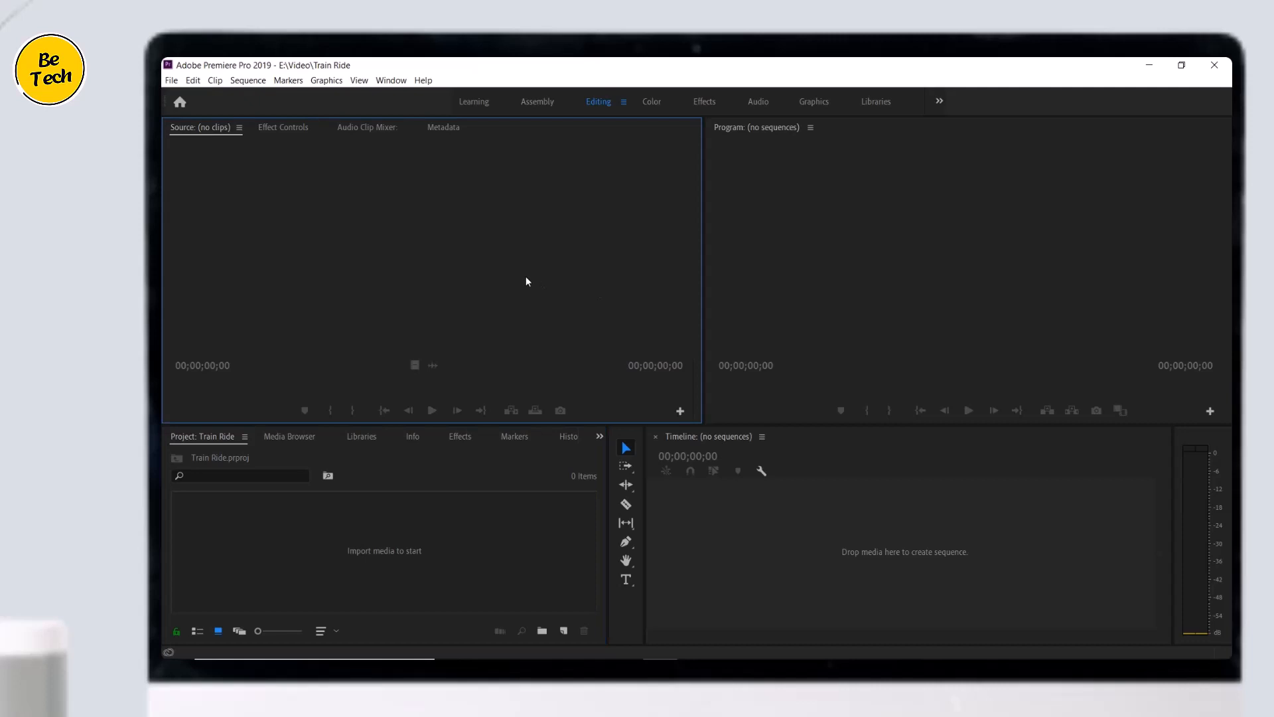
left_click(754, 268)
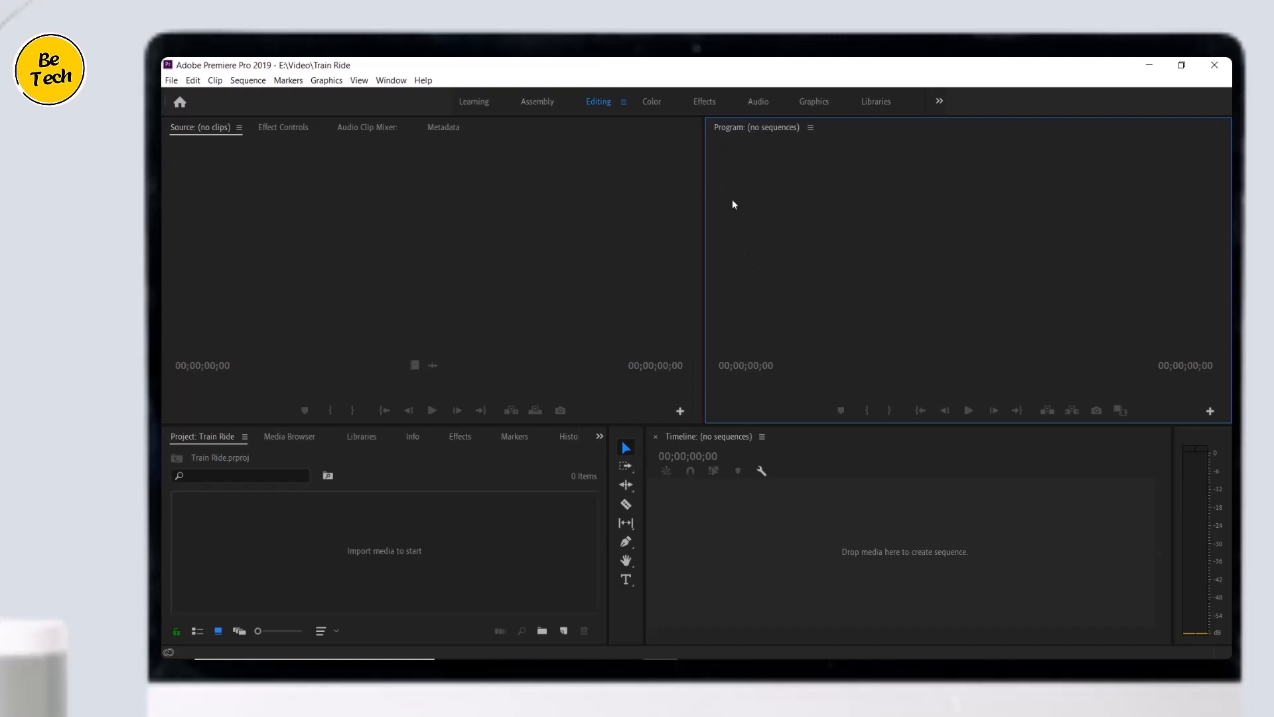
left_click(700, 482)
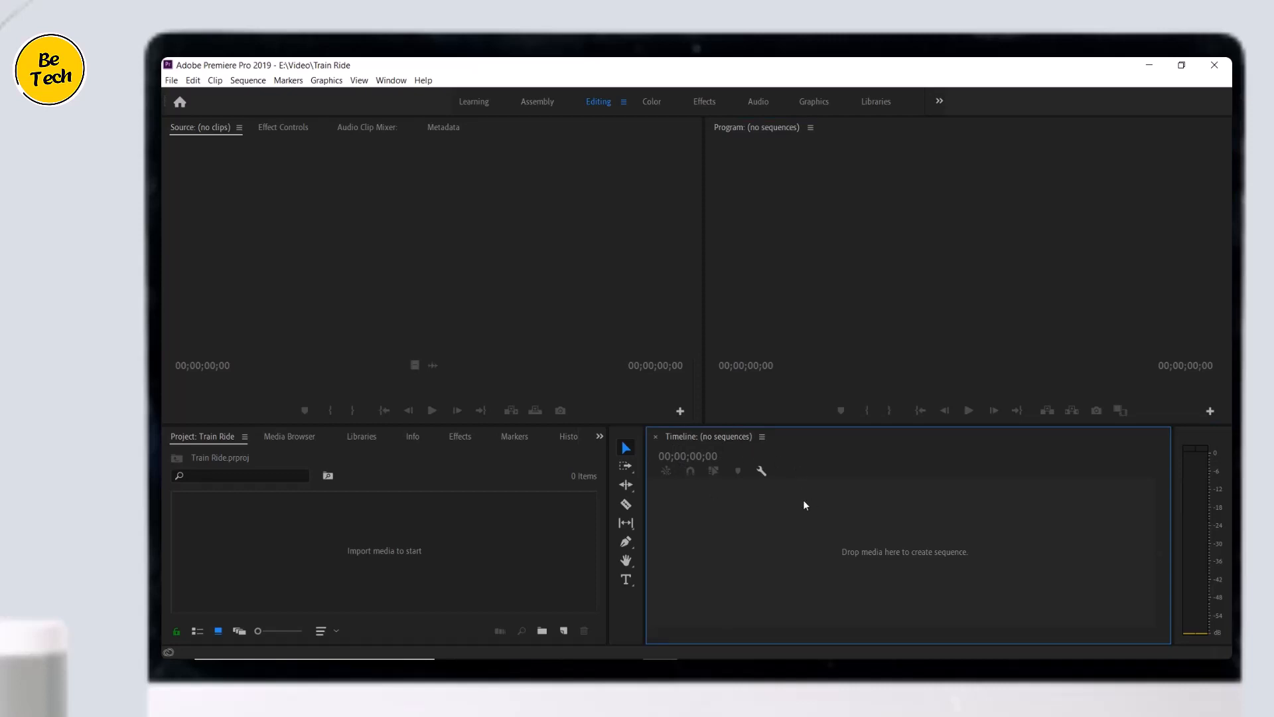
left_click(449, 517)
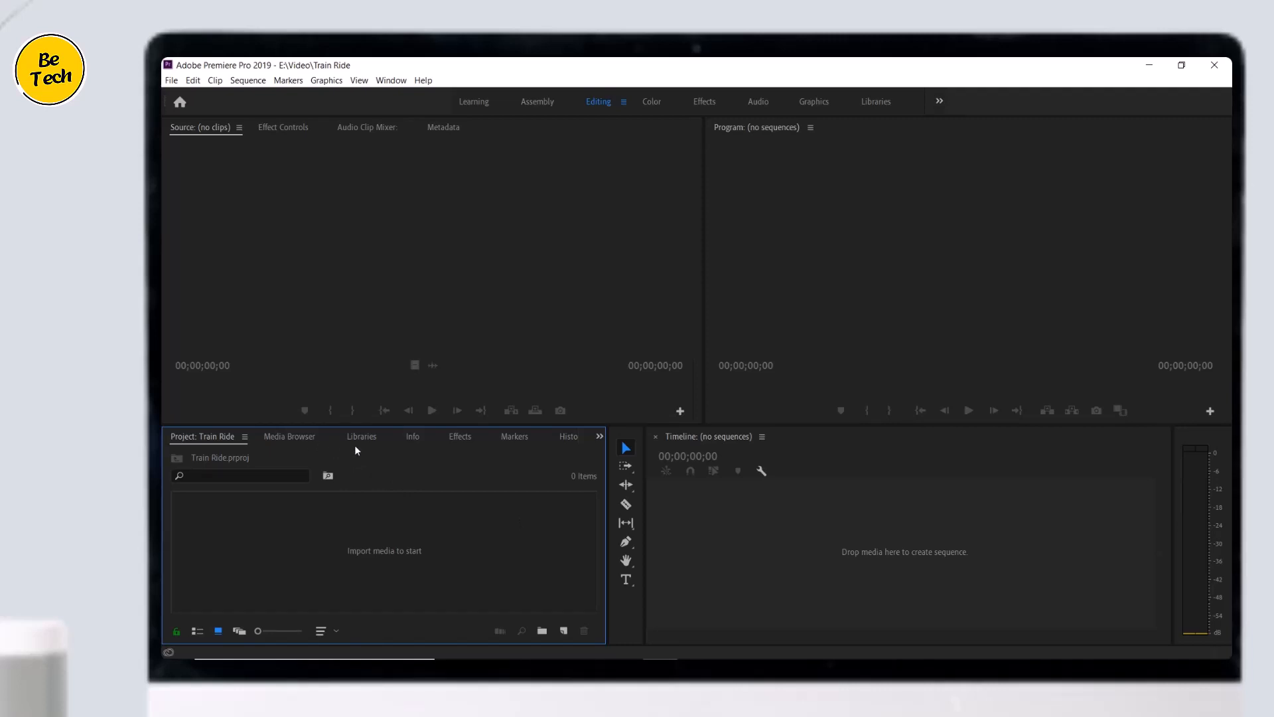
left_click(600, 437)
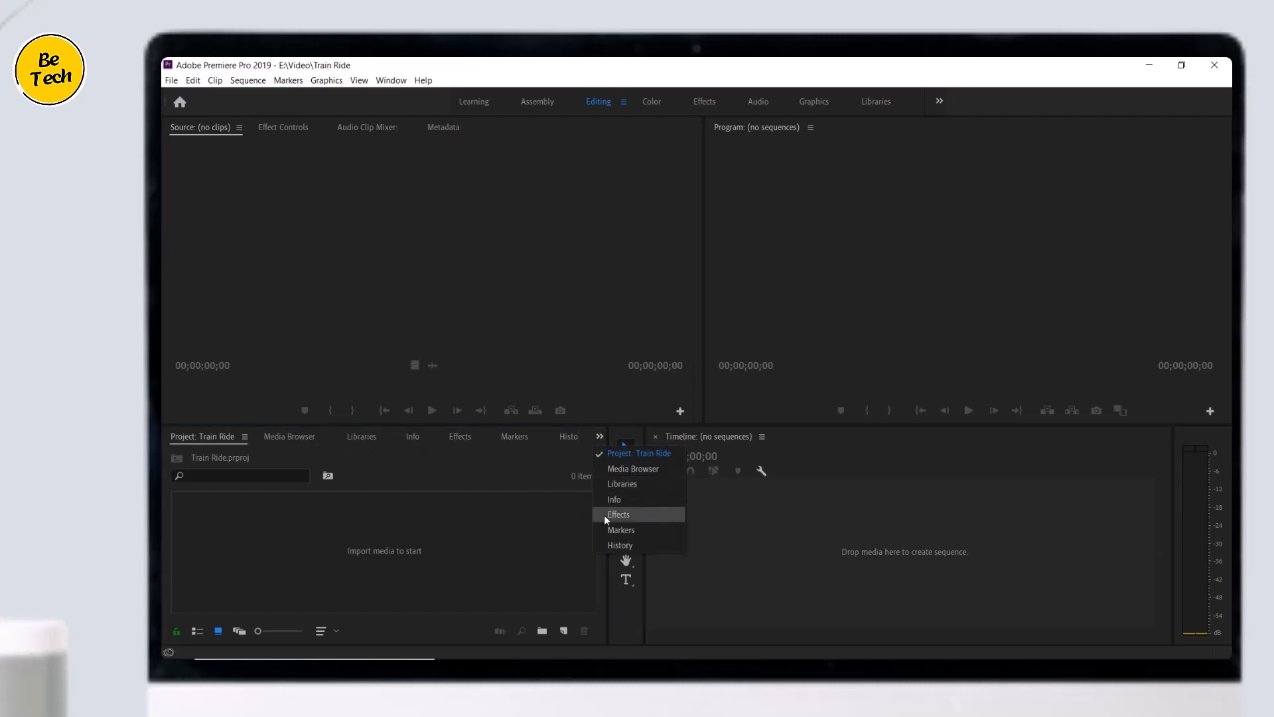
left_click(567, 536)
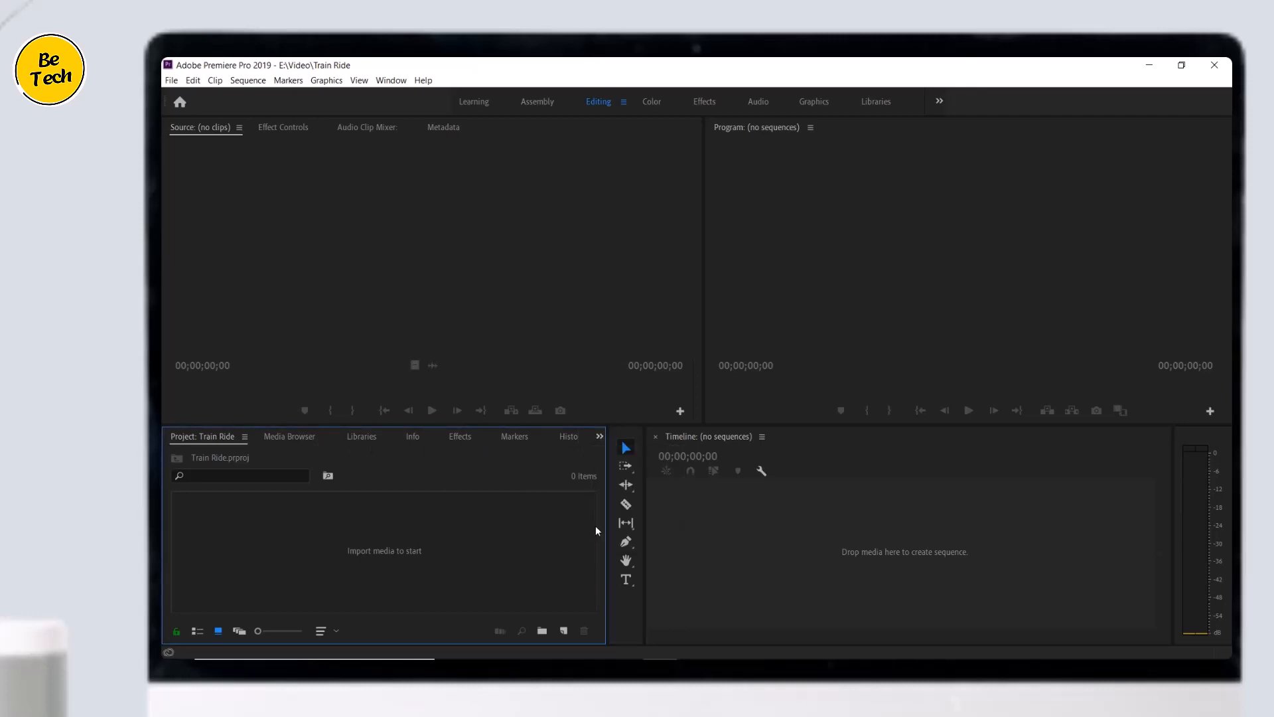
Step: Narrow the Project panel group and widen the Timeline until the Tools panel is a single column between them
left_click_drag(605, 509, 467, 501)
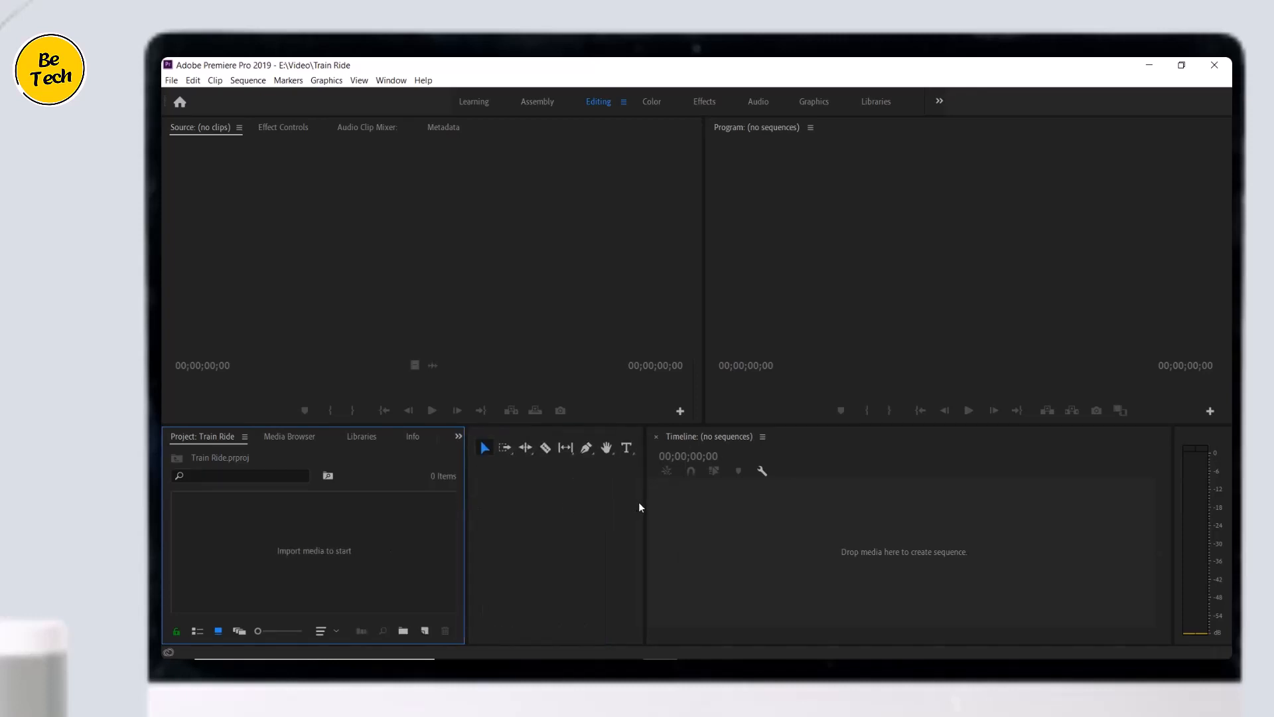
left_click_drag(644, 506, 504, 489)
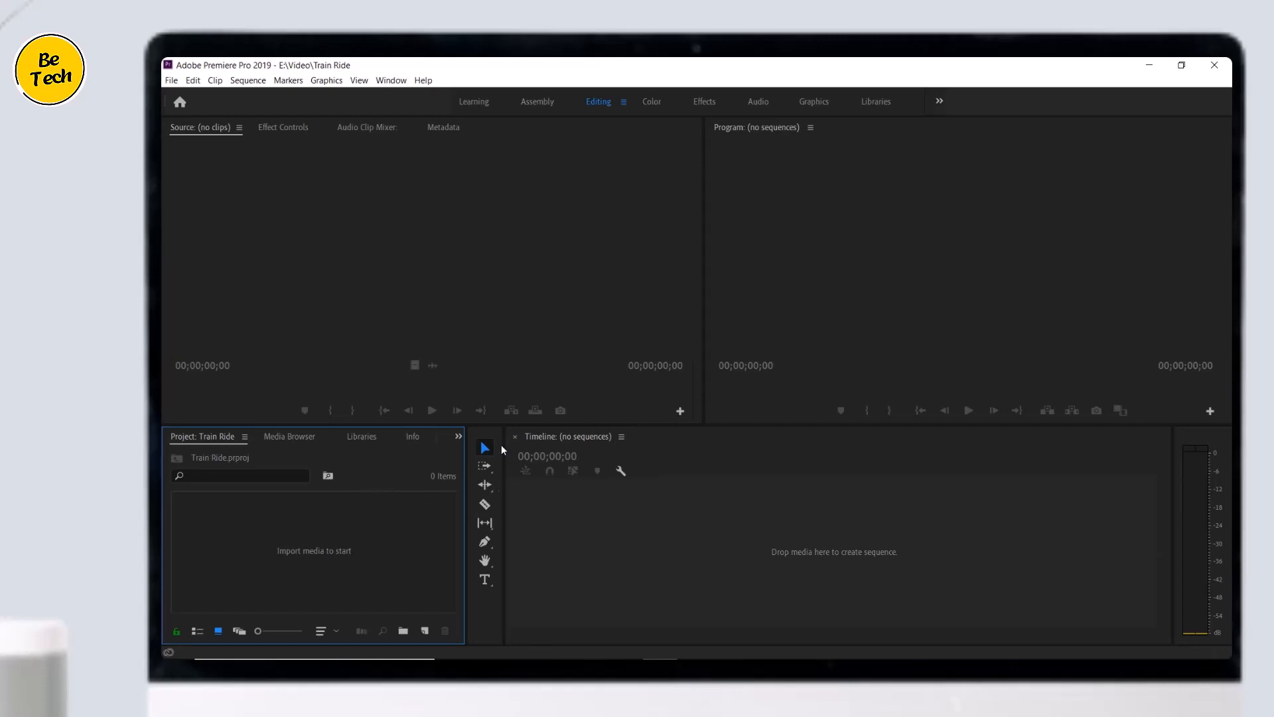
Step: Close and reopen the Media Browser panel, placing it directly after the Project panel in its group
right_click(315, 438)
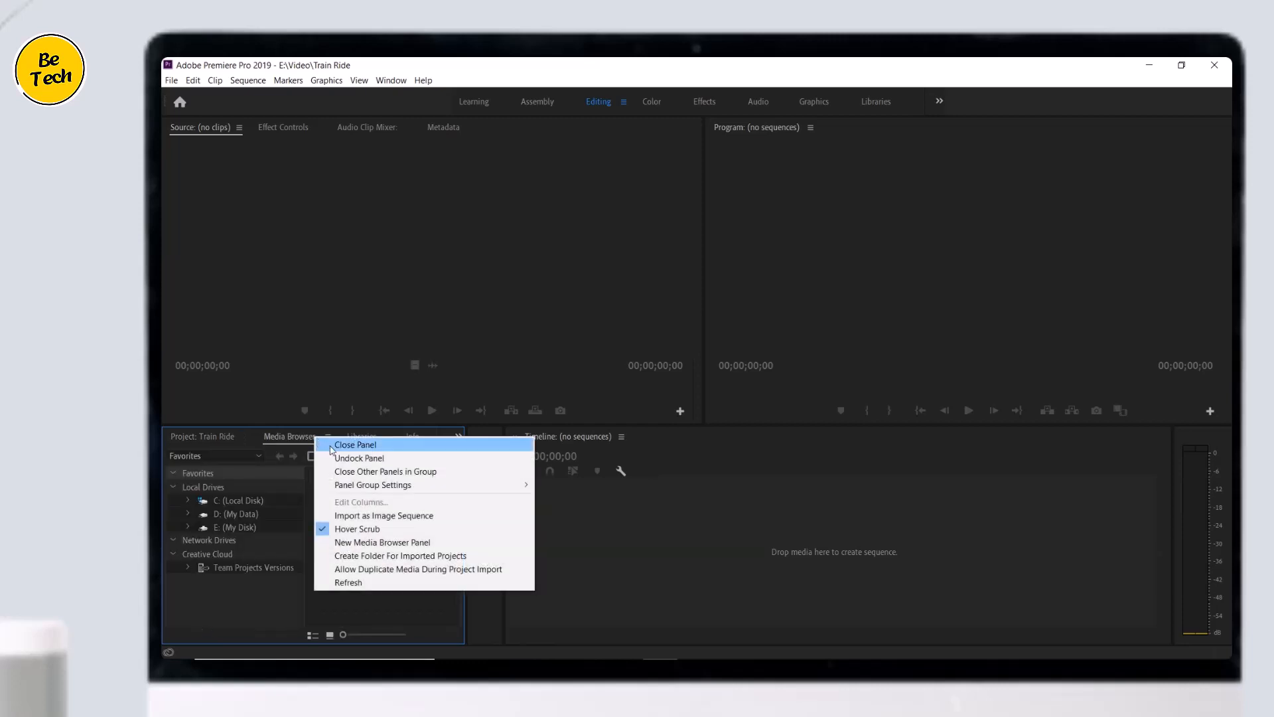
left_click(333, 444)
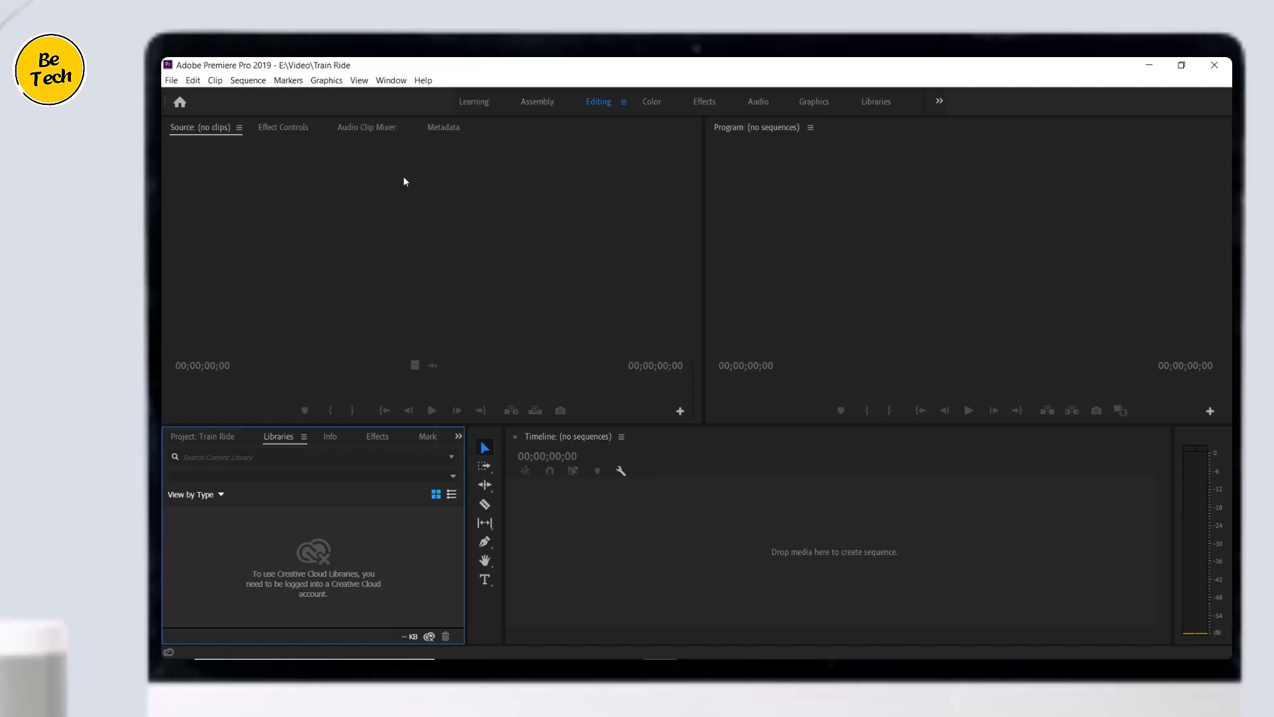
left_click(402, 86)
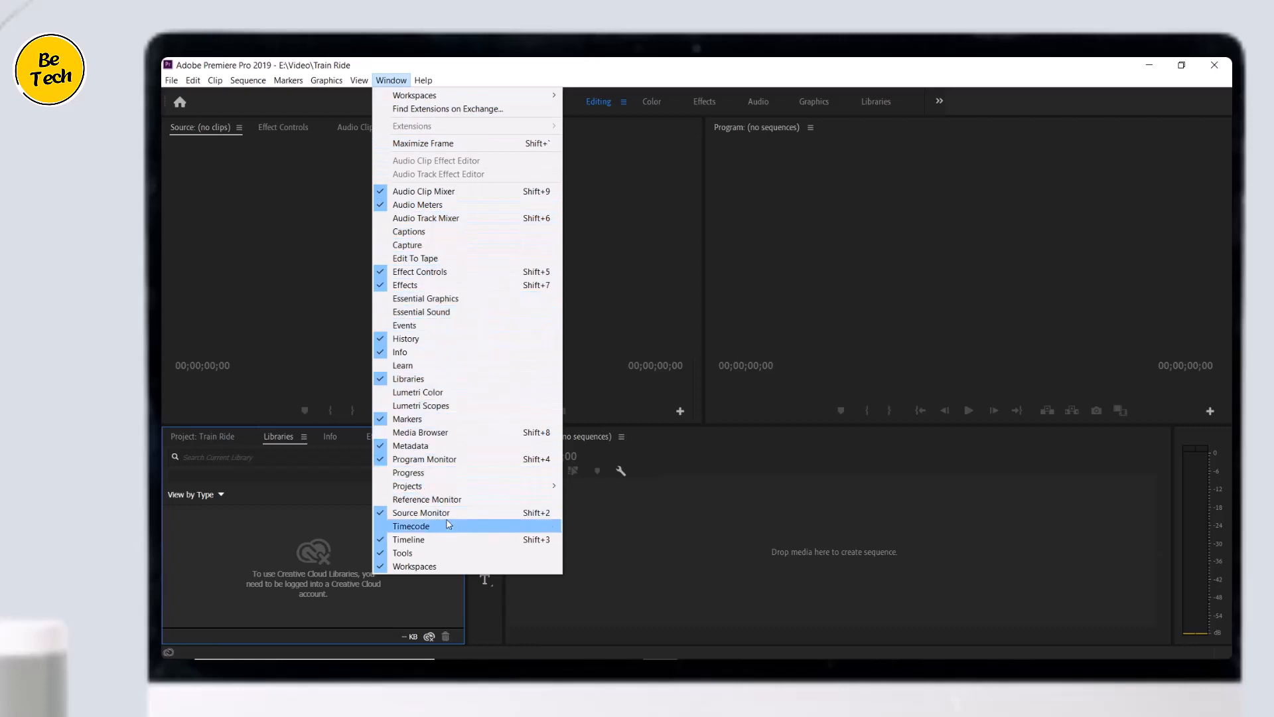
left_click(466, 434)
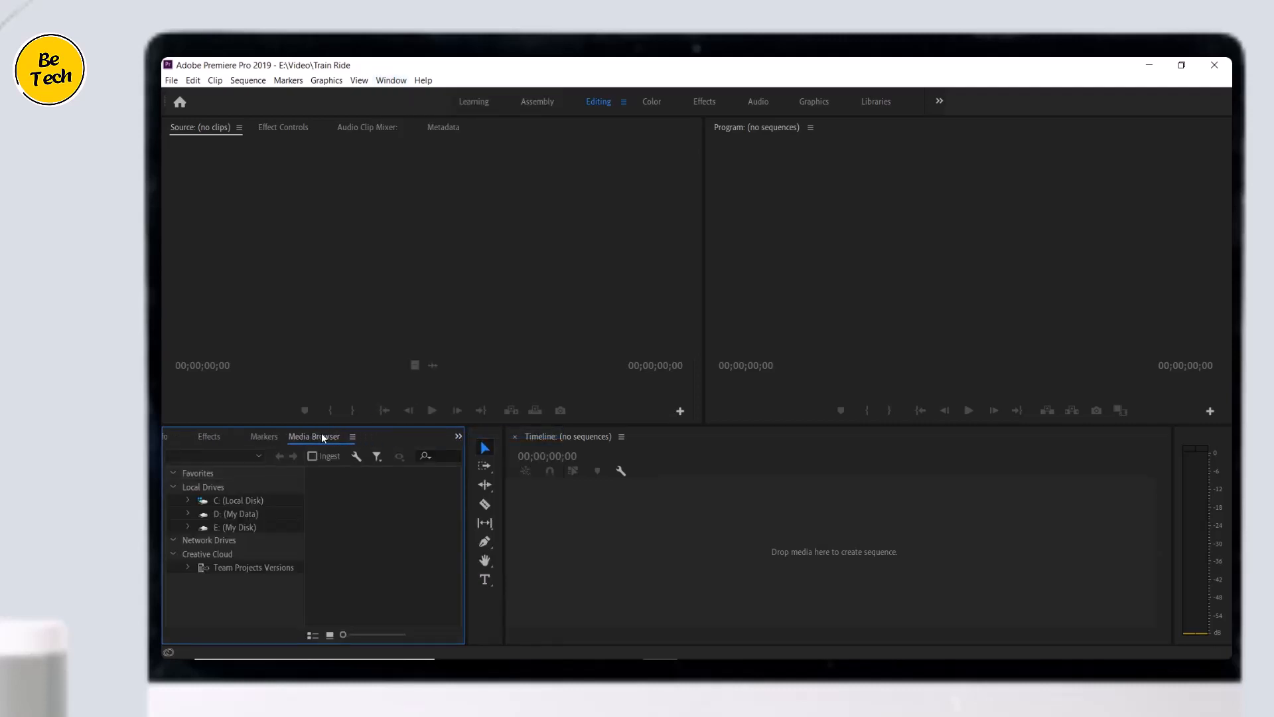
left_click_drag(322, 435, 276, 439)
left_click(219, 440)
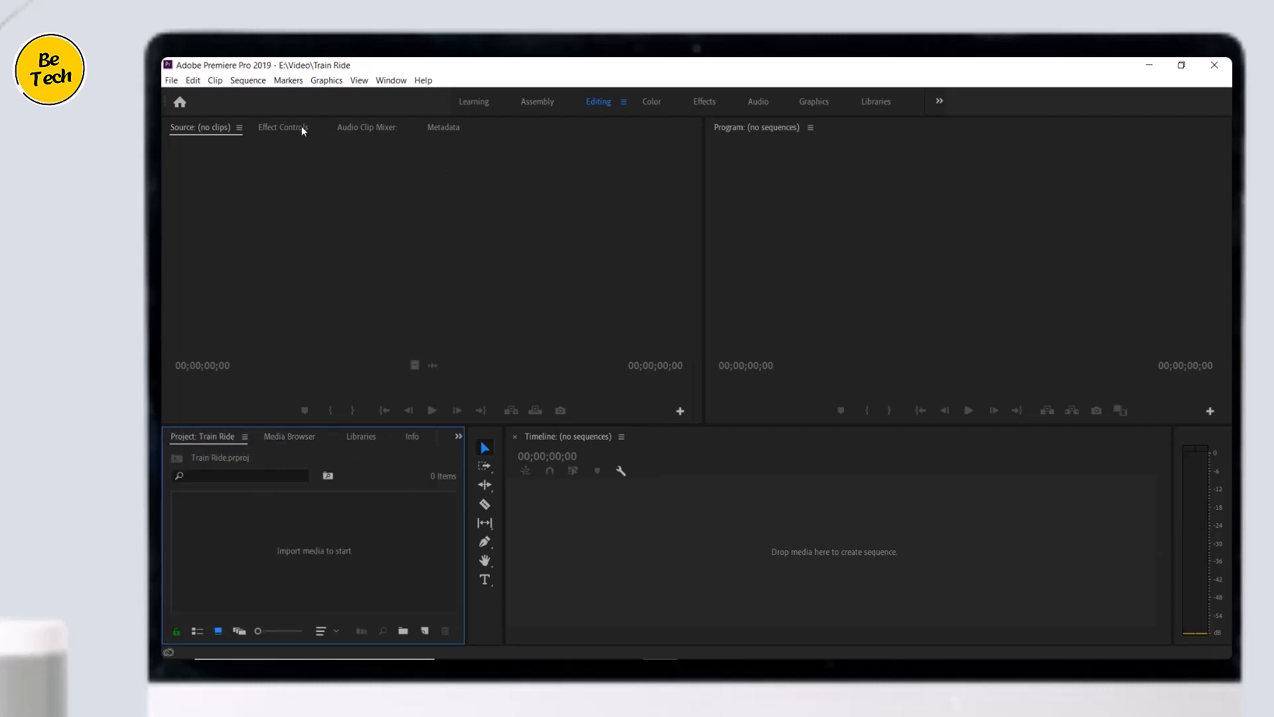
Step: Dock the Effect Controls and Tools panels in the Program monitor's group, and move Libraries after Effects in its own group
left_click_drag(302, 128, 816, 211)
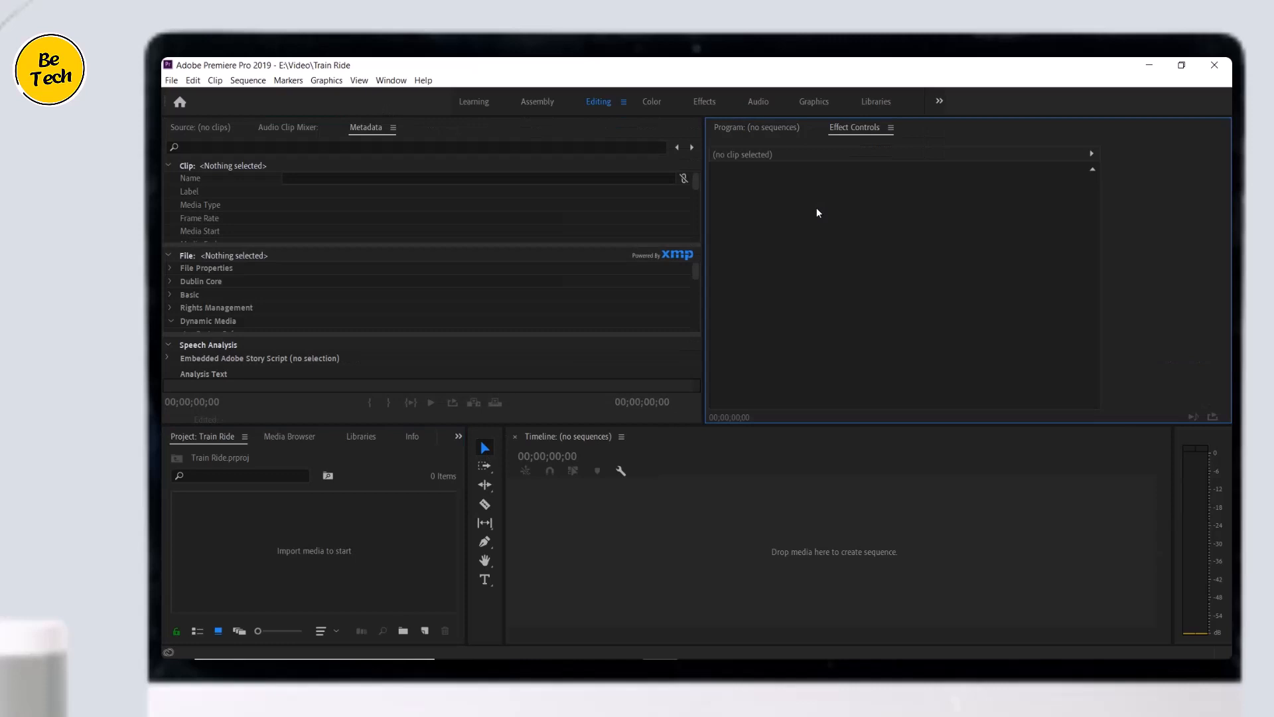
left_click_drag(360, 436, 587, 438)
left_click_drag(491, 432, 1064, 290)
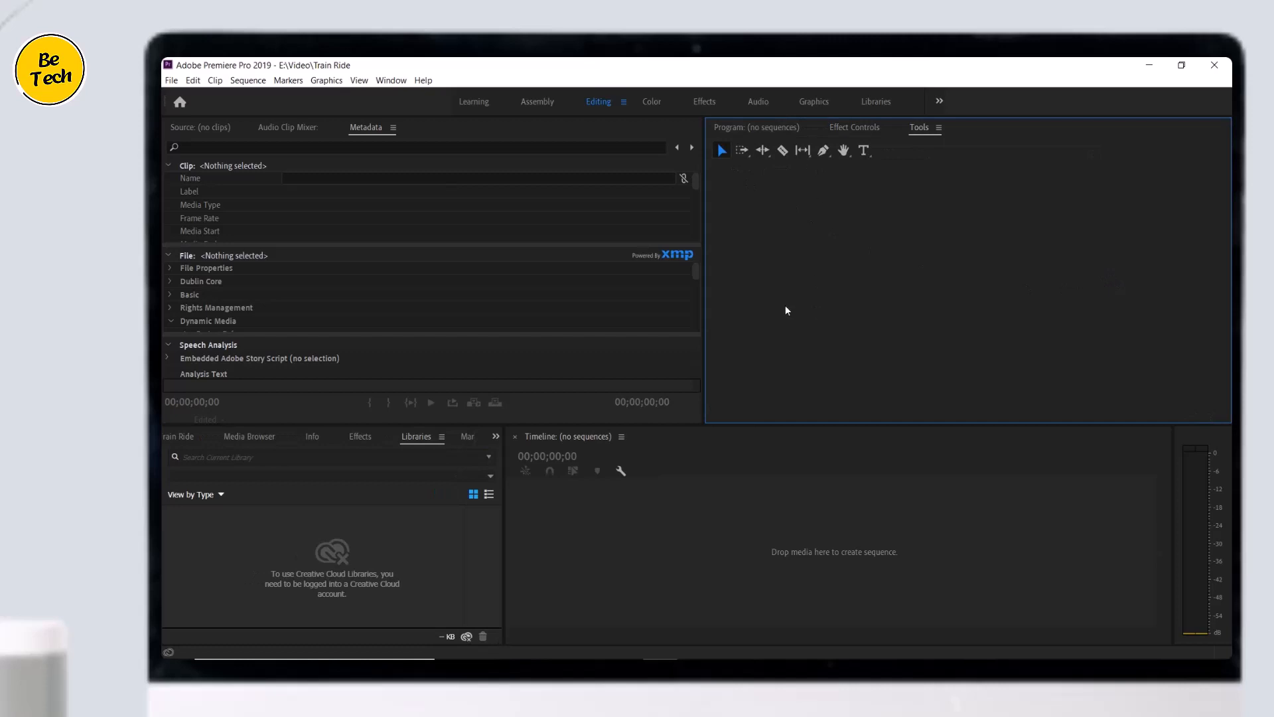
Step: Reset the Editing workspace to its saved layout
left_click(391, 80)
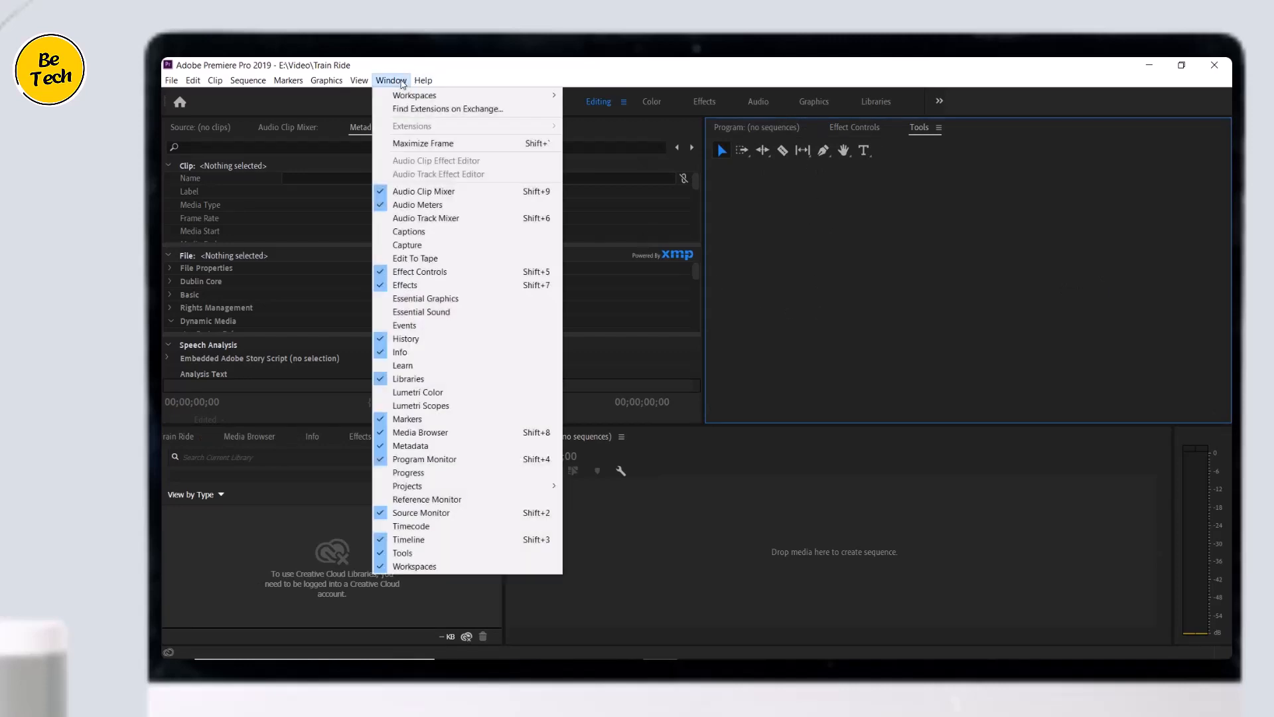
mouse_move(488, 102)
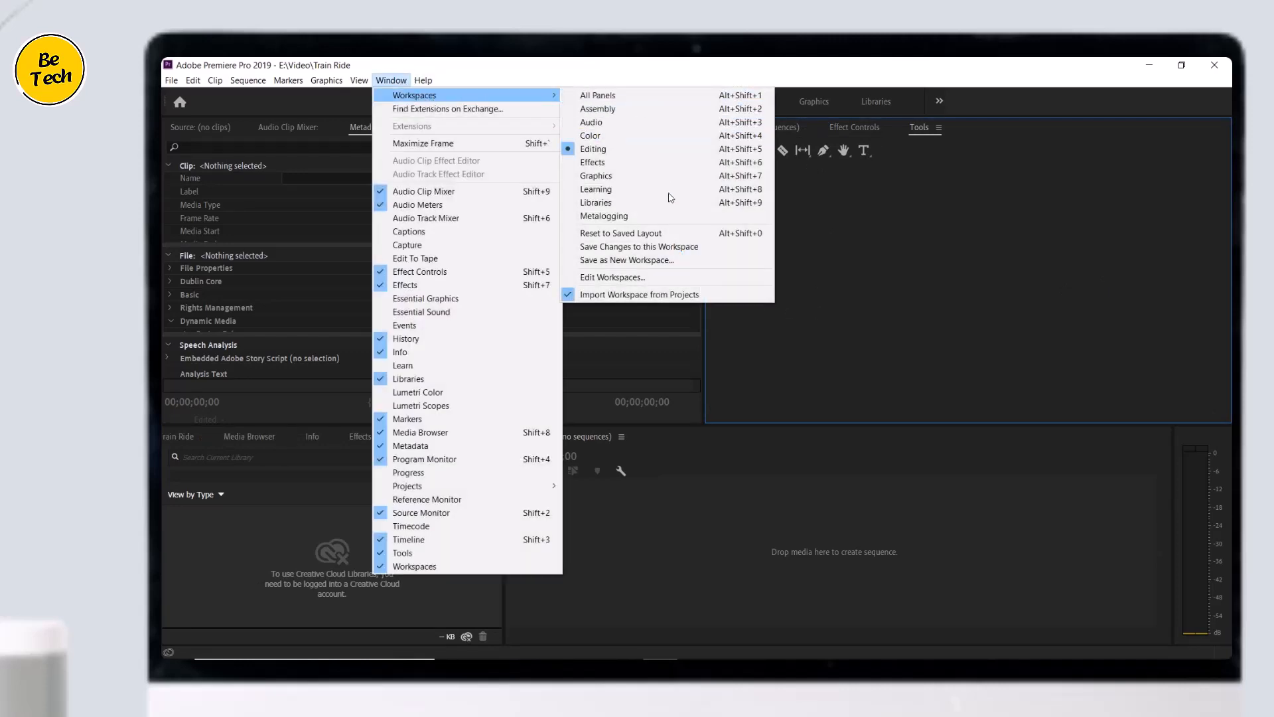
left_click(685, 239)
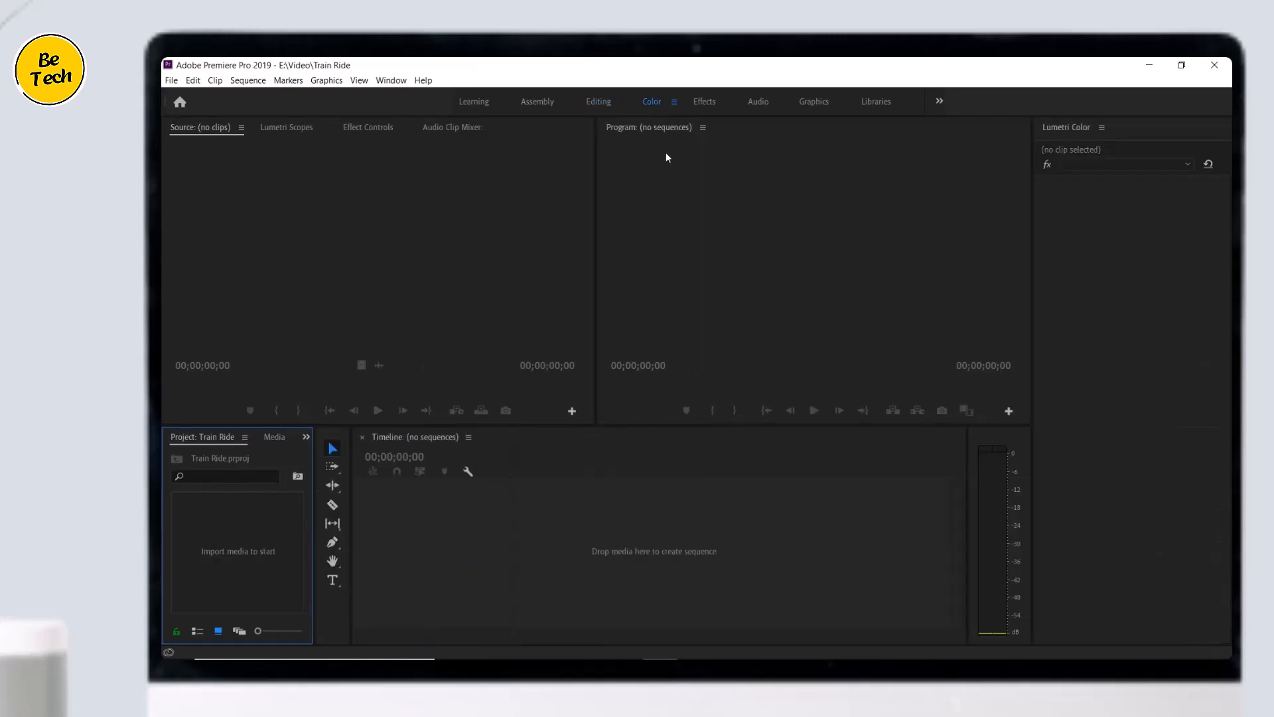
Step: View the Effects workspace and return to the Editing workspace
left_click(709, 100)
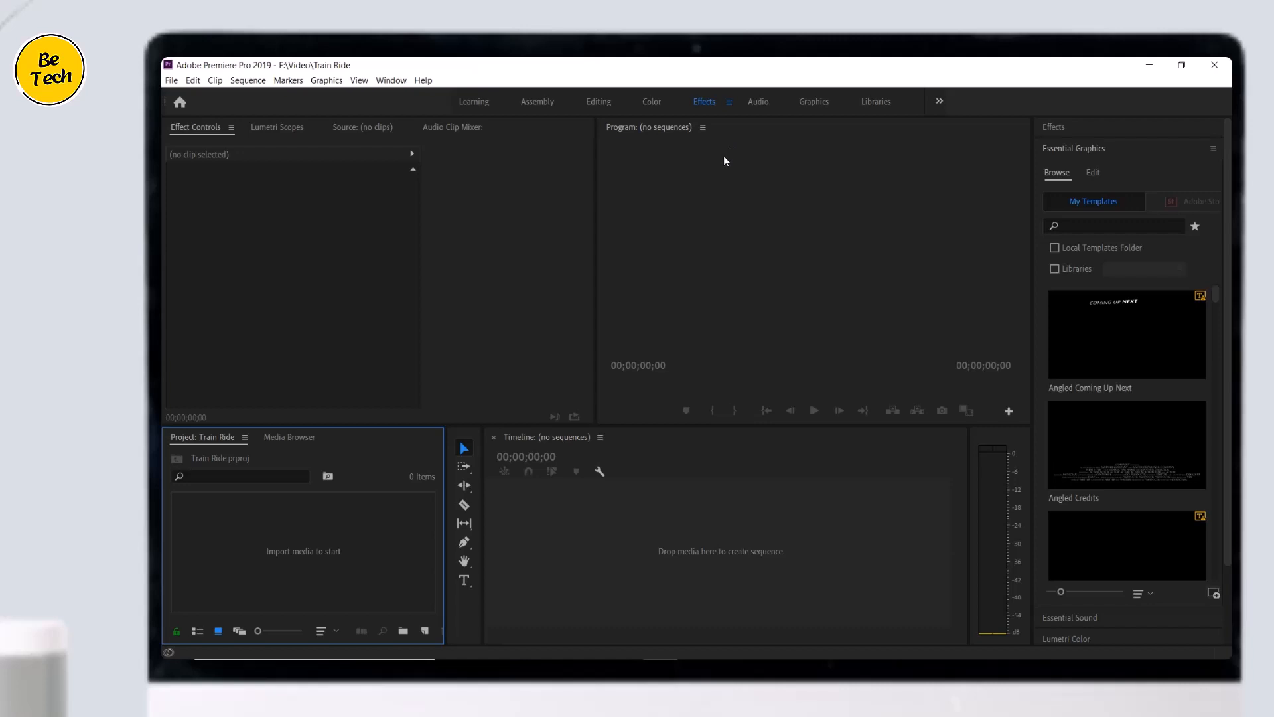
left_click(602, 103)
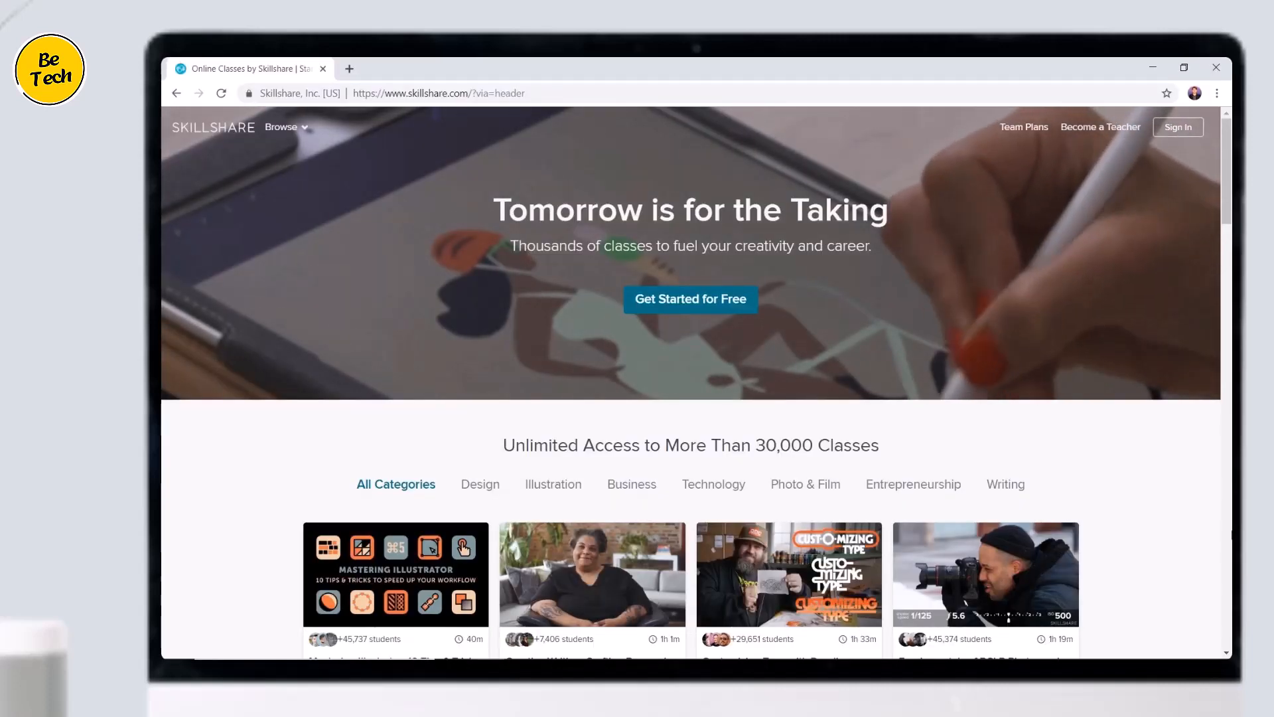
Step: Switch to the Skillshare website and browse its Illustration, Technology, and Photo & Film classes
scroll(1224, 377, "down", 3)
scroll(1225, 377, "down", 1)
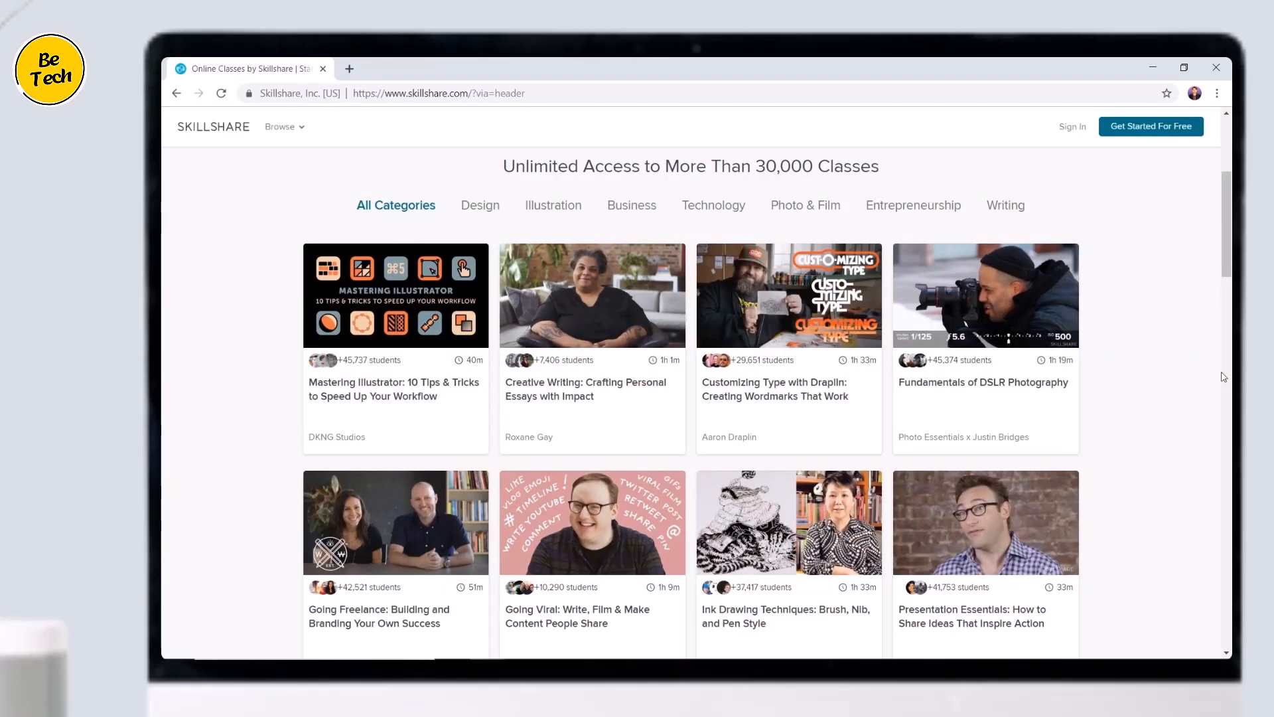
left_click(538, 209)
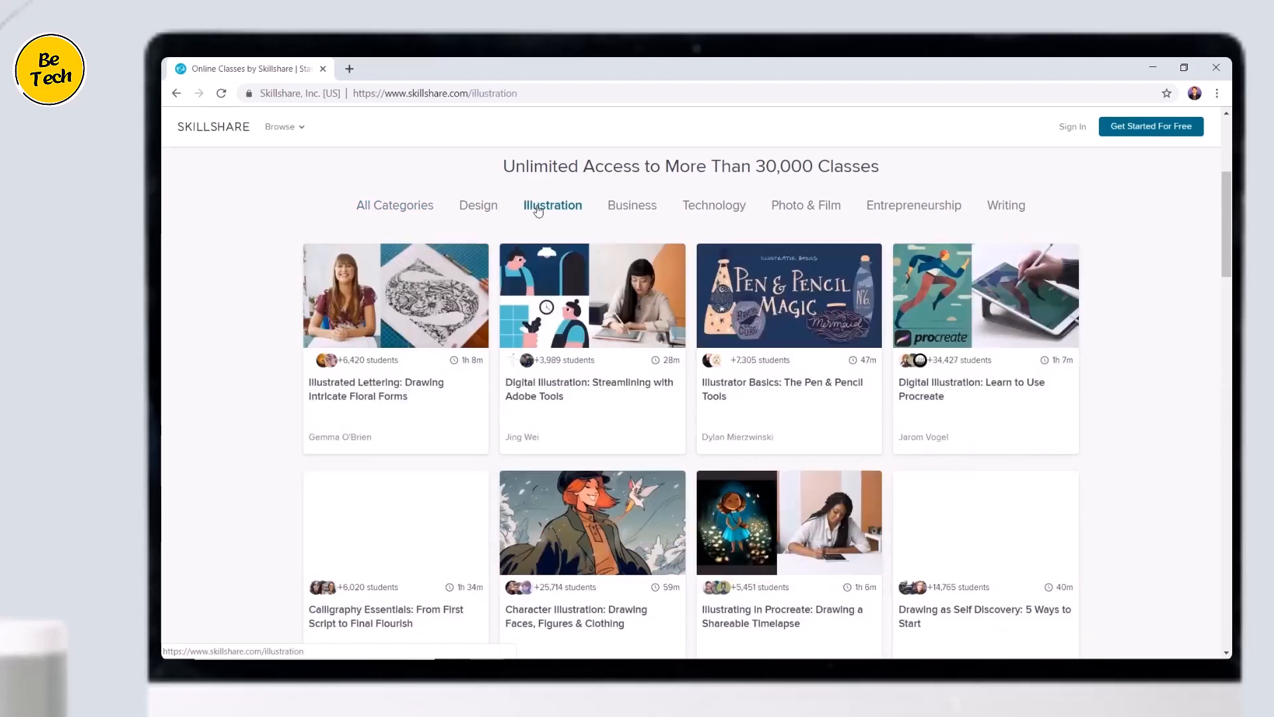
left_click(704, 210)
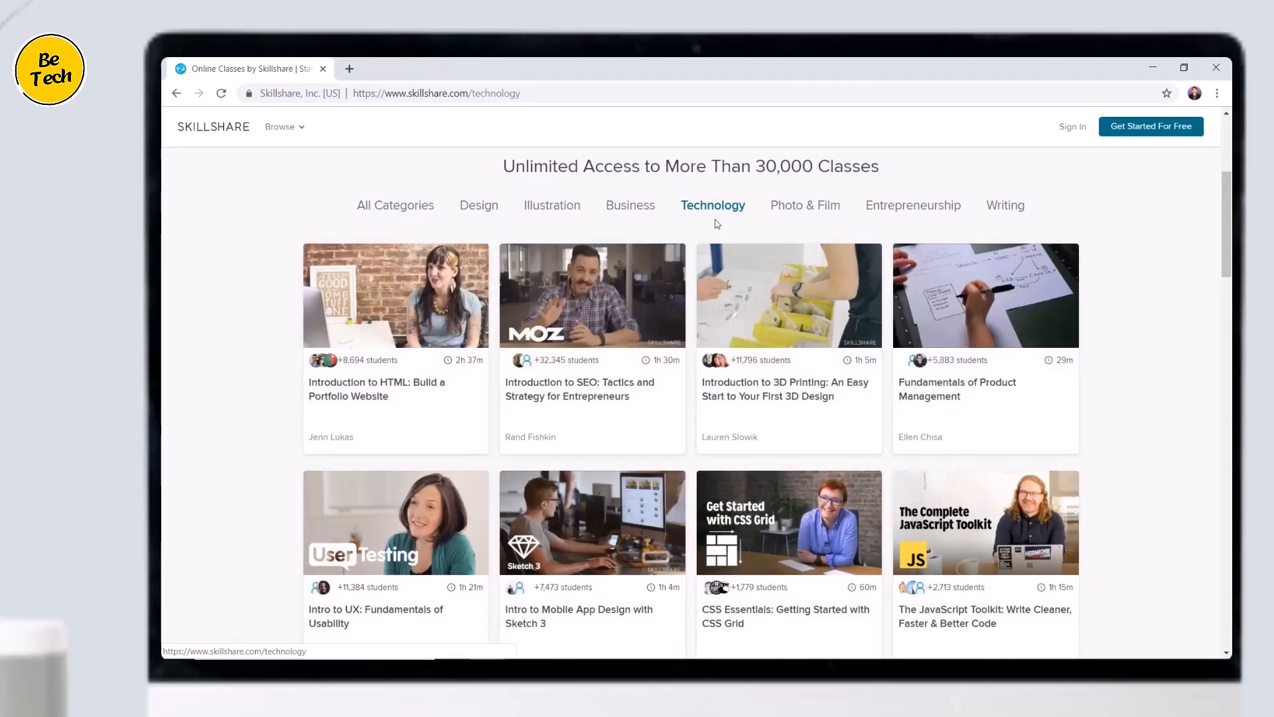
left_click(796, 211)
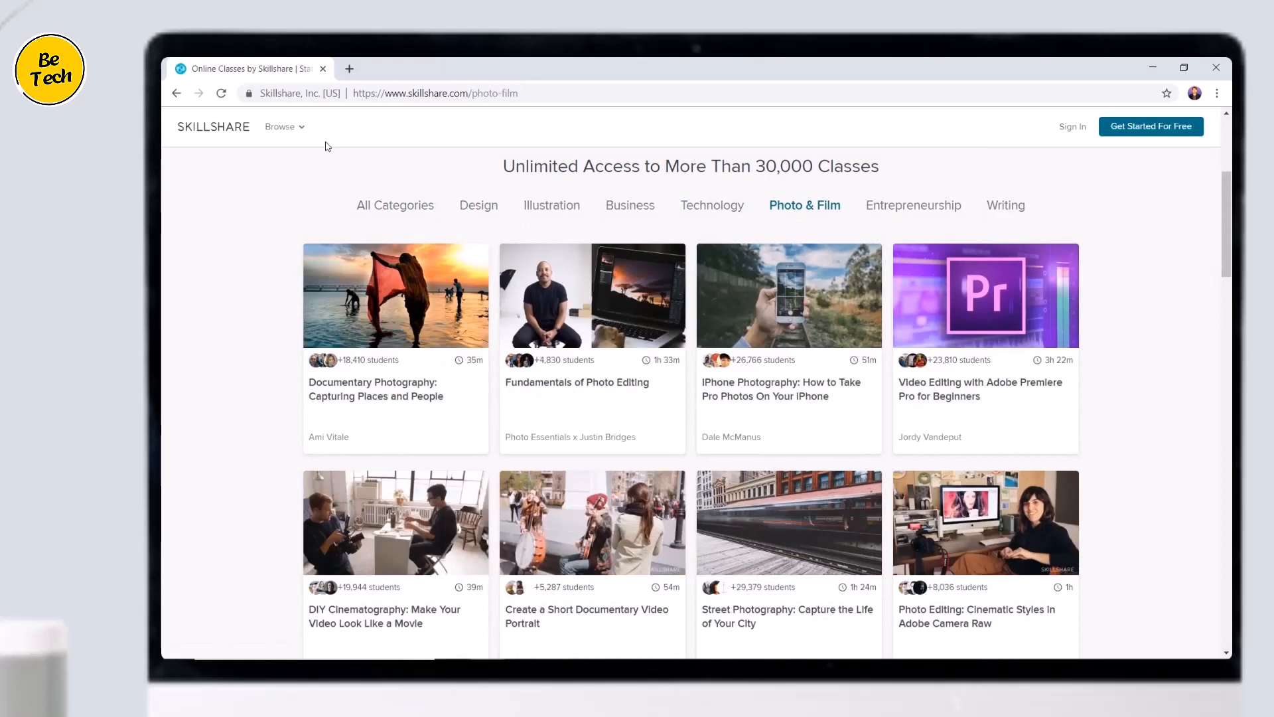
left_click(302, 128)
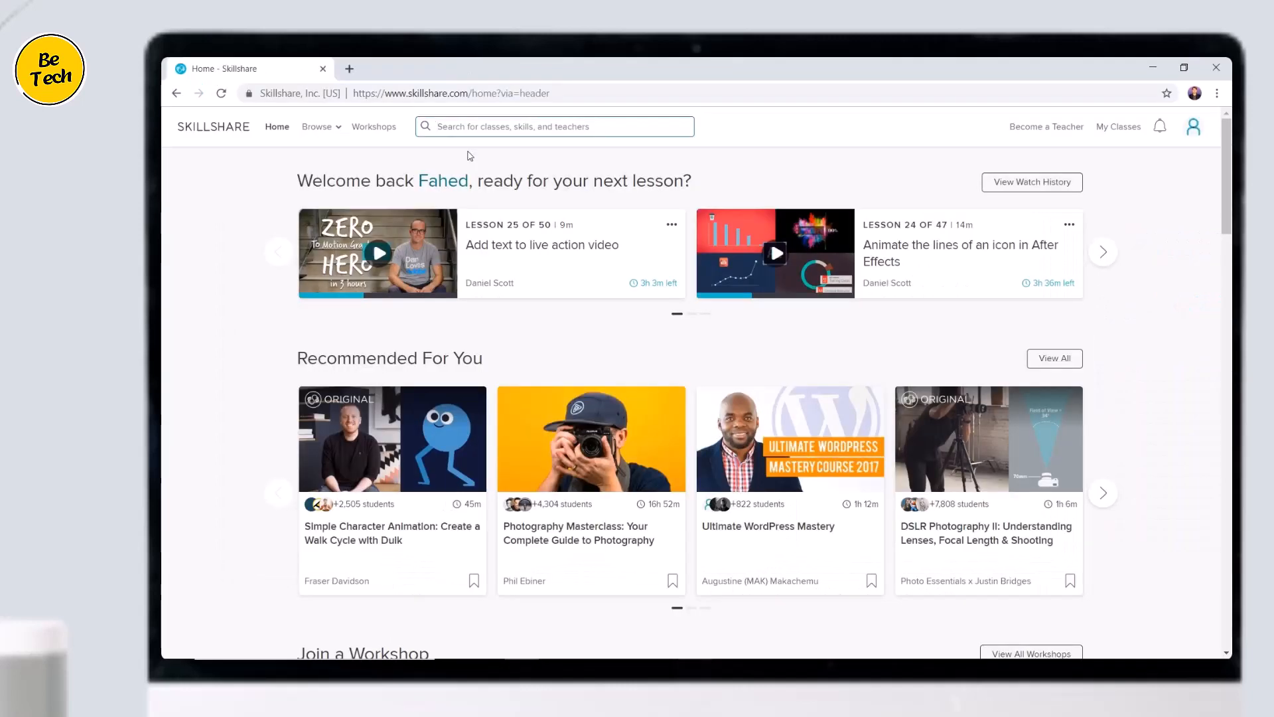
Step: Search Skillshare for "Adobe premiere" and look over the plans and benefits on the Premium membership page
type("Adobe premiere")
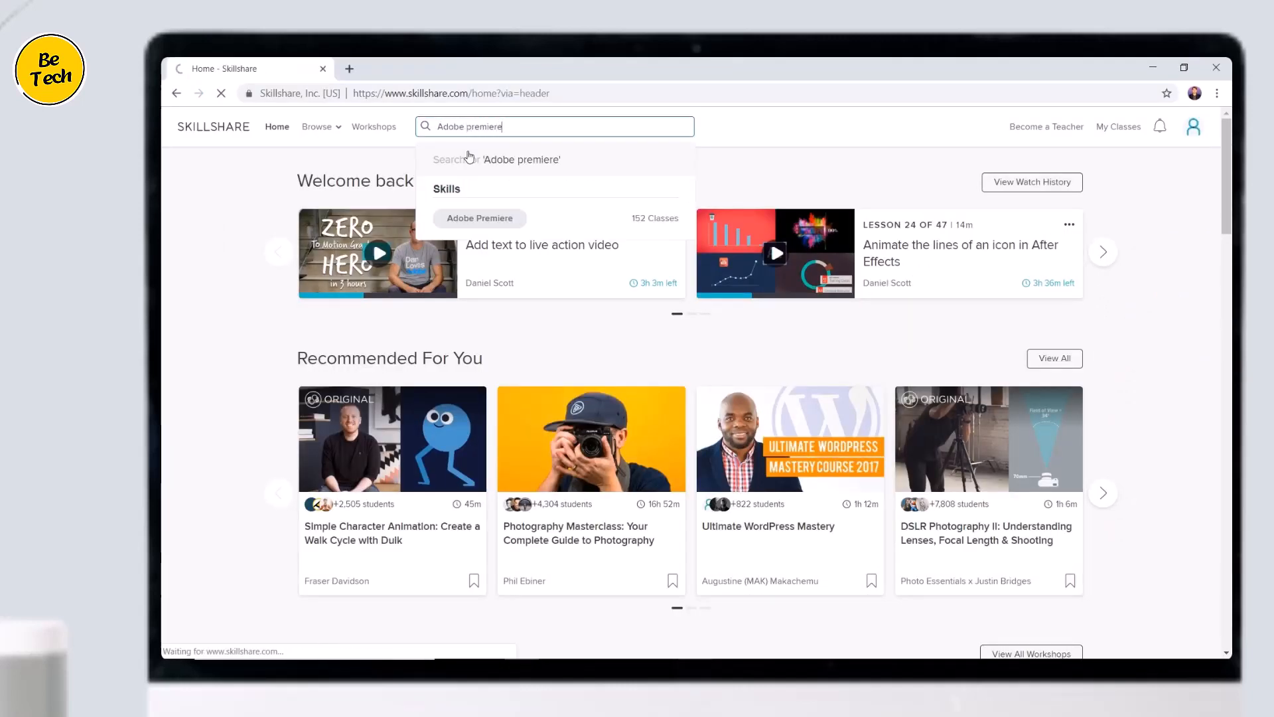
left_click(469, 158)
left_click(594, 469)
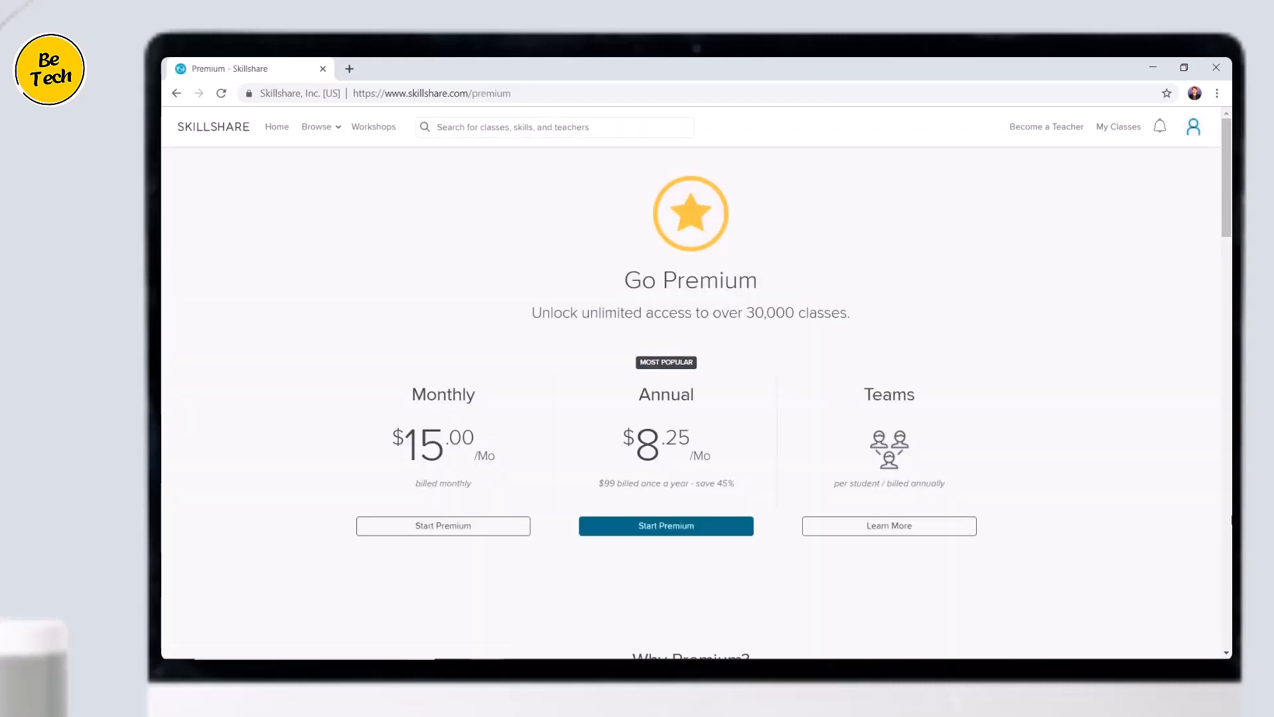
scroll(695, 398, "down", 6)
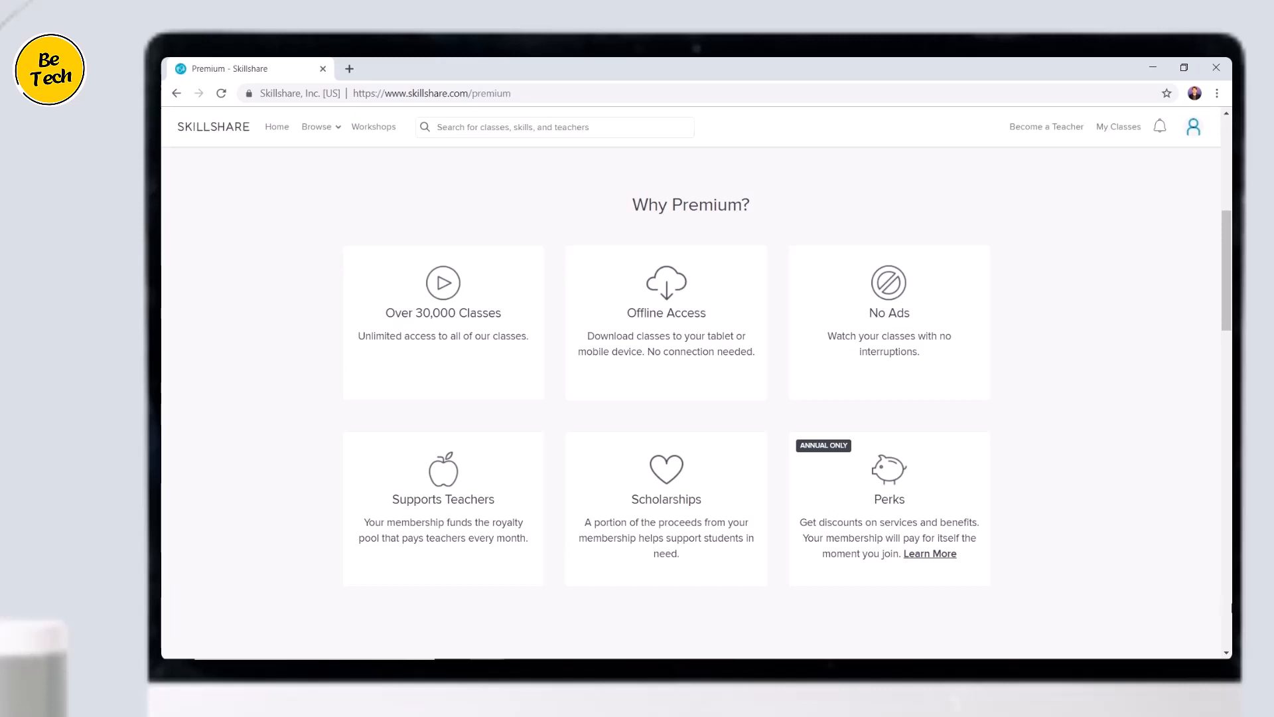
Step: Browse the recommended and featured classes on the Skillshare home page
left_click(219, 133)
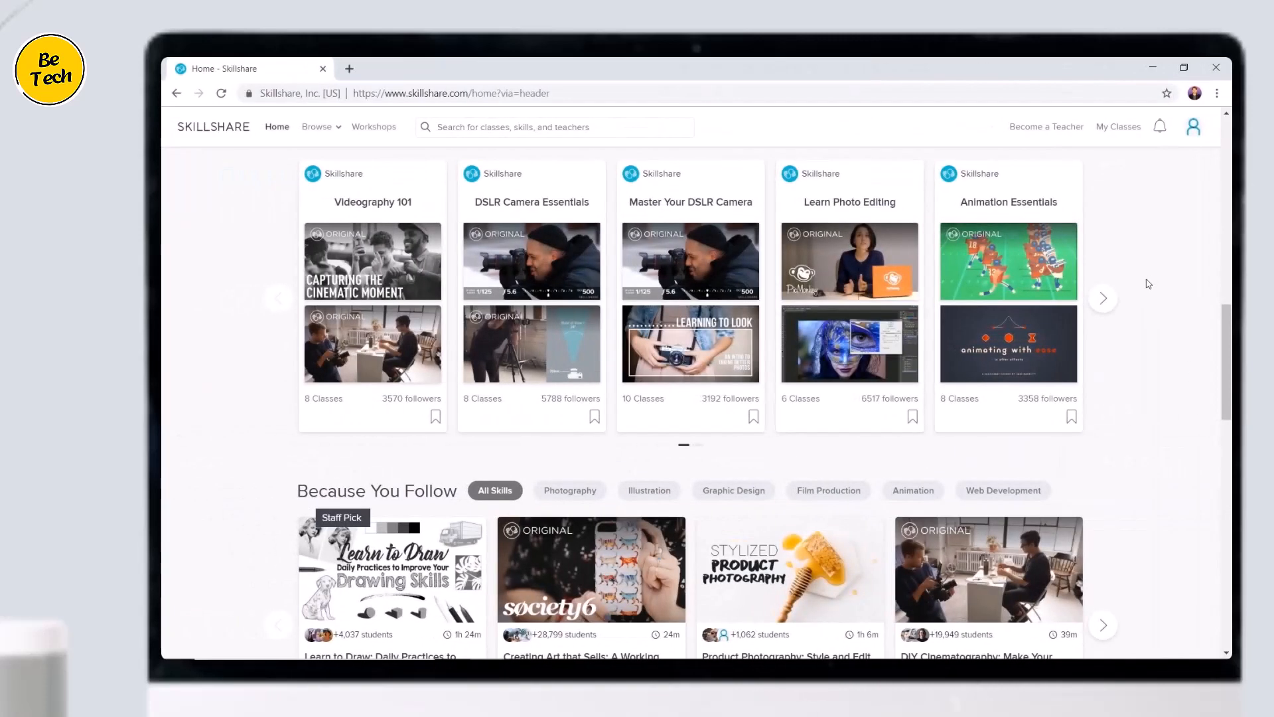
left_click(1107, 299)
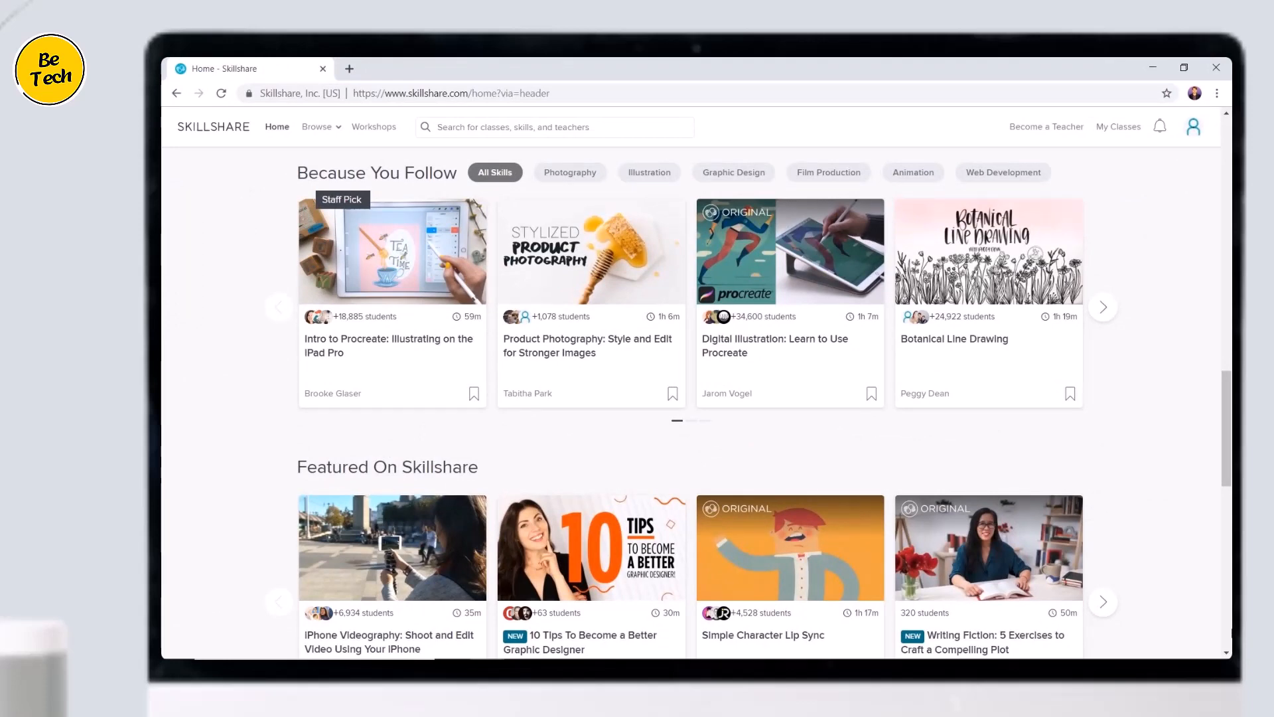
left_click(612, 556)
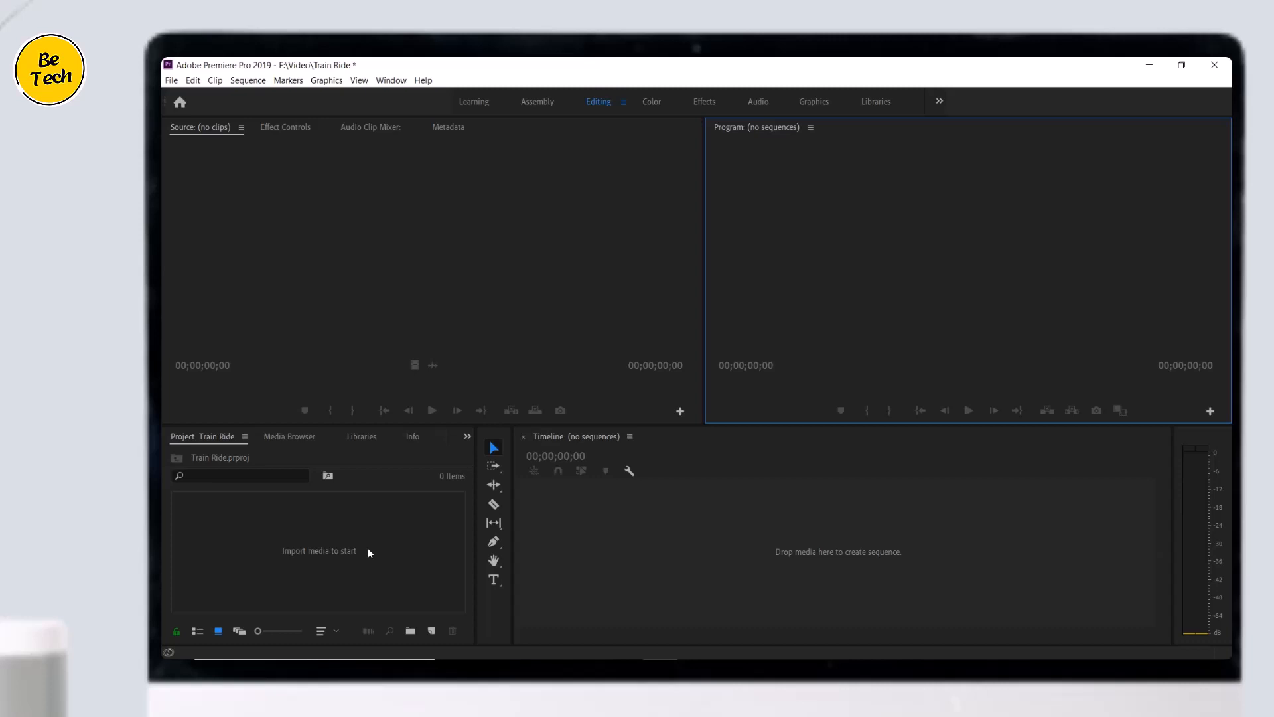
left_click(369, 552)
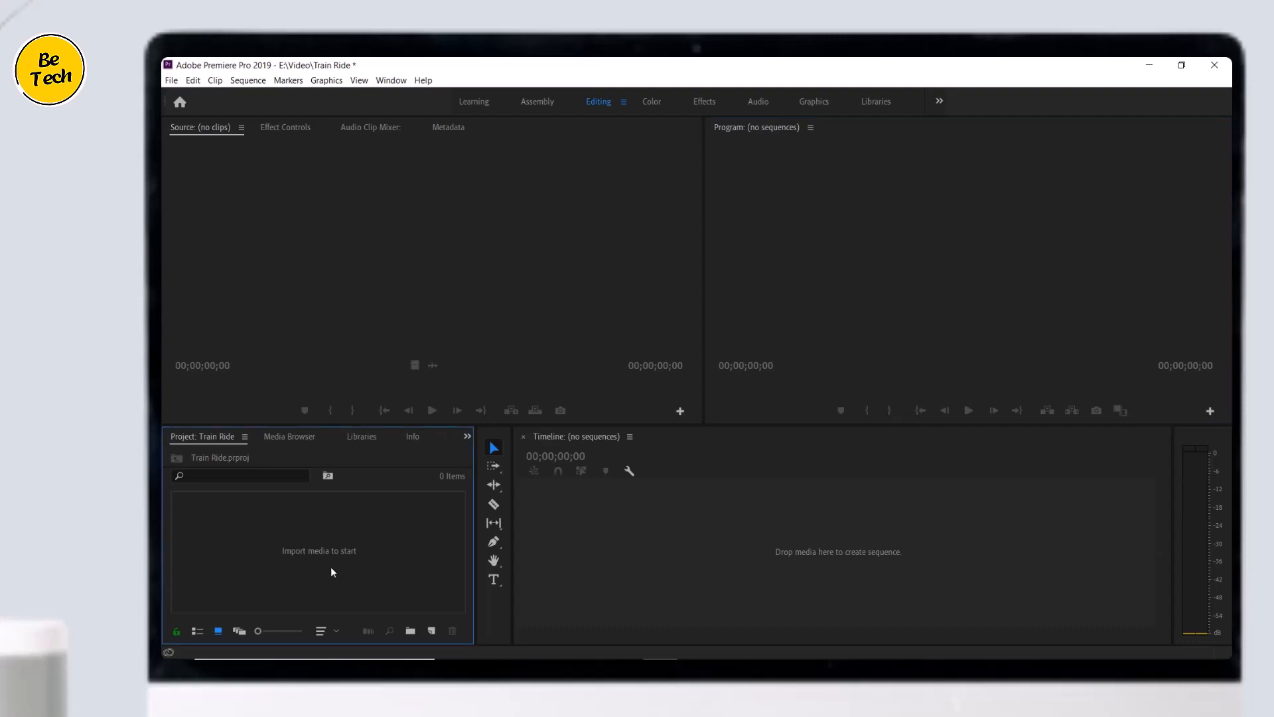
double_click(376, 551)
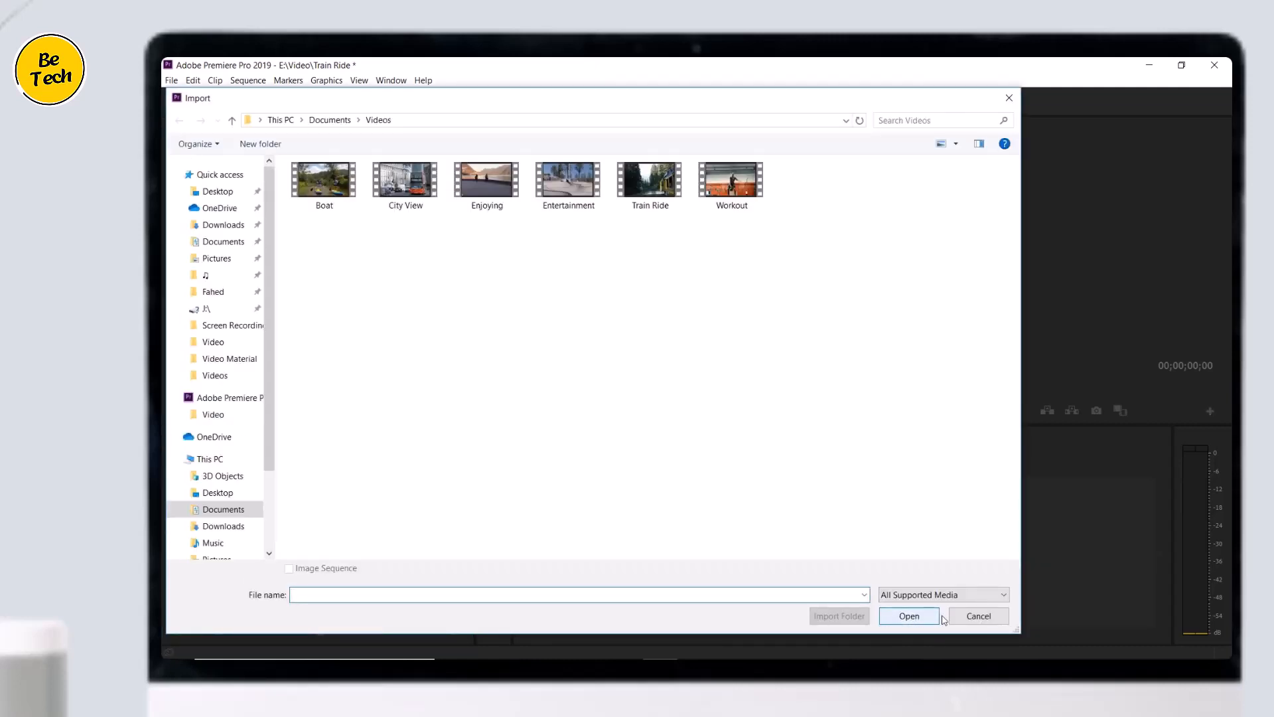
left_click(963, 615)
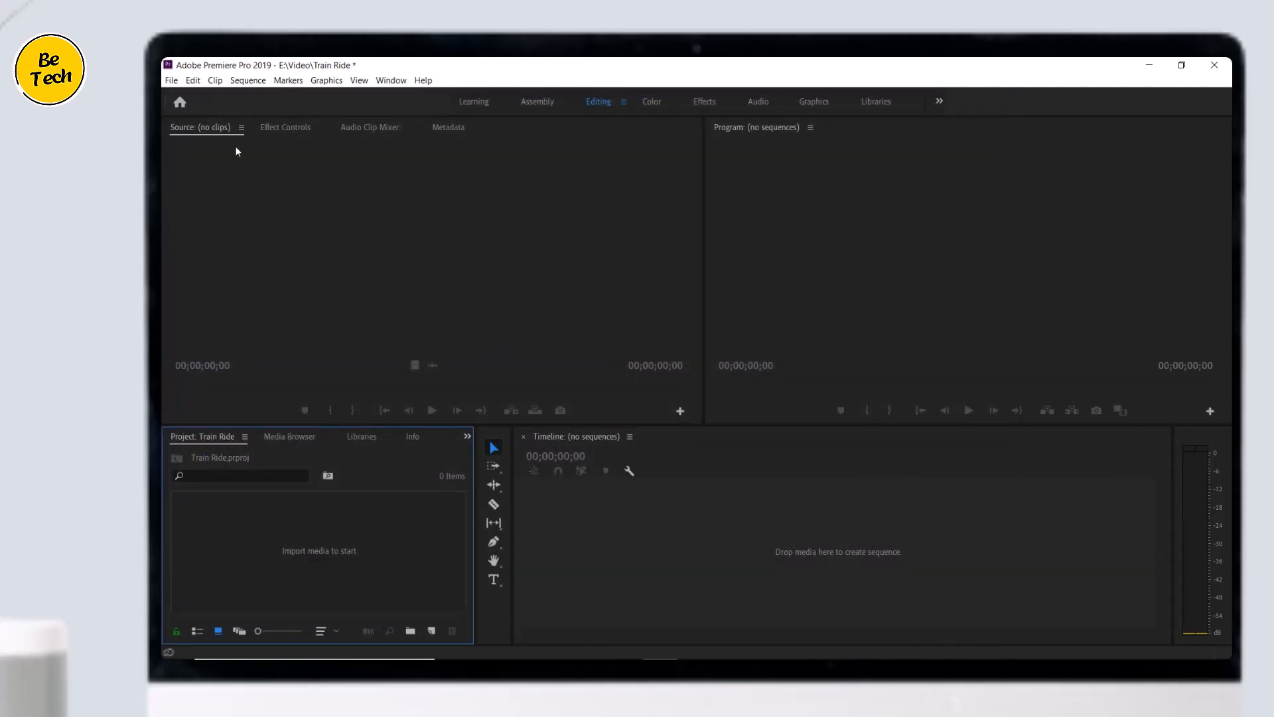
Step: Import the Train Ride and Workout clips from the Documents Videos folder into the project
left_click(171, 80)
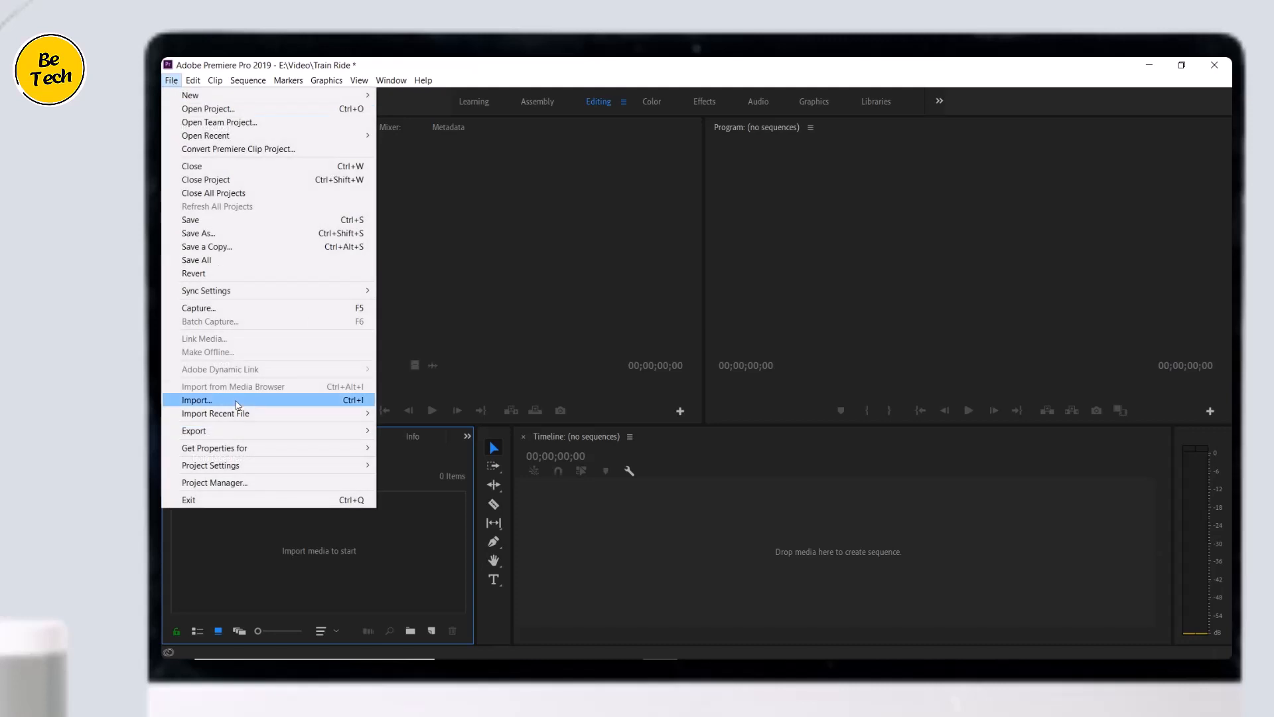
left_click(277, 402)
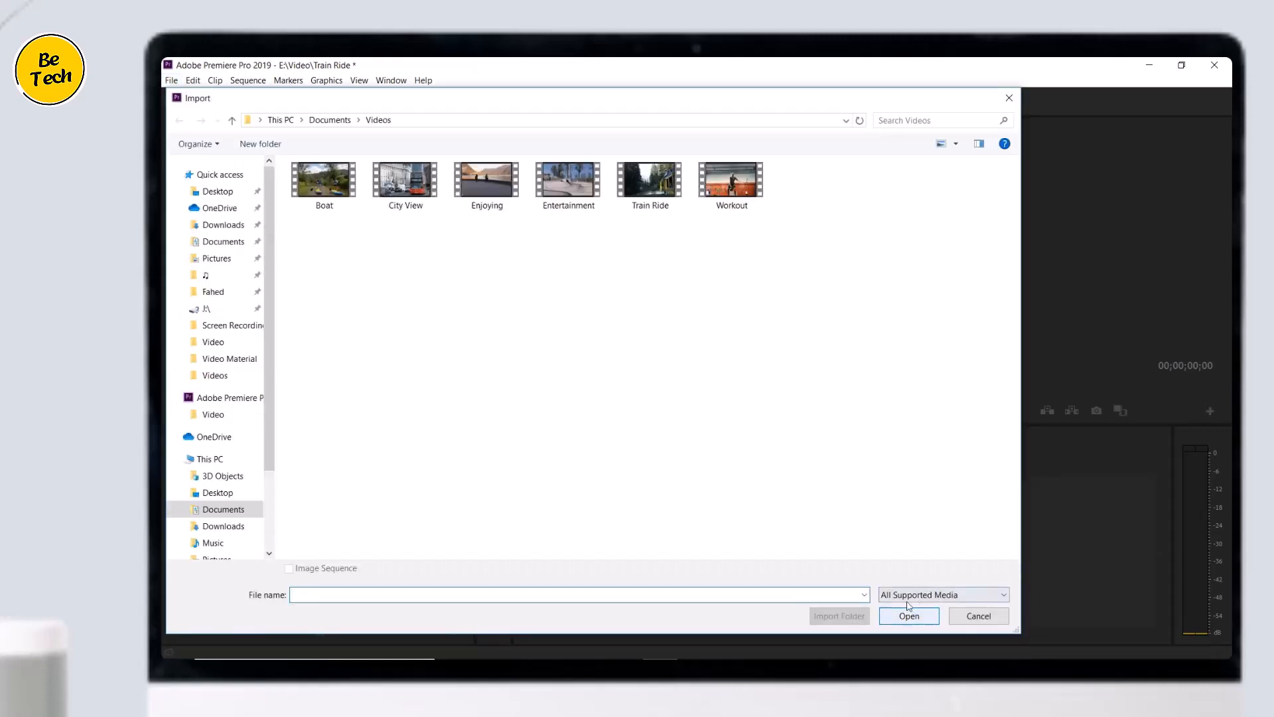
left_click_drag(741, 241, 682, 192)
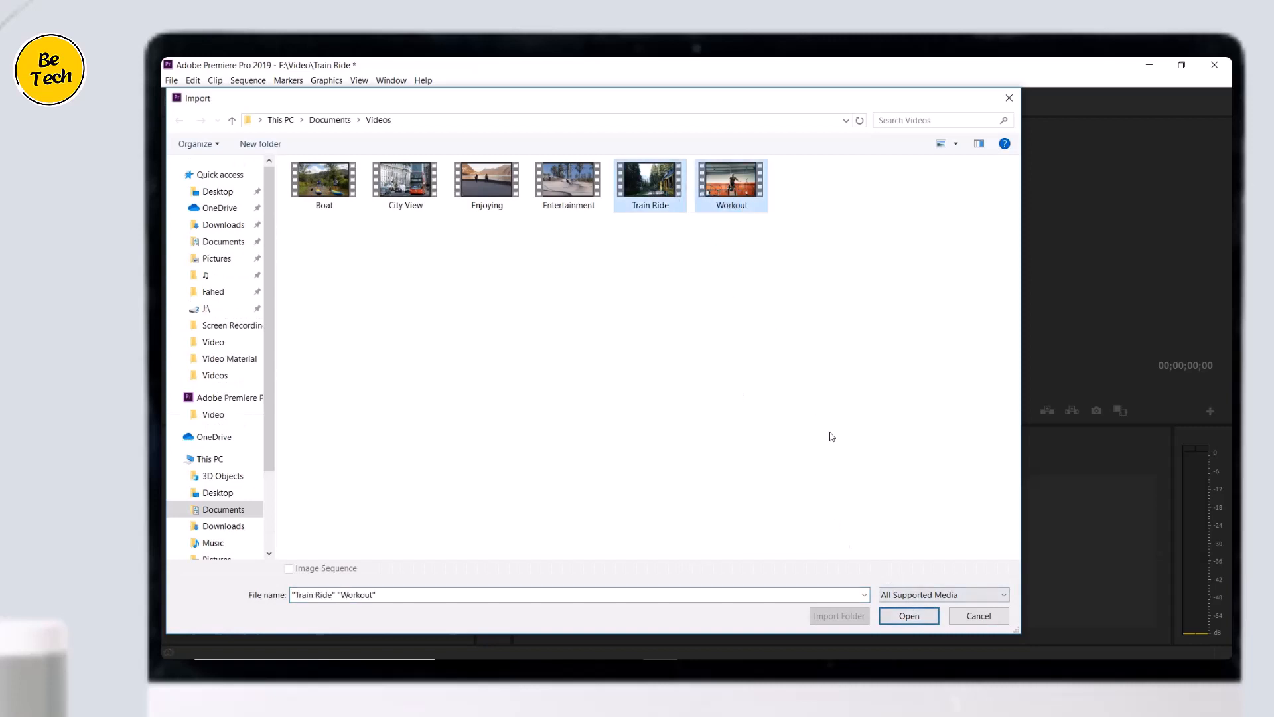
left_click(916, 615)
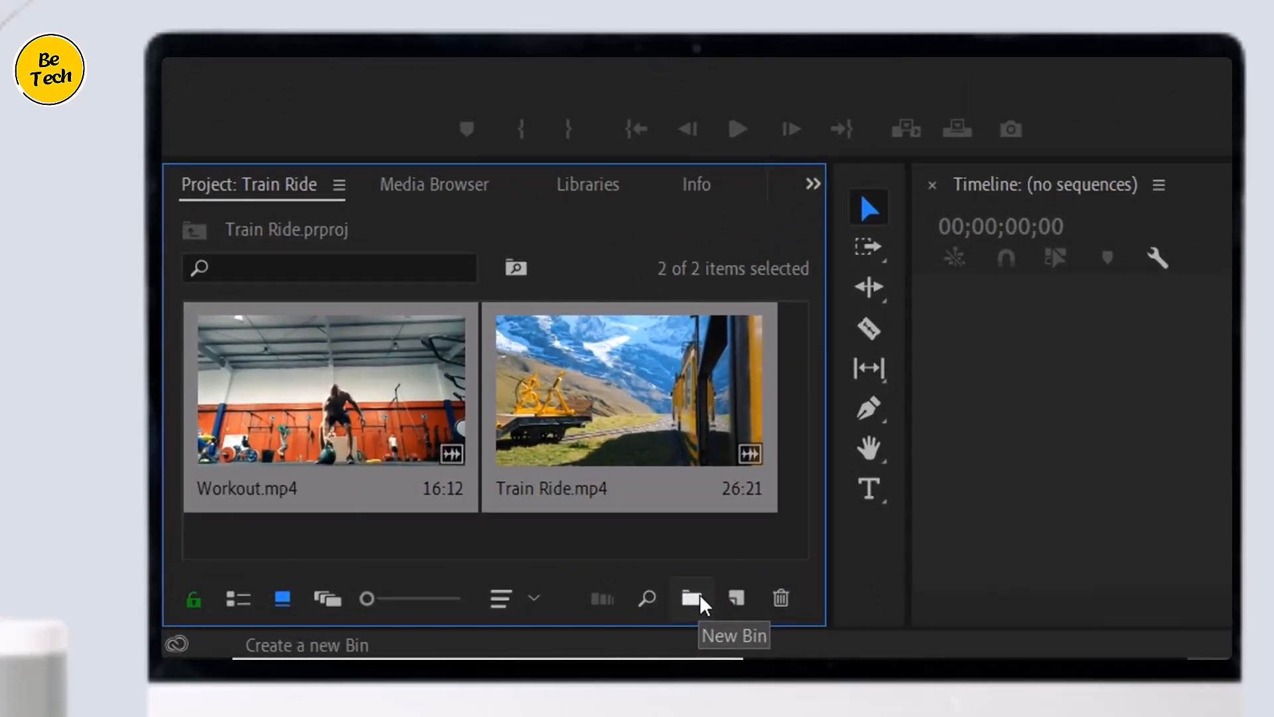
Step: Create a new bin named Videos in the project and move the Workout.mp4 and Train Ride.mp4 clips into it
left_click(699, 594)
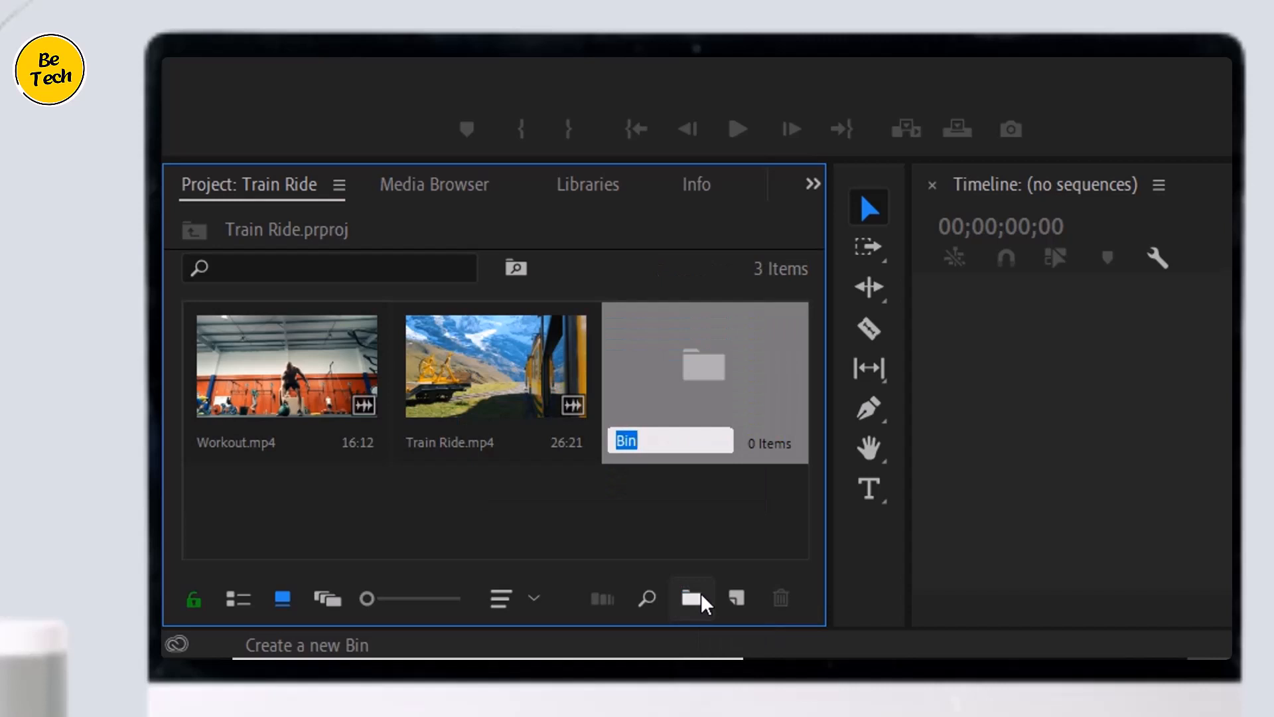
type("Videos")
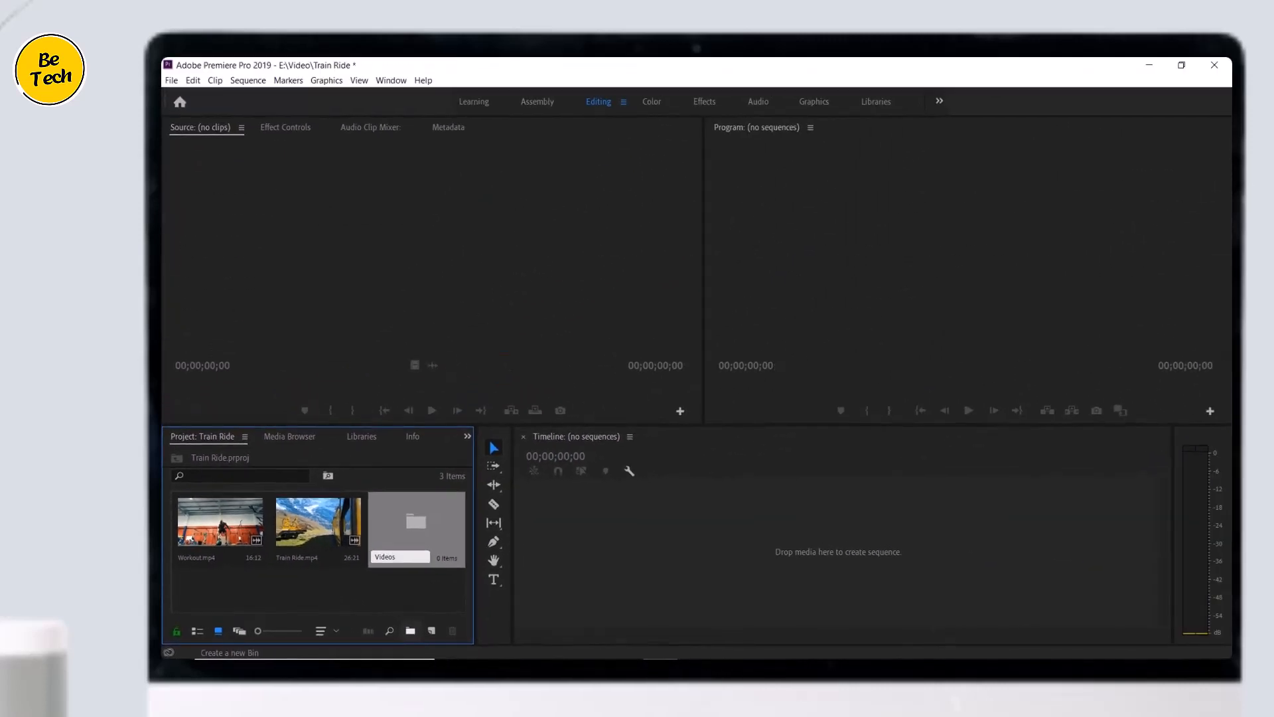
key("Tab")
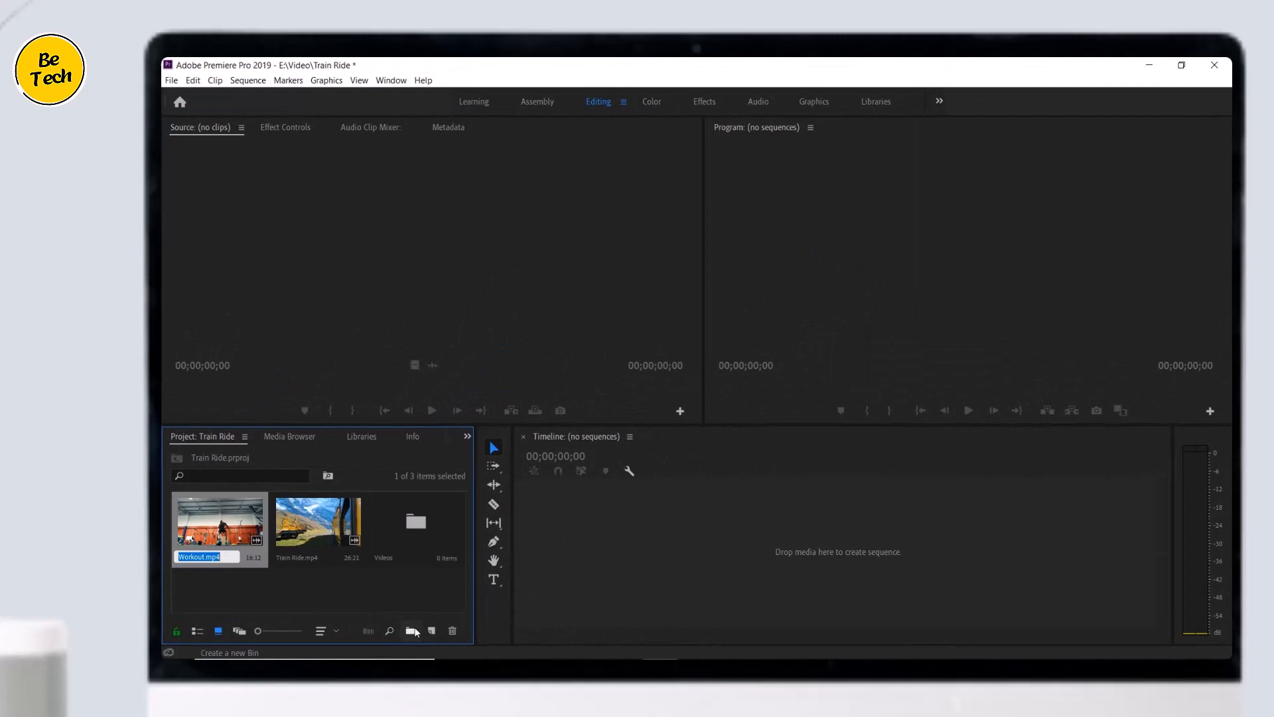
left_click(398, 580)
left_click_drag(346, 577, 407, 530)
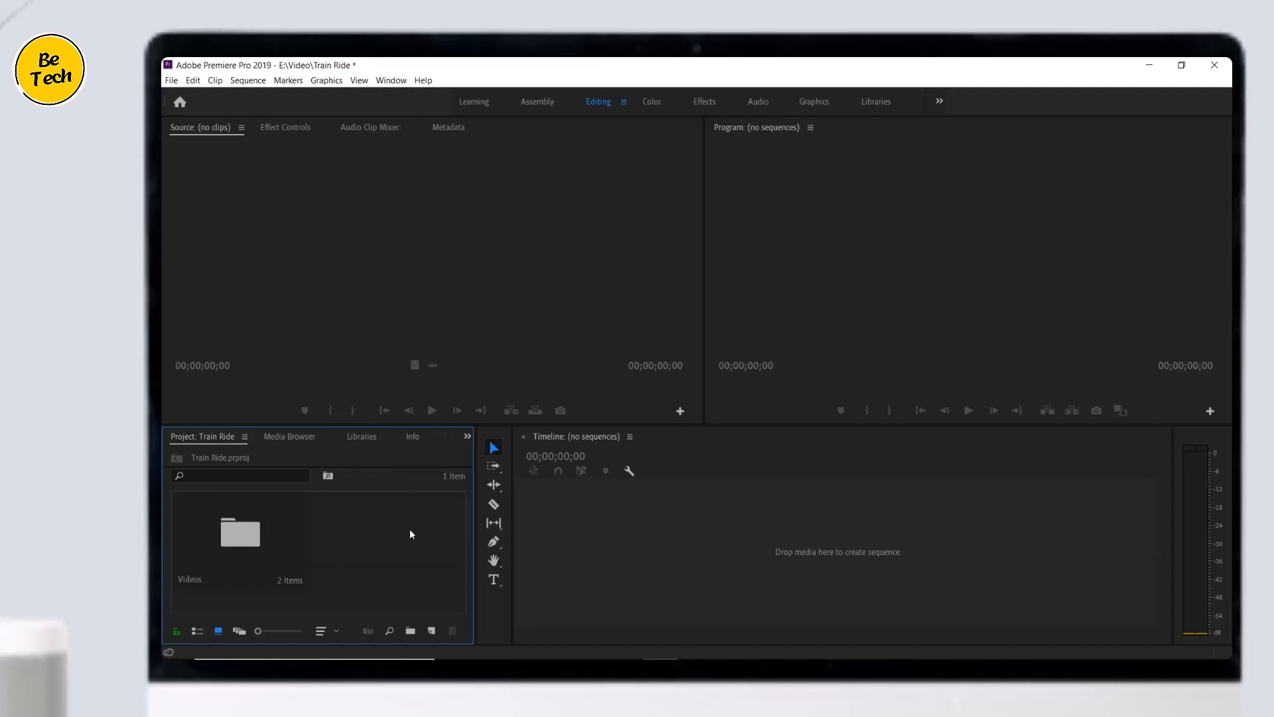
Step: Display the project items in List View and expand the Videos bin to show its clips
left_click(240, 530)
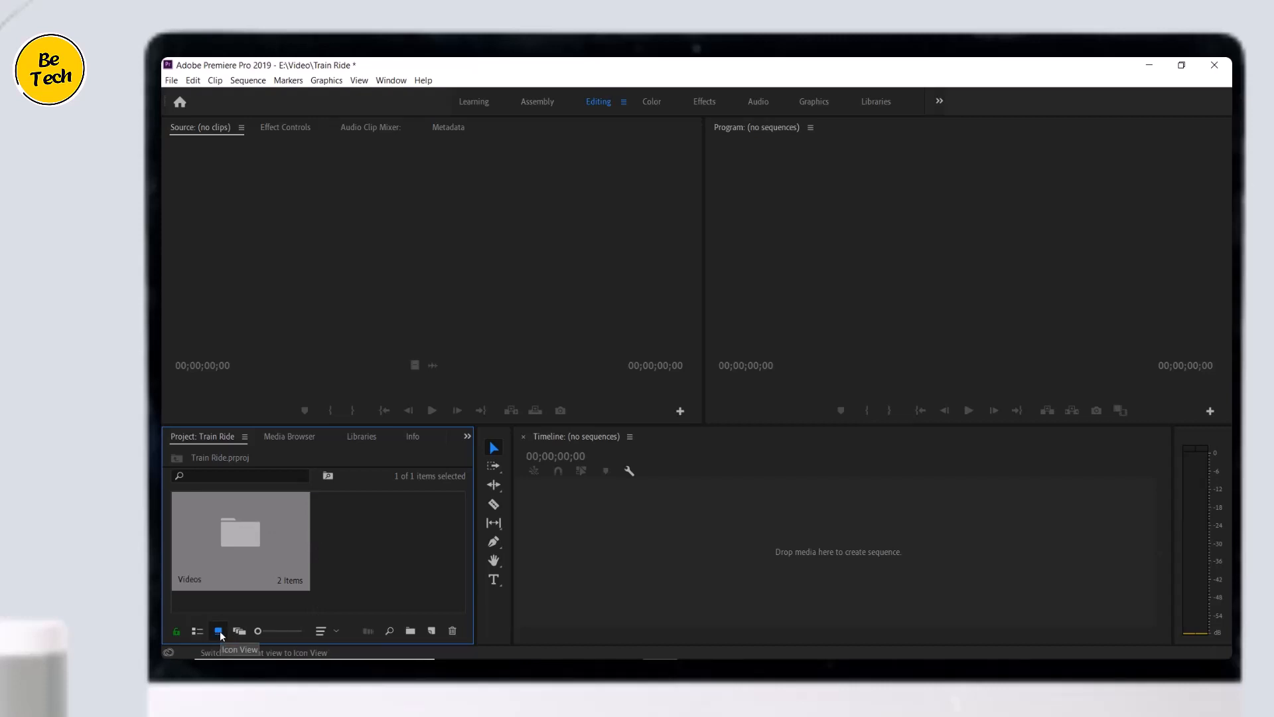
left_click(197, 632)
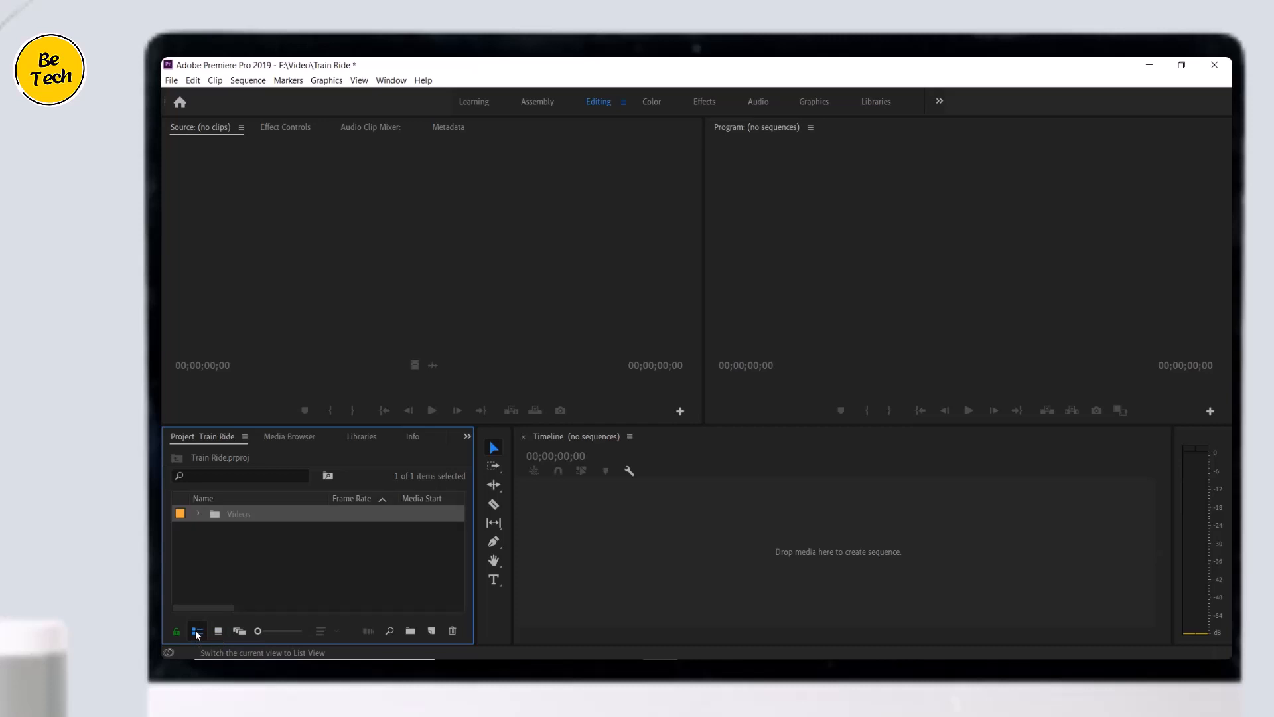
left_click(198, 514)
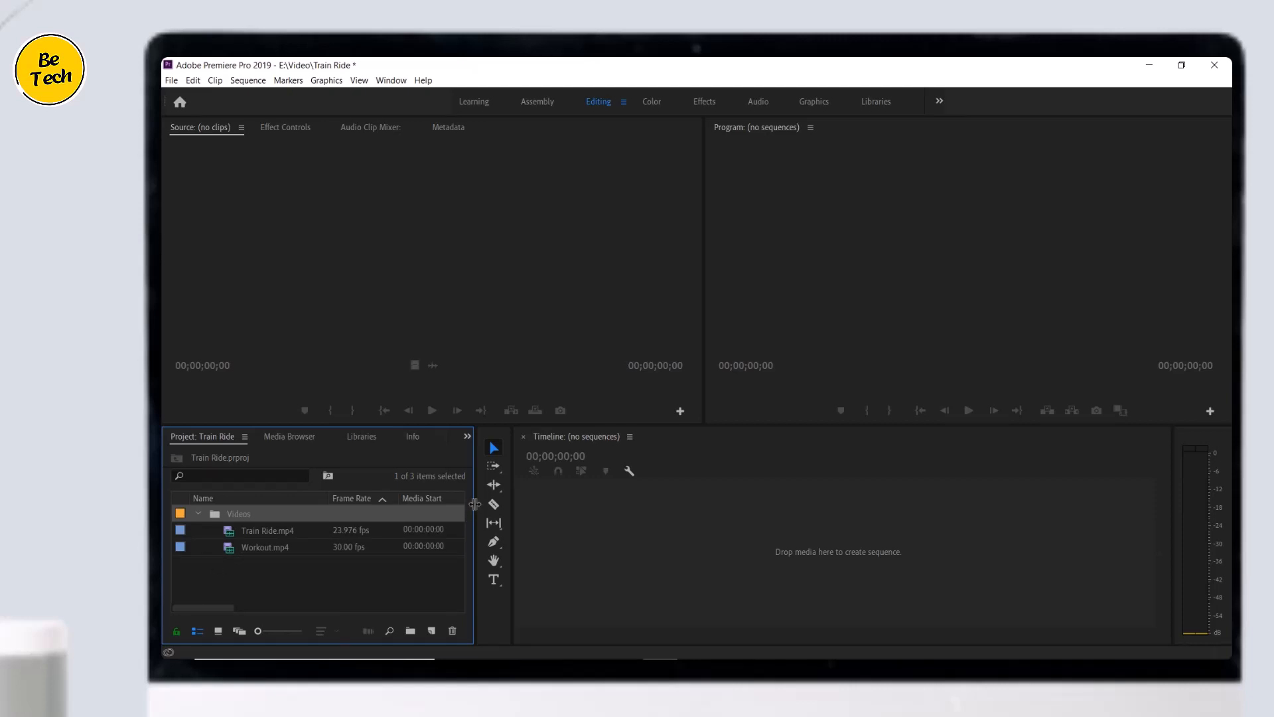
Step: Widen the Project panel and examine the duration, video and audio information of the clips in the Videos bin
left_click_drag(475, 504, 592, 505)
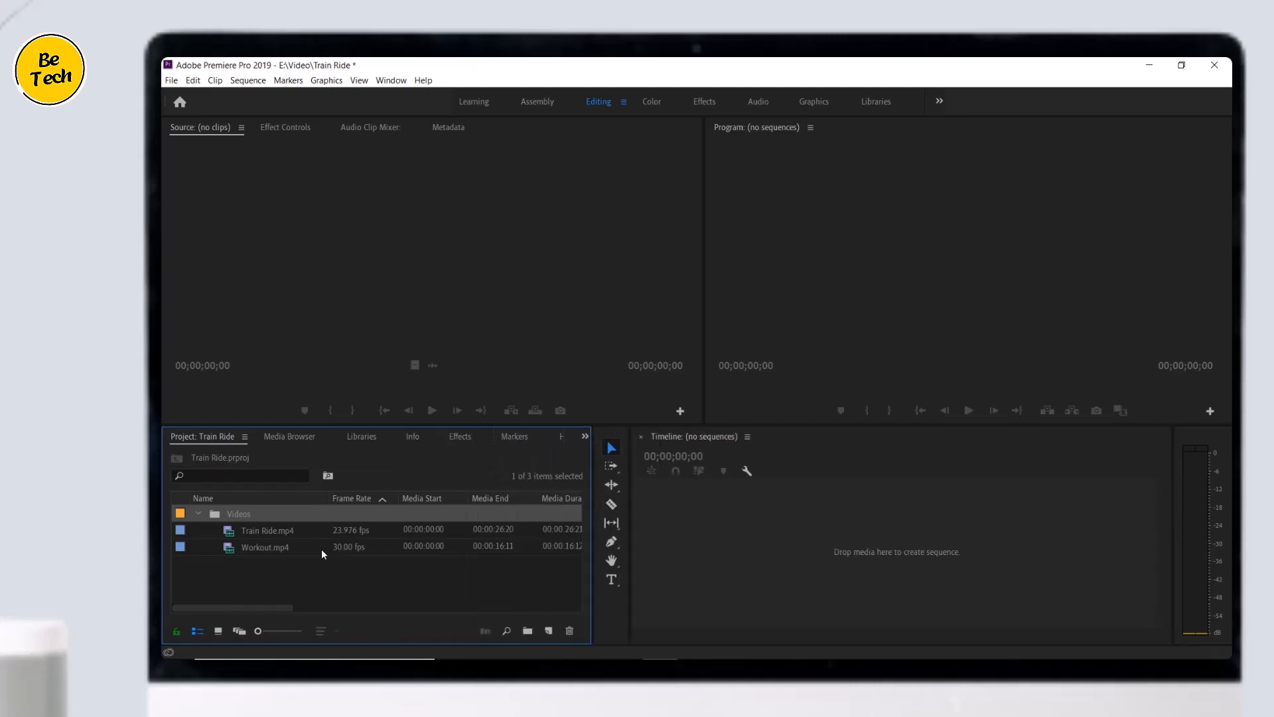
left_click_drag(276, 609, 409, 606)
left_click(433, 527)
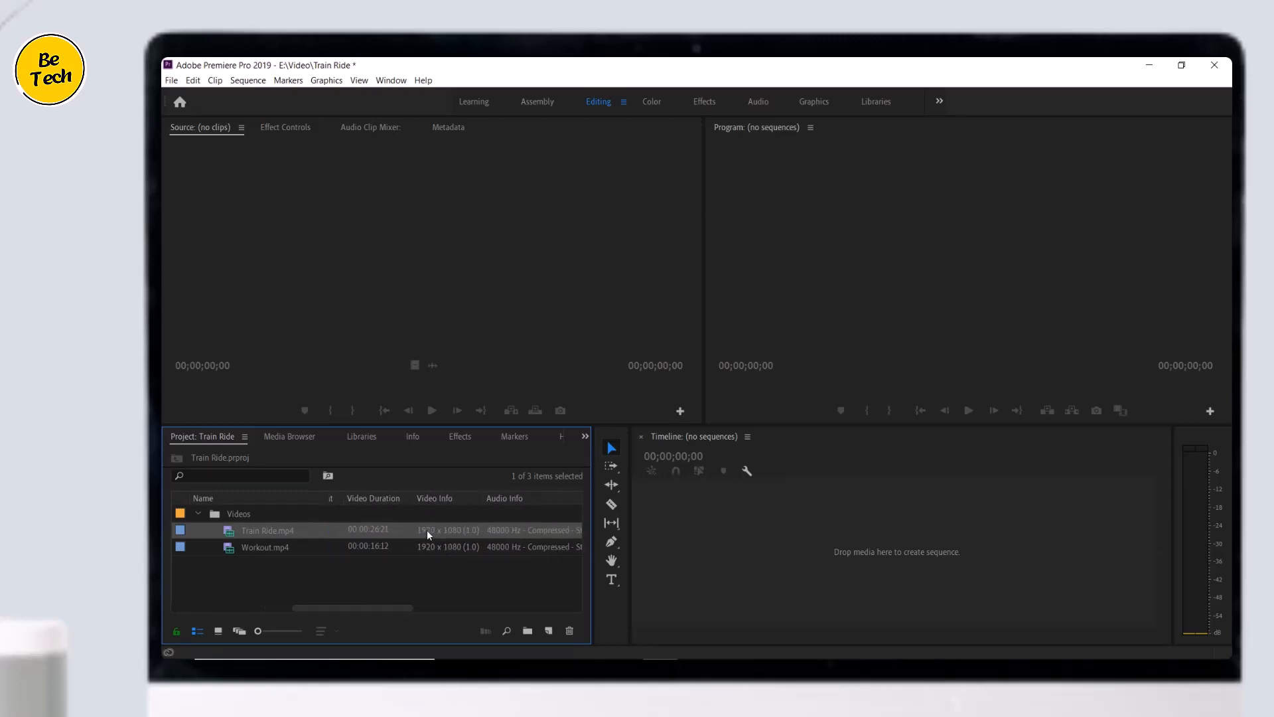
left_click(425, 560)
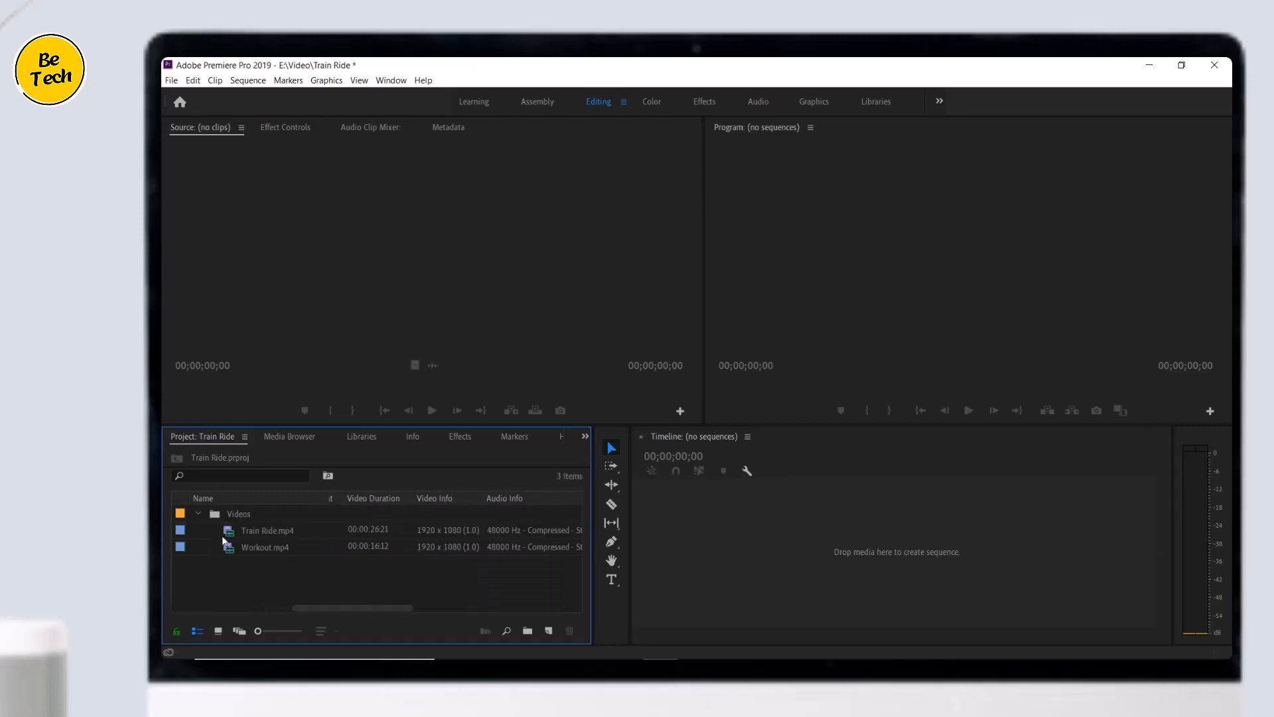
Step: Open Train Ride.mp4 in the Source Monitor, play it and stop at 00:00:09:09
left_click(239, 531)
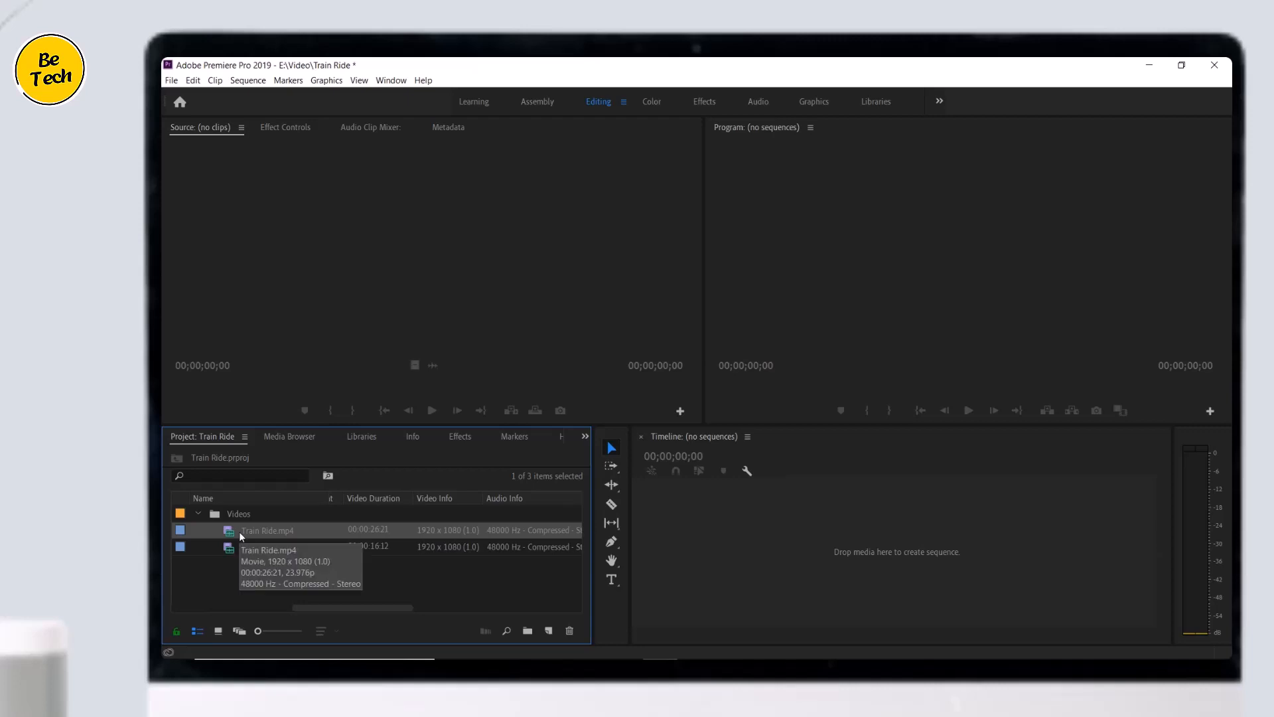
double_click(237, 532)
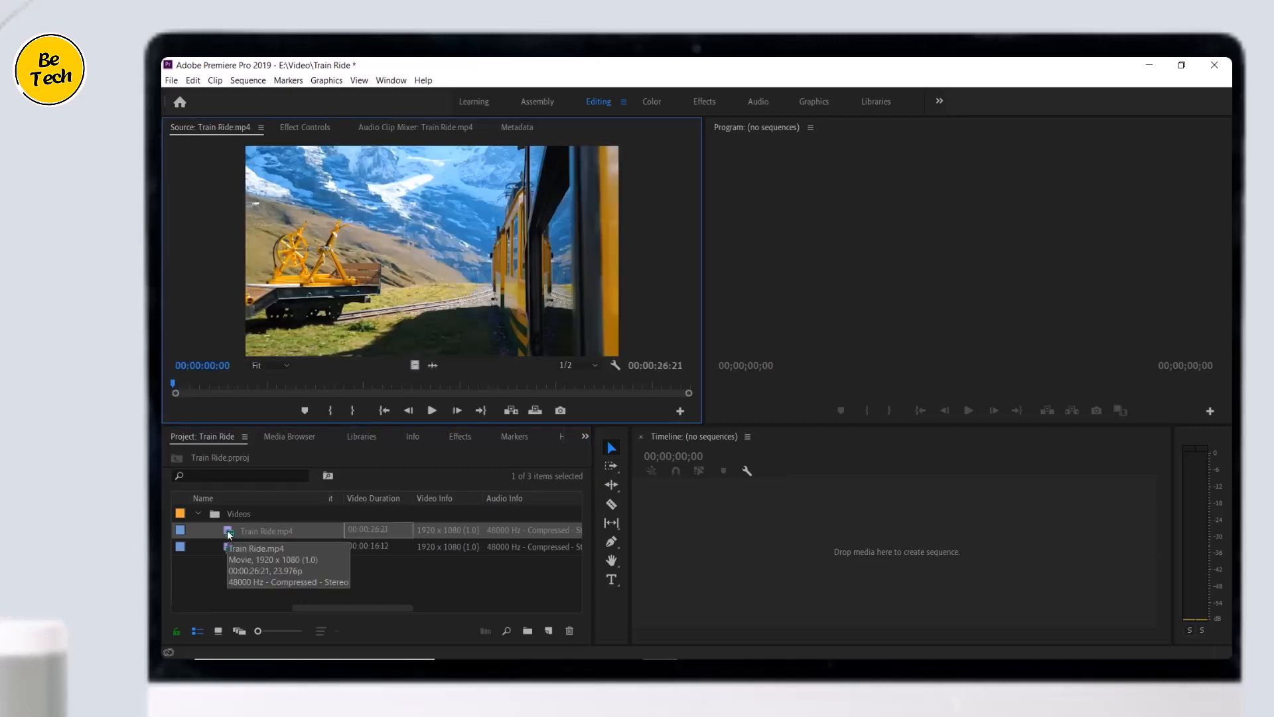
left_click(273, 557)
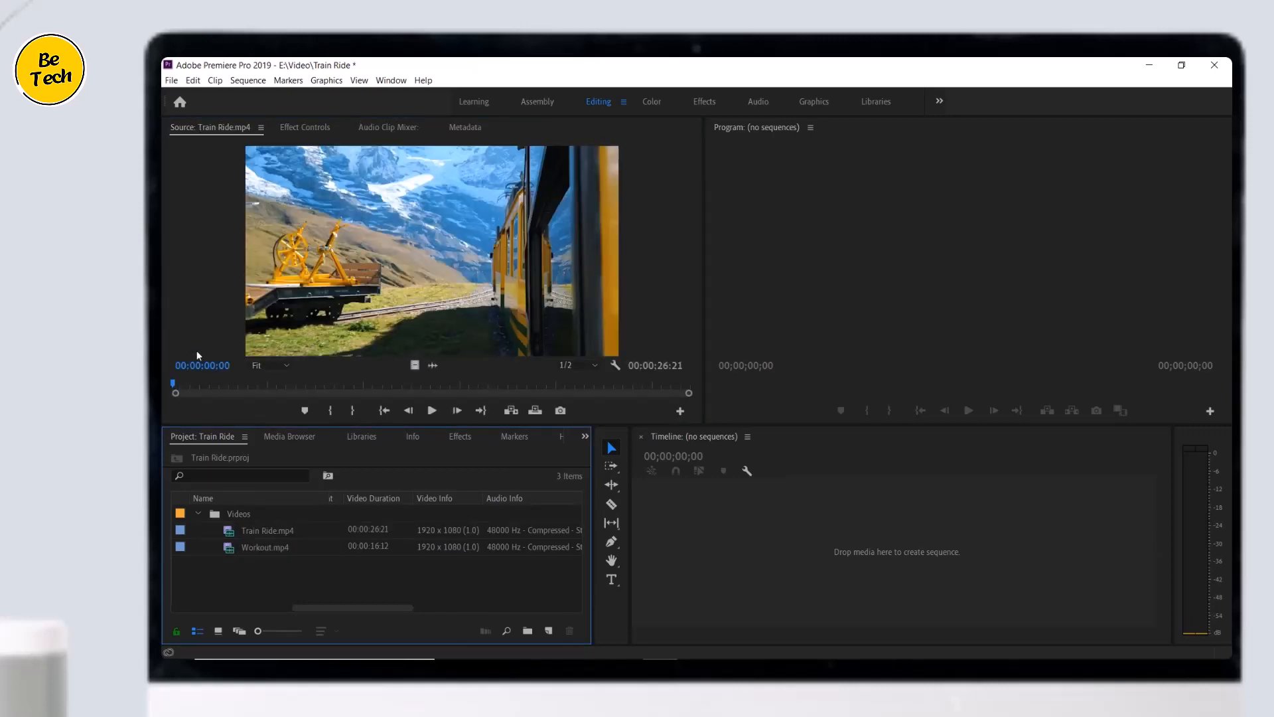
left_click(190, 329)
key("space")
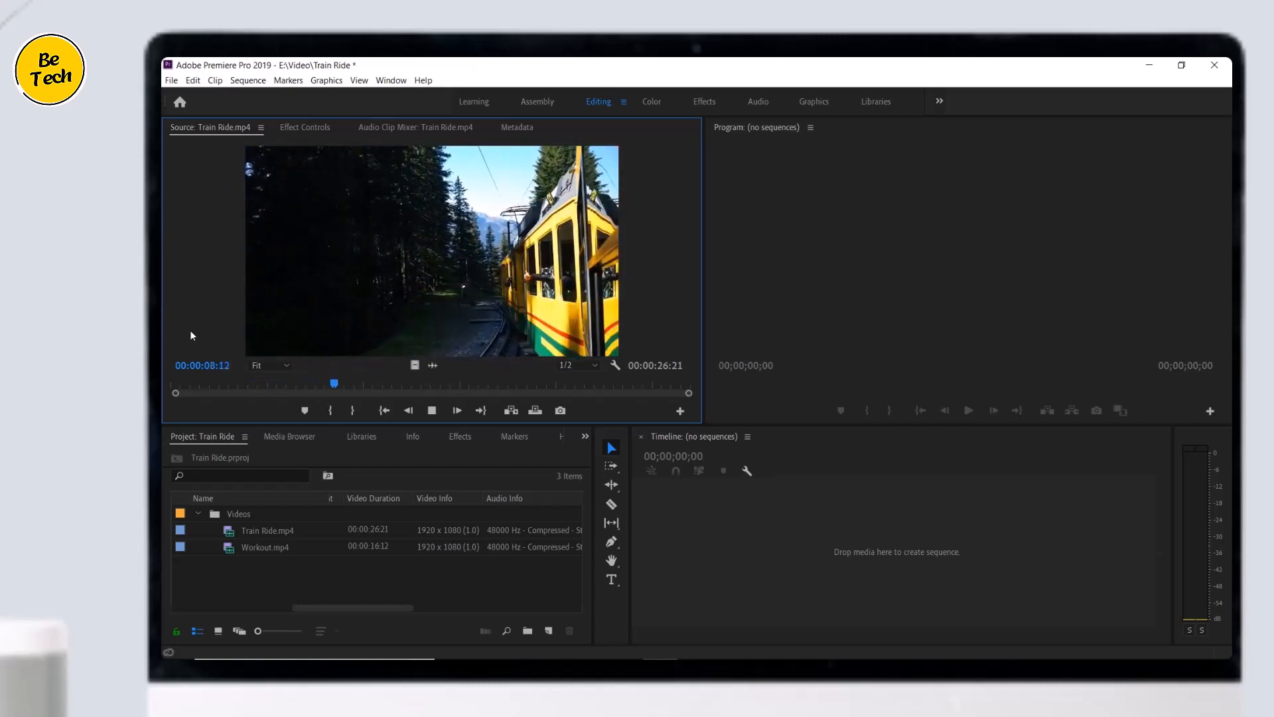
key("space")
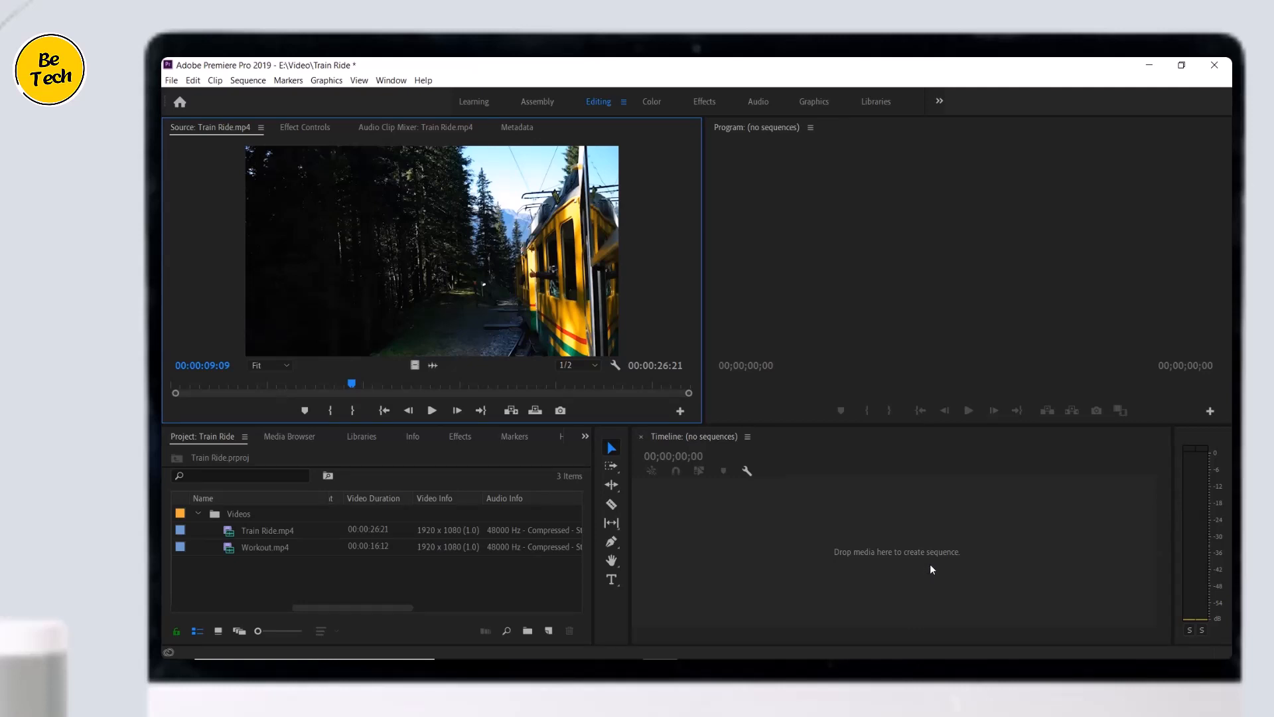
Step: Create a sequence from Train Ride.mp4 in the timeline and close that sequence
left_click_drag(269, 530, 817, 543)
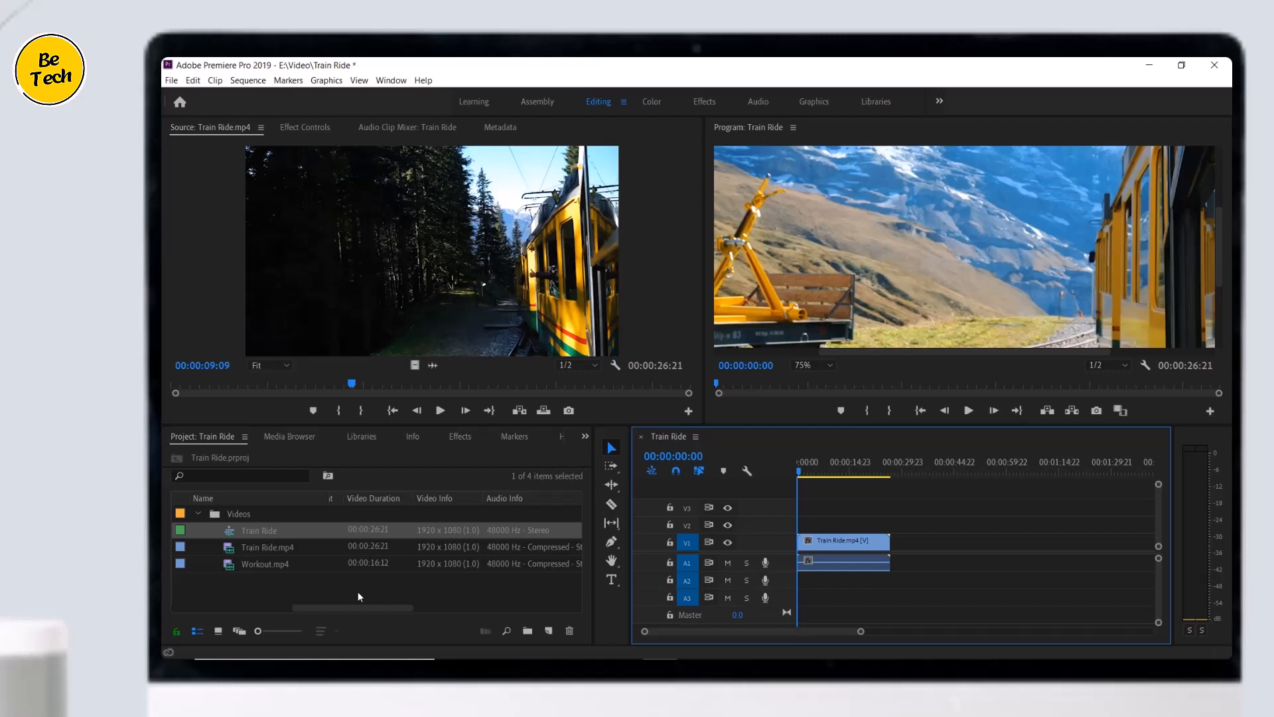
left_click(641, 436)
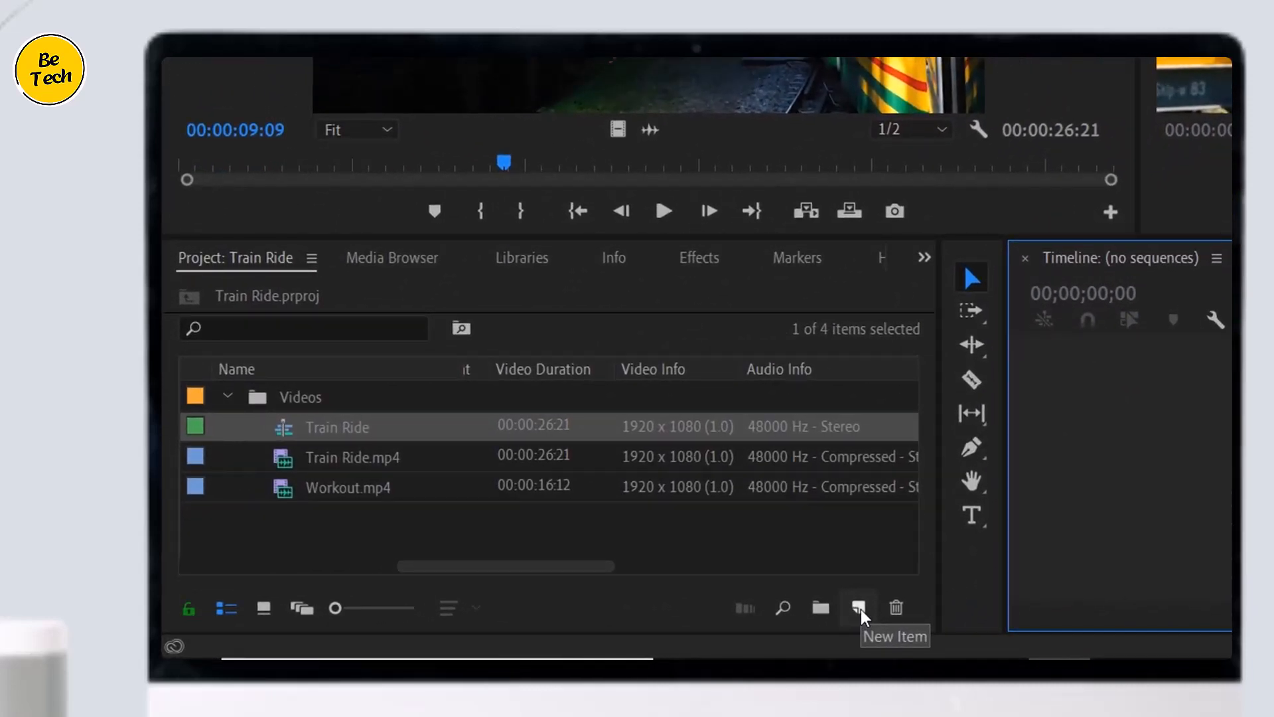
Step: Start a new sequence with the Digital SLR preset DSLR 1080p30 and view the folders under Canon XF MPEG2
left_click(859, 607)
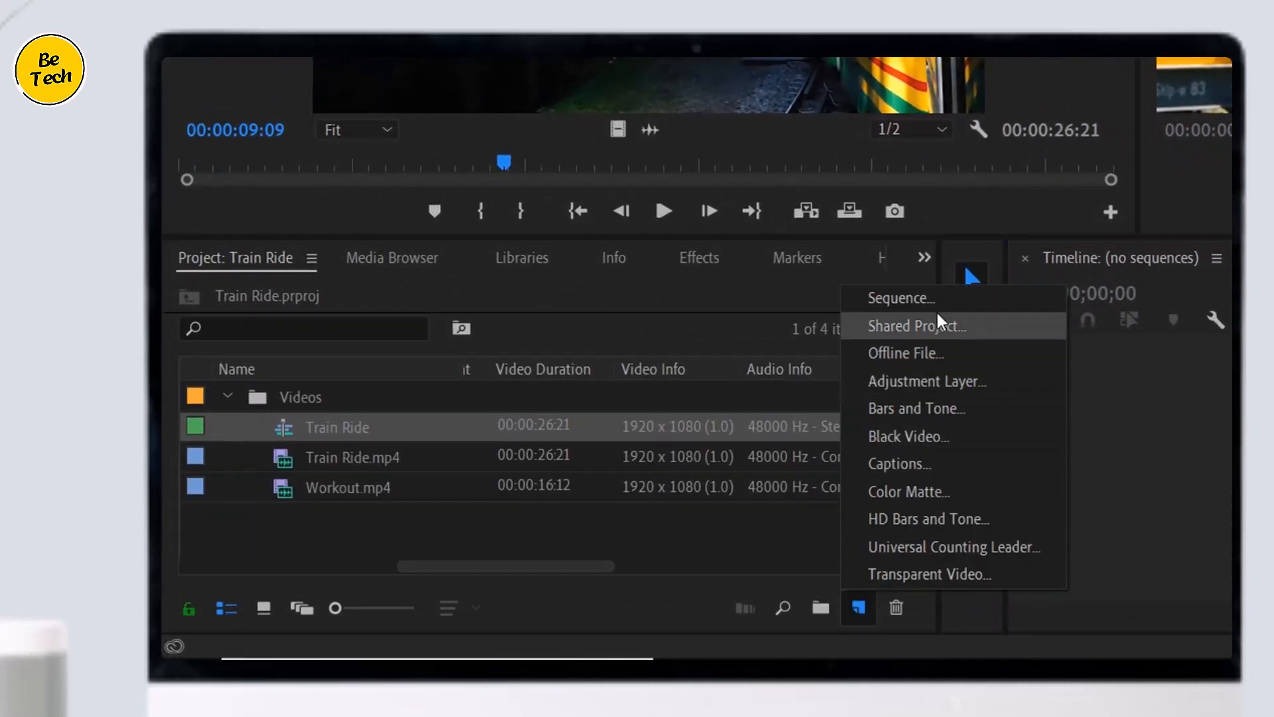
left_click(940, 295)
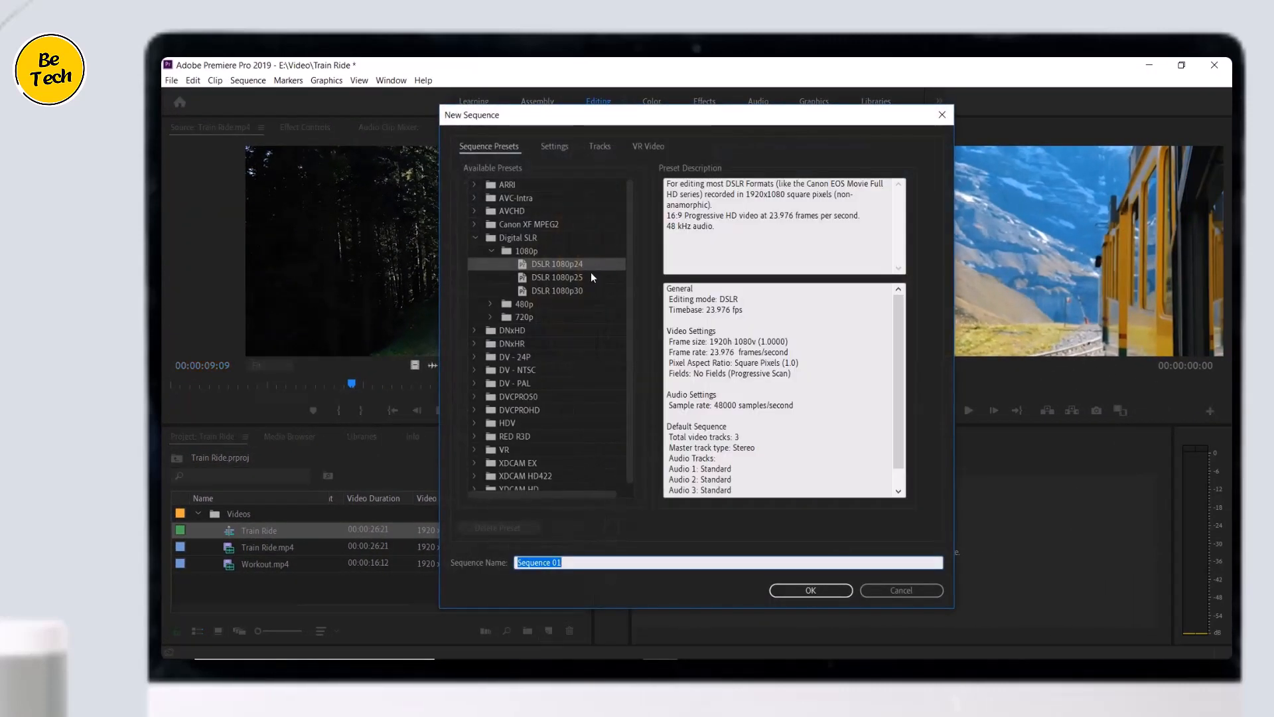
left_click(586, 276)
left_click(585, 290)
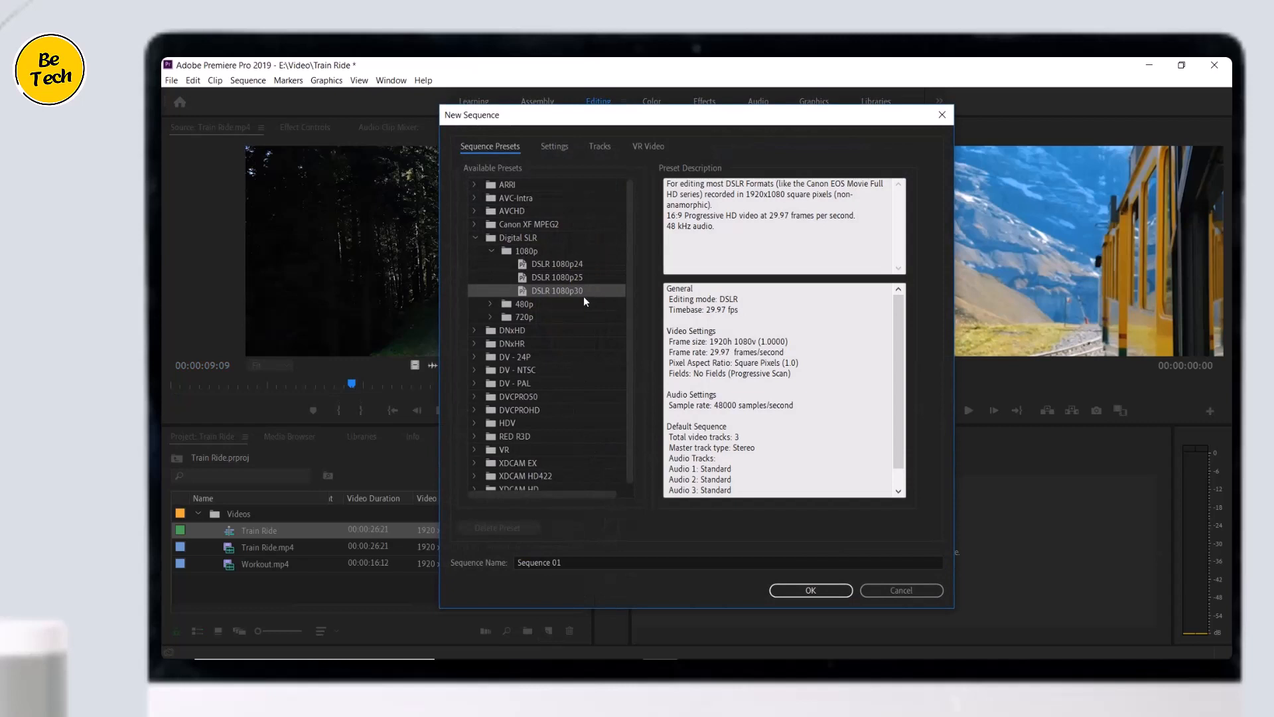
scroll(577, 312, "down", 1)
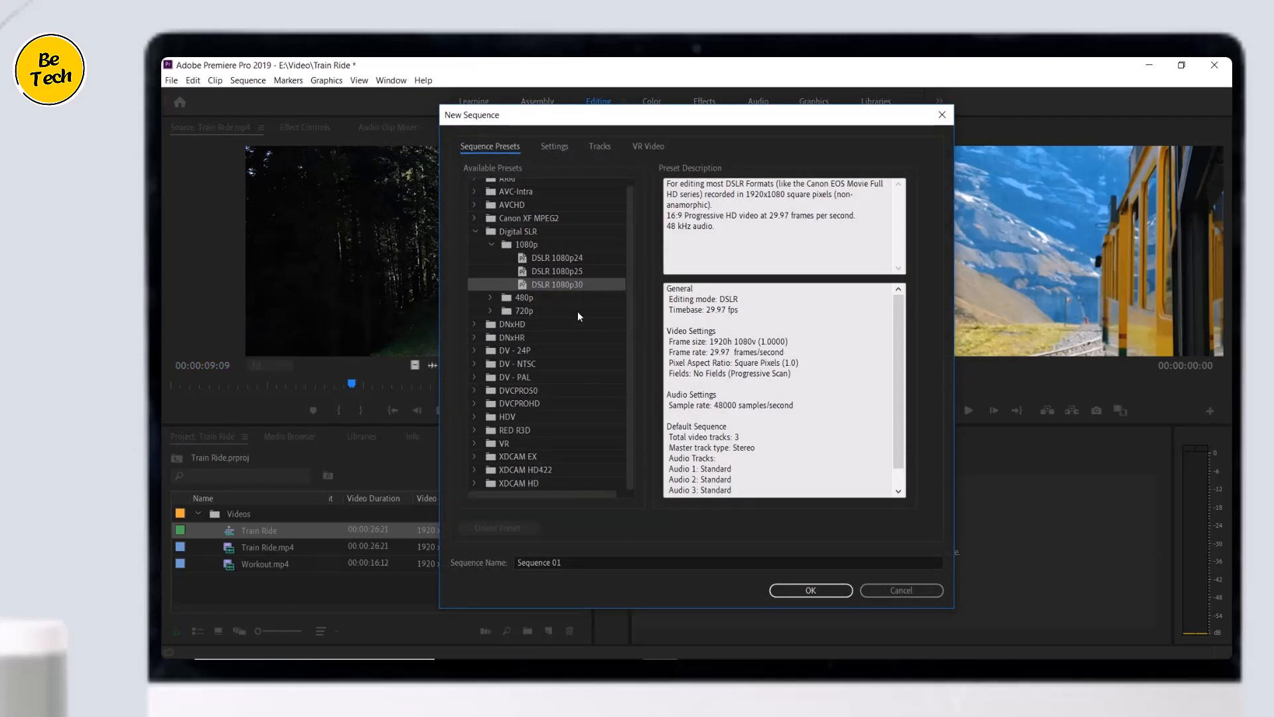
scroll(561, 300, "up", 1)
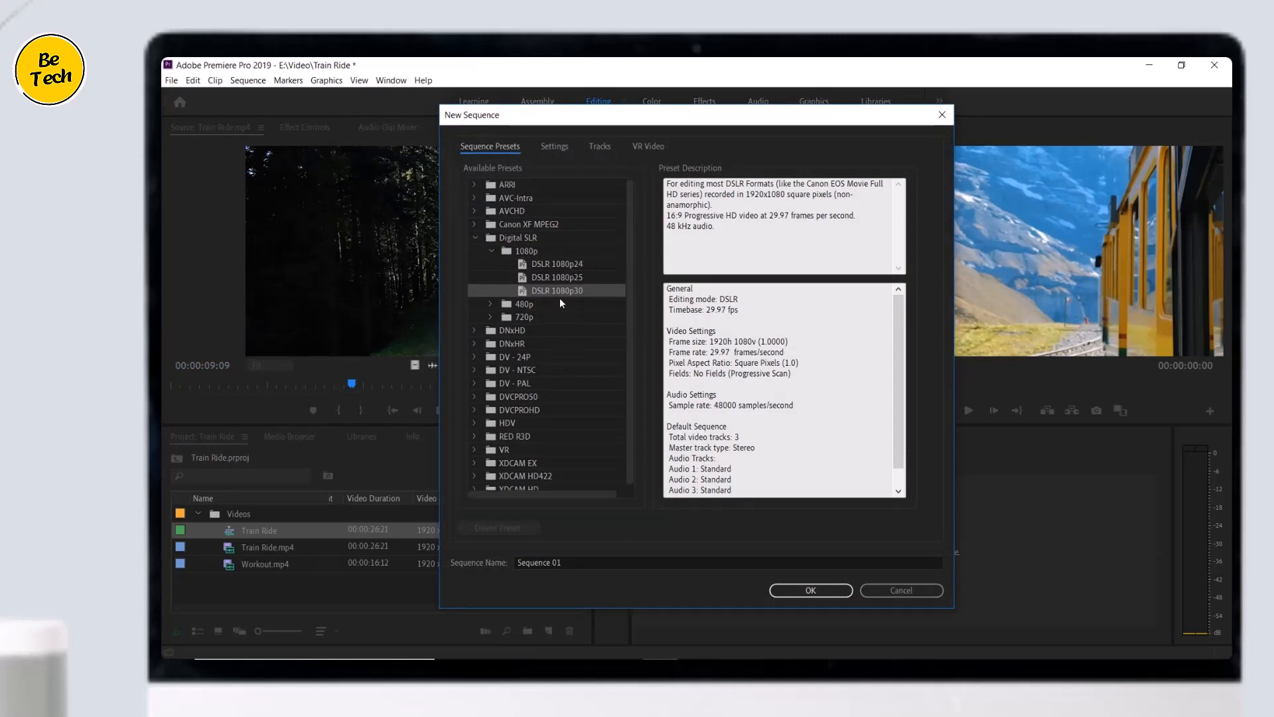
left_click(475, 238)
left_click(475, 224)
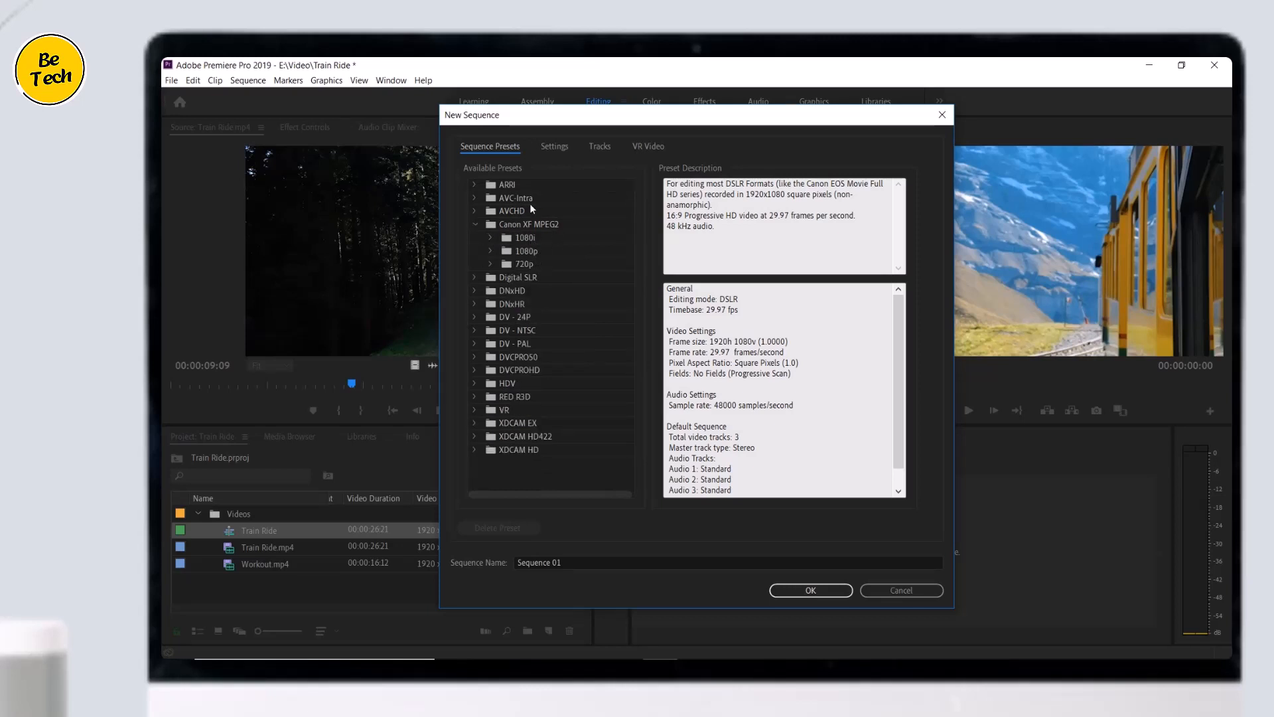
Step: Set the new sequence's editing mode to Custom and its timebase to 25.00 frames/second
left_click(554, 150)
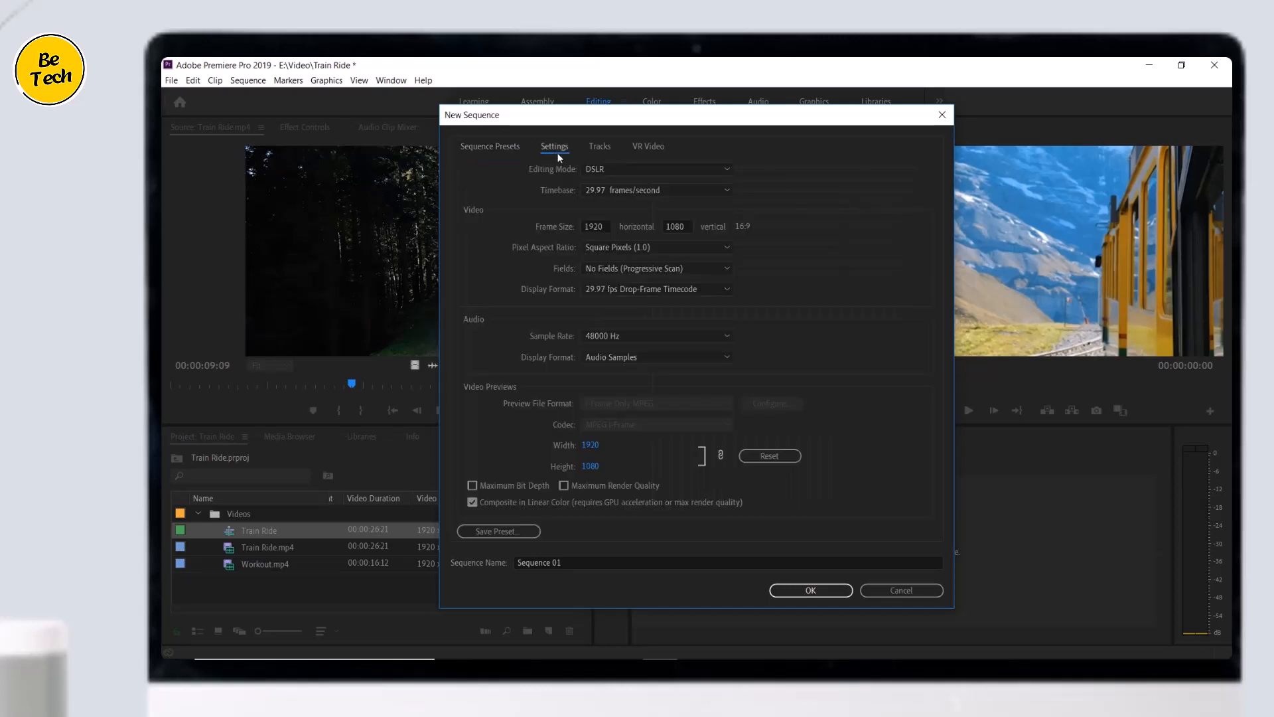
left_click(722, 170)
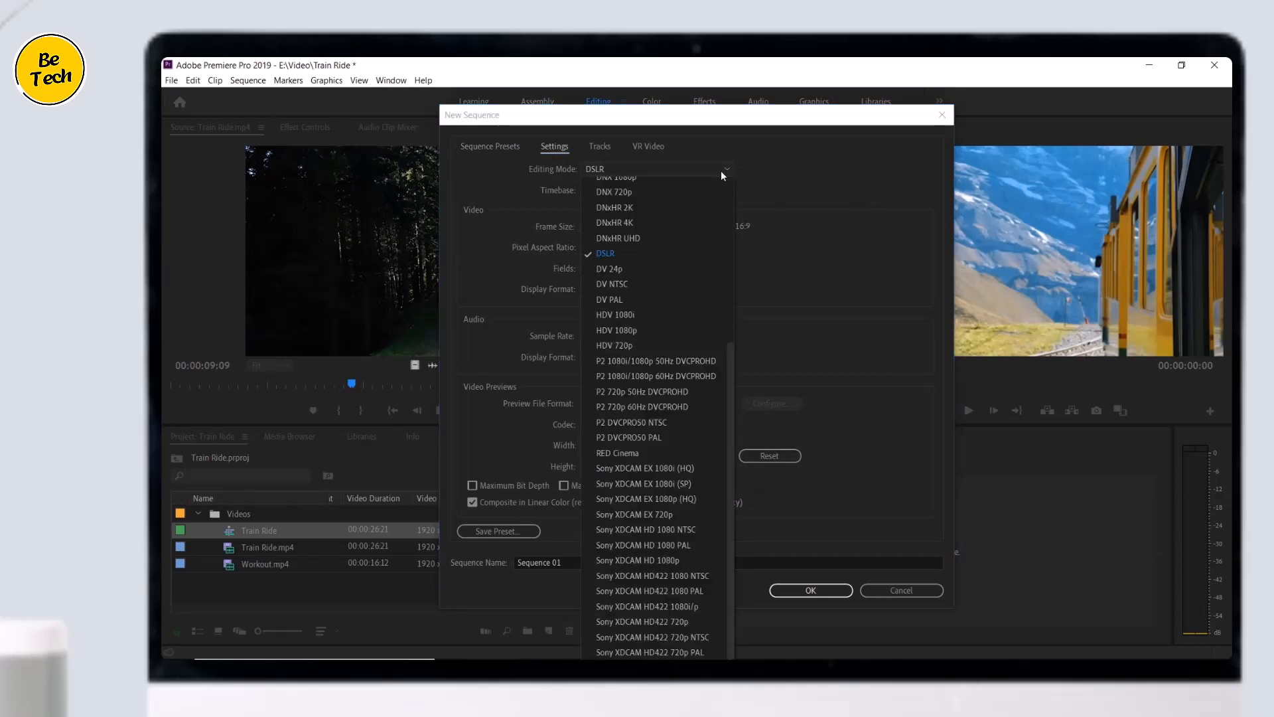
scroll(712, 232, "up", 5)
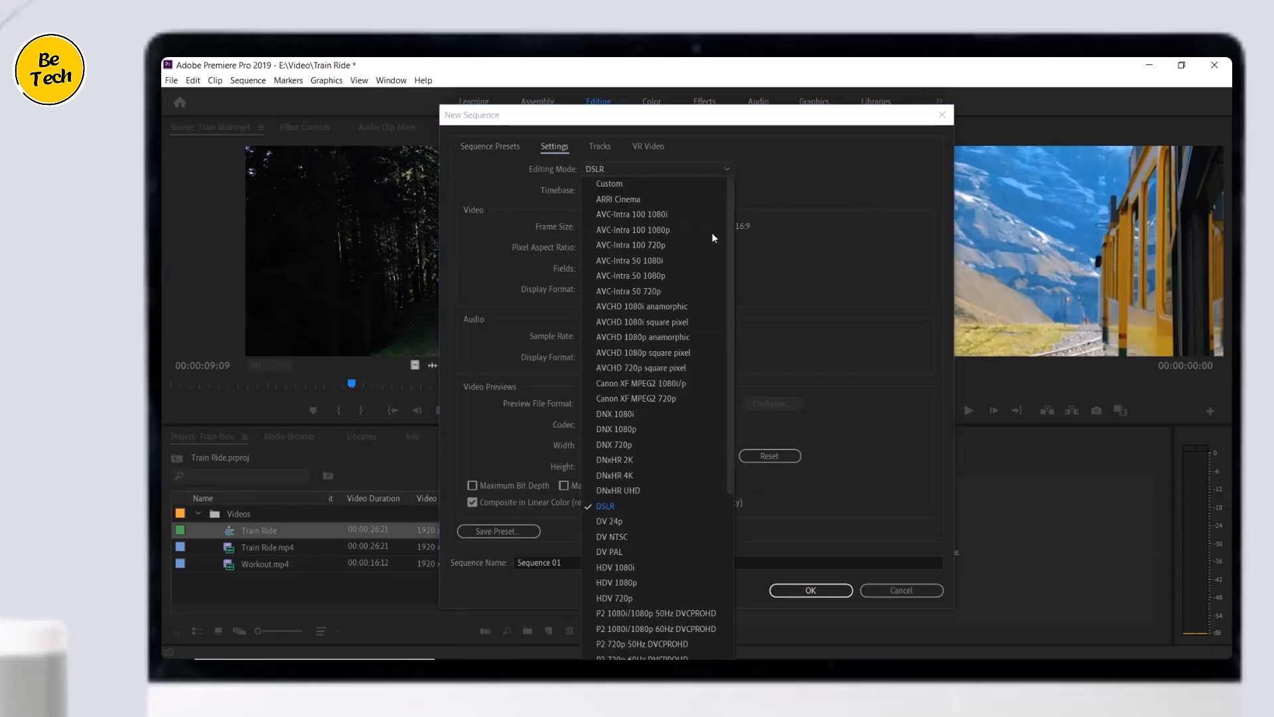
left_click(642, 182)
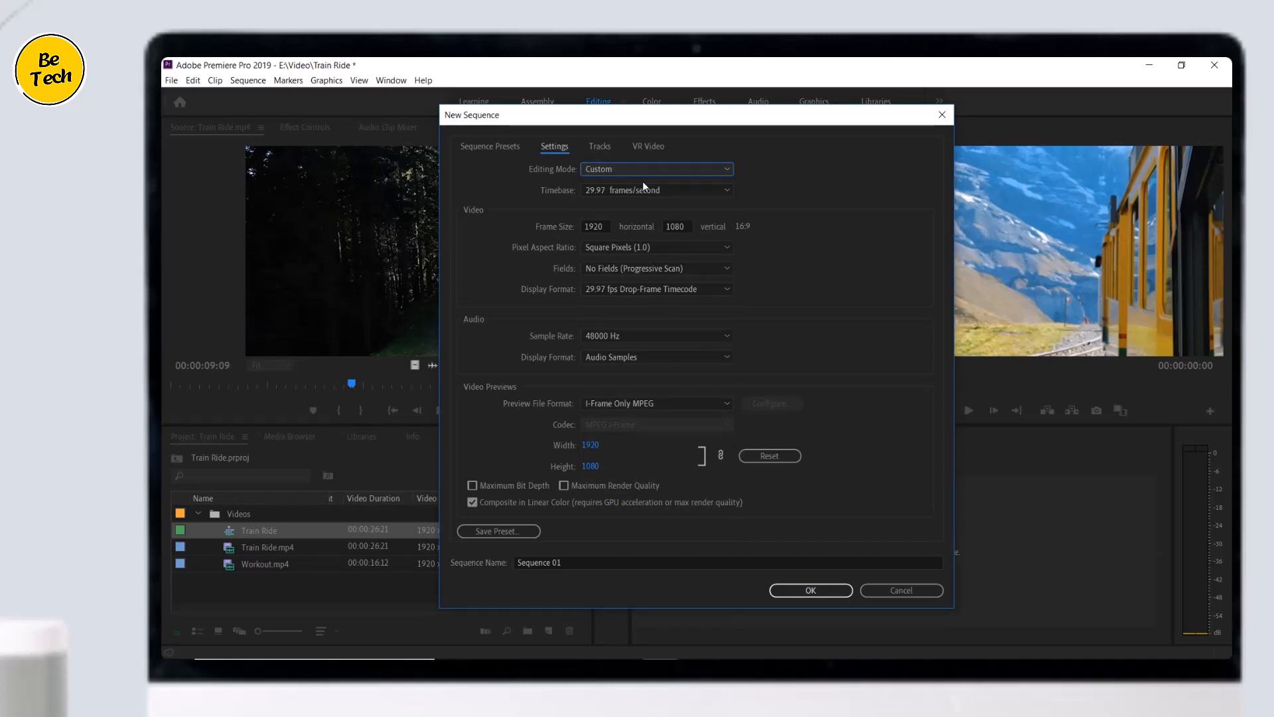
left_click(720, 190)
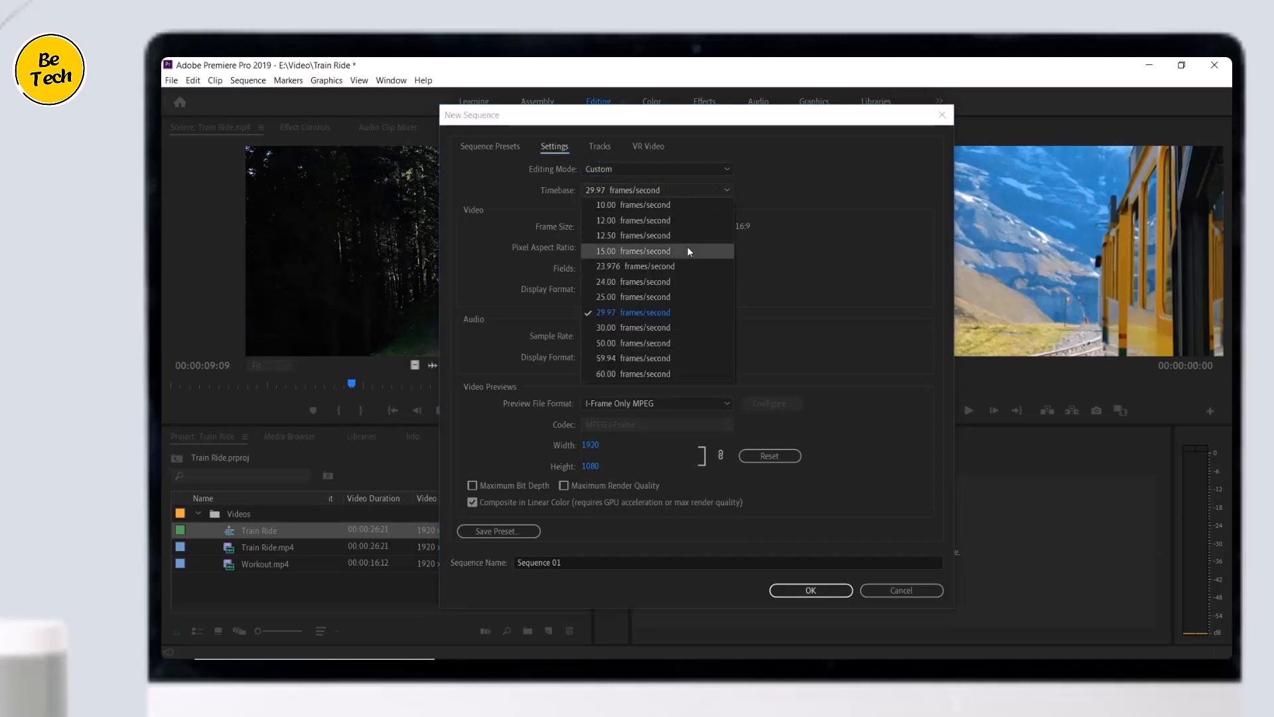
left_click(677, 295)
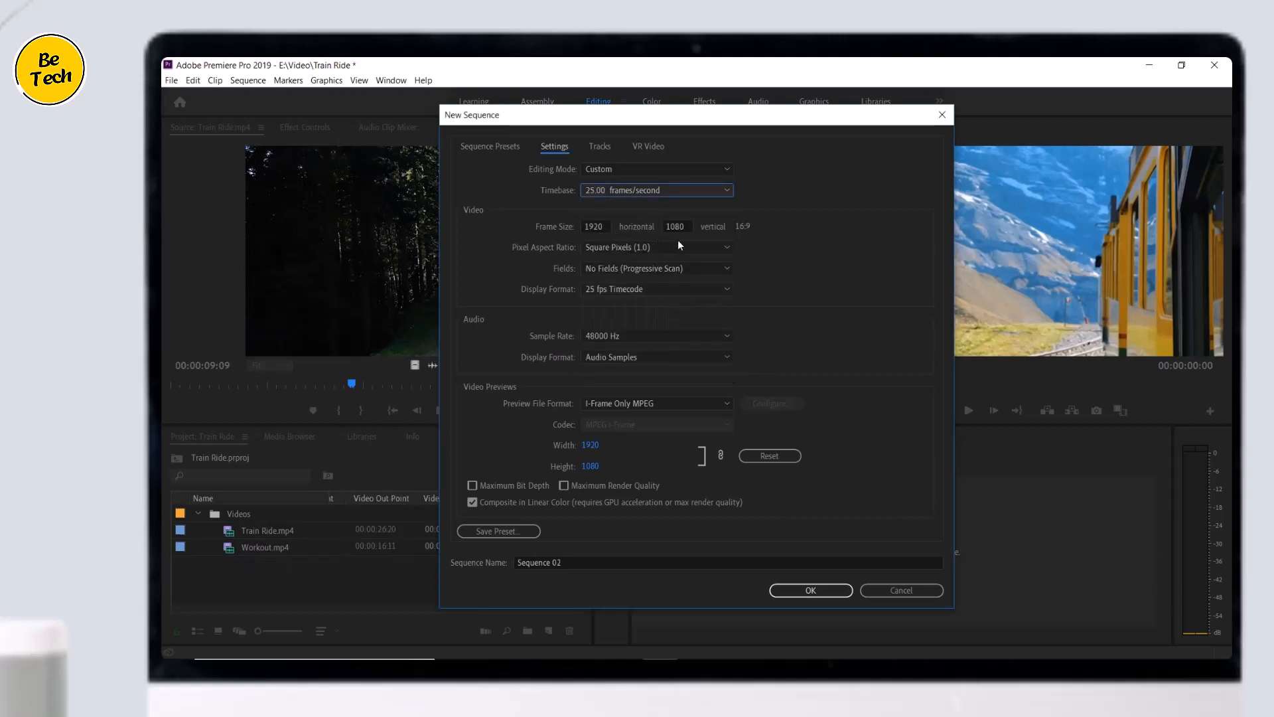
Step: Name the sequence My Edit and create it
left_click(595, 561)
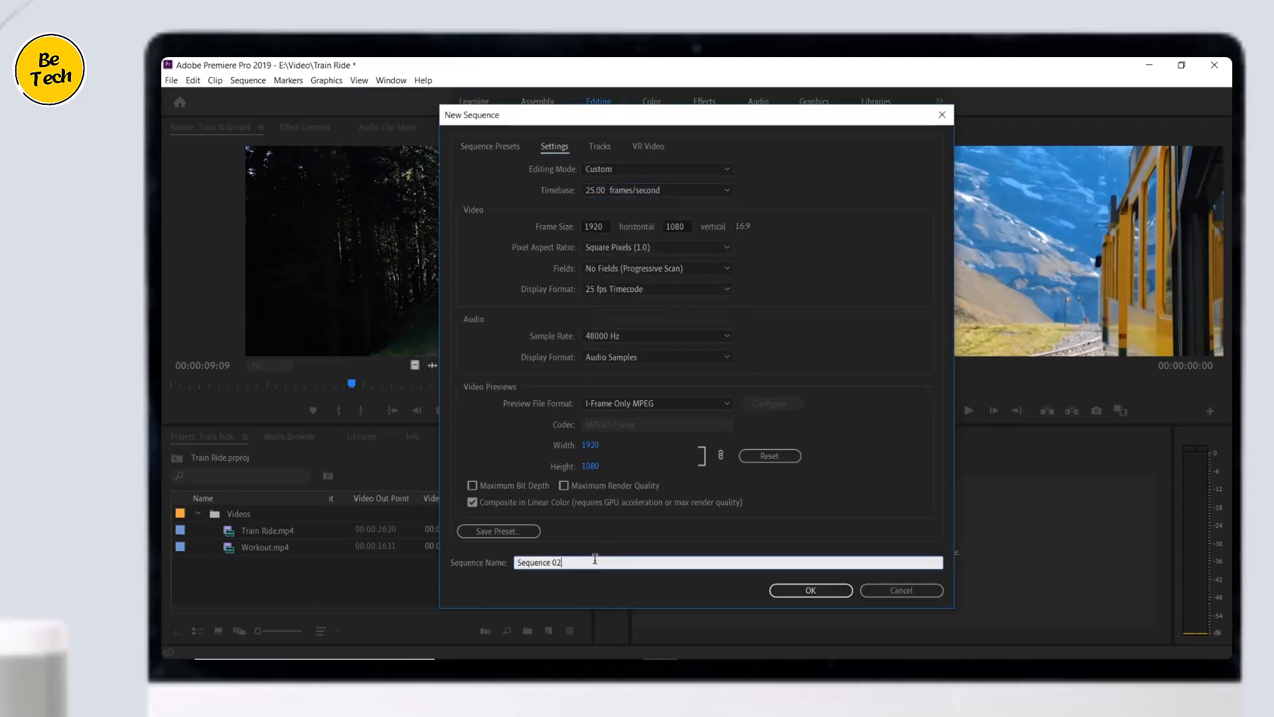
triple_click(581, 561)
type("My Edit")
left_click(845, 591)
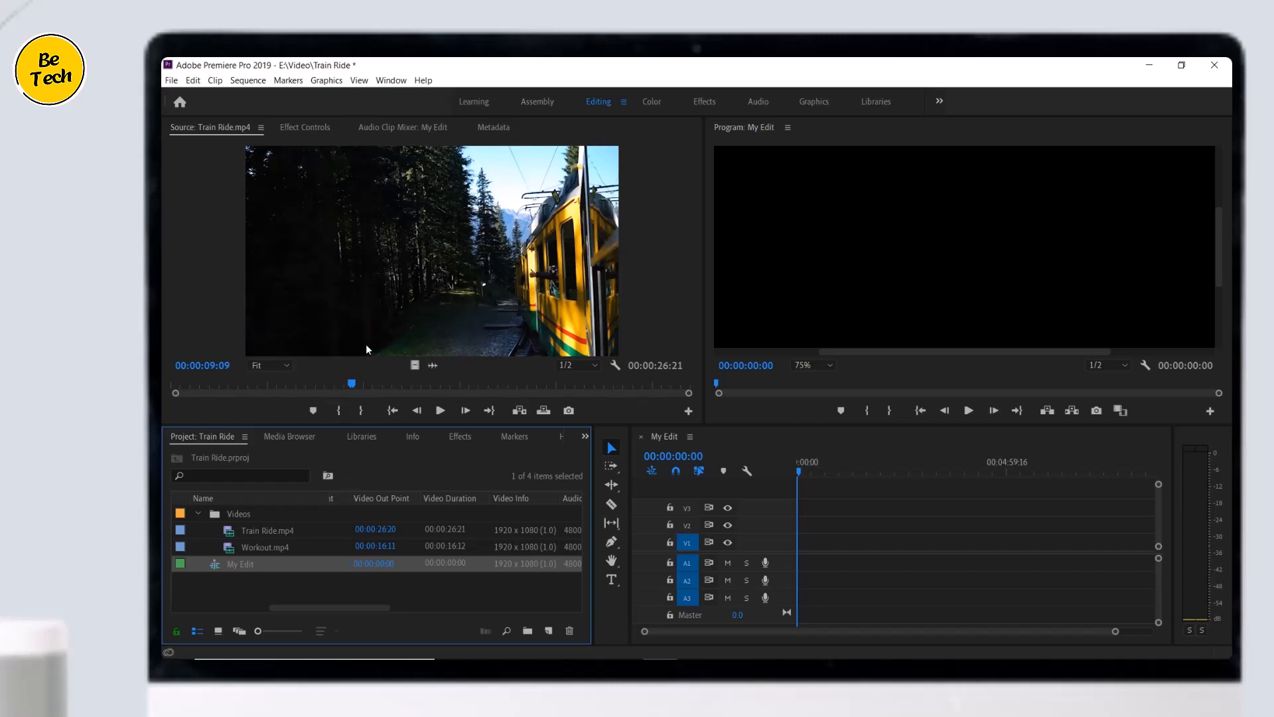
Step: Switch the Source Monitor's playback resolution to Full and back to 1/2
left_click(596, 364)
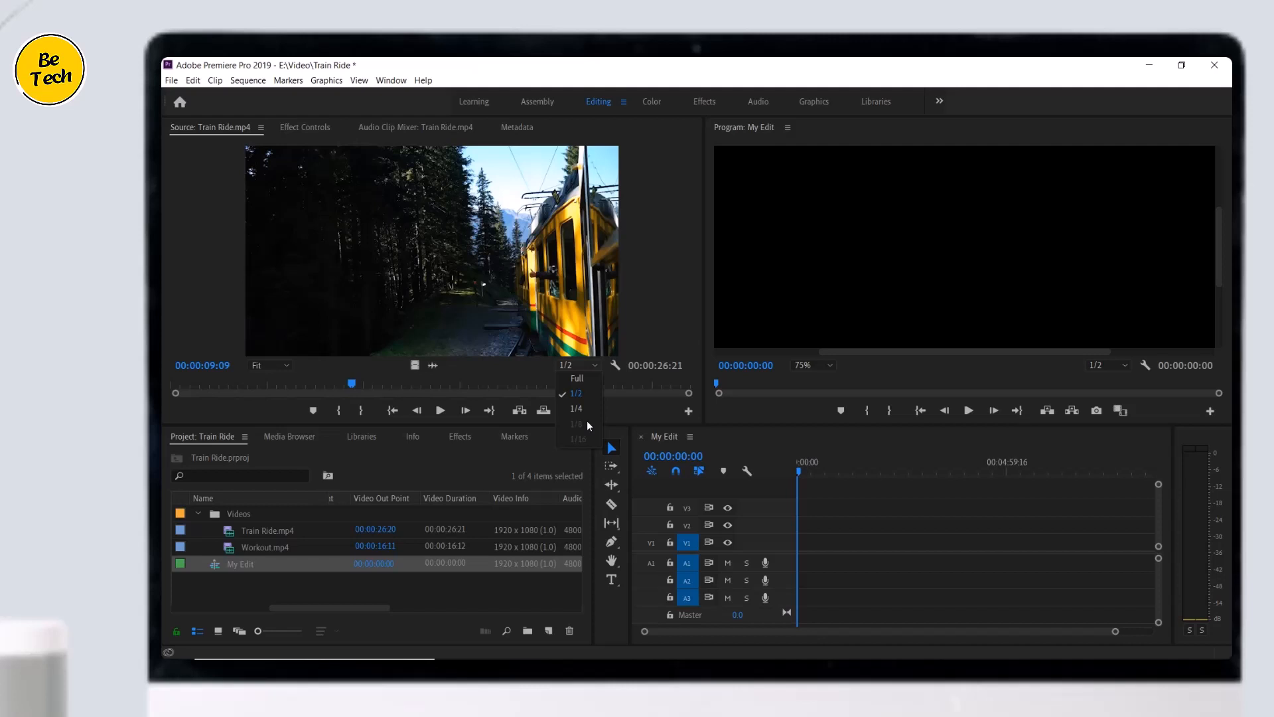
left_click(588, 380)
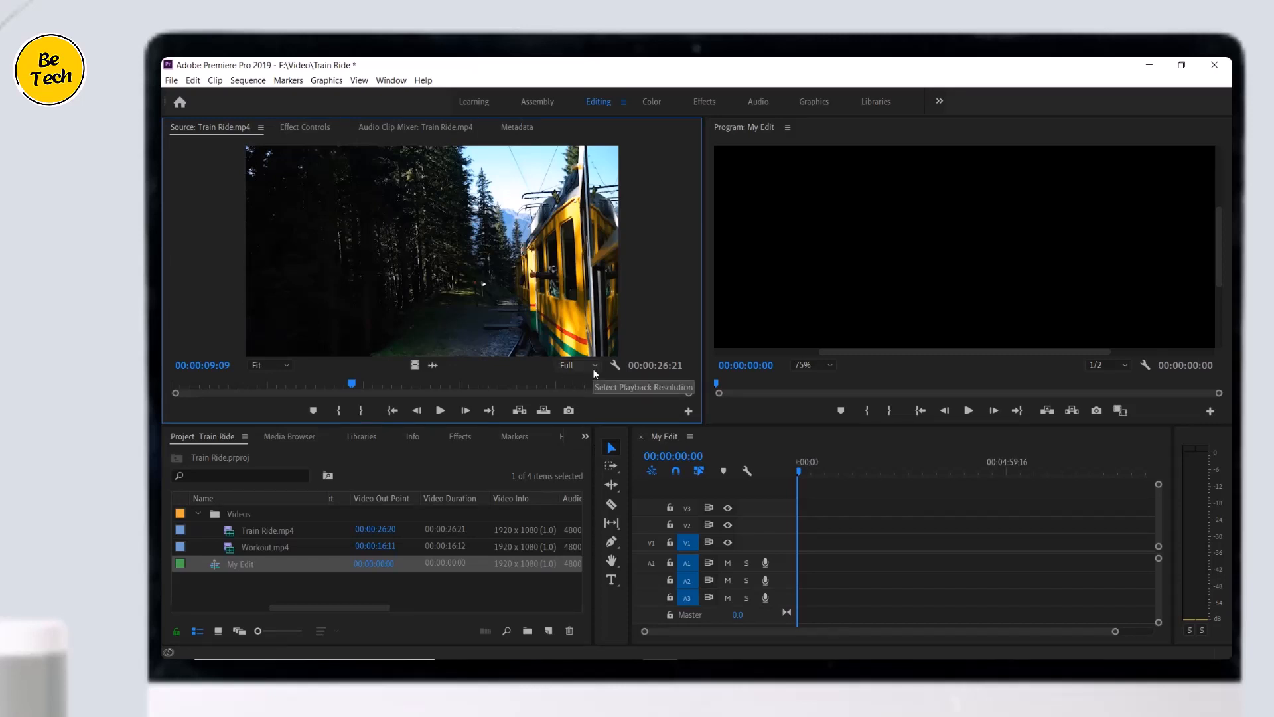
left_click(593, 369)
left_click(583, 392)
Step: Scrub Train Ride.mp4 in the Source Monitor to 00:00:04:15 and place the whole clip at the start of track V1
left_click(571, 384)
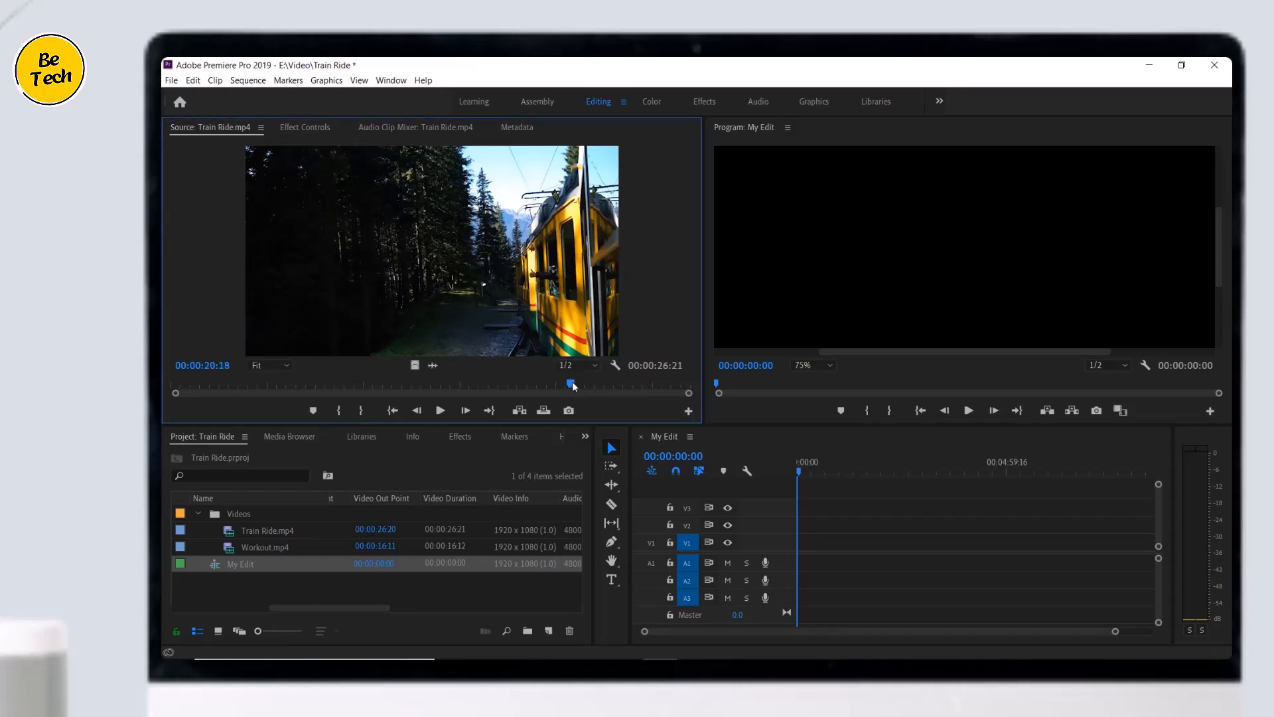
left_click_drag(573, 382, 261, 385)
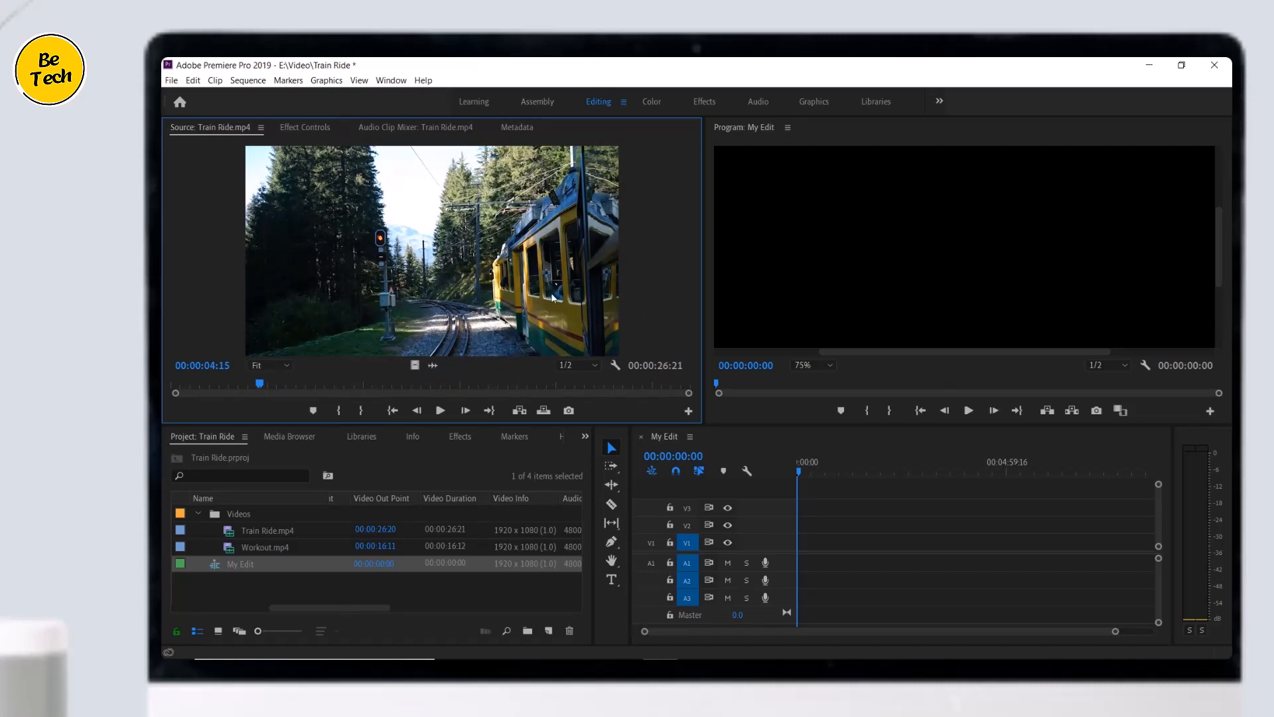
left_click_drag(489, 306, 798, 542)
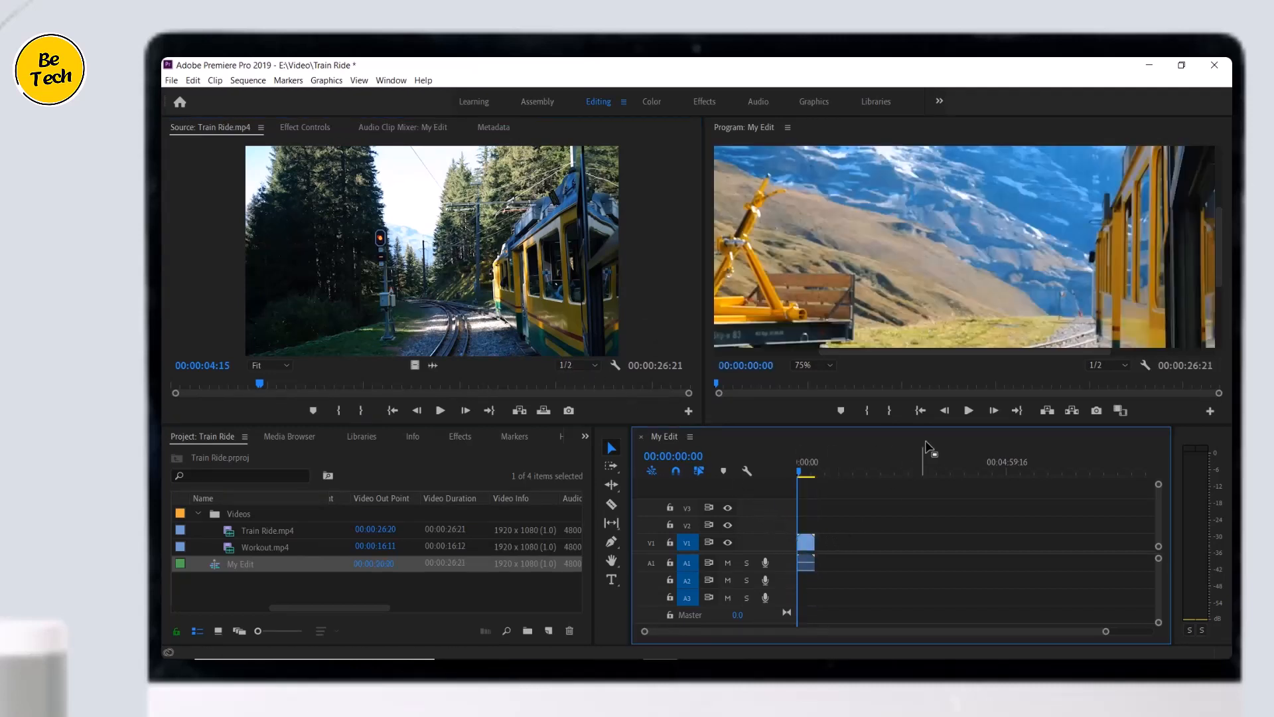
Step: Play the My Edit sequence up to 00:00:03:10 and delete the Train Ride.mp4 clip from the timeline
left_click(966, 411)
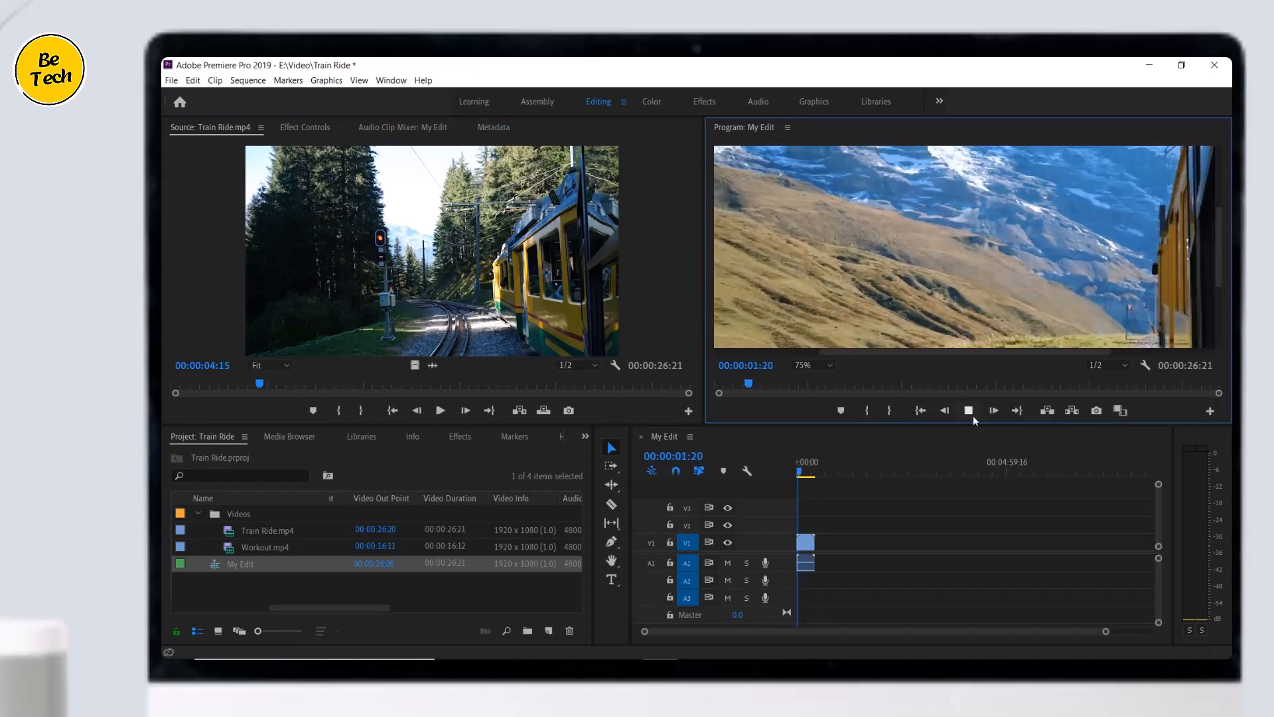
left_click(968, 411)
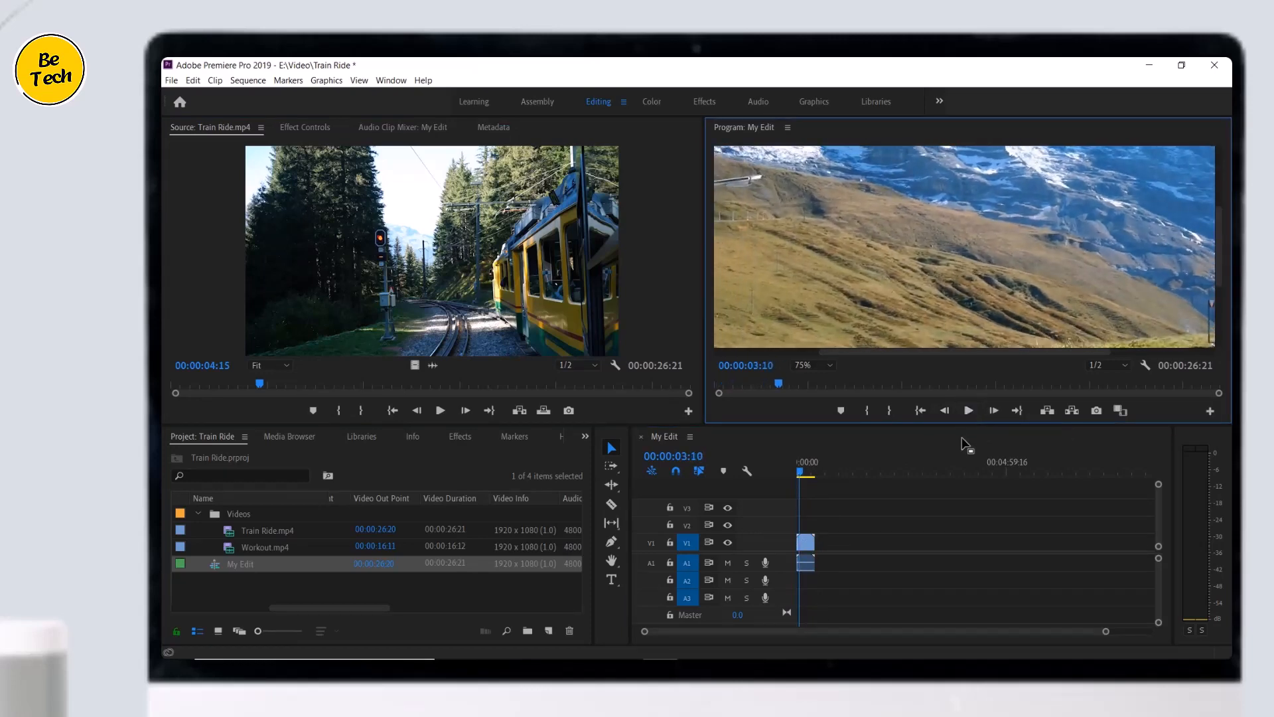
left_click_drag(832, 532, 848, 575)
key("Delete")
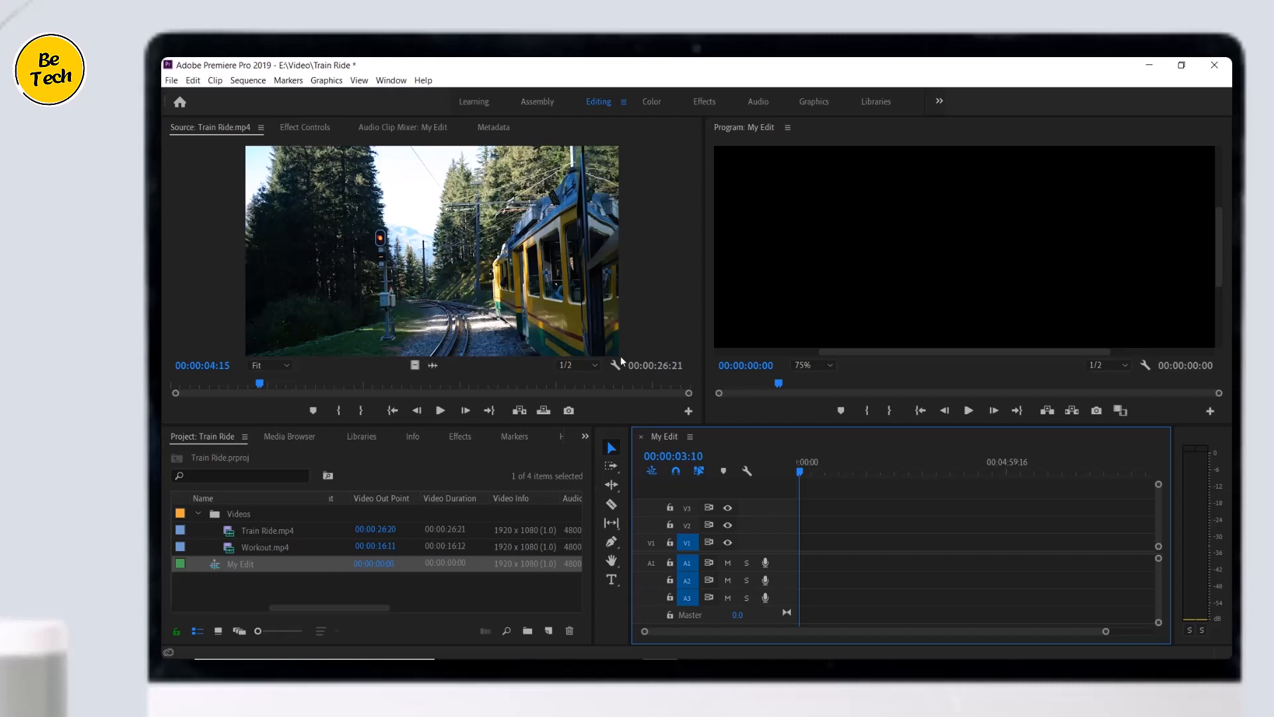
Step: Mark the In point of Train Ride.mp4 at 00:00:04:18 and its Out point at 00:00:09:10 in the Source Monitor
mouse_move(259, 385)
left_mouse_down()
mouse_move(226, 386)
mouse_move(262, 385)
left_mouse_up()
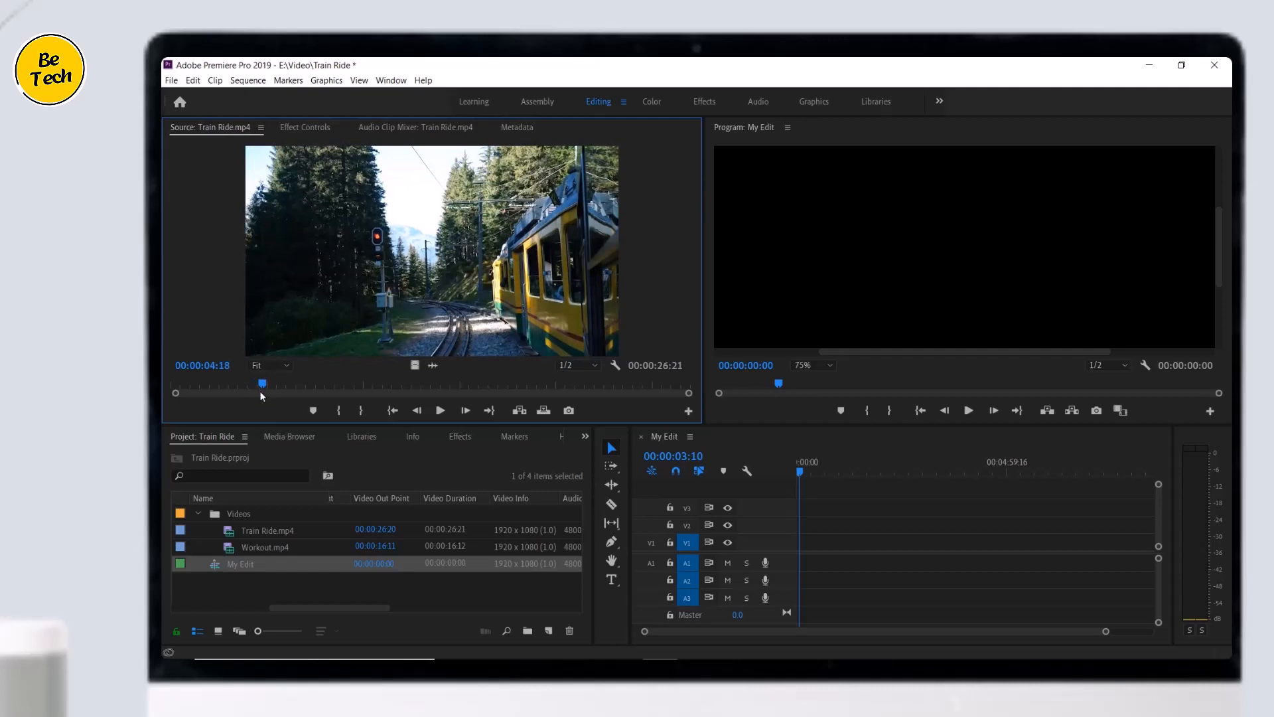
left_click(343, 410)
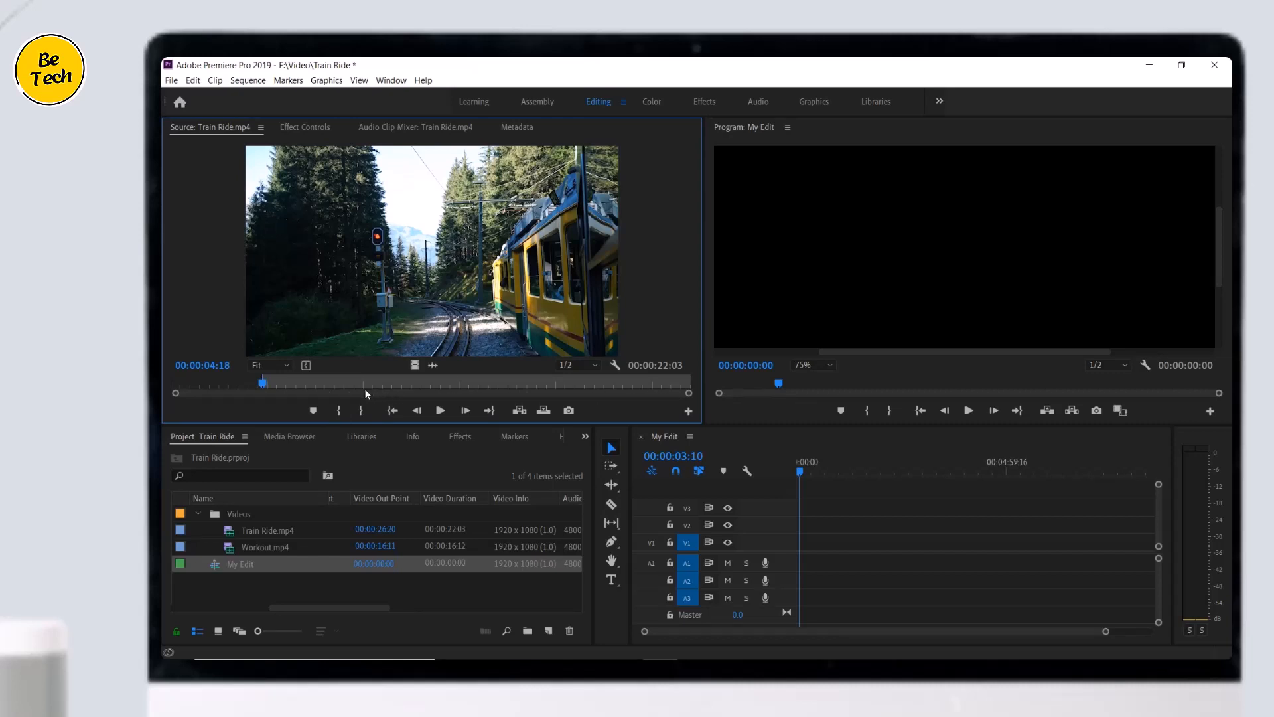
left_click(321, 385)
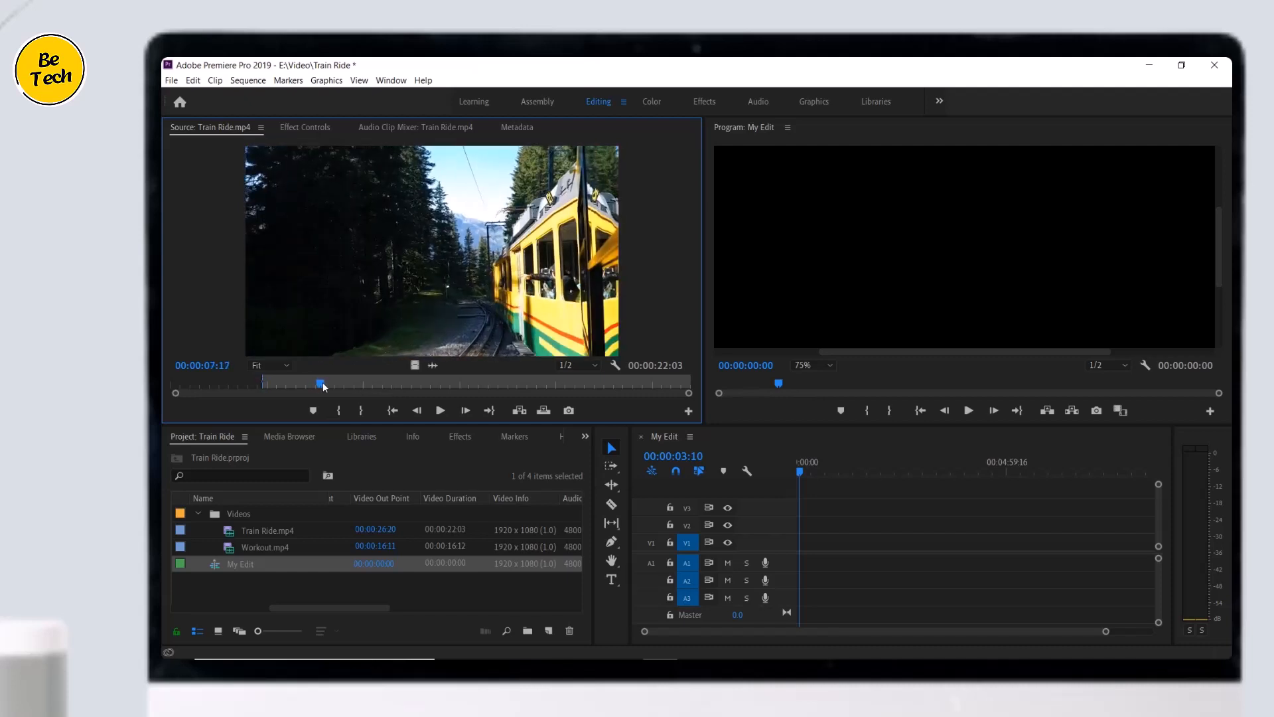
left_click_drag(323, 386, 354, 387)
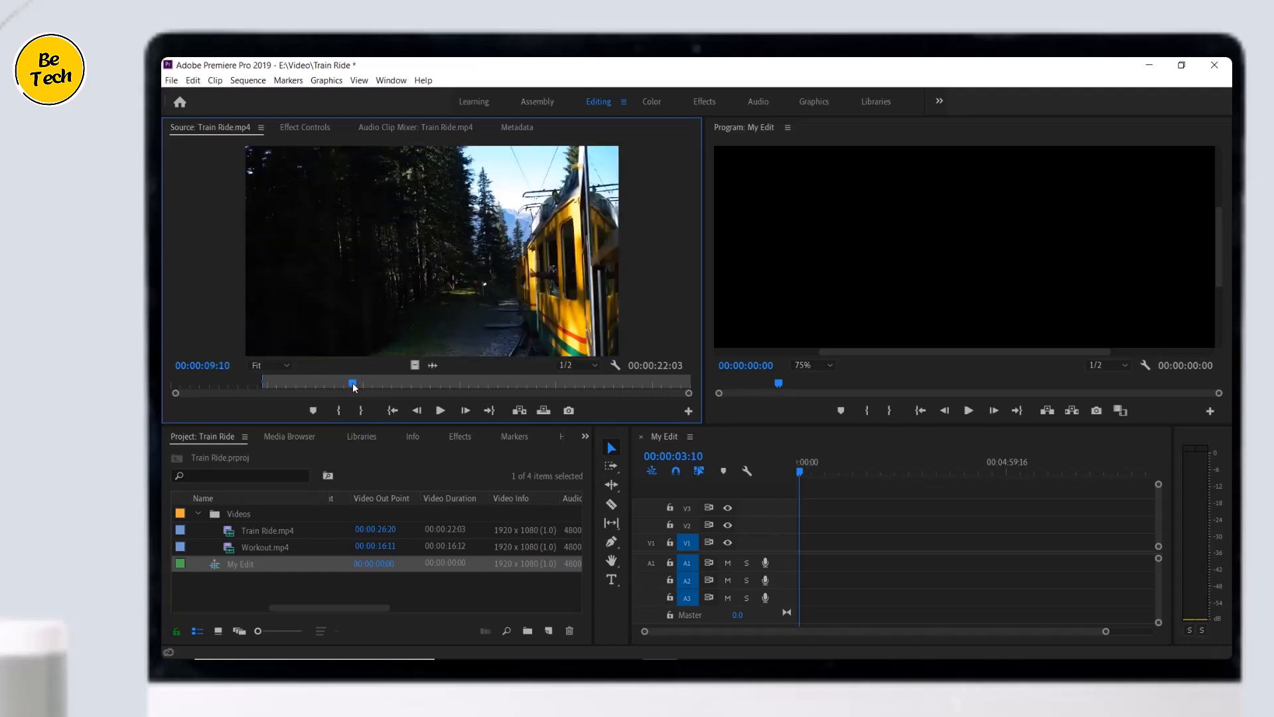
key("o")
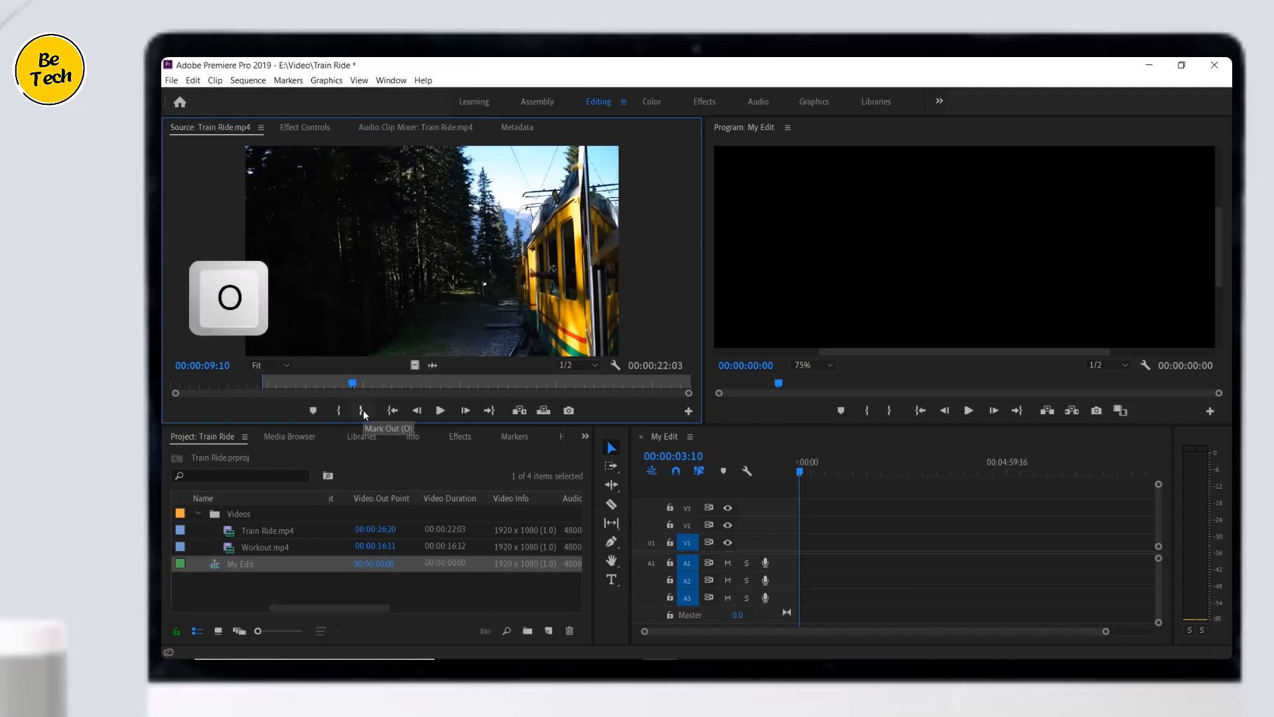
left_click(363, 409)
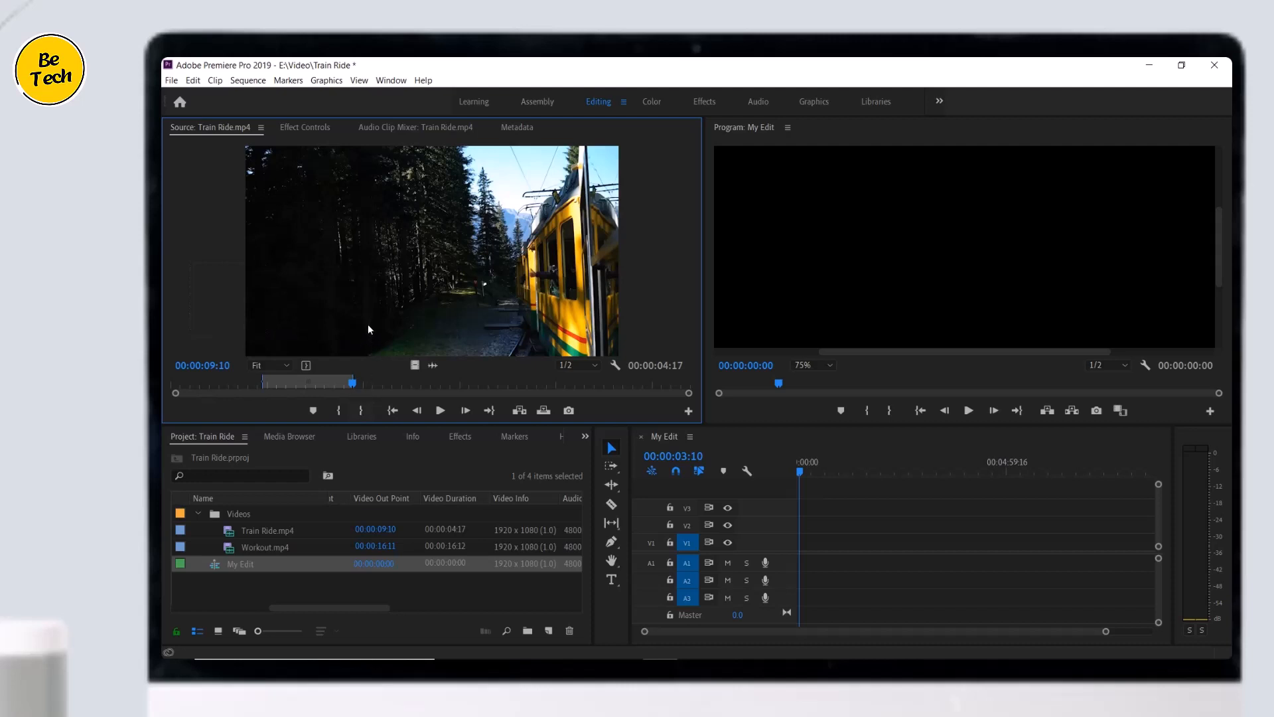
Step: Place the marked Train Ride.mp4 section on tracks V1 and A1 and move it to start at about 00:00:01:06
left_click_drag(367, 324, 803, 544)
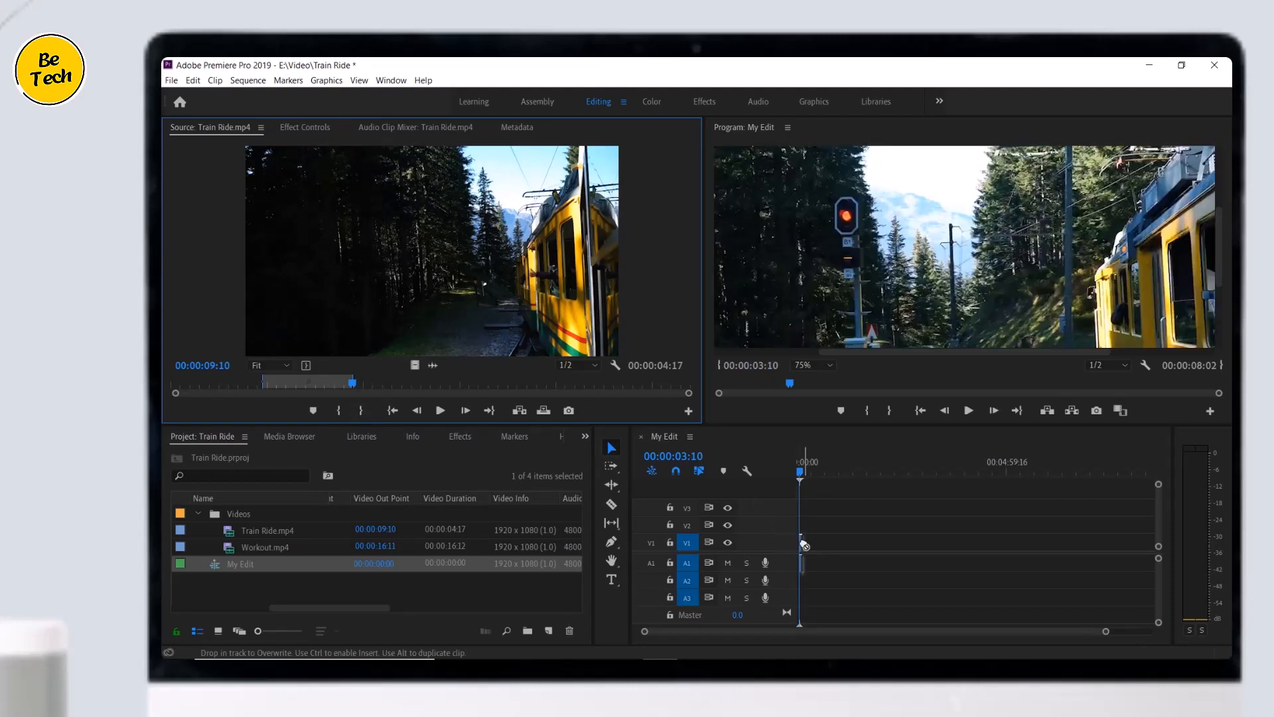
left_click(969, 410)
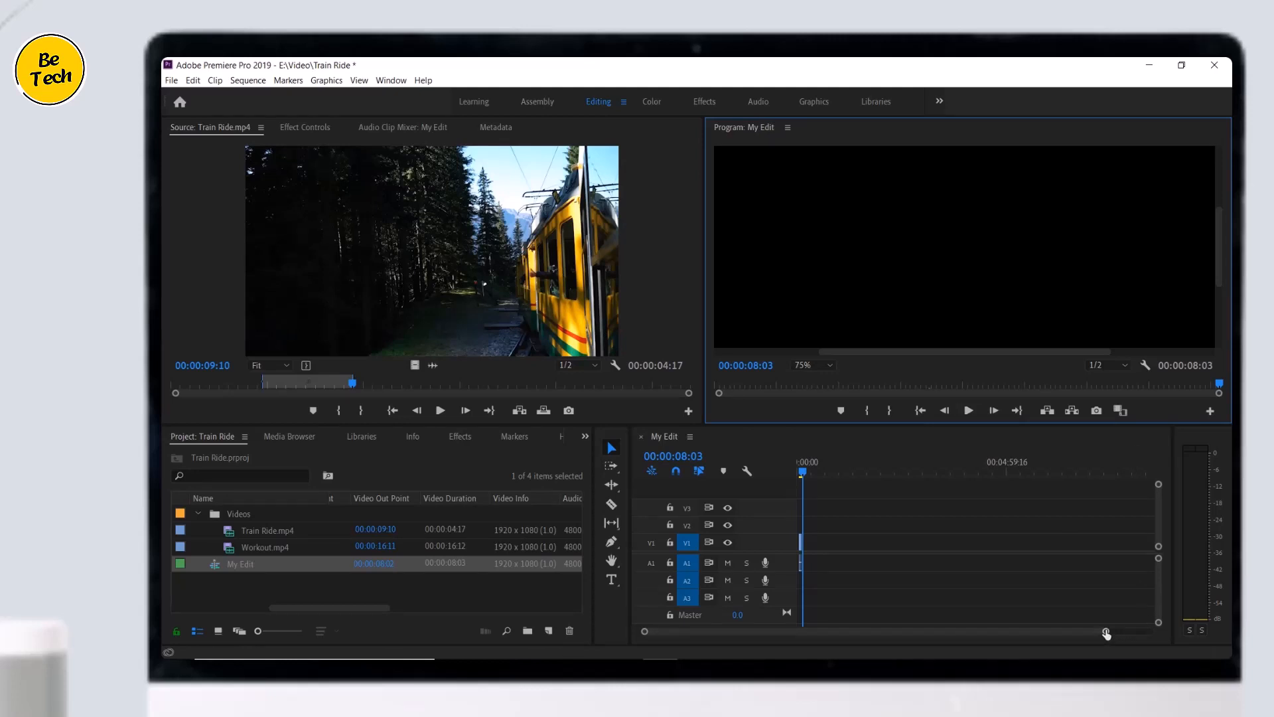
left_click_drag(1103, 634, 919, 632)
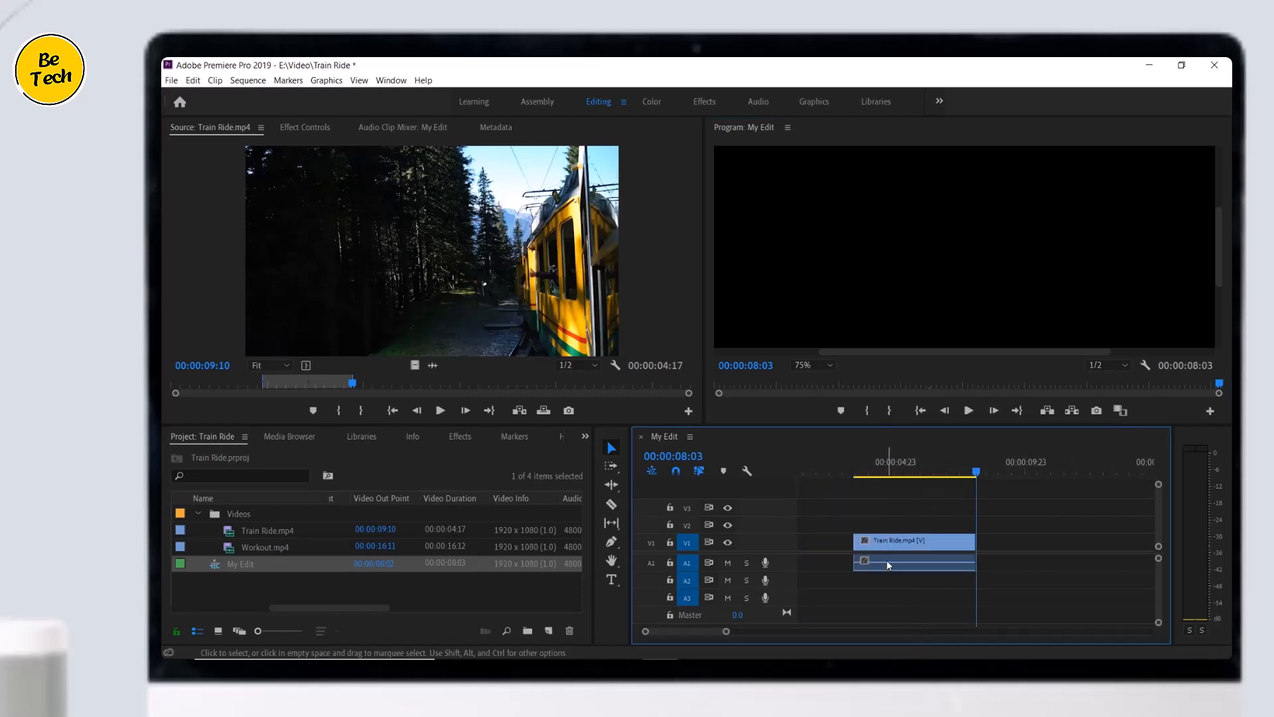
left_click_drag(843, 536, 832, 569)
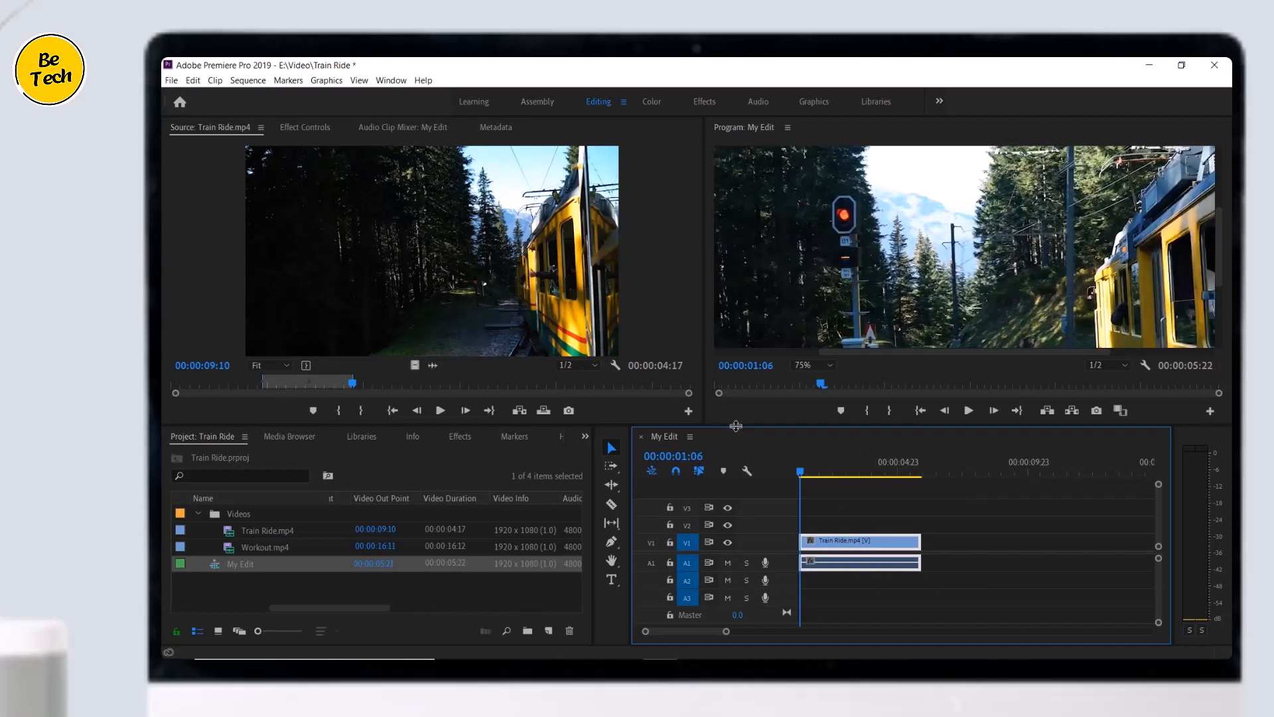
Step: Enlarge the monitors and mark a second section of Train Ride.mp4 from 00:00:10:07 to 00:00:15:18 in the Source Monitor
left_click_drag(734, 425, 734, 474)
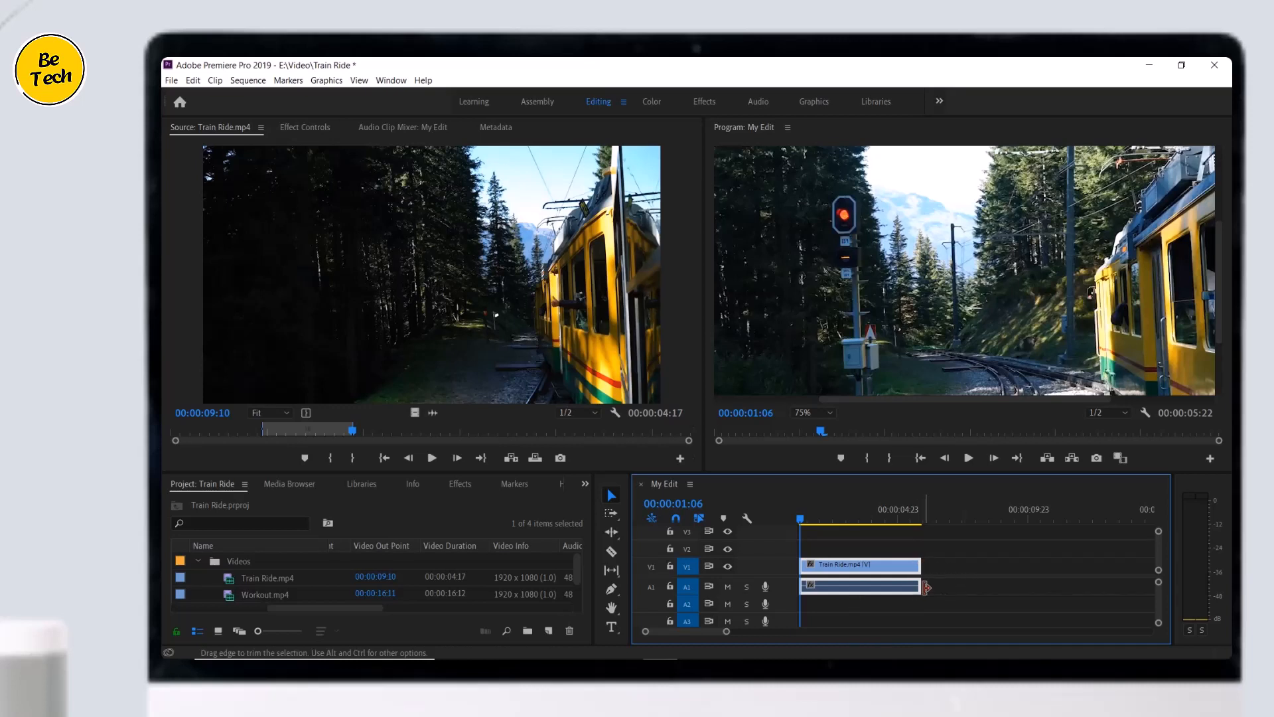
left_click(369, 431)
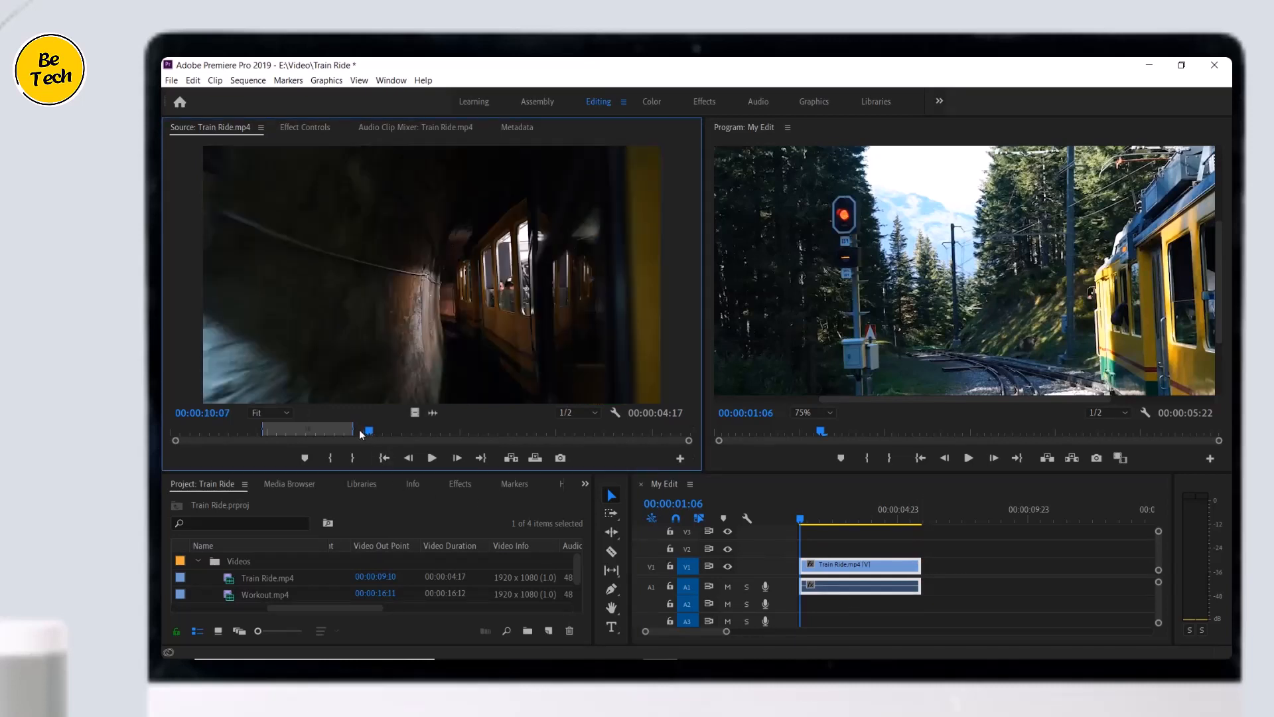
left_click(330, 458)
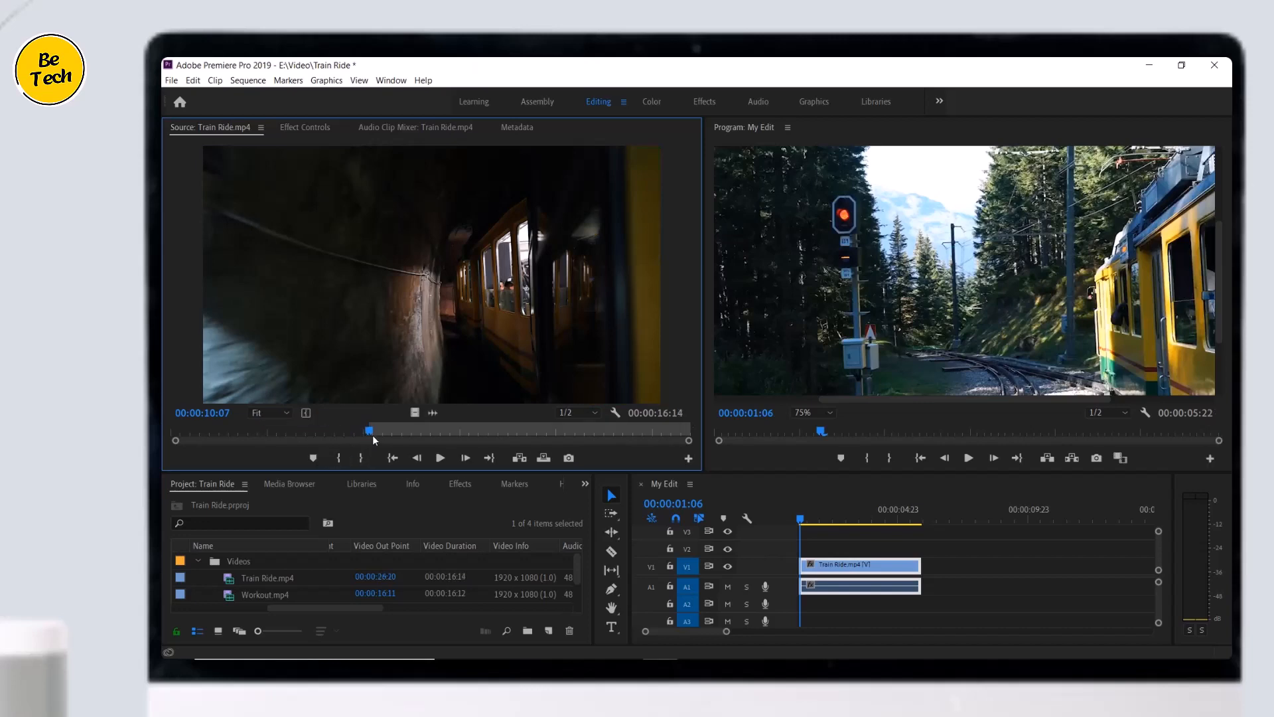
left_click_drag(371, 431, 476, 432)
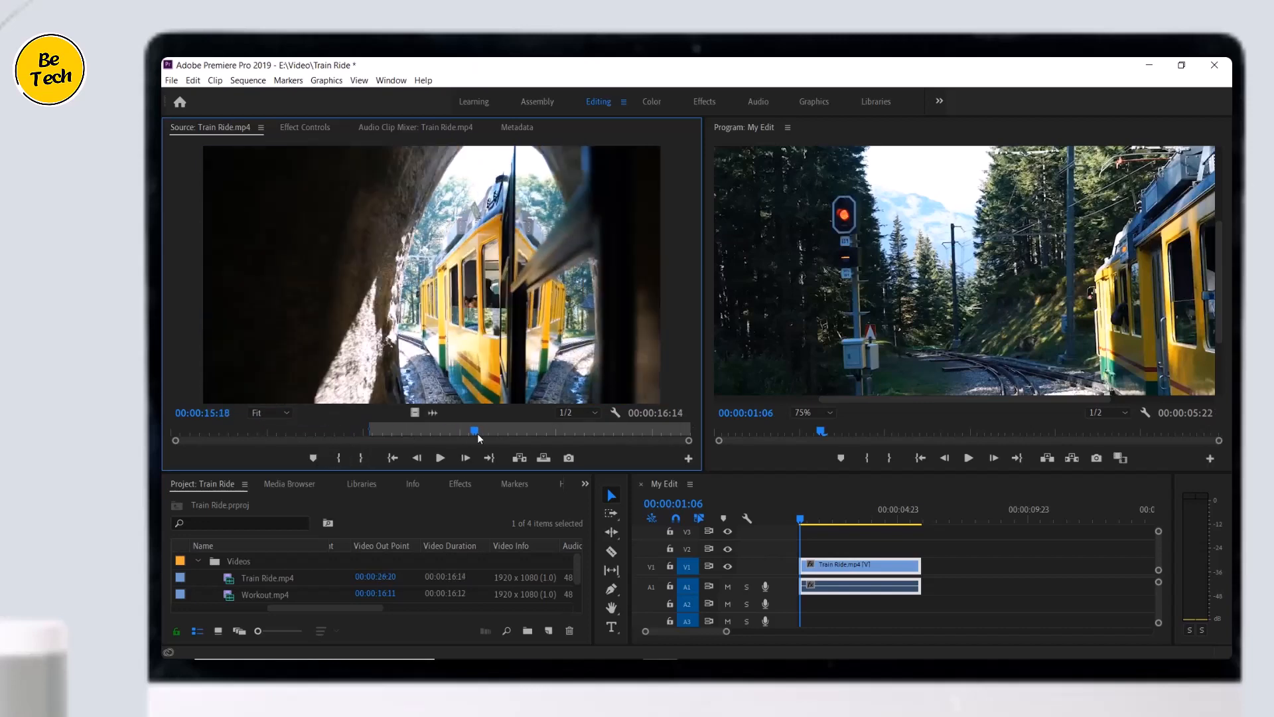
left_click(364, 456)
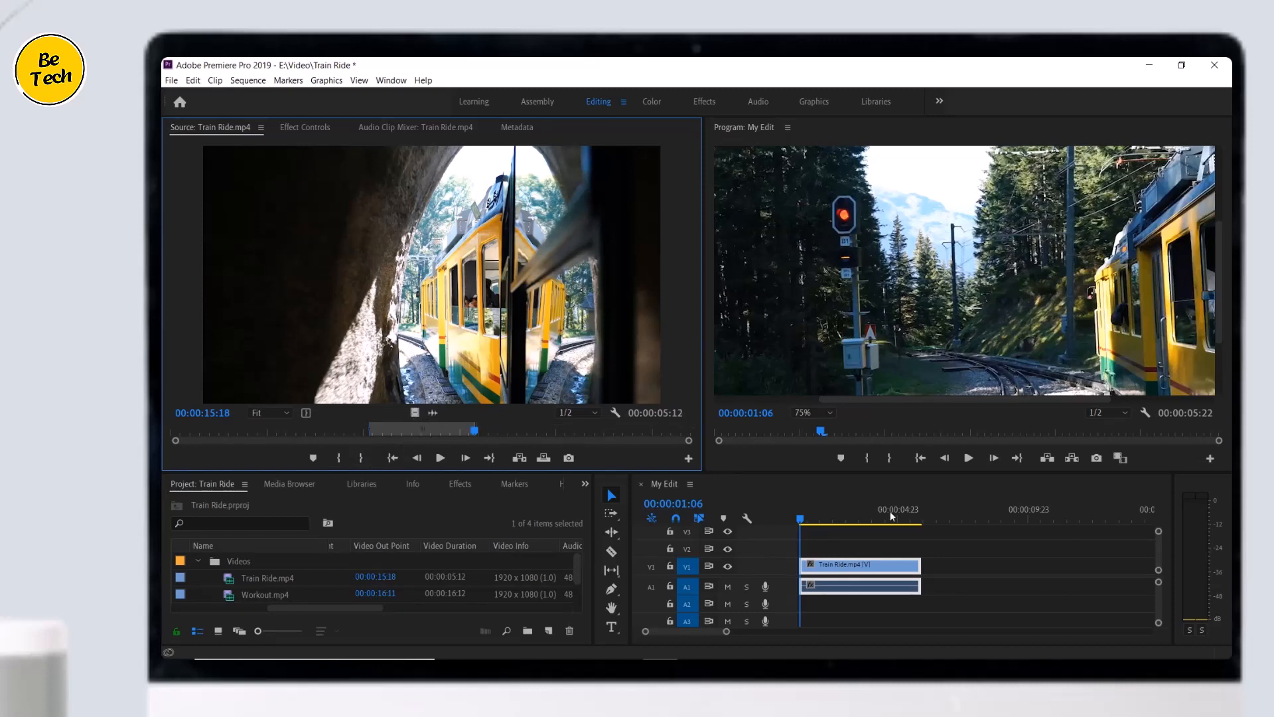
Step: Add only the section's video to V1 directly behind the first clip, and only its audio to A1 a little further on
left_click_drag(891, 516, 934, 557)
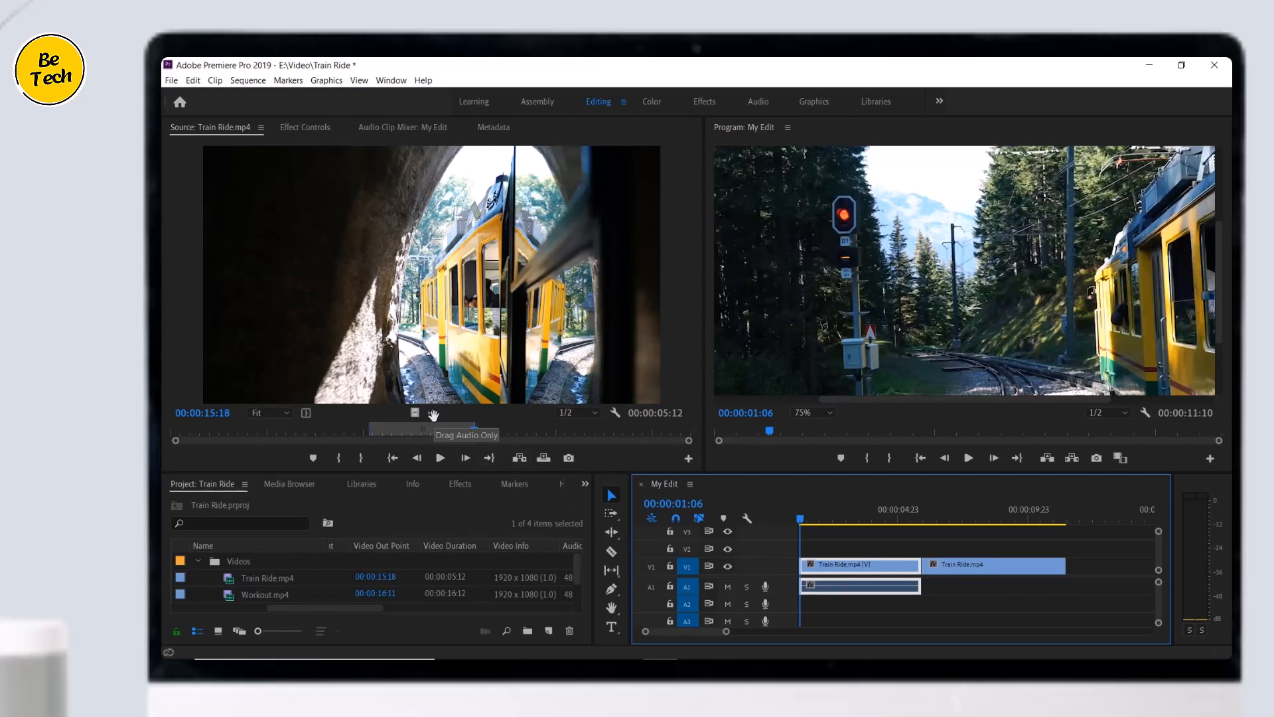
left_click_drag(434, 414, 662, 439)
left_click_drag(1033, 497, 960, 587)
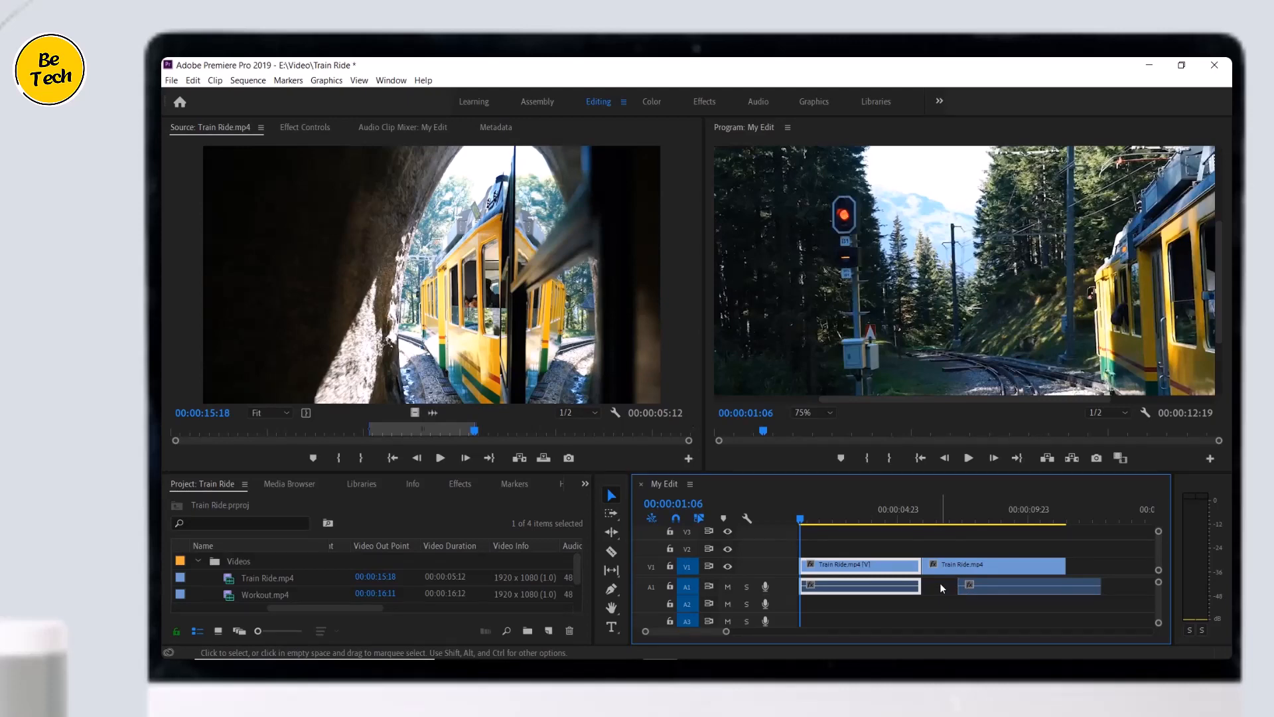
Step: Move the first clip's video up to V2, slide the second V1 clip partly beneath it and put the playhead at 00:00:02:02
left_click_drag(863, 567, 860, 552)
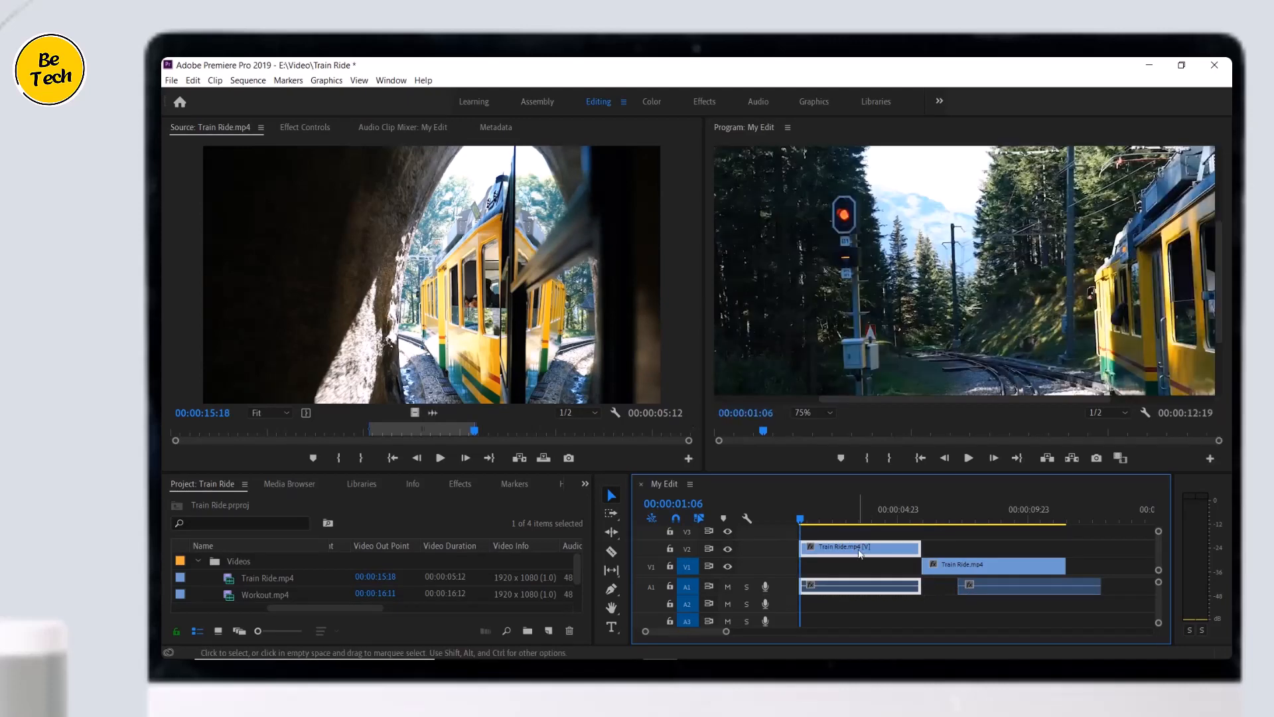
left_click_drag(953, 566, 879, 570)
left_click(826, 522)
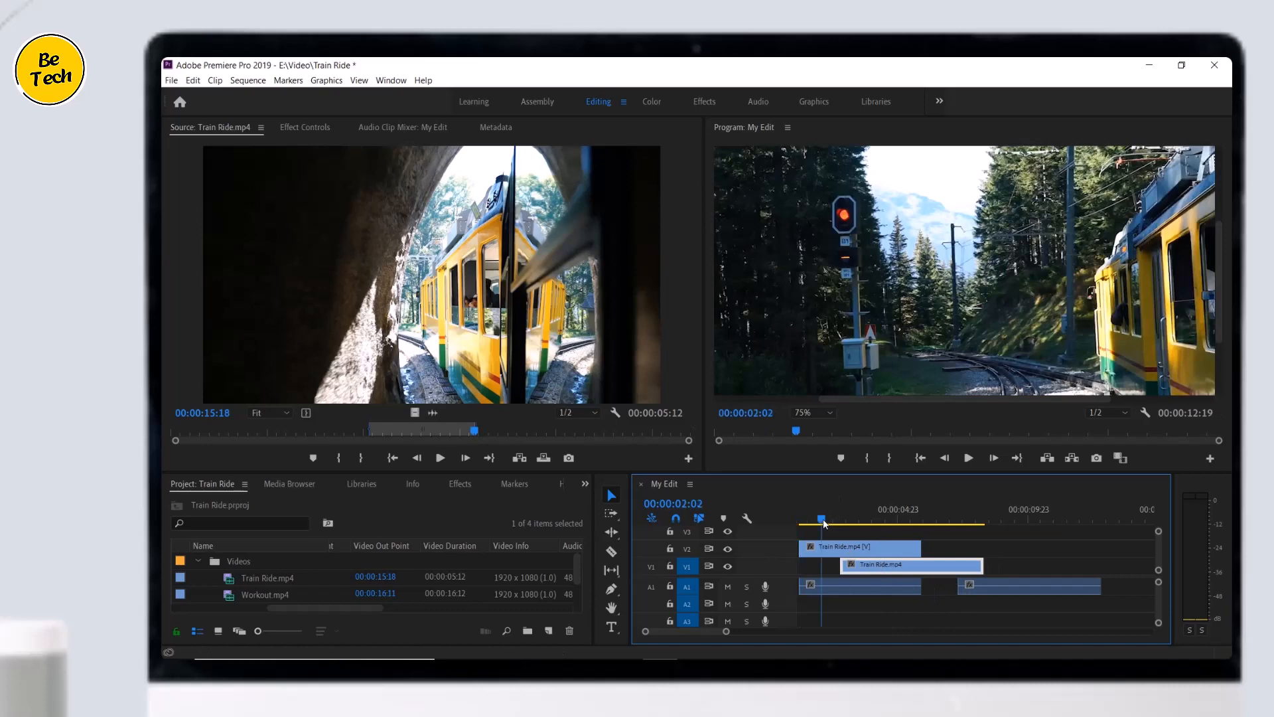
Step: Play the overlapping clips up to about 00:00:05:19 and move the V1 clip to start where the V2 clip ends
left_click(968, 458)
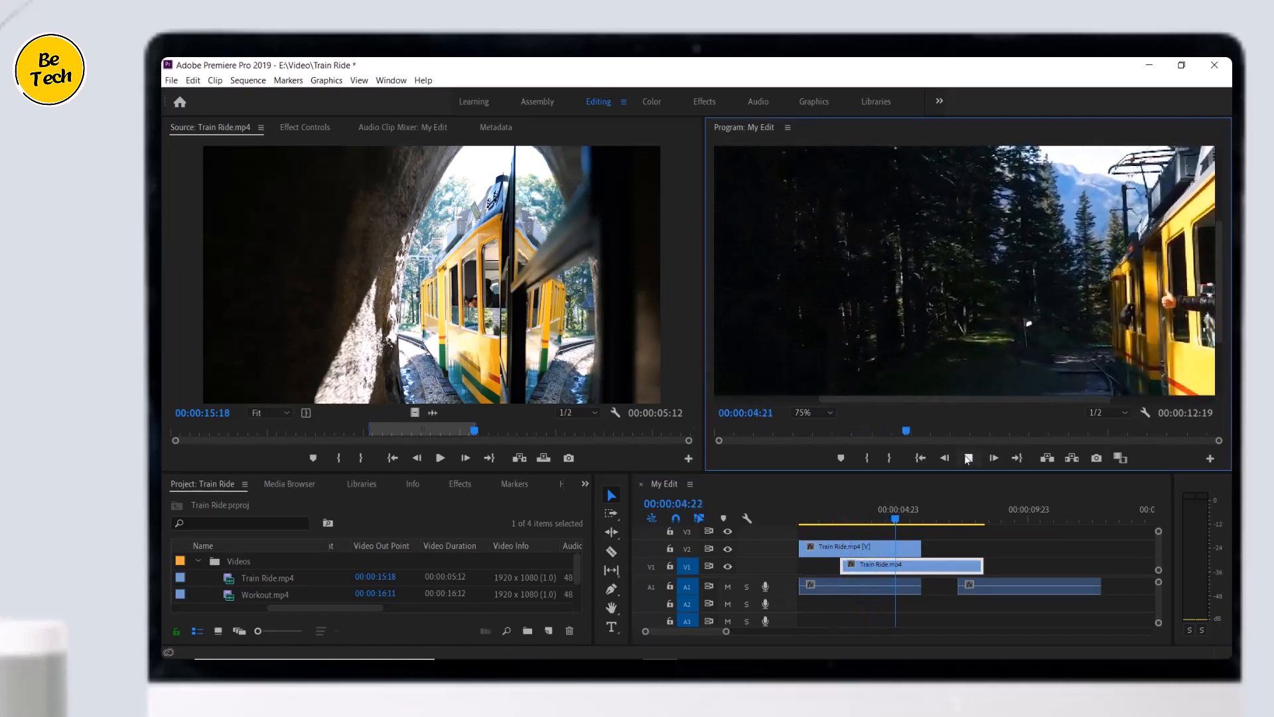
key("space")
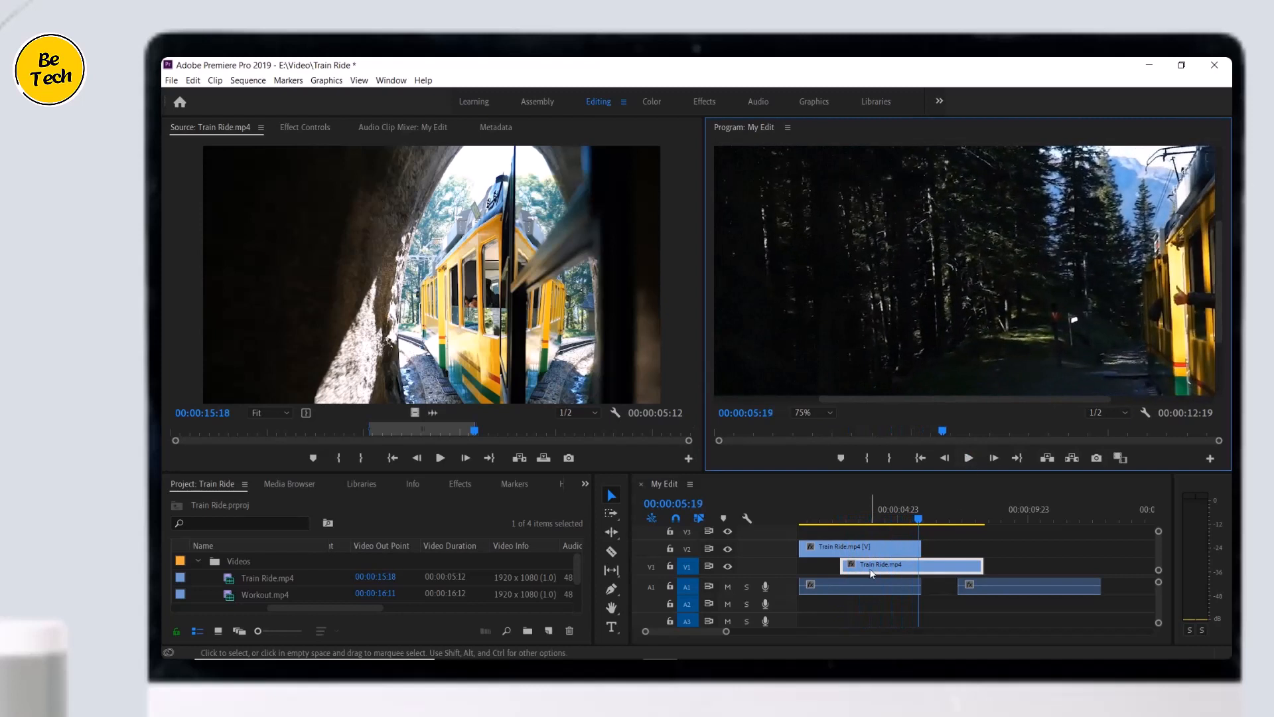
left_click_drag(866, 568, 940, 571)
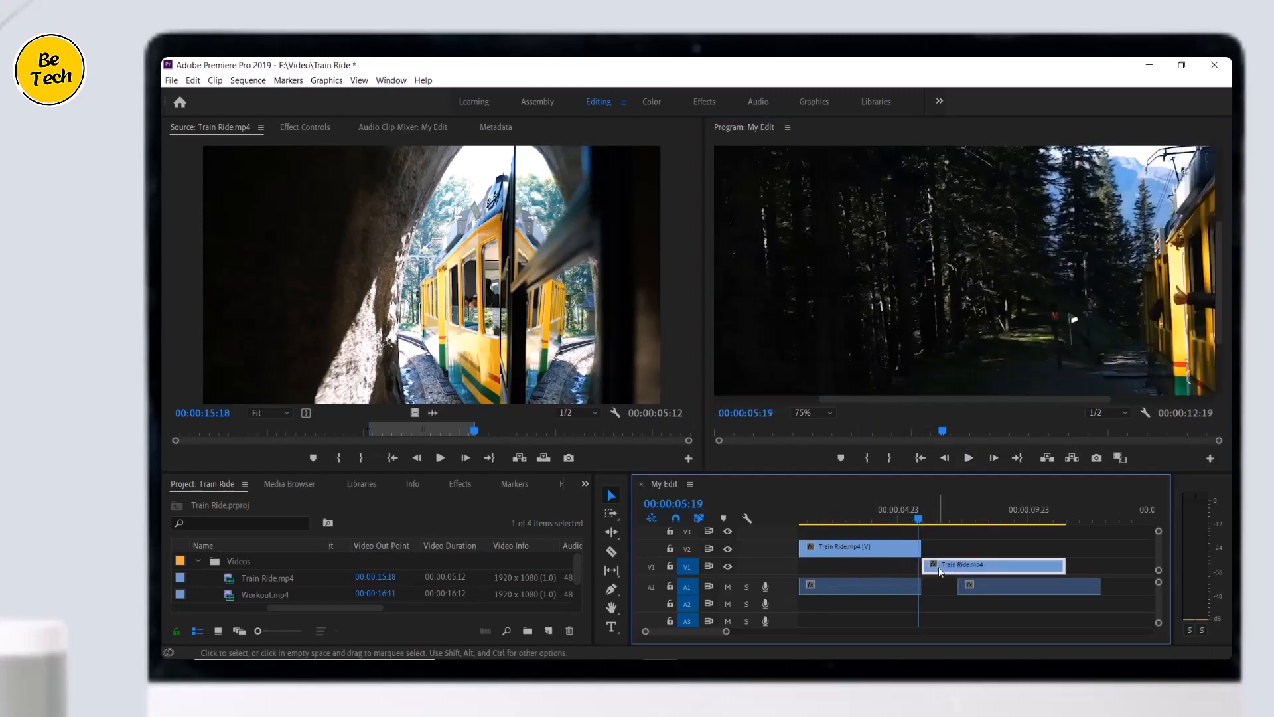
Step: Play the sequence across the cut from the V2 clip into the V1 clip
left_click(899, 520)
left_click(967, 460)
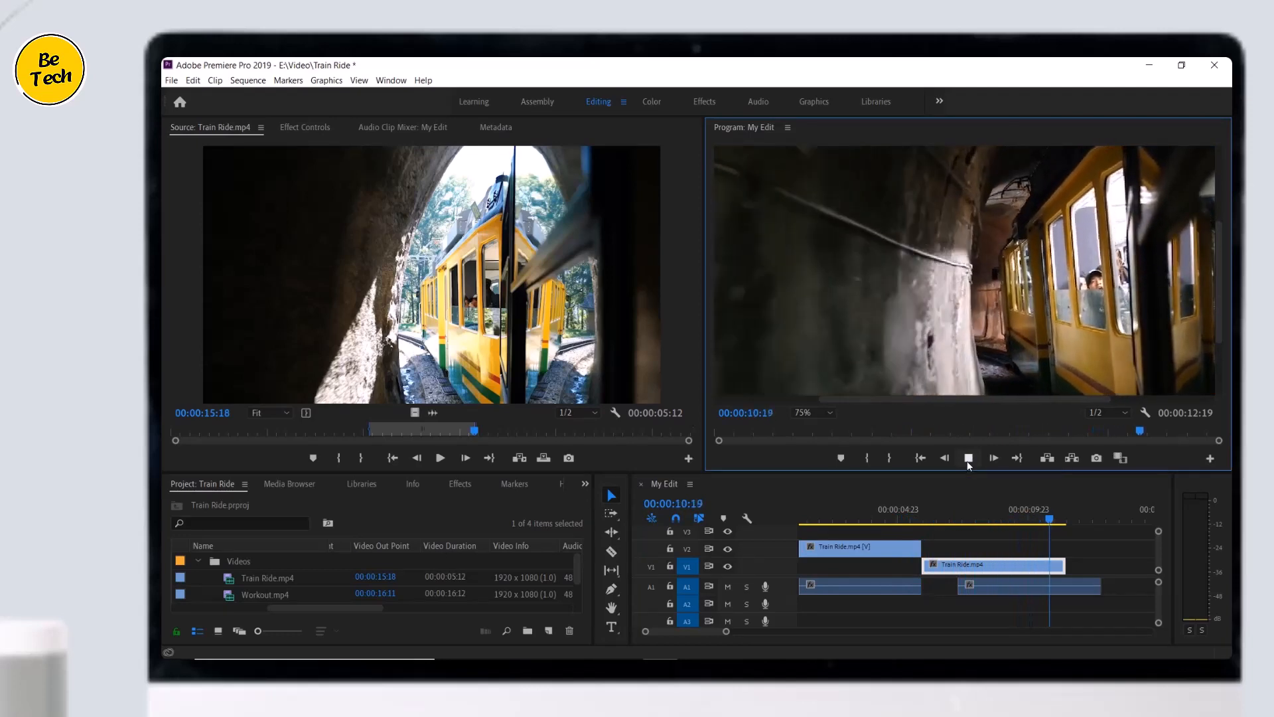
left_click(967, 460)
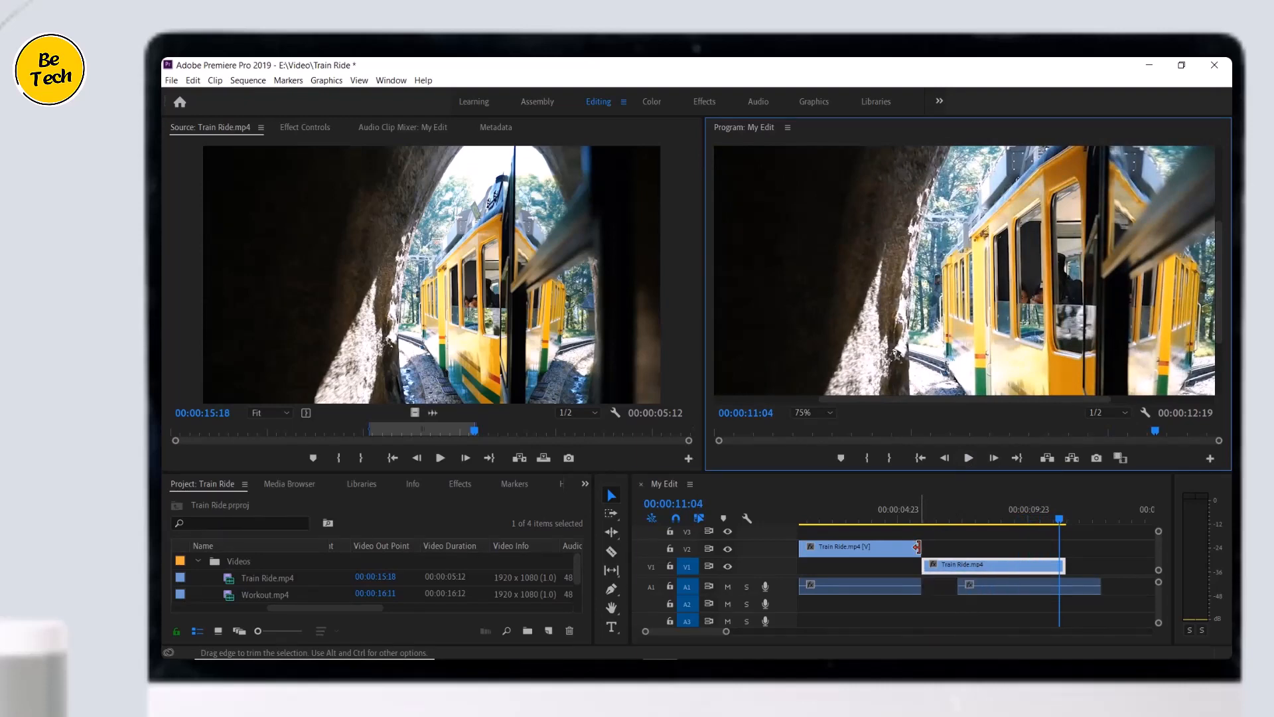
Step: Shorten the V2 clip to leave a gap, play across it, and extend the clip's end back to the V1 clip
left_click_drag(916, 546, 891, 547)
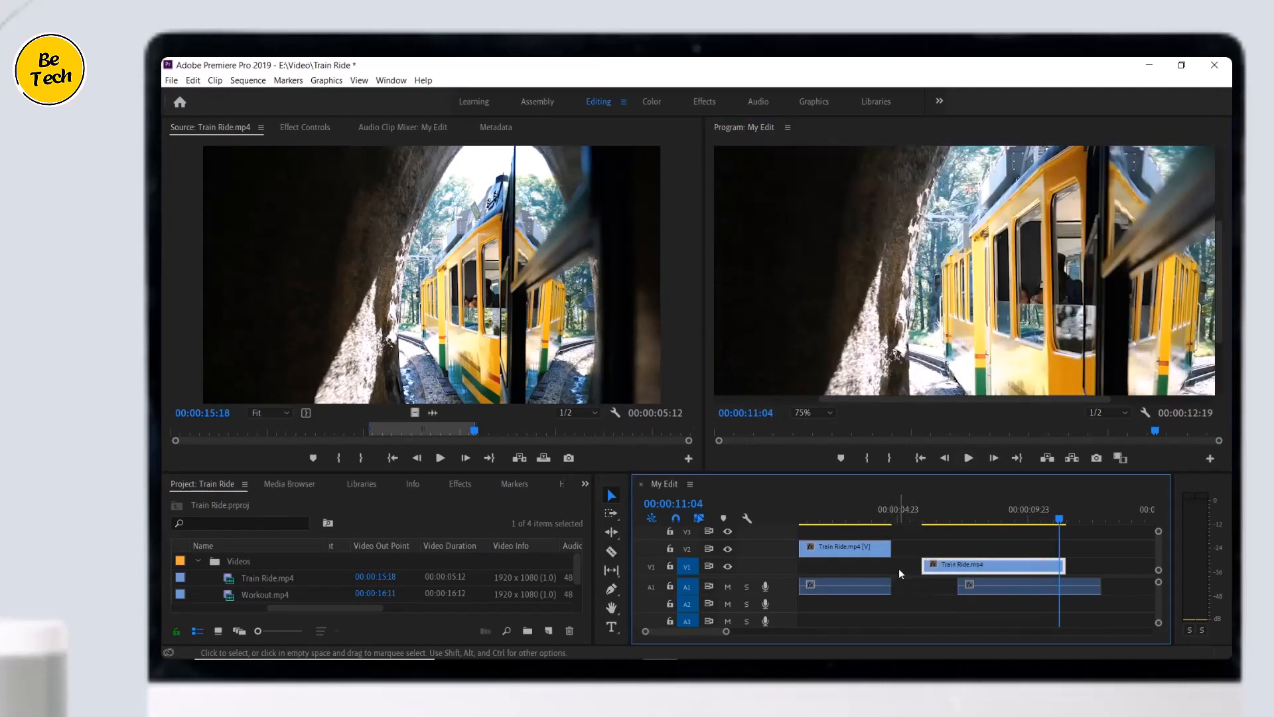
left_click(871, 517)
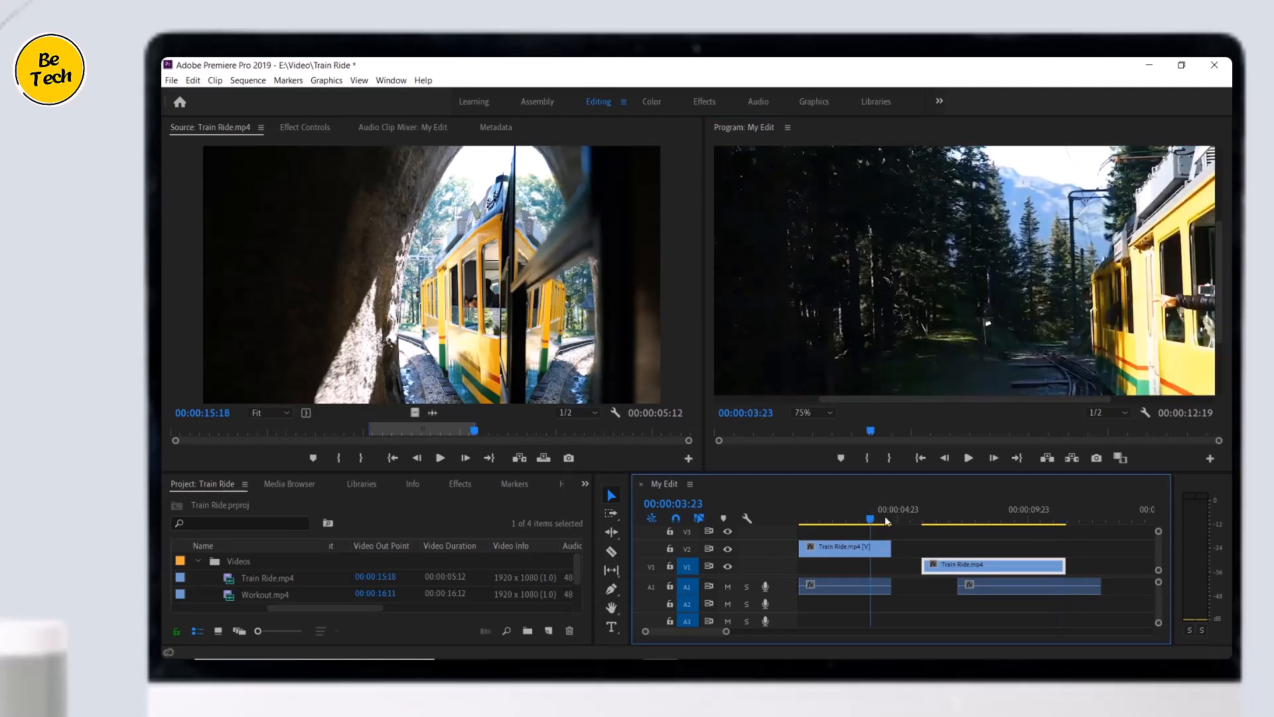
left_click(977, 459)
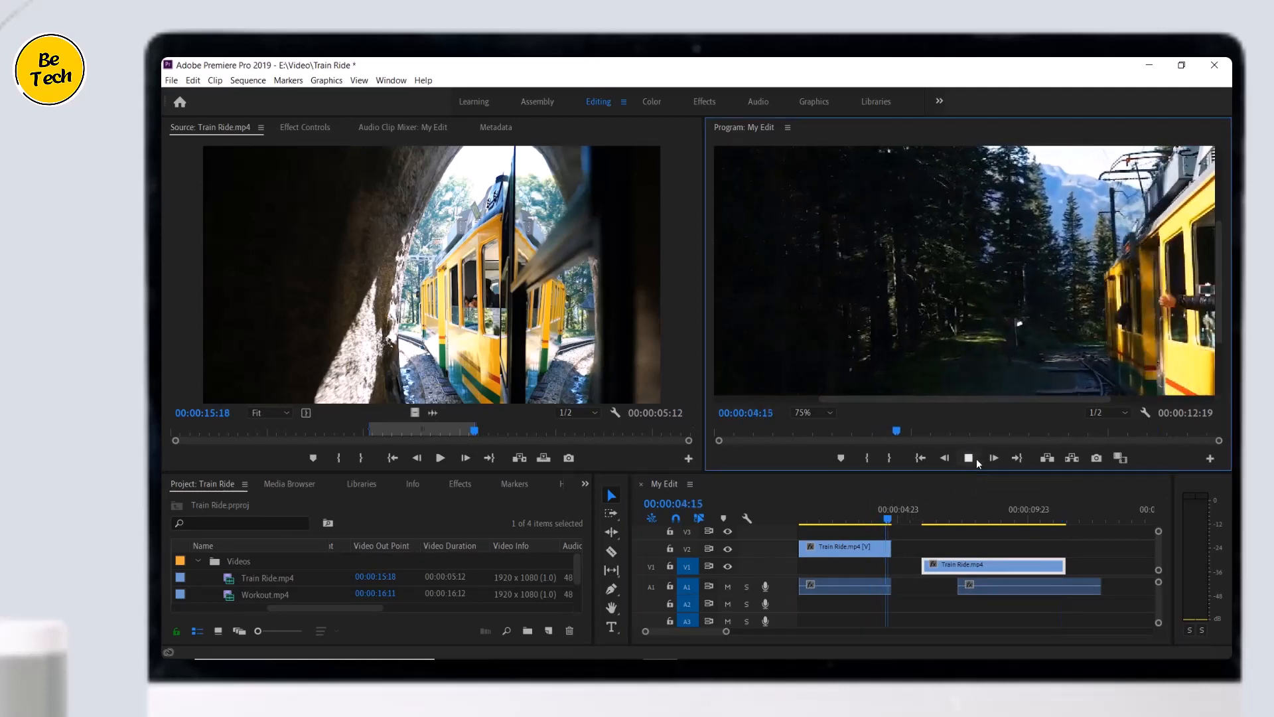
left_click(977, 459)
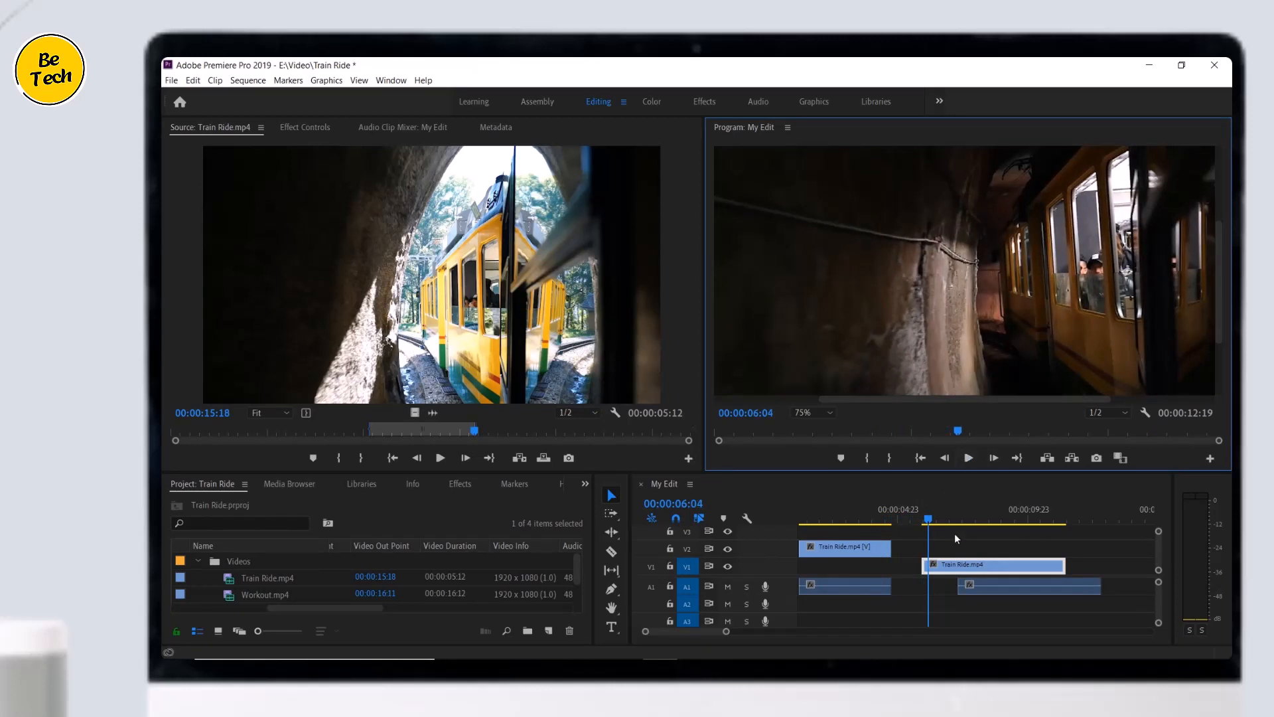
left_click_drag(891, 548, 921, 548)
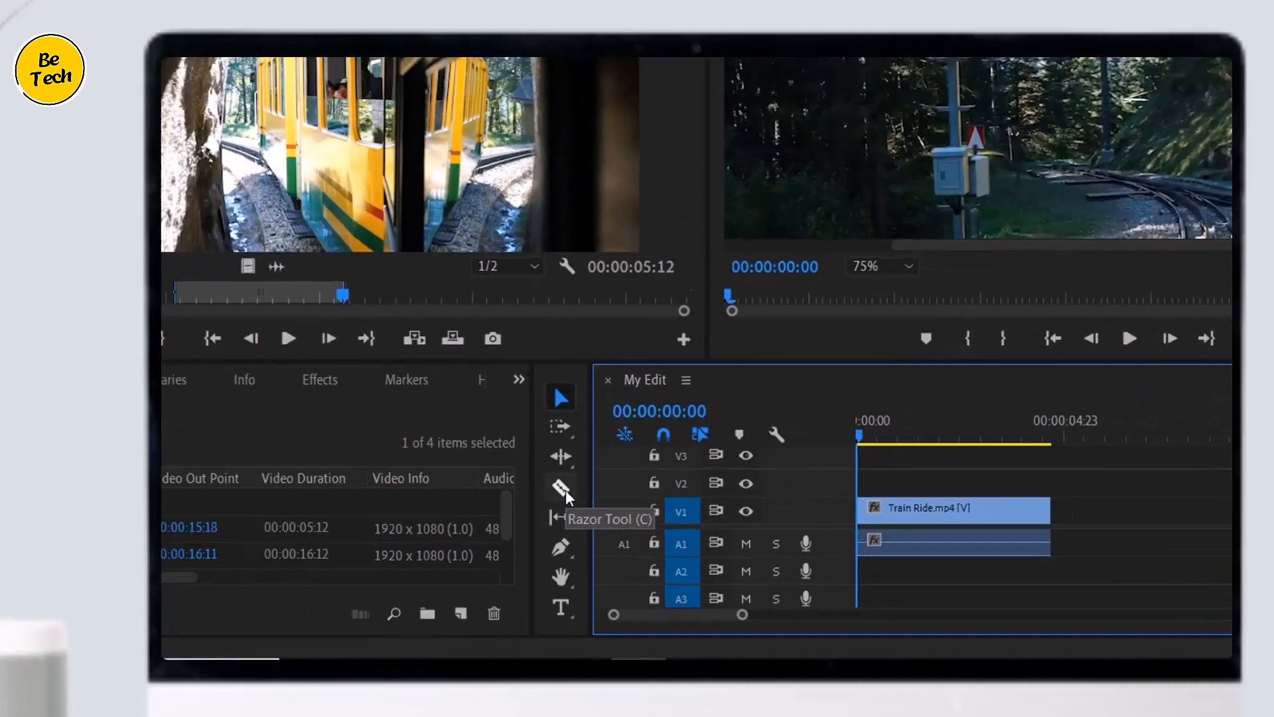
Step: Split the Train Ride.mp4 clip on V1 and A1 with the Razor Tool at about 00:00:02:09
key("c")
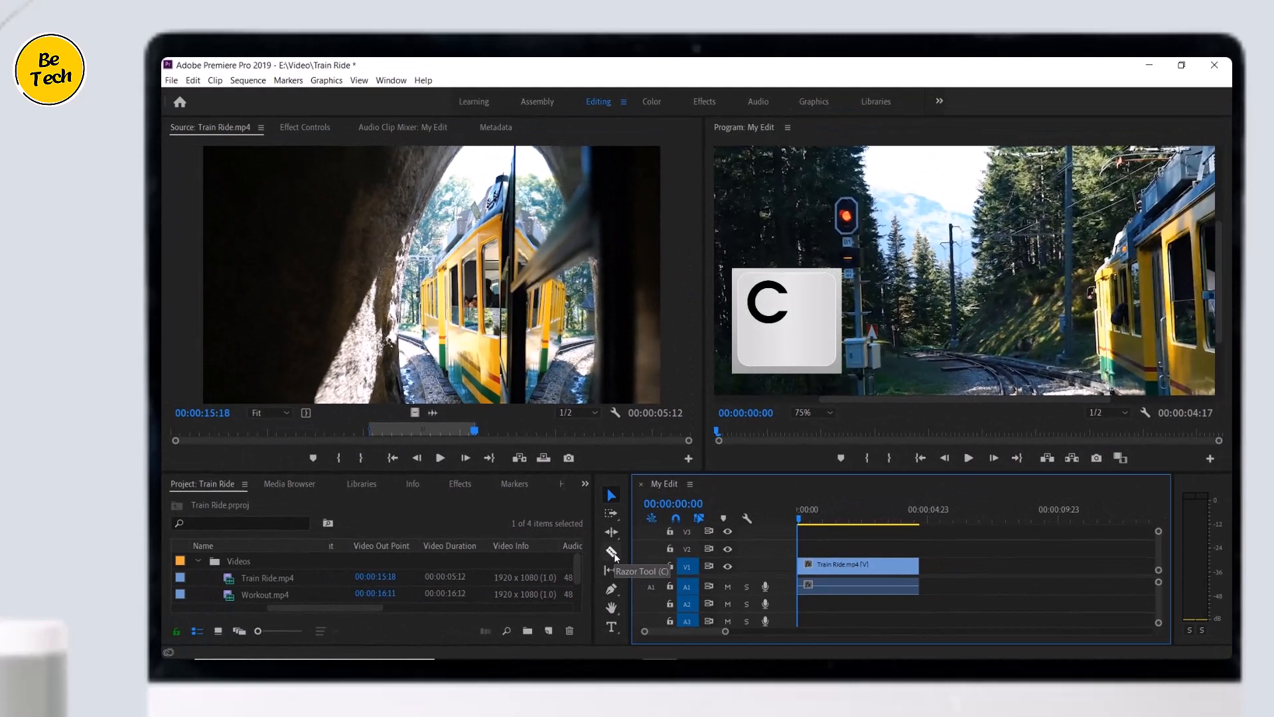
left_click(614, 554)
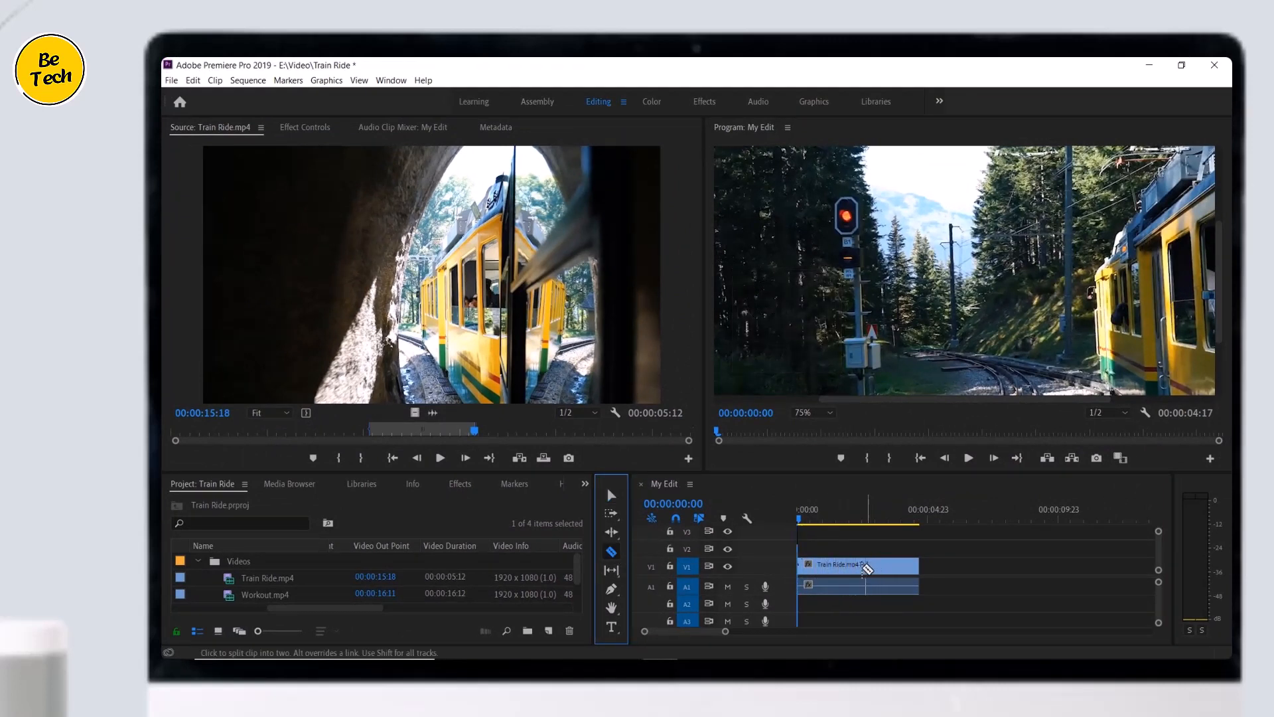
left_click(857, 565)
left_click(863, 566)
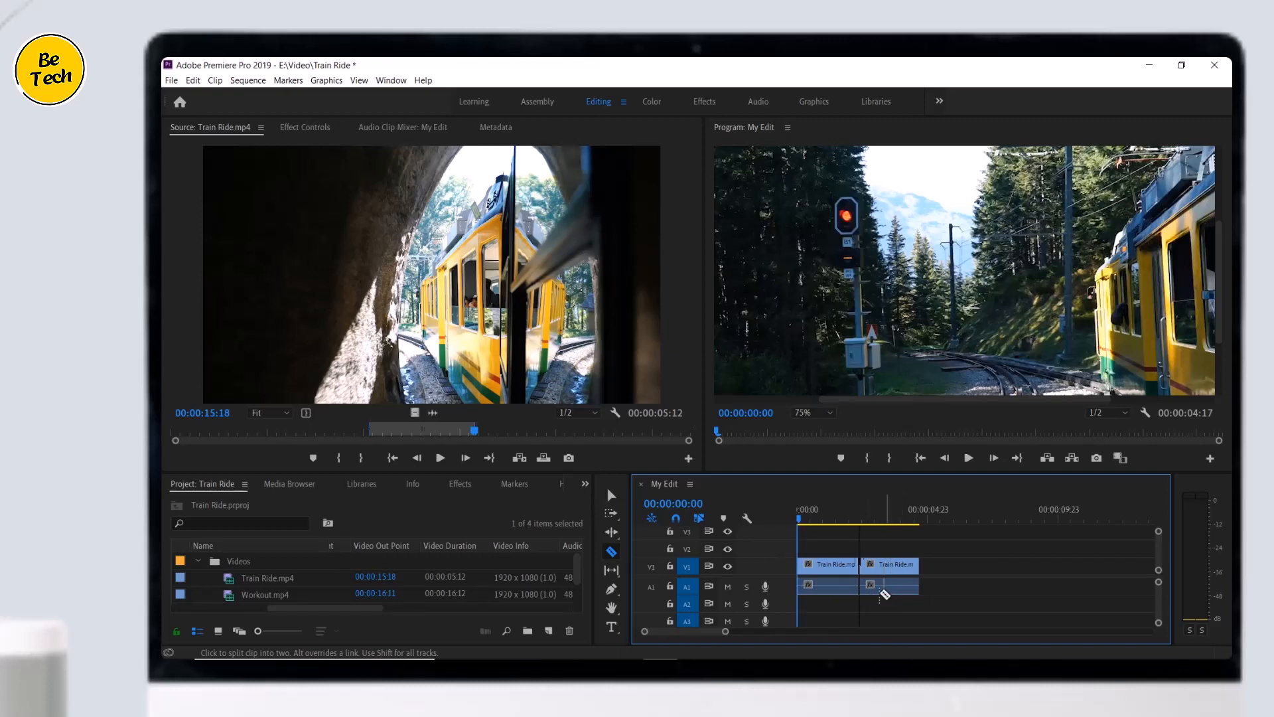
Step: Move the second half of the split clip to V2, directly above the first half at the sequence start
left_click(612, 495)
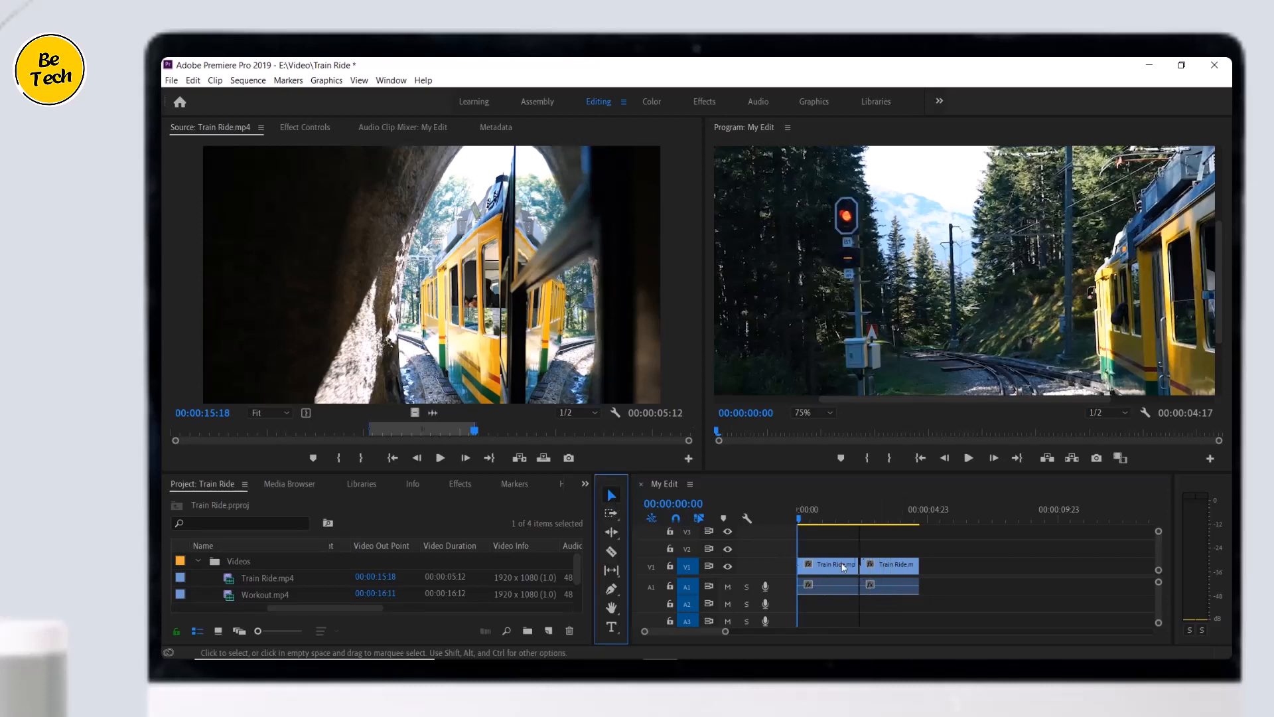
left_click(889, 569)
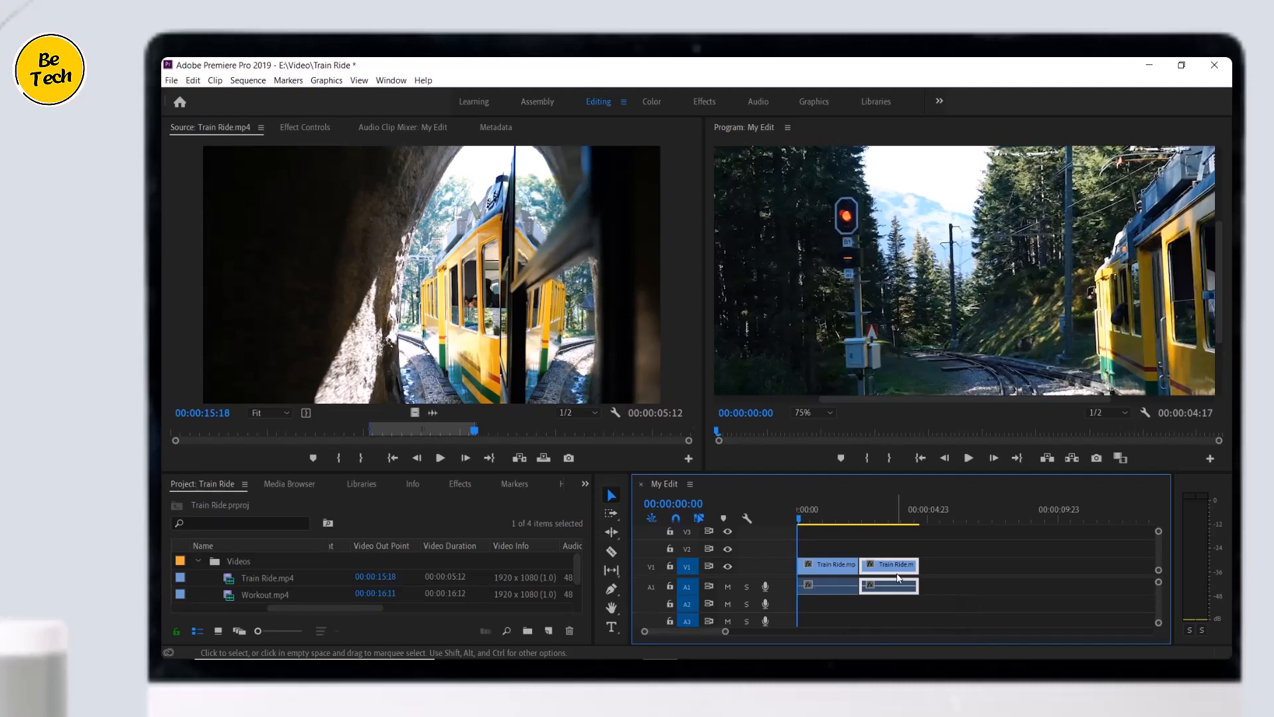
left_click_drag(898, 573, 834, 552)
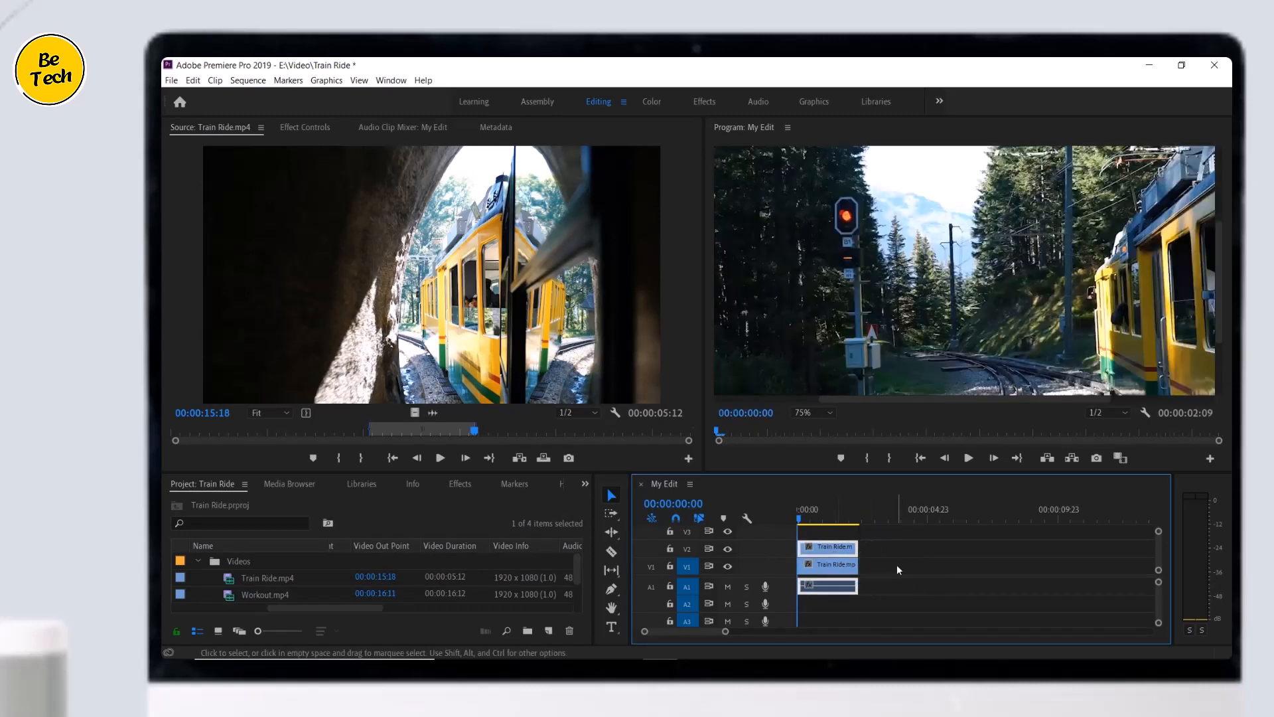
Step: Split the clips on all tracks at one point with the Razor Tool, and undo the split
left_click(612, 553)
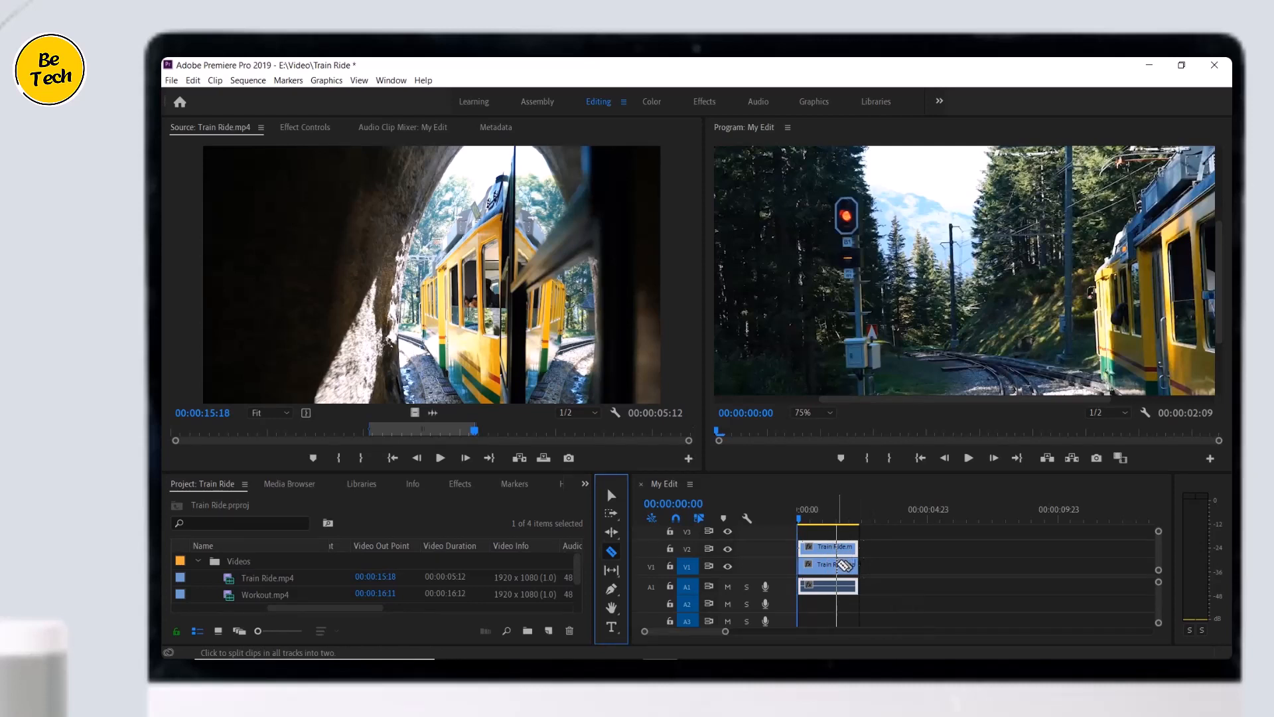
left_click(838, 563, "shift")
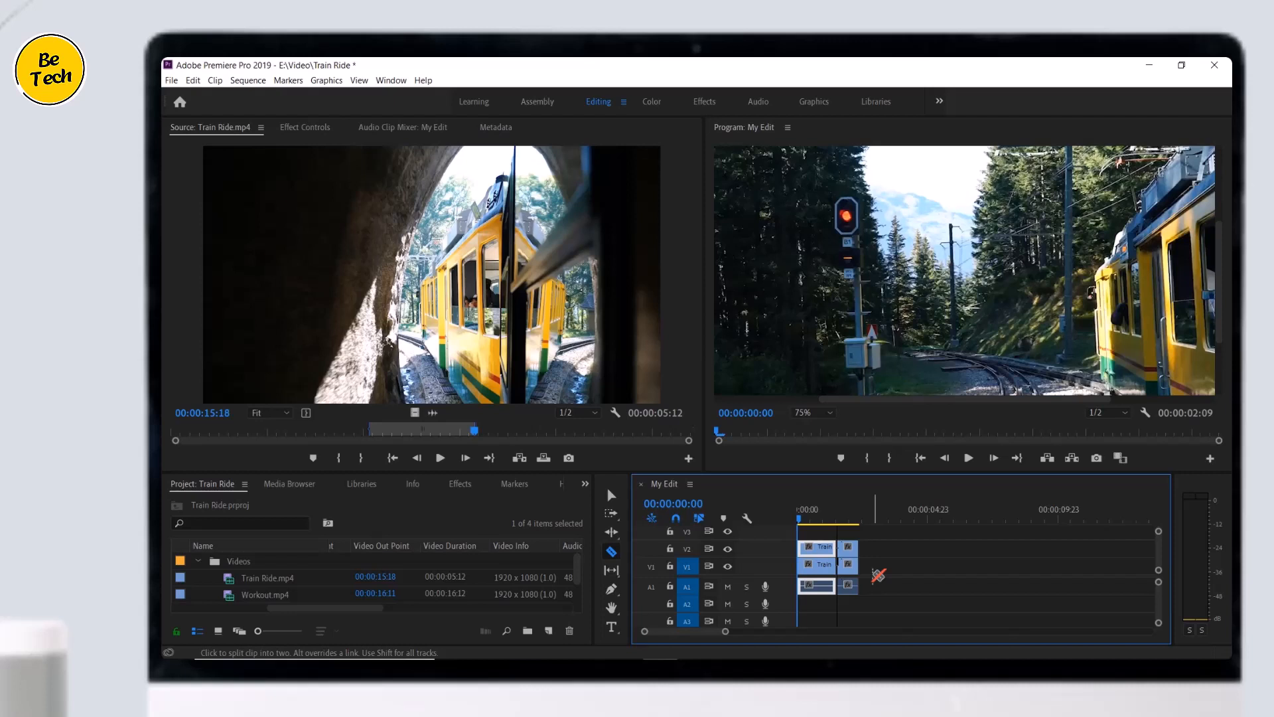
key("ctrl+z")
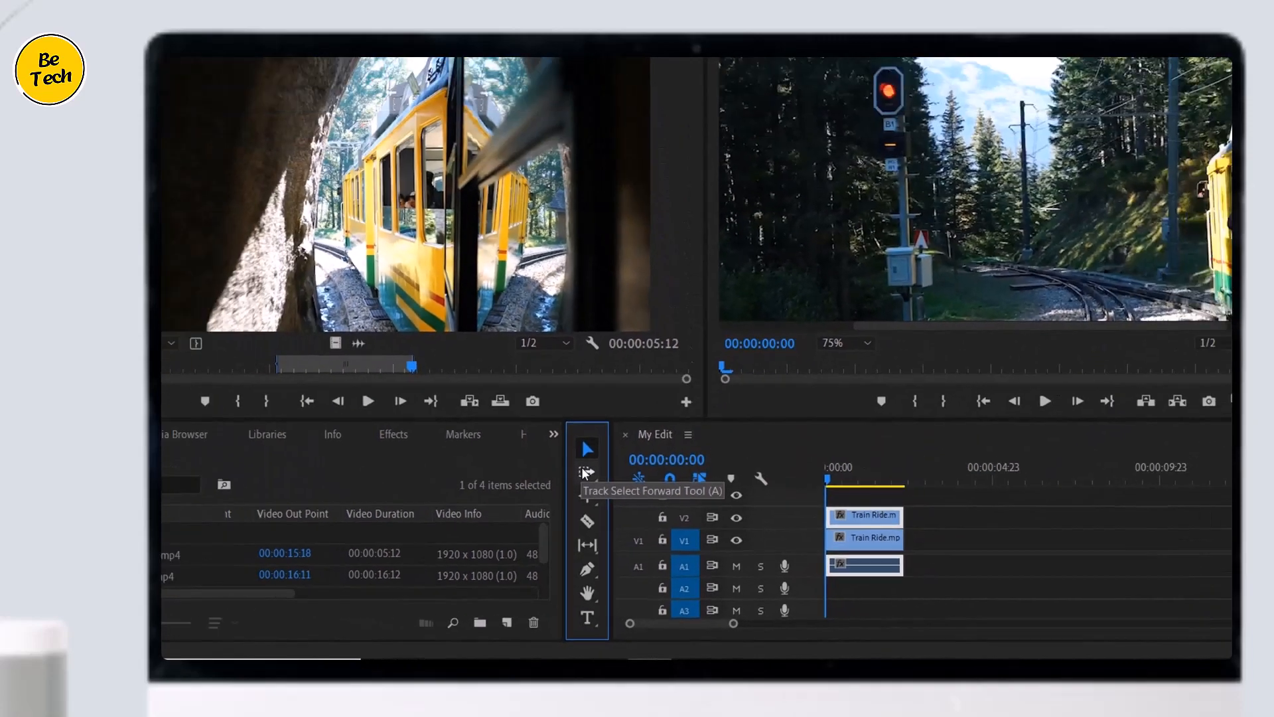
Step: Select all clips with the Track Select Forward Tool and move them together to start at about 00:00:04:12
key("a")
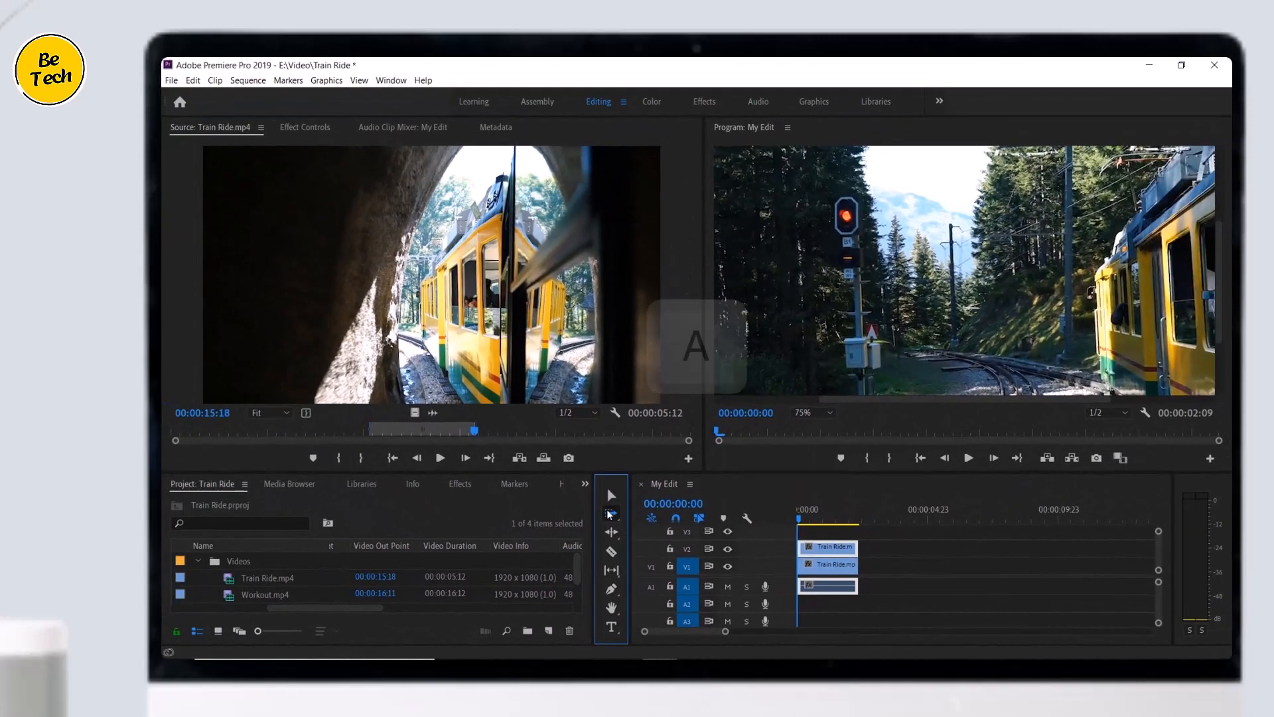
left_click(810, 551)
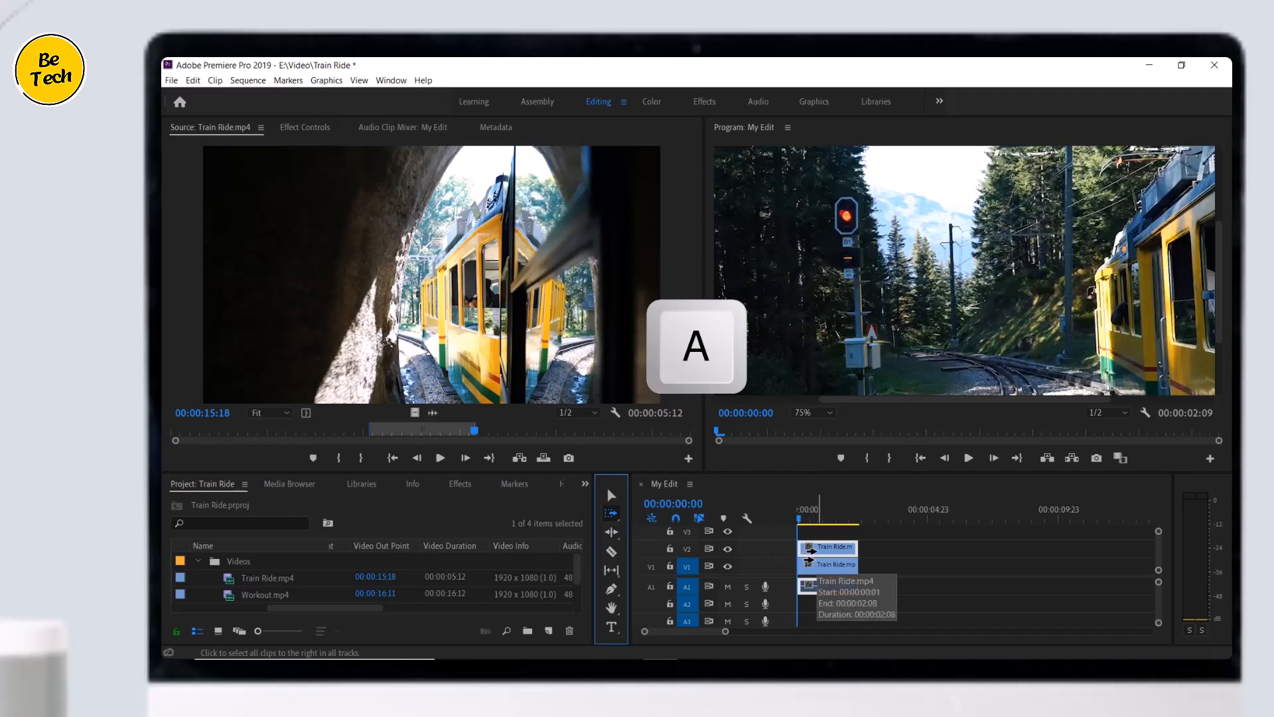
left_click_drag(810, 551, 929, 552)
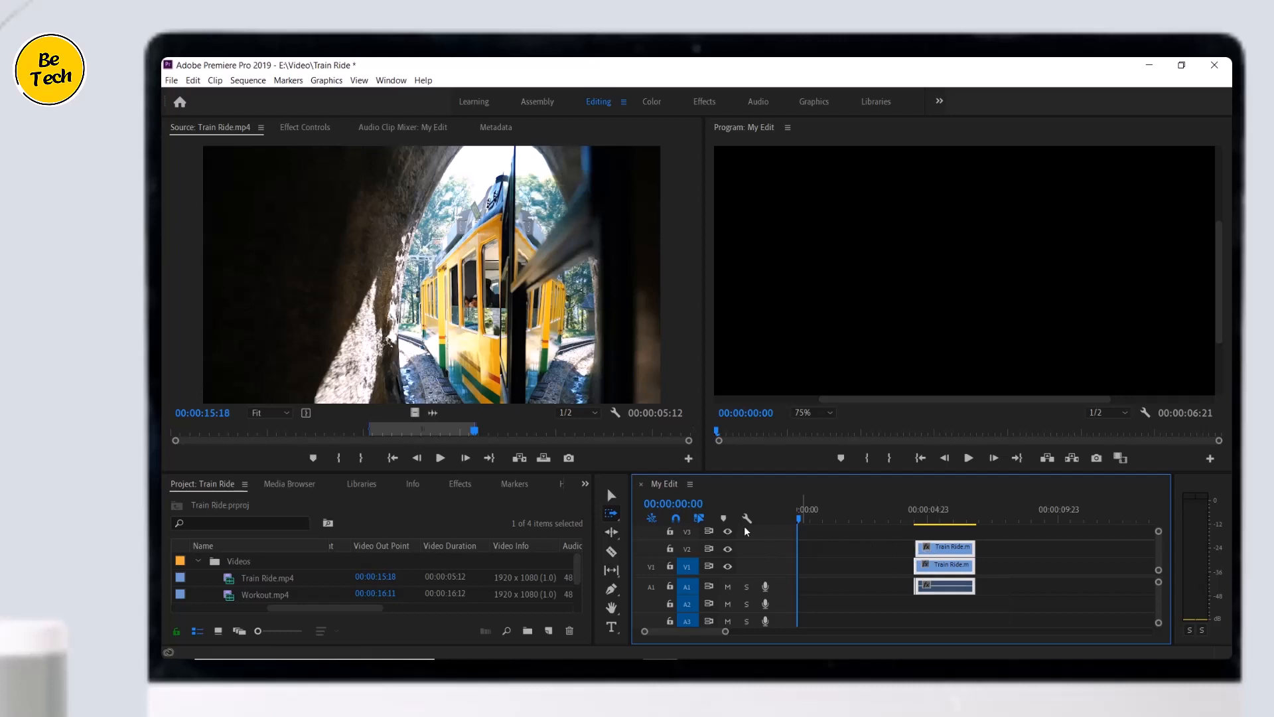
left_click(614, 497)
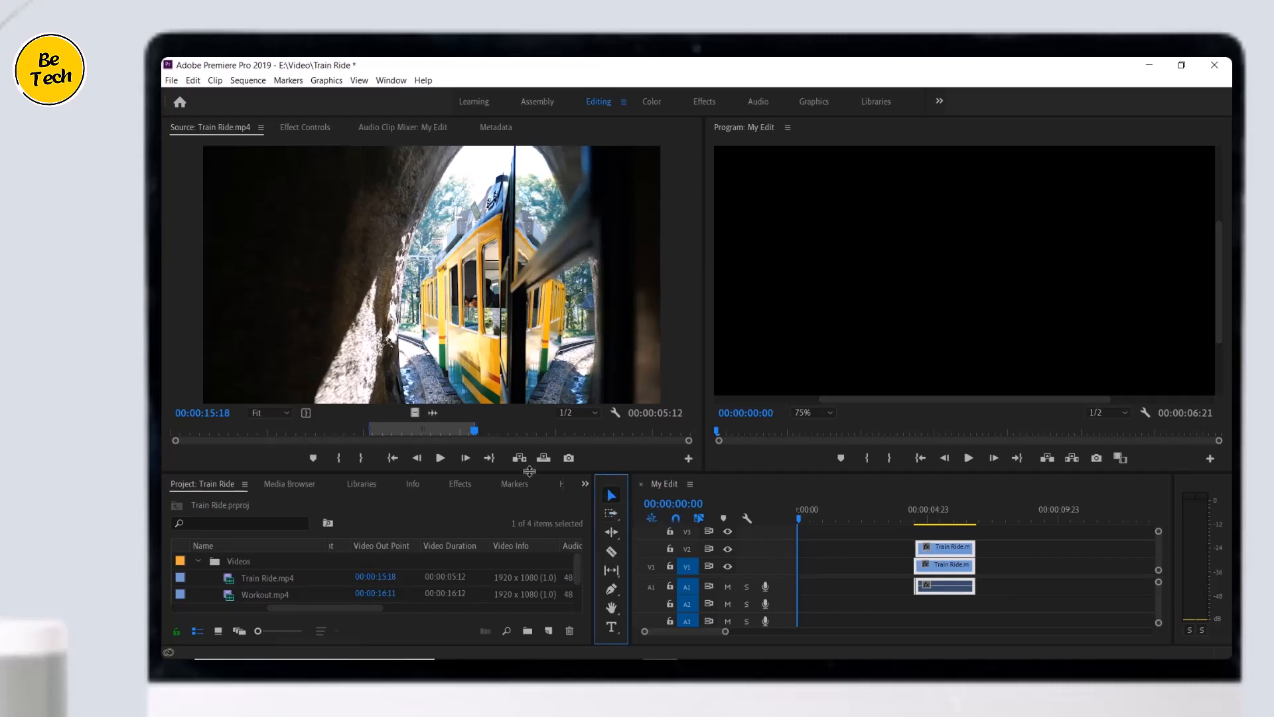
Step: Mark Train Ride.mp4 from 00:00:14:11 to 00:00:19:08 and add only its video to V1 directly behind the stacked clips
left_click(450, 430)
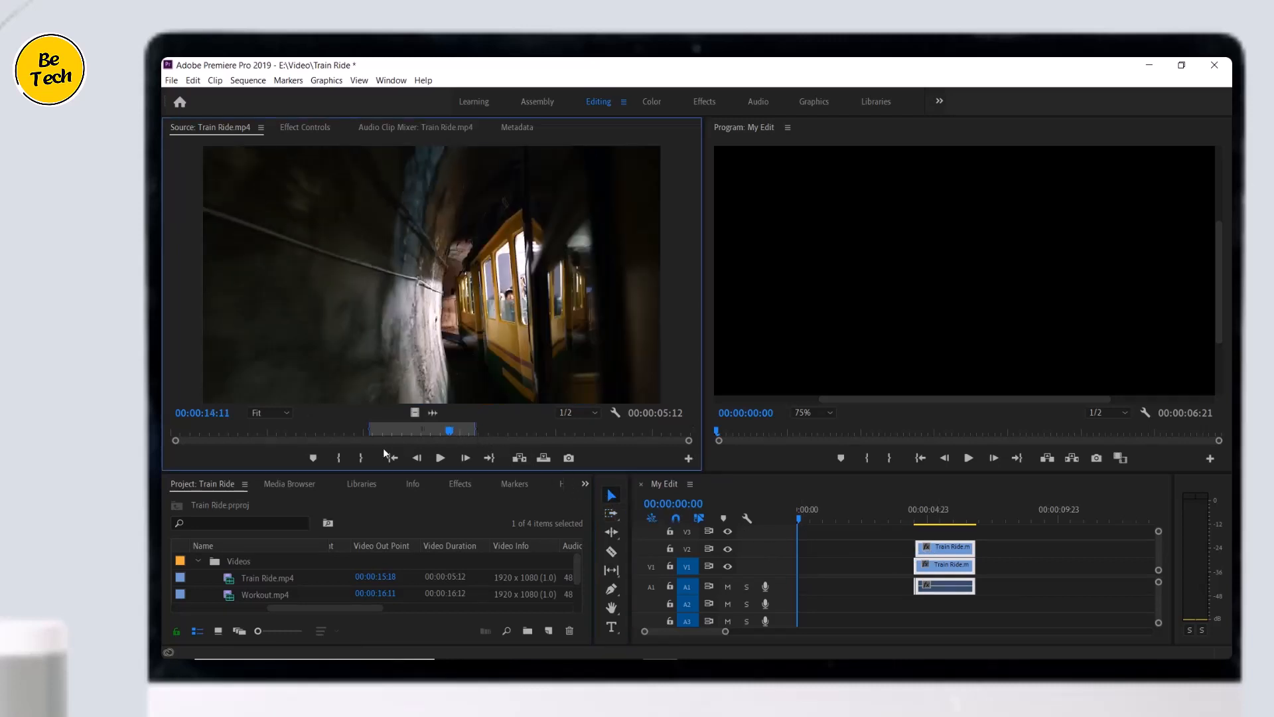
left_click(543, 431)
left_click(361, 457)
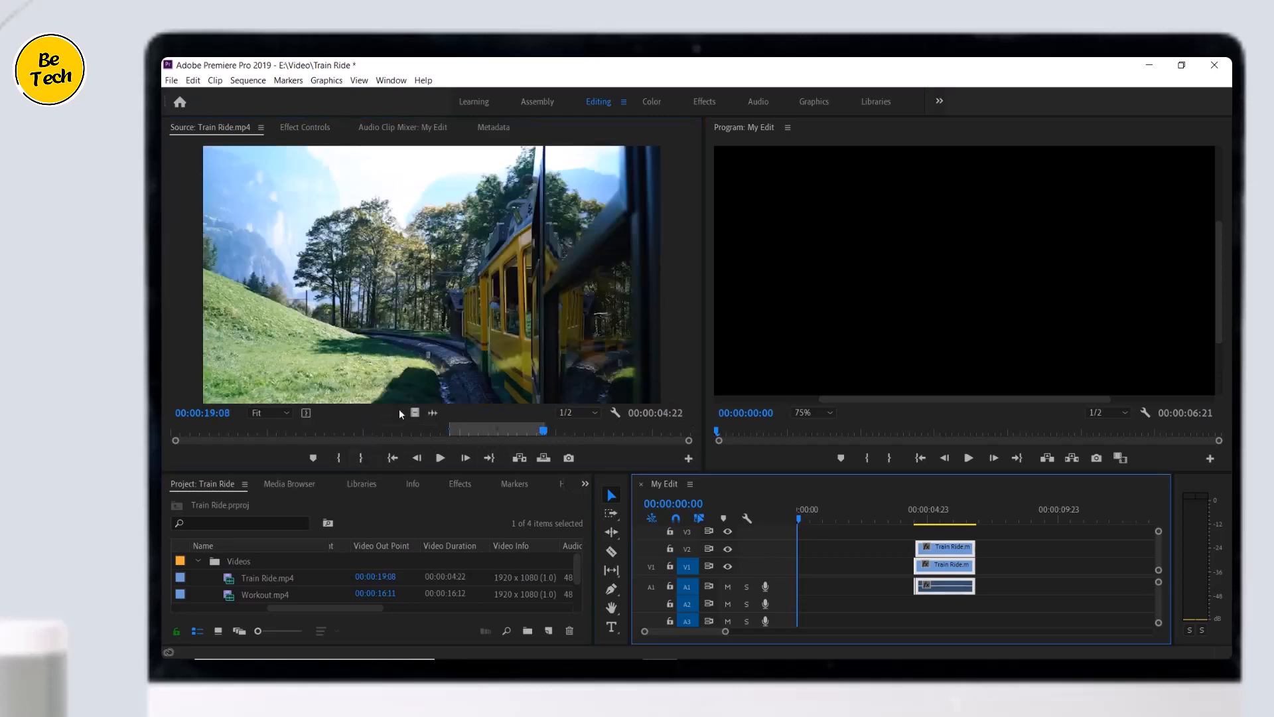
left_click_drag(411, 415, 980, 568)
Step: Mark Train Ride.mp4 from 00:00:17:04 to 00:00:20:23 and add only its video to V2 at the sequence start
left_click(499, 433)
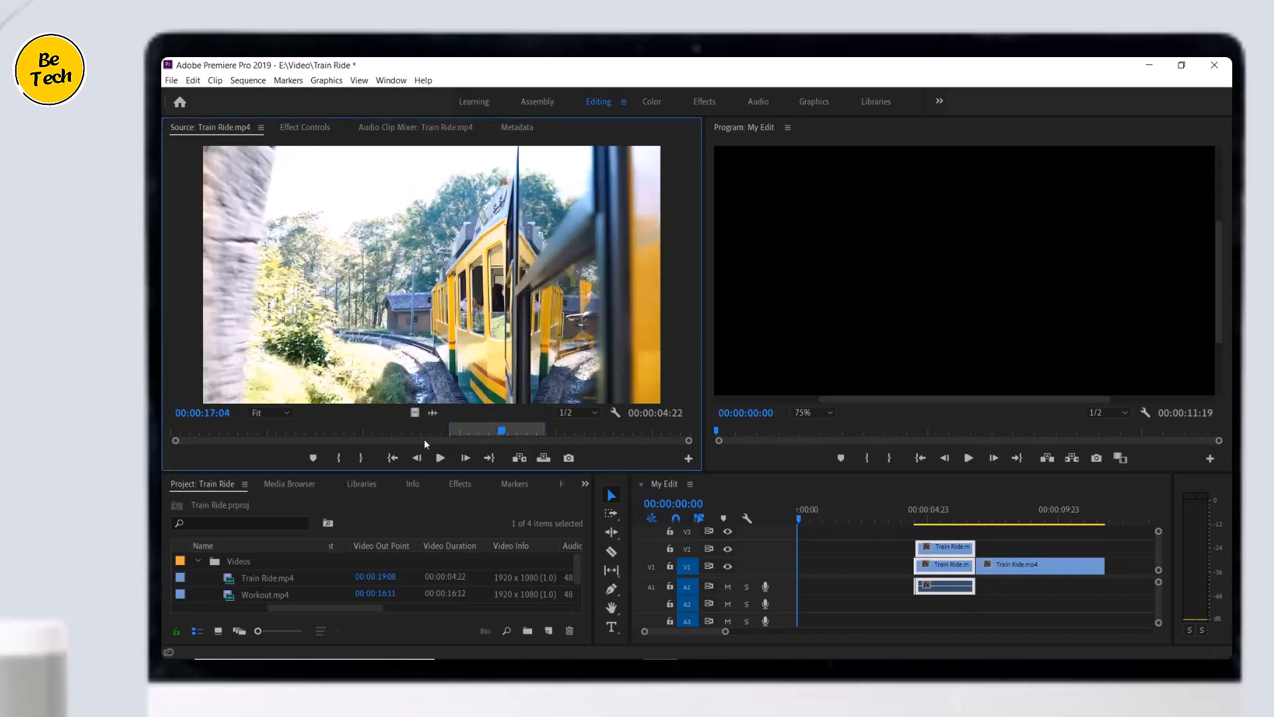
left_click(340, 457)
left_click(575, 431)
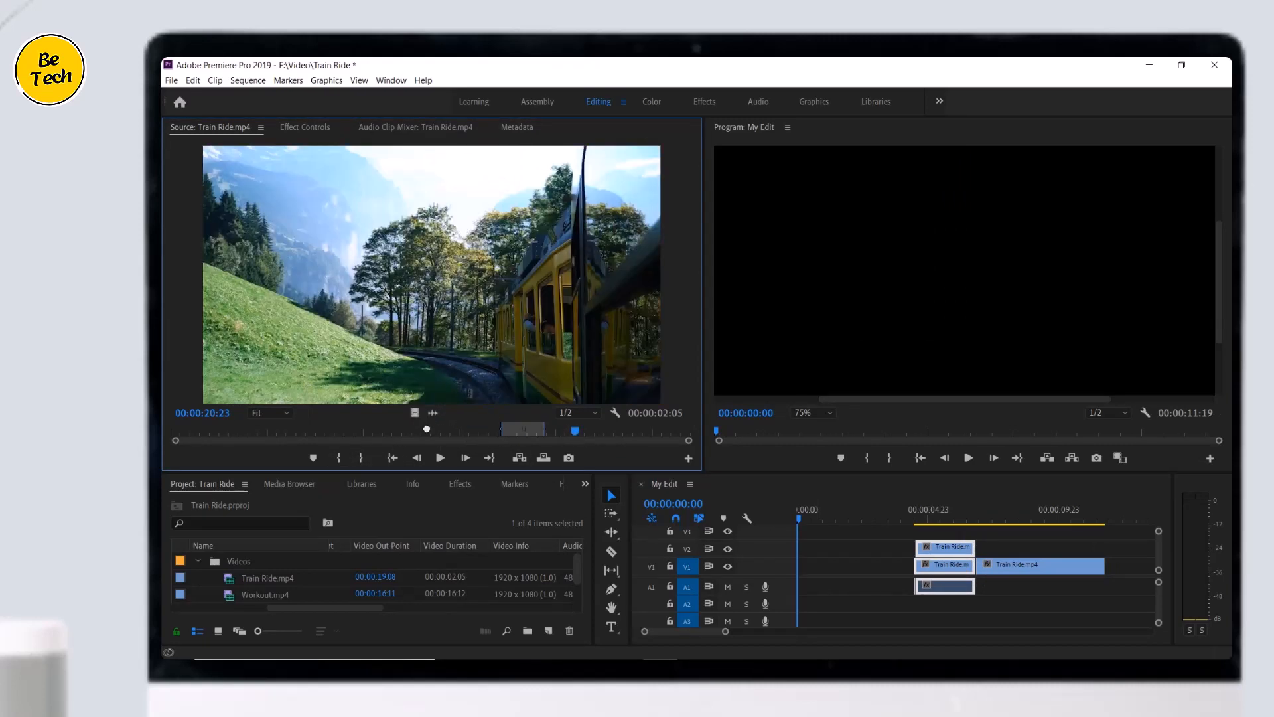
left_click(361, 458)
left_click_drag(993, 527, 811, 547)
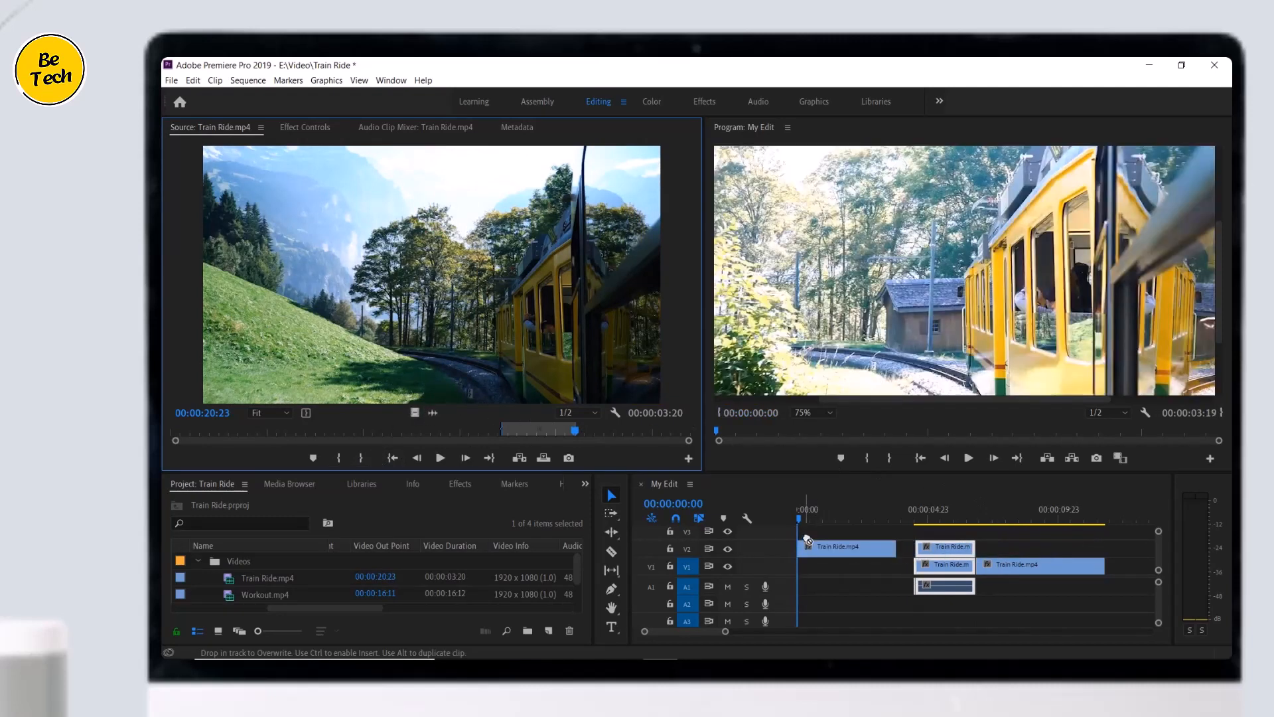
Step: Mark Train Ride.mp4 from 00:00:21:13 to 00:00:26:13 and overwrite only its video onto V1 at the sequence start
left_click(584, 431)
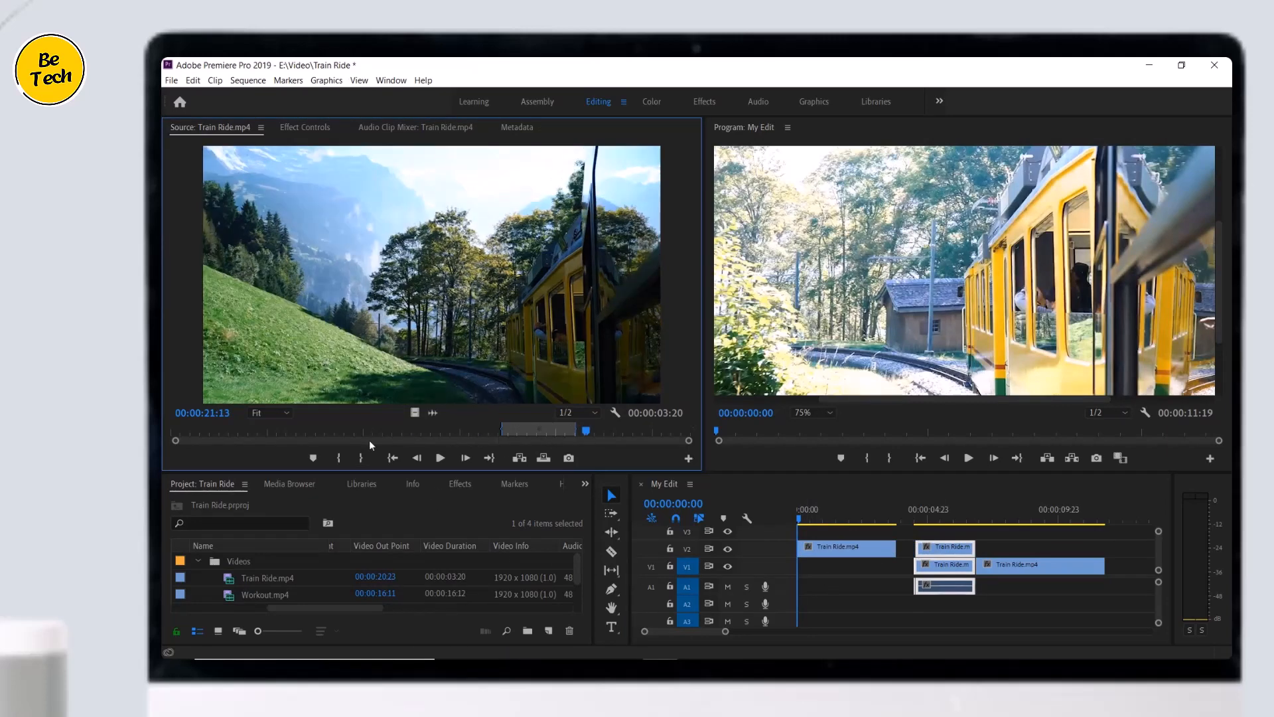
key("i")
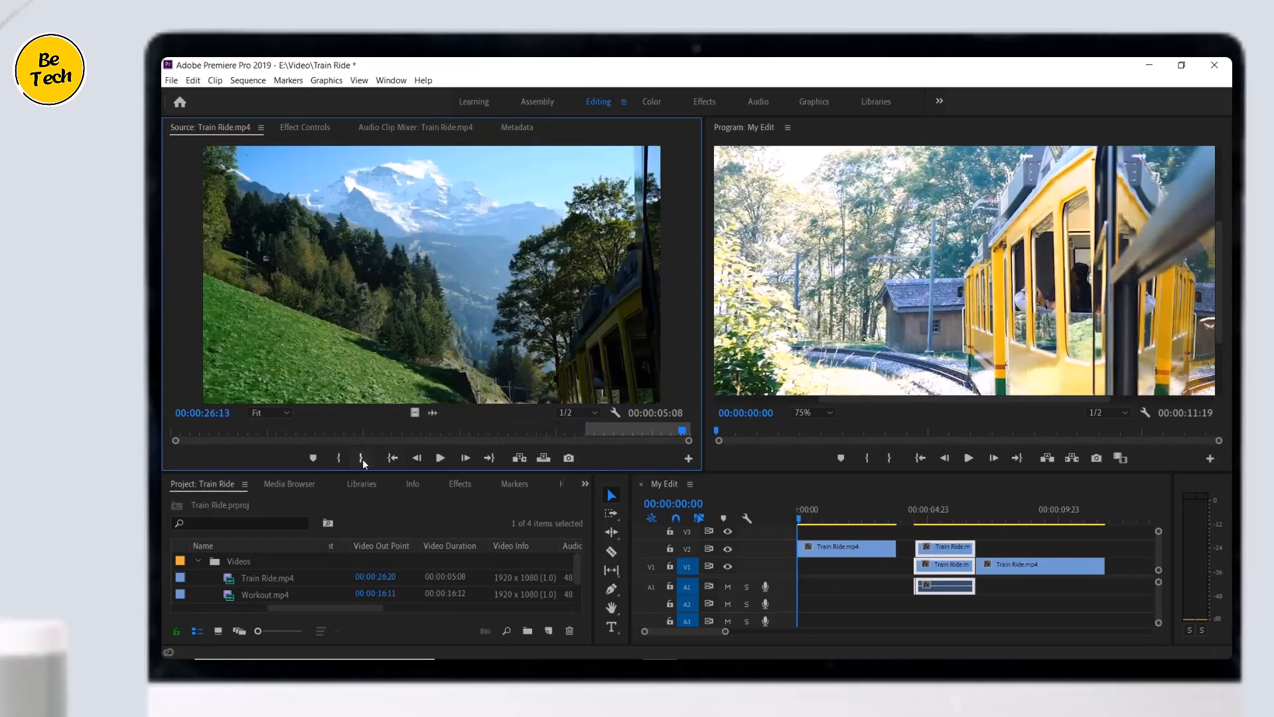
left_click(361, 458)
left_click_drag(727, 528, 805, 572)
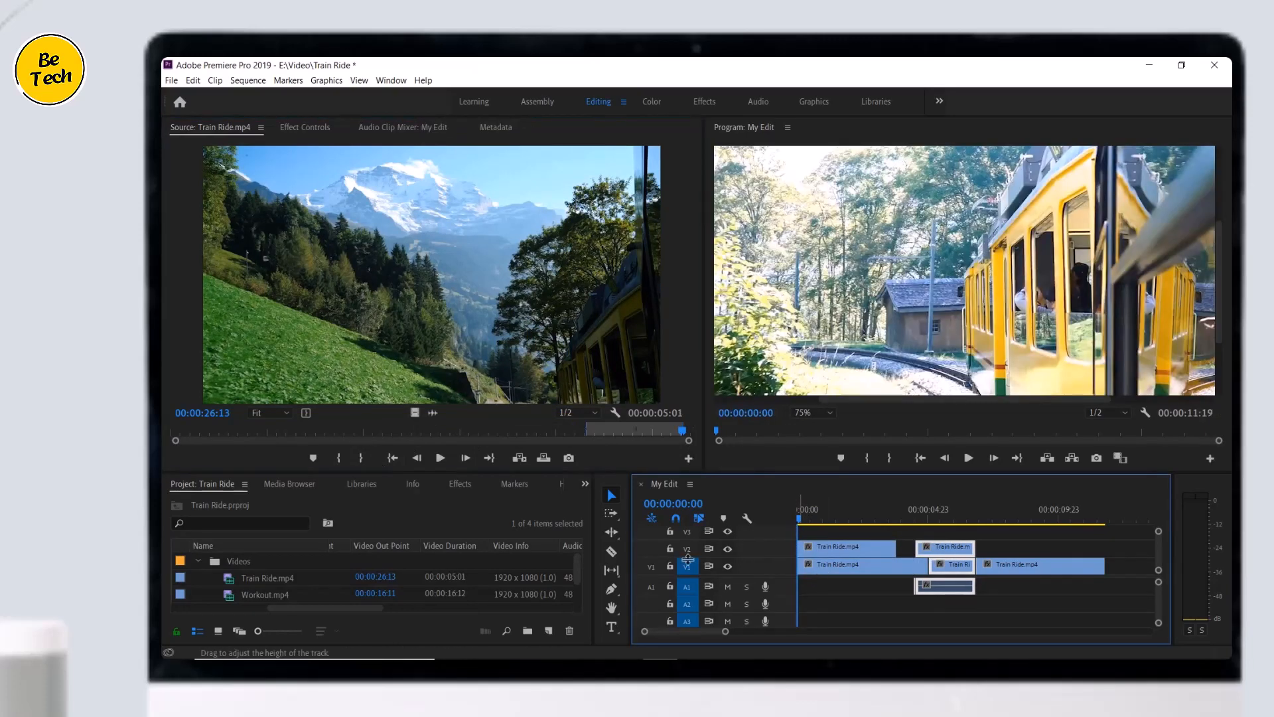
Step: Cut the clips on V1 and V2 into several shorter pieces with the Razor Tool
left_click(611, 550)
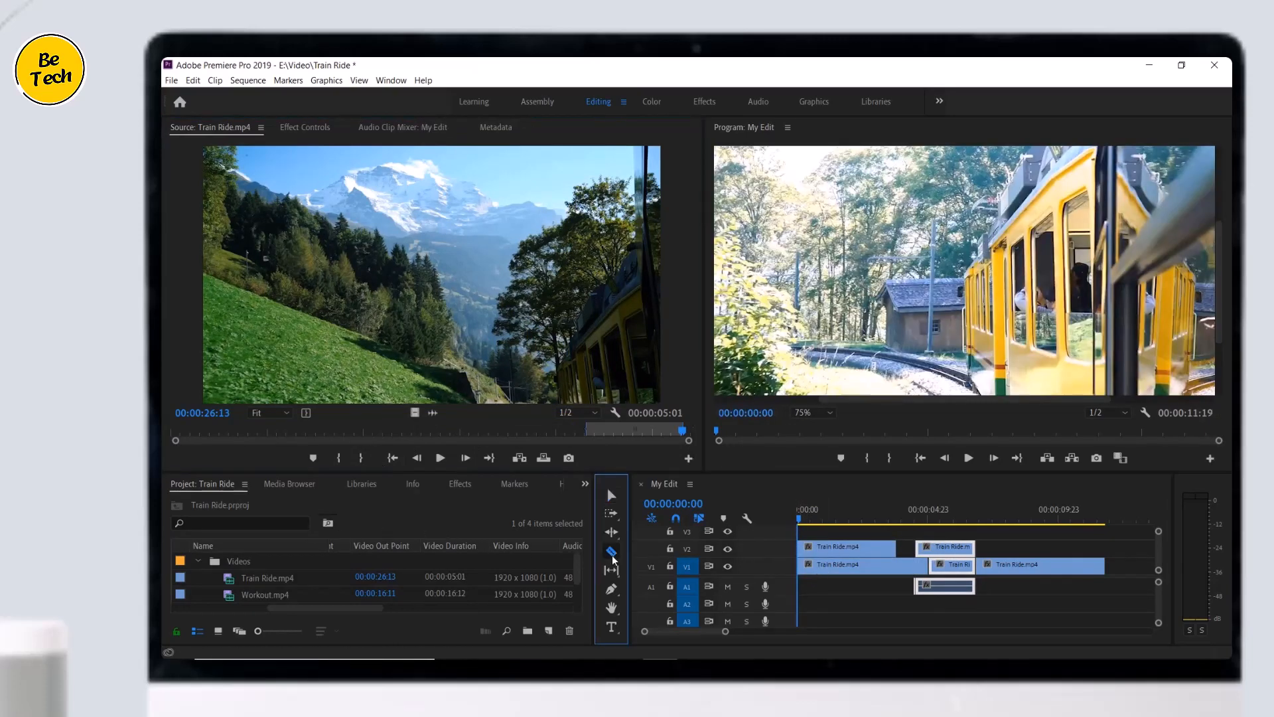
left_click(860, 548)
left_click(861, 568)
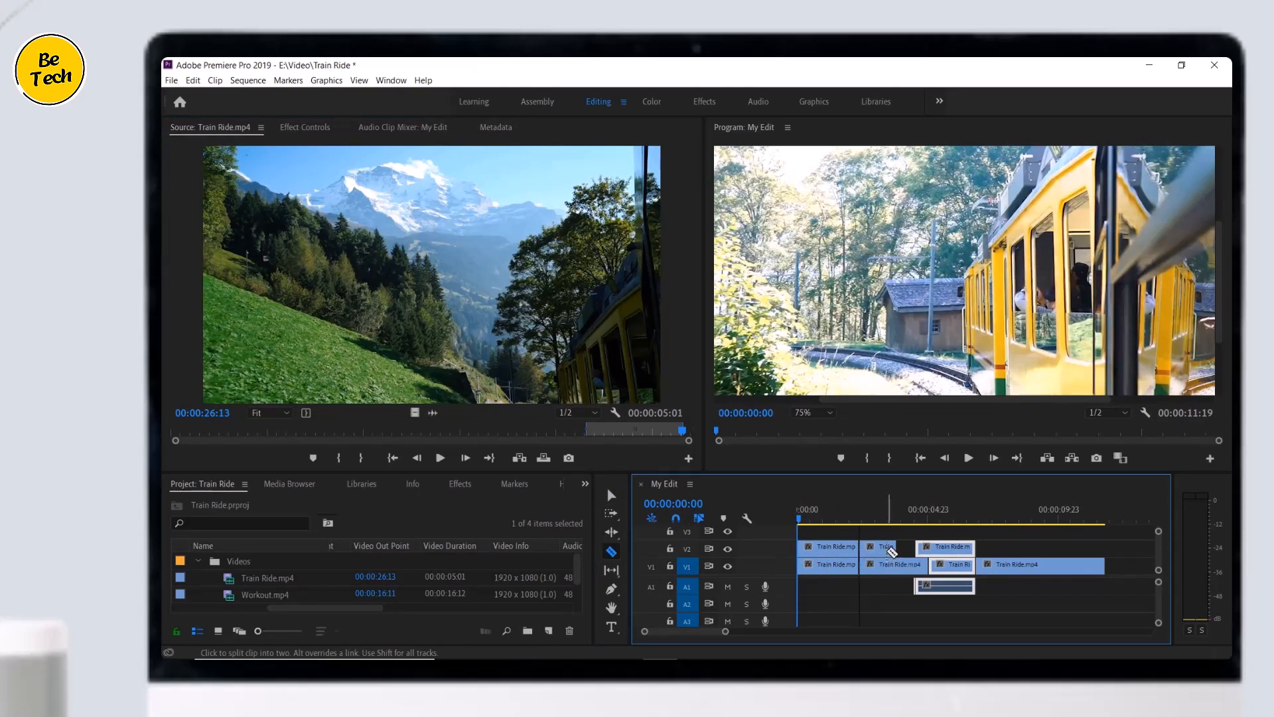
left_click(887, 548)
left_click(888, 566)
left_click(940, 546)
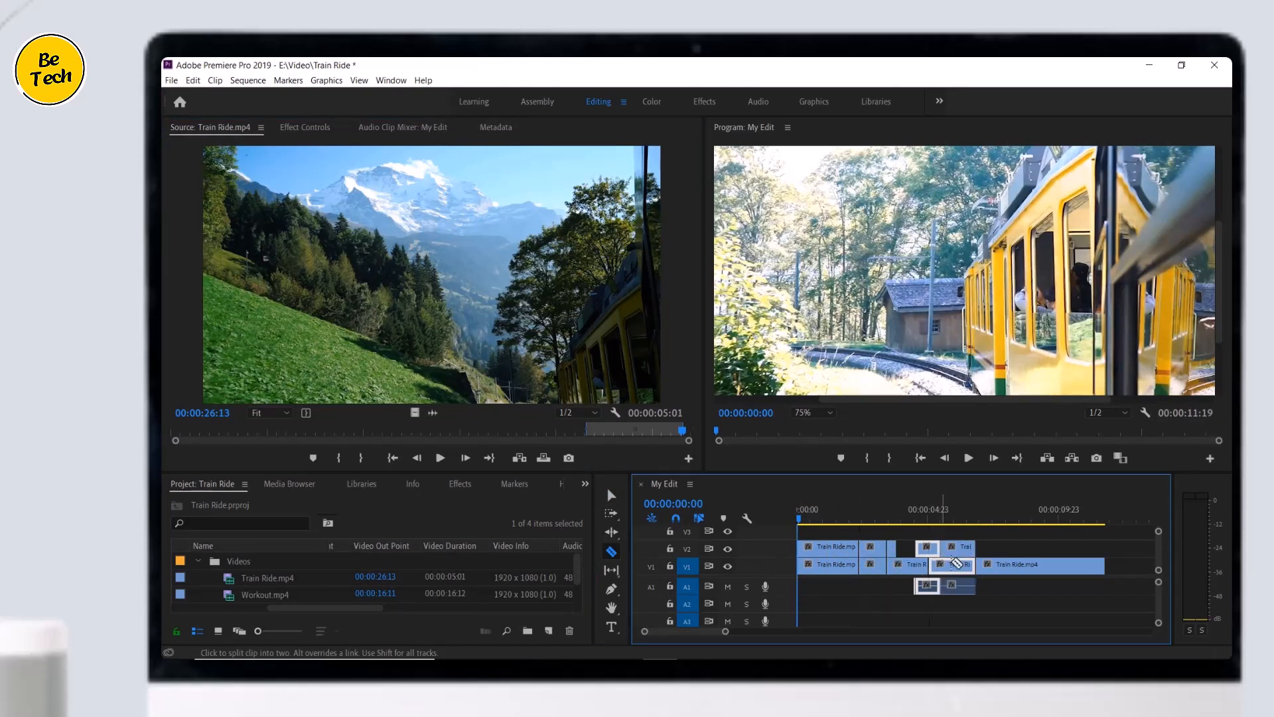
left_click(1020, 565)
left_click(1056, 565)
left_click(906, 565)
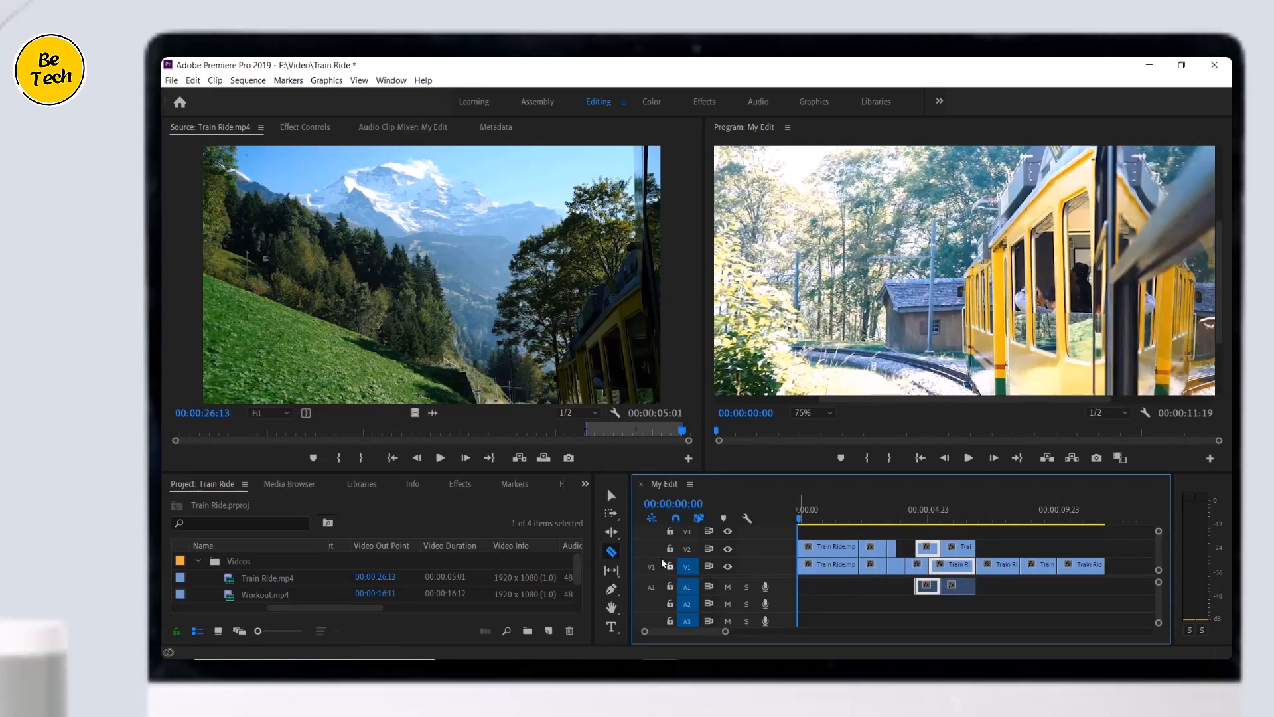
Step: Shift every clip after the fourth V1 piece about 3.5 seconds along the sequence on all tracks with the Track Select Forward Tool
left_click(612, 513)
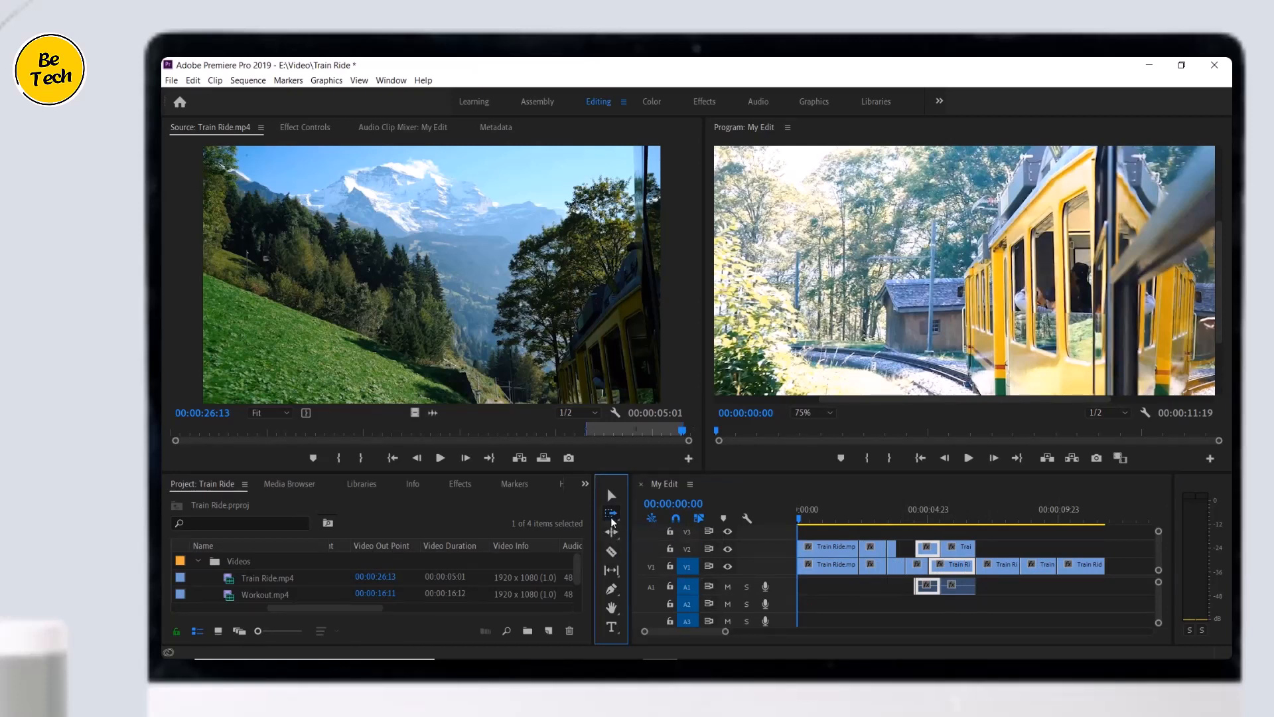
left_click(915, 563)
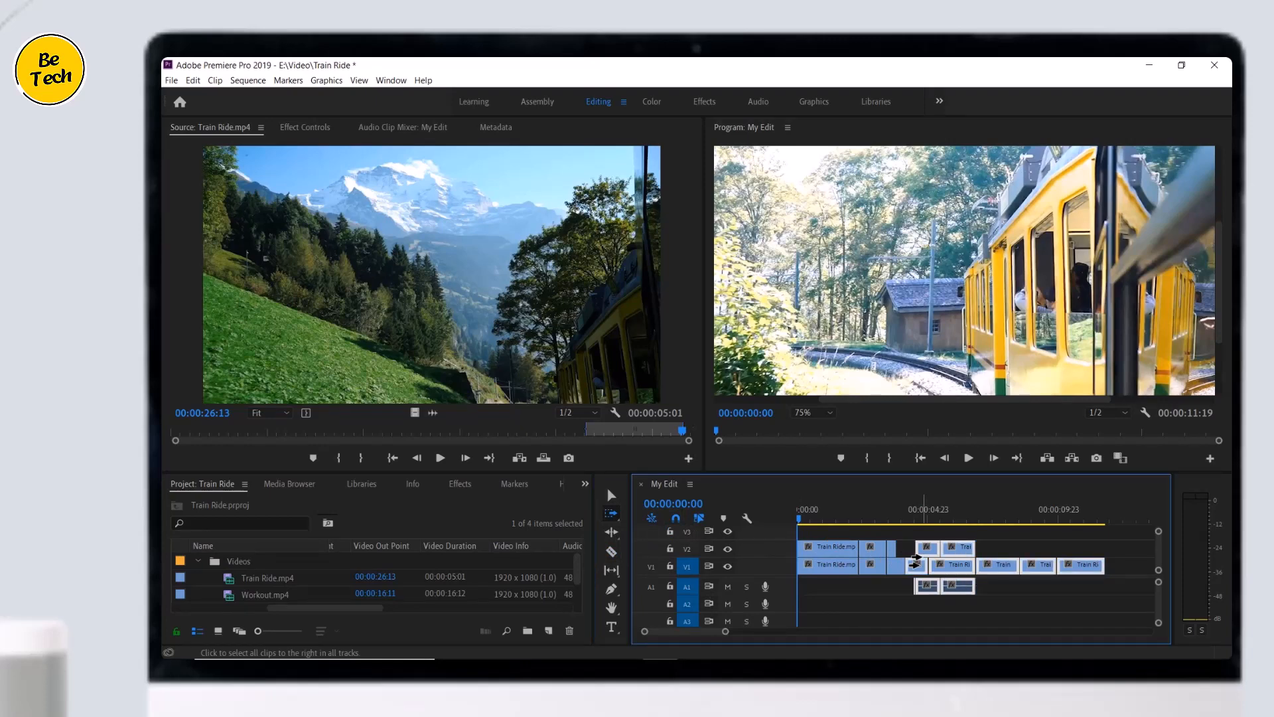
left_click_drag(916, 563, 1003, 570)
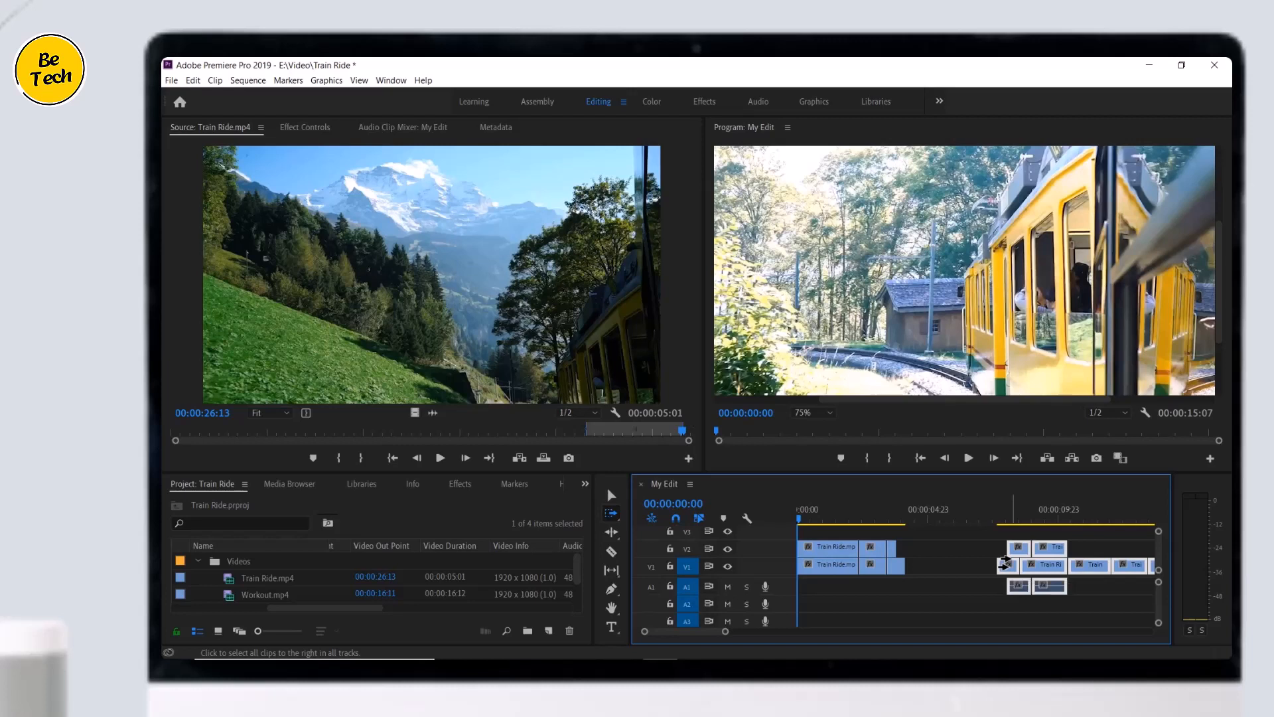
Step: Select only the V1 clips after the gap, and then the V1 clips before them with the Track Select Backward Tool
key("shift")
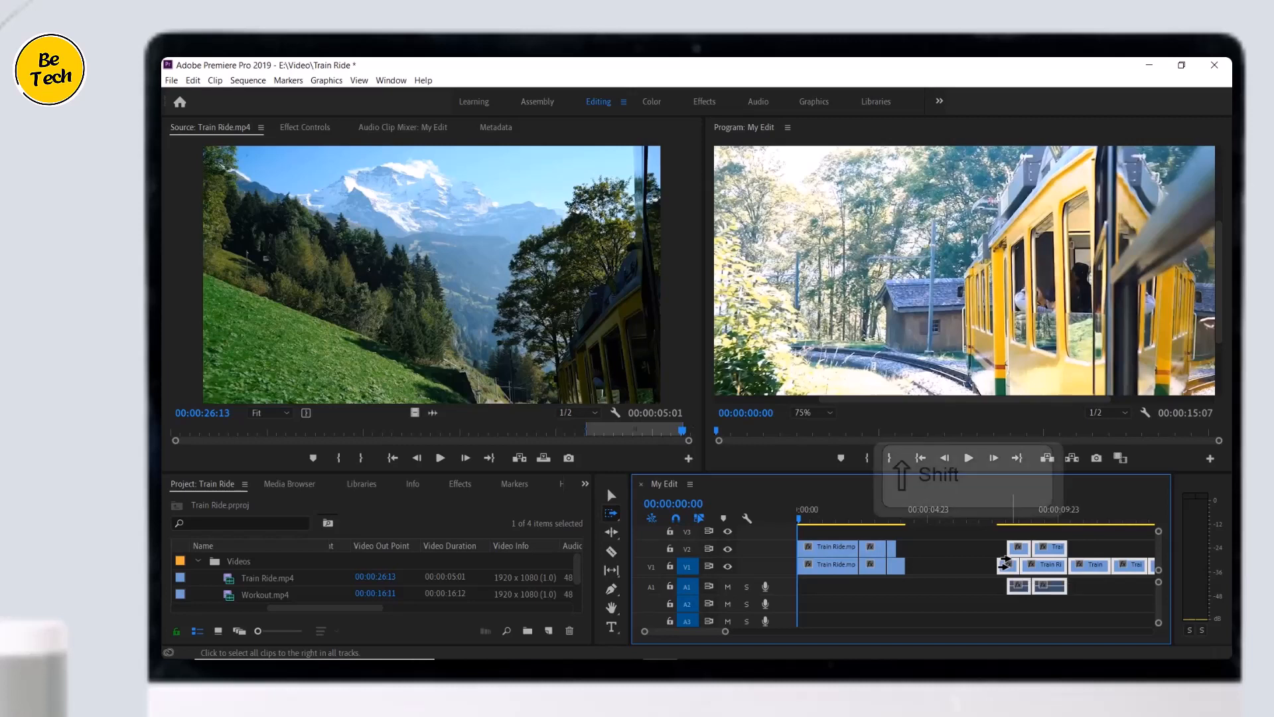
left_click(943, 564)
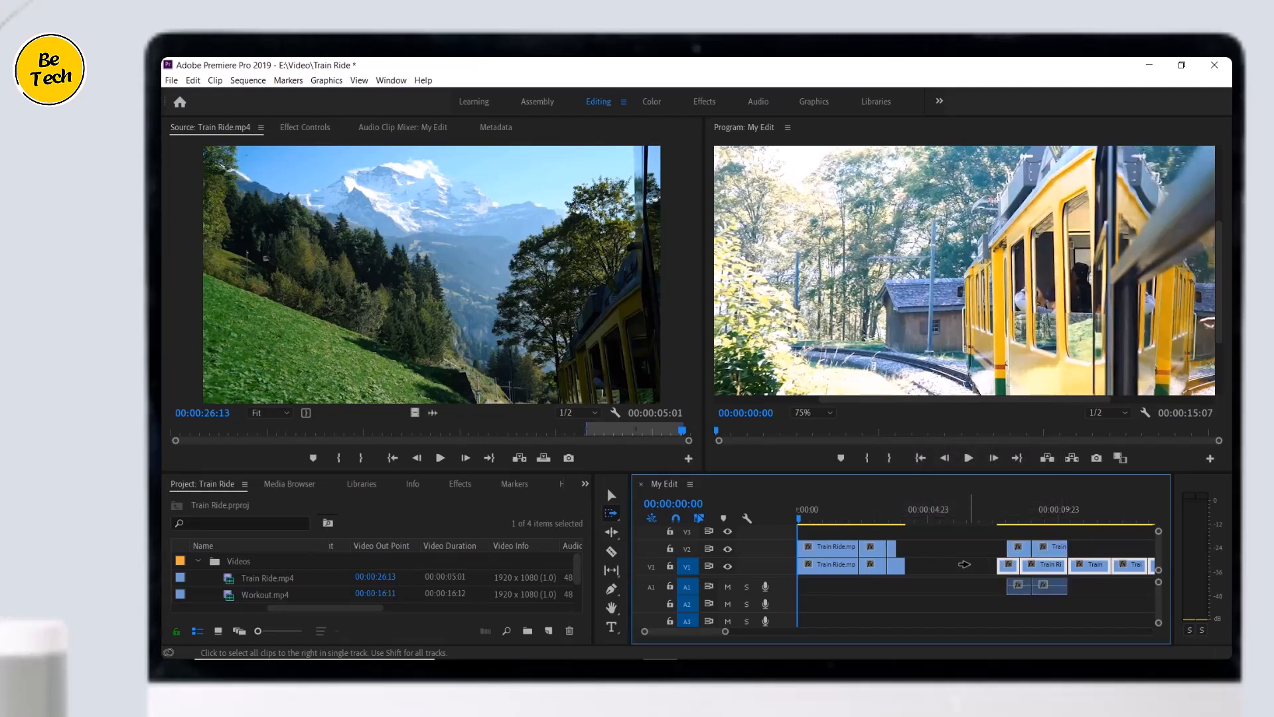
key("shift")
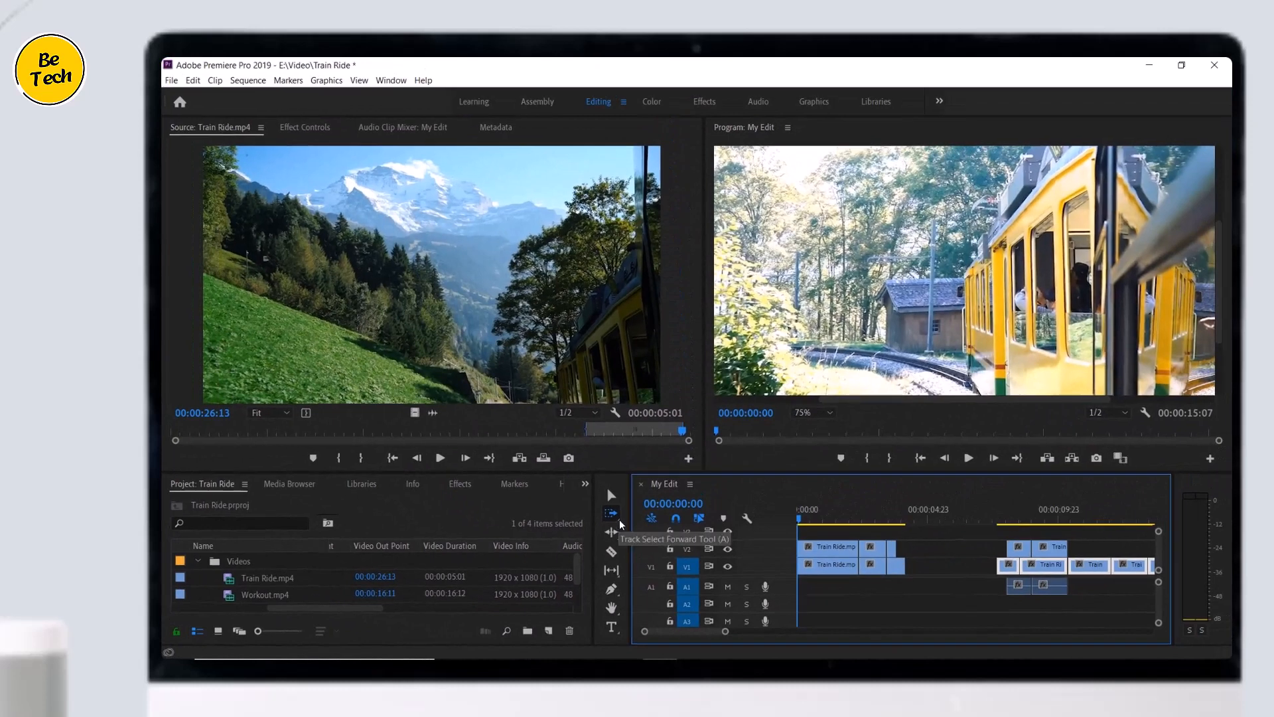
left_click(619, 519)
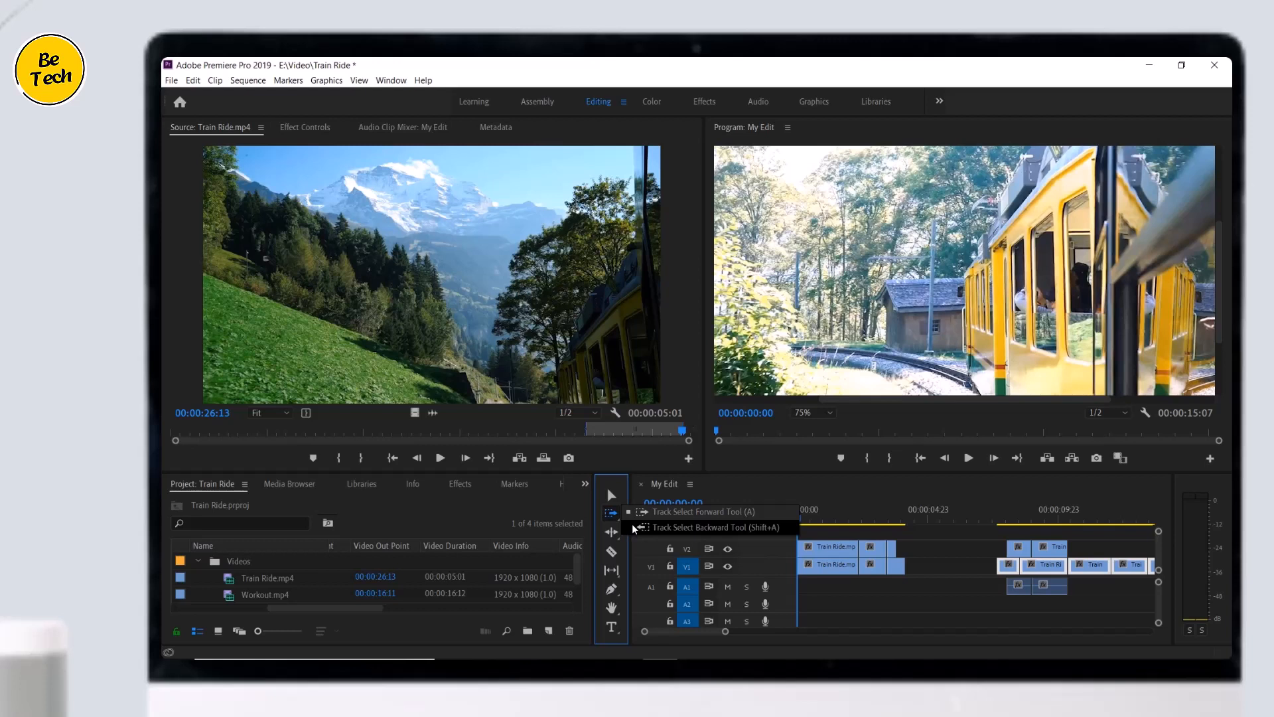
left_click(633, 528)
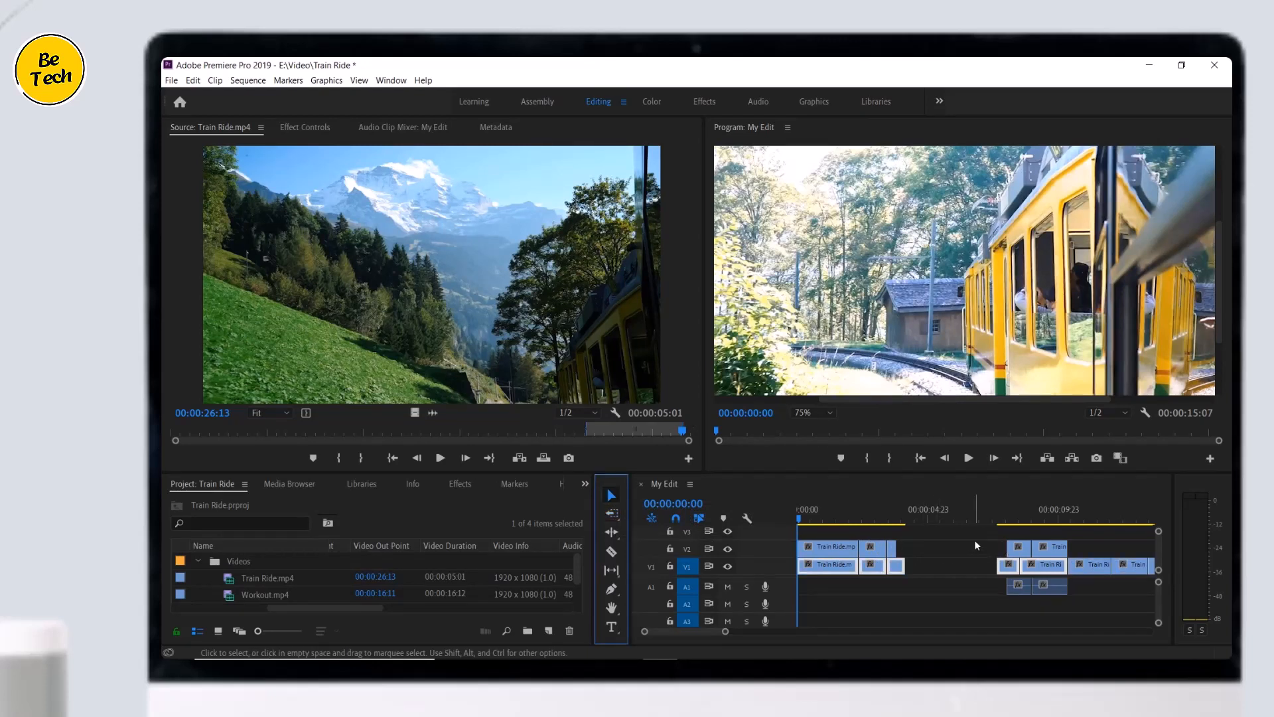
Step: Select all the shifted clips on every track and move them back against the fourth V1 piece to close the gap
left_click_drag(975, 541, 1032, 598)
left_click_drag(725, 631, 698, 627)
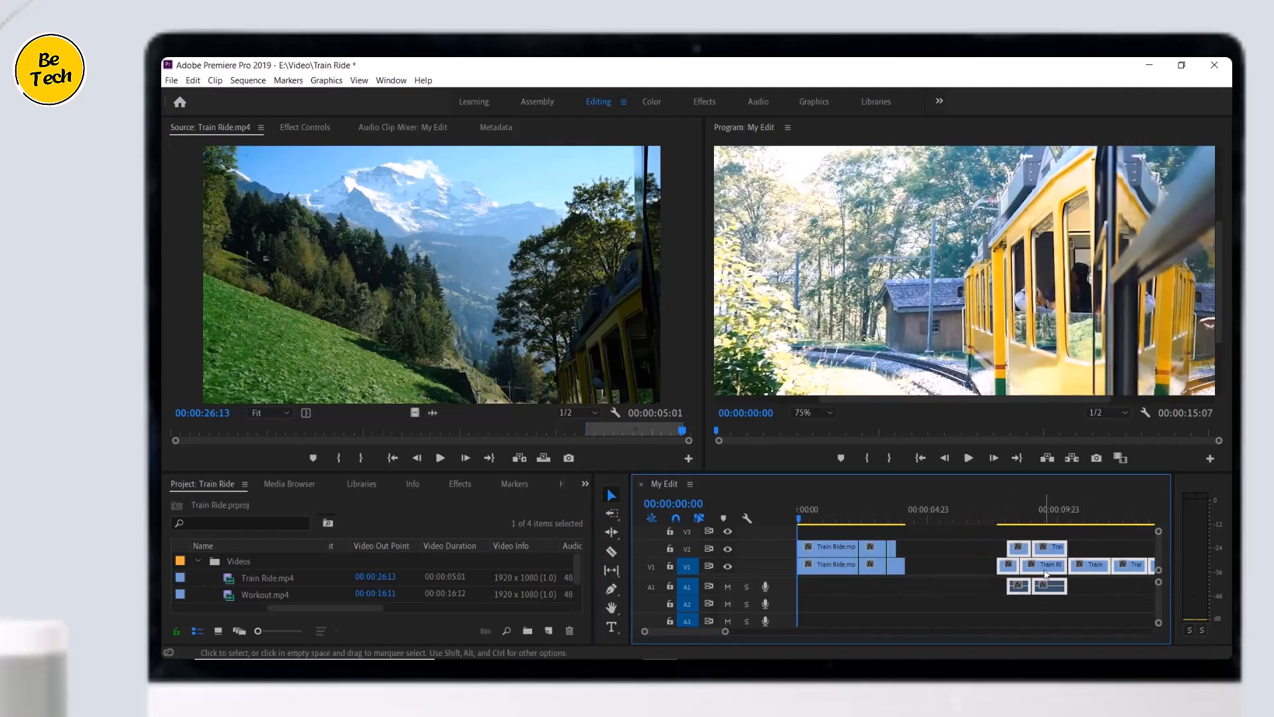
left_click_drag(1045, 575, 953, 574)
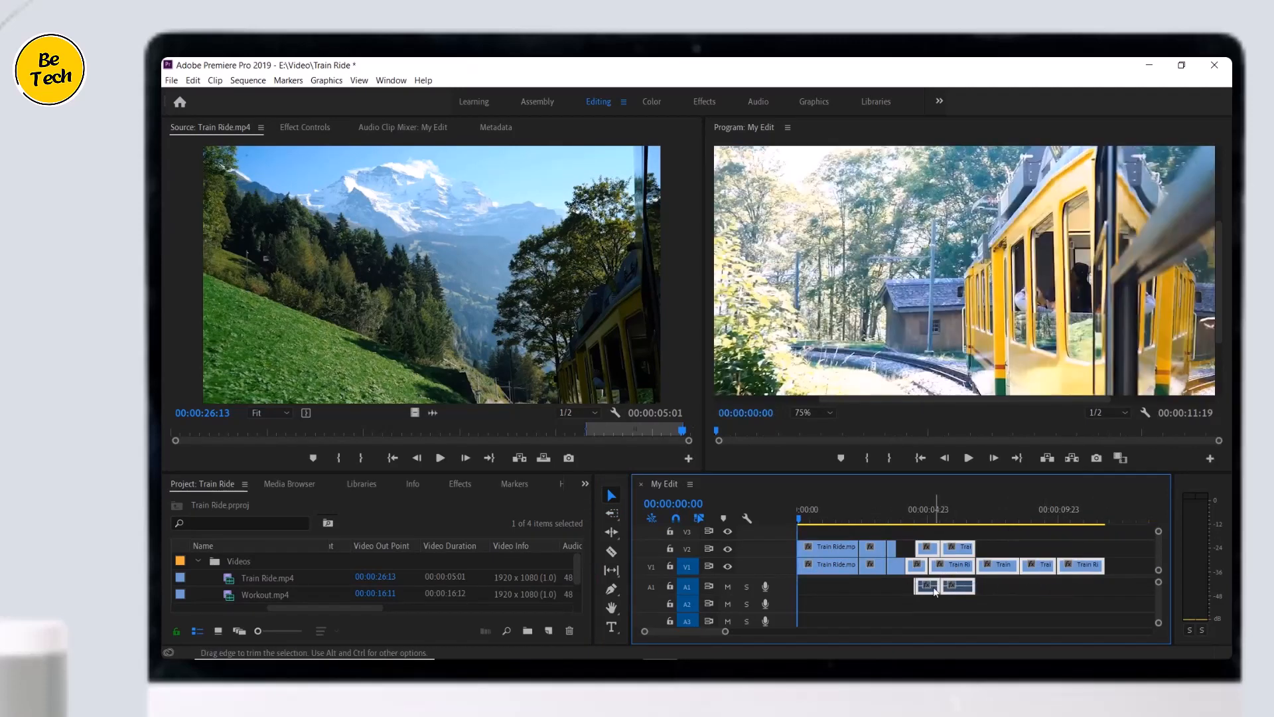
left_click(1014, 587)
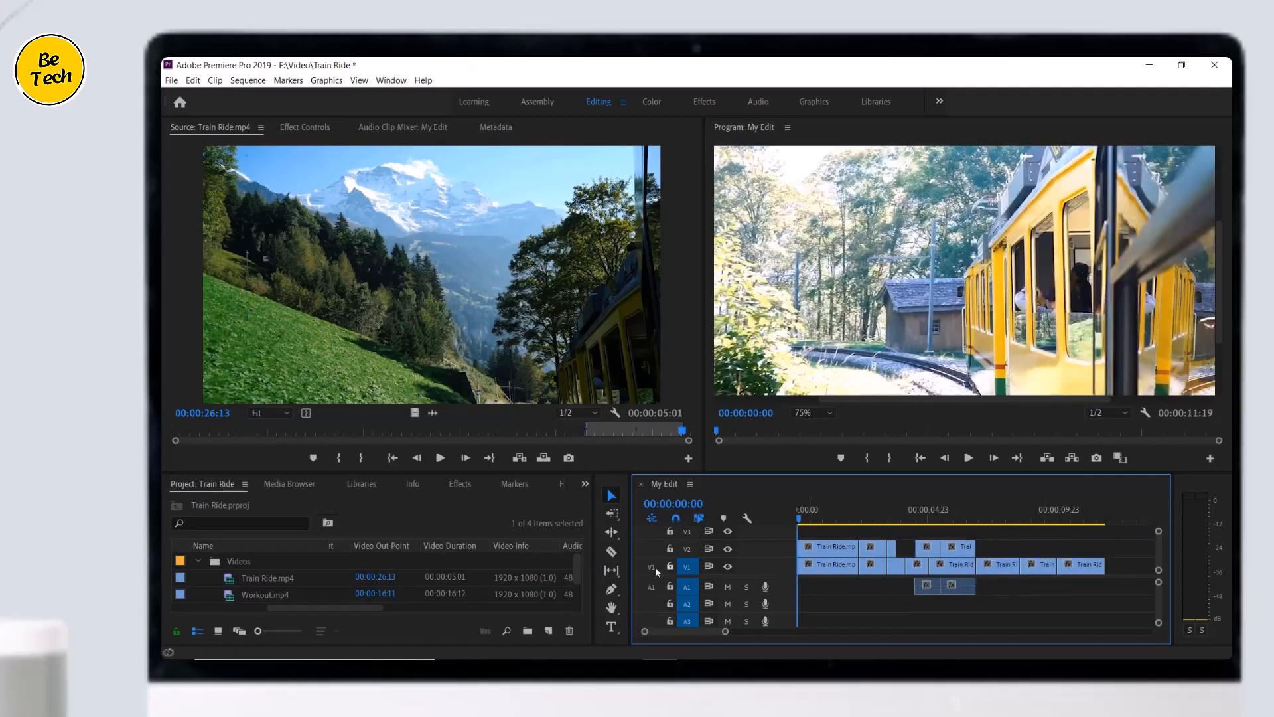
Step: Ripple-trim the start of the V2 clip after the gap to lengthen it by about 23 frames, and fit the Program monitor view
left_click(612, 533)
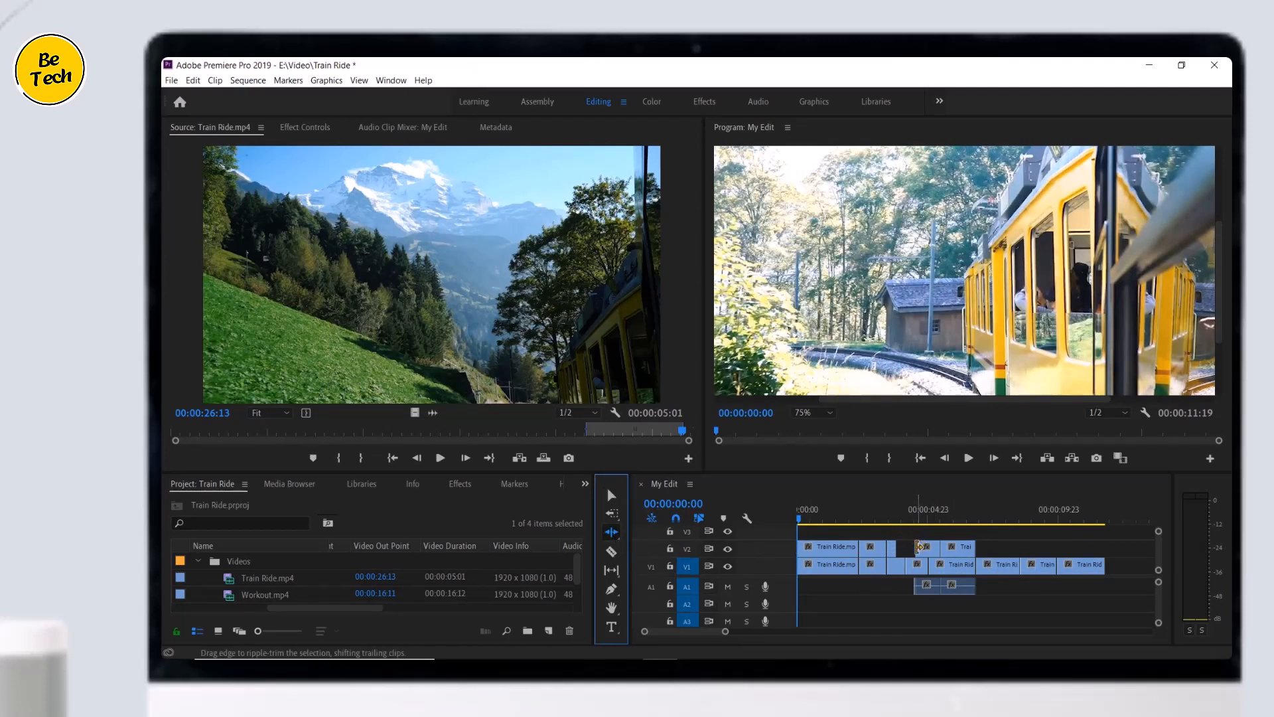
left_click_drag(919, 546, 903, 547)
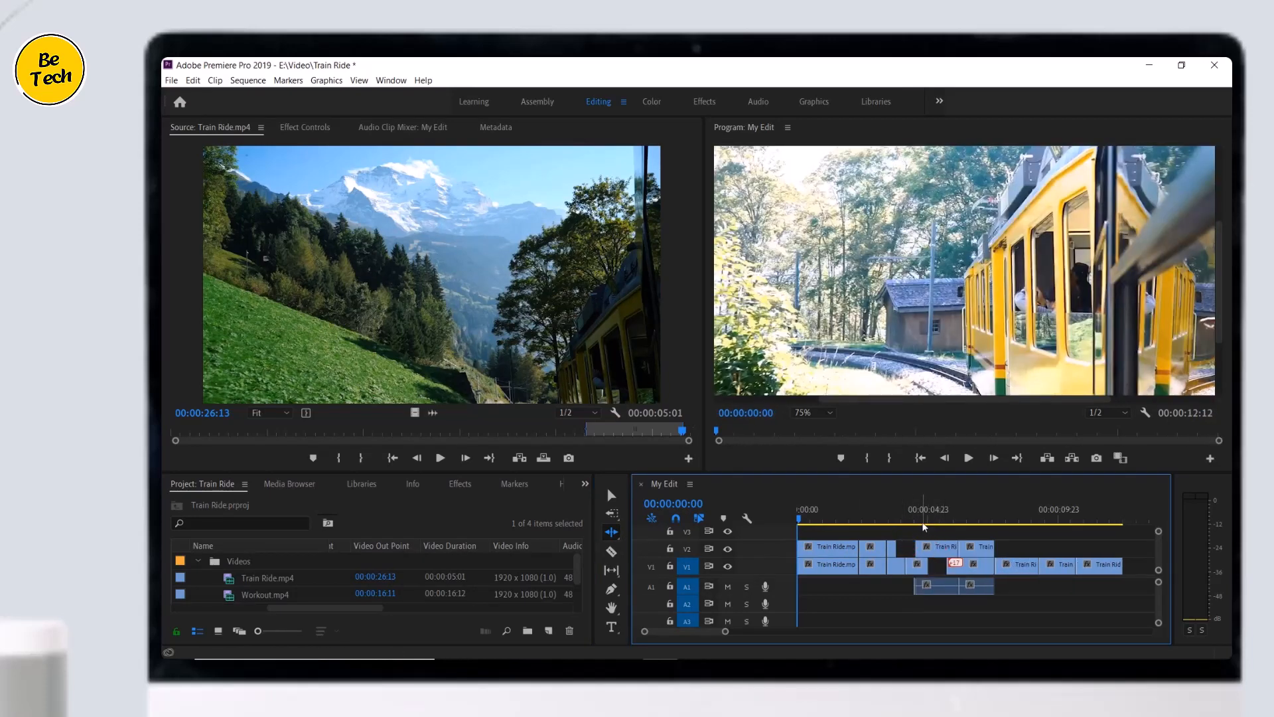
left_click(924, 524)
left_click(833, 411)
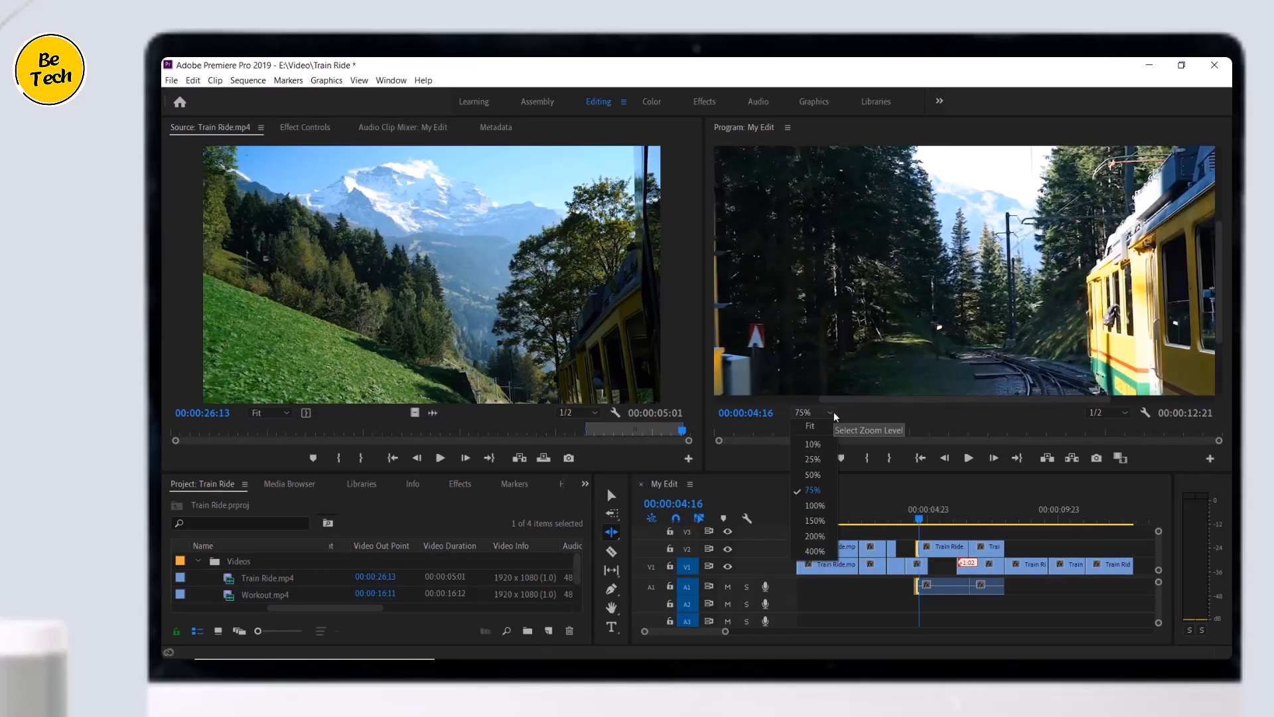
left_click(823, 425)
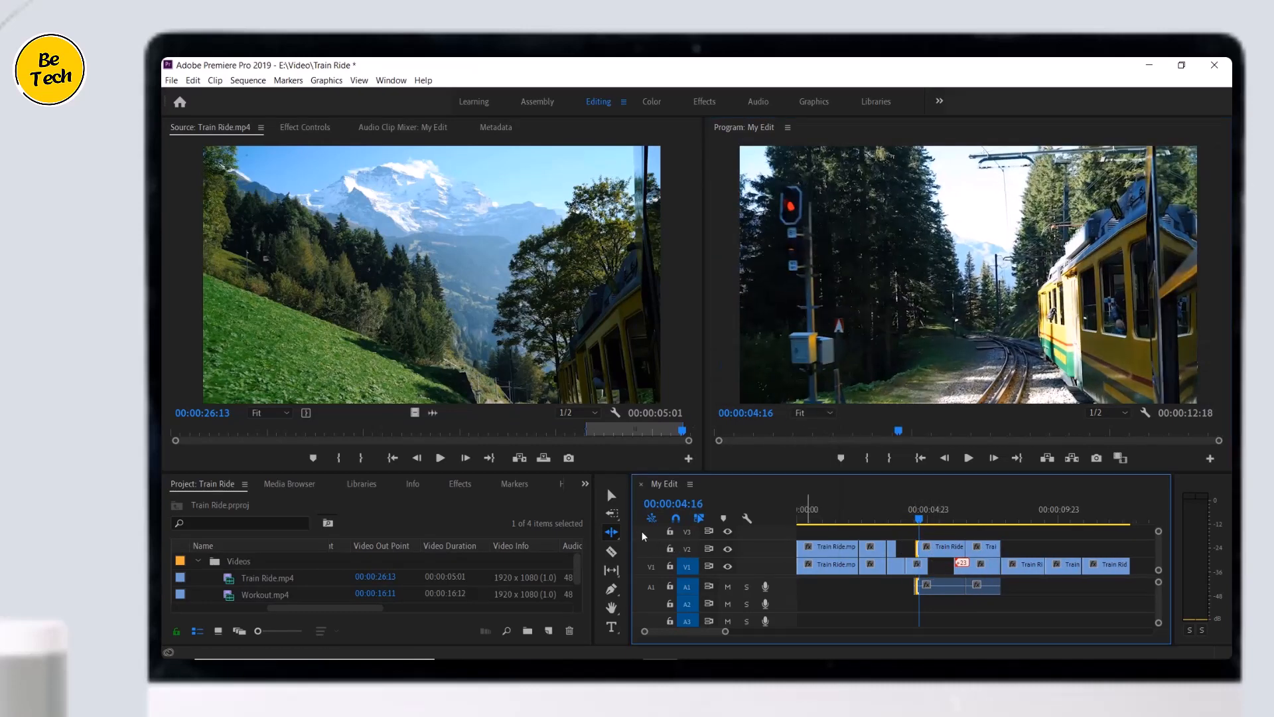
Step: Roll the first V2 cut and the cut before the second-to-last V1 clip earlier with the Rolling Edit Tool, checking frames around them
left_click(616, 536)
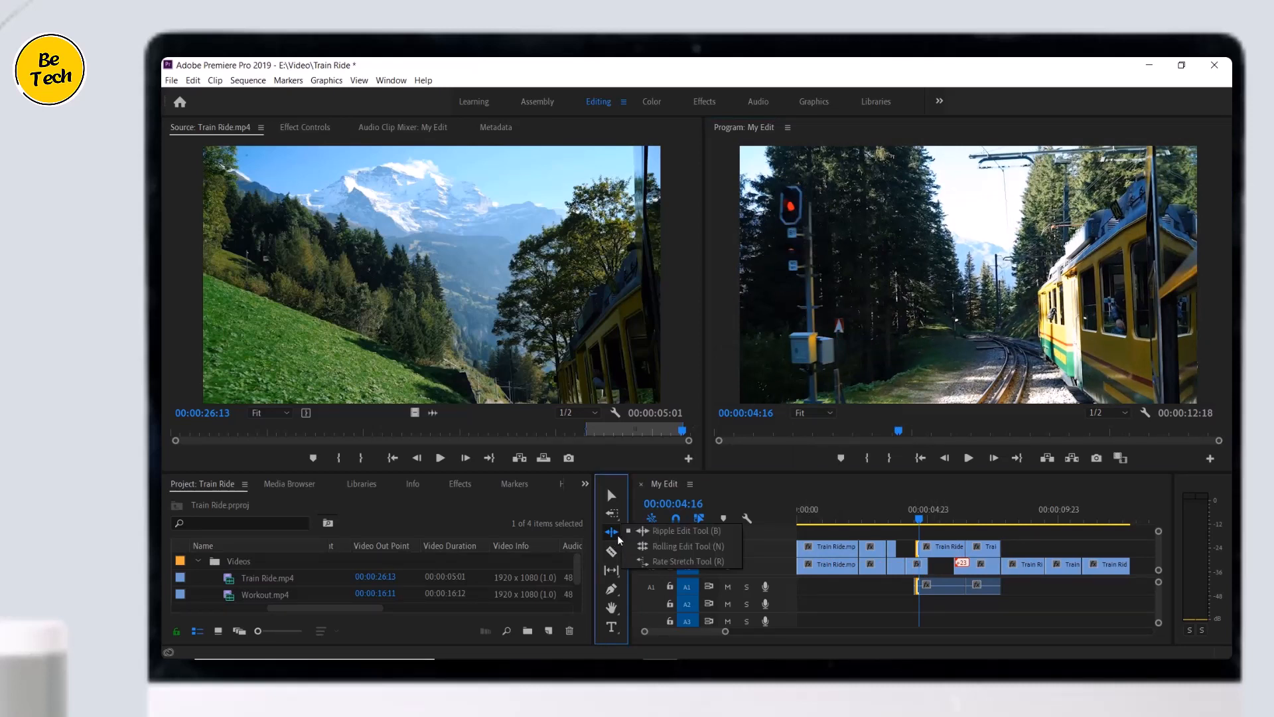
left_click(657, 548)
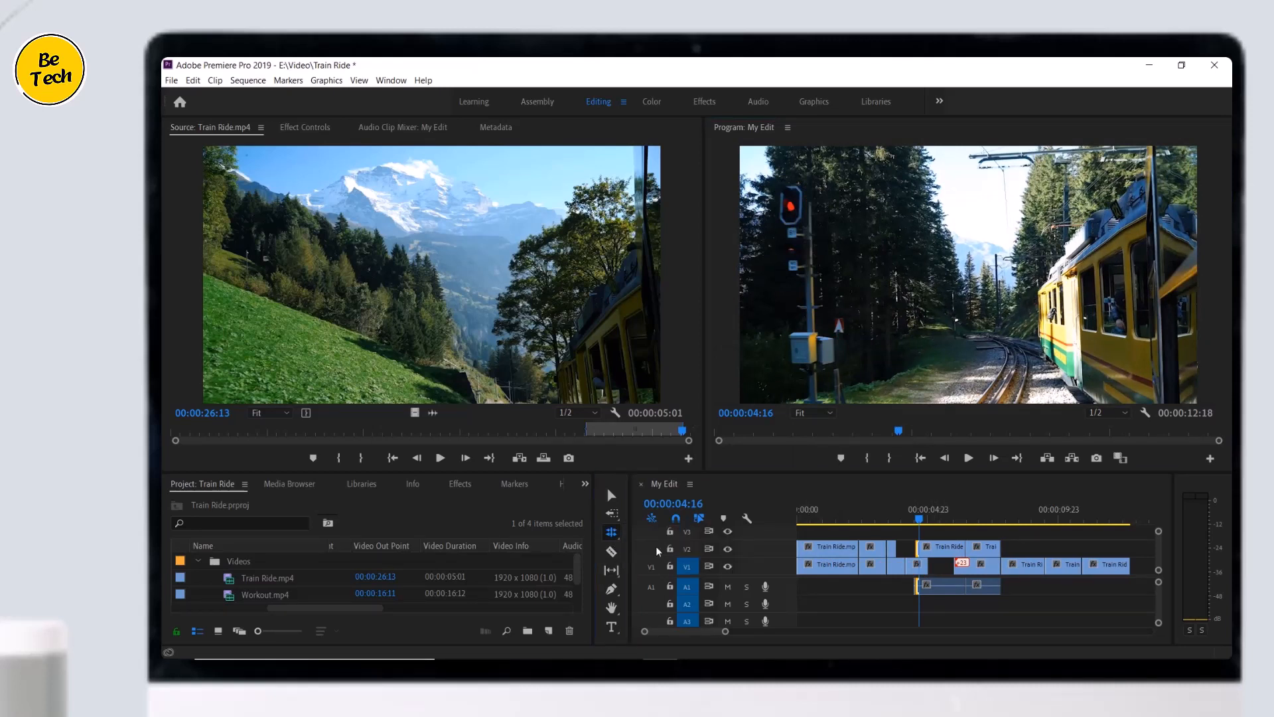
left_click(860, 548)
left_click(858, 520)
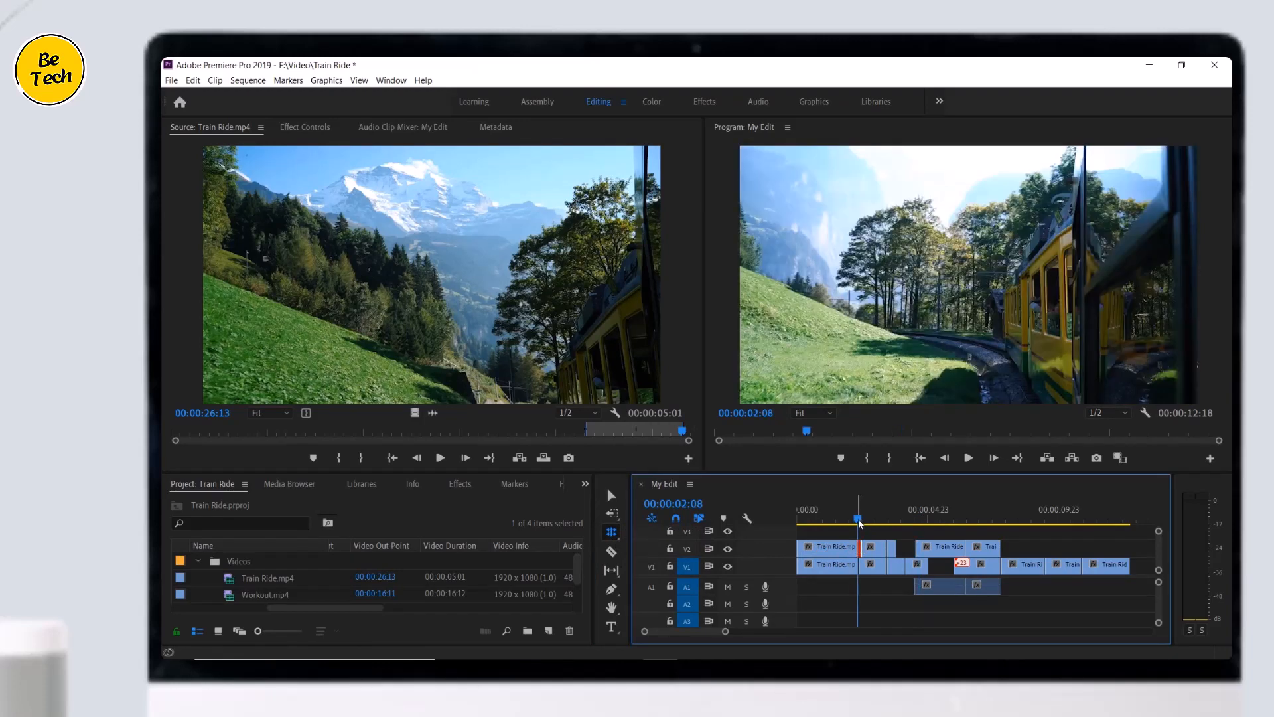
left_click_drag(859, 547, 834, 547)
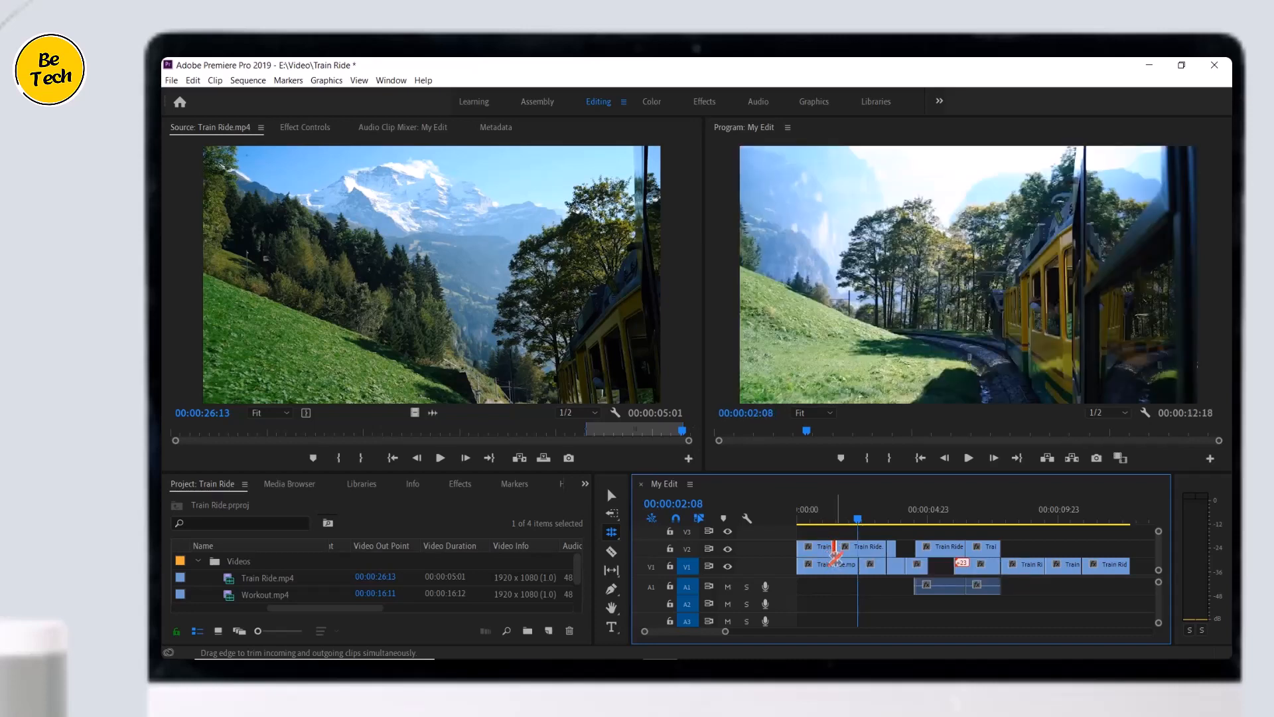
left_click(833, 519)
left_click_drag(836, 522, 822, 522)
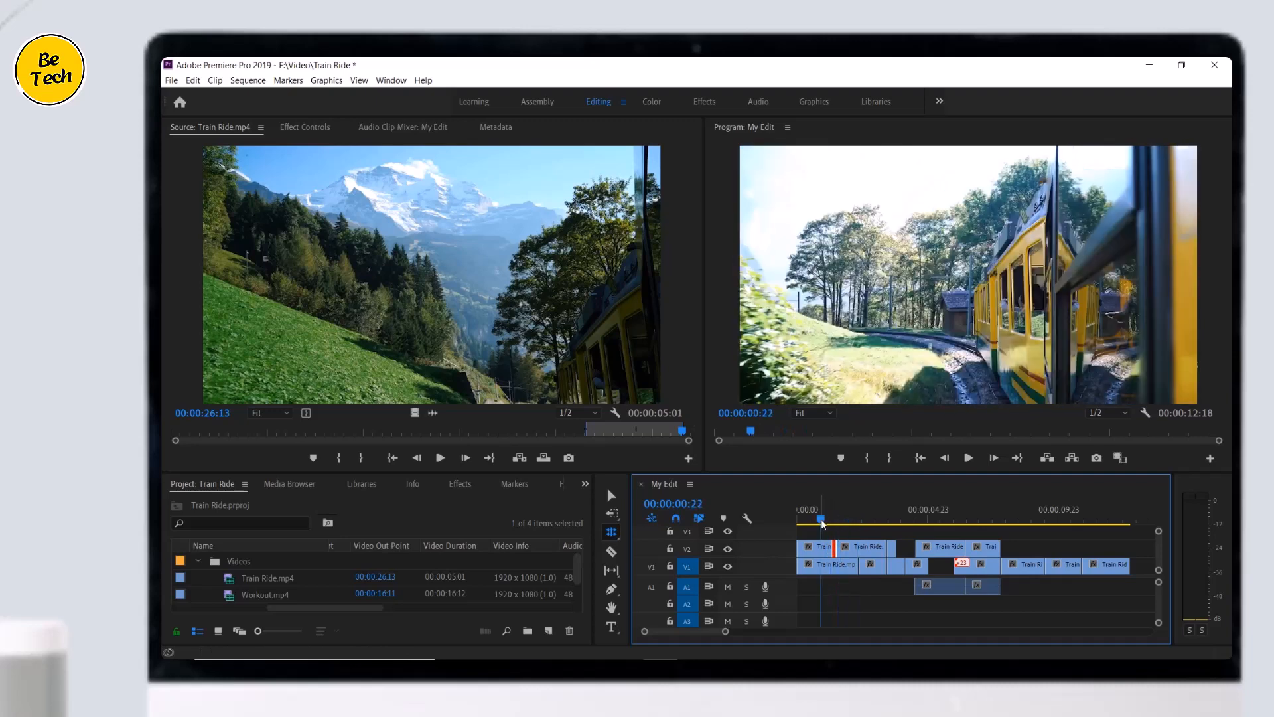
mouse_move(1064, 513)
left_mouse_down()
mouse_move(1093, 526)
mouse_move(1051, 521)
left_mouse_up()
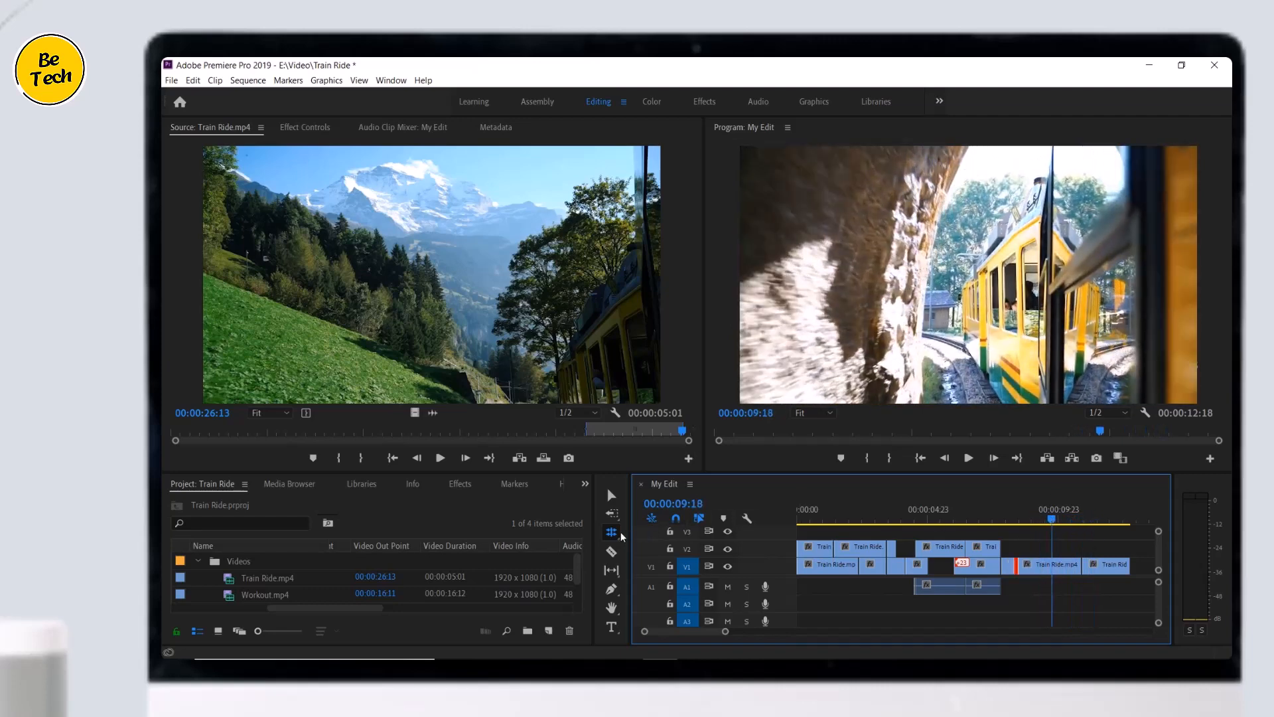
Step: Play the last V1 clip, then slow it to 27.16% by extending its end to 00:00:17:16 with the Rate Stretch Tool and replay it
left_click(616, 532)
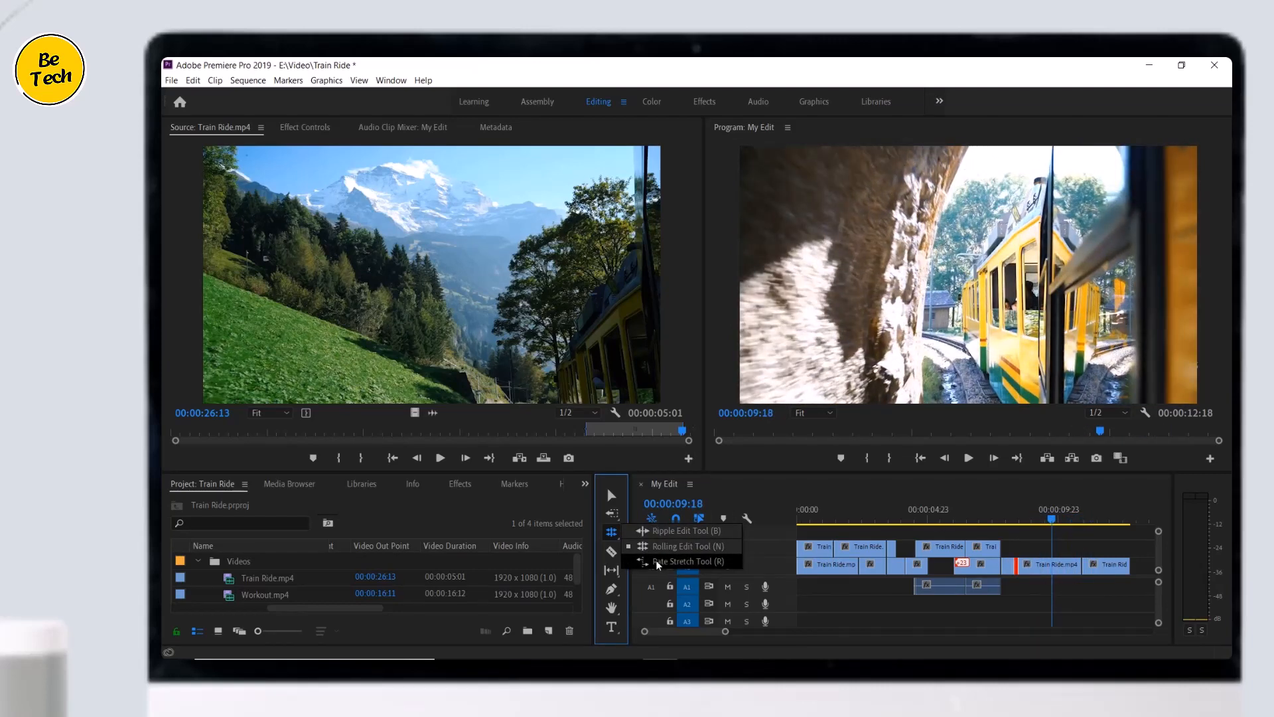
left_click(657, 561)
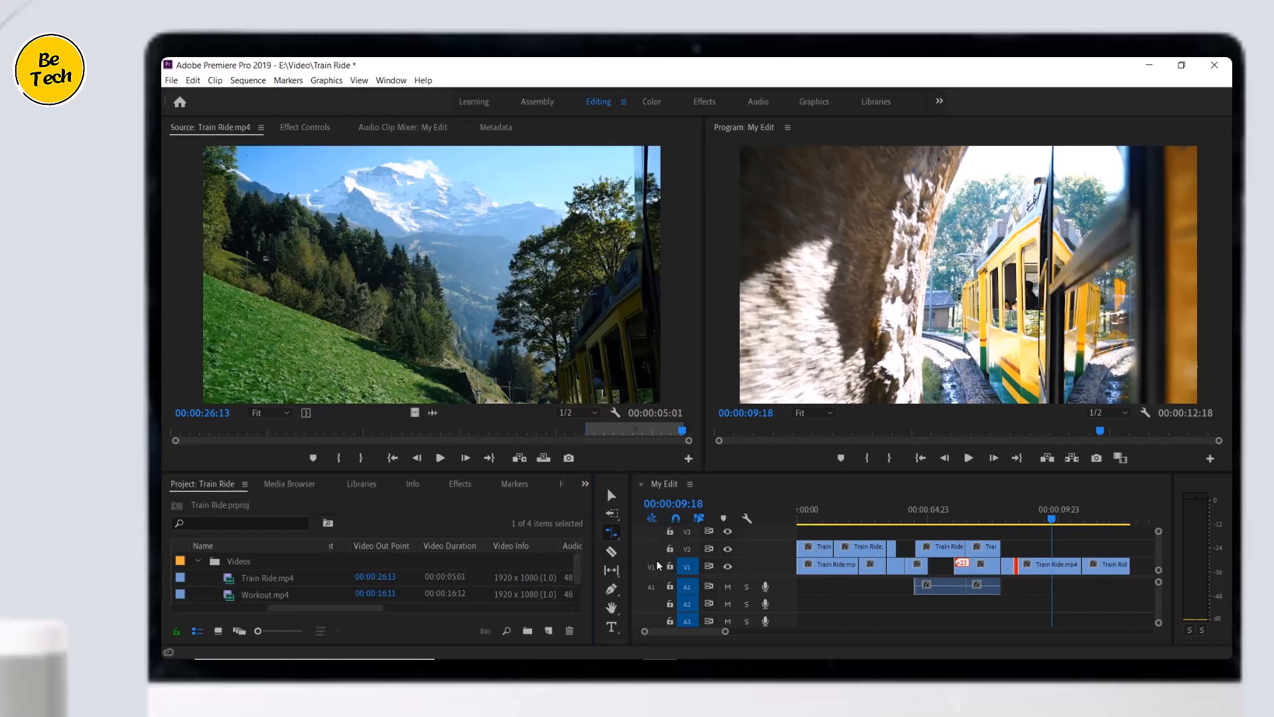
left_click_drag(690, 628, 694, 628)
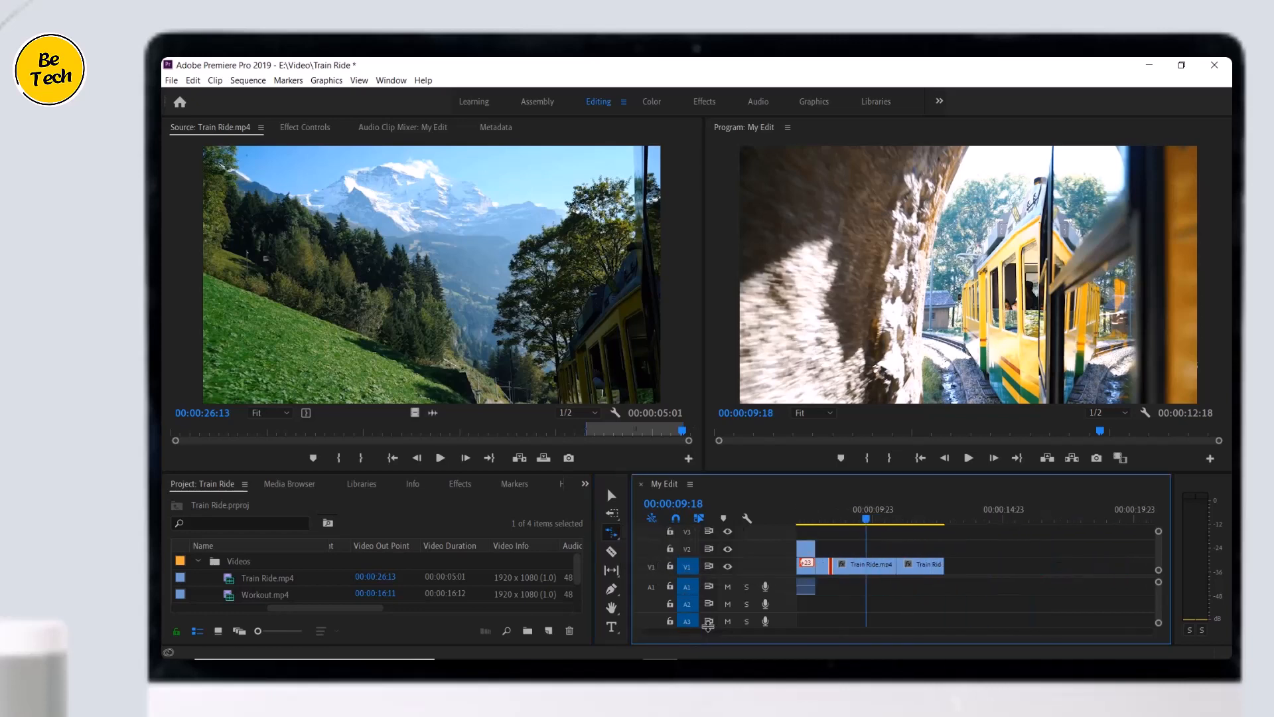
left_click_drag(913, 520, 899, 524)
left_click(970, 458)
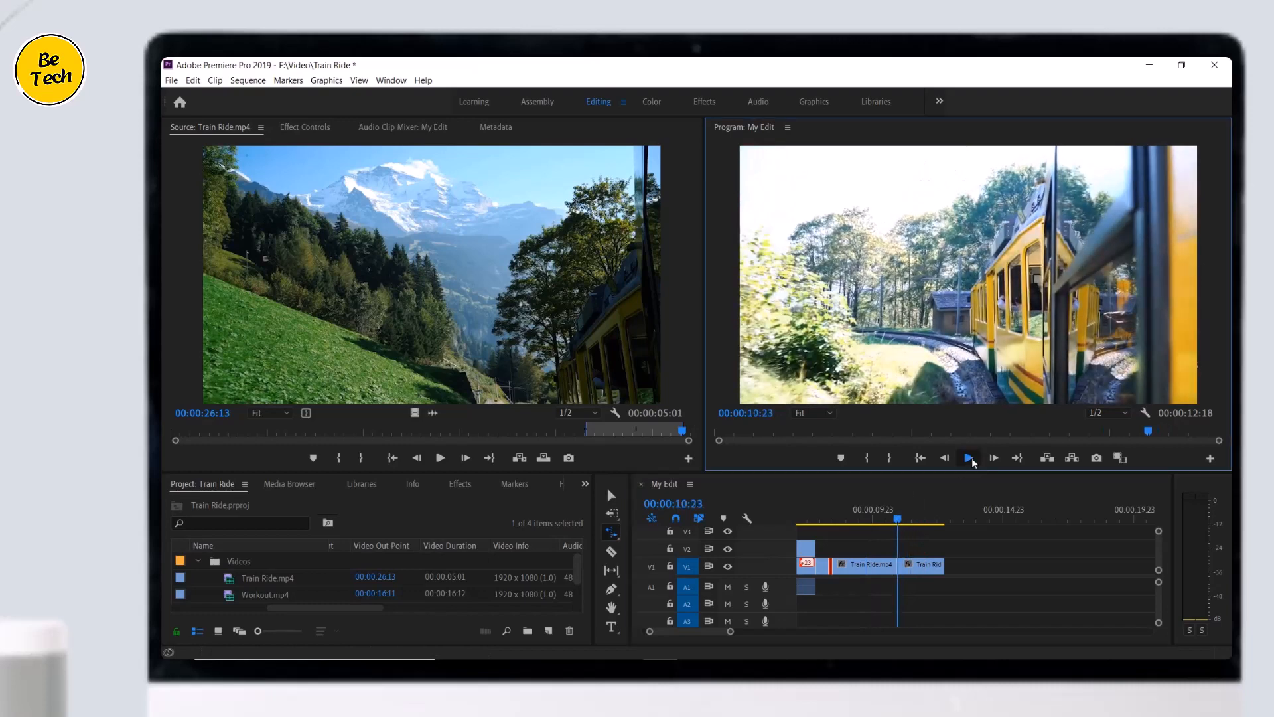
left_click(969, 457)
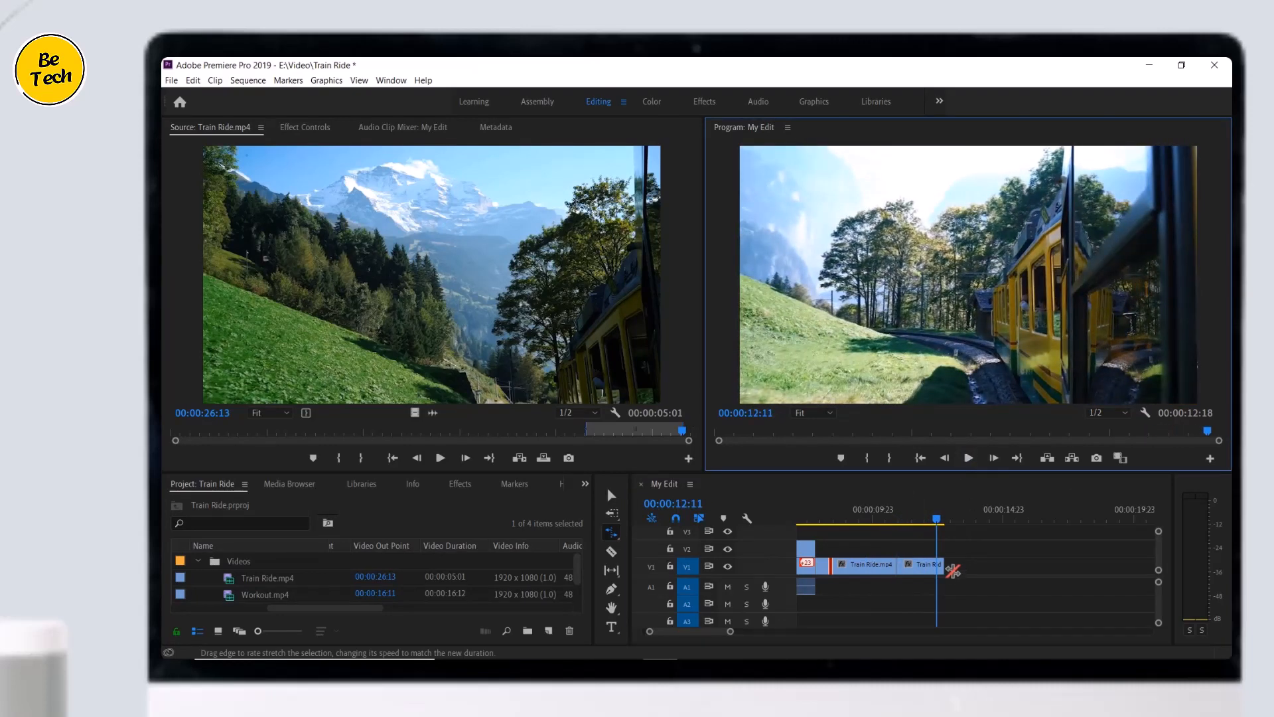
left_click_drag(944, 565, 1073, 564)
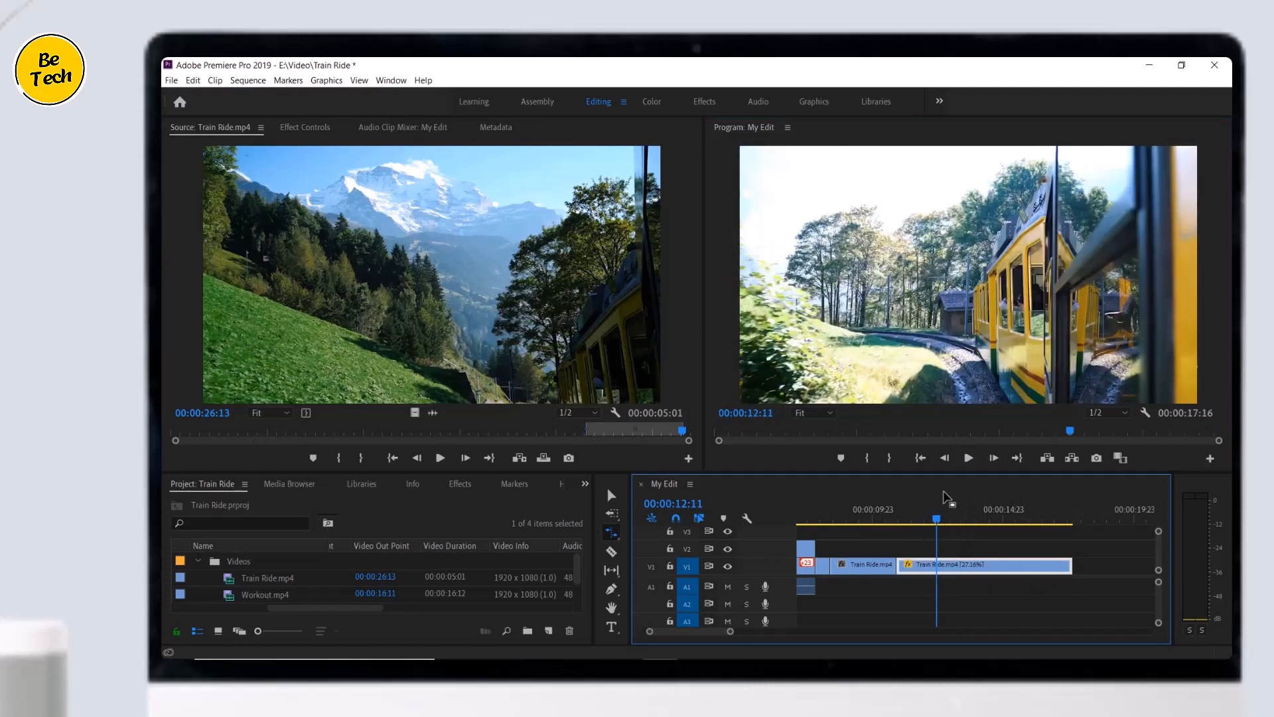
left_click(969, 459)
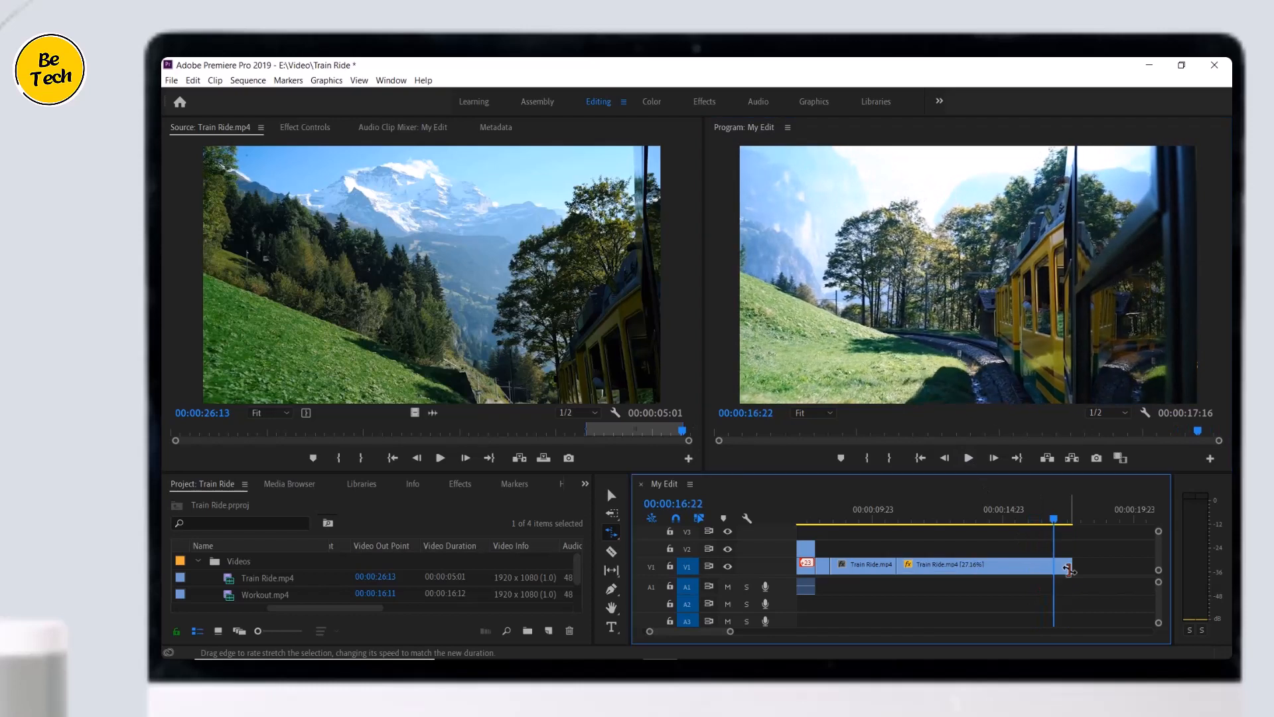
Step: Speed up the last V1 clip by rate-stretching it to a duration of 00:00:00:22, and play it
left_click_drag(1068, 568, 919, 563)
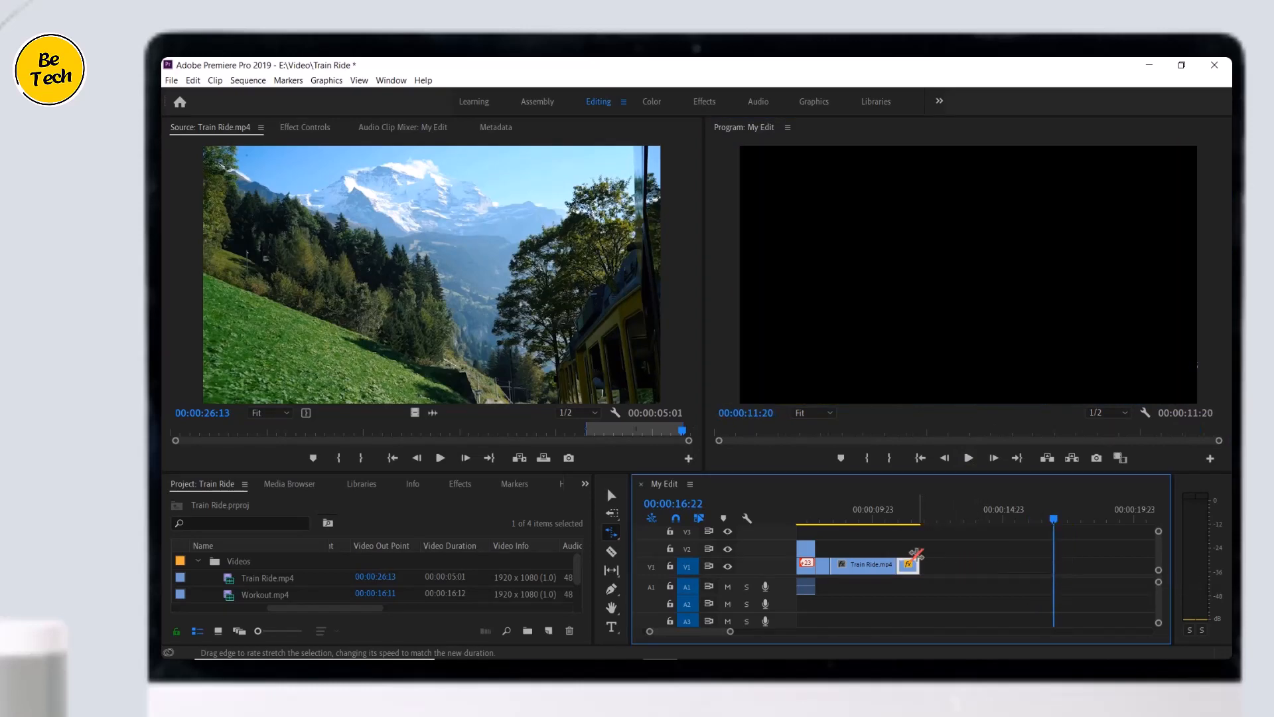
left_click(899, 521)
left_click(969, 459)
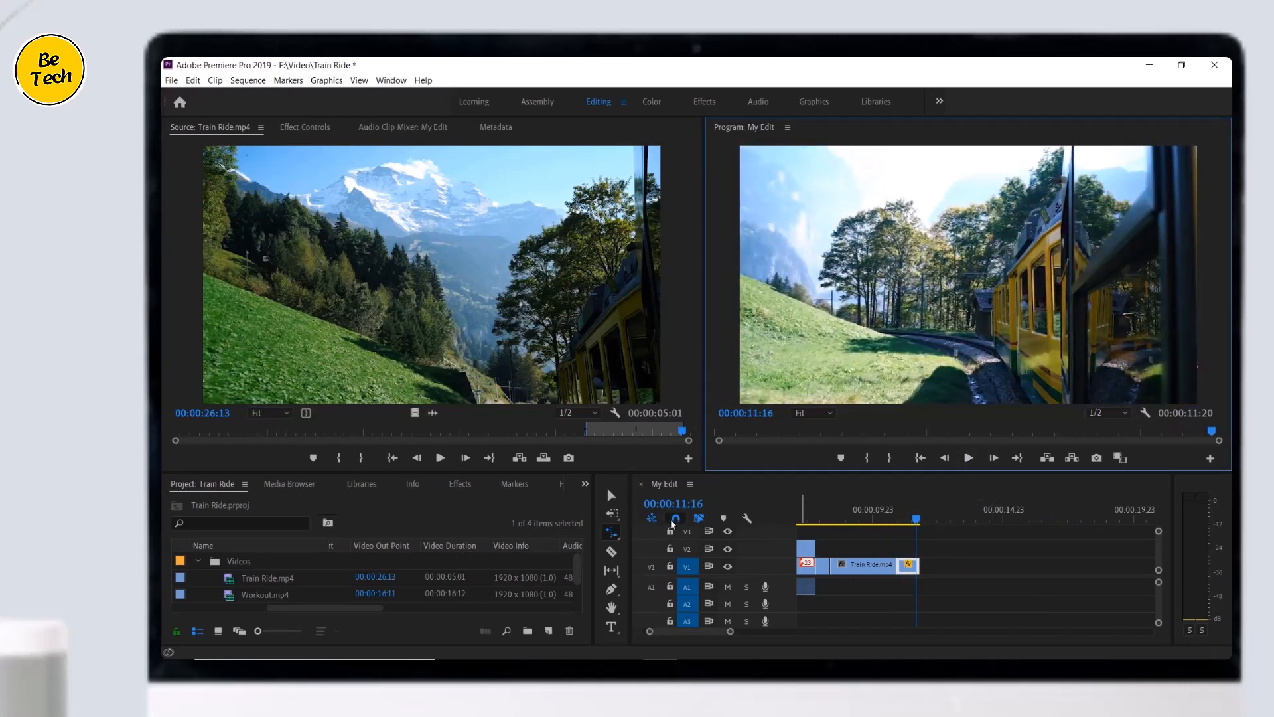
Step: Set the last V1 clip's speed to 100% in the Clip Speed / Duration settings and play it
left_click(611, 495)
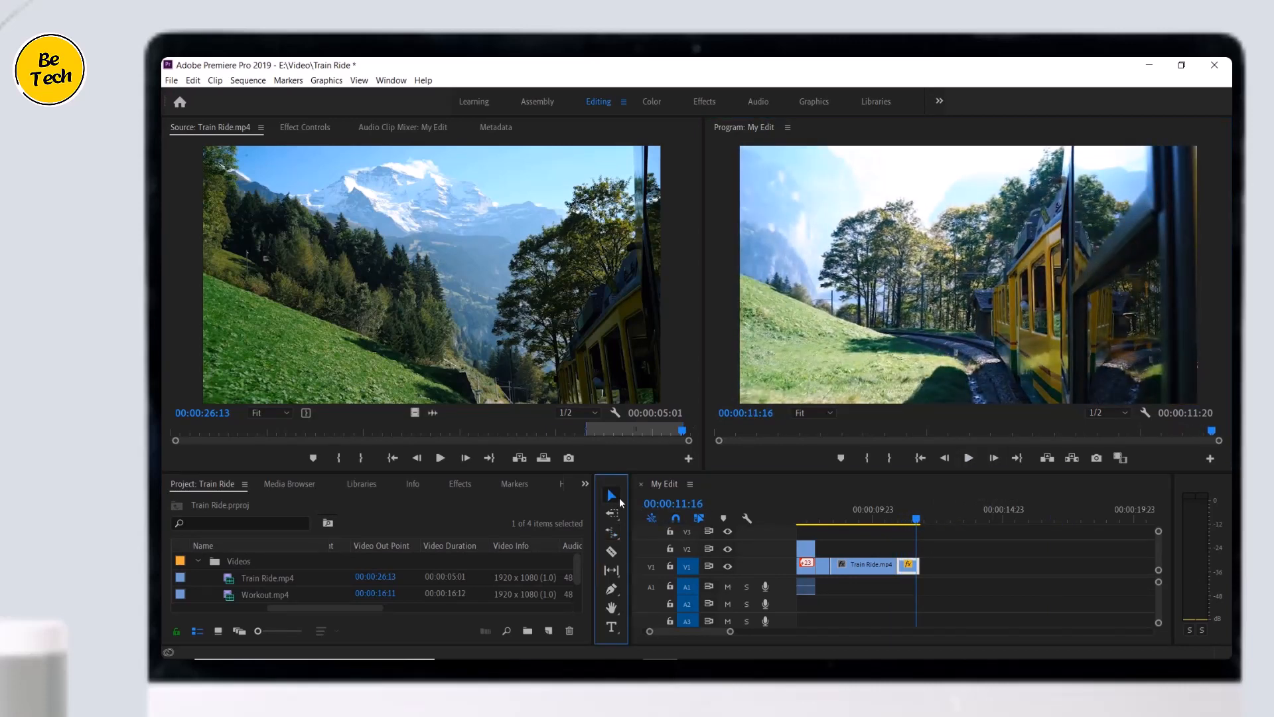
left_click(910, 569)
right_click(910, 571)
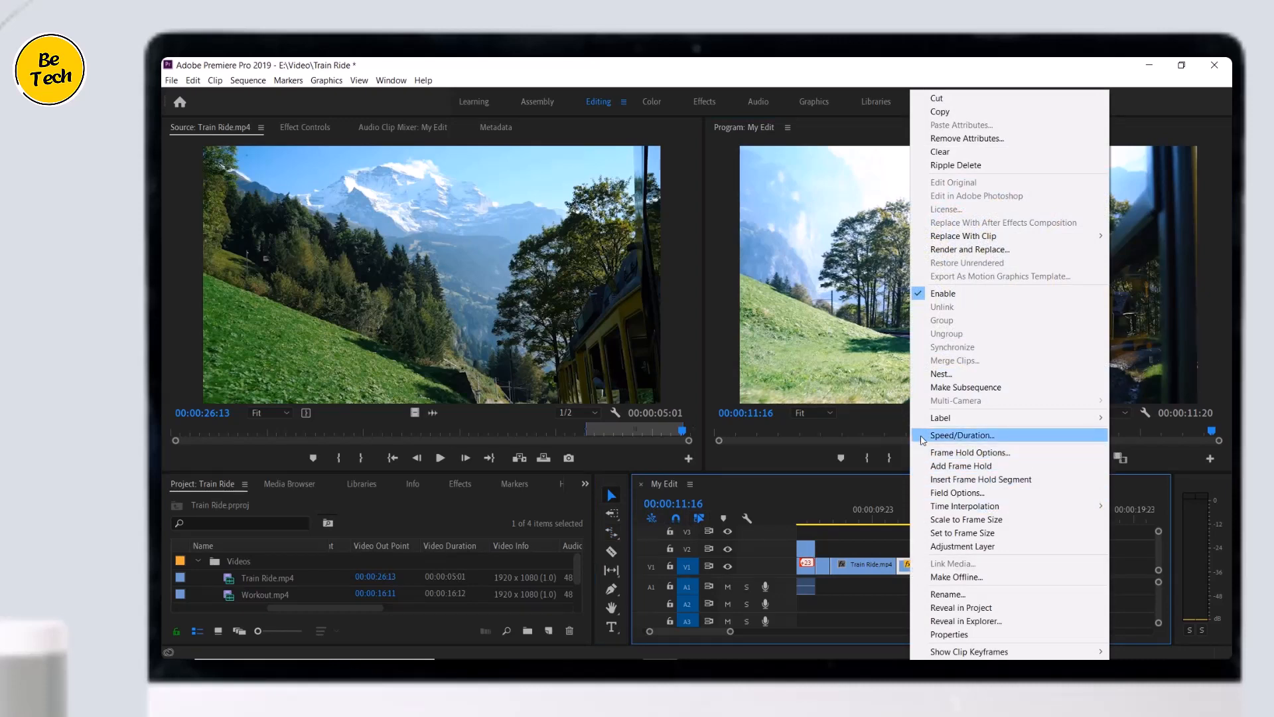
left_click(962, 435)
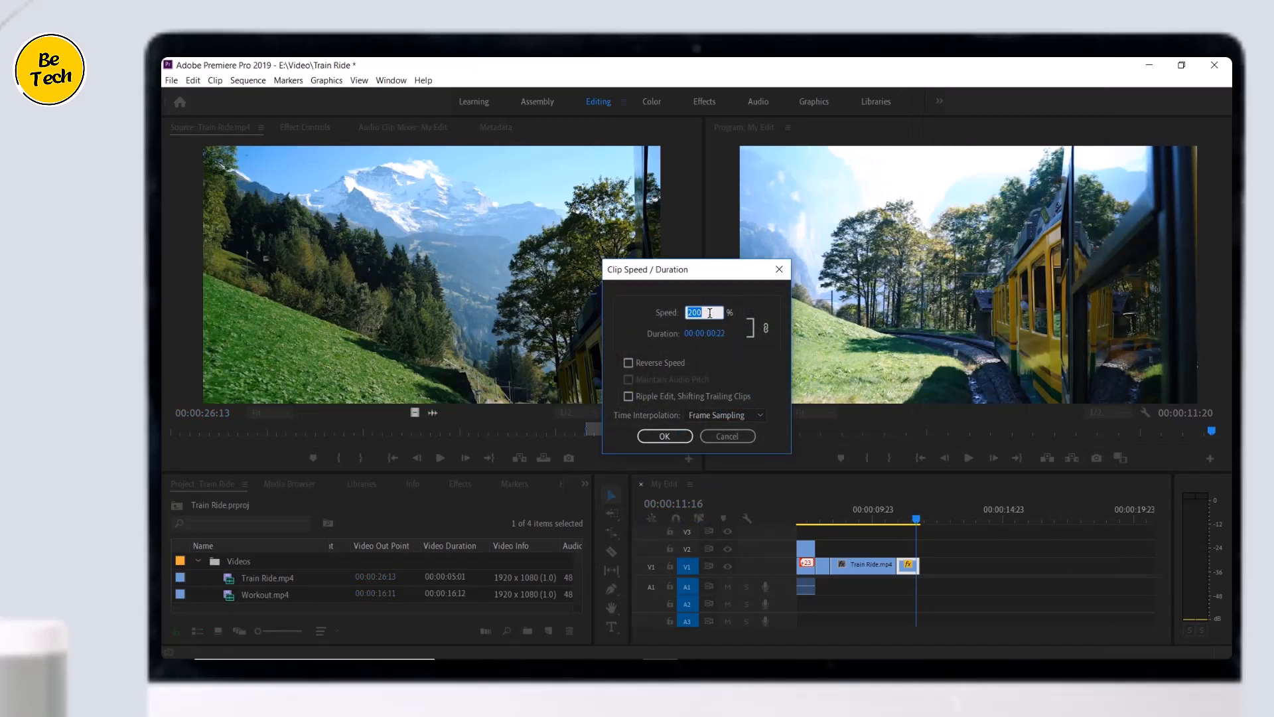
type("100")
left_click(679, 436)
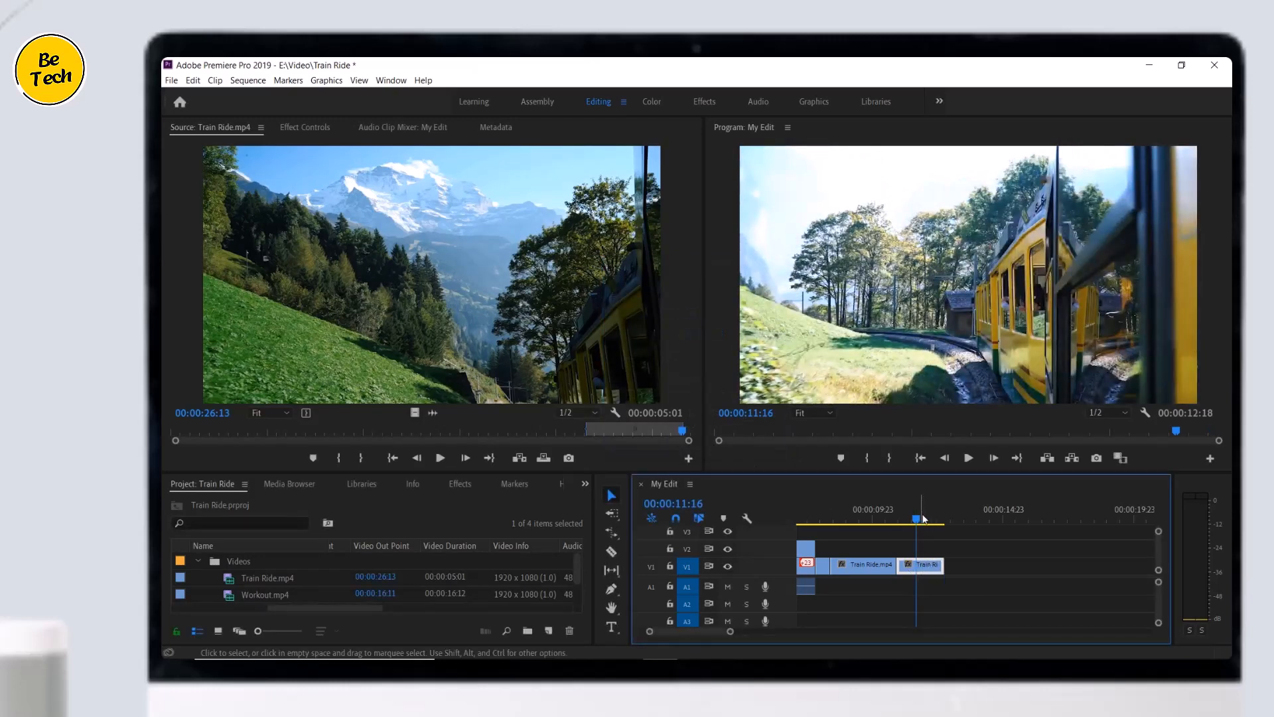
left_click(967, 458)
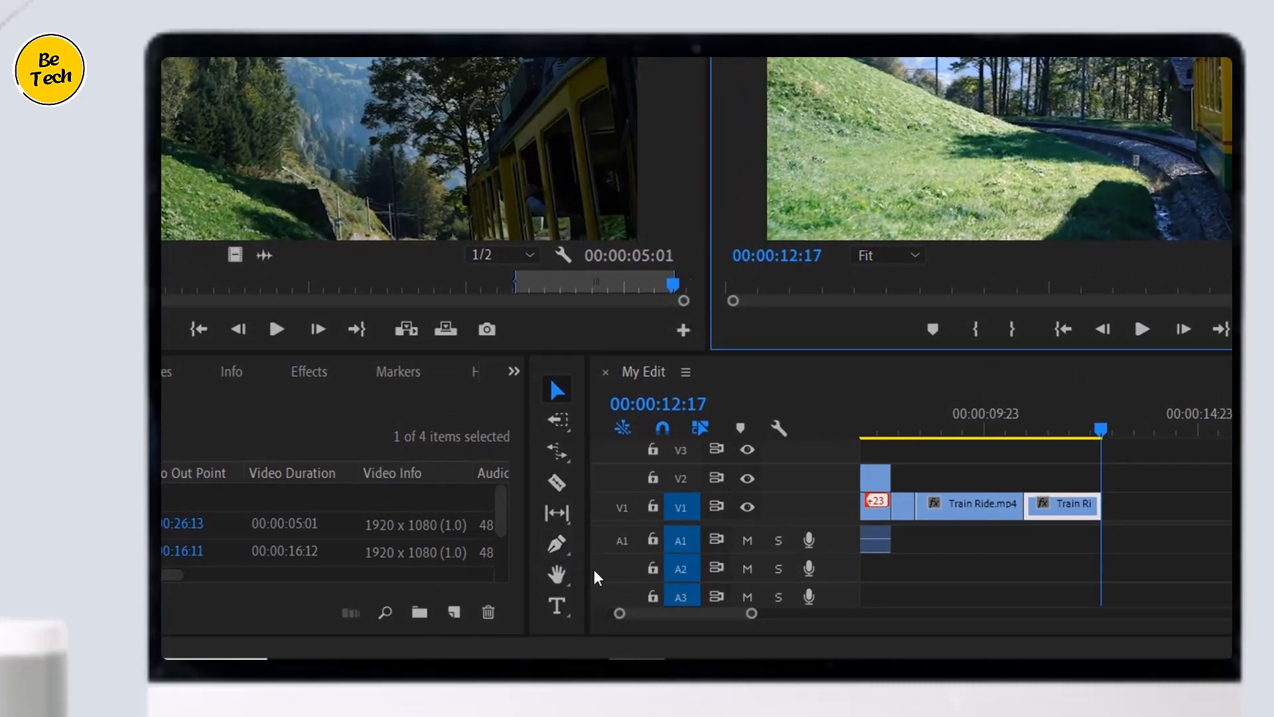
Step: Pan the timeline and the 150% program view with the Hand Tool, return the view to Fit, and look along the timeline
left_click(564, 576)
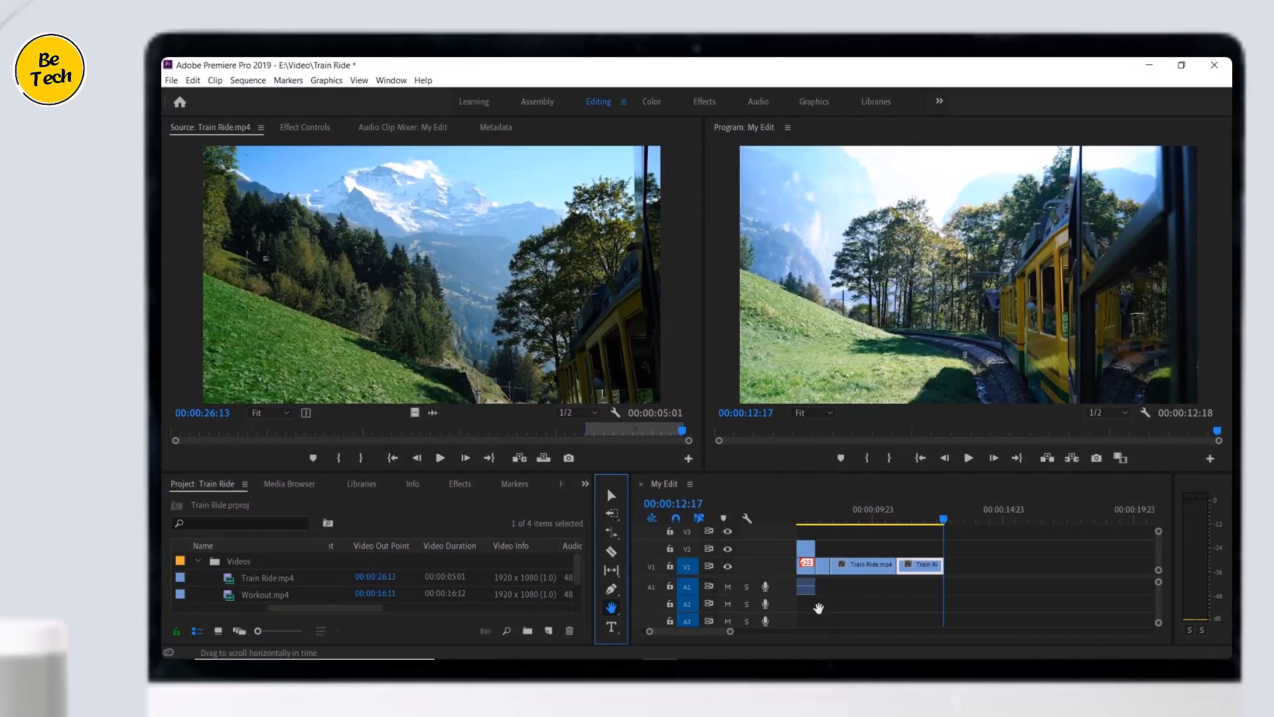
left_click_drag(835, 596, 1044, 595)
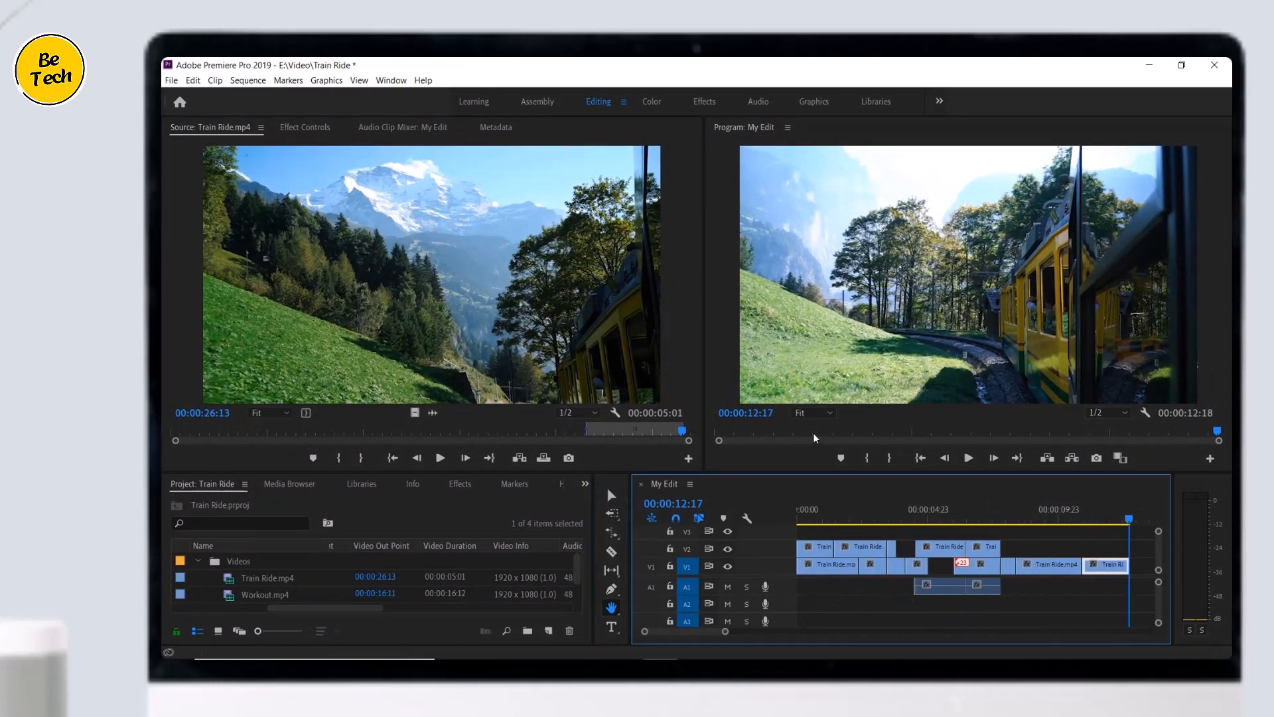
left_click(813, 413)
left_click(805, 523)
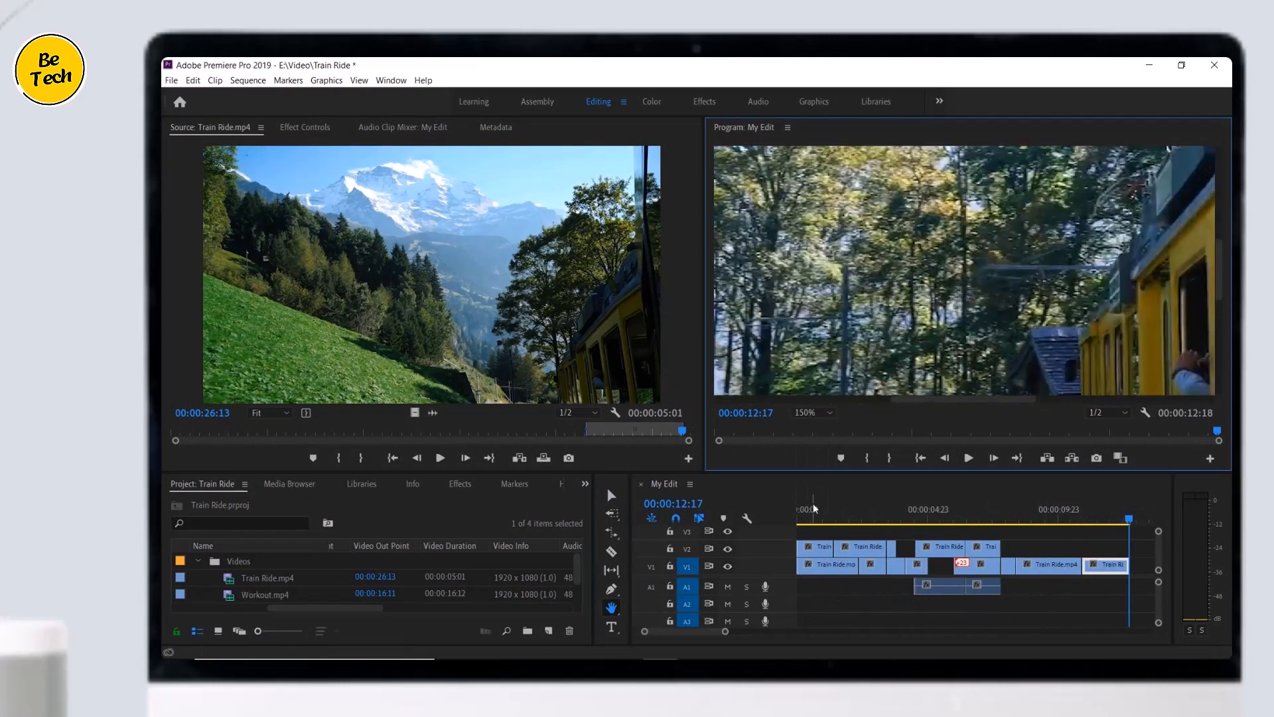
left_click_drag(1000, 349, 838, 259)
left_click_drag(998, 322, 887, 267)
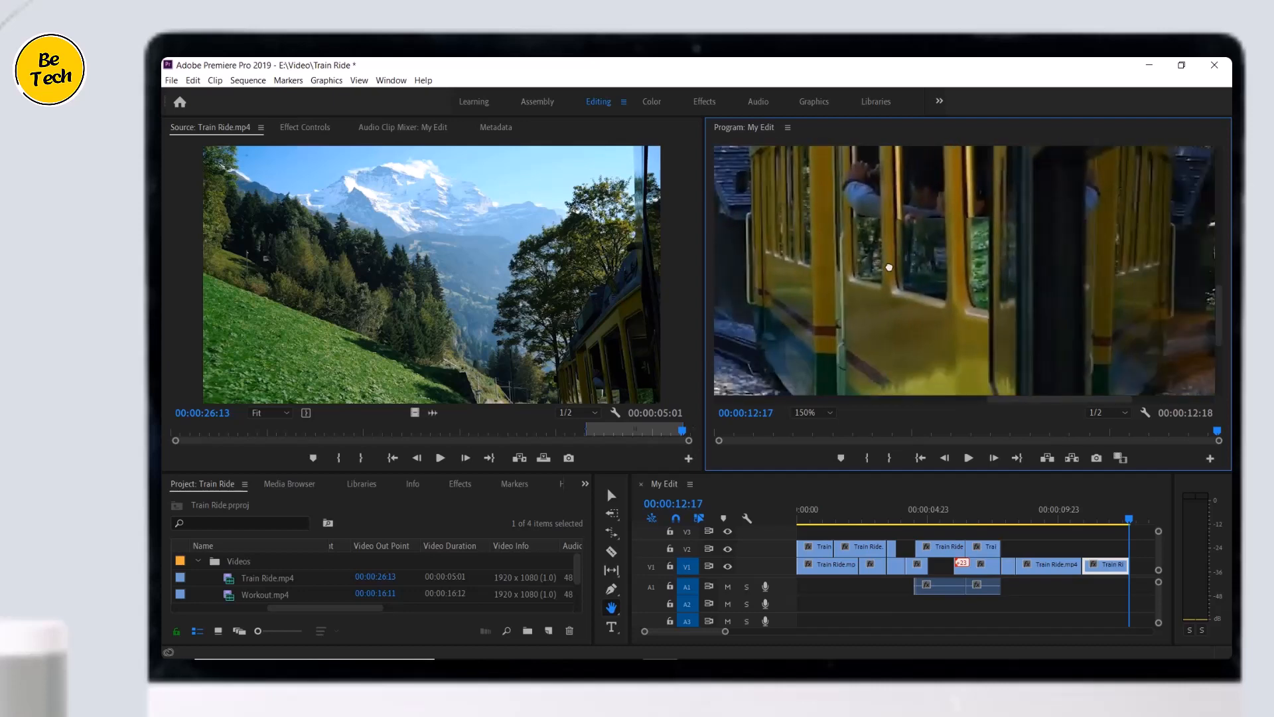
left_click_drag(1128, 312, 946, 375)
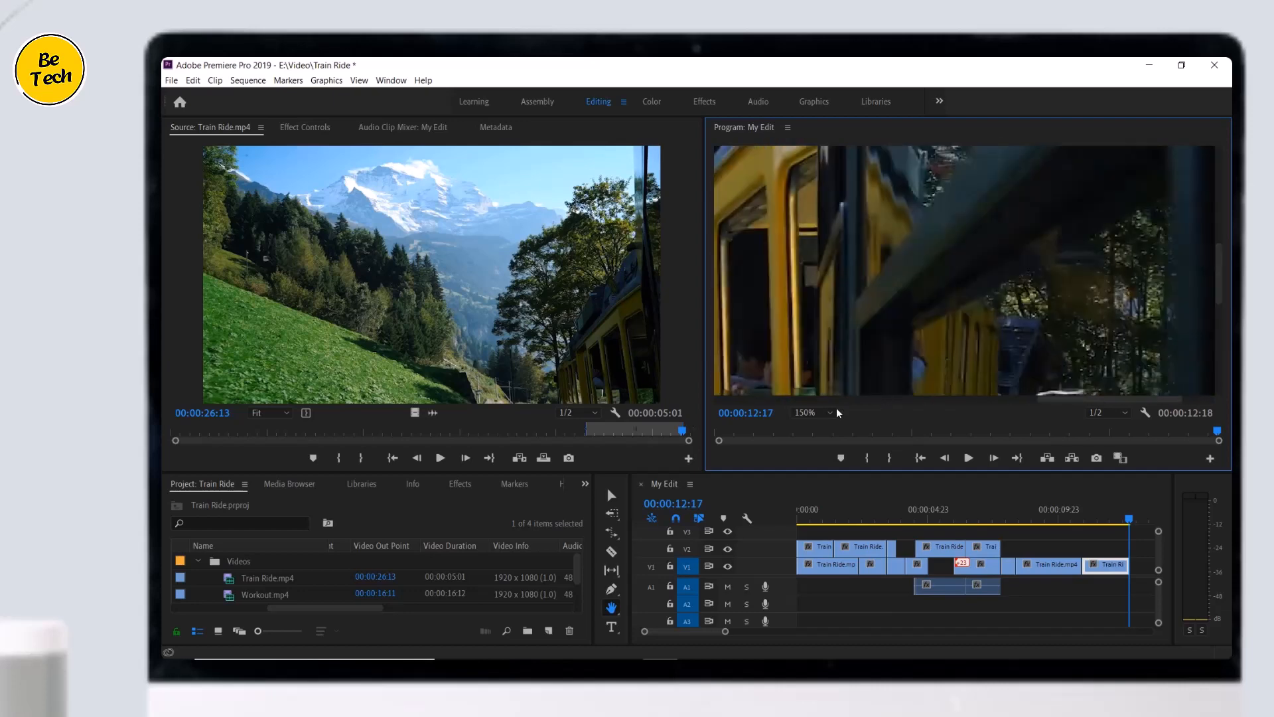
left_click(830, 412)
left_click(830, 428)
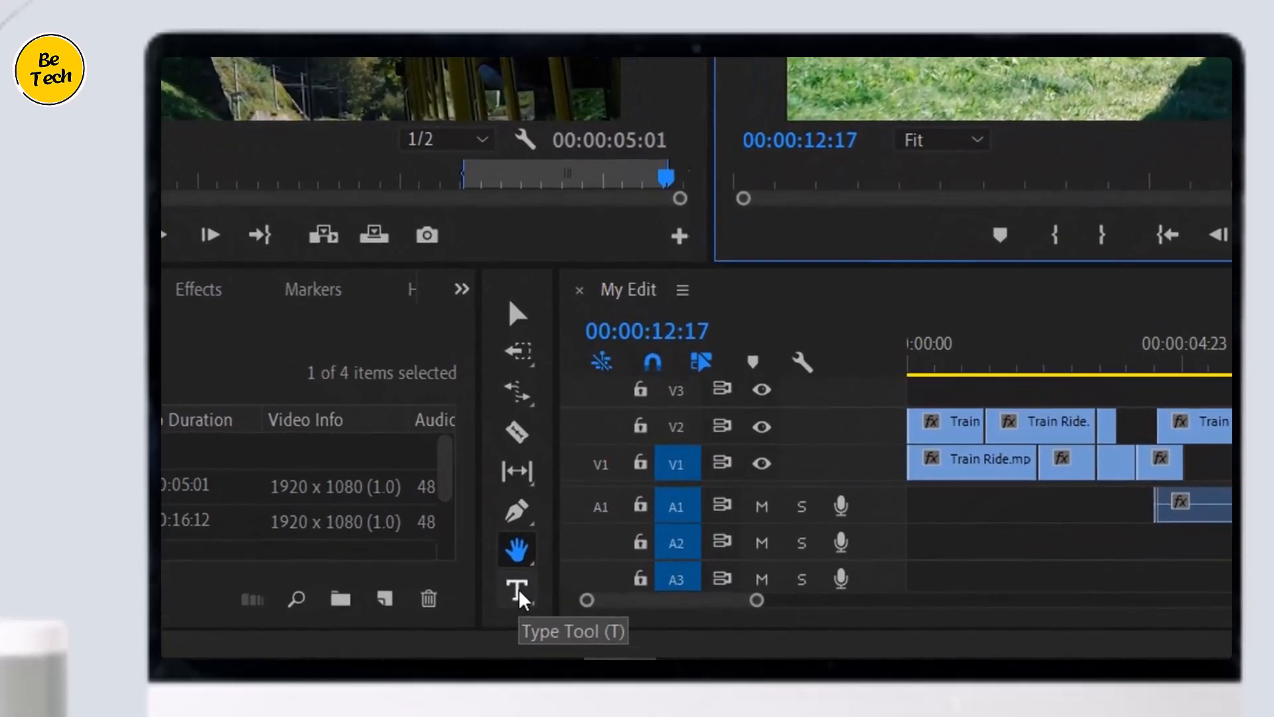
left_click(1041, 600)
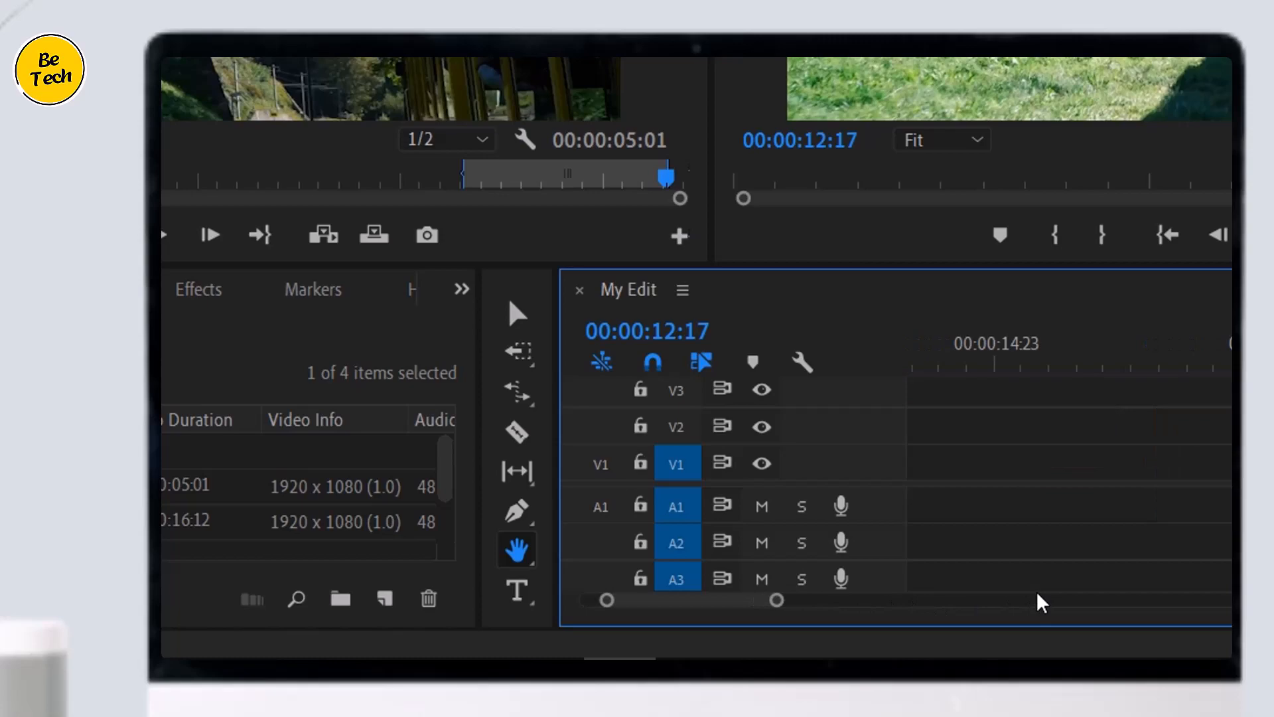
left_click_drag(674, 604, 631, 604)
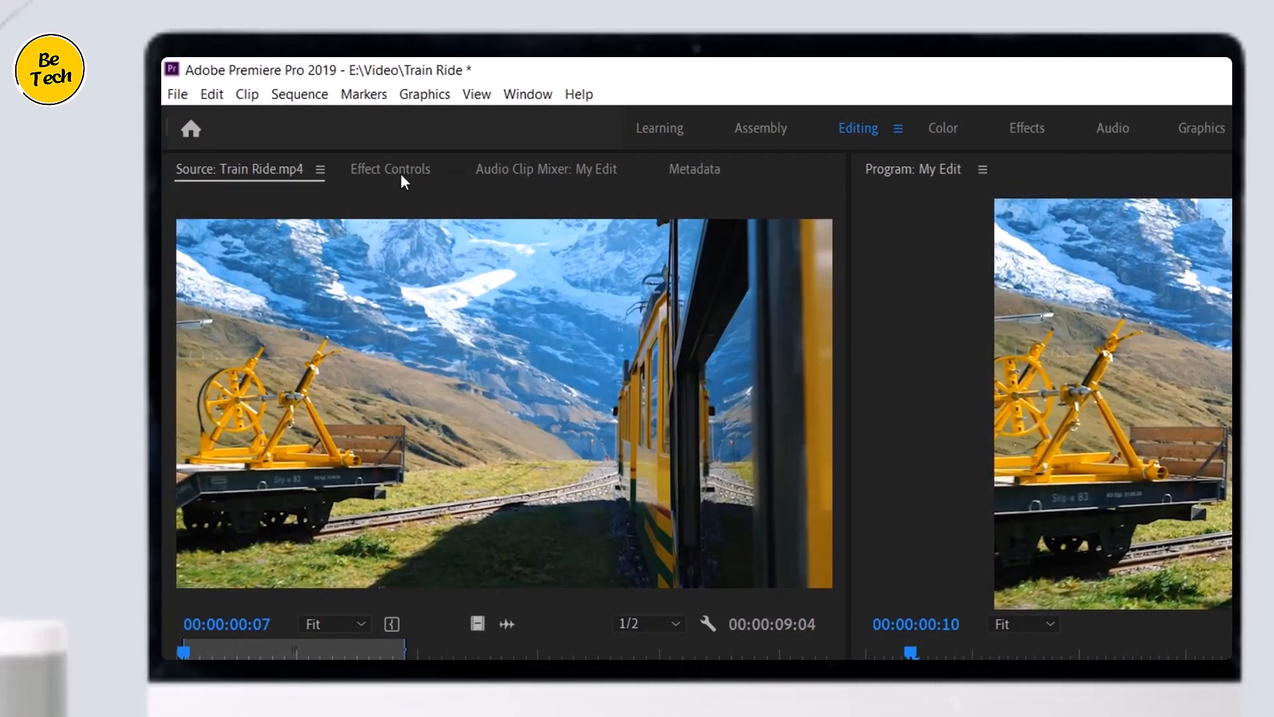
Step: Show the effect controls for the Train Ride.mp4 clip on V1 and expand its Motion settings
left_click(339, 144)
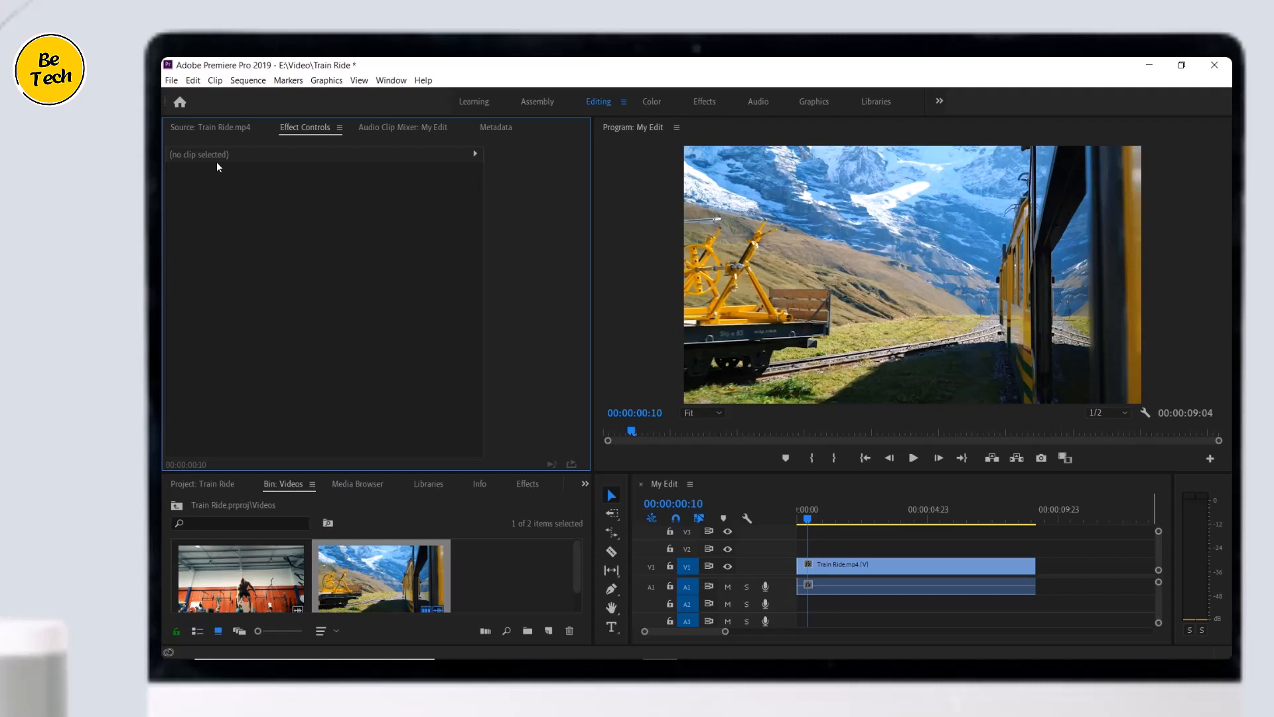
left_click(847, 565)
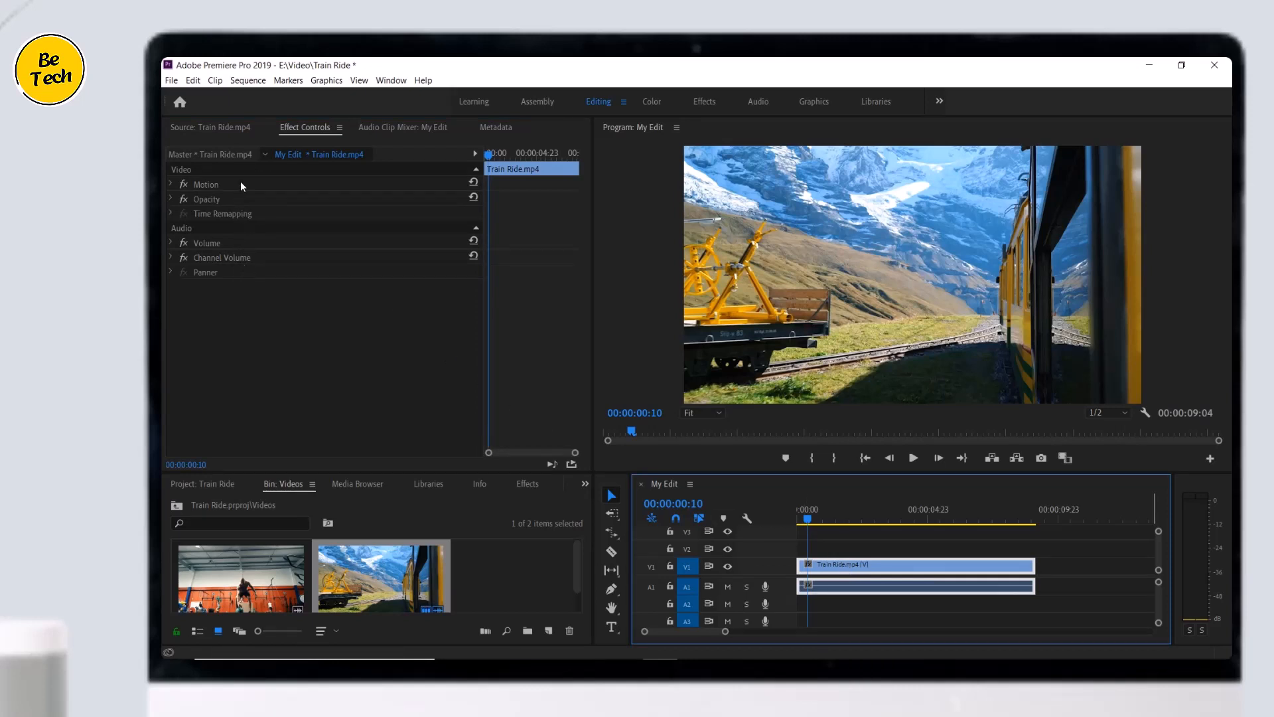
left_click(202, 171)
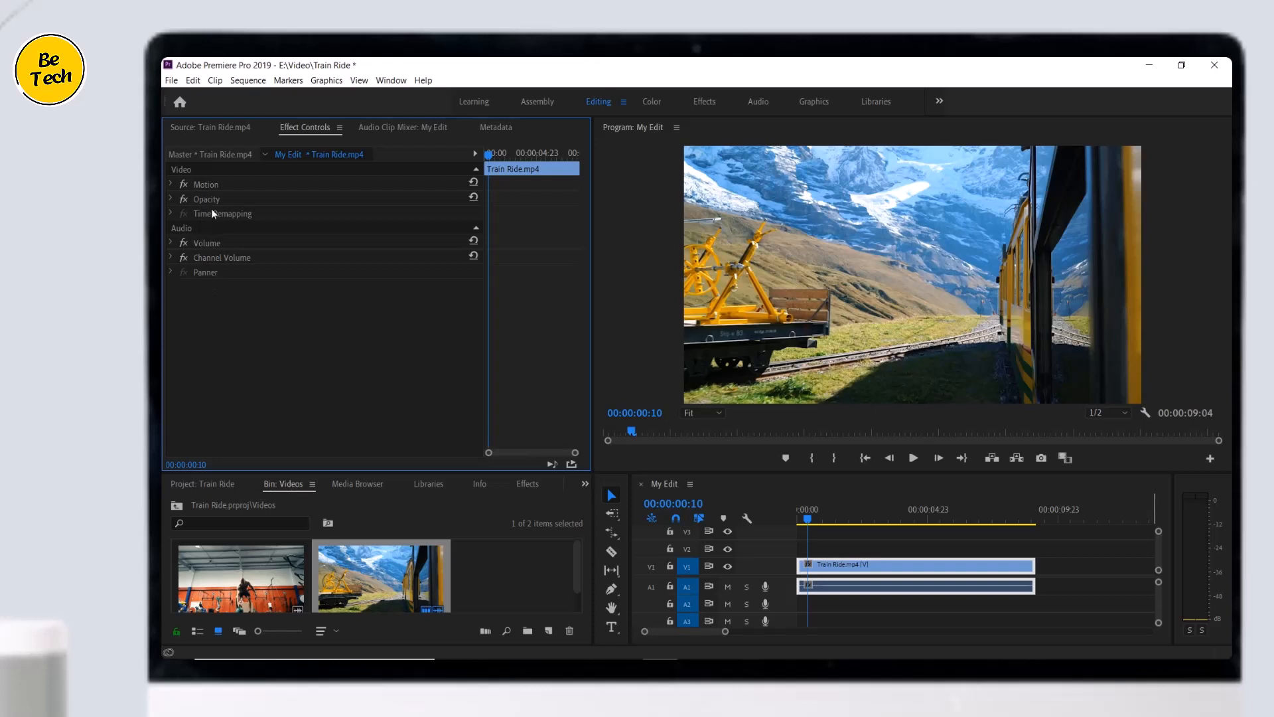
left_click(172, 185)
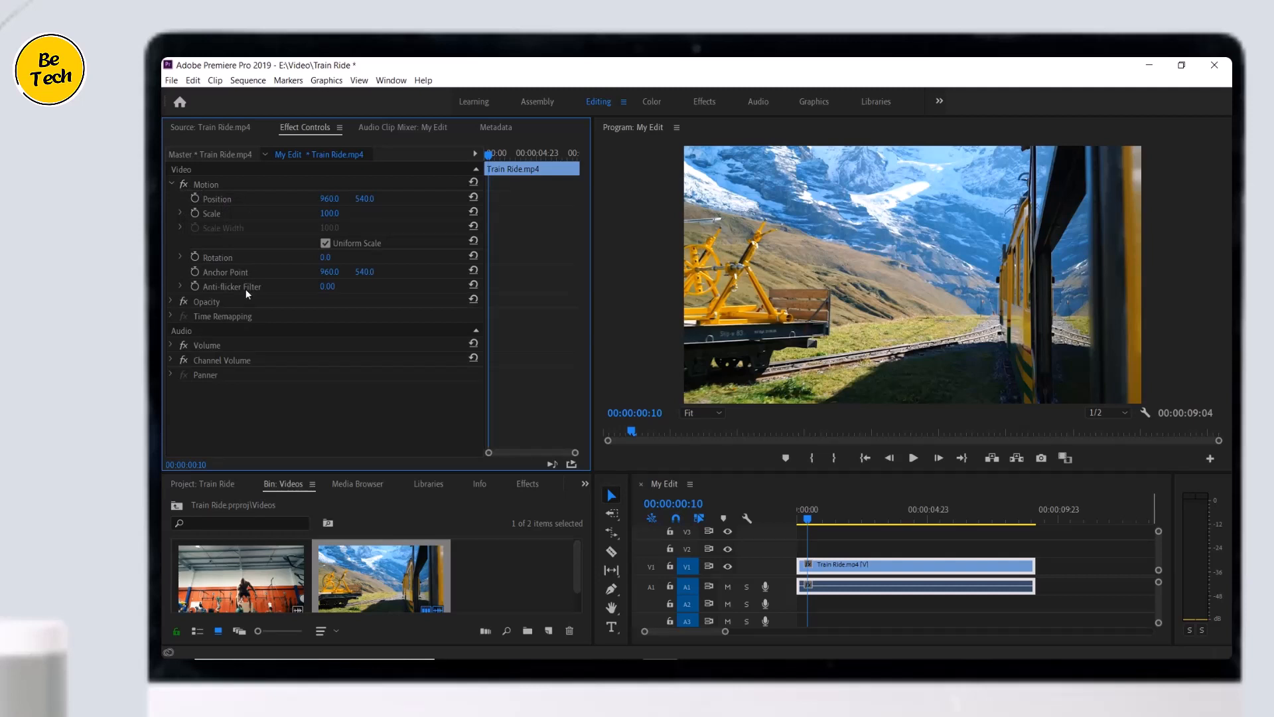
Step: Try moving the clip to Position 1134, 405, and reset its Position
left_click(246, 198)
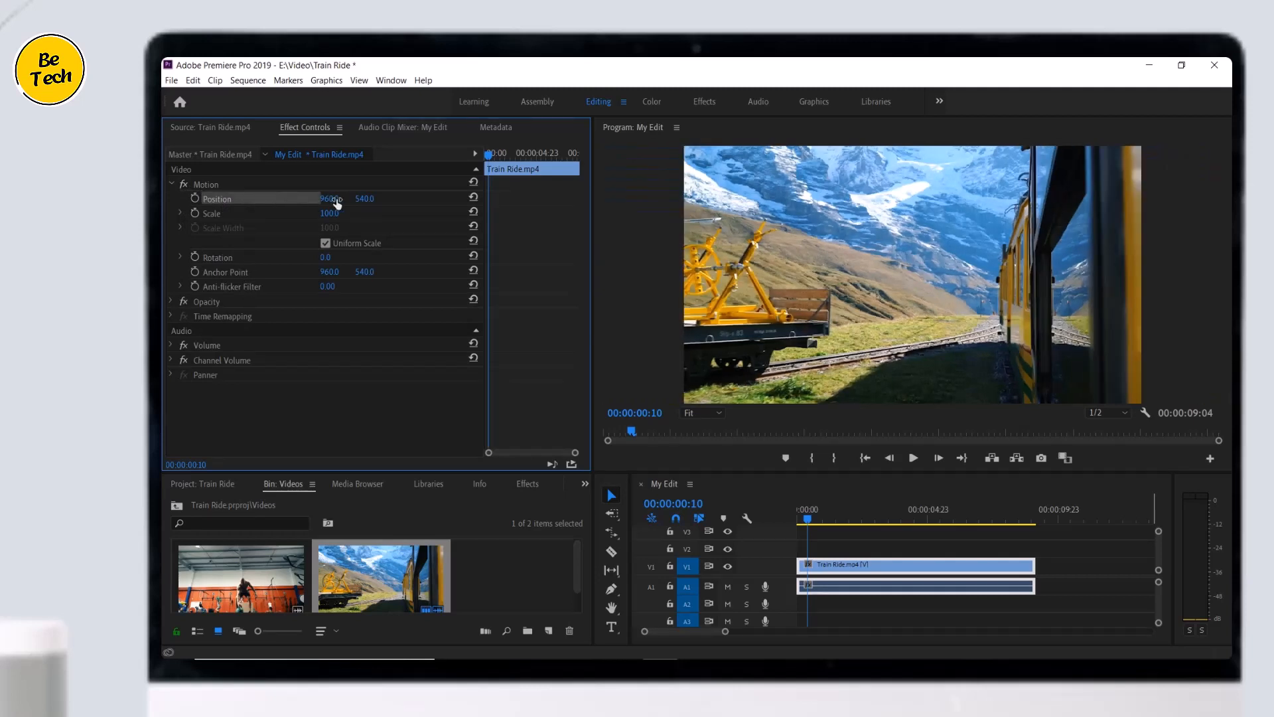
left_click_drag(318, 202, 447, 202)
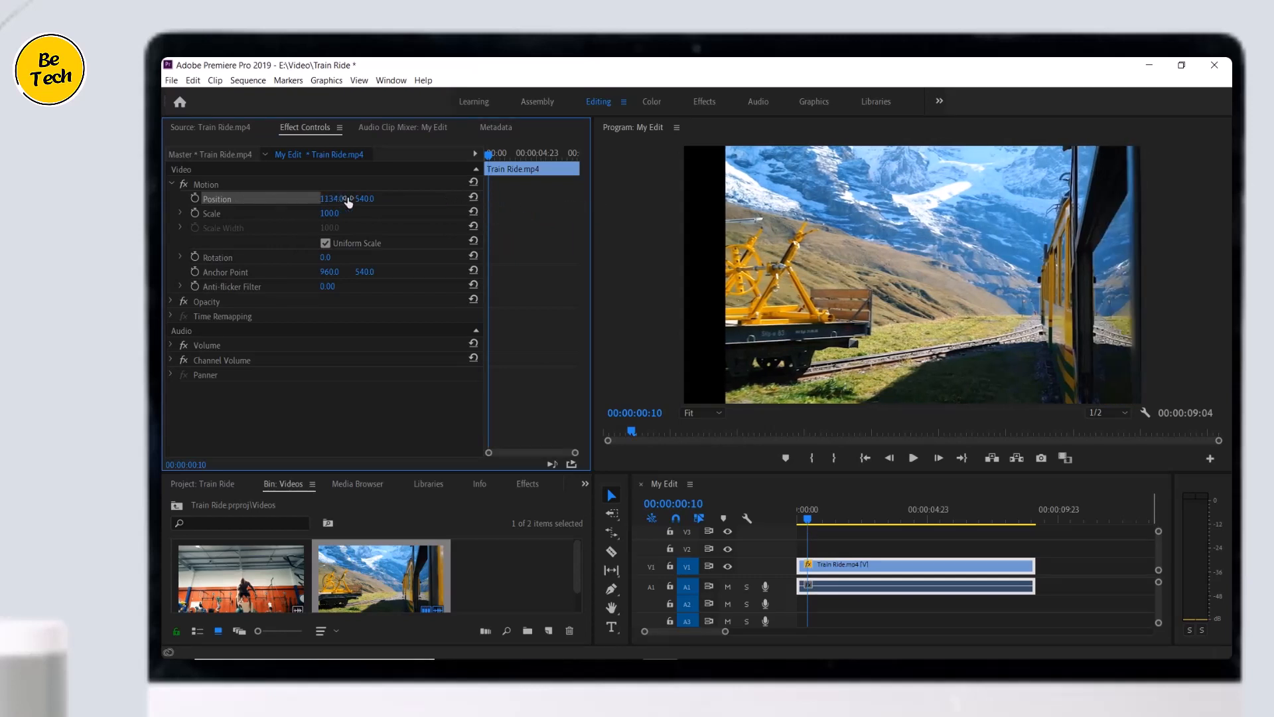
left_click_drag(365, 199, 280, 198)
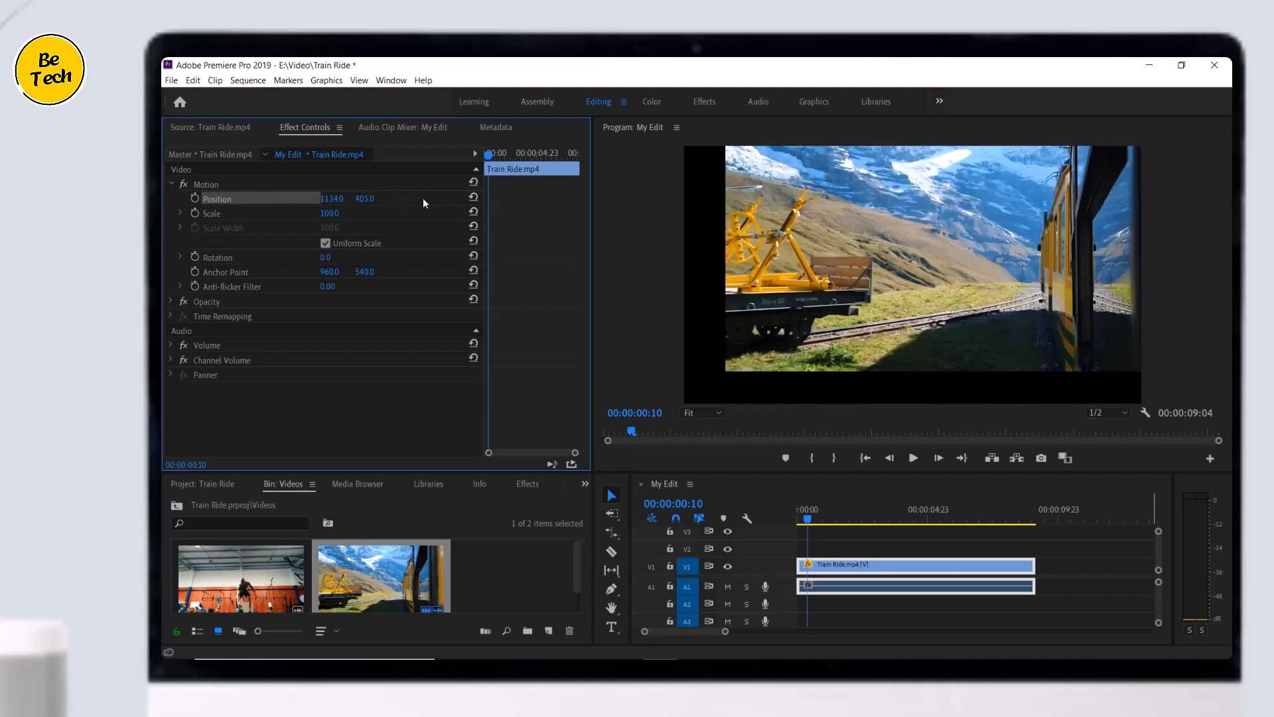
left_click(473, 197)
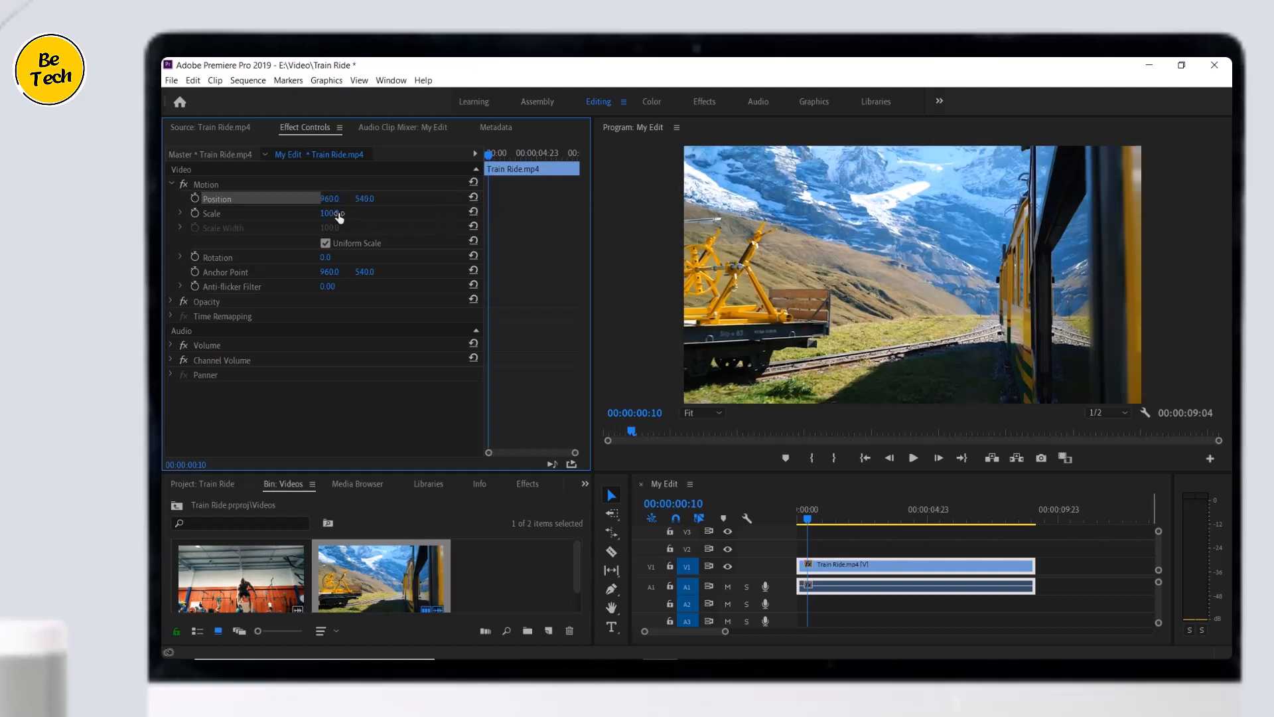
Step: Scale the clip down to 65 and rotate it to -32°
left_click(222, 215)
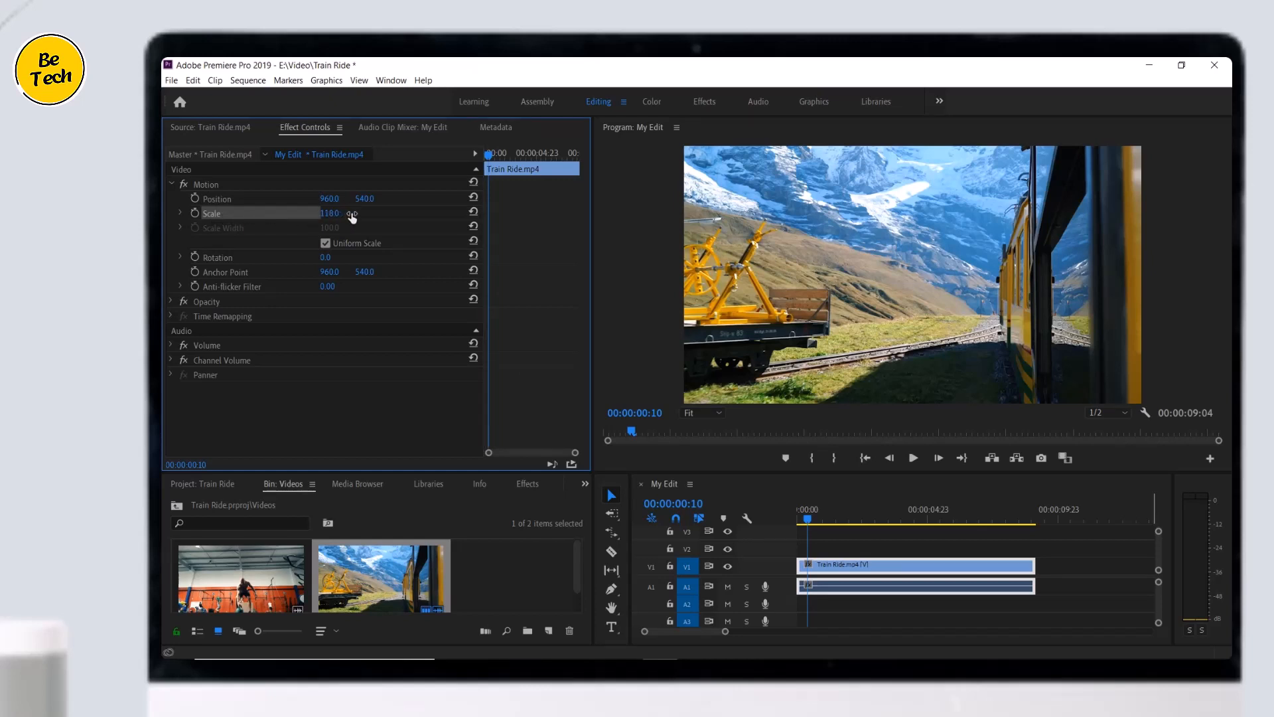
mouse_move(353, 218)
left_mouse_down()
mouse_move(447, 218)
mouse_move(297, 211)
mouse_move(341, 214)
left_mouse_up()
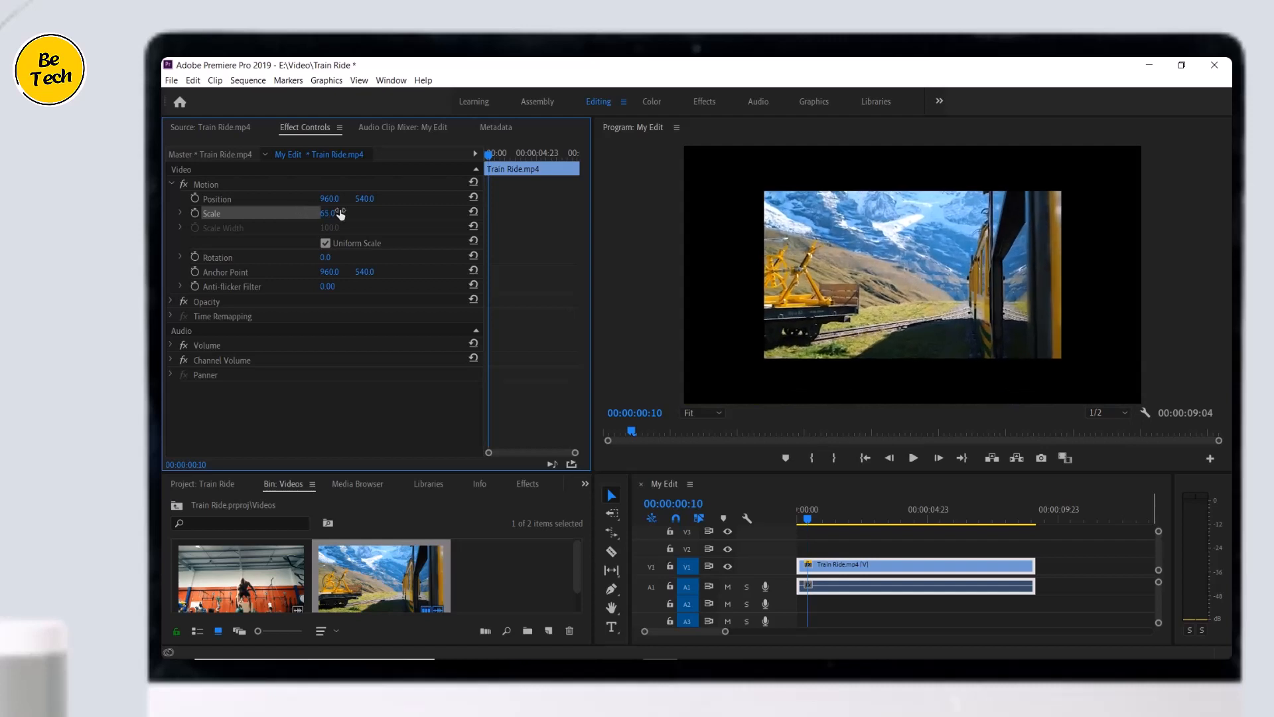
left_click(250, 258)
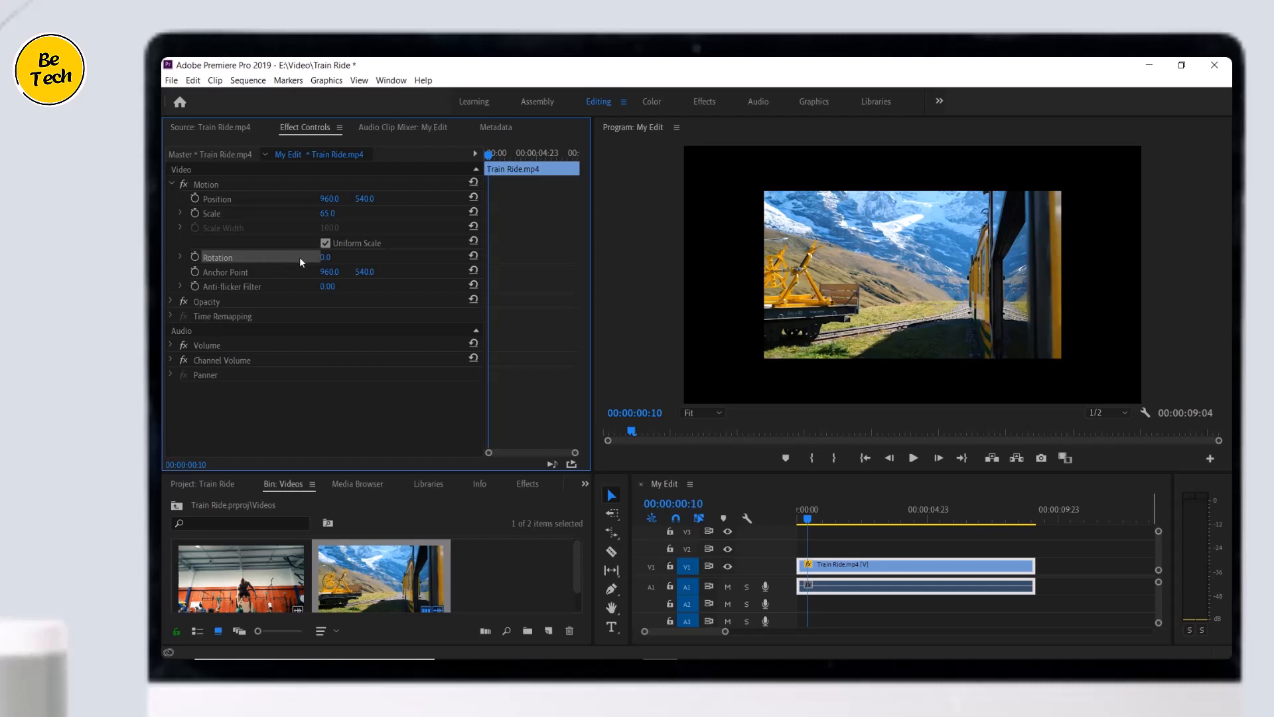
mouse_move(346, 257)
left_mouse_down()
mouse_move(364, 260)
mouse_move(313, 259)
mouse_move(345, 259)
left_mouse_up()
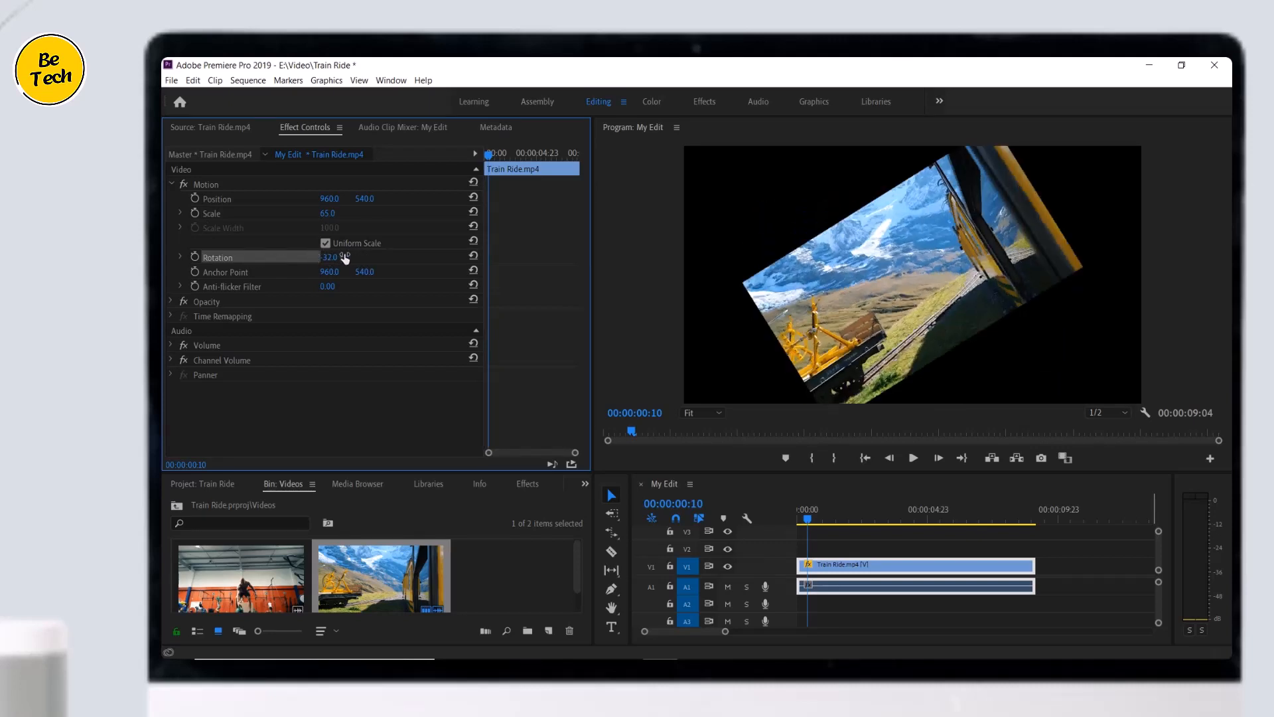
Step: Look at the Anchor Point setting and reset the clip's whole Motion effect to its defaults
left_click(239, 272)
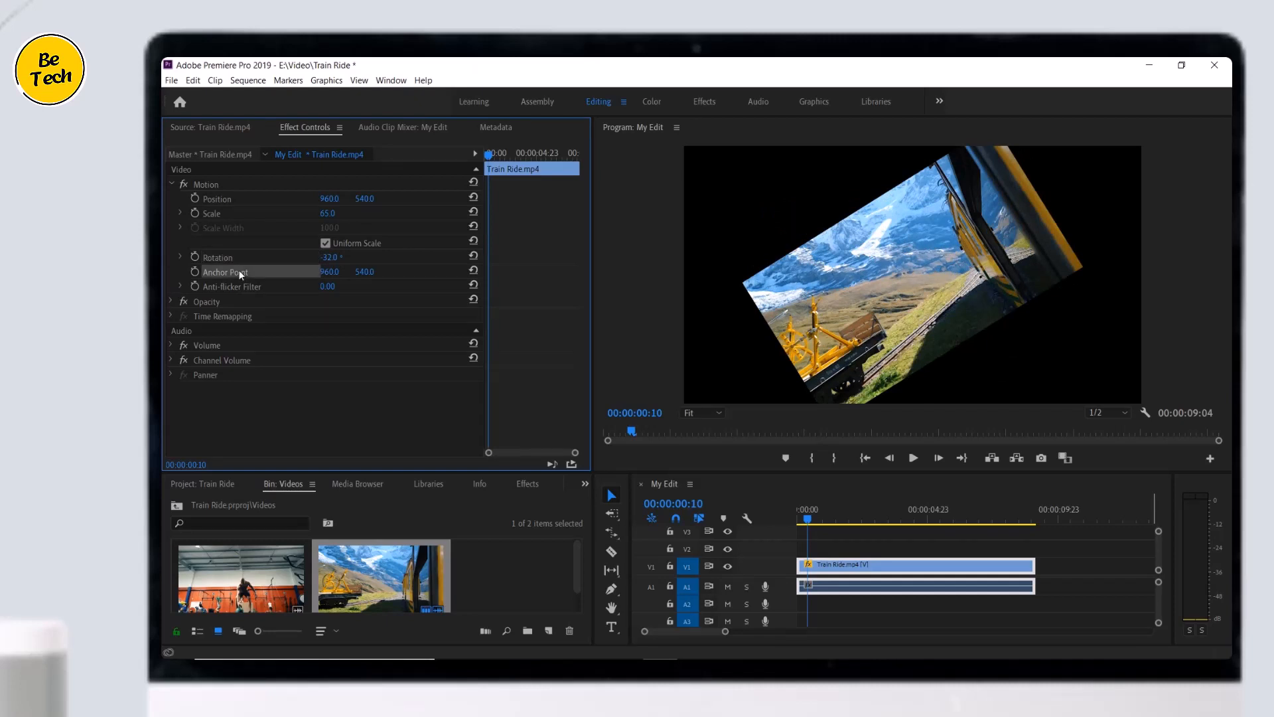
left_click(206, 185)
left_click(213, 184)
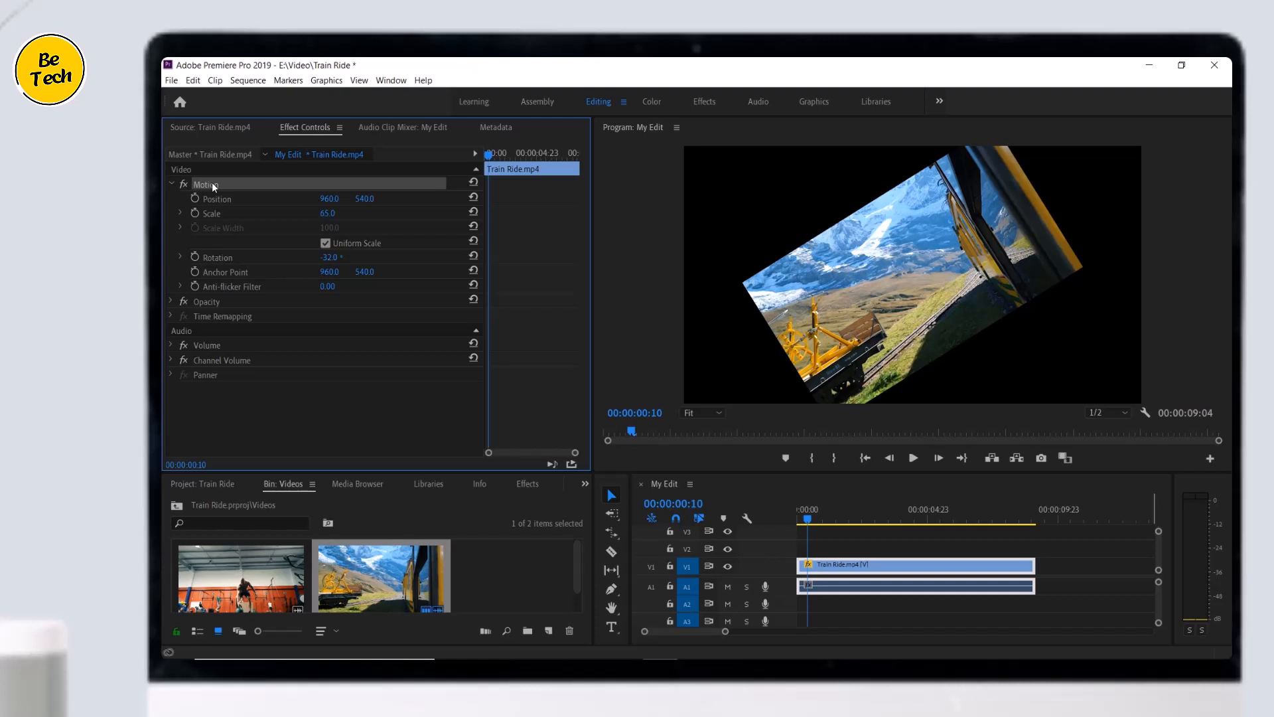
left_click(474, 182)
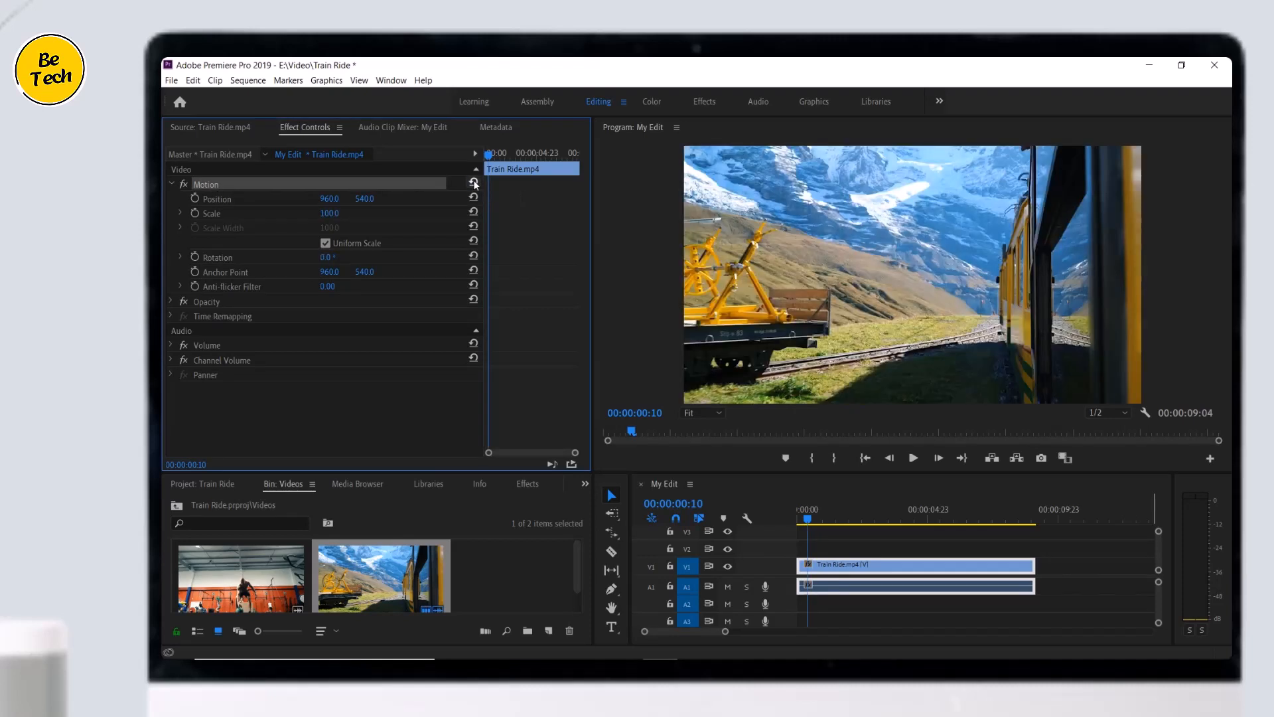
Step: Expand the clip's Opacity settings and vary the opacity at 00:00:00:10, finishing at 100%
left_click(172, 301)
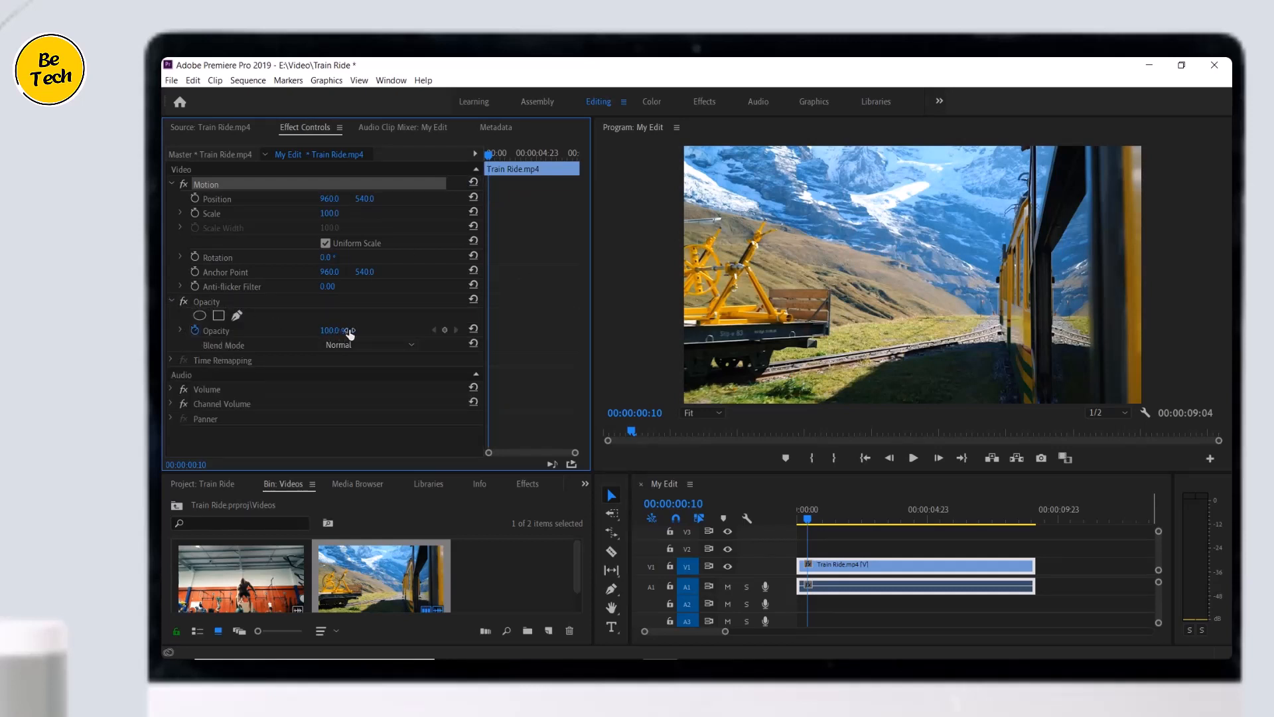
mouse_move(352, 334)
left_mouse_down()
mouse_move(301, 334)
mouse_move(351, 332)
left_mouse_up()
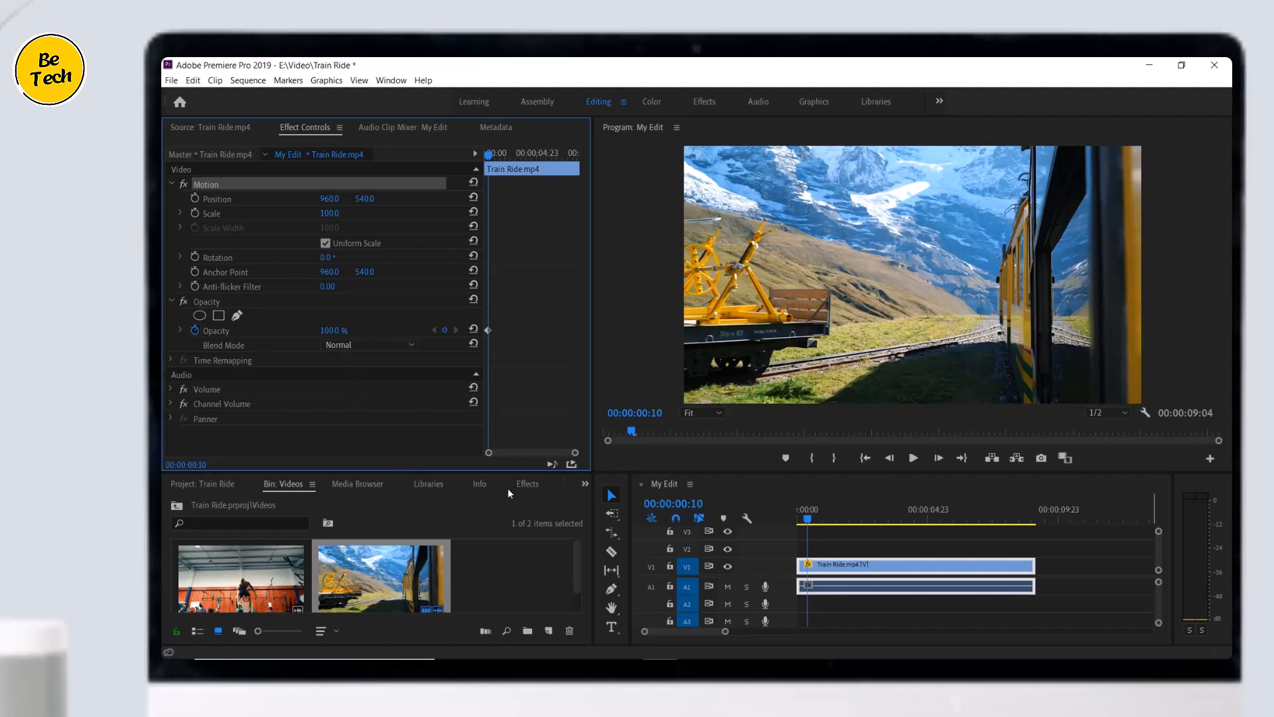
Step: Search the effects for "blur", apply Gaussian Blur to the Train Ride.mp4 clip on V1, and set its Blurriness to 47
left_click(526, 484)
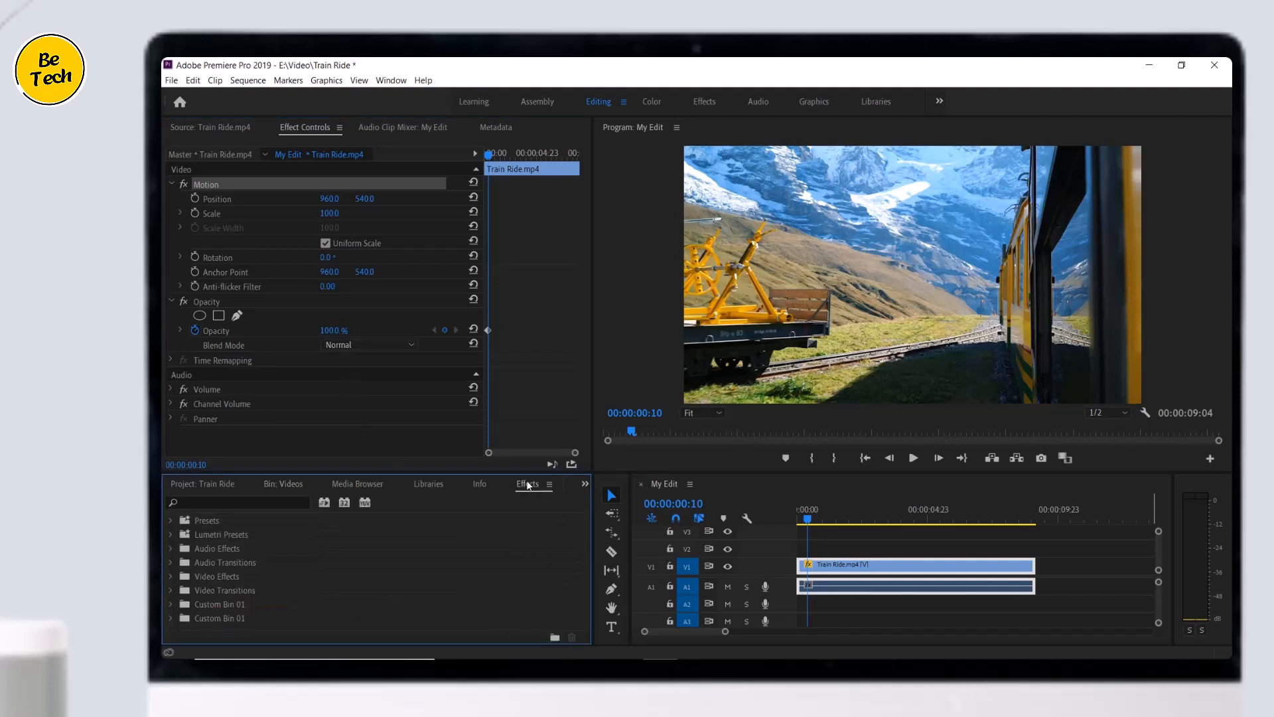
left_click(281, 502)
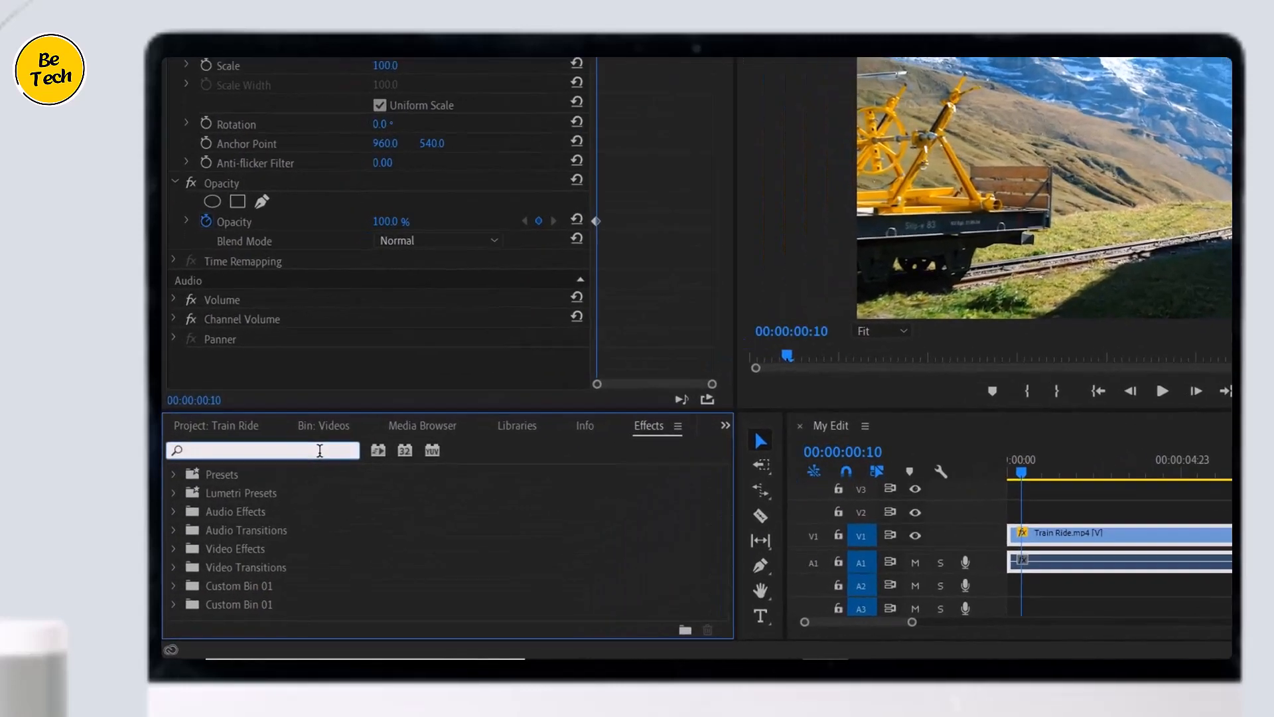
type("blur")
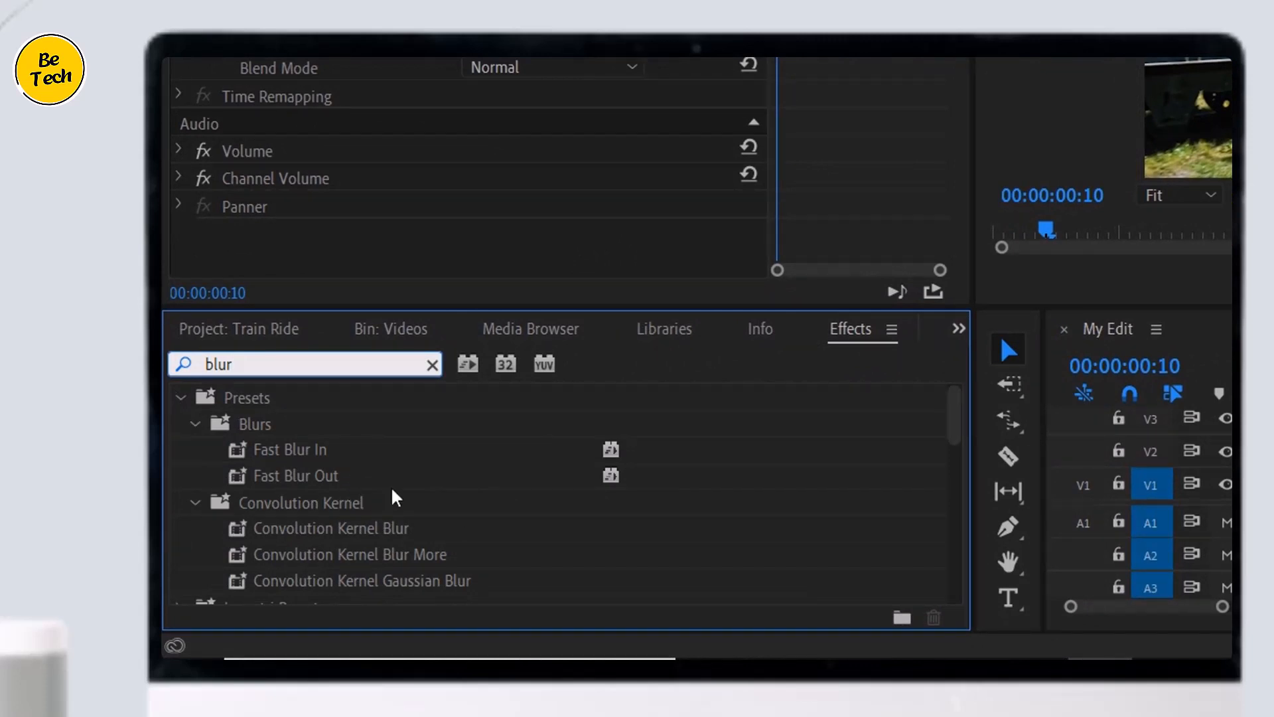
scroll(455, 495, "down", 5)
scroll(455, 495, "down", 2)
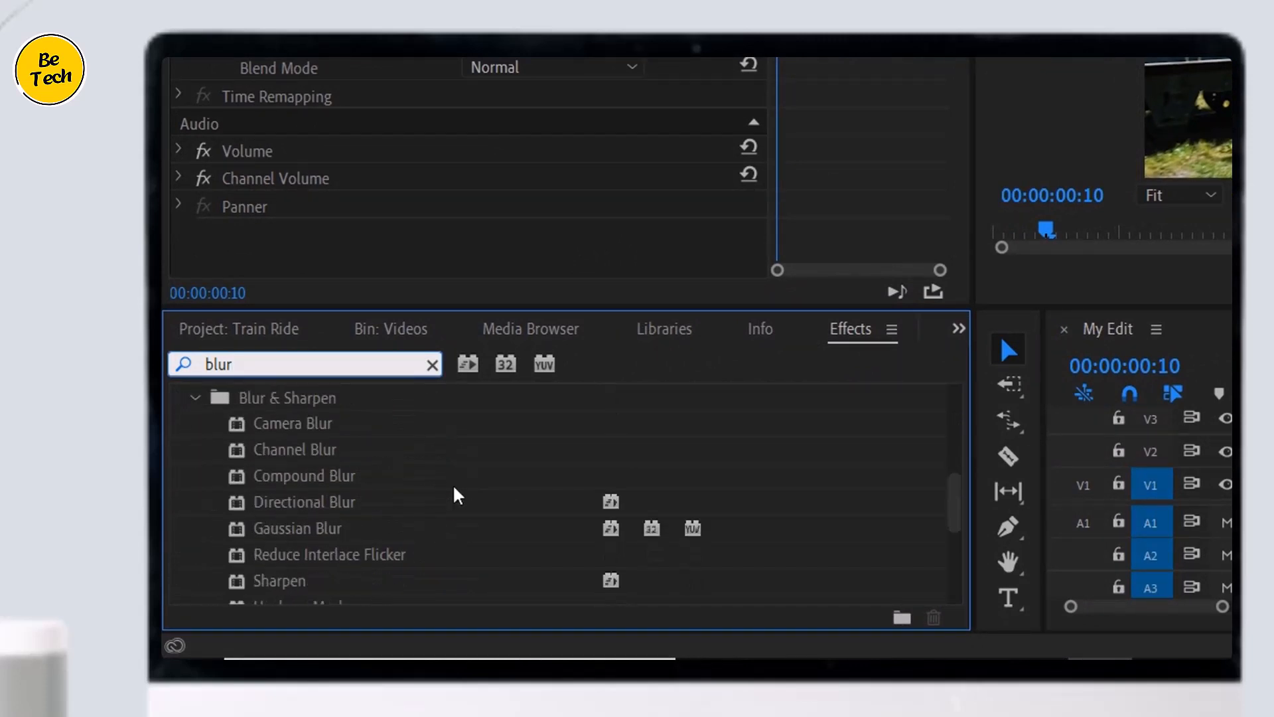
scroll(455, 495, "down", 2)
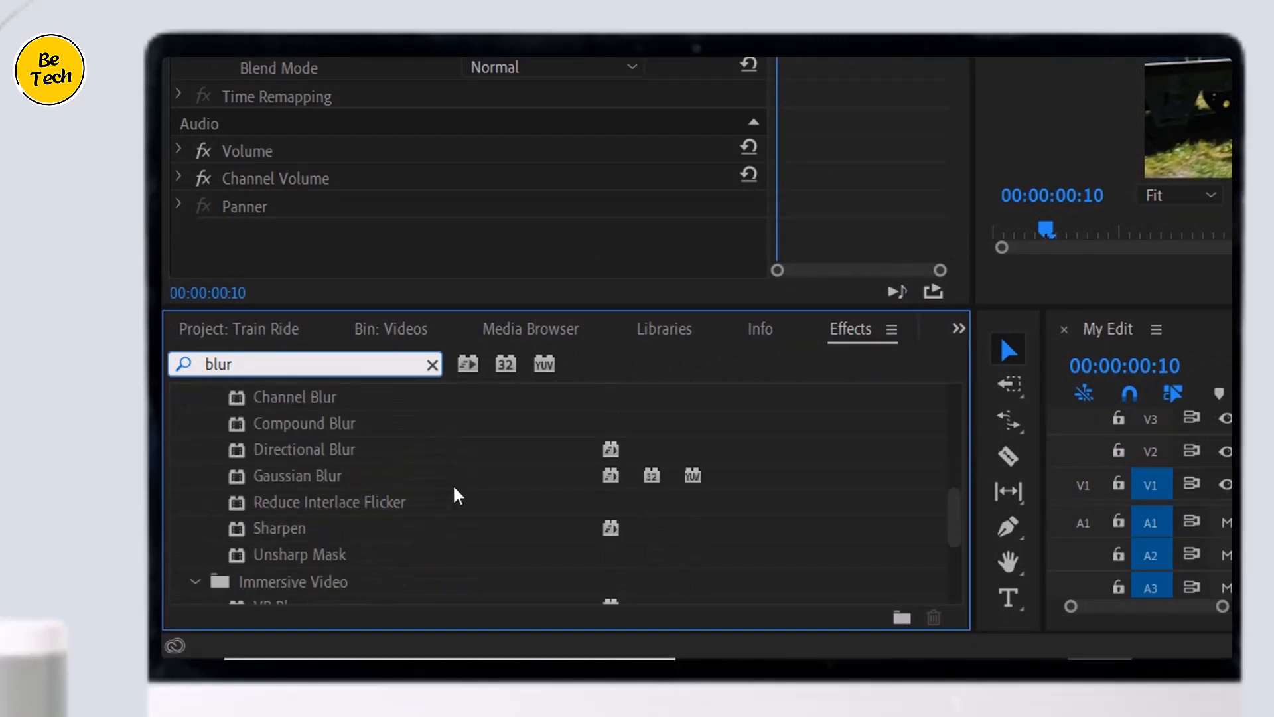
left_click(290, 479)
left_click_drag(290, 479, 835, 565)
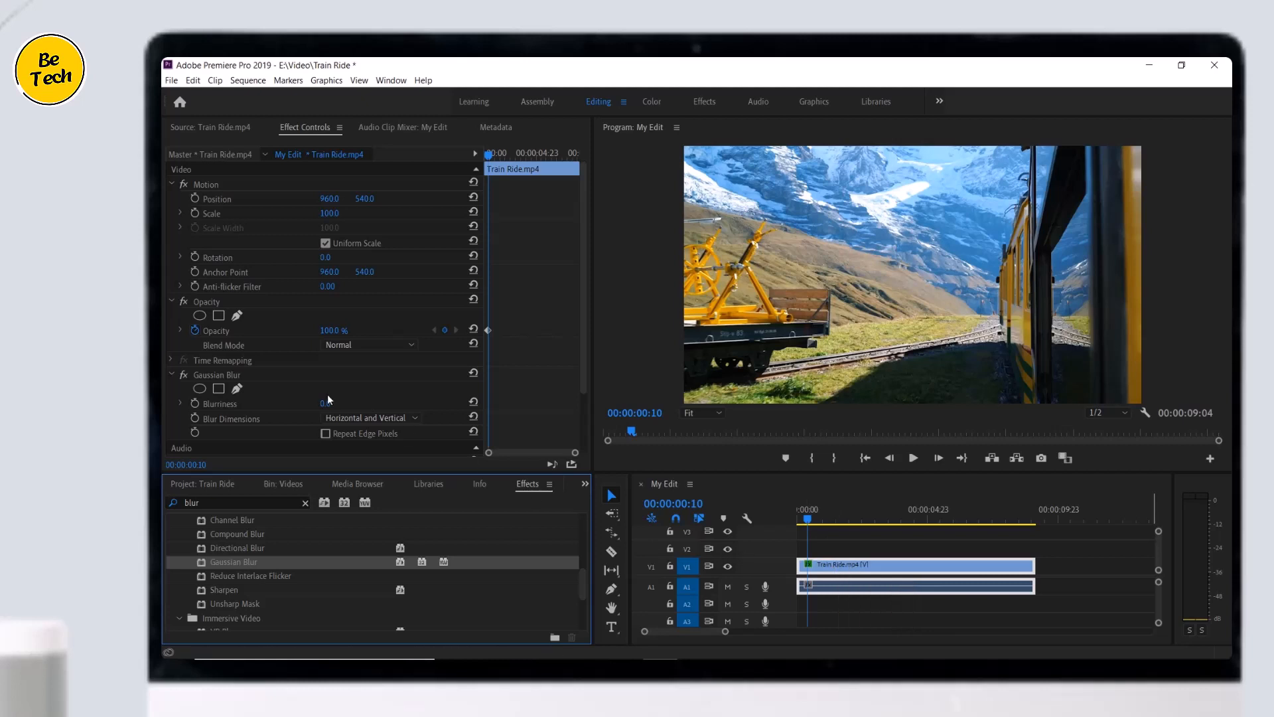
left_click(234, 376)
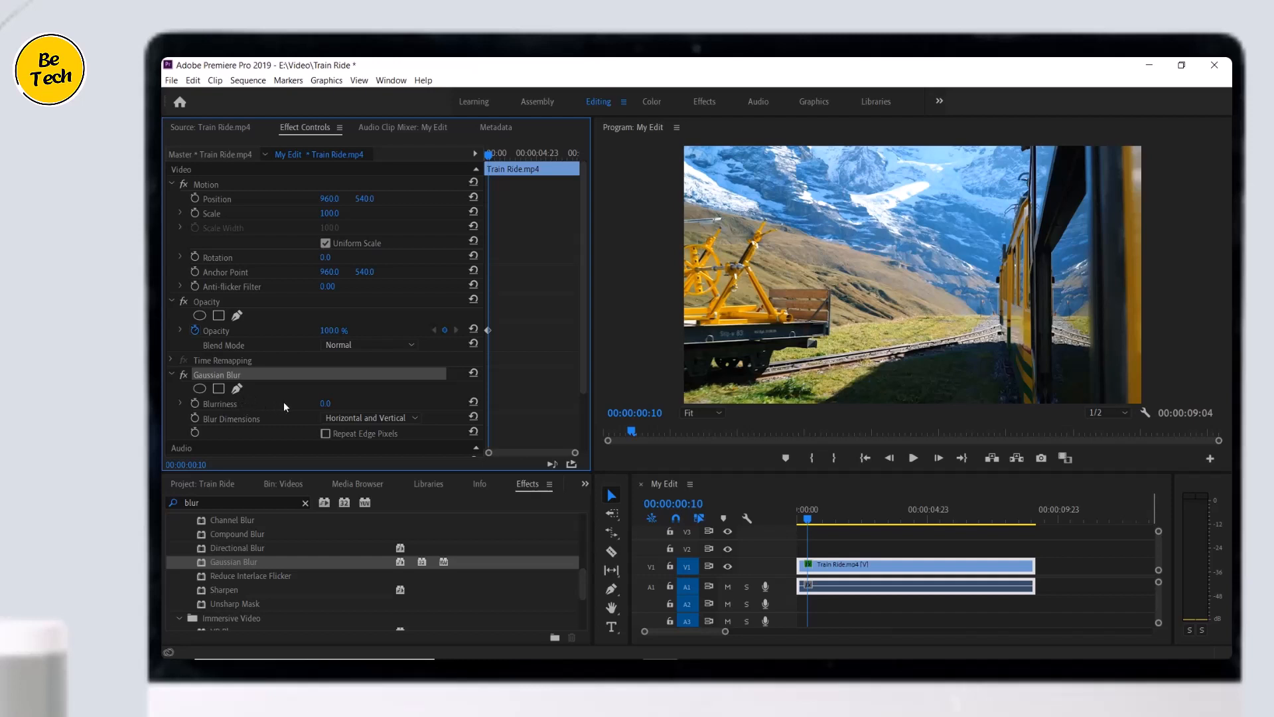
mouse_move(322, 406)
left_mouse_down()
mouse_move(419, 404)
mouse_move(310, 406)
mouse_move(339, 405)
left_mouse_up()
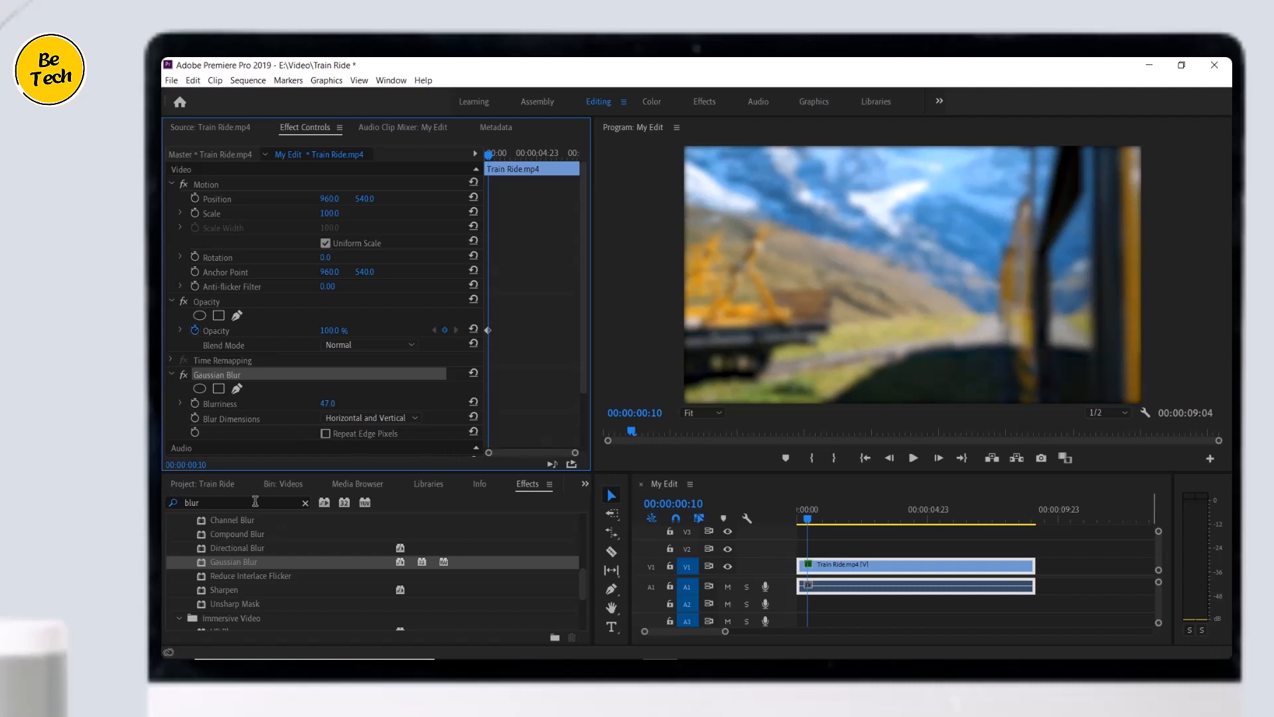
Step: Search the effects for "roughen edges" and apply Roughen Edges to the Train Ride.mp4 clip on V1
left_click(276, 503)
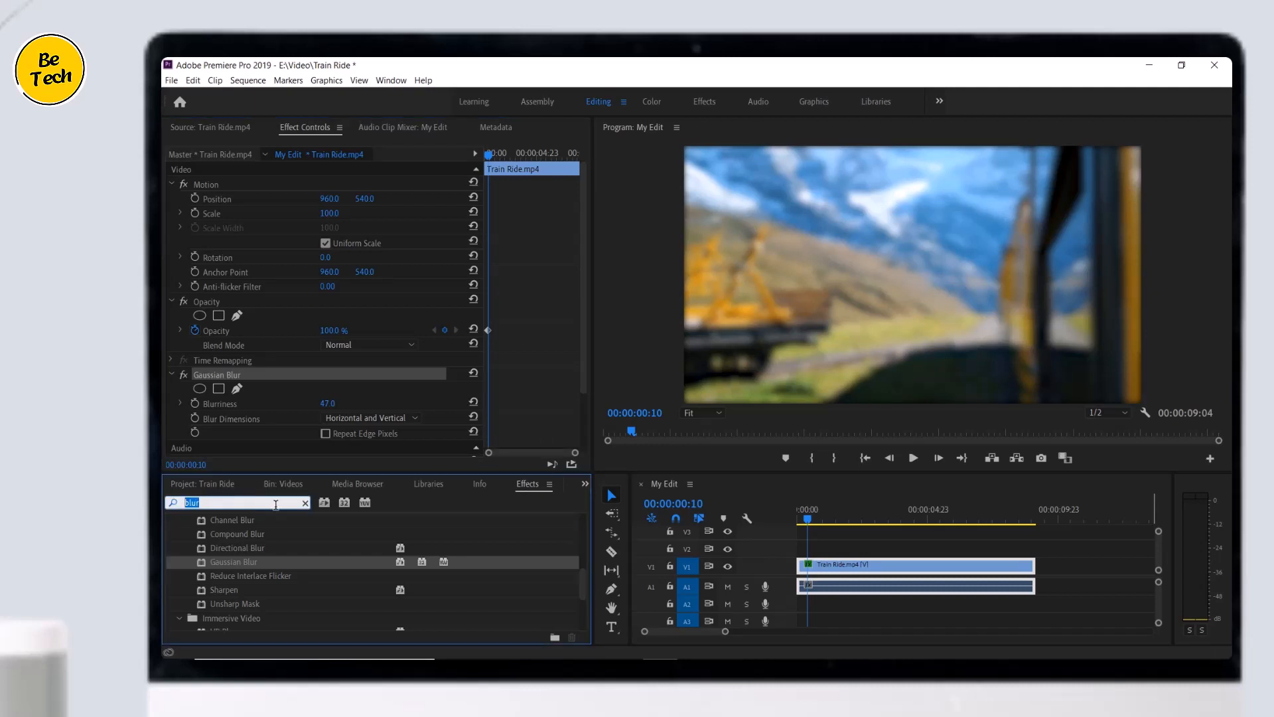
key("BackSpace")
type("rough")
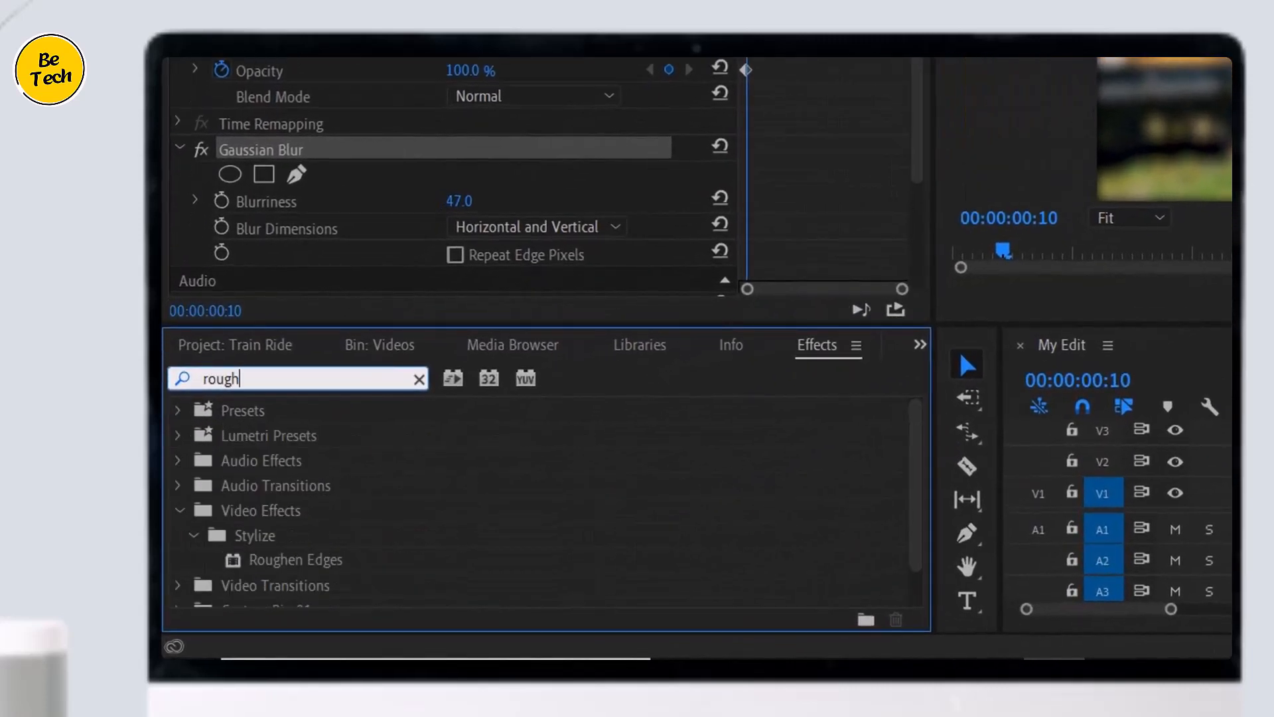
type("en edges")
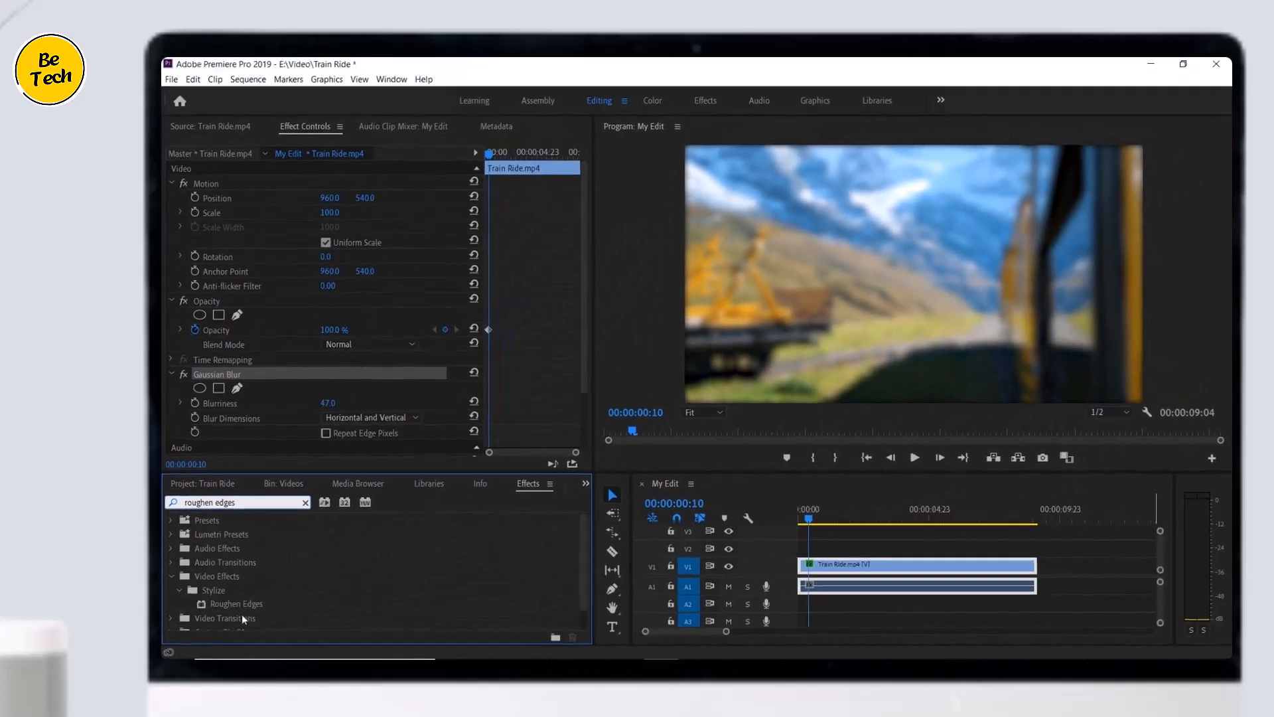
left_click(317, 561)
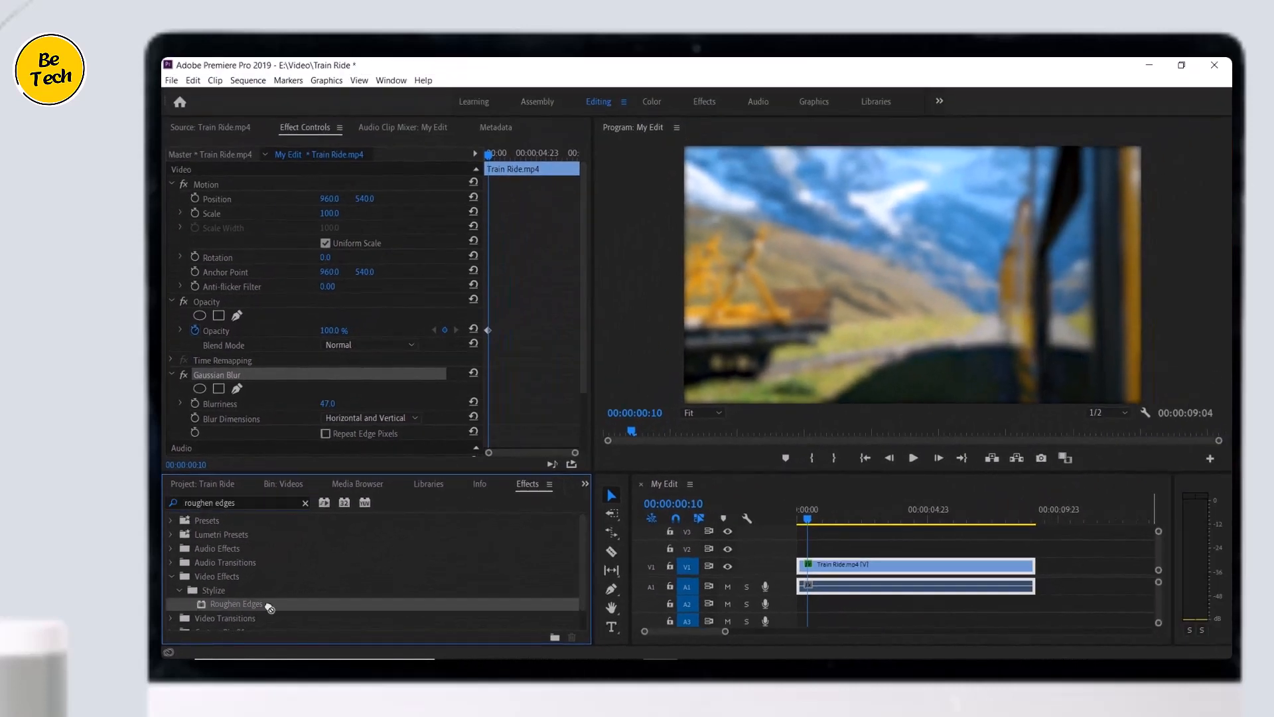
left_click_drag(248, 604, 864, 570)
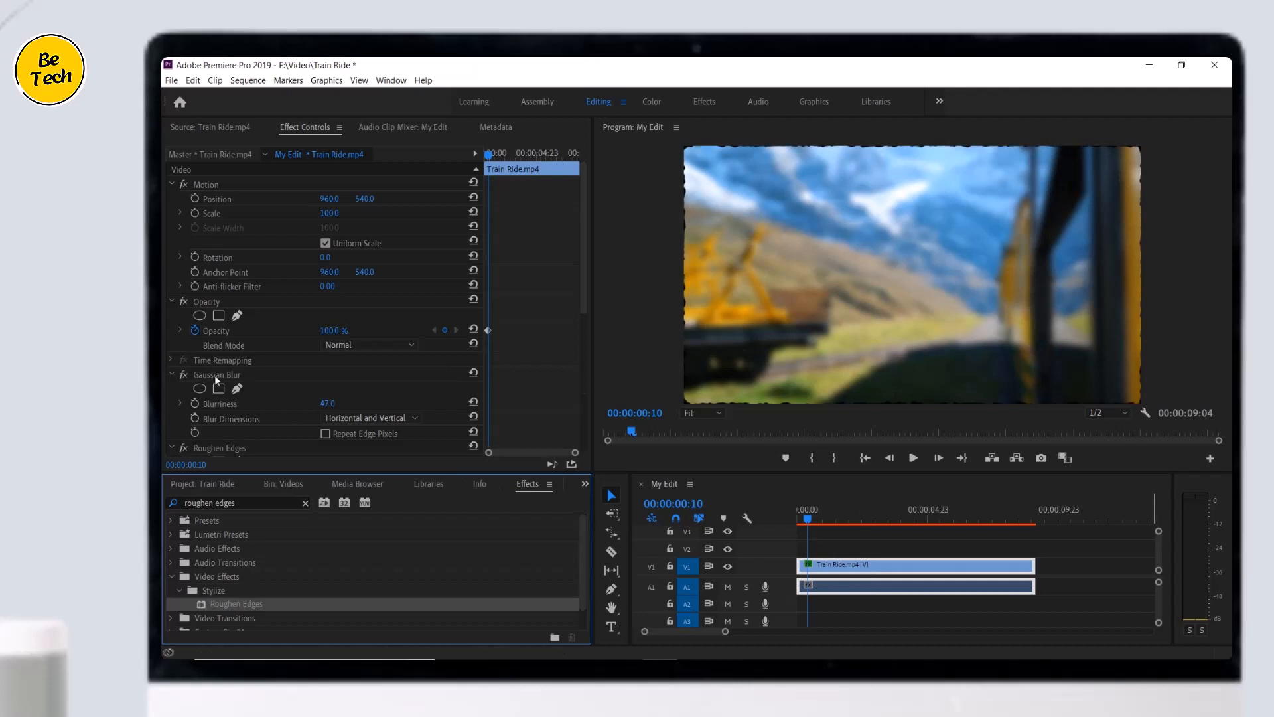
Step: Collapse the Gaussian Blur settings and set the Roughen Edges Border to 442 and its Scale to 173
left_click(171, 374)
left_click(233, 389)
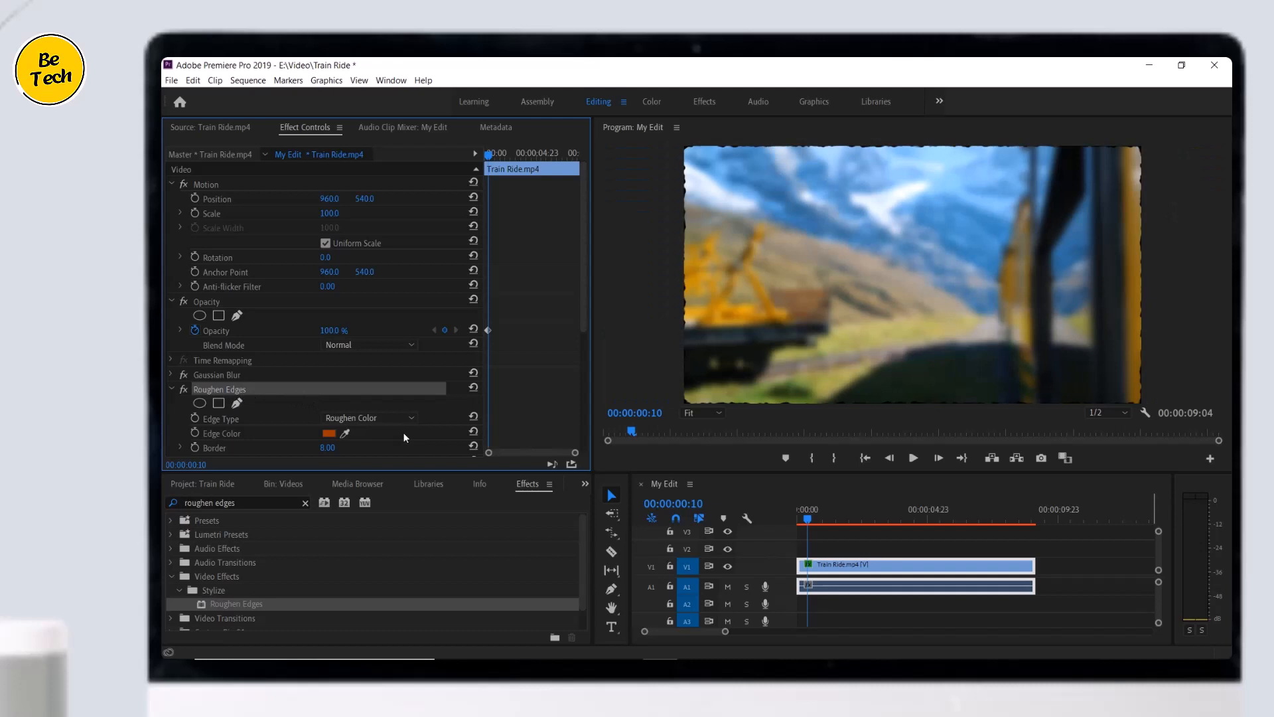
scroll(363, 396, "down", 3)
left_click_drag(357, 394, 385, 395)
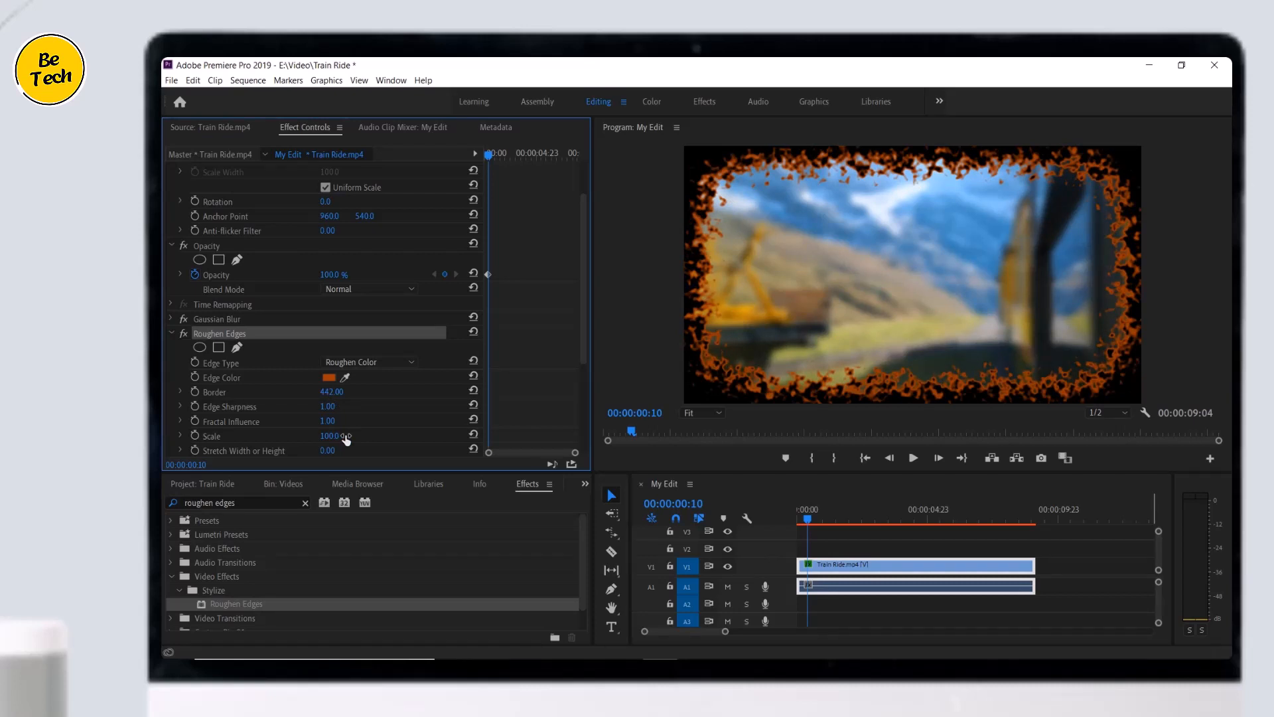
left_click_drag(345, 436, 394, 436)
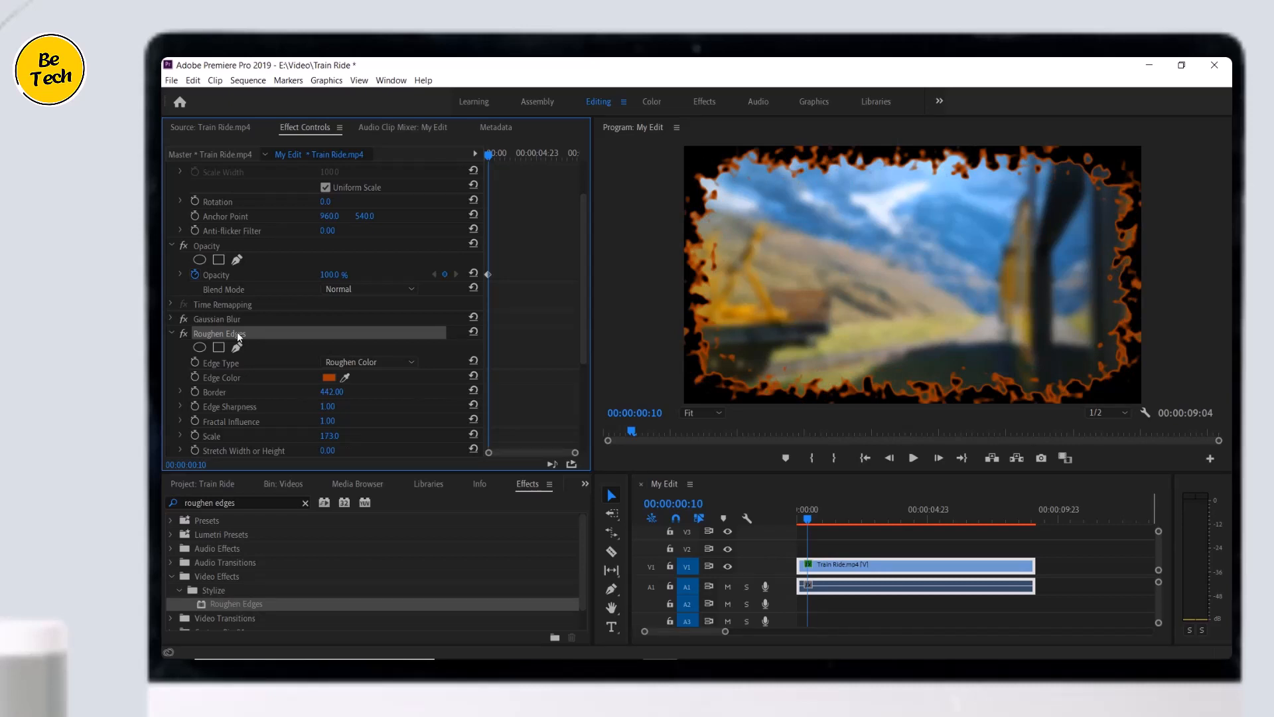
Step: Collapse the Roughen Edges settings and reorder the clip's effects so Gaussian Blur comes after Roughen Edges
left_click(237, 332)
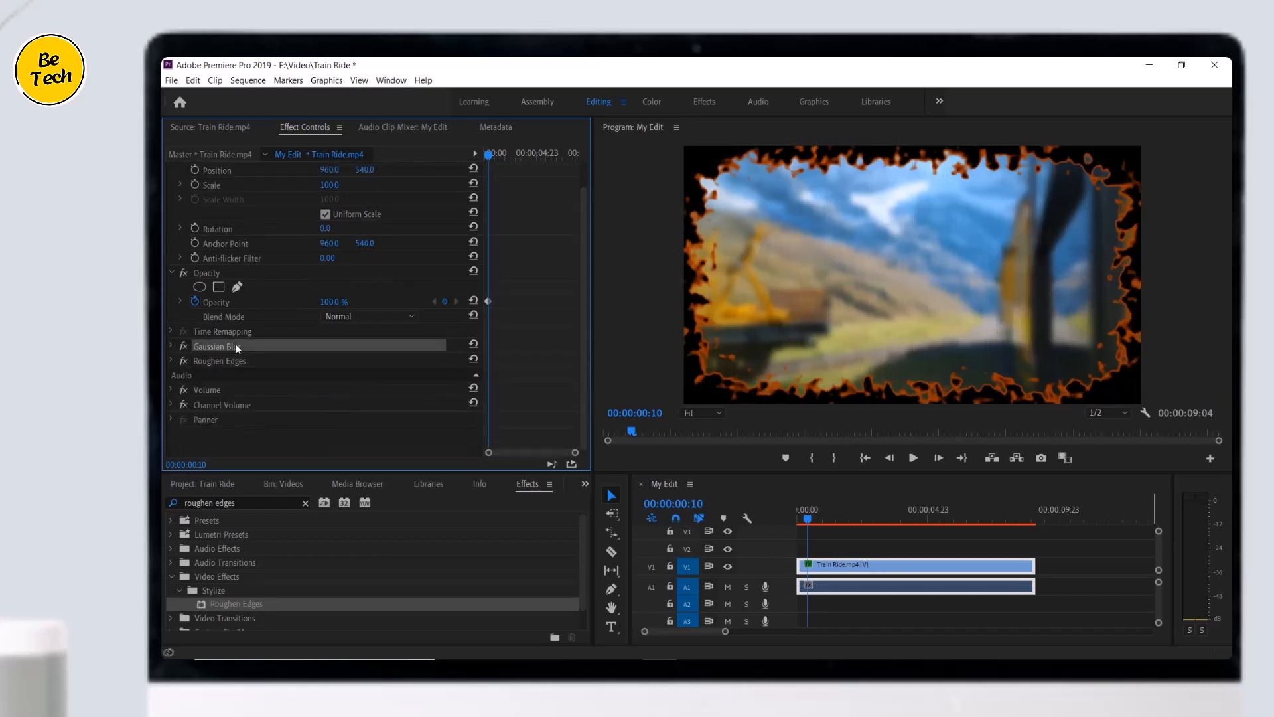
left_click_drag(236, 346, 241, 372)
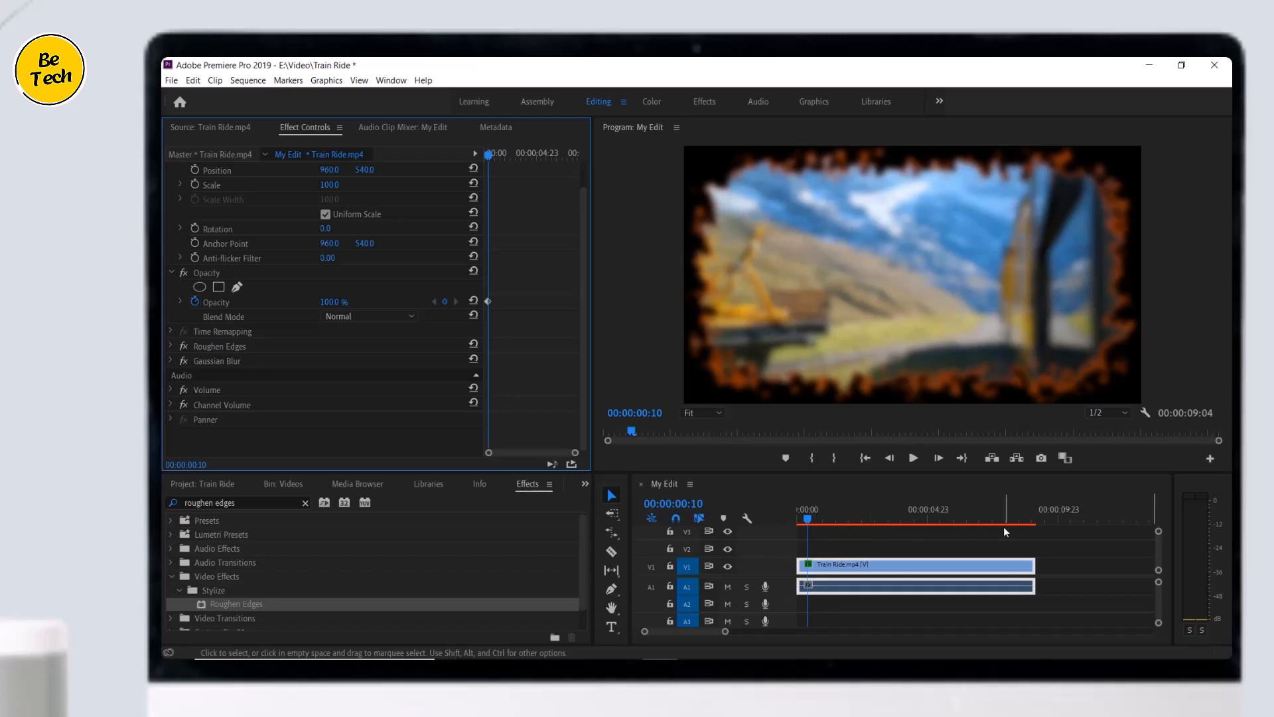
Step: Play the My Edit sequence from 00:00:00:10, stop at 00:00:03:13, and render the effects for preview
left_click(915, 458)
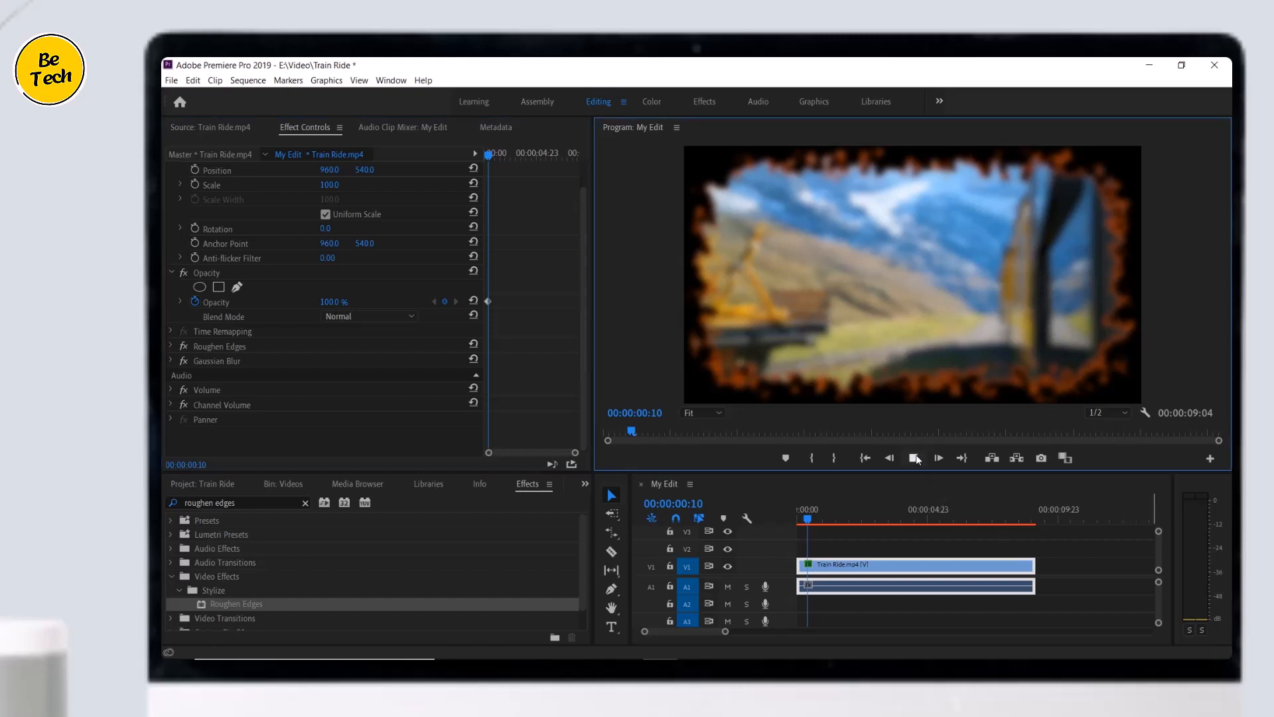
left_click(914, 458)
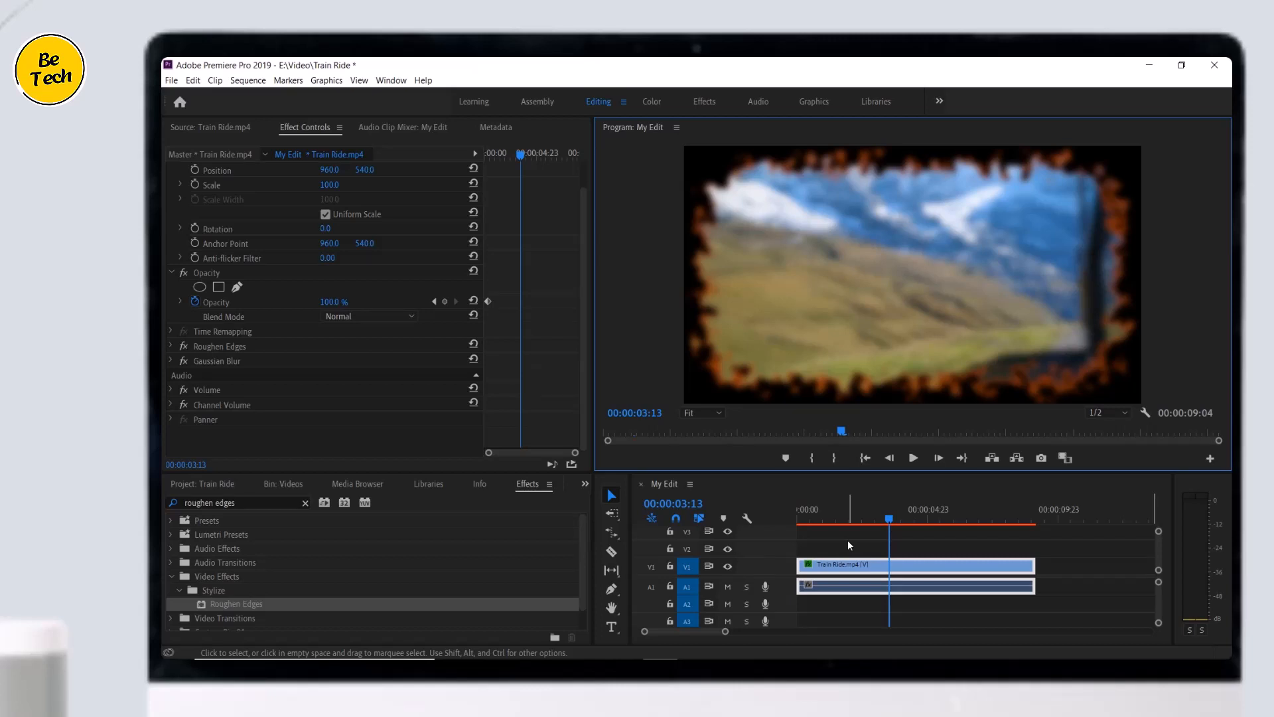
key("Return")
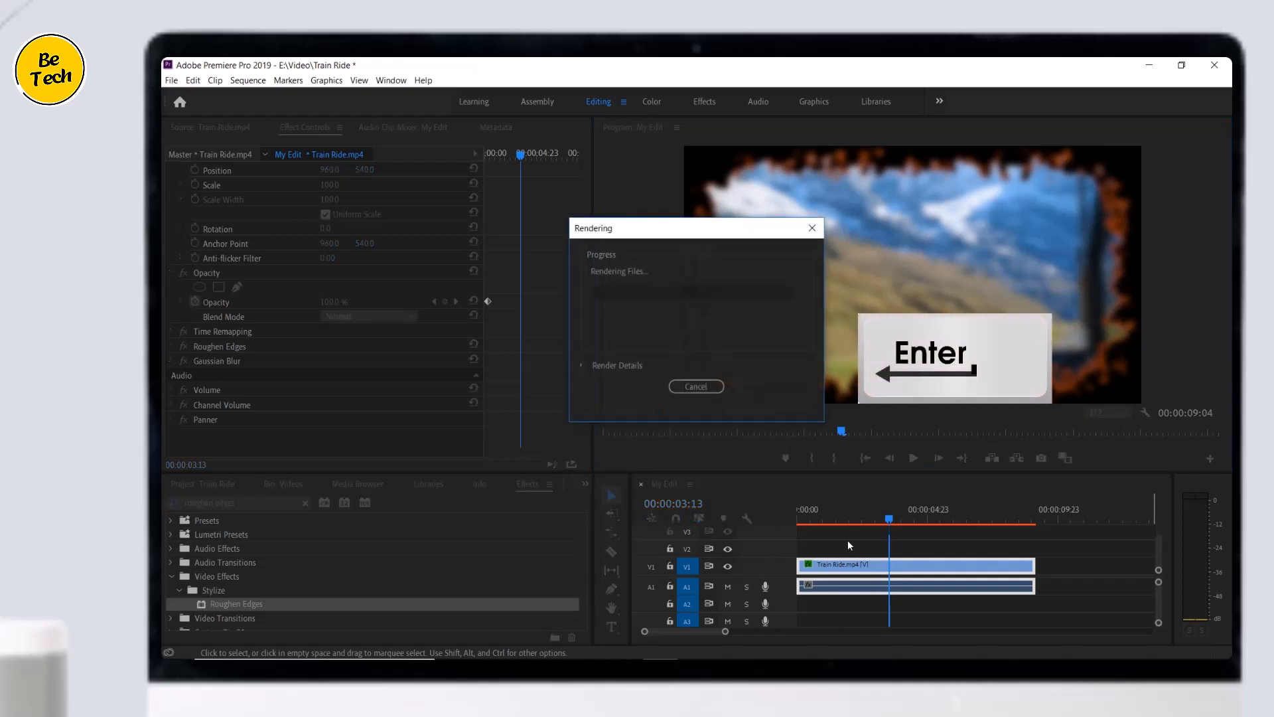
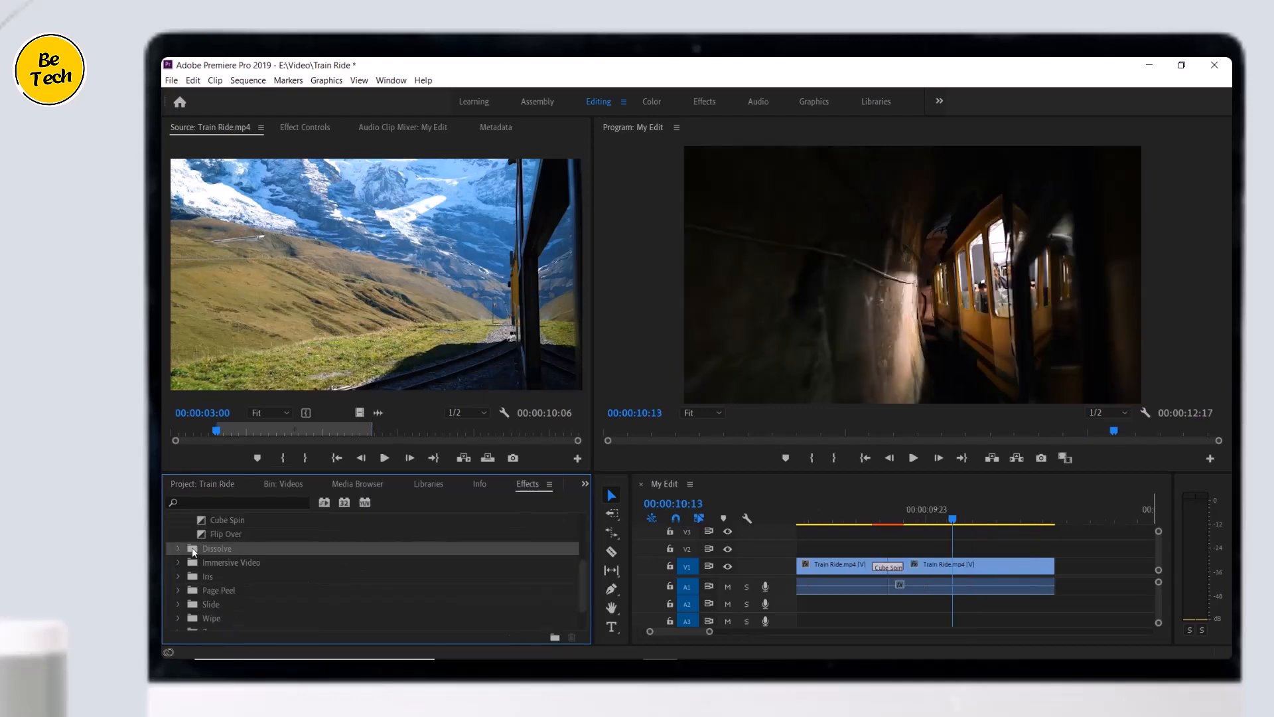
Step: Apply the default Cross Dissolve transition at the cut between the two Train Ride.mp4 clips on V1
left_click(177, 547)
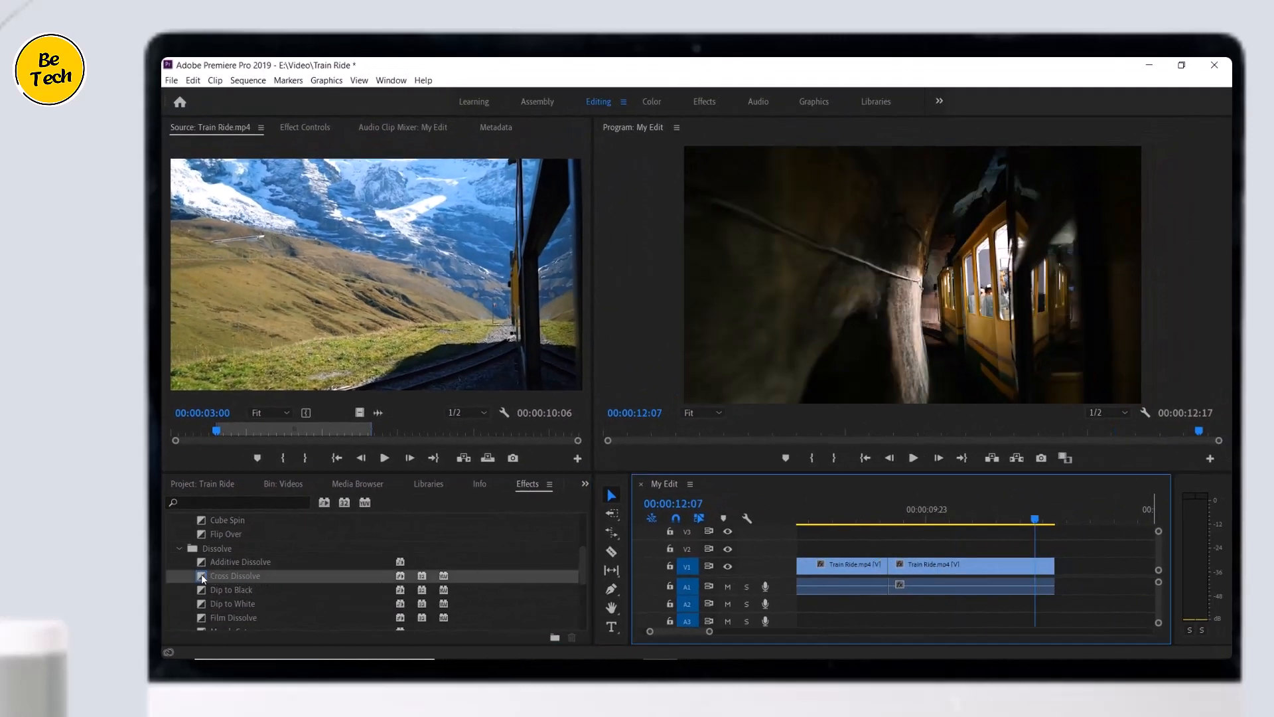
left_click(203, 575)
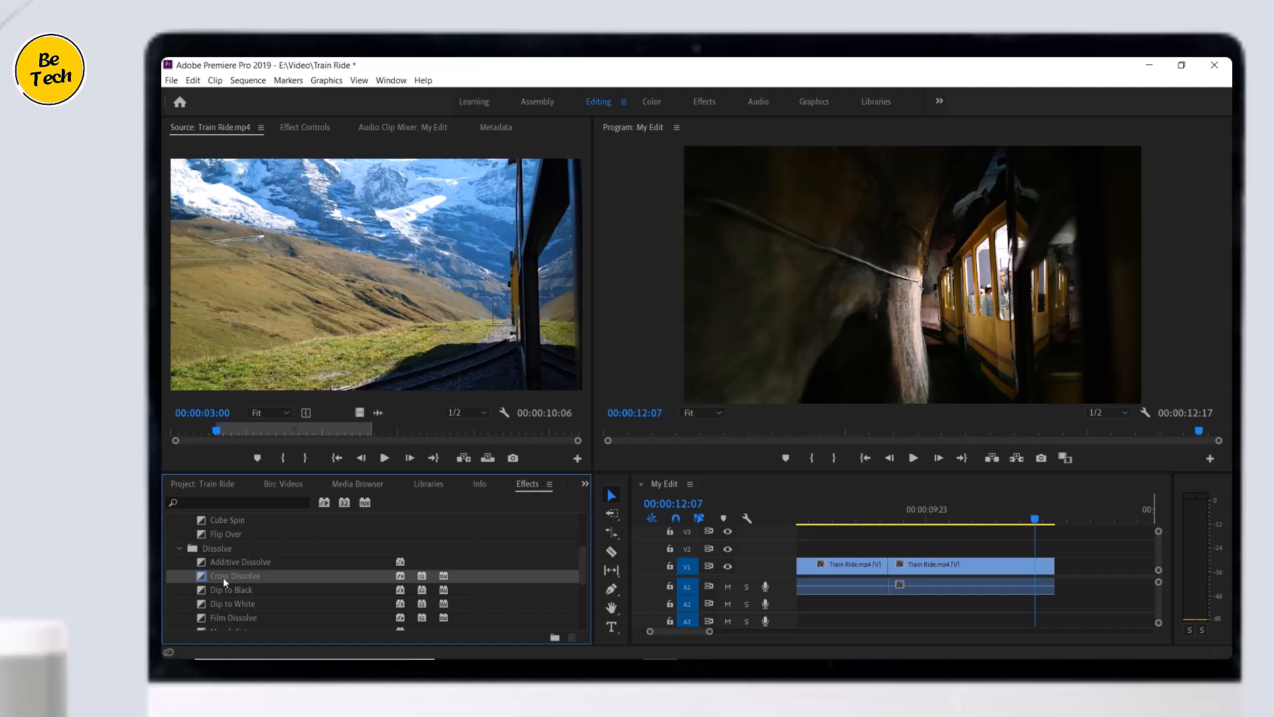
left_click_drag(223, 577, 891, 566)
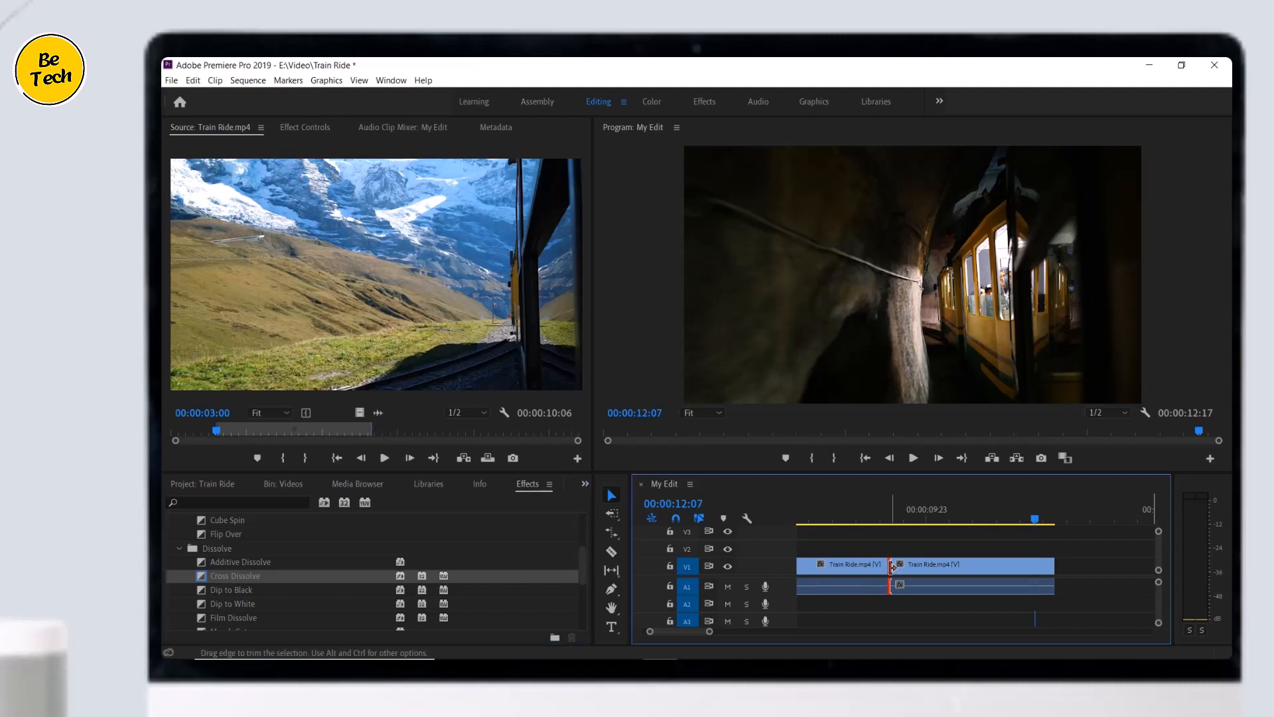
left_click(891, 566)
key("ctrl+d")
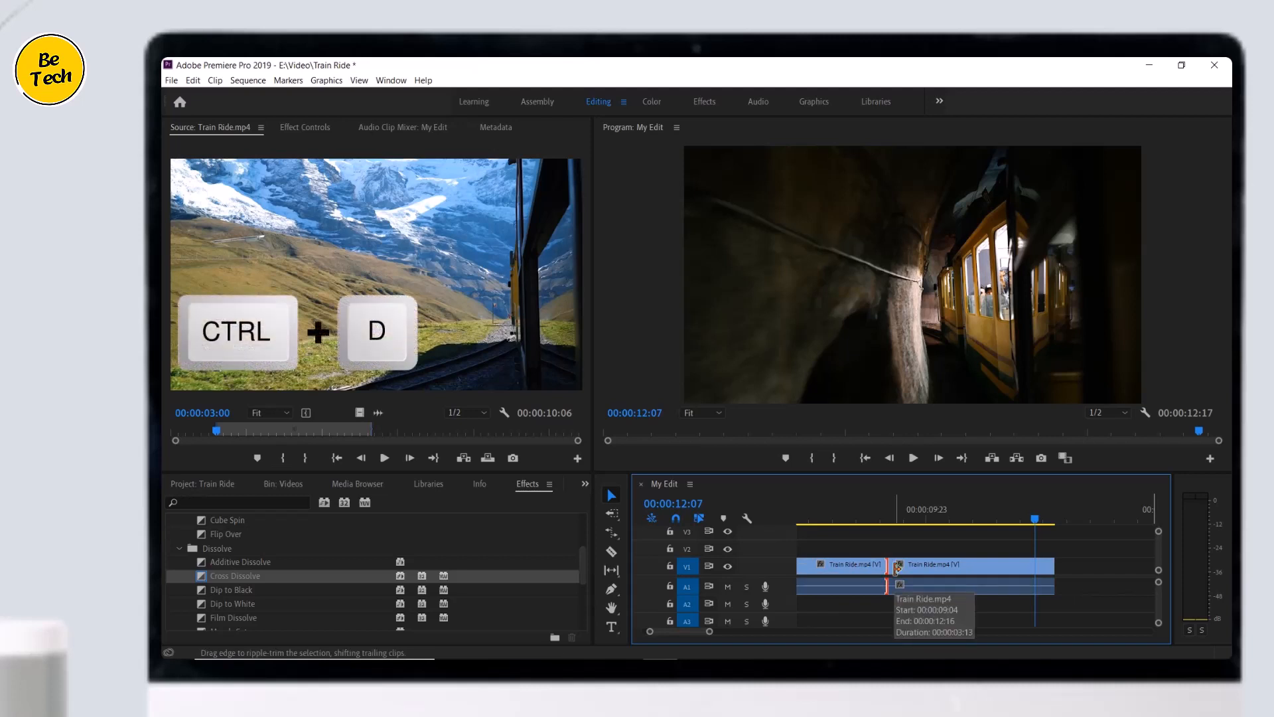
key("ctrl+d")
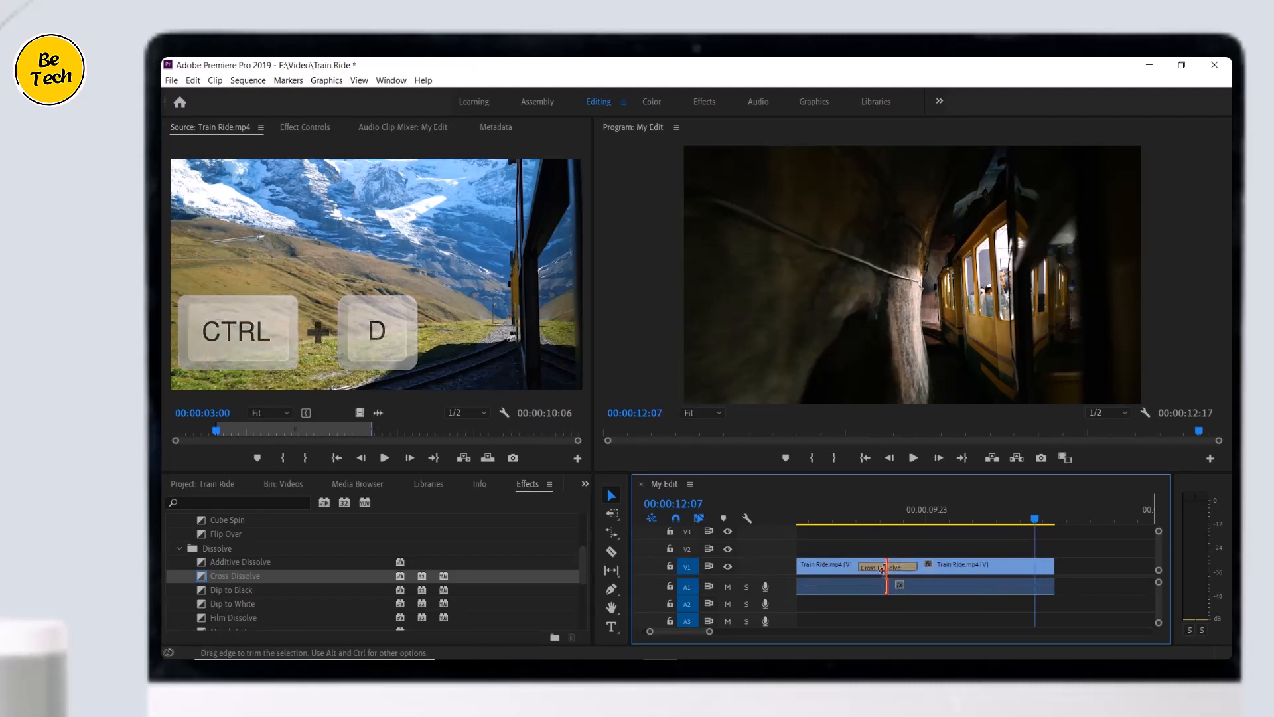
Step: Play back the cut from just before the Cross Dissolve, twice, to review the transition
left_click(867, 573)
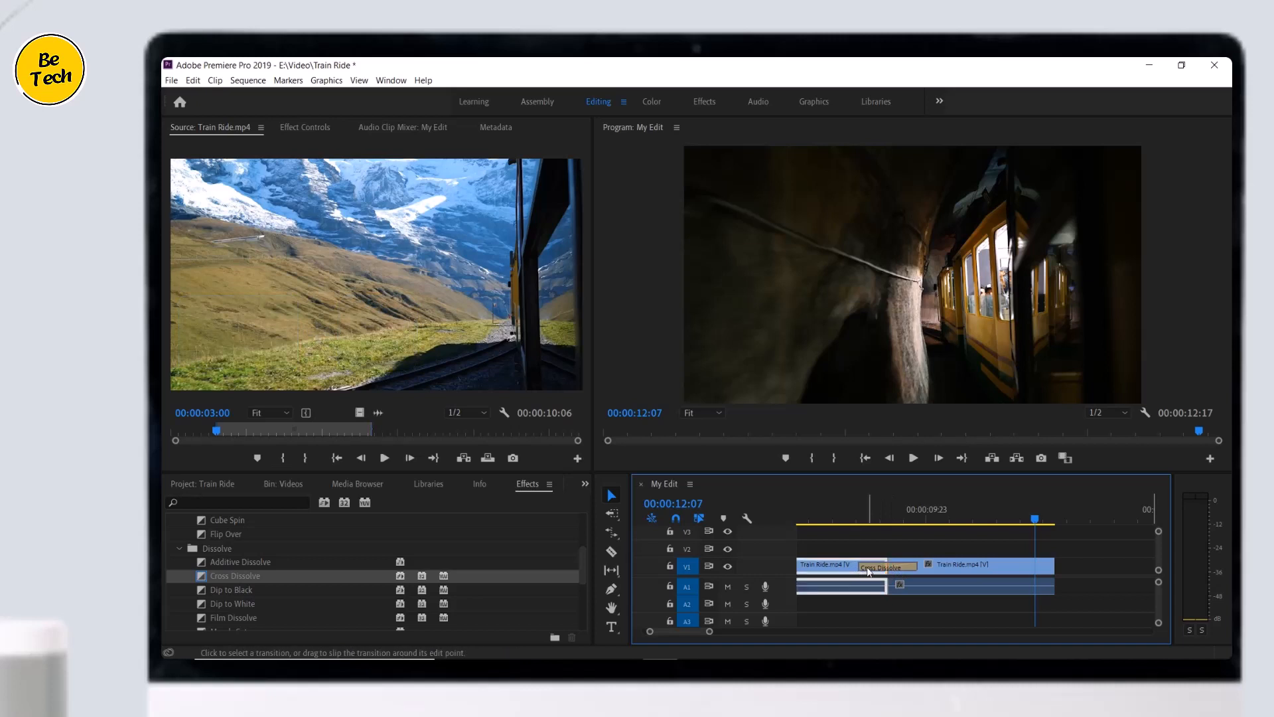
left_click(860, 524)
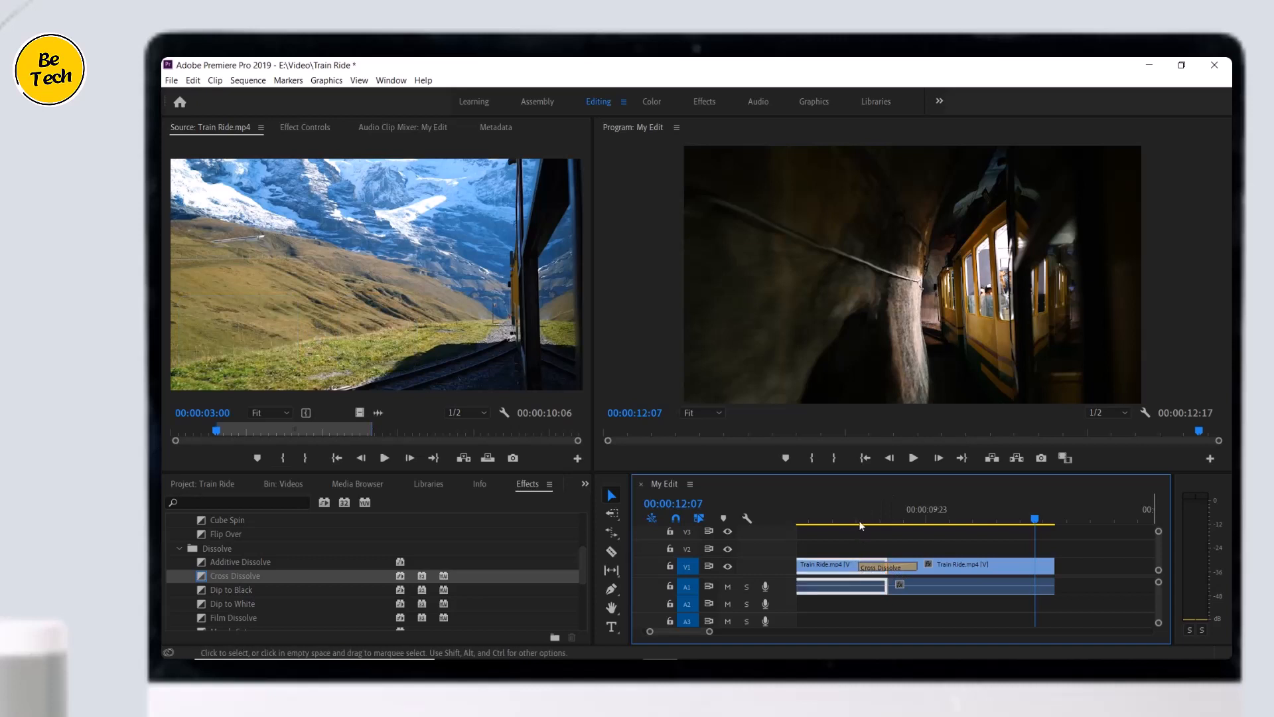
left_click(913, 457)
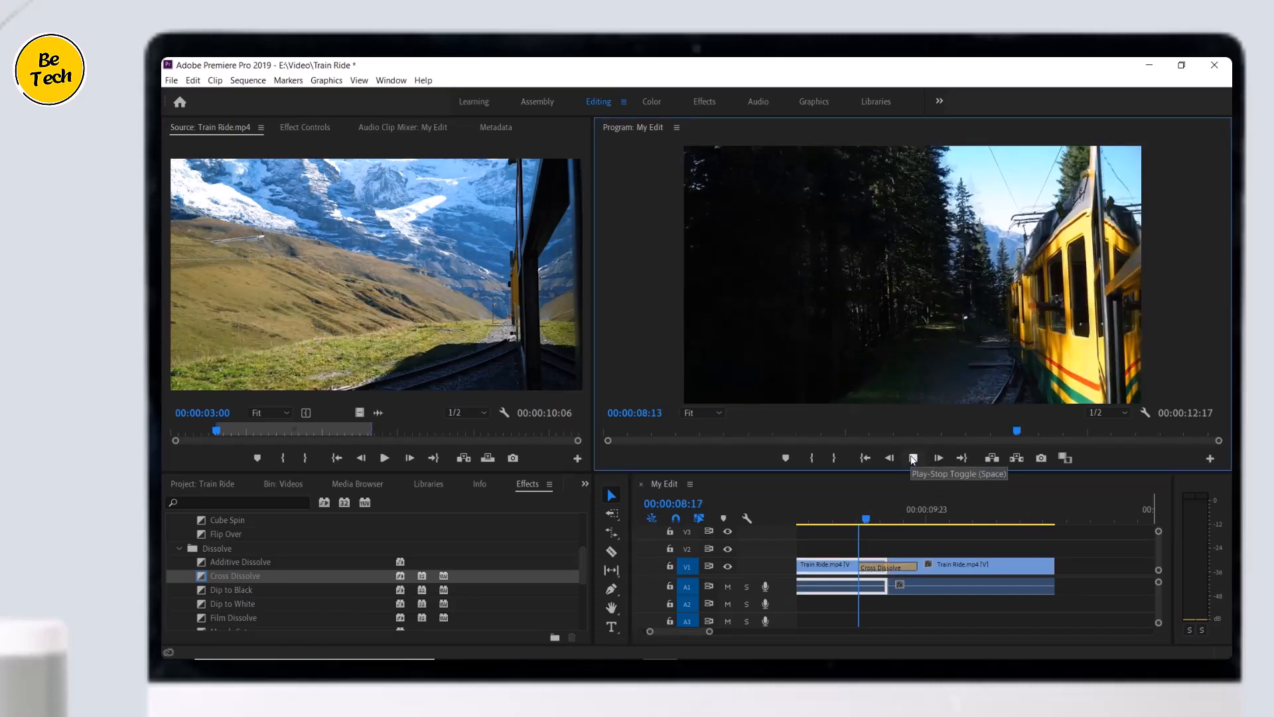
left_click(913, 458)
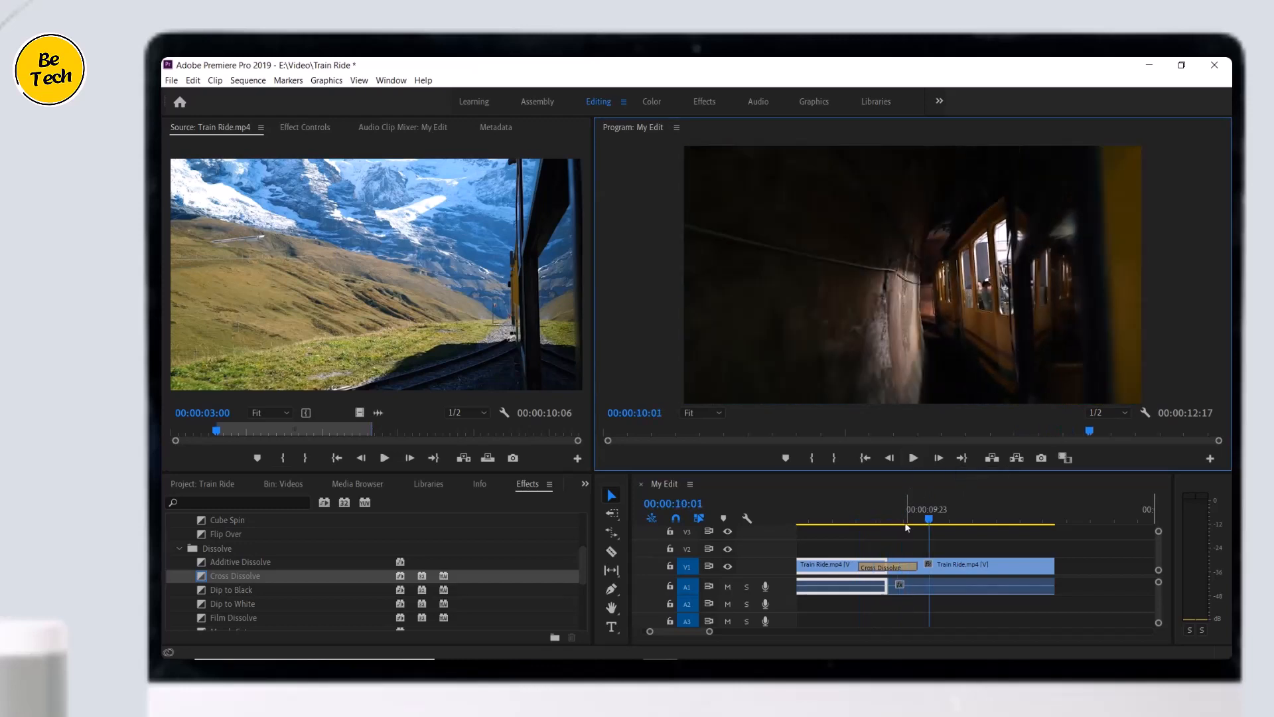
left_click(869, 519)
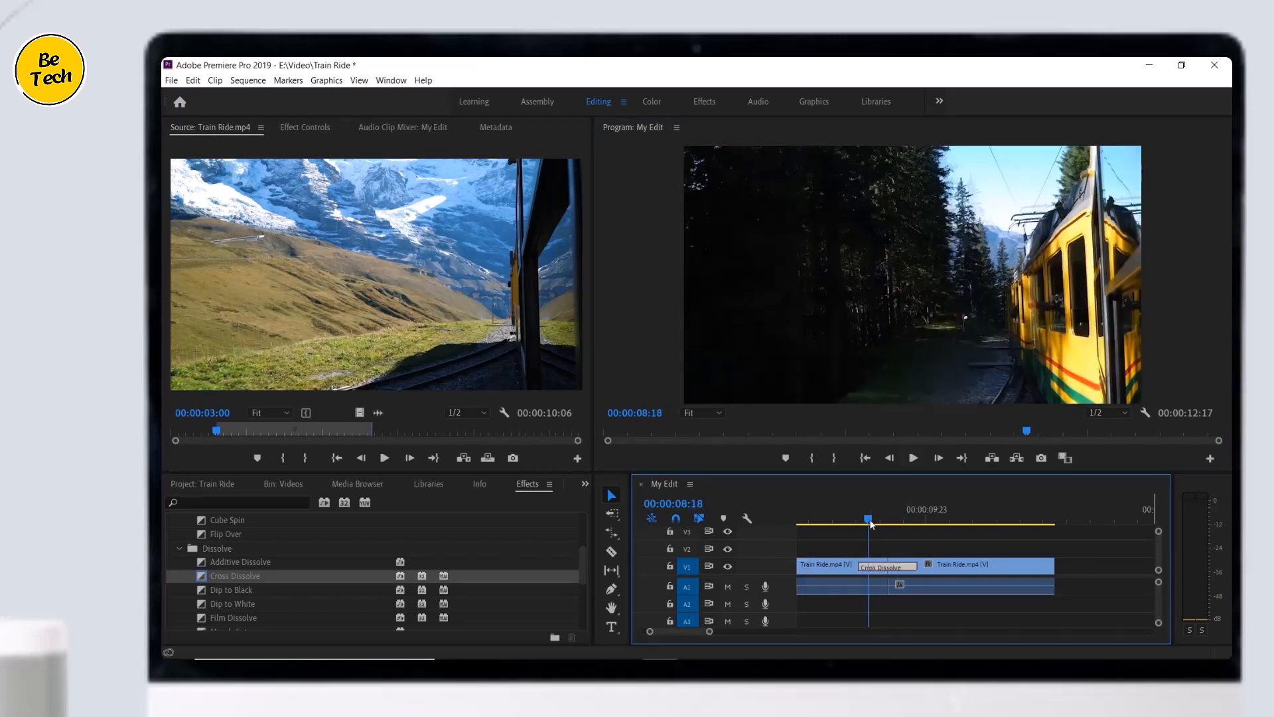
left_click(905, 463)
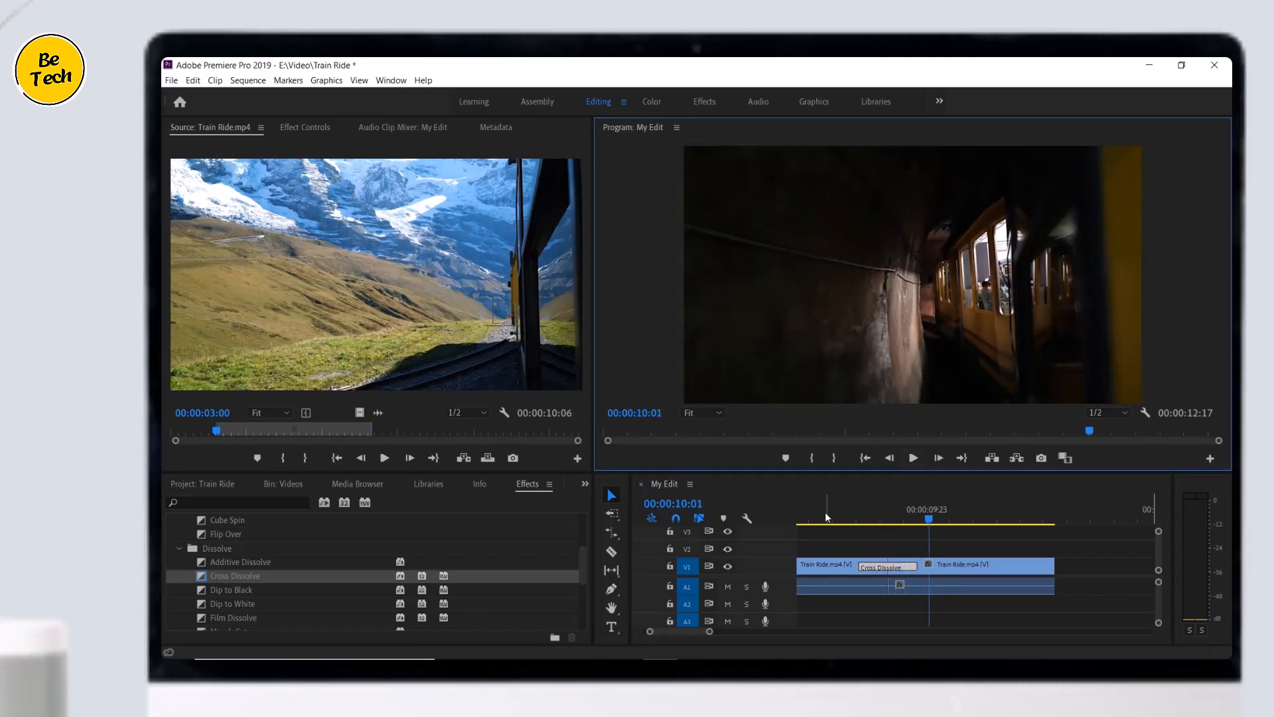
Step: Set the Page Turn video transition as the default transition
left_click(178, 548)
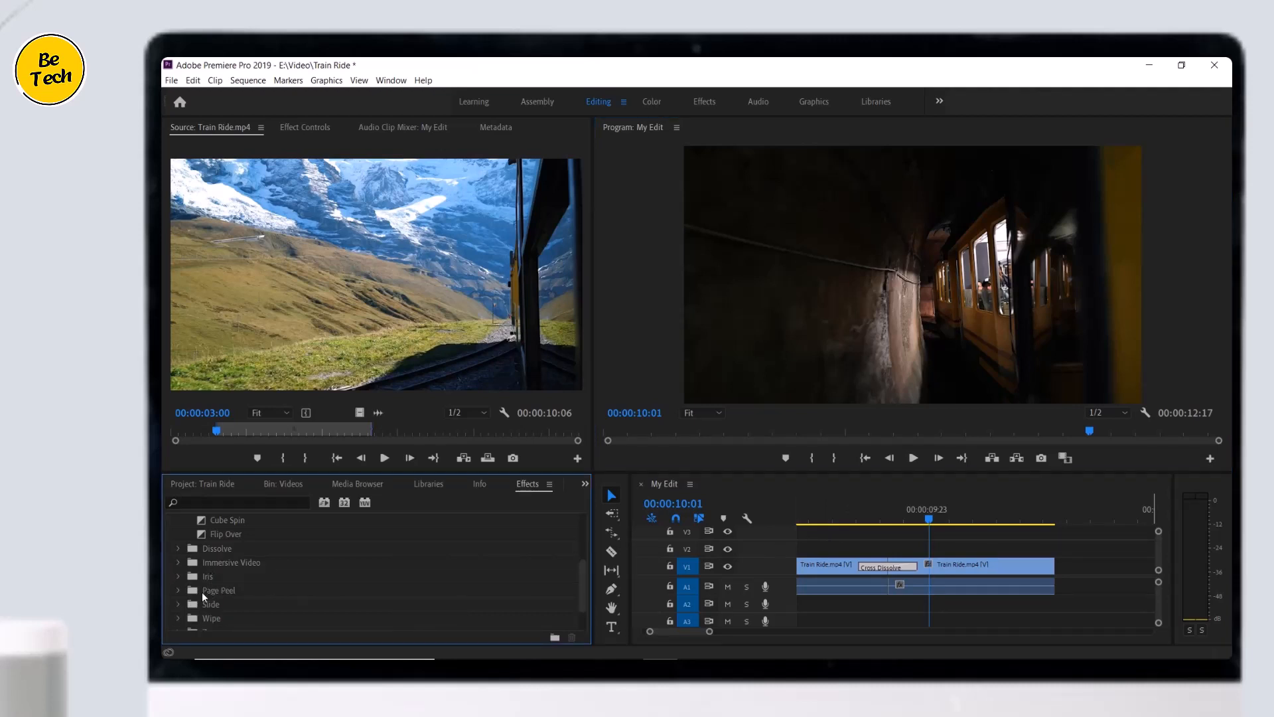
left_click(179, 588)
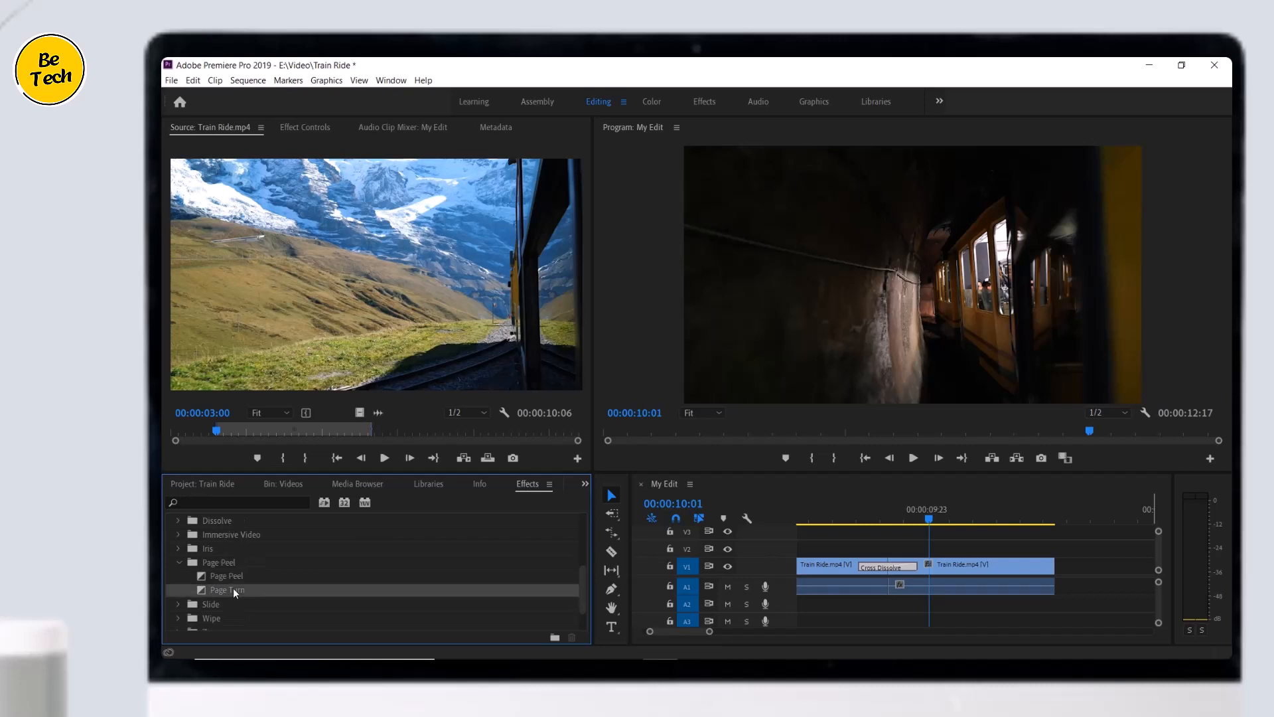
right_click(233, 588)
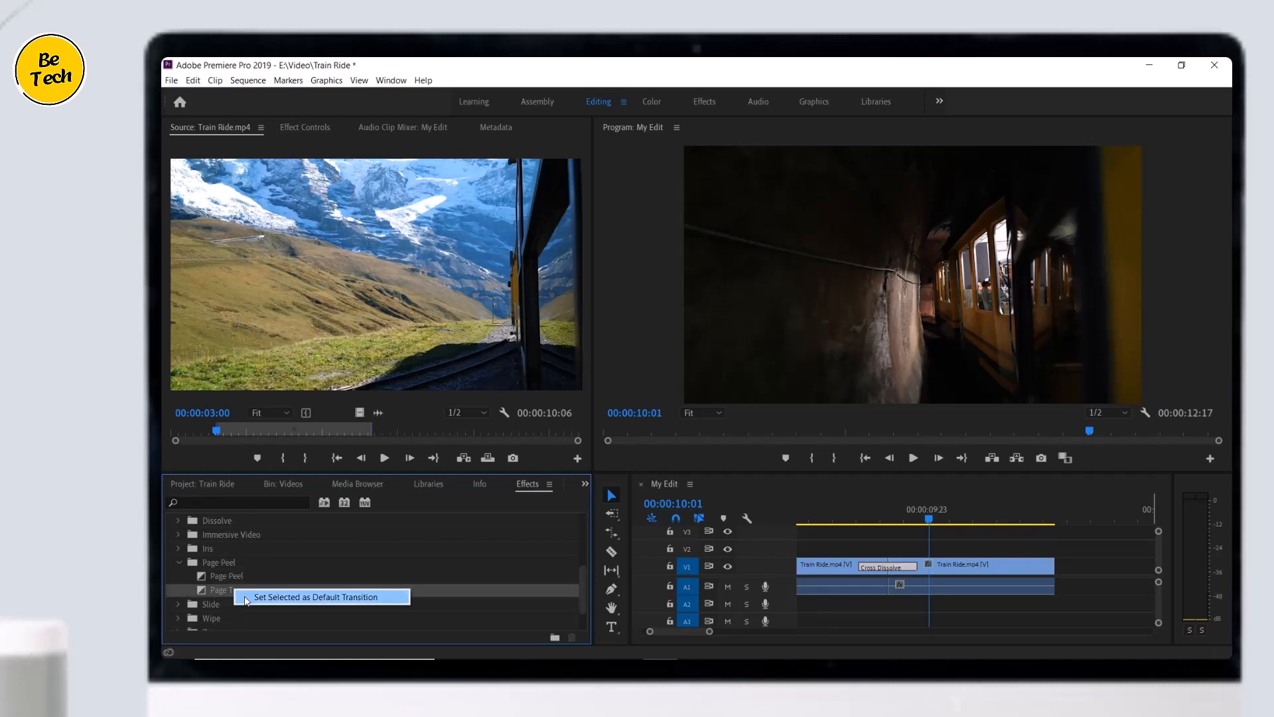
left_click(245, 599)
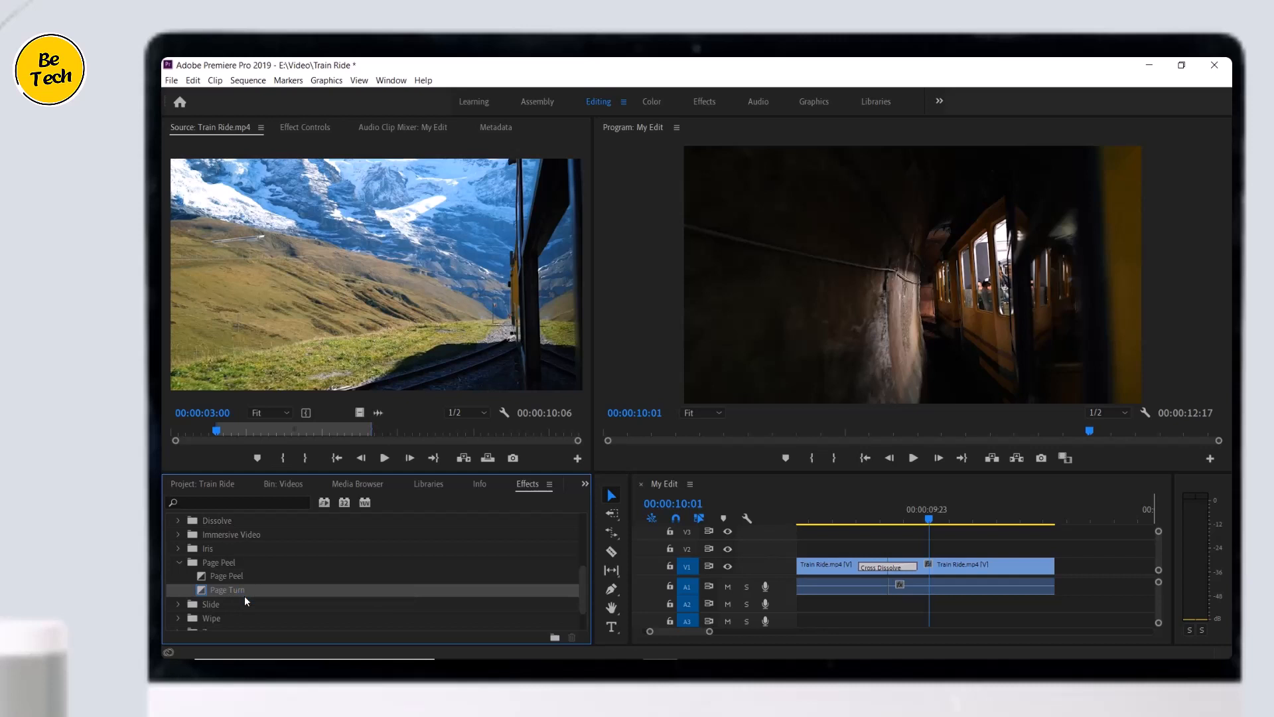
Step: Delete the Cross Dissolve between the two train clips and apply the default Page Turn transition at that cut
left_click(874, 566)
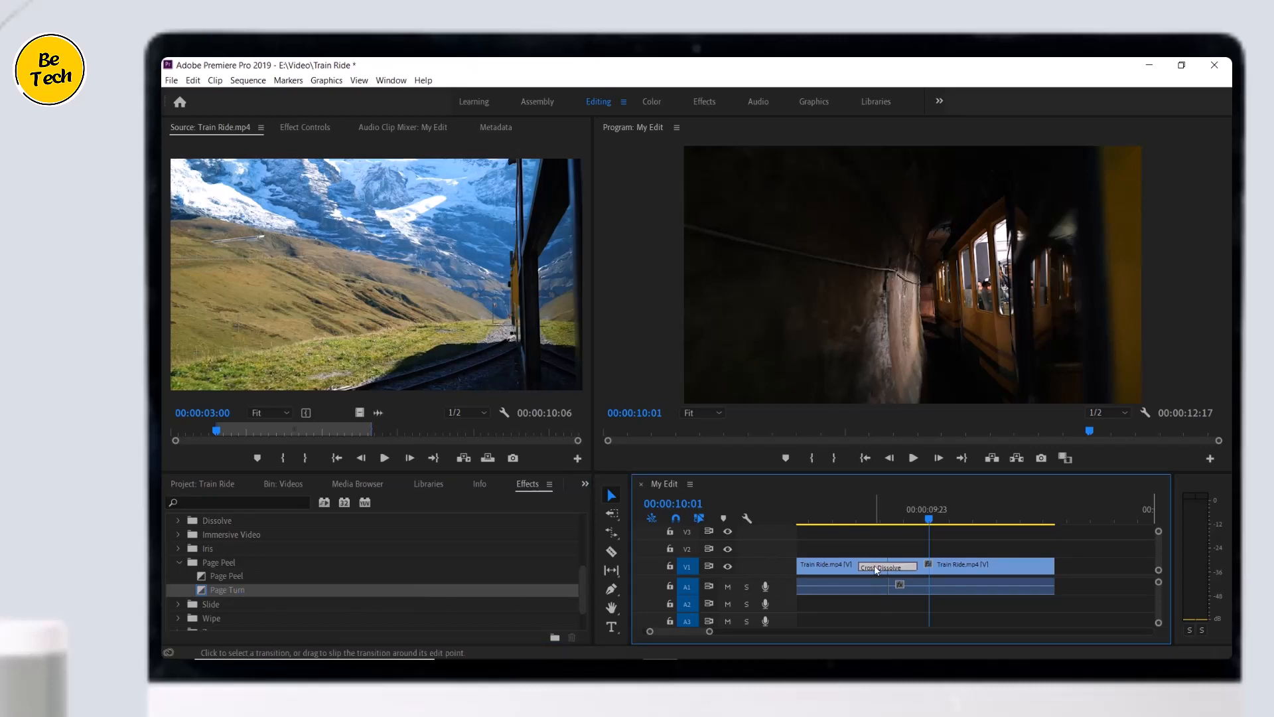
key("Delete")
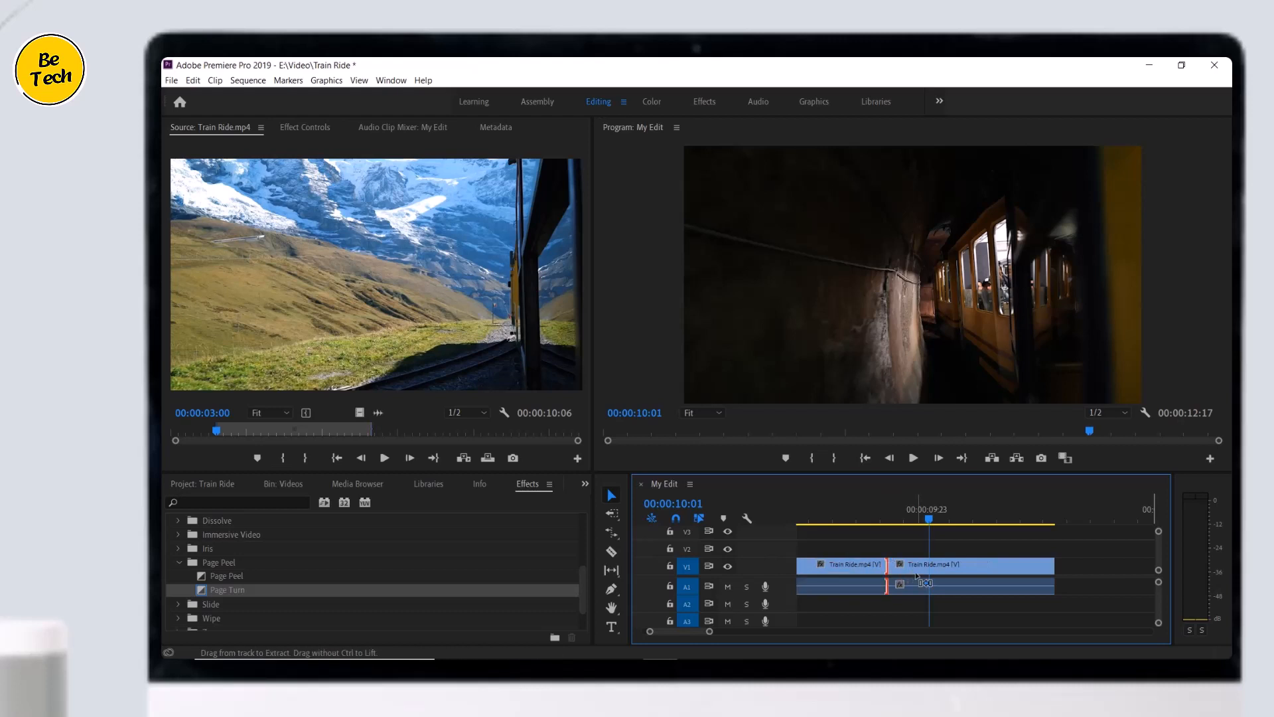
left_click_drag(915, 575, 916, 577)
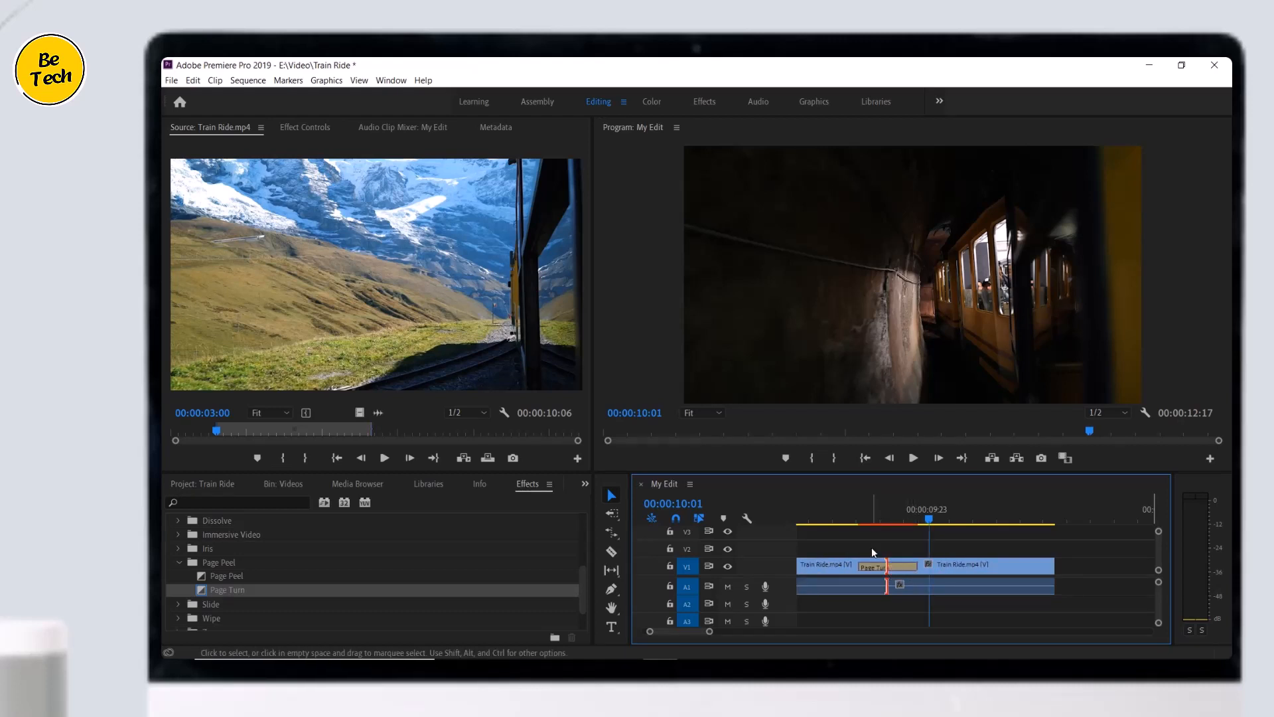
Step: Play back the cut from the start of the Page Turn to review the transition
left_click(857, 519)
left_click(913, 458)
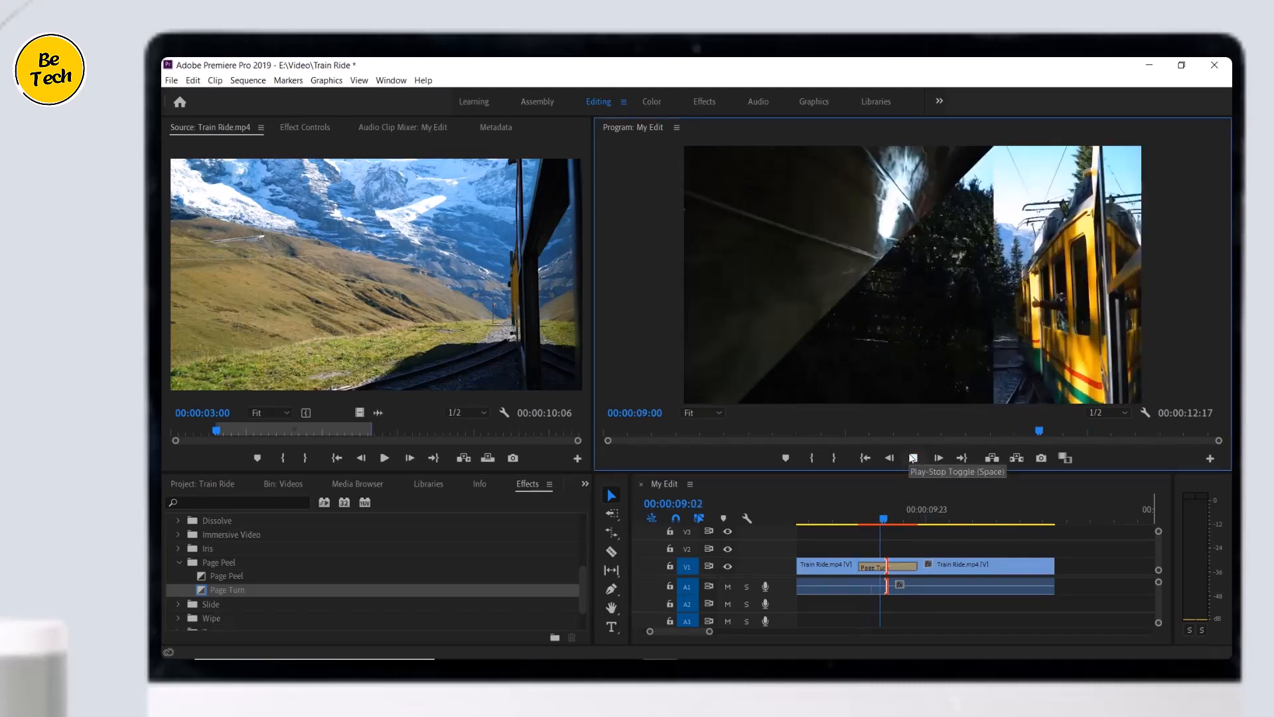
left_click(913, 458)
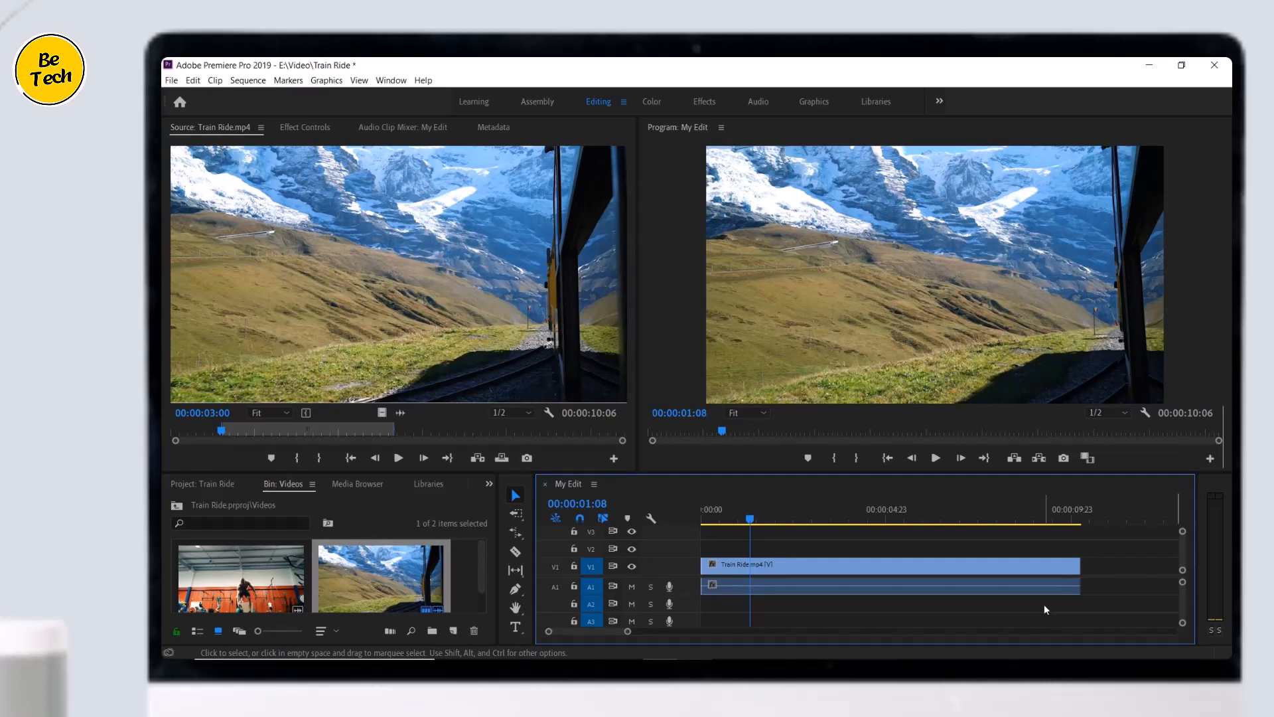
Step: Bring up Essential Graphics and browse the available title and lower-third templates
left_click(401, 81)
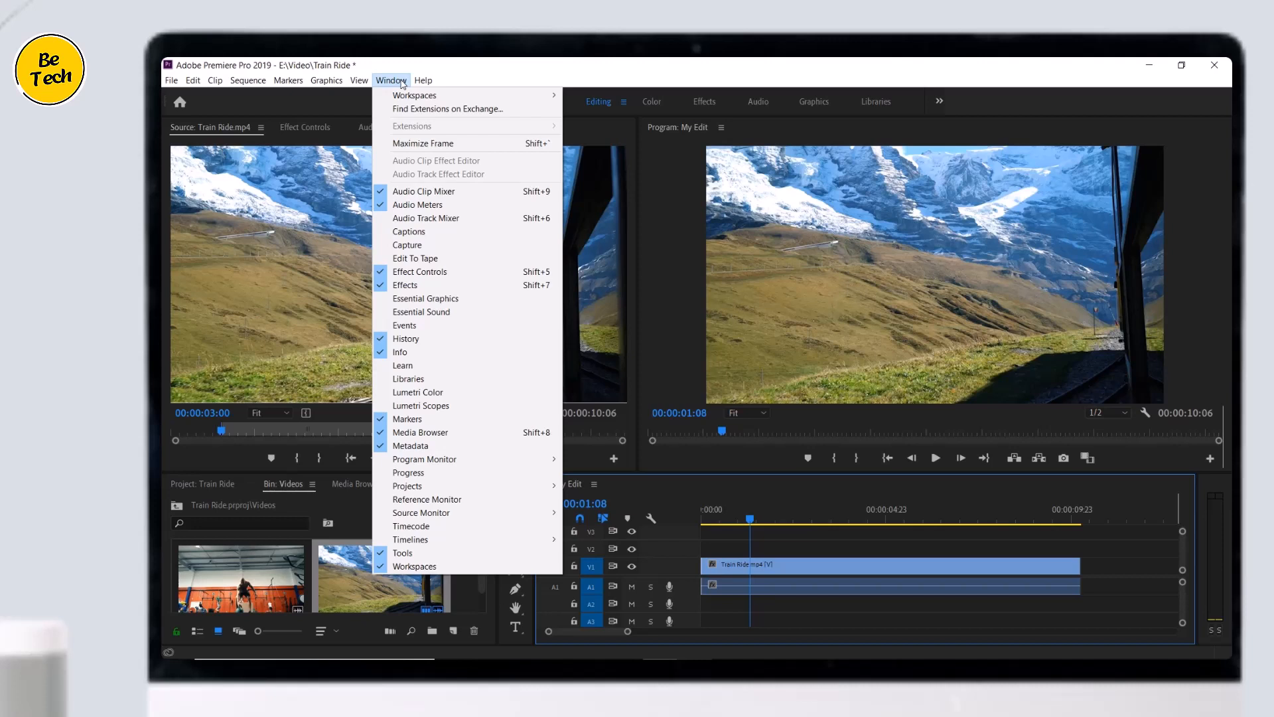
left_click(467, 302)
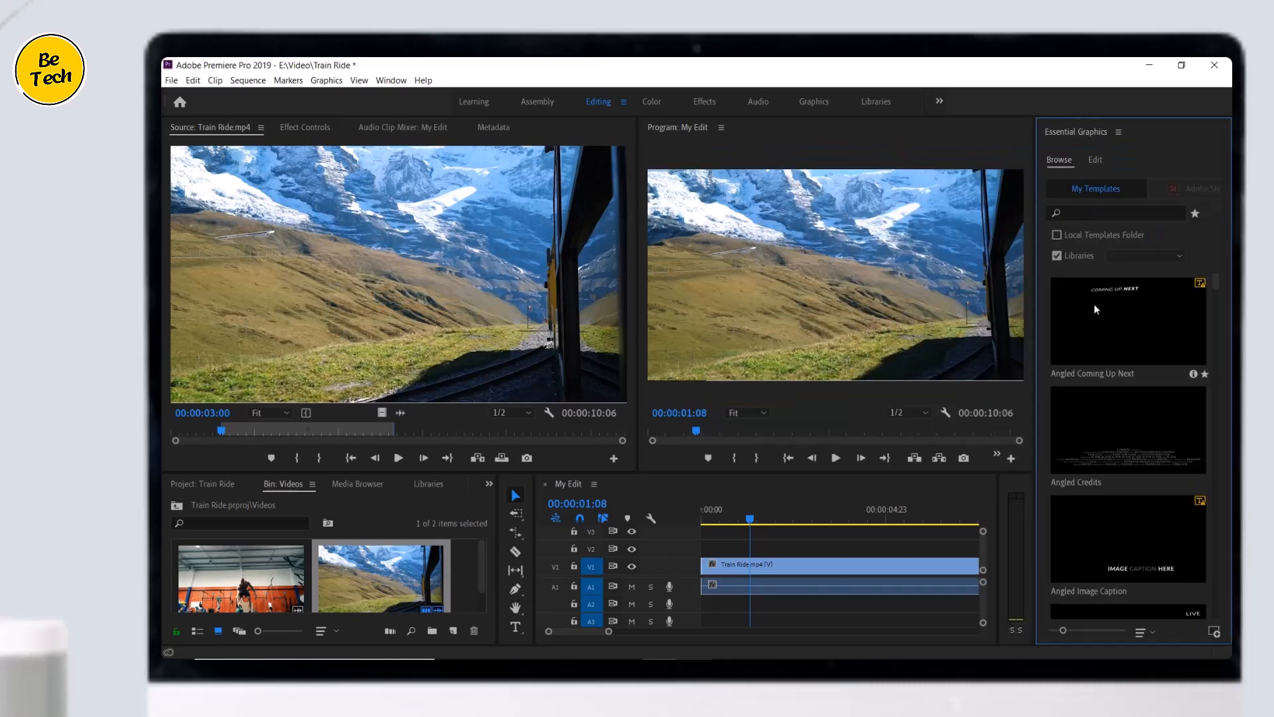
scroll(1115, 390, "down", 8)
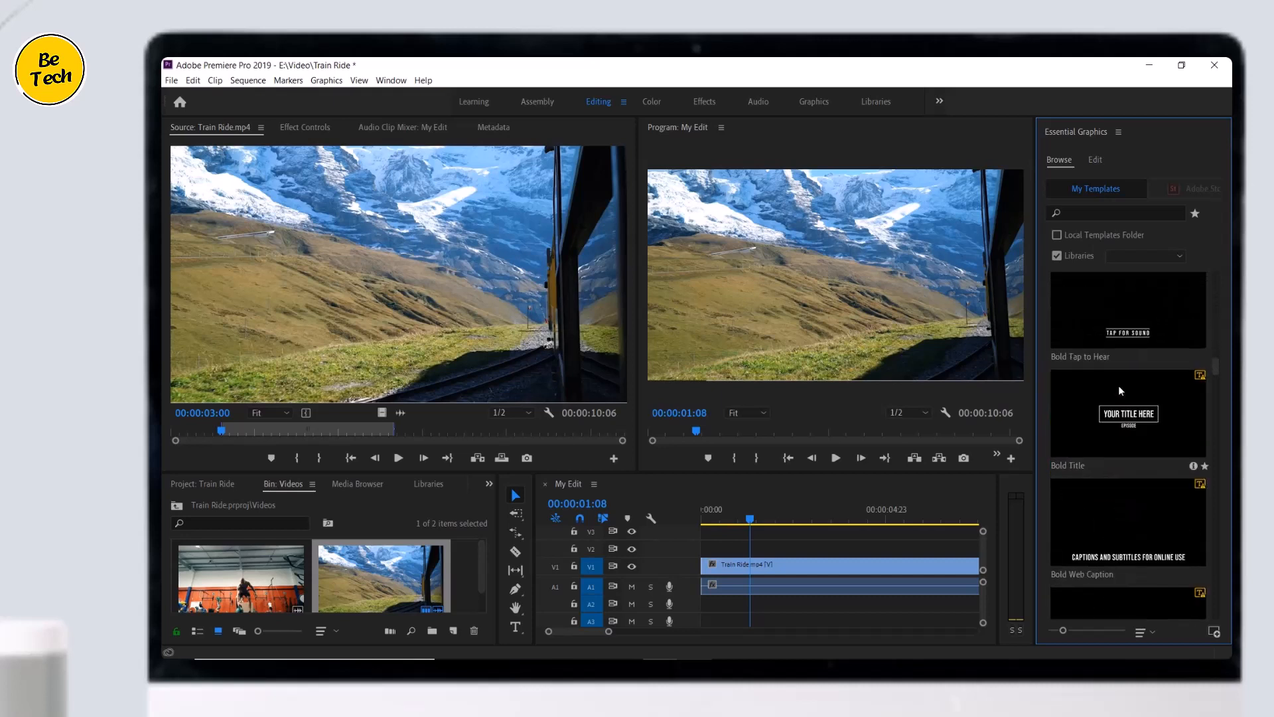
scroll(1120, 391, "down", 5)
scroll(1151, 432, "down", 6)
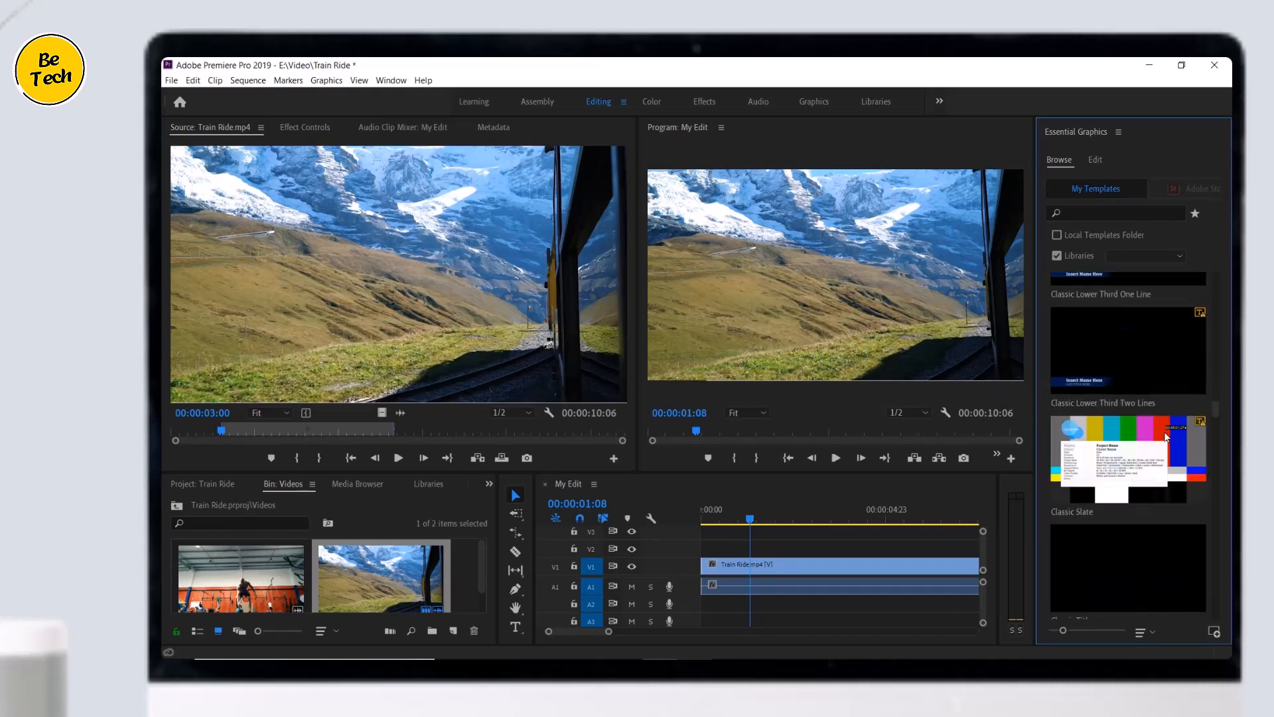
scroll(1164, 431, "down", 5)
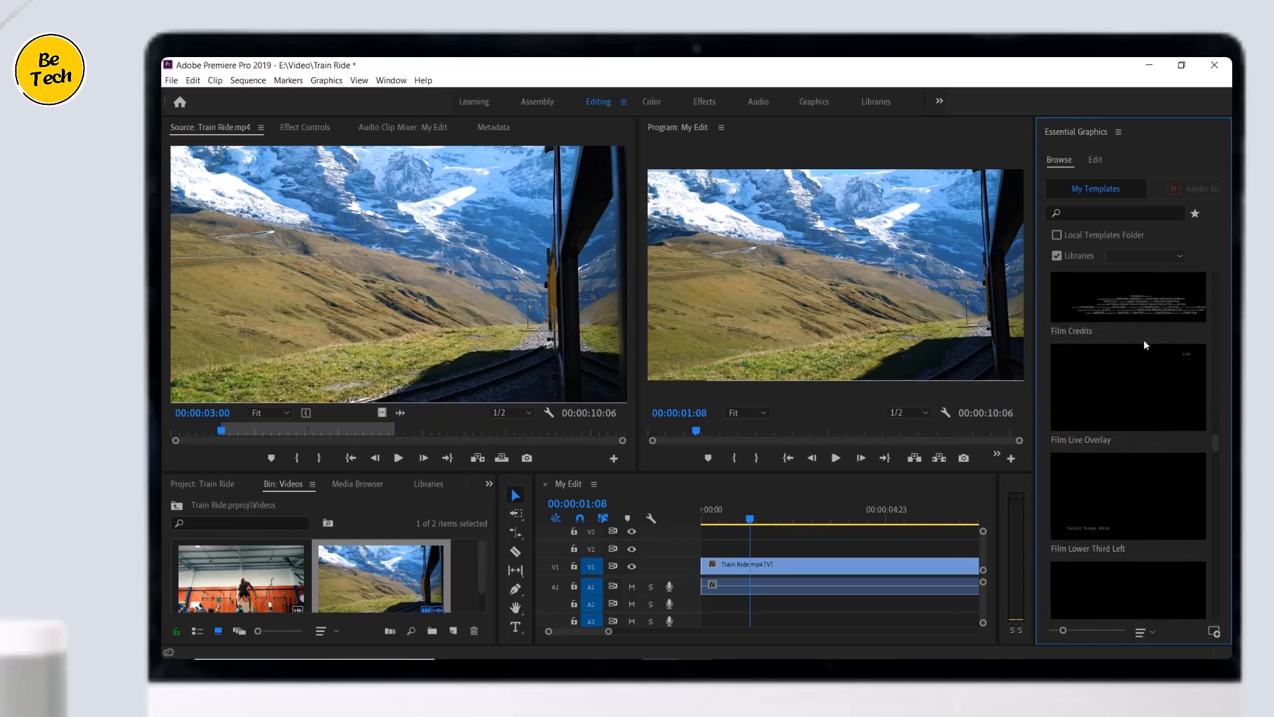
Step: Switch from template browsing to graphic editing and check which layer types can be created
left_click(1095, 160)
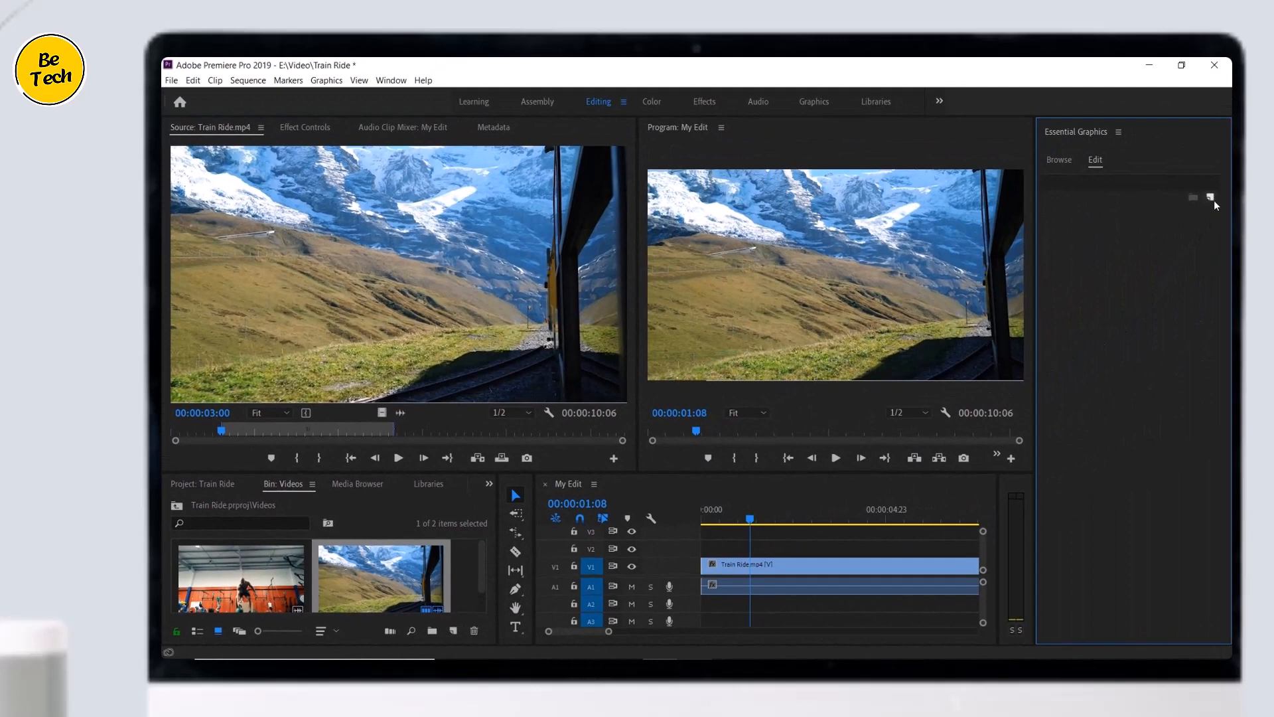
left_click(1213, 197)
left_click(1212, 197)
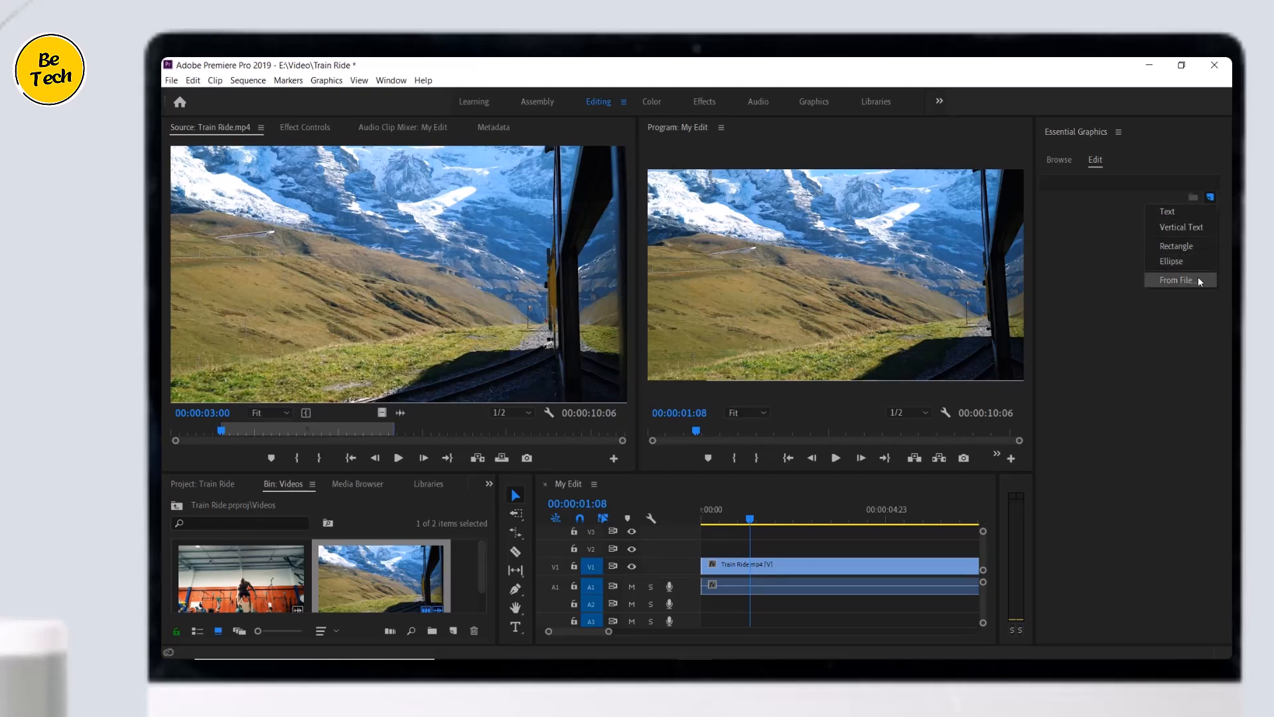
left_click(1185, 308)
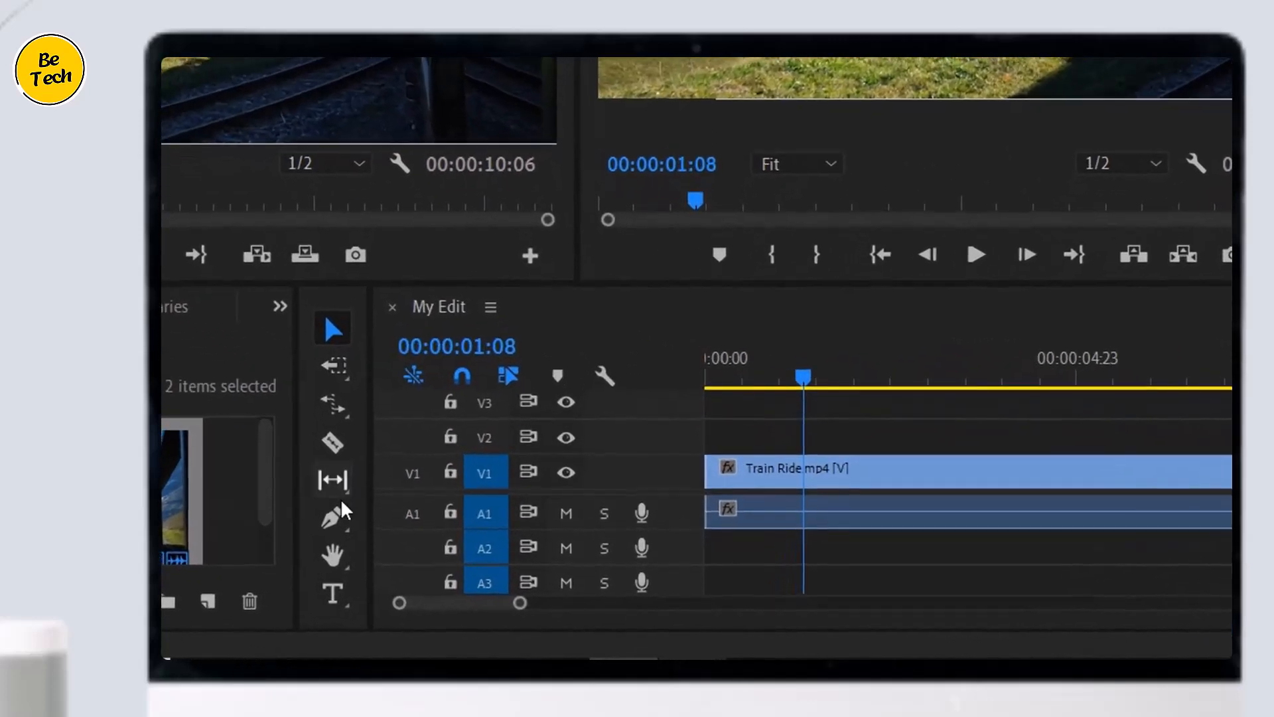
Step: Add a text title reading "My First Video" over the lower hillside of the train video frame
left_click(336, 594)
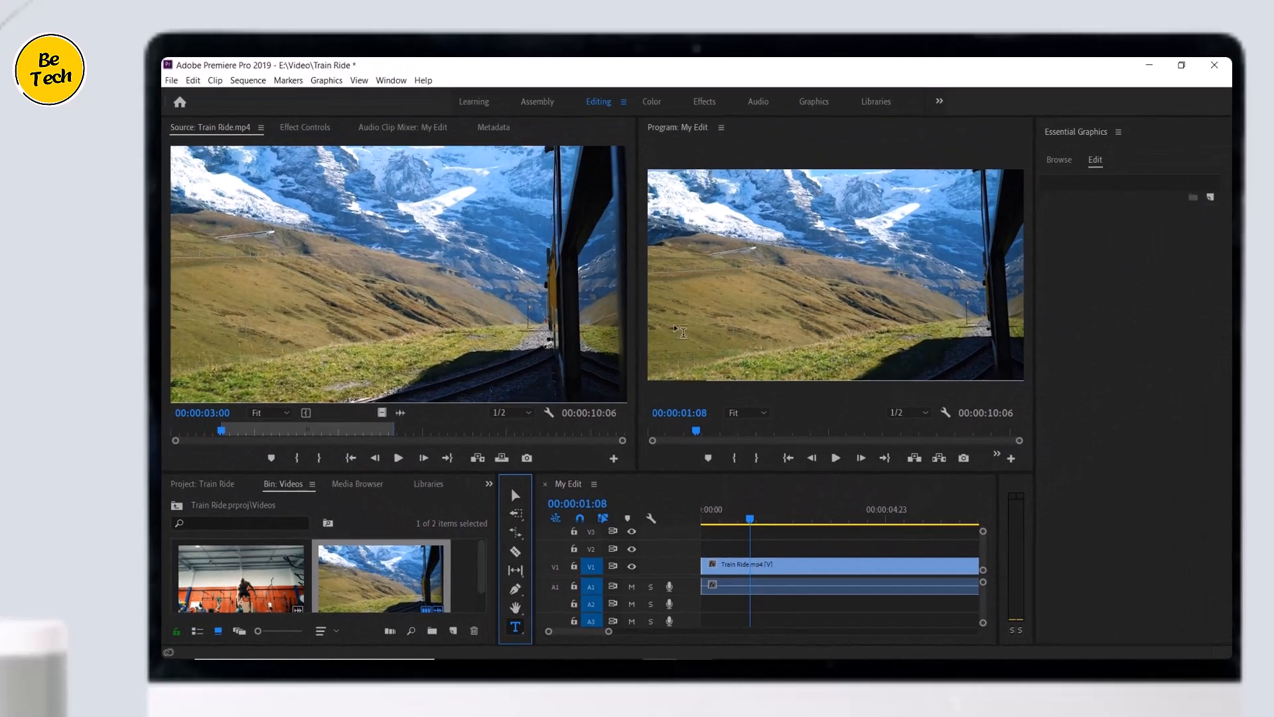
left_click(678, 330)
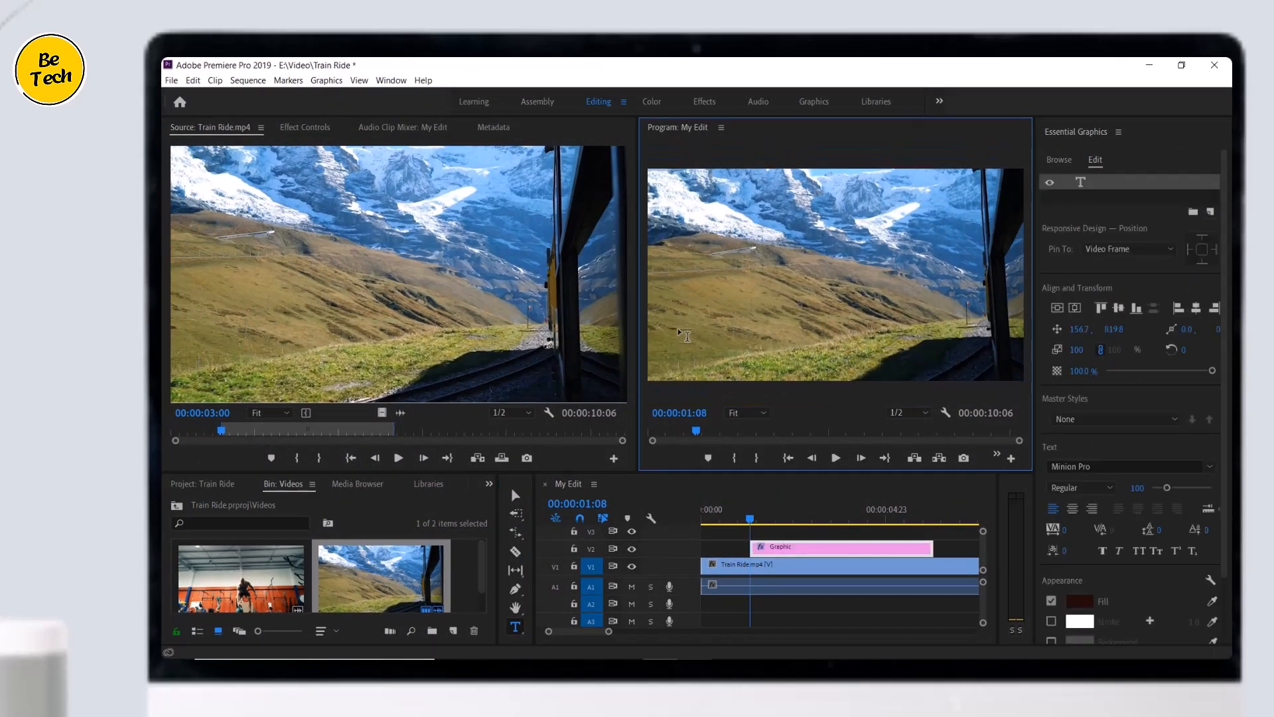
type("My First Video")
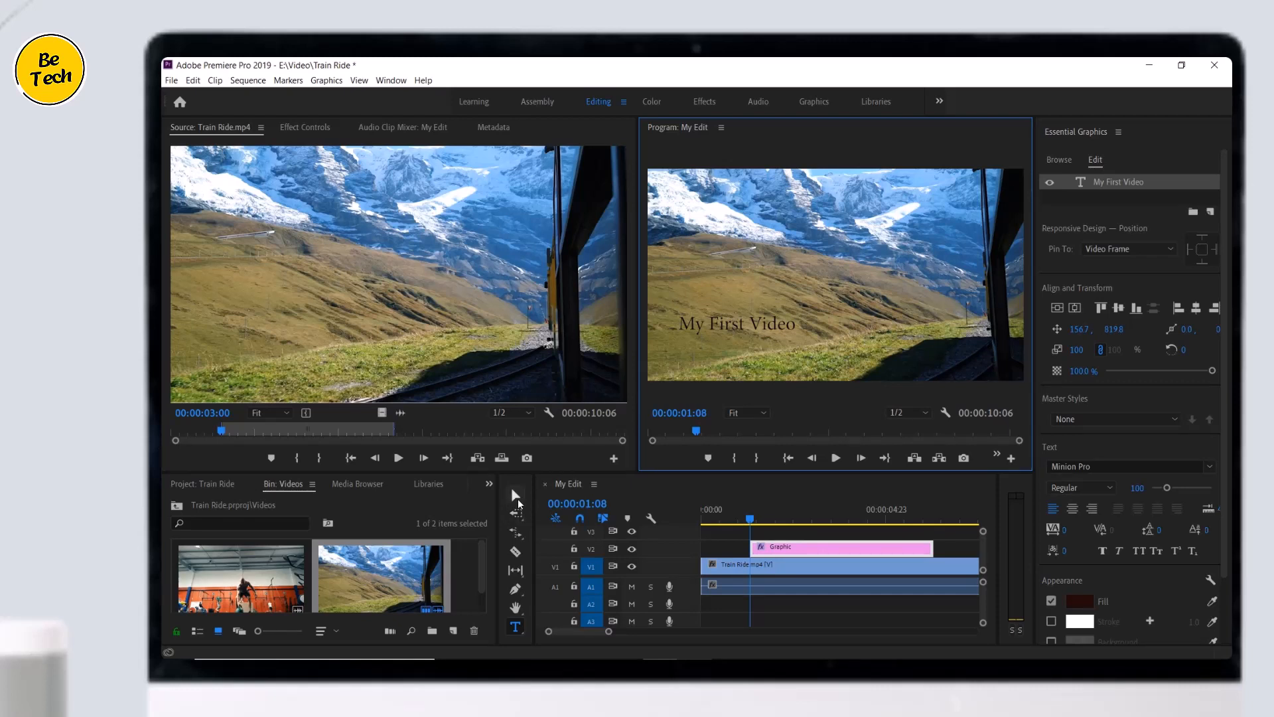
Step: Enlarge the "My First Video" title to 148% scale and centre it vertically and horizontally in the frame
left_click(516, 496)
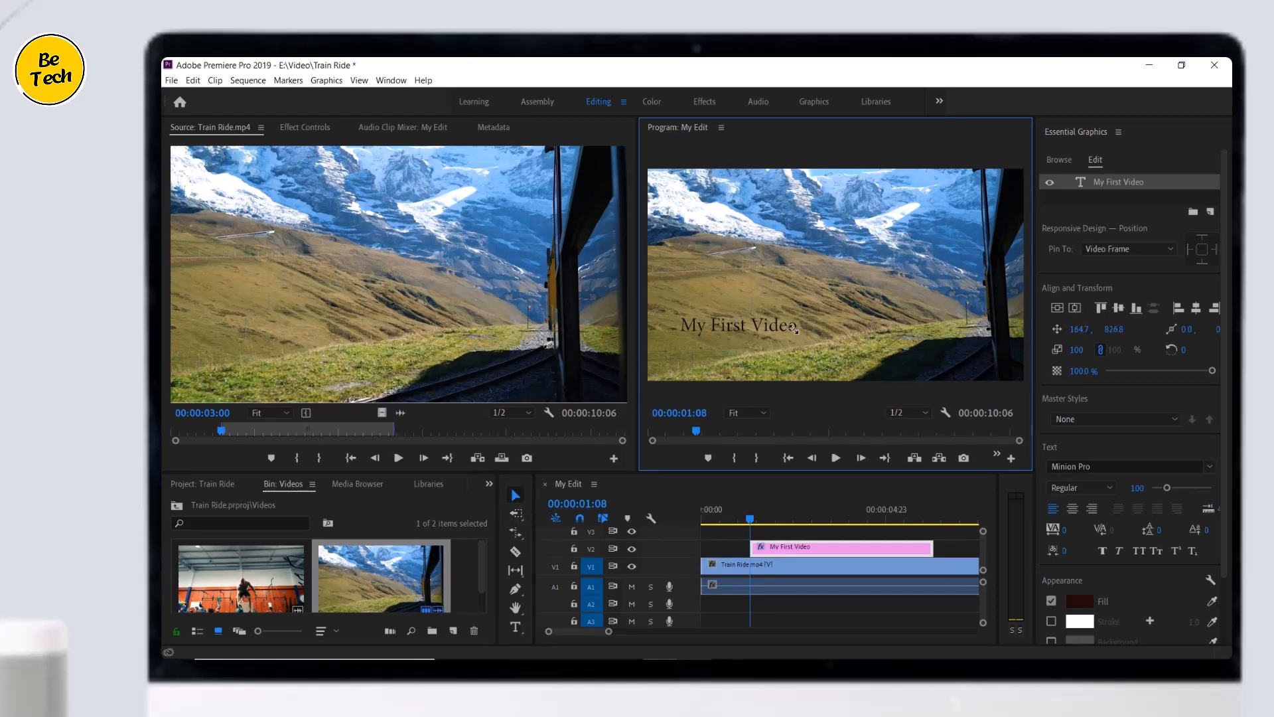
mouse_move(790, 333)
left_mouse_down()
mouse_move(816, 350)
mouse_move(771, 341)
left_mouse_up()
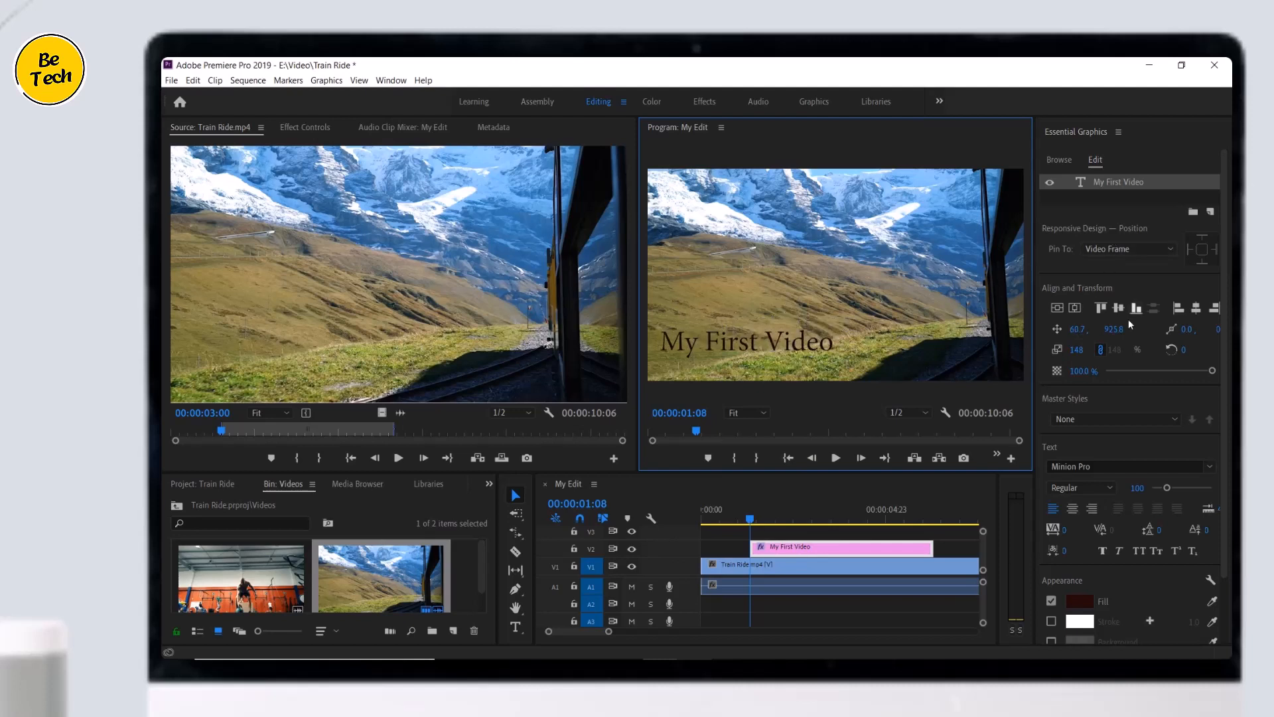
mouse_move(1081, 329)
left_mouse_down()
mouse_move(1112, 331)
mouse_move(1083, 330)
left_mouse_up()
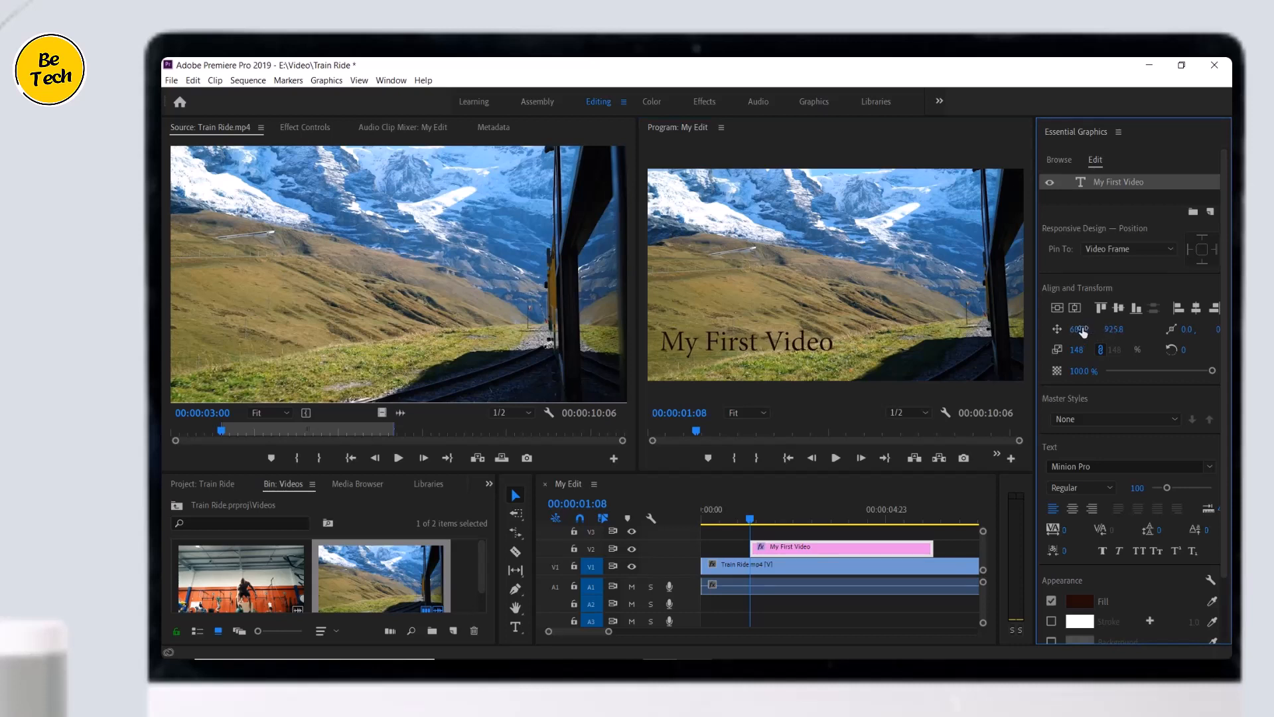
left_click(1057, 307)
left_click(1075, 308)
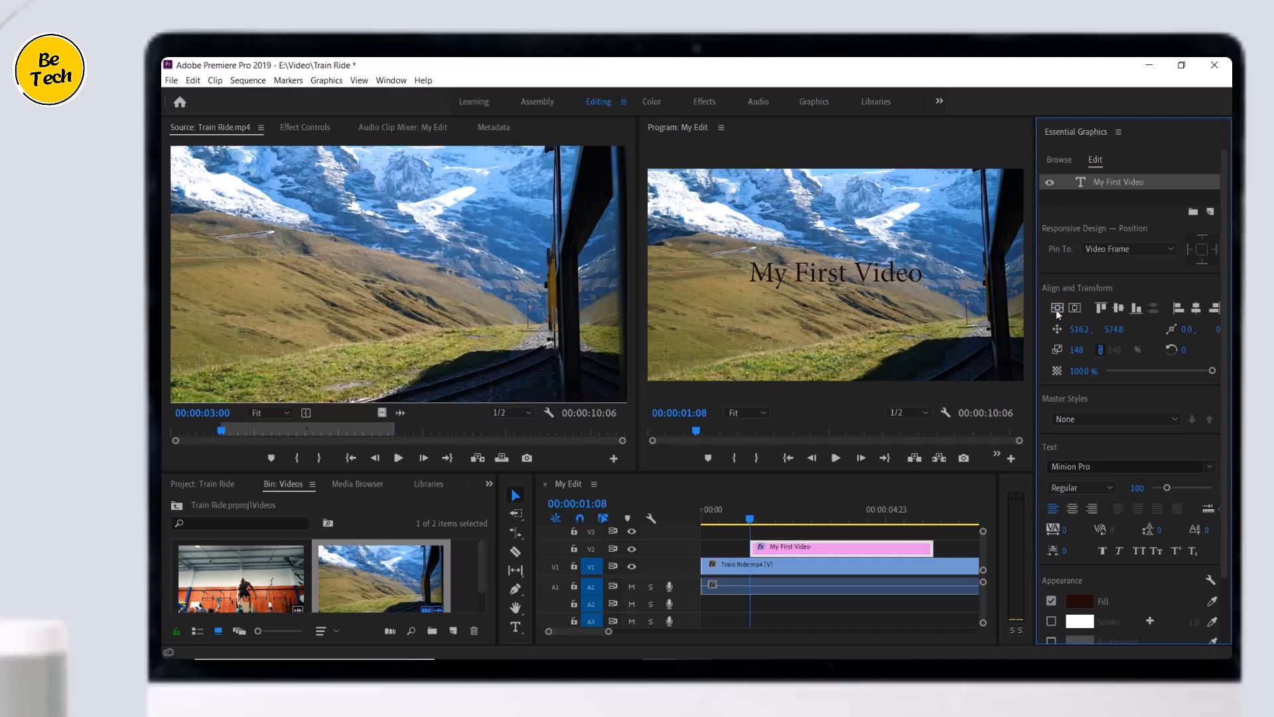
Step: Move the "My First Video" title to position 97.2, 903.8 and restyle it with a white fill at font size 88
left_click_drag(1076, 329, 1099, 637)
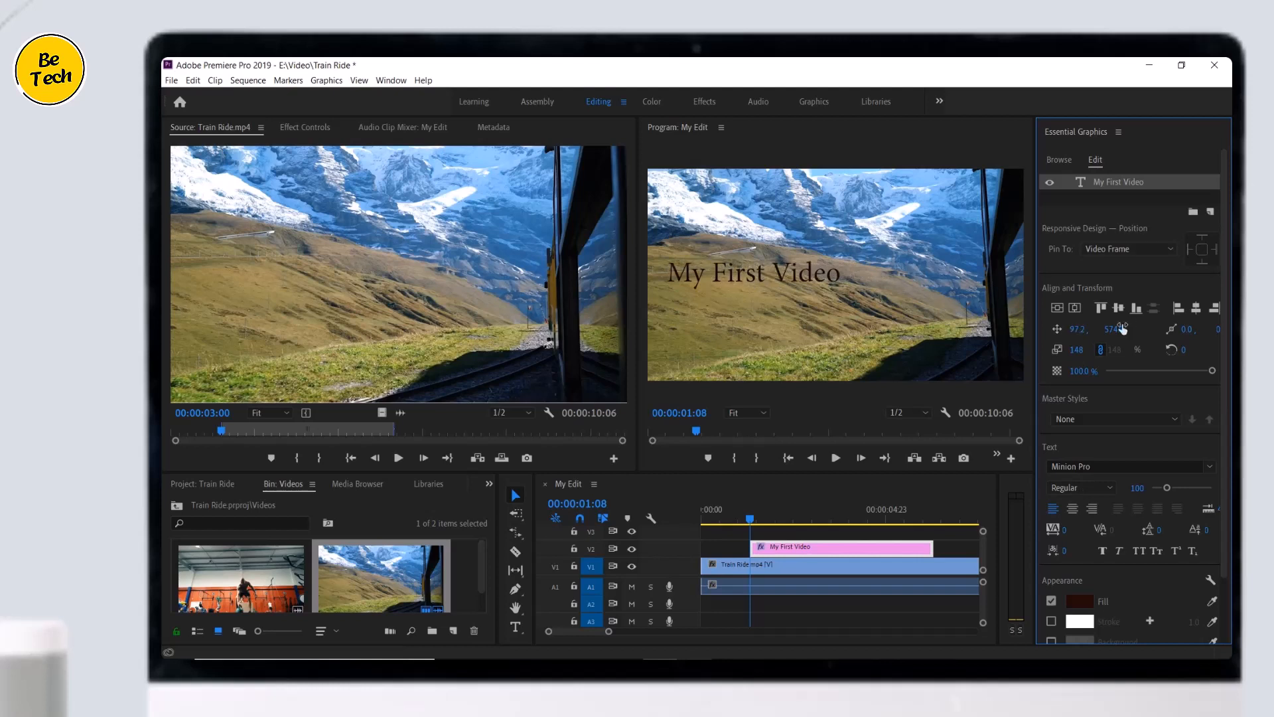
left_click_drag(1121, 328, 1093, 398)
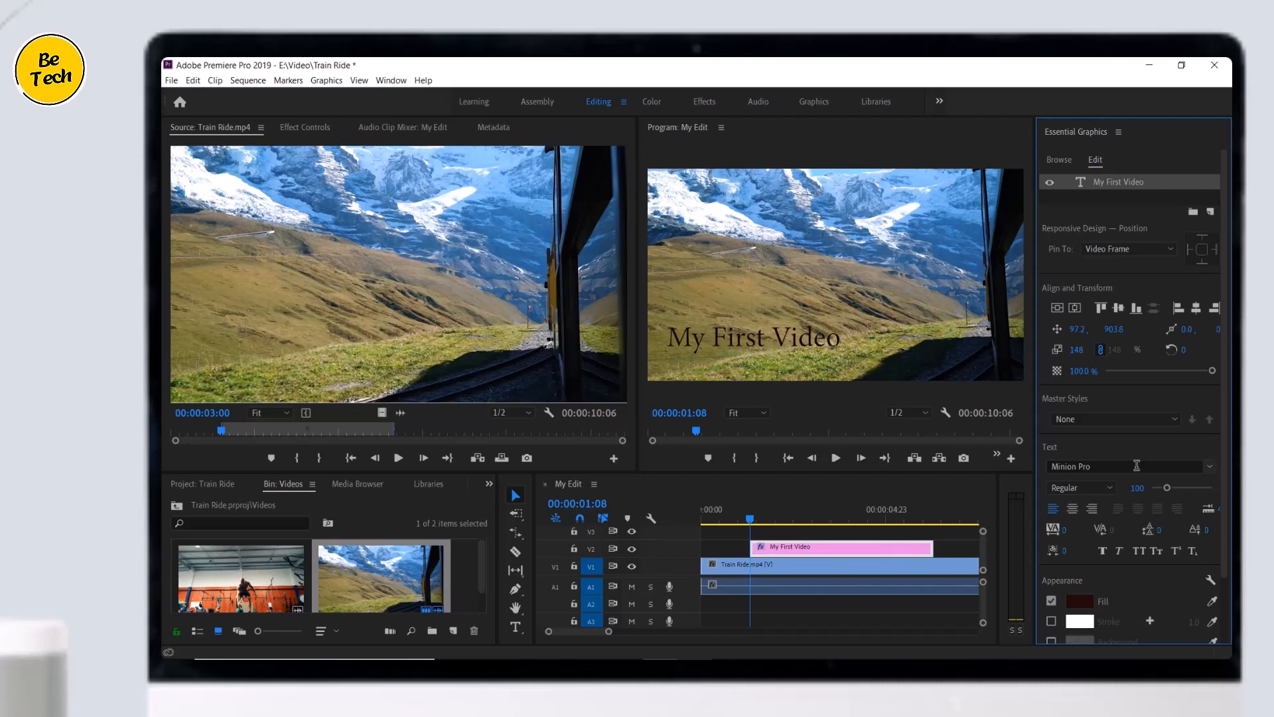
left_click(1074, 604)
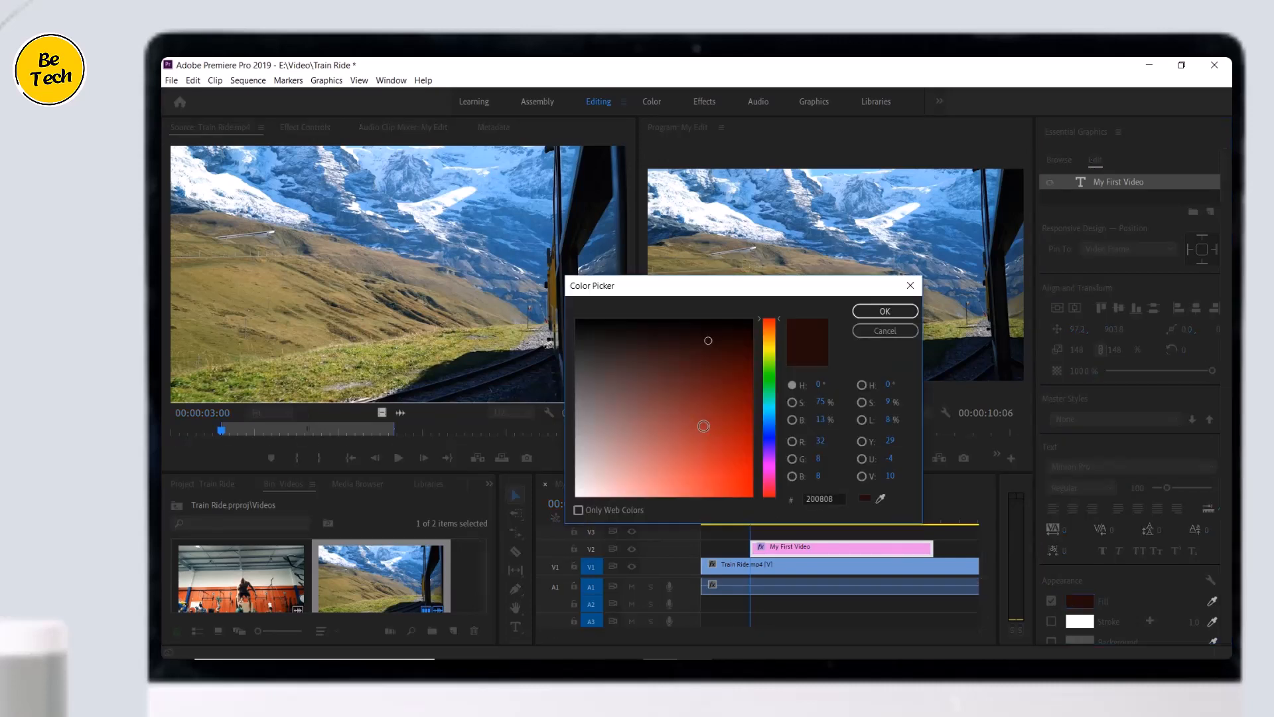
left_click(580, 493)
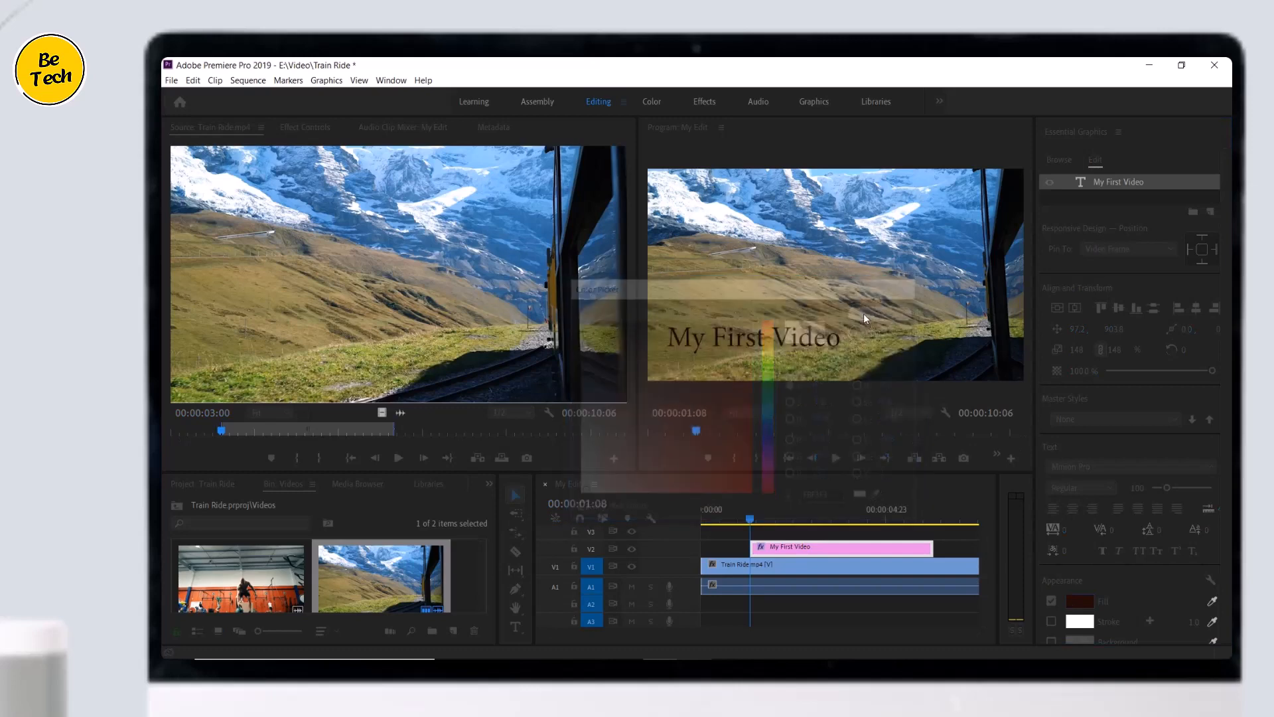
left_click(863, 311)
scroll(1053, 567, "down", 3)
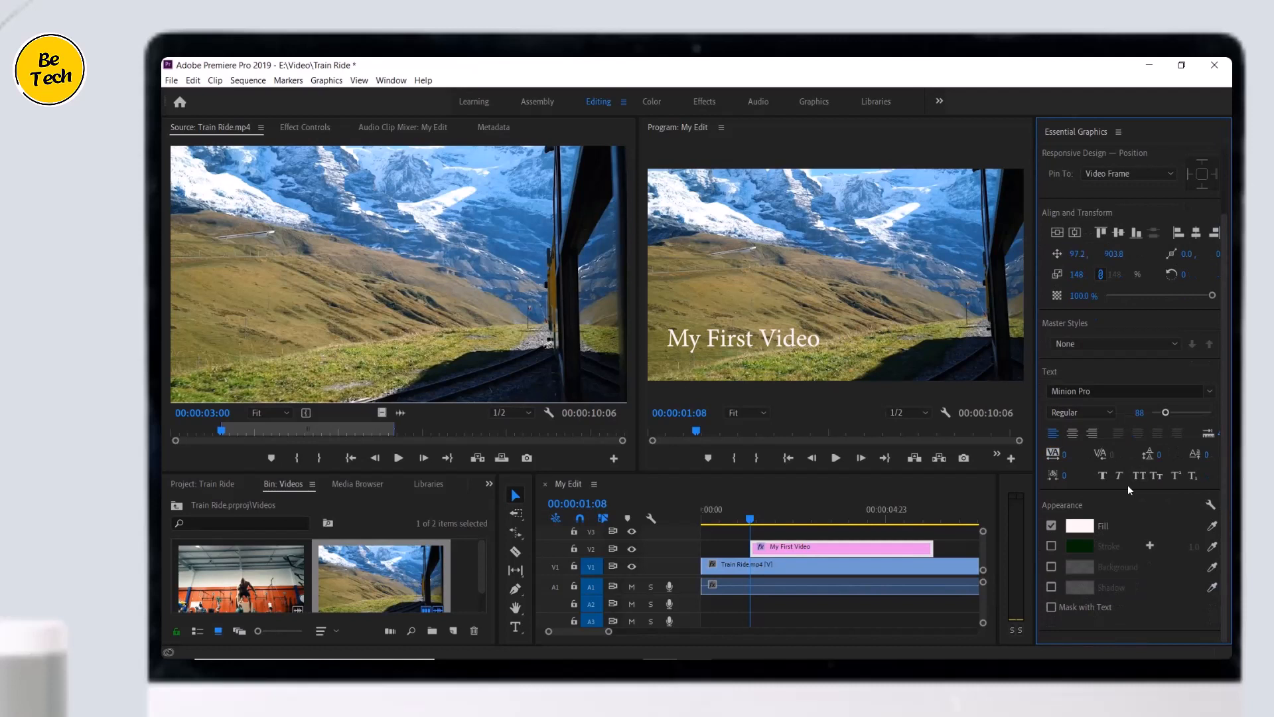
Step: Review the title's source text, appearance and transform properties in its effect controls
left_click(304, 127)
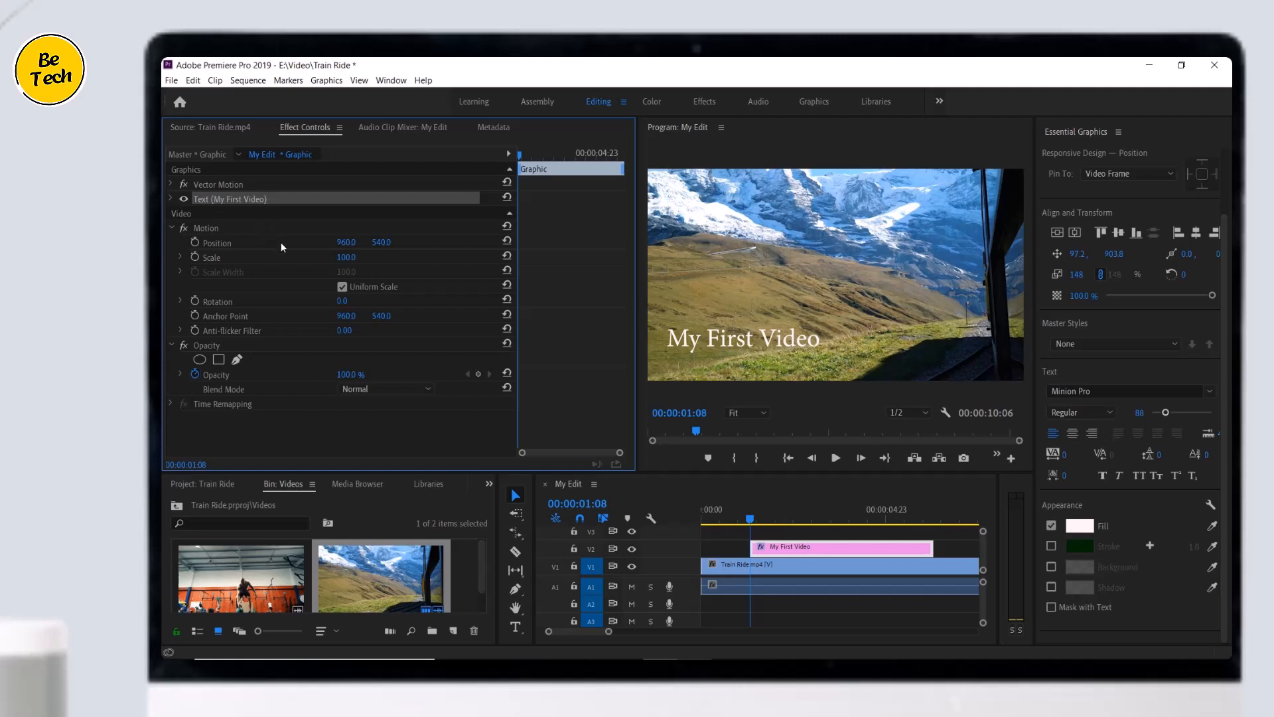
left_click(171, 199)
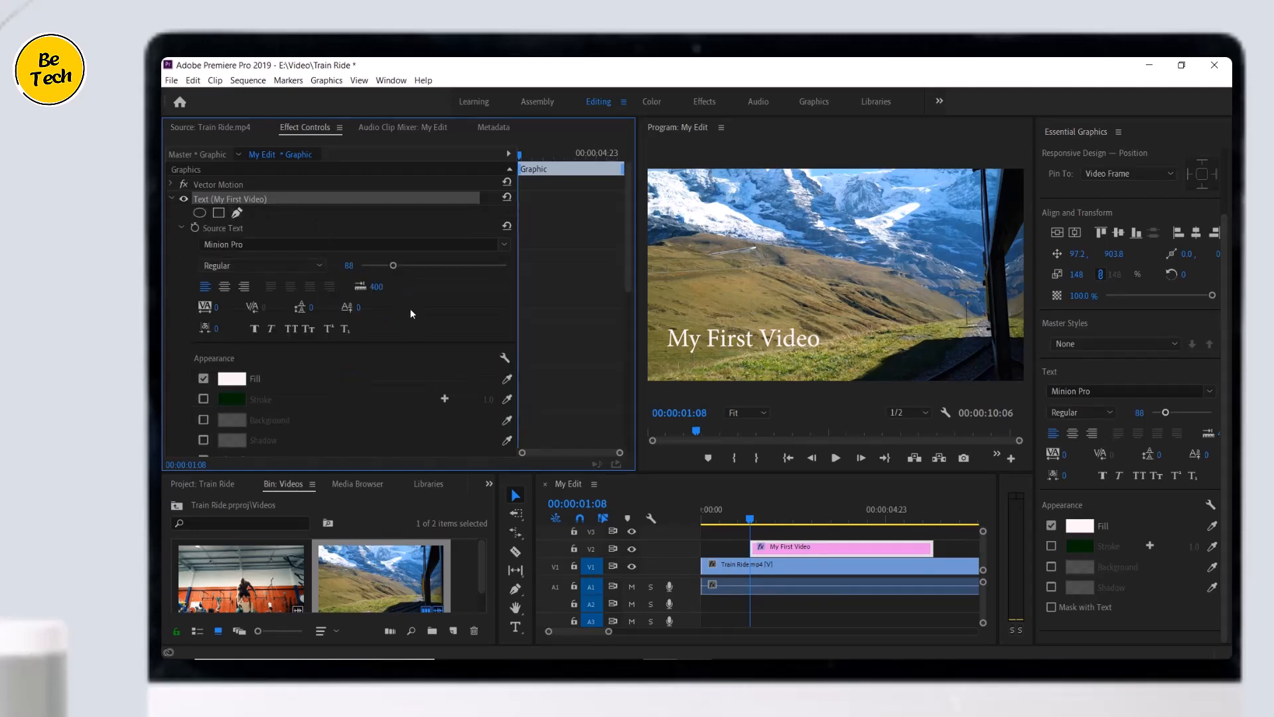
scroll(408, 324, "down", 3)
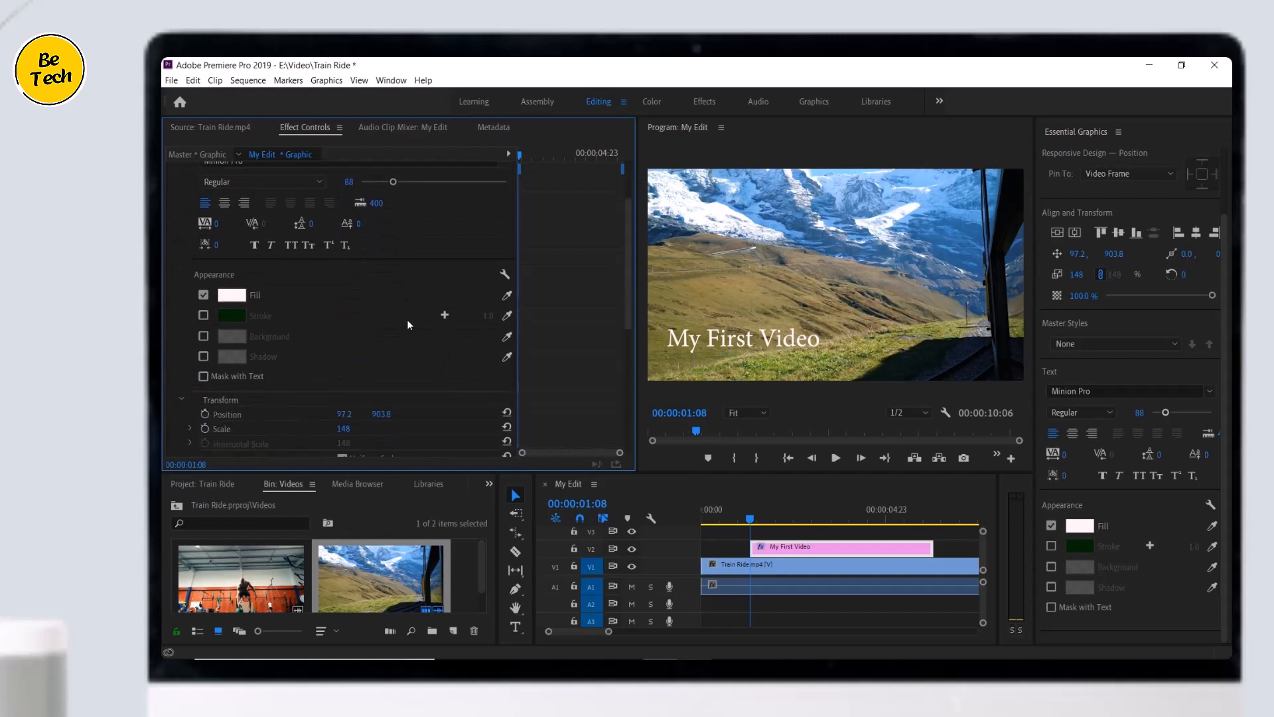
scroll(408, 324, "down", 2)
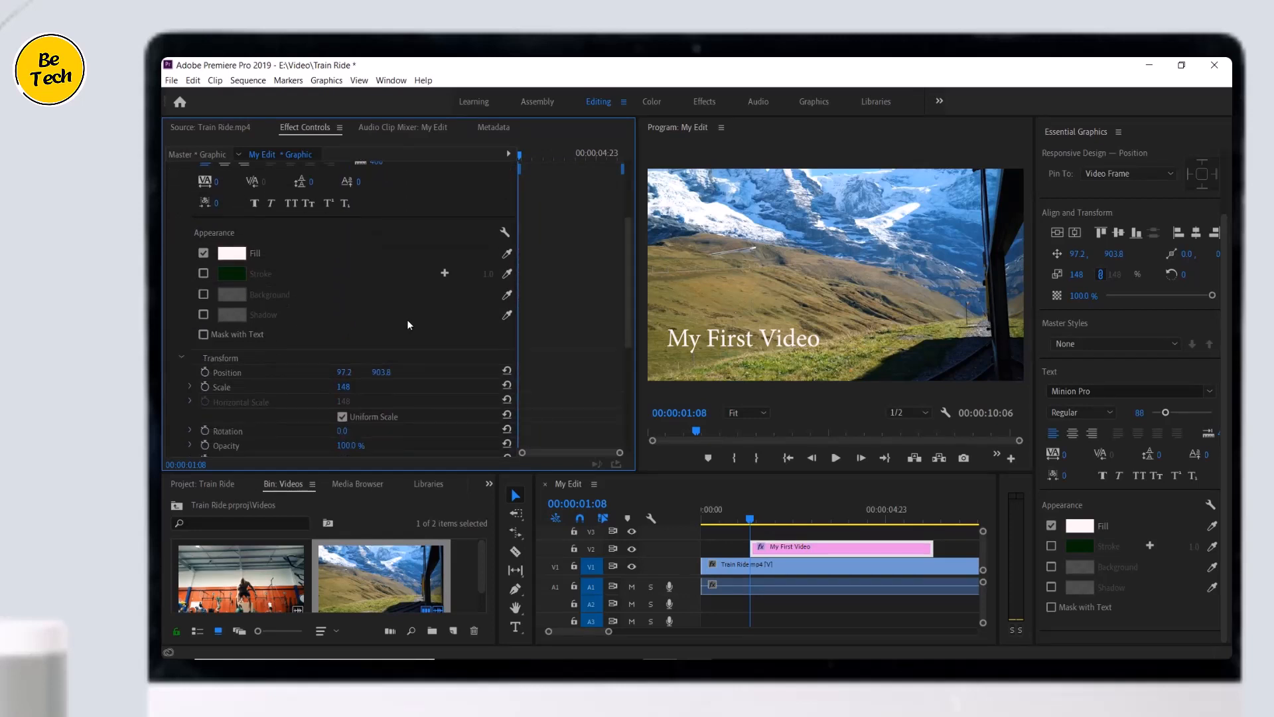
scroll(408, 324, "up", 4)
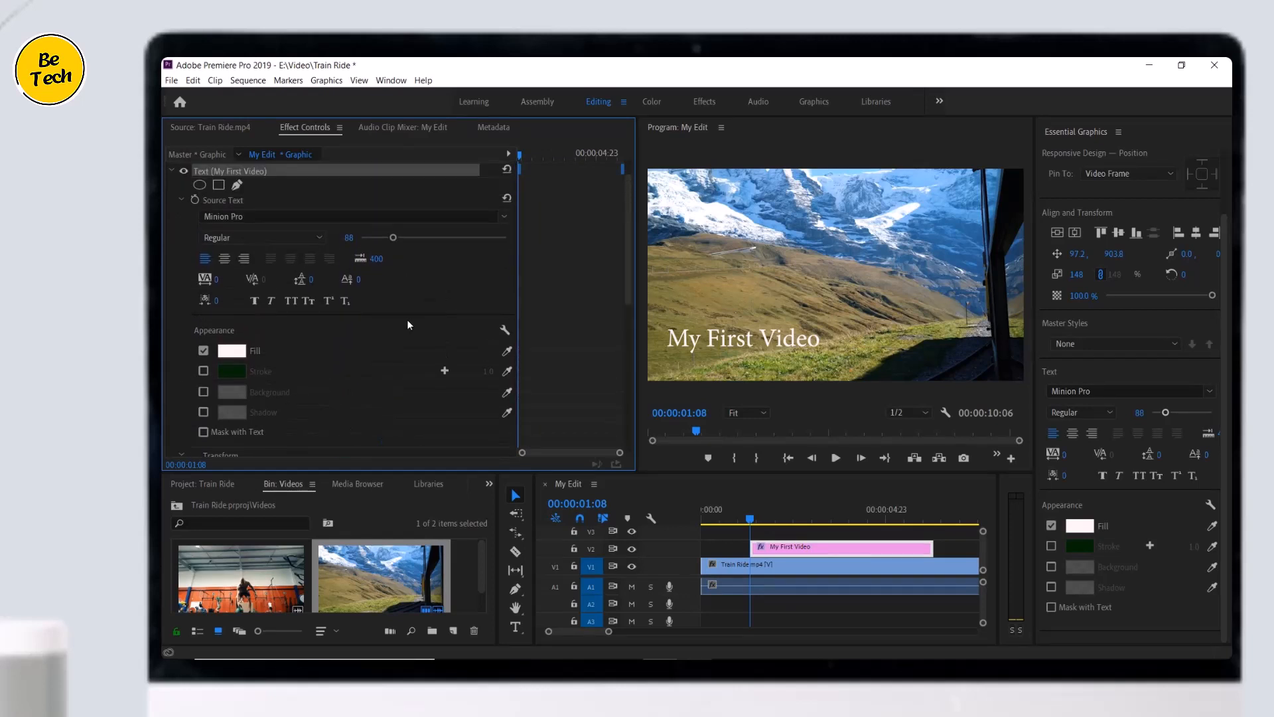
scroll(408, 323, "up", 1)
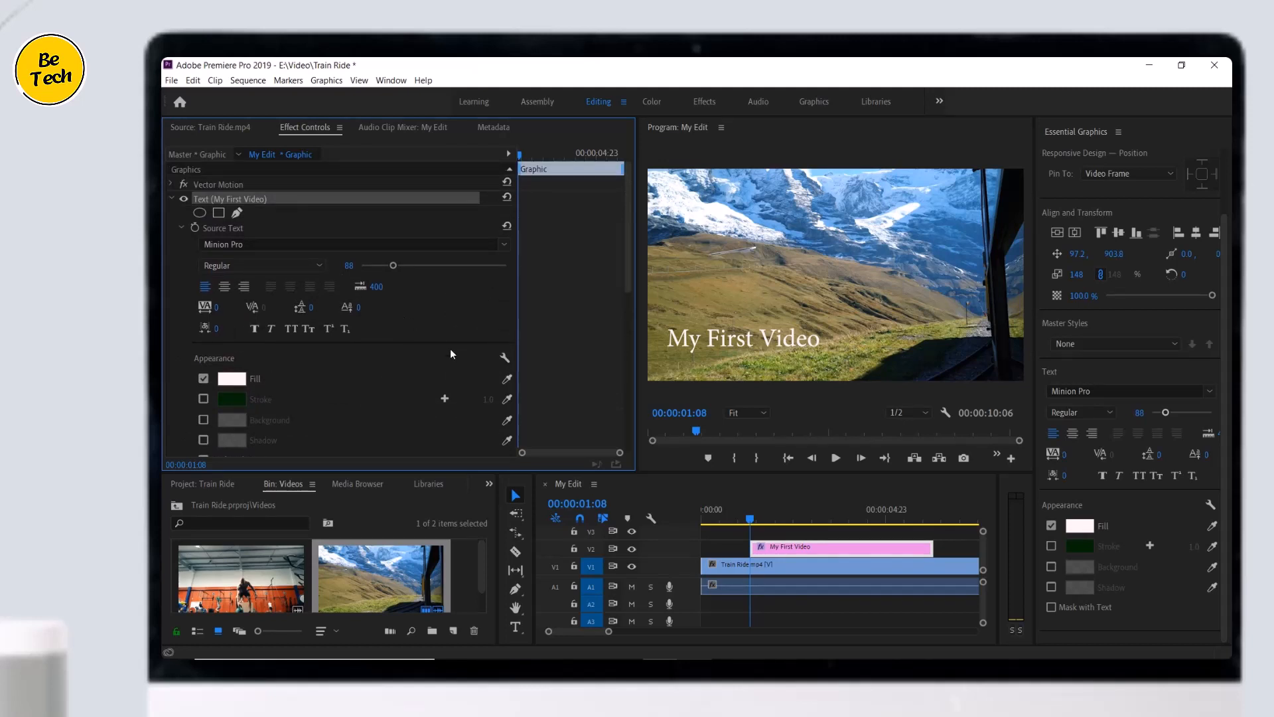
Step: Draw a wide rectangle over the title in the video frame and move it to position 84.0, 570.0 above the text
left_click(519, 592)
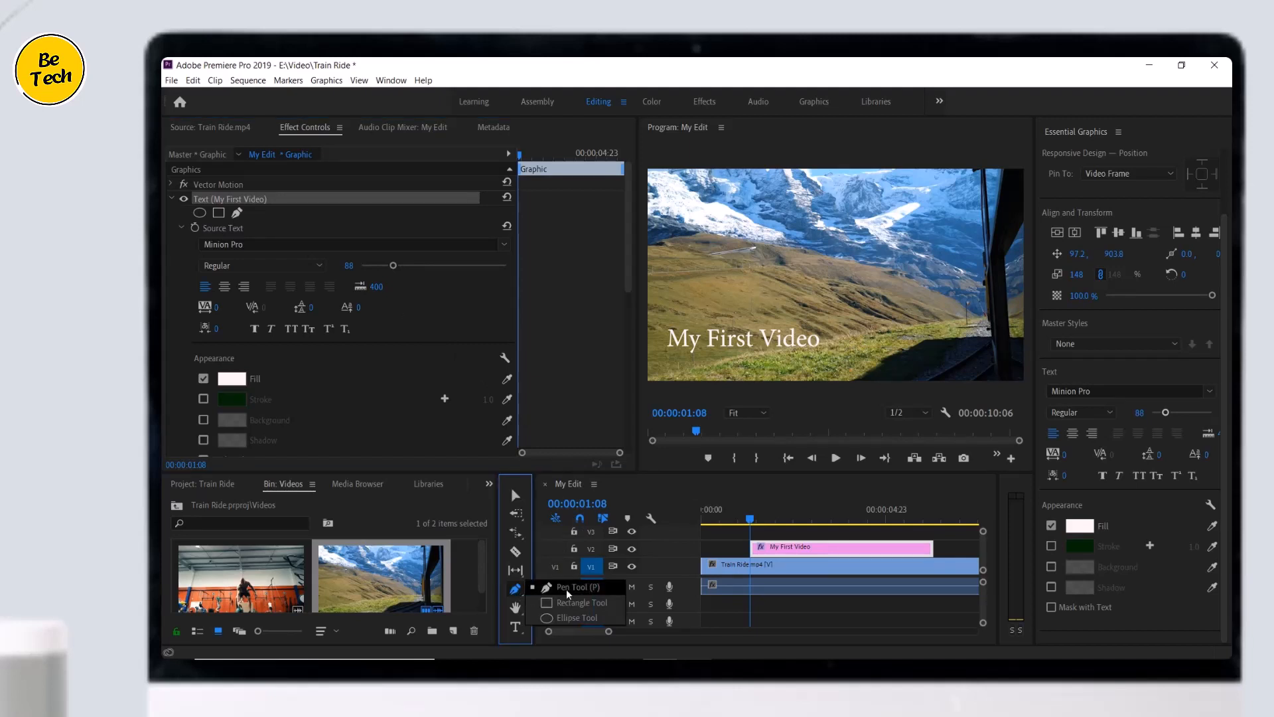
left_click(581, 603)
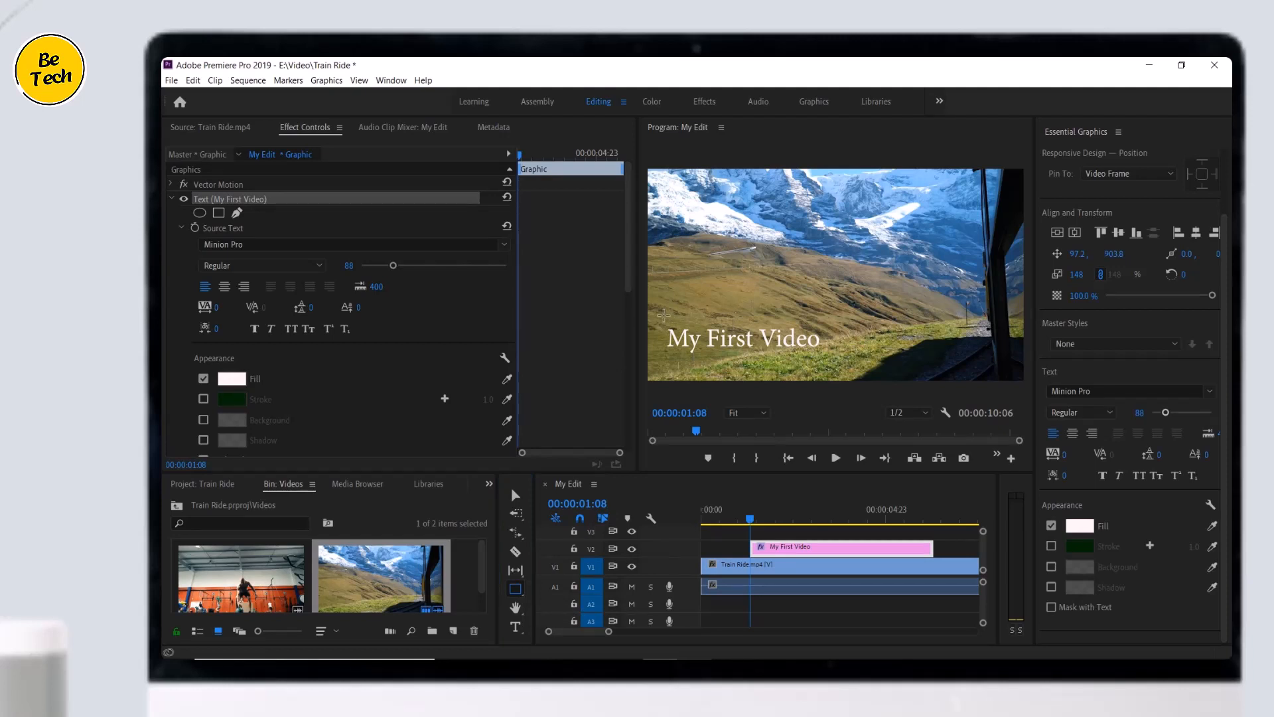
left_click_drag(662, 314, 983, 354)
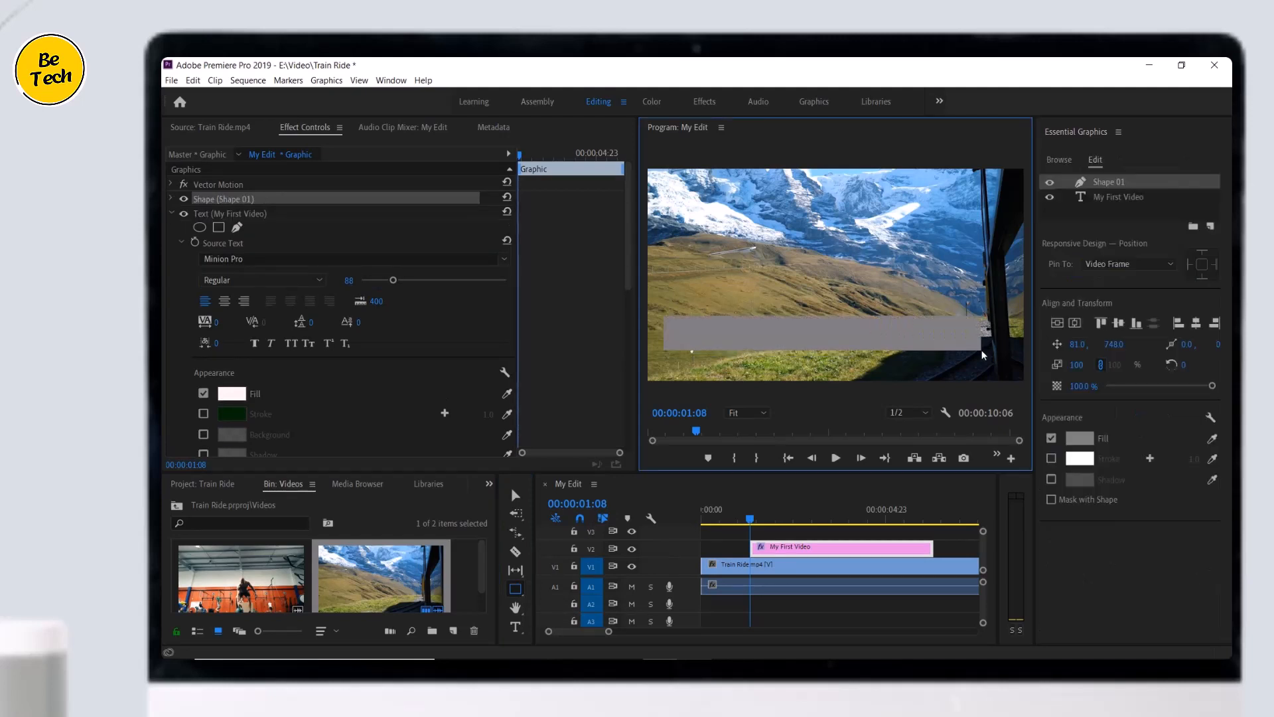
key("v")
left_click_drag(736, 340, 735, 312)
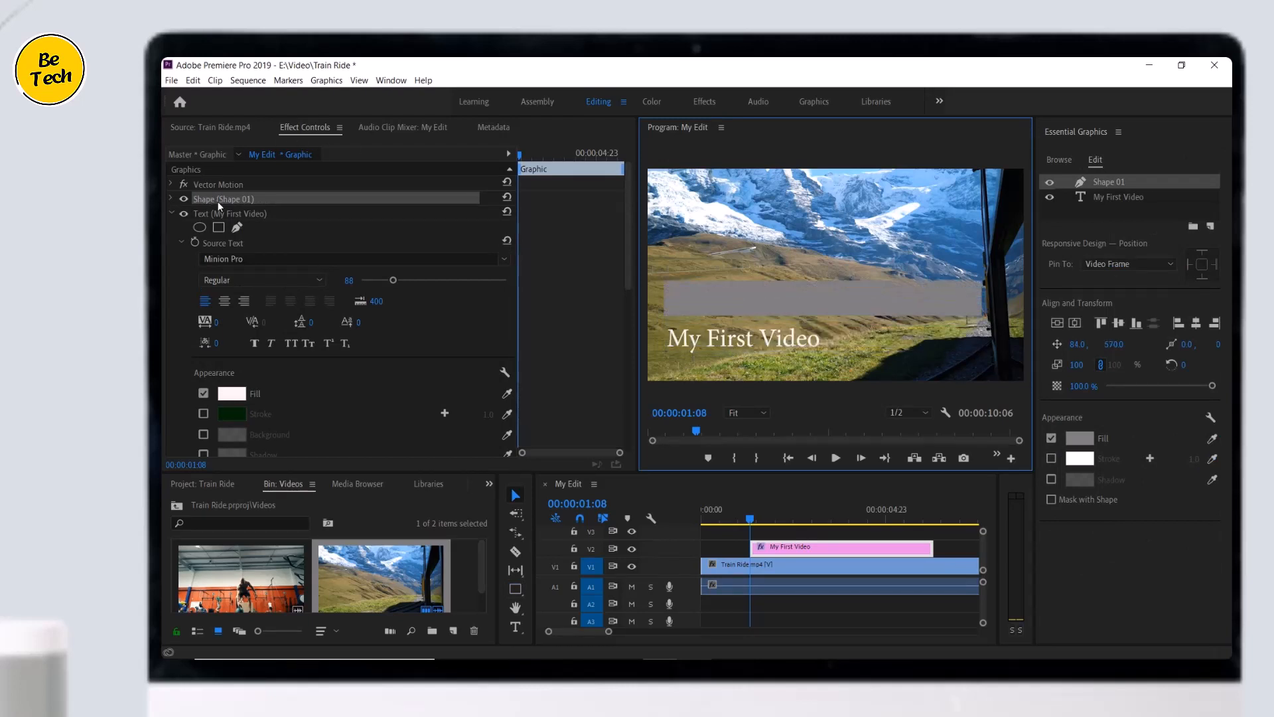
Step: Place the rectangle layer beneath the text layer, then position and shrink it to fit closely behind "My First Video"
left_click_drag(218, 201, 213, 217)
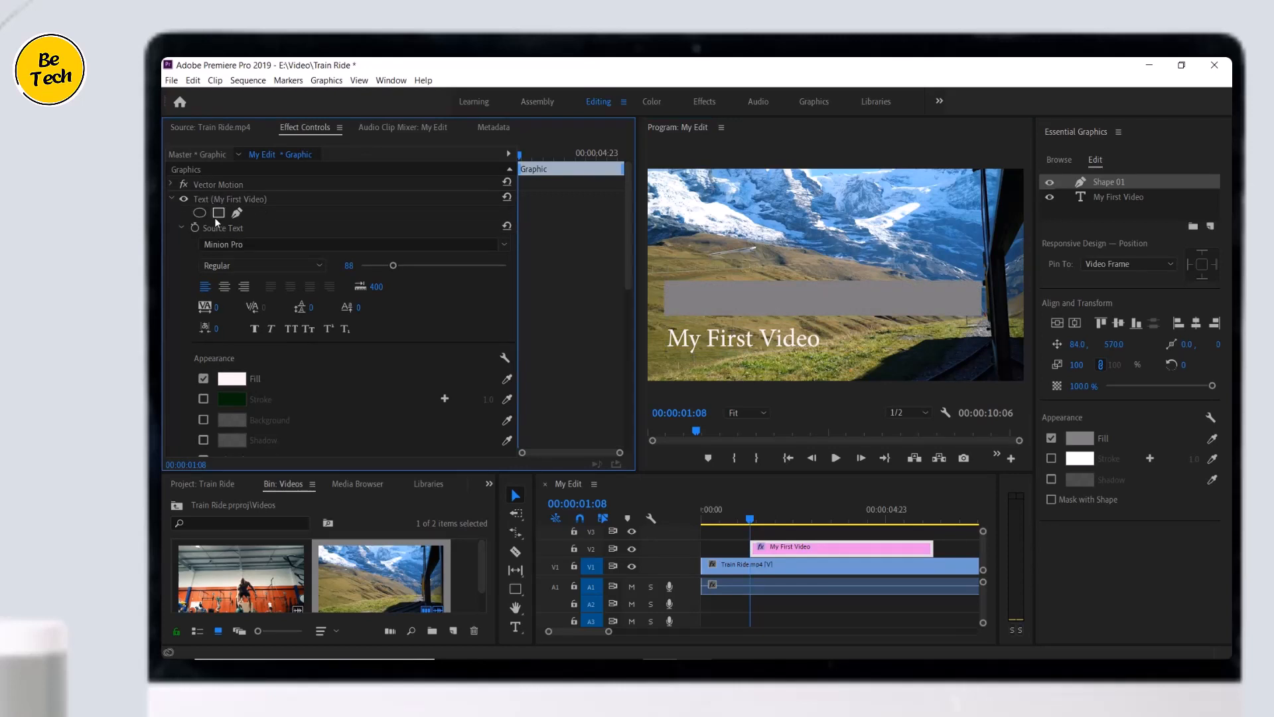
left_click_drag(704, 313, 698, 349)
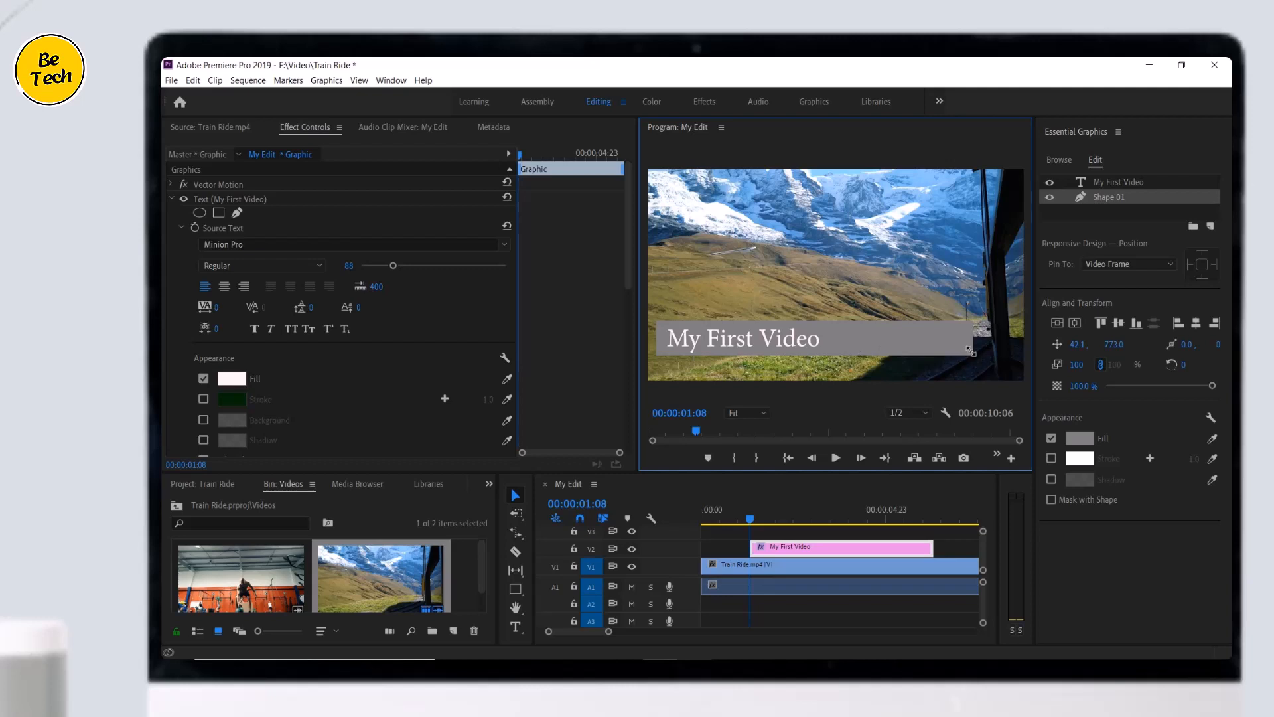
left_click_drag(970, 352, 826, 332)
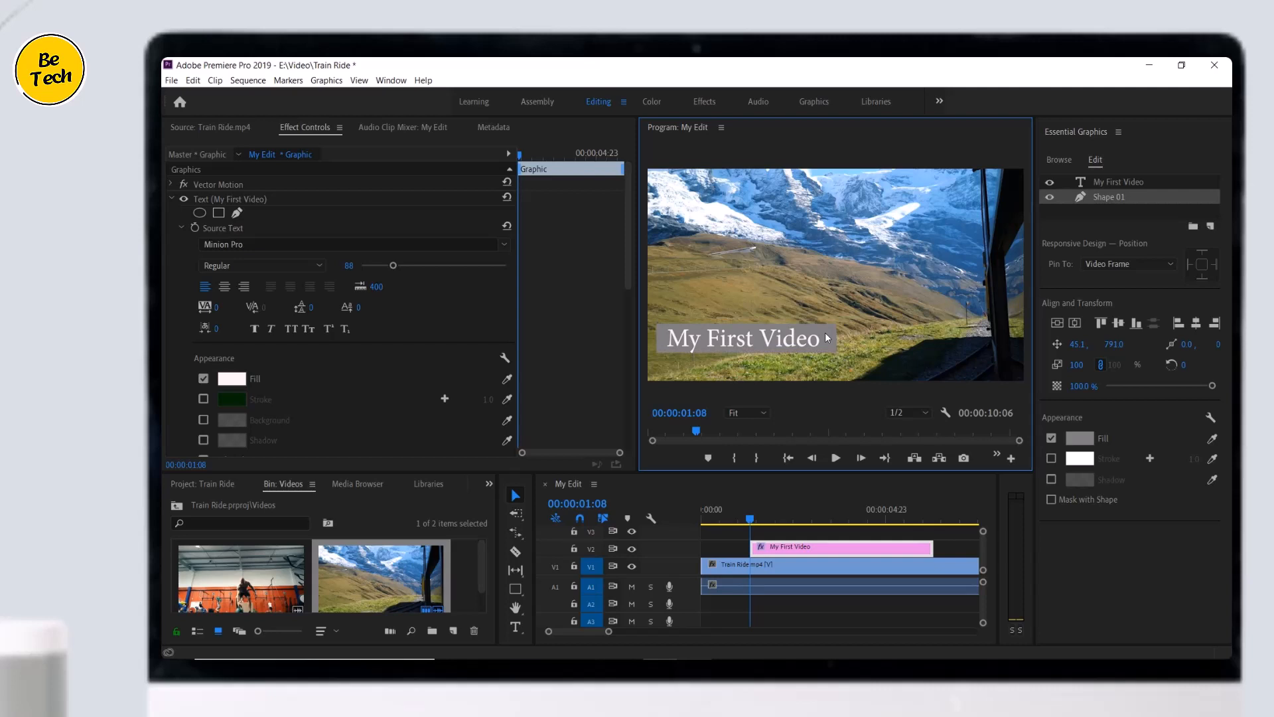
Step: Fill the rectangle behind the title with a very dark red-brown and lower its opacity slightly
left_click(1089, 438)
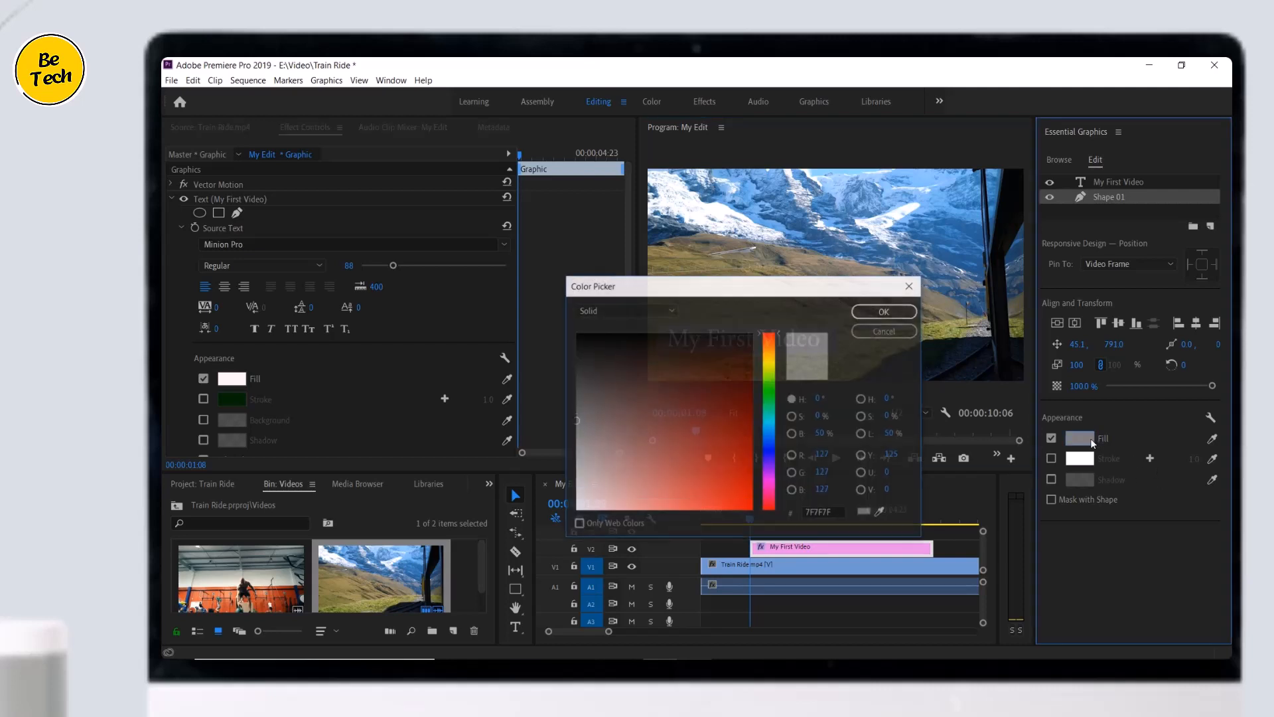
left_click(896, 314)
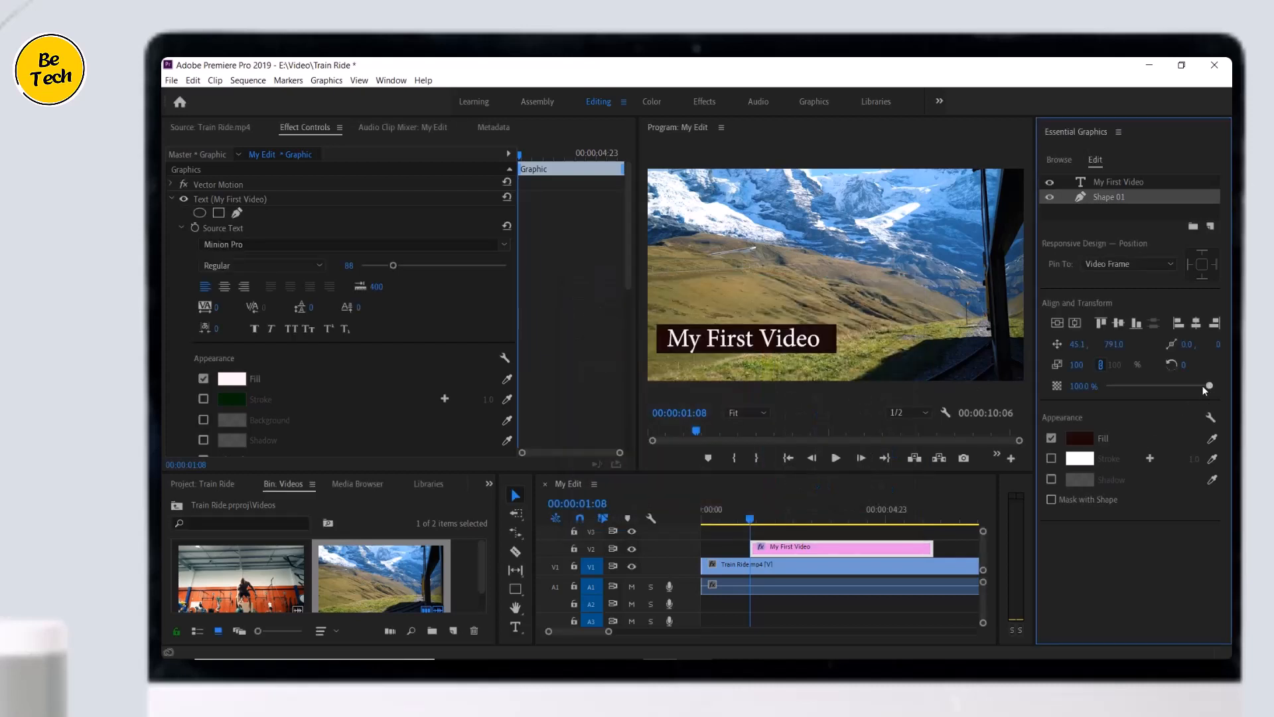
left_click_drag(1212, 386, 1194, 388)
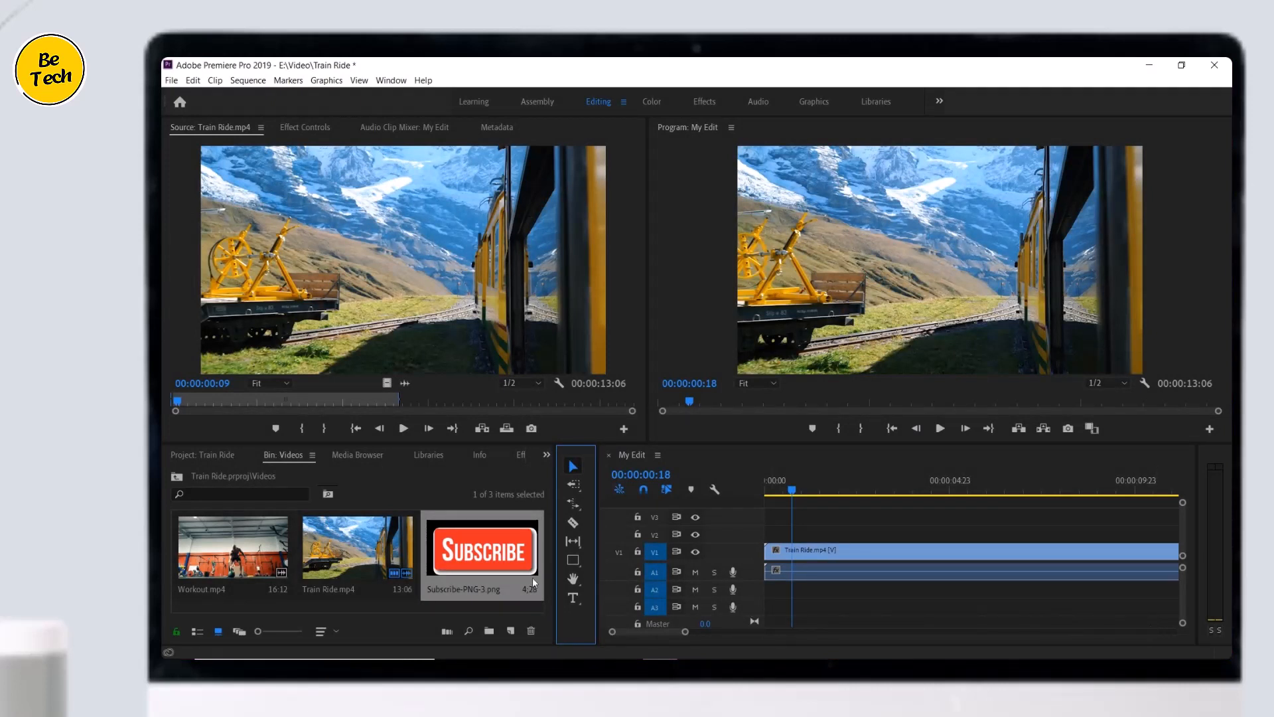
Step: Place Subscribe-PNG-3.png on track V2 above the train clip and expand its Motion properties
left_click_drag(503, 559, 799, 489)
left_click(803, 526)
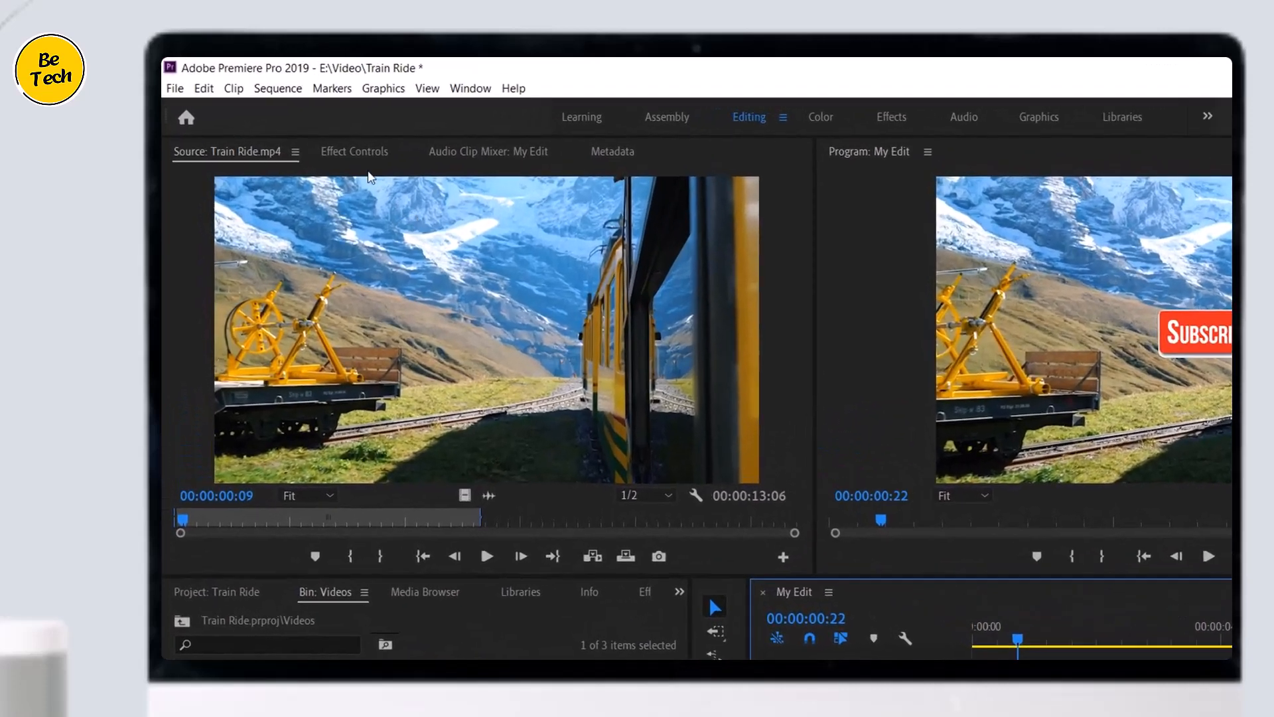
left_click(306, 127)
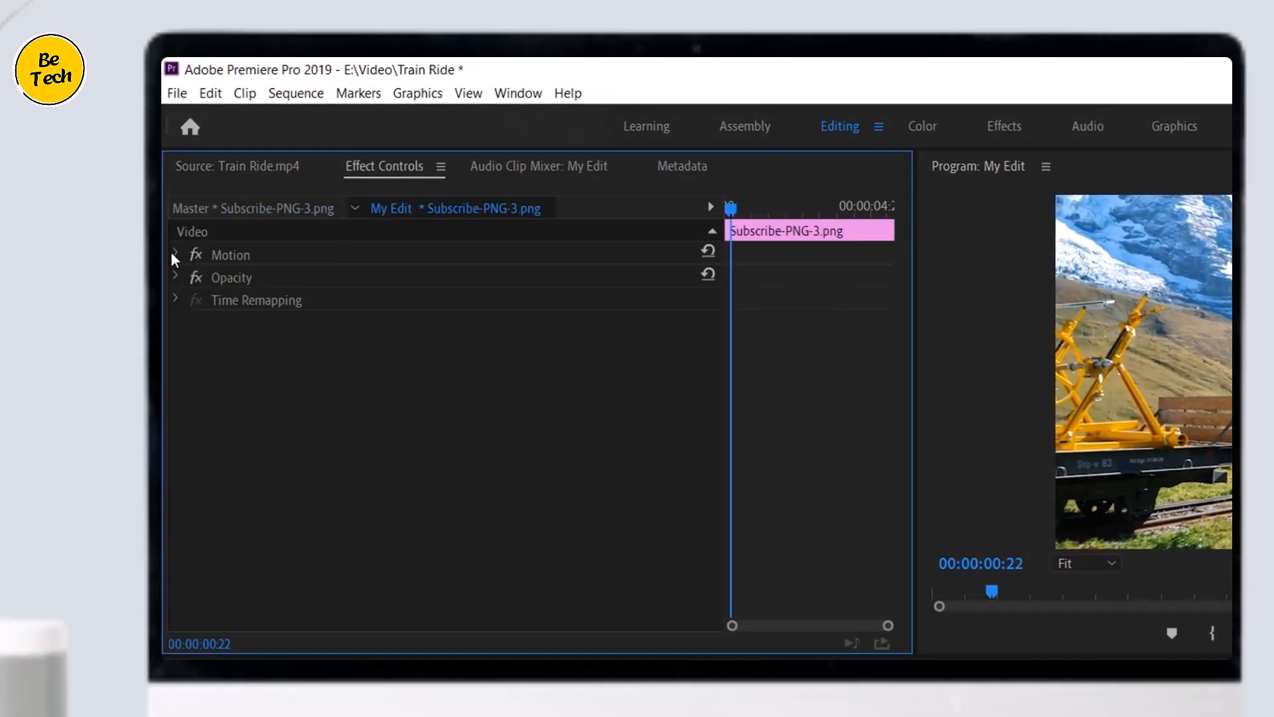
left_click(174, 256)
left_click(175, 256)
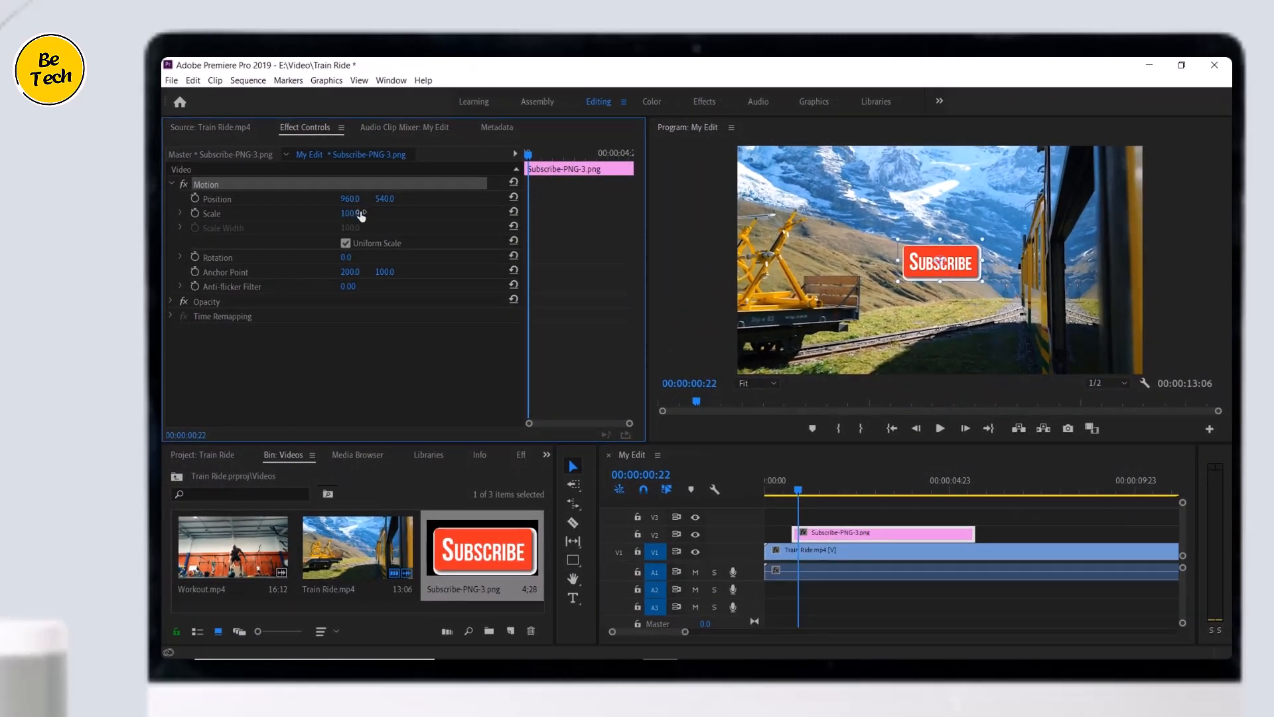
Step: Scale the Subscribe image to 117 and move it to position 1364.0, 215.0
left_click_drag(361, 213, 186, 200)
left_click_drag(364, 206, 300, 204)
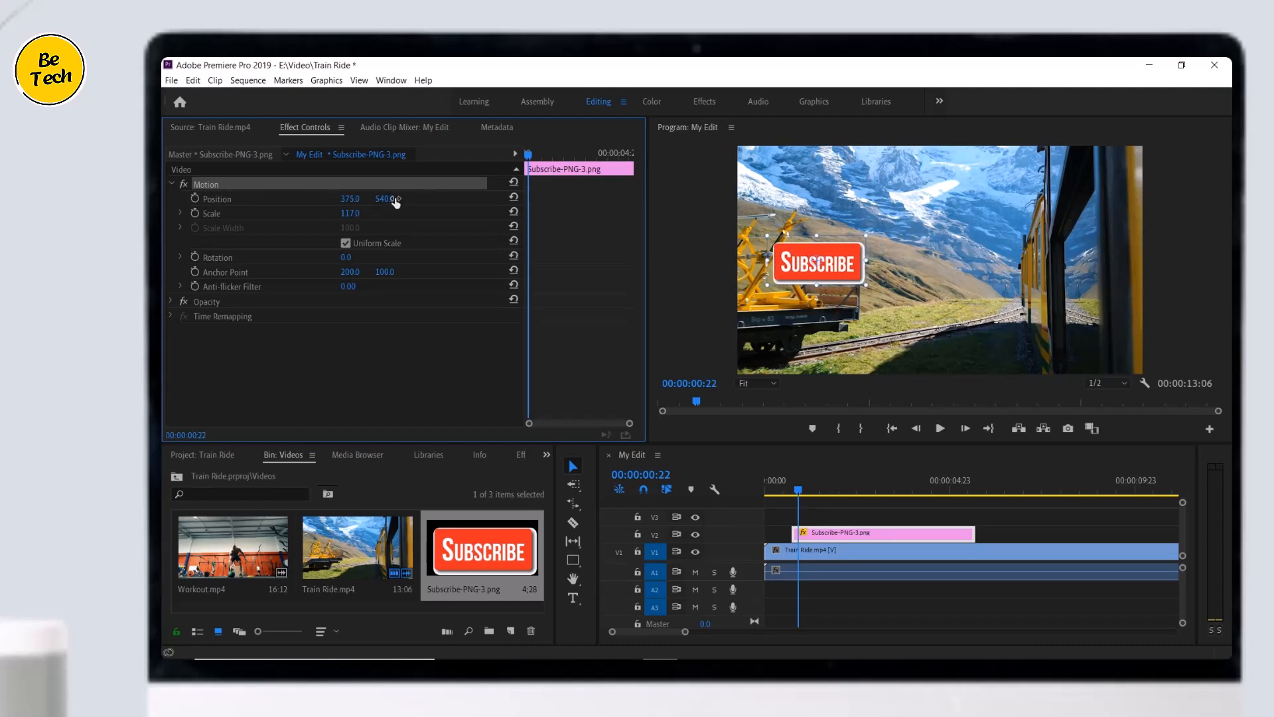
left_click_drag(396, 202, 403, 433)
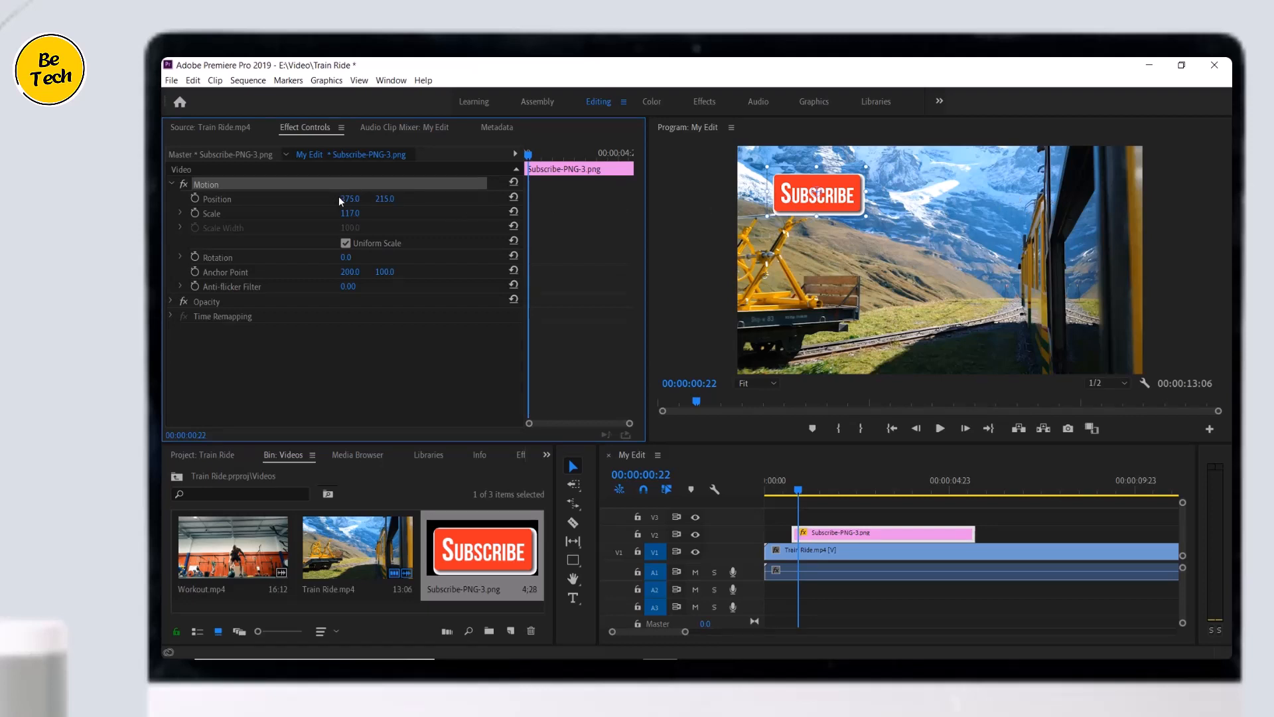
left_click_drag(342, 199, 1037, 217)
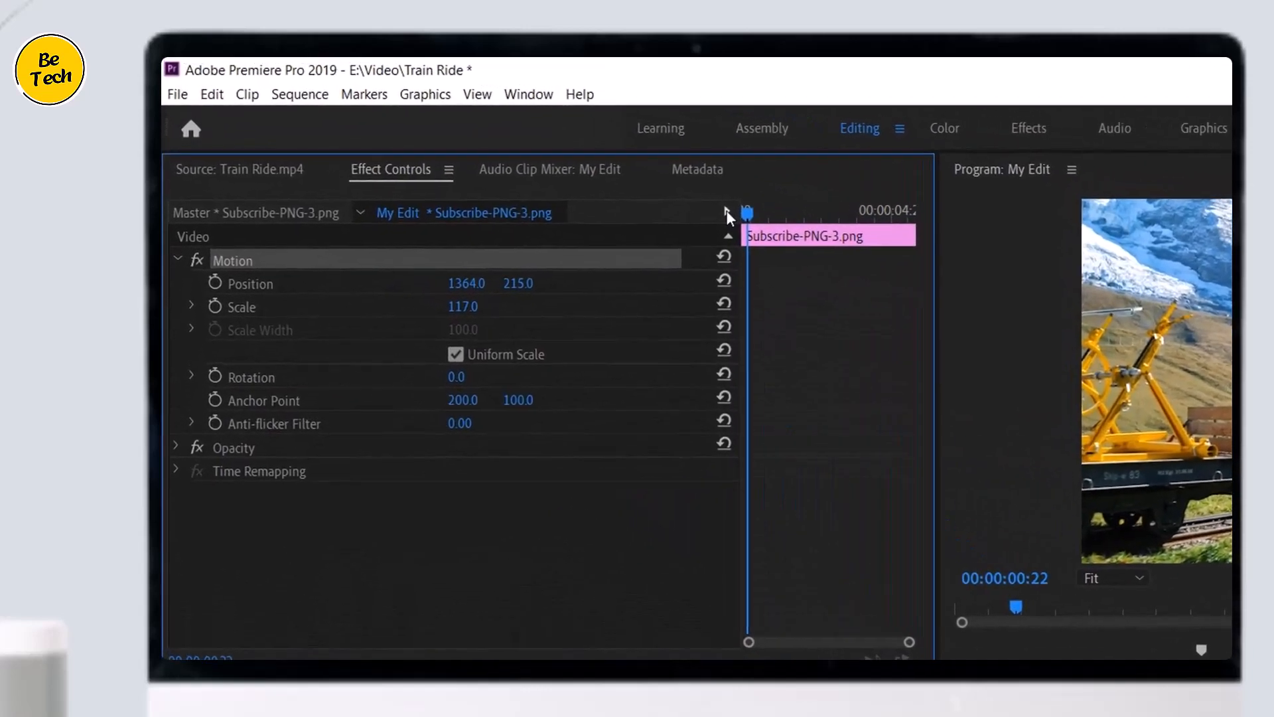
Step: Move the Subscribe image to horizontal position 383.0 with the playhead at 00:00:01:02
left_click(565, 166)
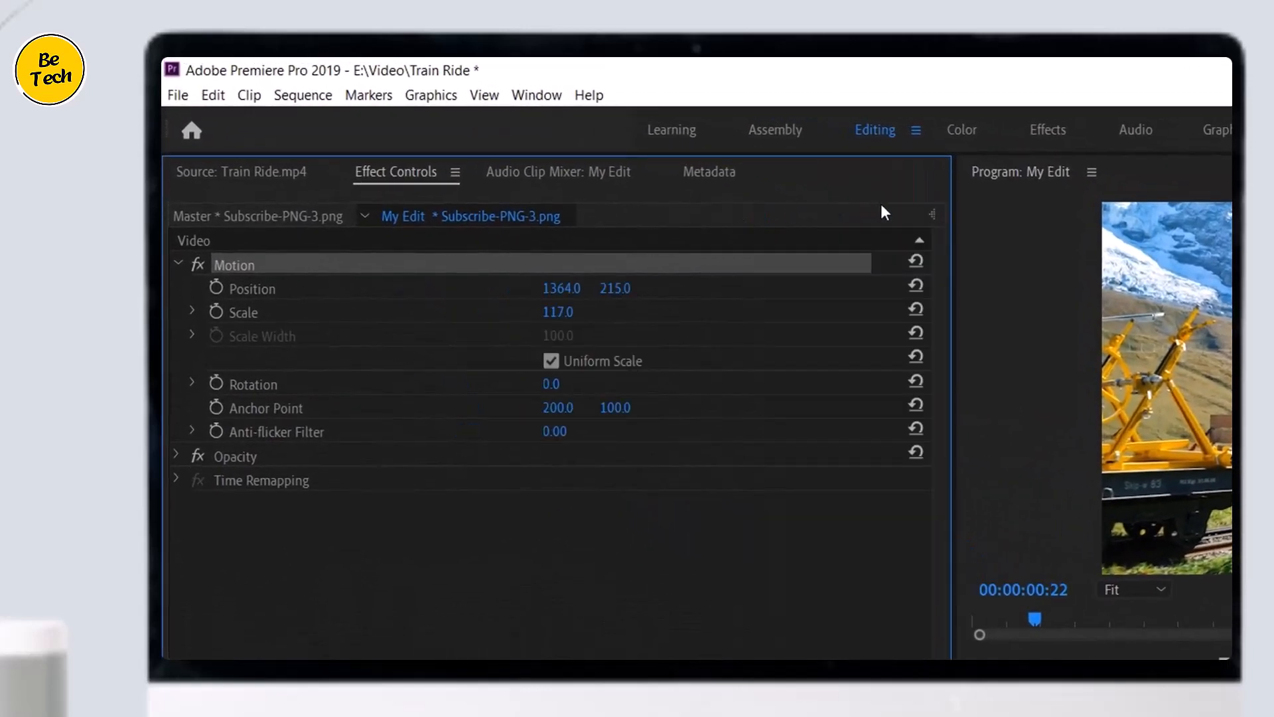
left_click(935, 215)
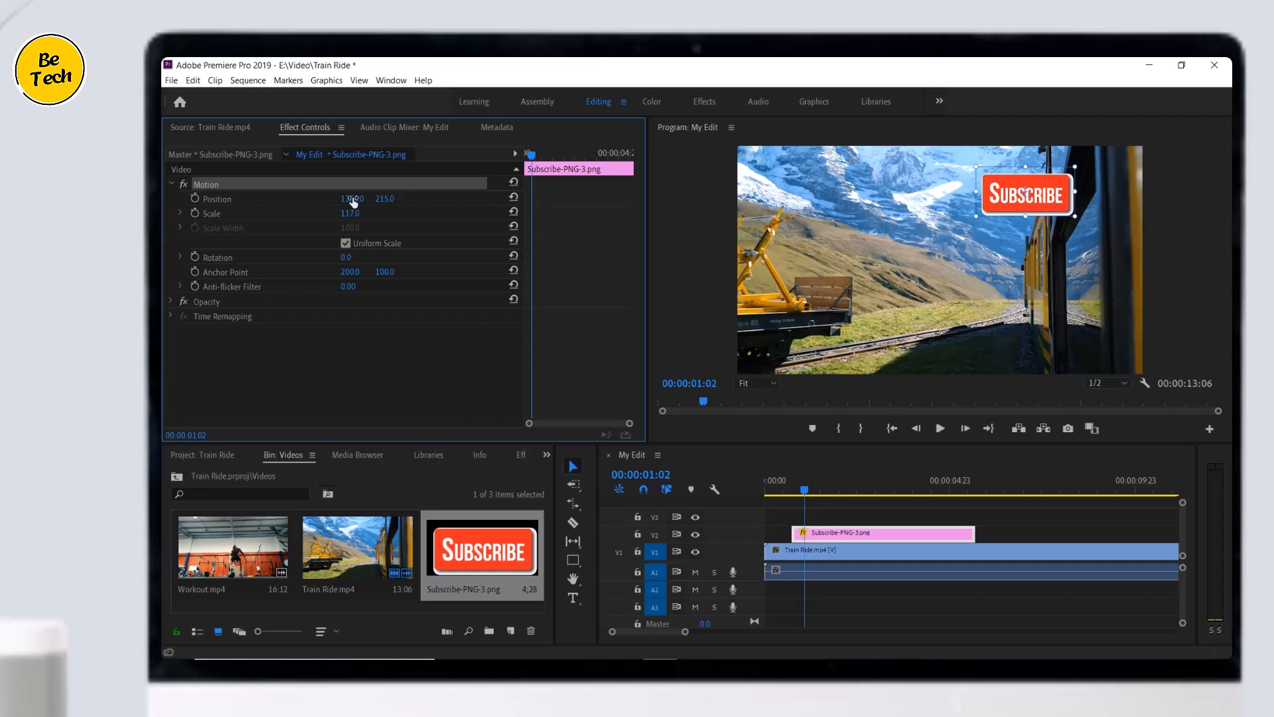
left_click_drag(352, 199, 245, 200)
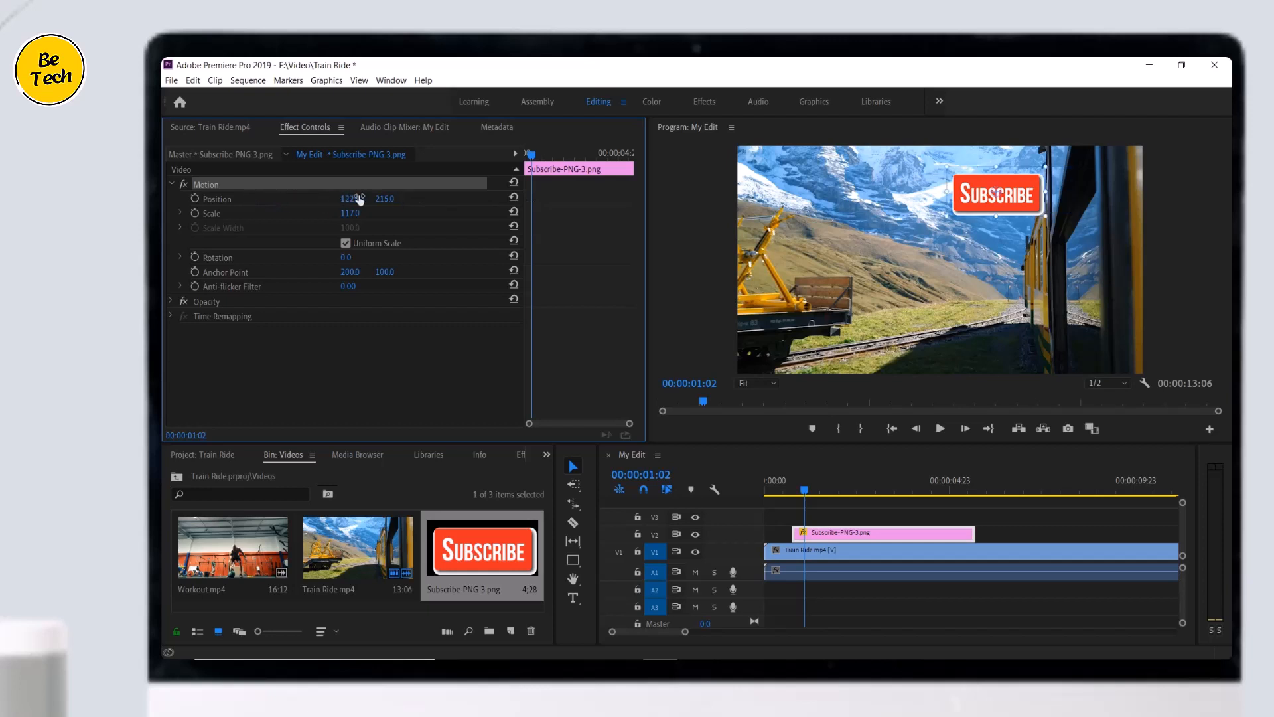
left_click_drag(358, 201, 268, 199)
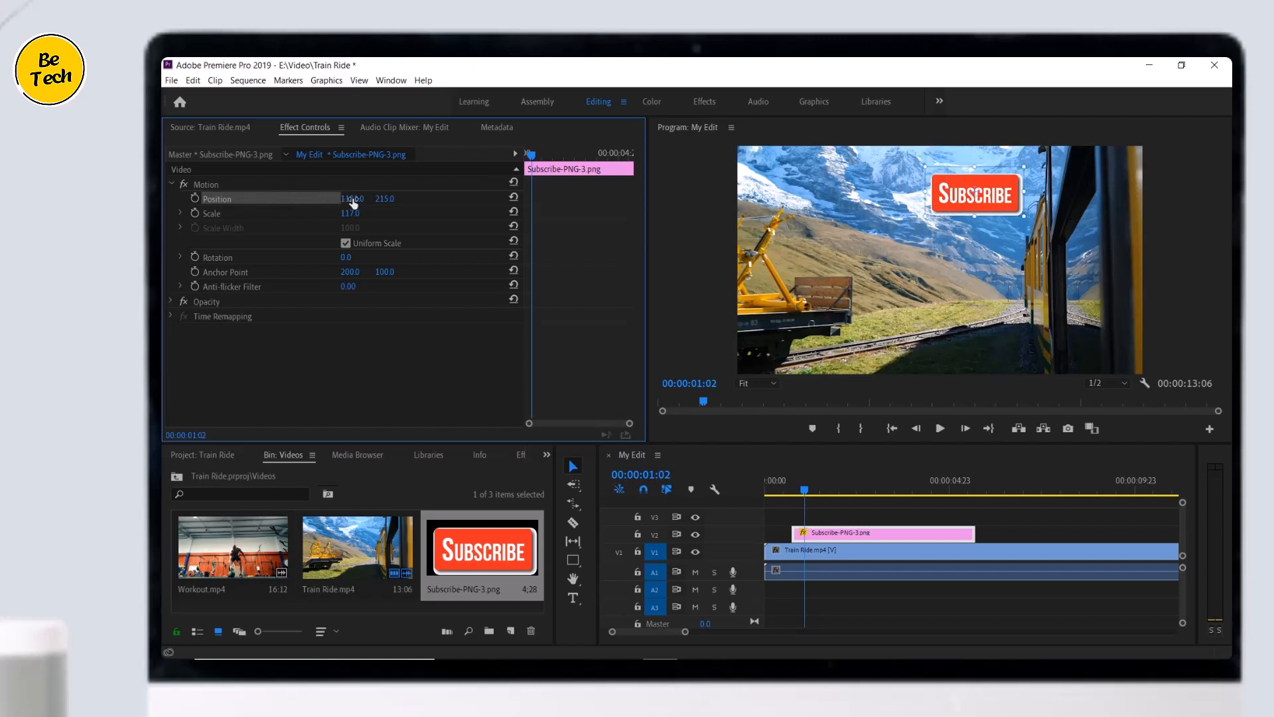
left_click_drag(354, 203, 214, 198)
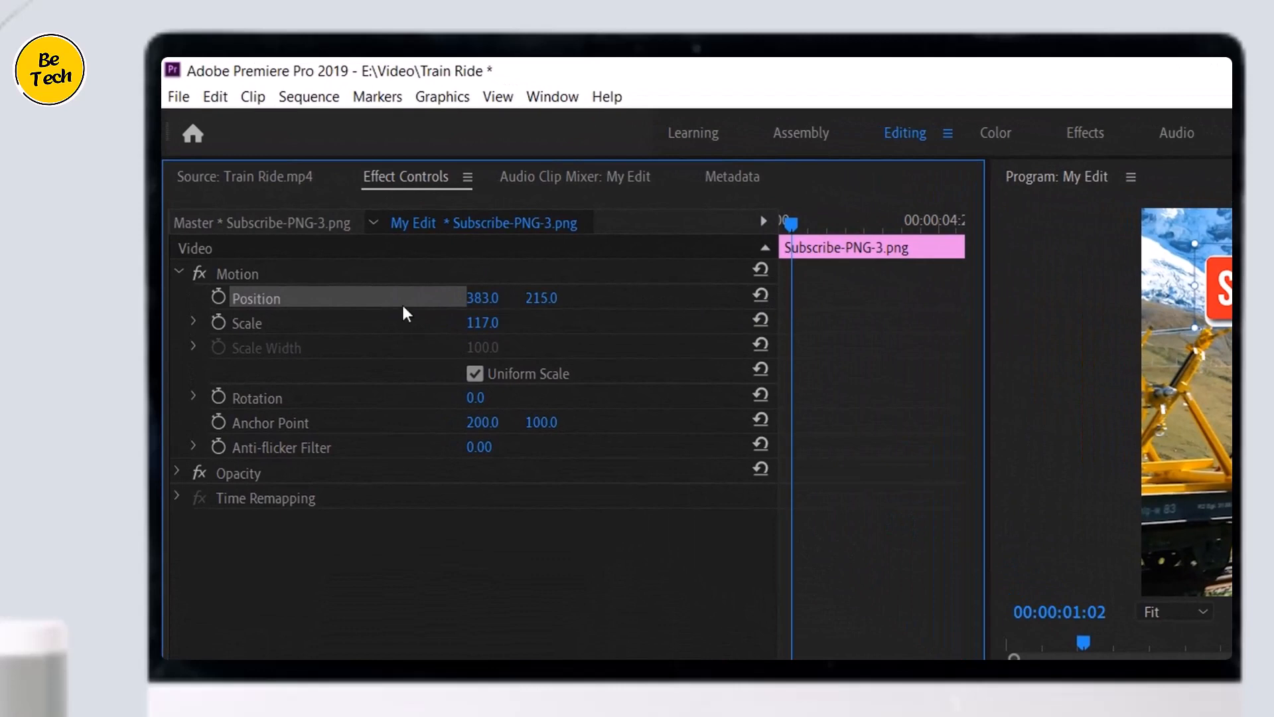
Step: Keyframe the Subscribe image's Position at 00:00:01:02 and add a second keyframe at 00:00:03:13 with horizontal position 1461.0
left_click(219, 298)
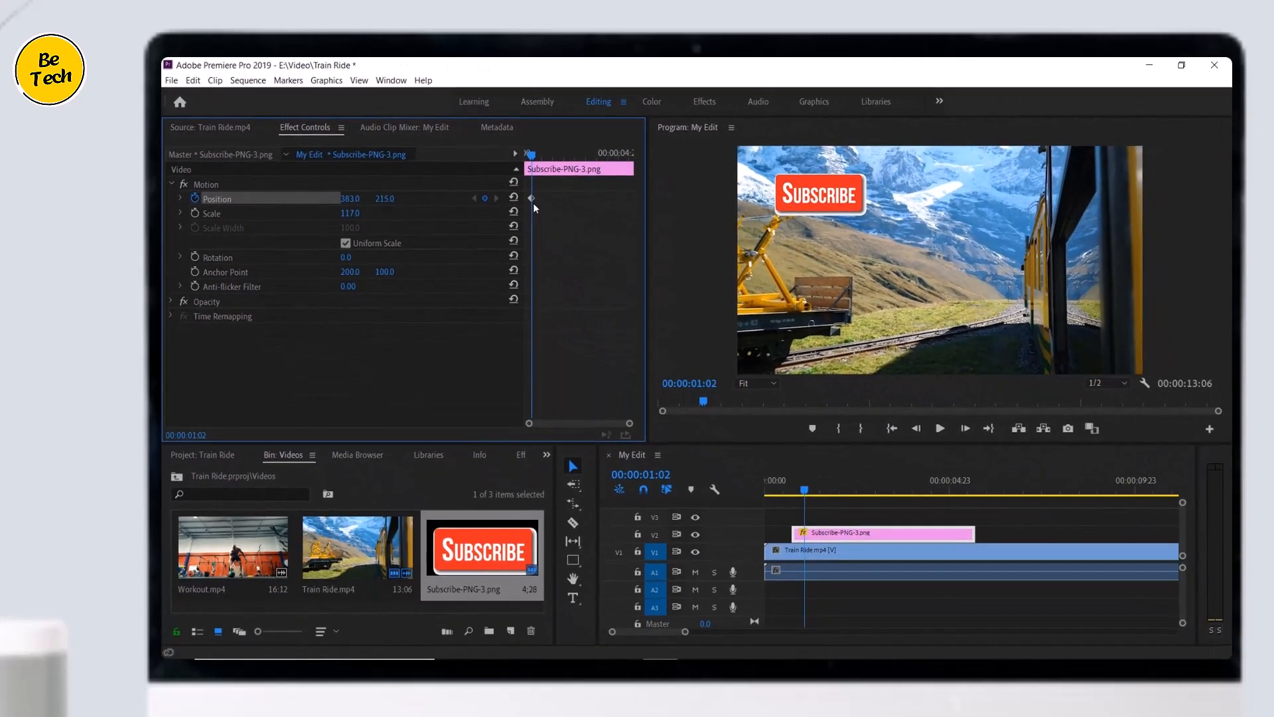
left_click_drag(532, 157, 588, 160)
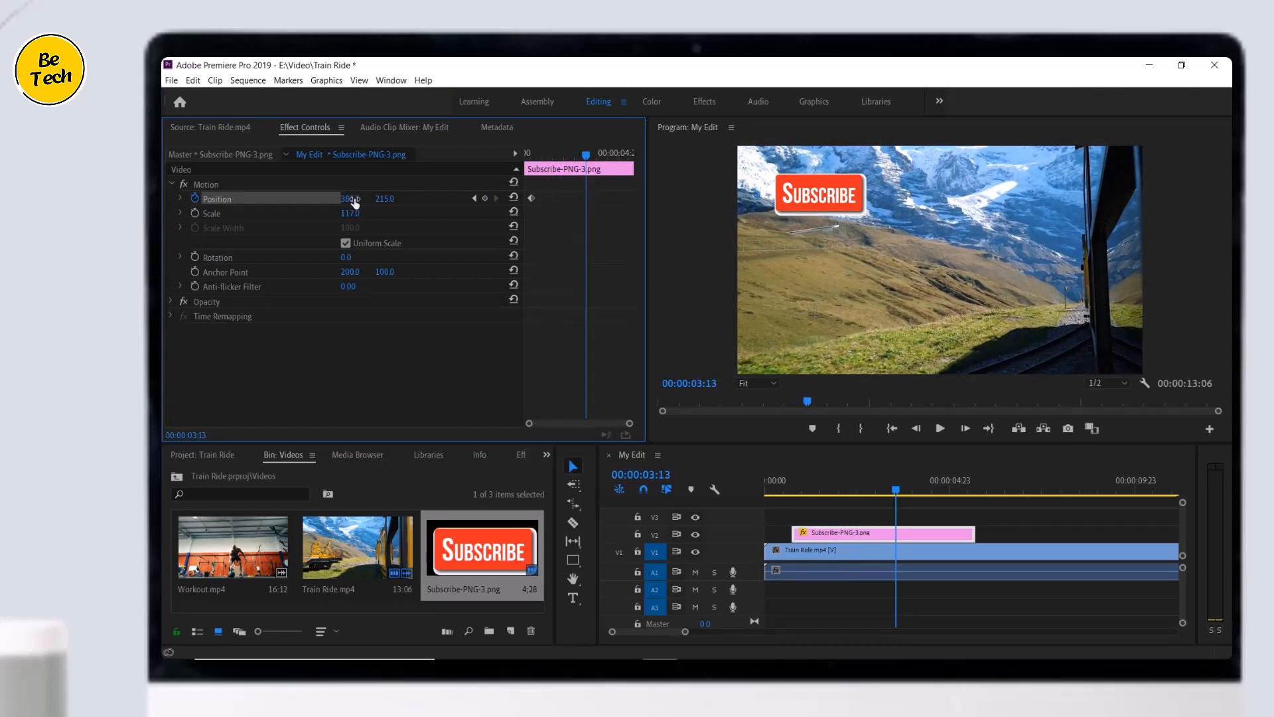
left_click_drag(348, 200, 976, 212)
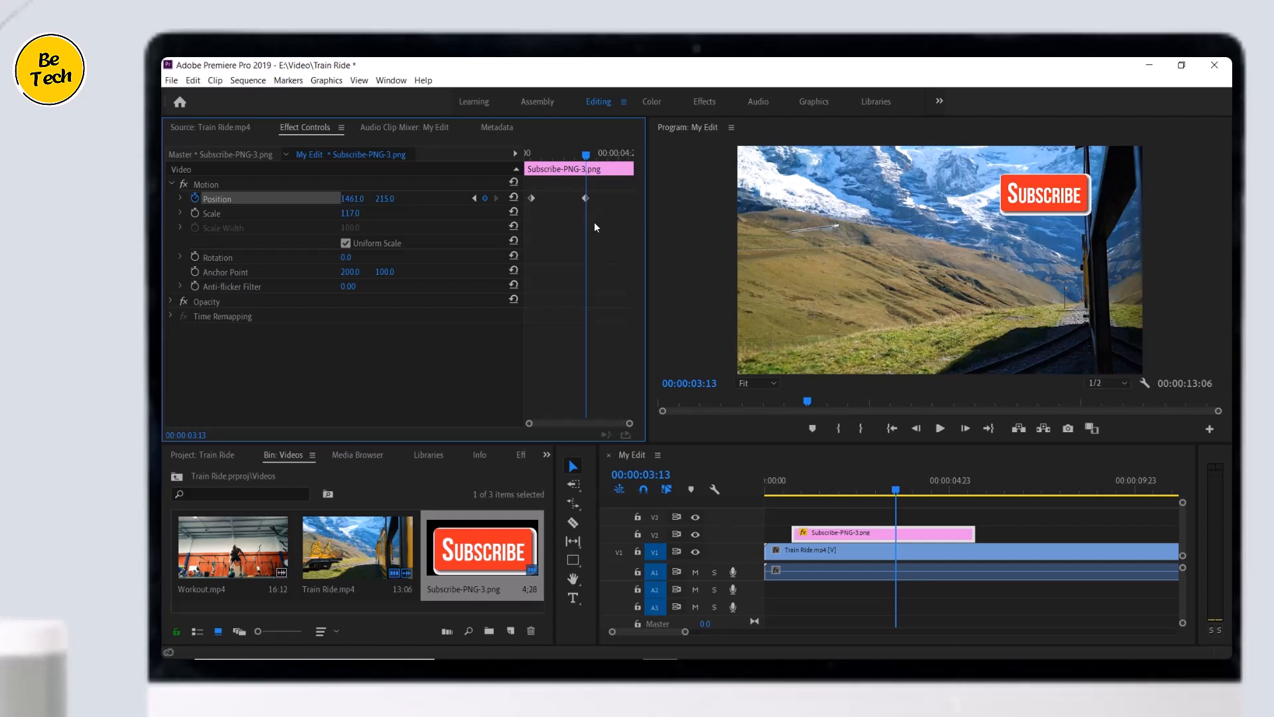
Step: Play back the sequence from 00:00:00:15 to preview the Subscribe image's horizontal position animation
left_click(788, 490)
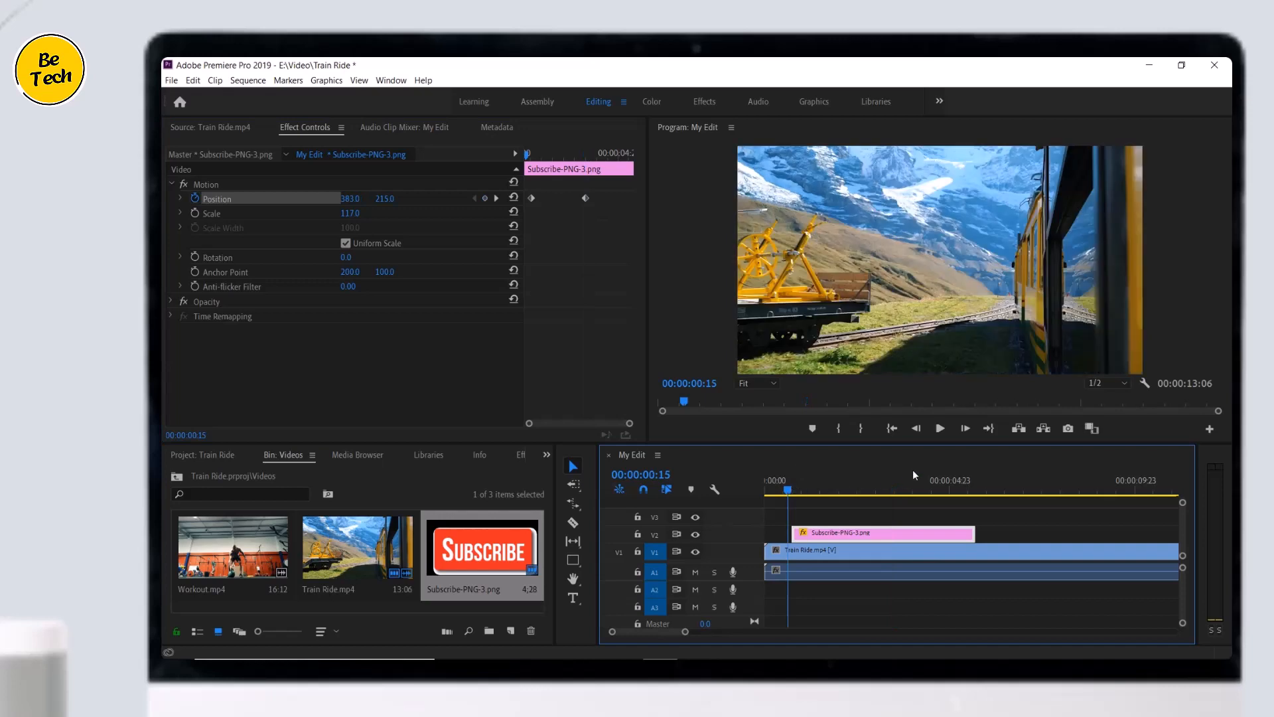
left_click(940, 428)
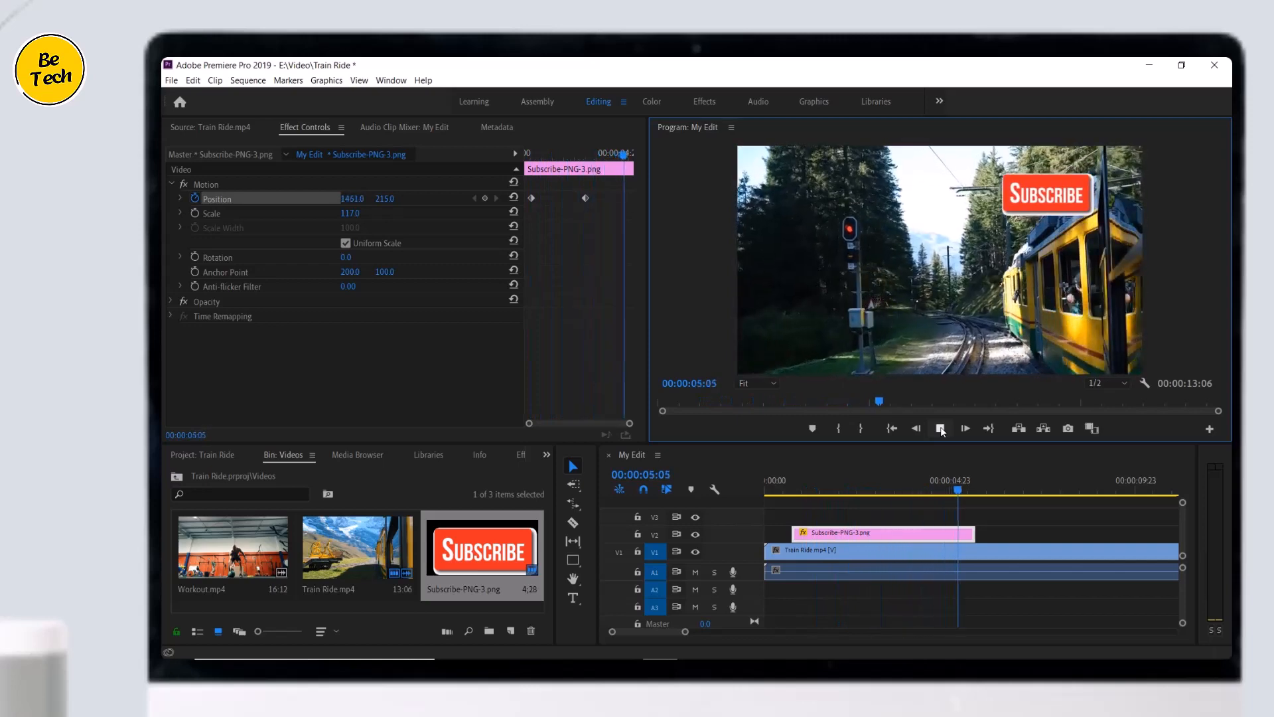
left_click(940, 429)
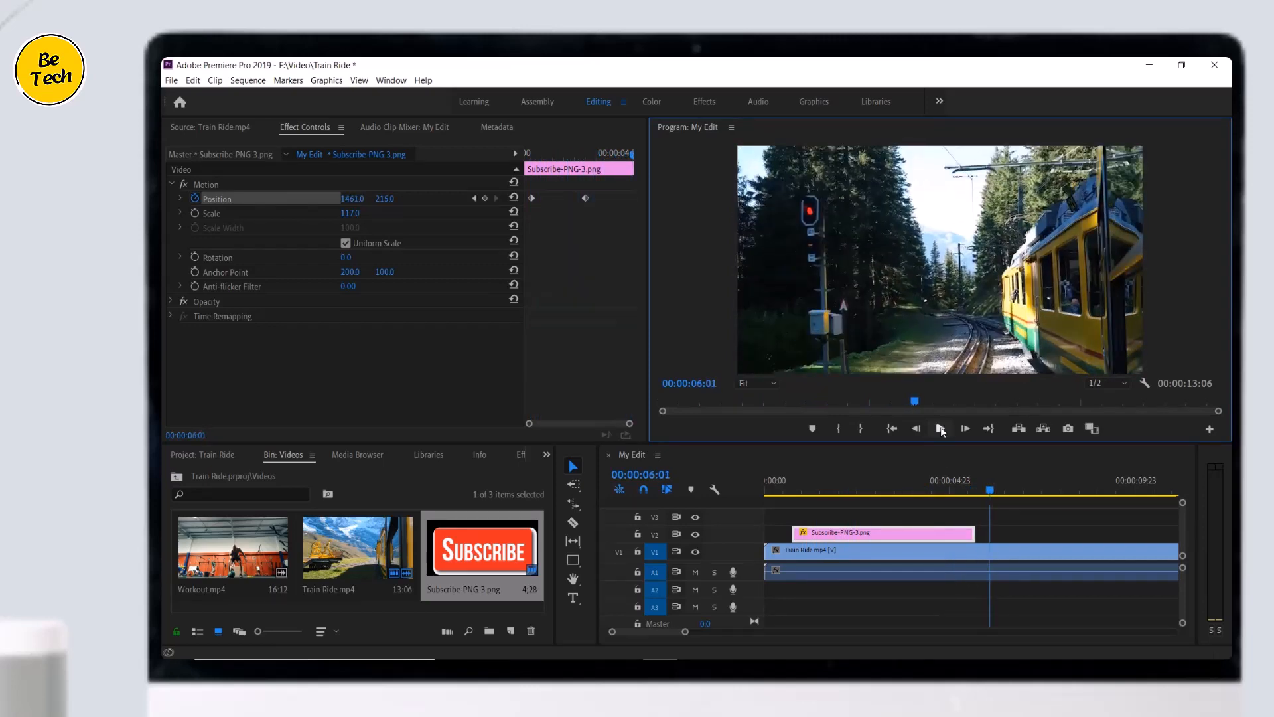
Step: Animate the Subscribe image's Scale with keyframes of 47.0 at 00:00:01:02 and 155.0 at 00:00:03:13
left_click(799, 489)
left_click(496, 198)
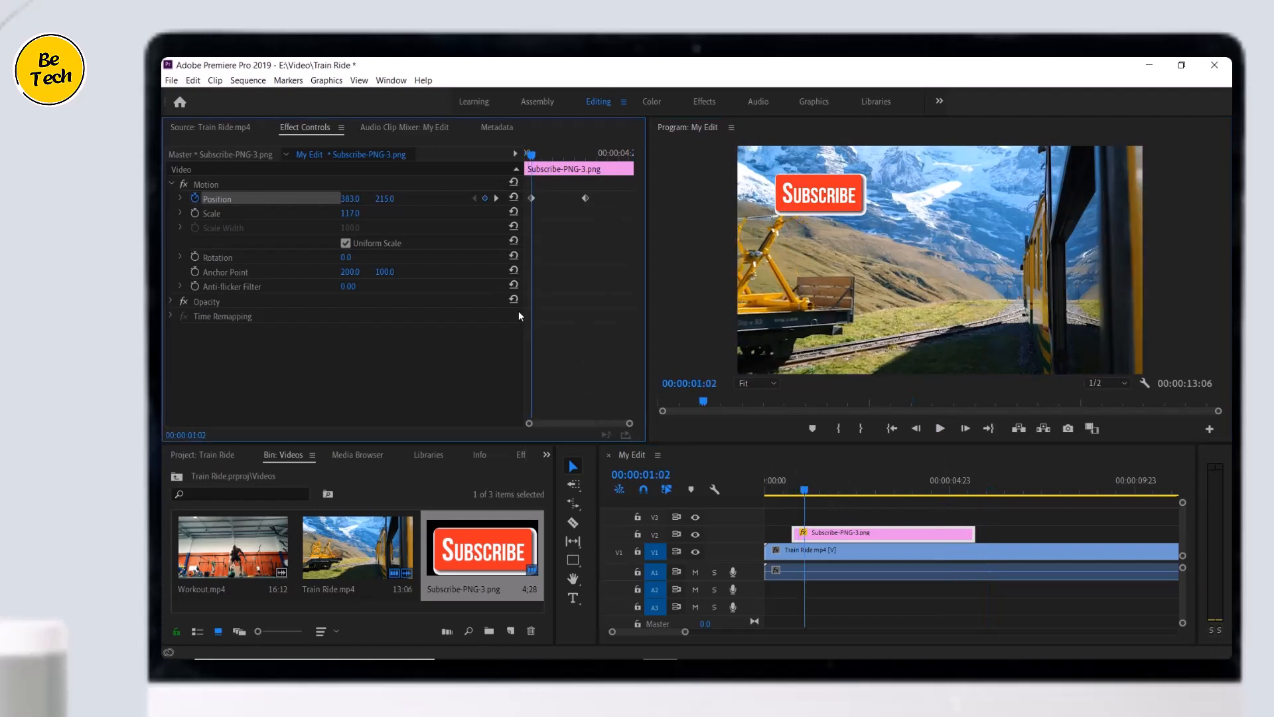
left_click(496, 197)
left_click(475, 198)
left_click(195, 213)
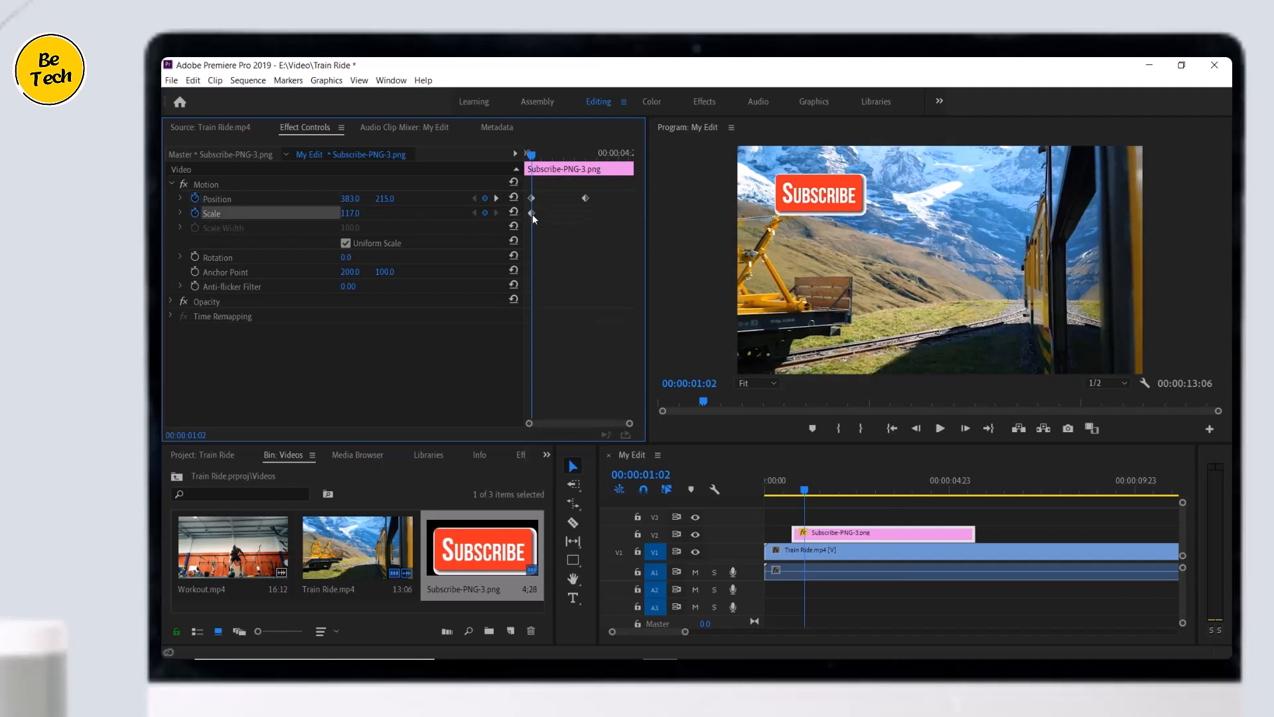
left_click_drag(350, 213, 323, 213)
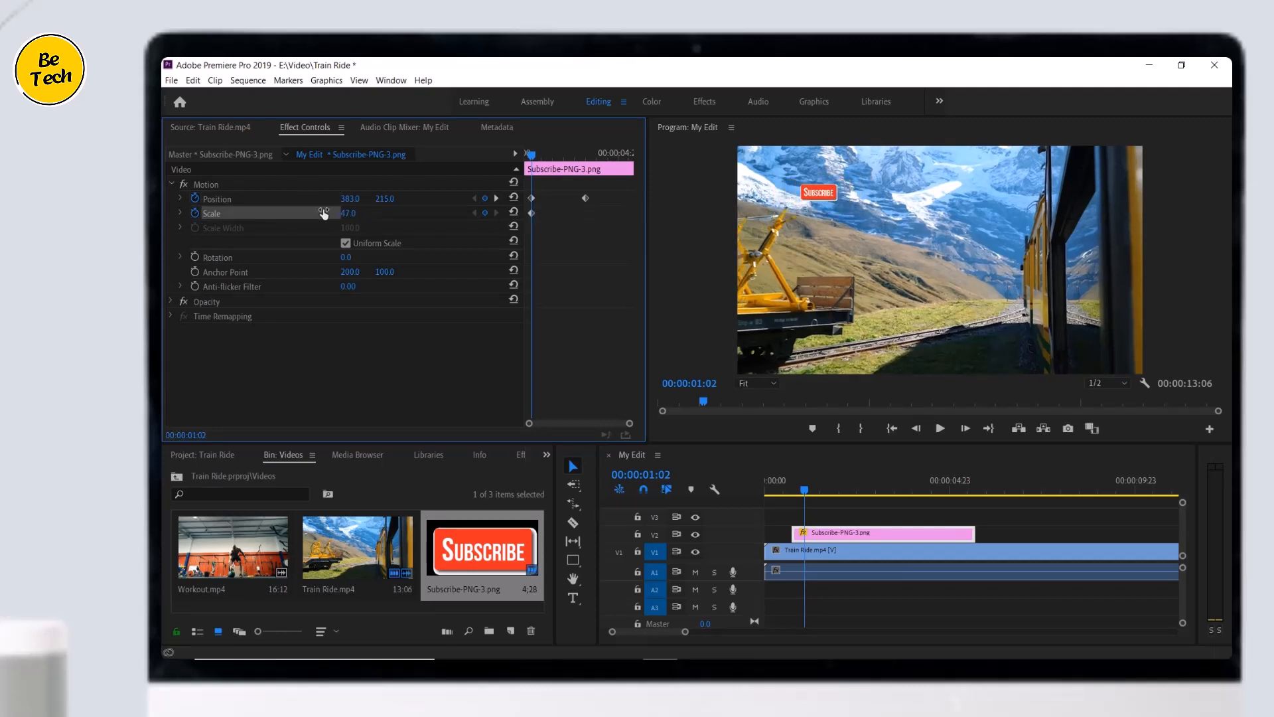
left_click(495, 199)
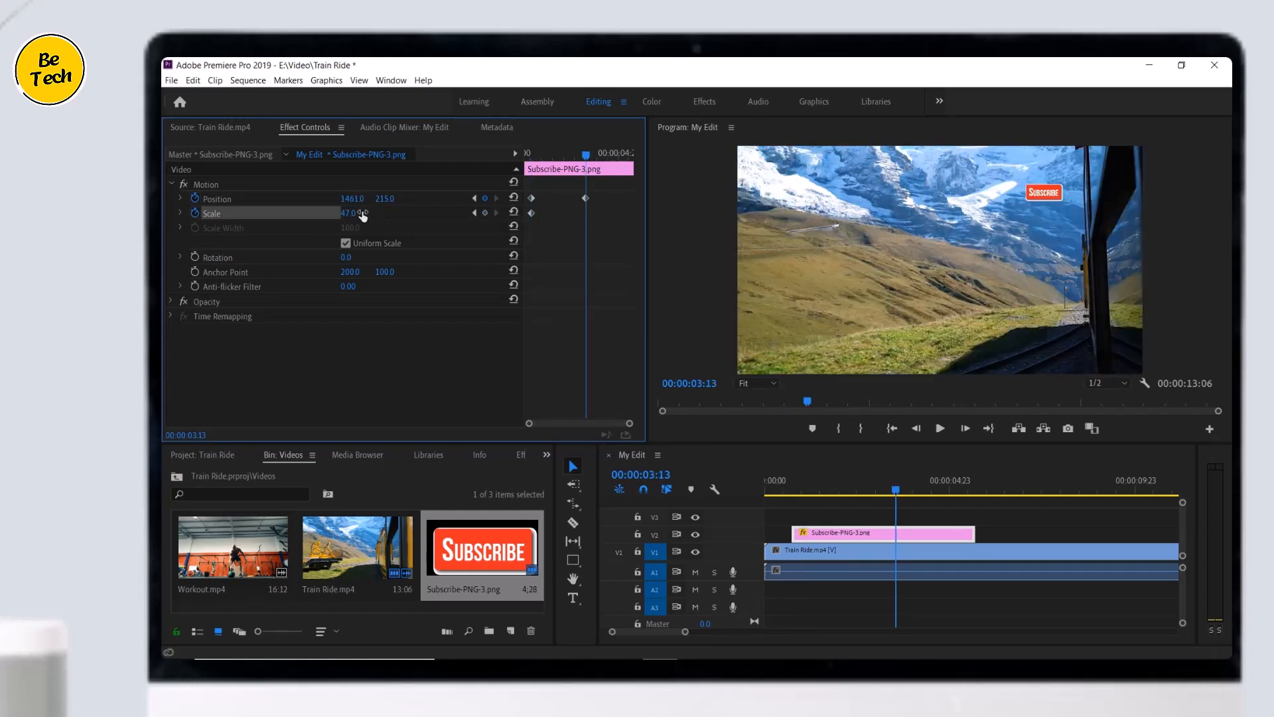
left_click_drag(363, 215, 436, 215)
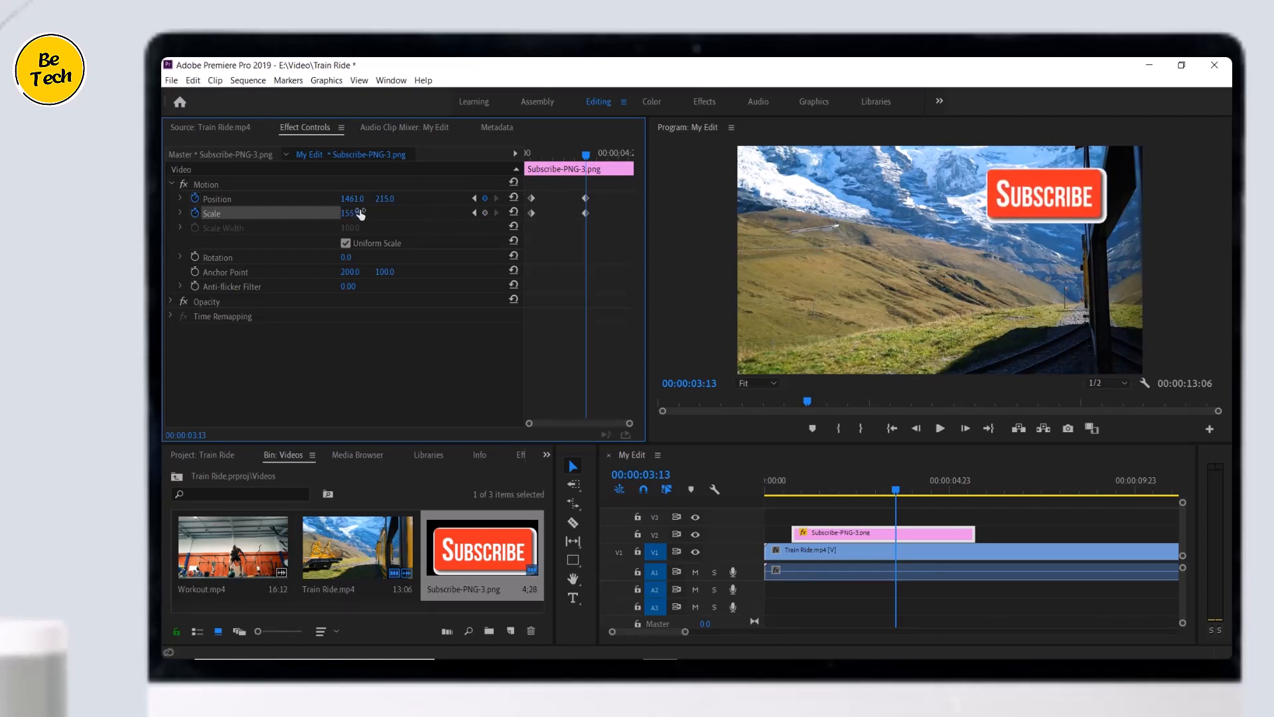
Step: Play back the sequence from 00:00:00:16 to preview the combined position and scale animation
left_click(798, 493)
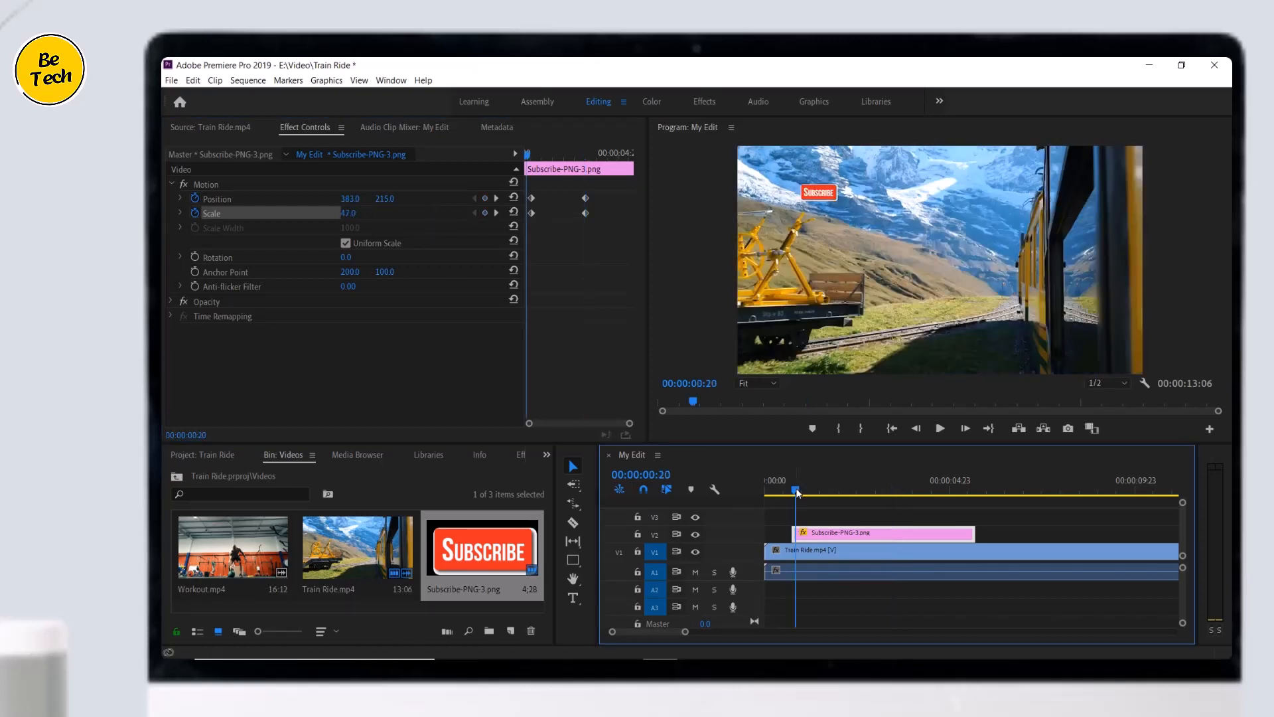
left_click_drag(798, 493, 789, 492)
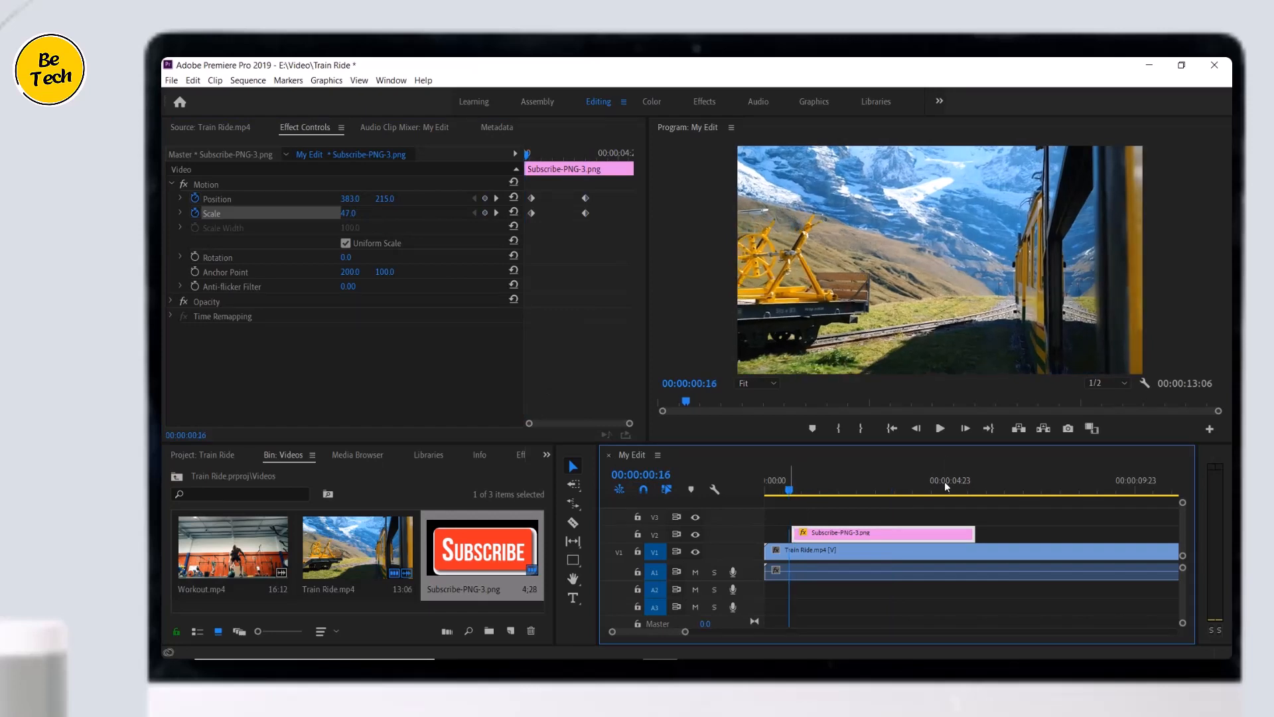
left_click(941, 429)
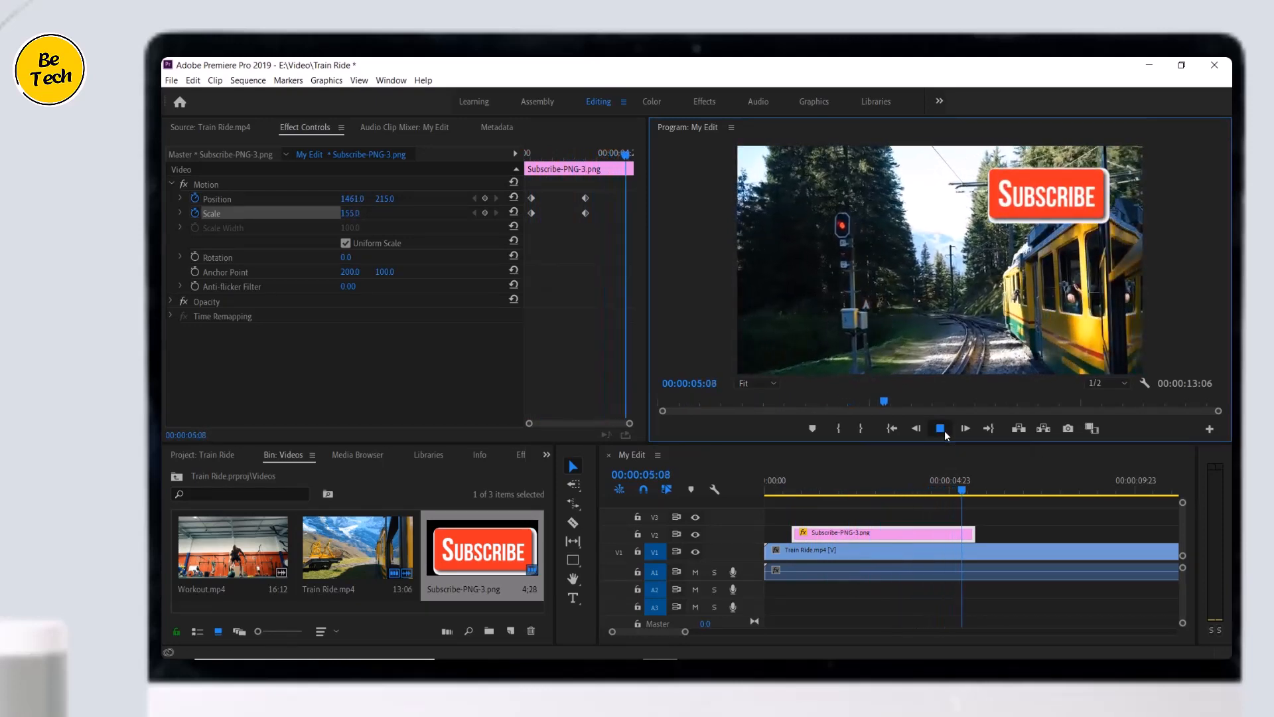
left_click(945, 430)
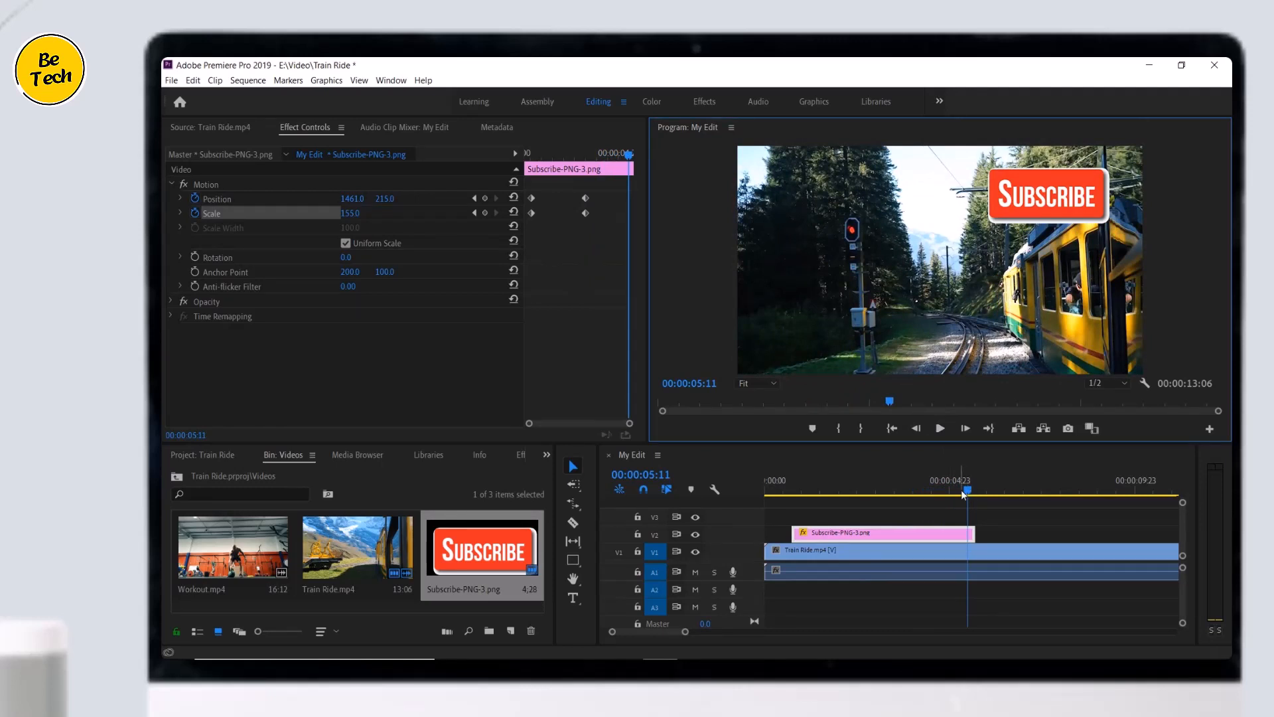
Step: Turn off Scale keyframing on the Subscribe image at 00:00:05:11, deleting its existing Scale keyframes
left_click(403, 215)
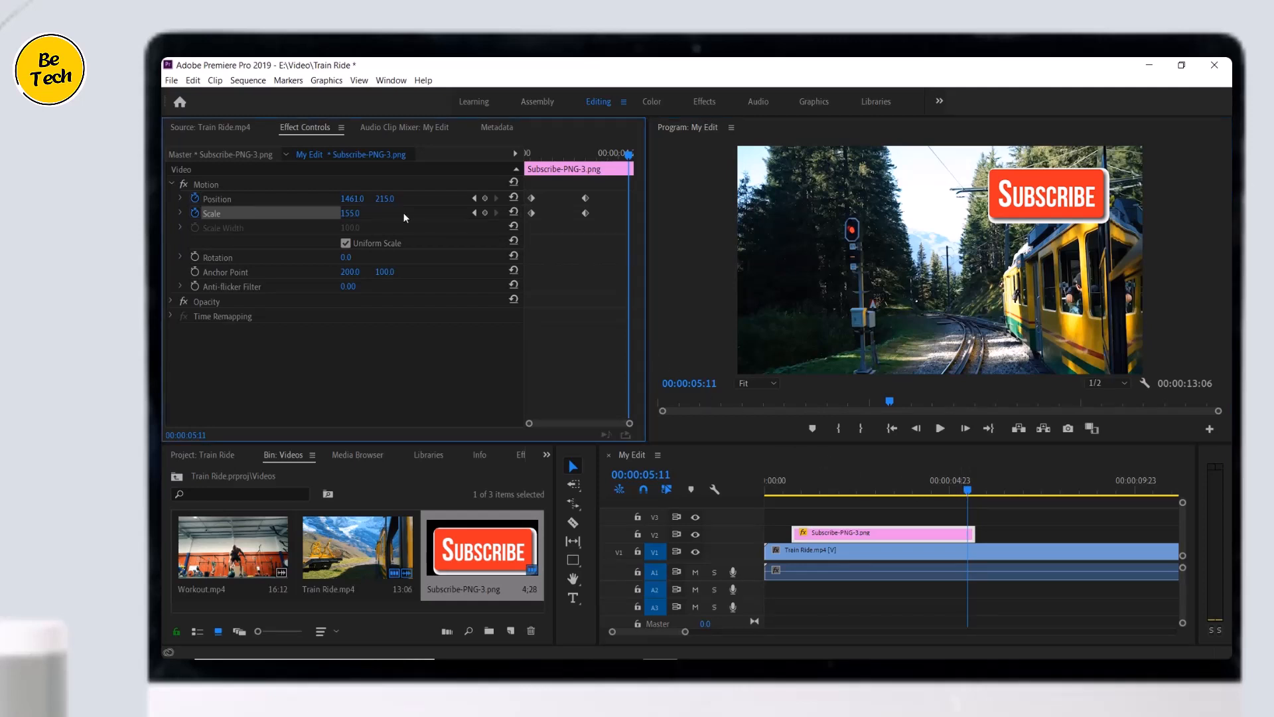
left_click(194, 212)
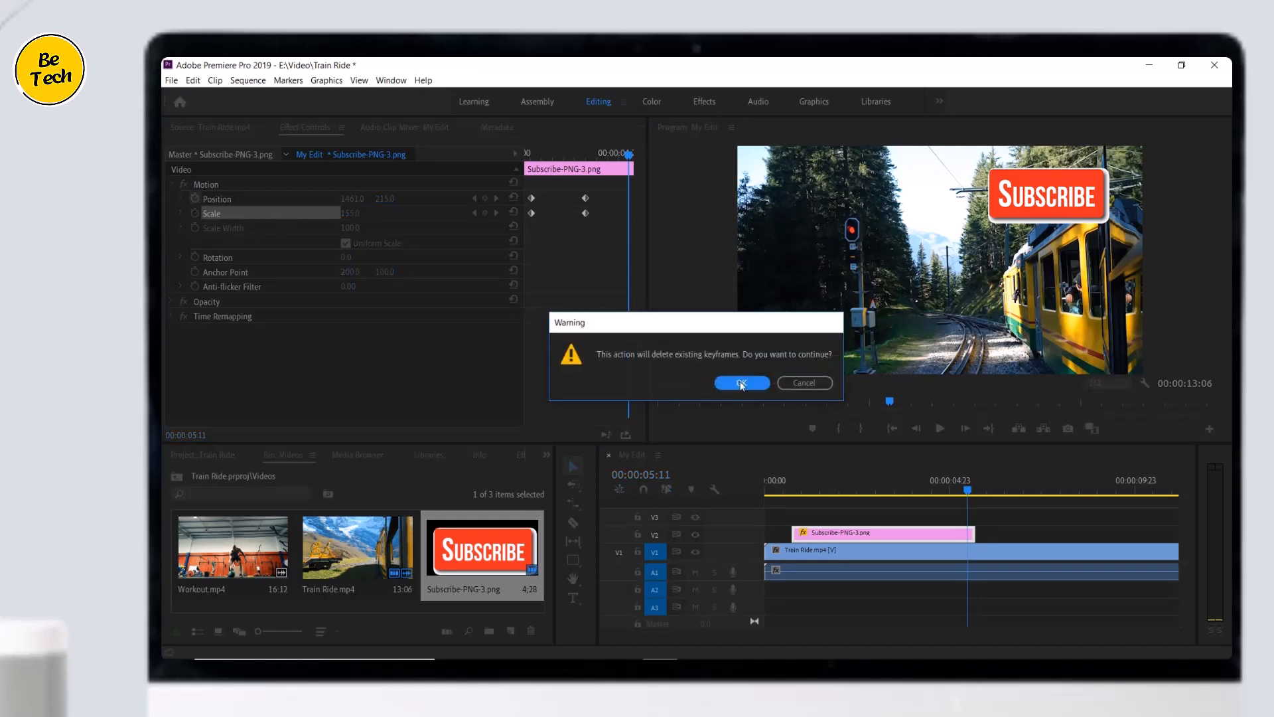
left_click(741, 382)
Step: Play back the Subscribe image's animation from 00:00:00:18 with only its Position keyframes
left_click(791, 491)
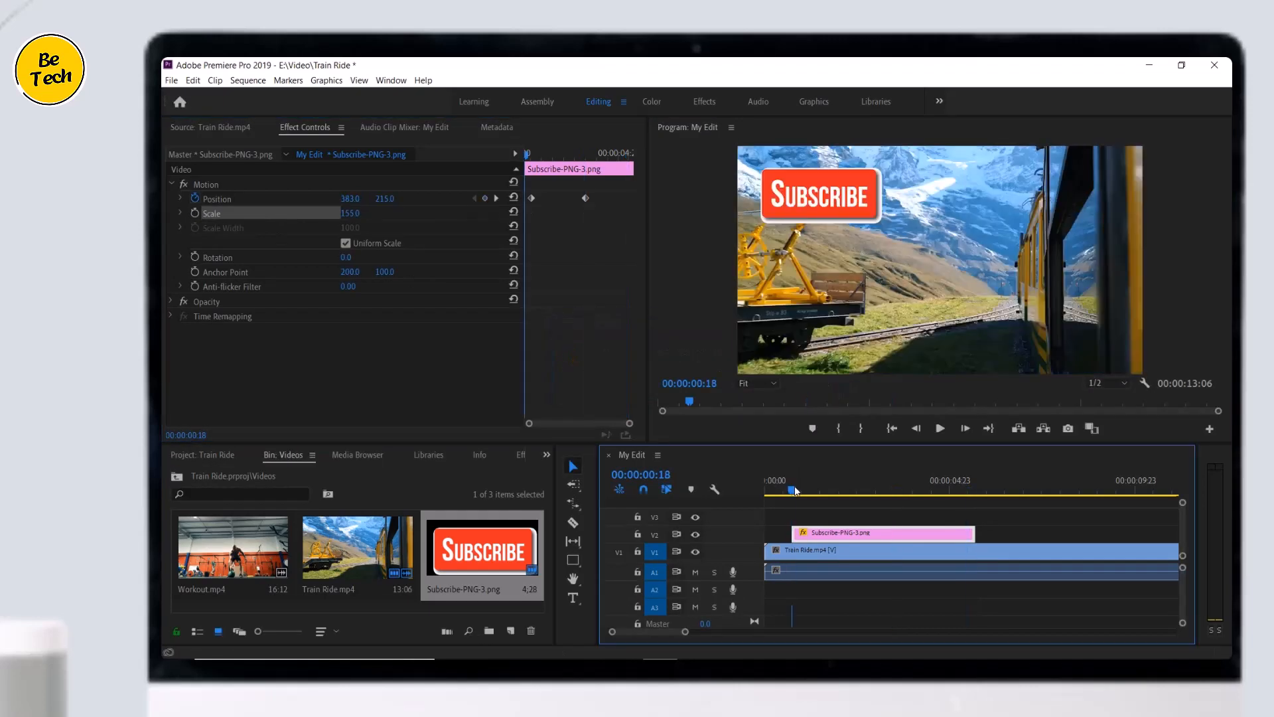
left_click(941, 428)
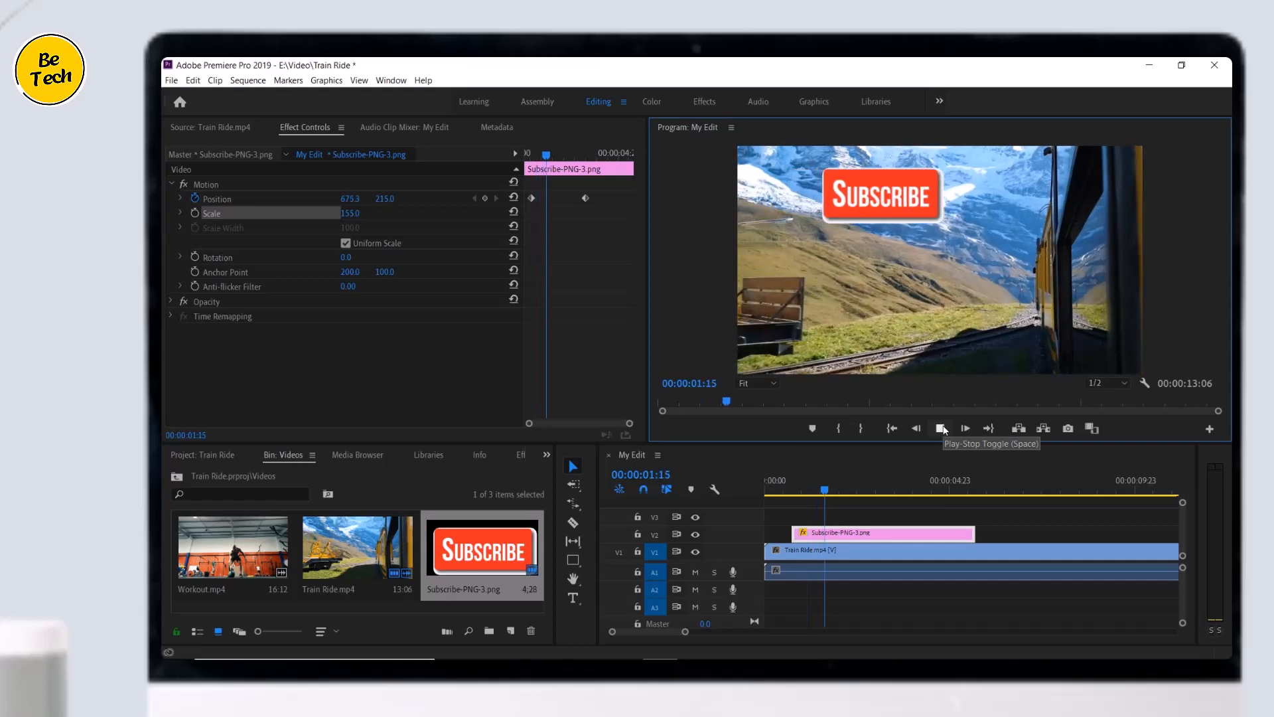
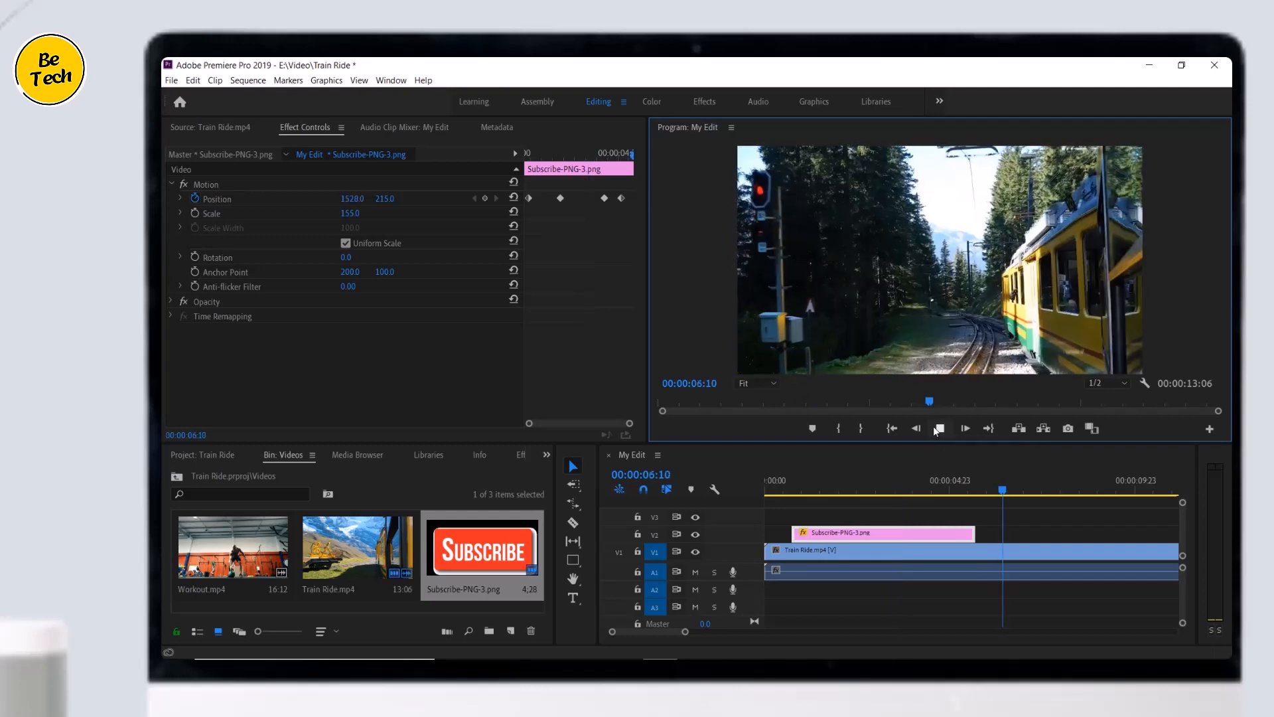
left_click(939, 429)
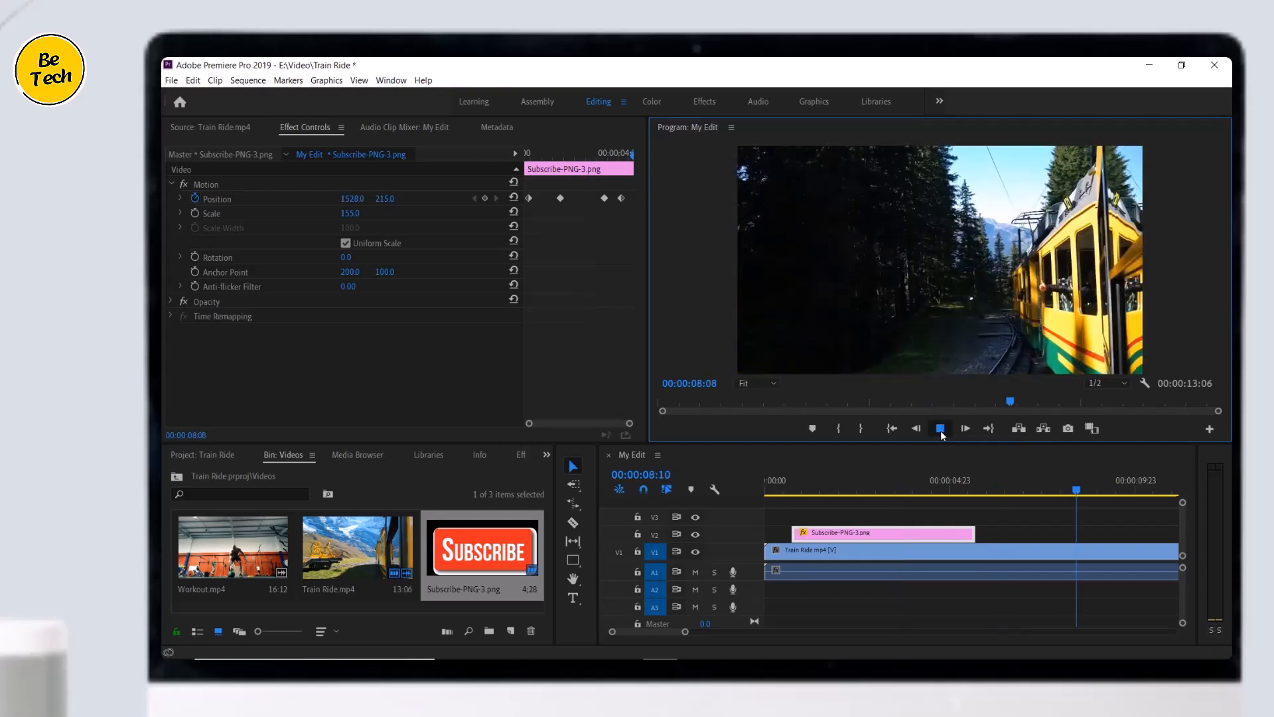
Step: Delete the last two Position keyframes of the Subscribe image, with the playhead at 00:00:00:22
left_click(802, 494)
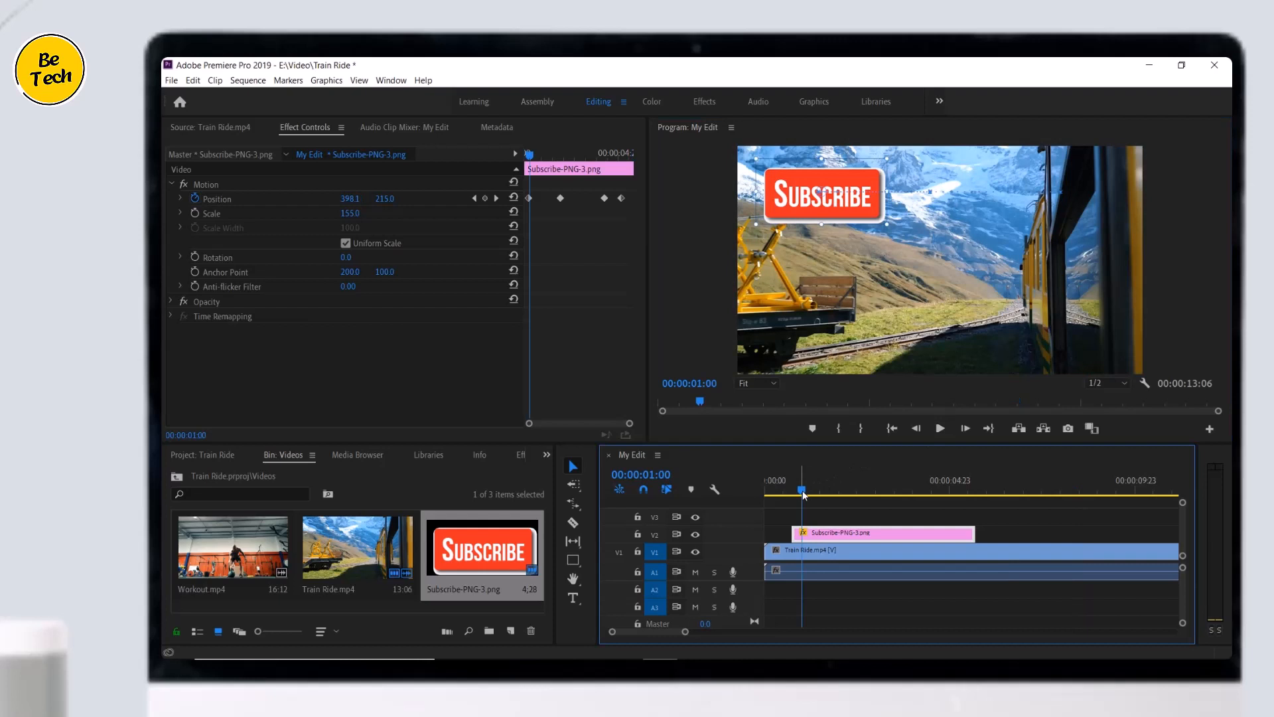
left_click_drag(803, 494, 798, 495)
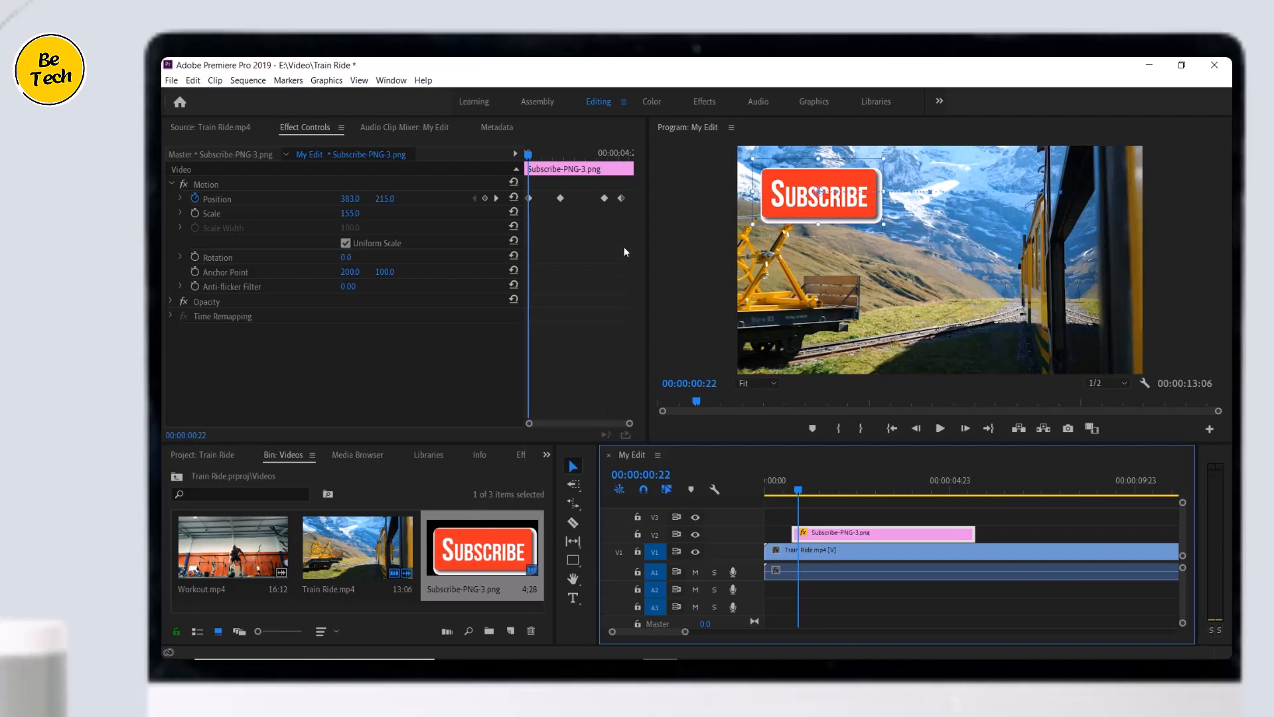
left_click_drag(629, 189, 604, 202)
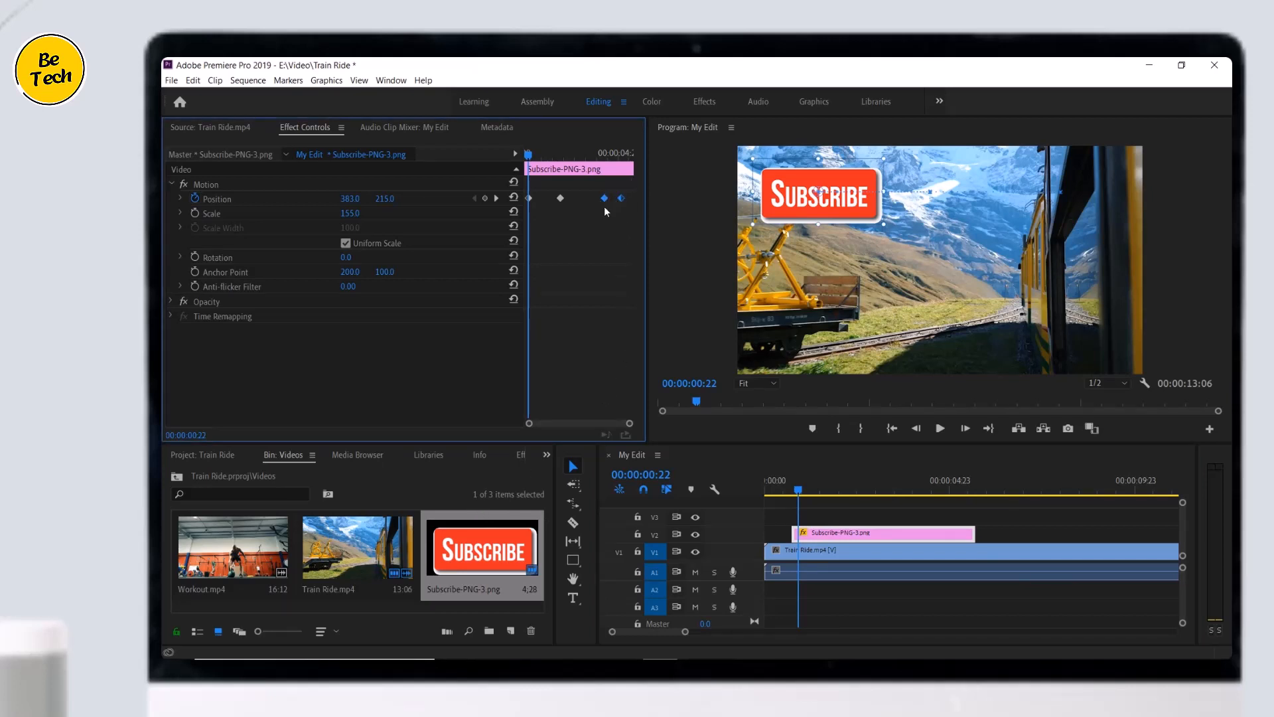
key("Delete")
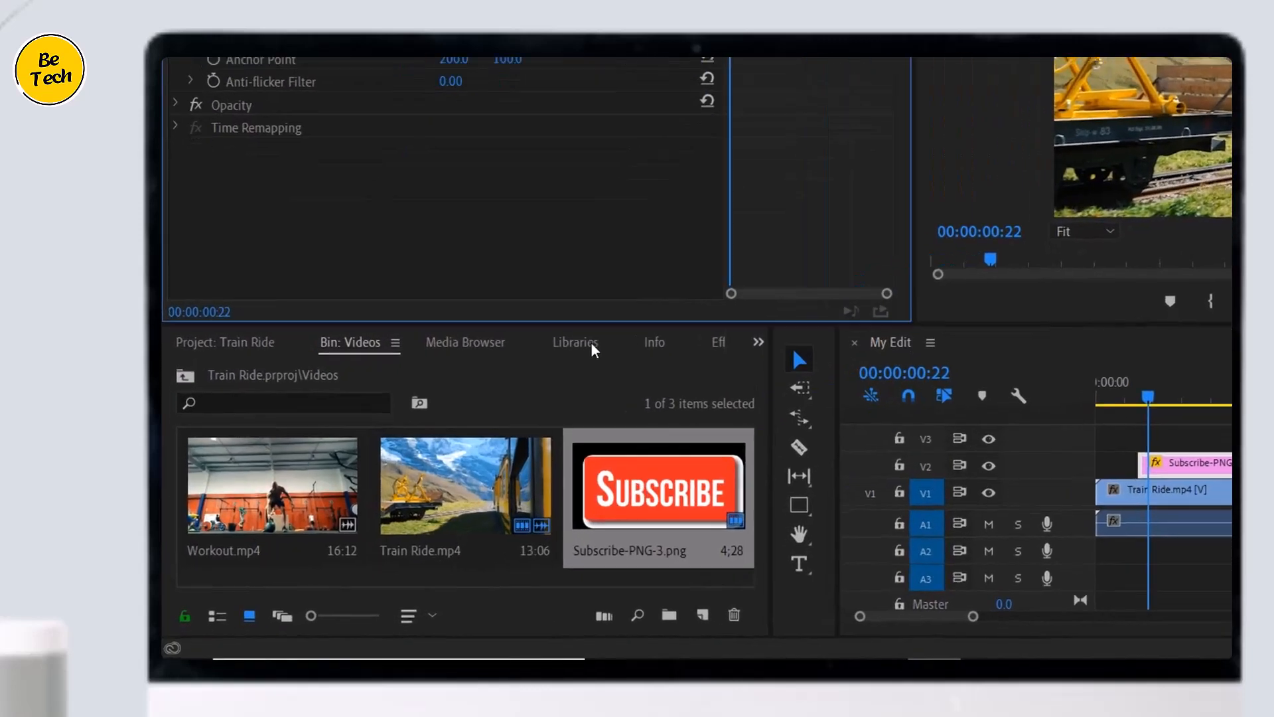
Step: Search the effects for "blur" and apply Gaussian Blur to the Subscribe-PNG-3.png clip on track V2
left_click(791, 302)
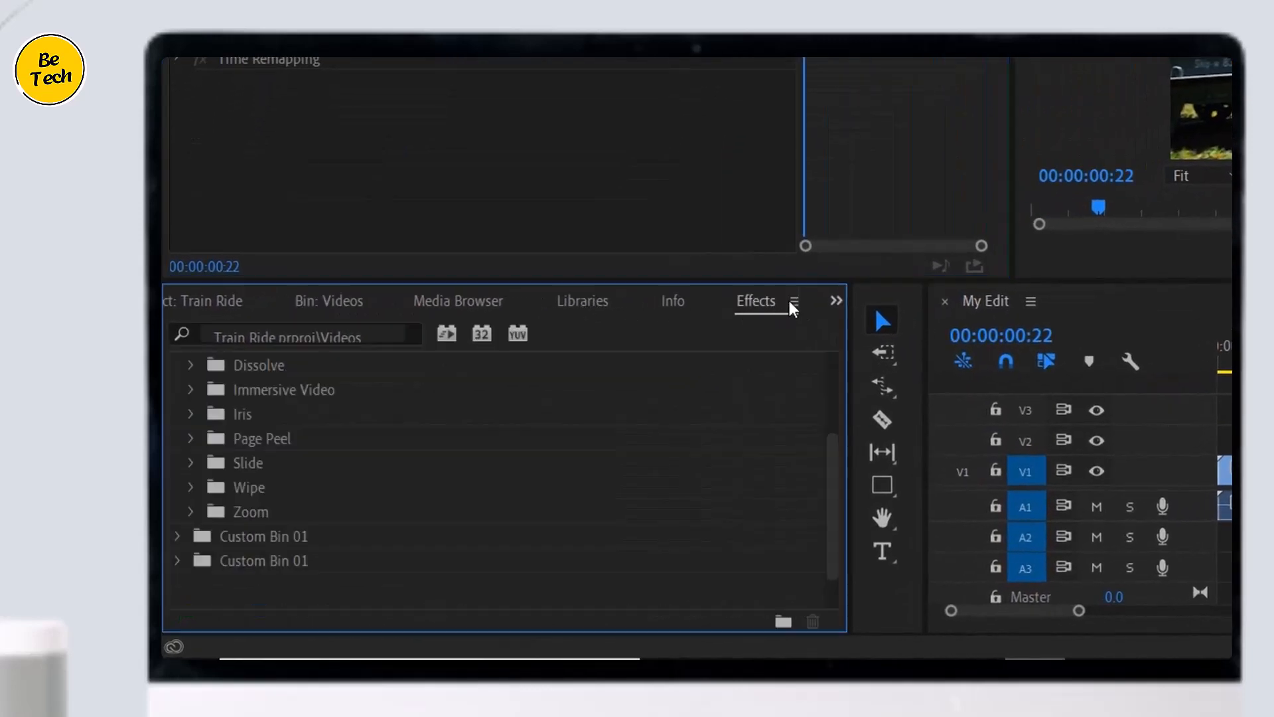
left_click(308, 332)
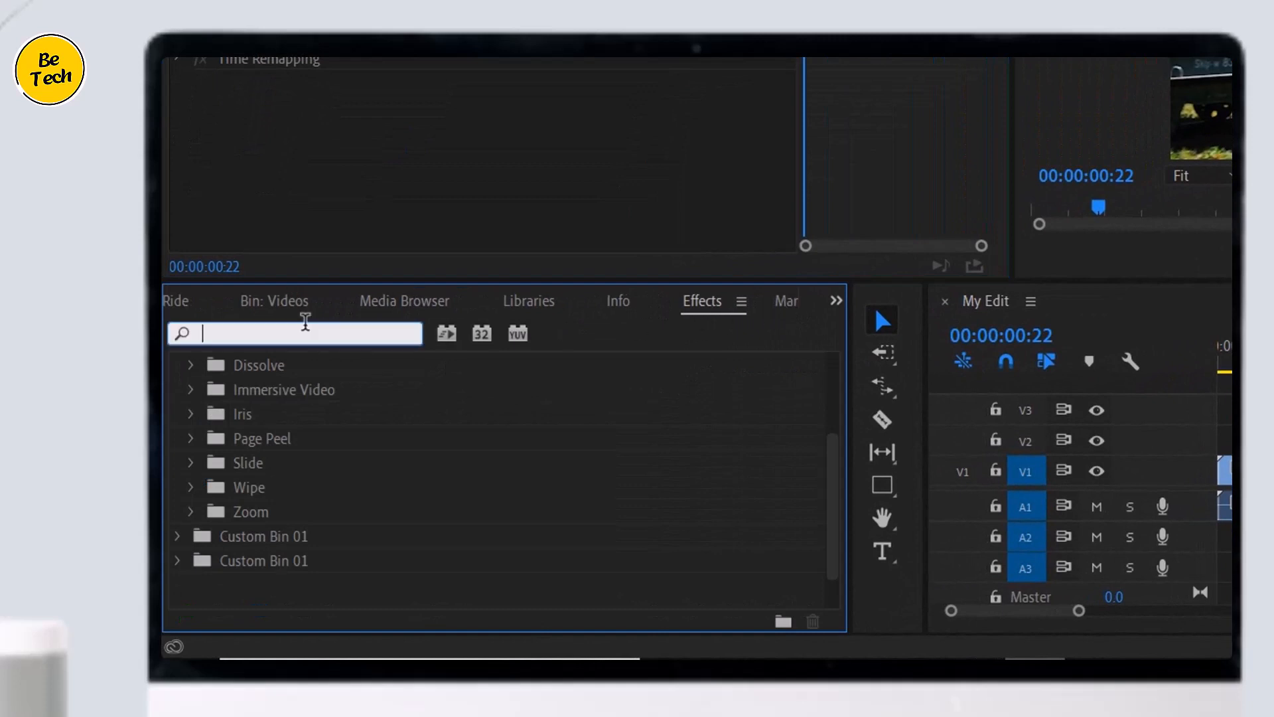
type("blur")
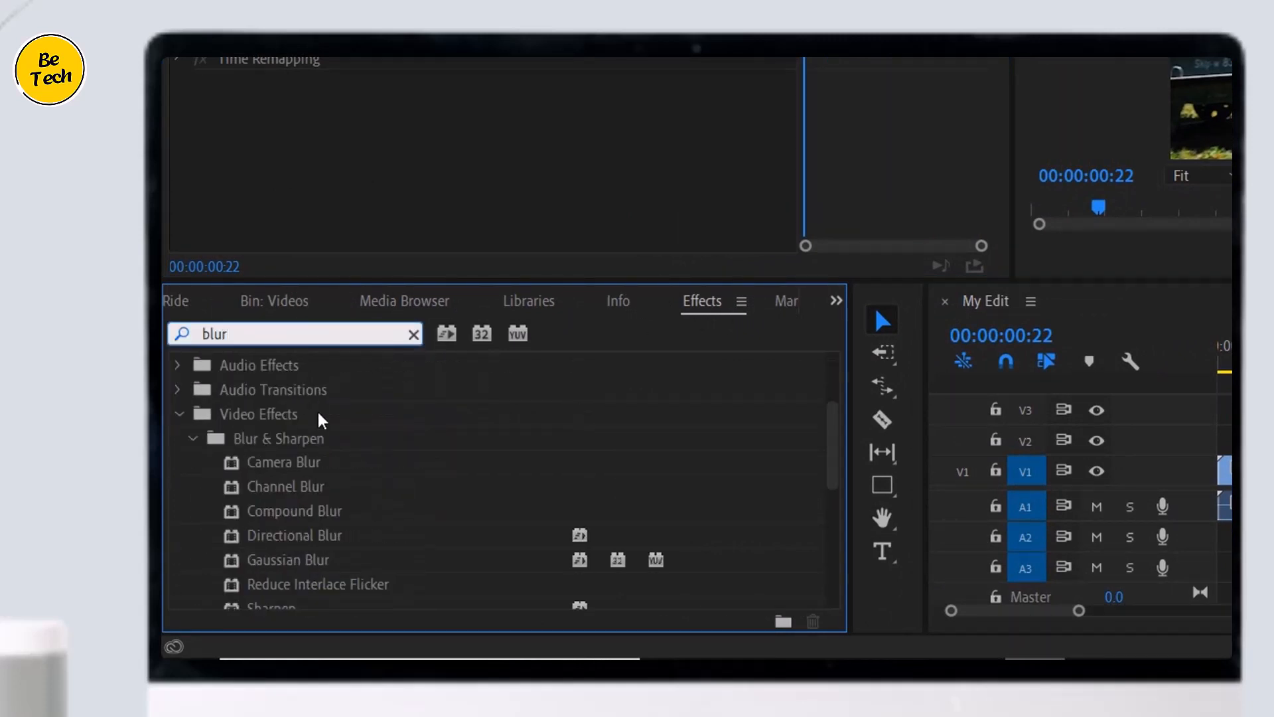
scroll(325, 438, "up", 1)
scroll(326, 443, "down", 2)
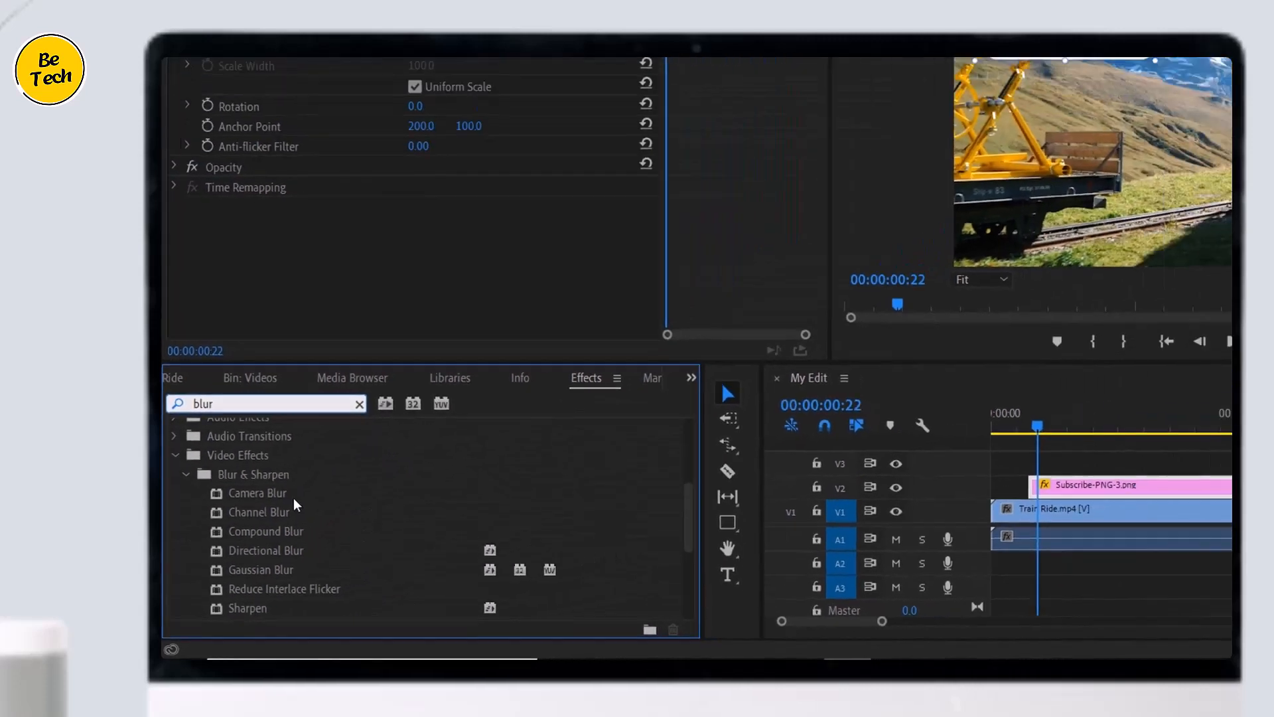
left_click_drag(295, 560, 330, 564)
left_click_drag(259, 598, 811, 535)
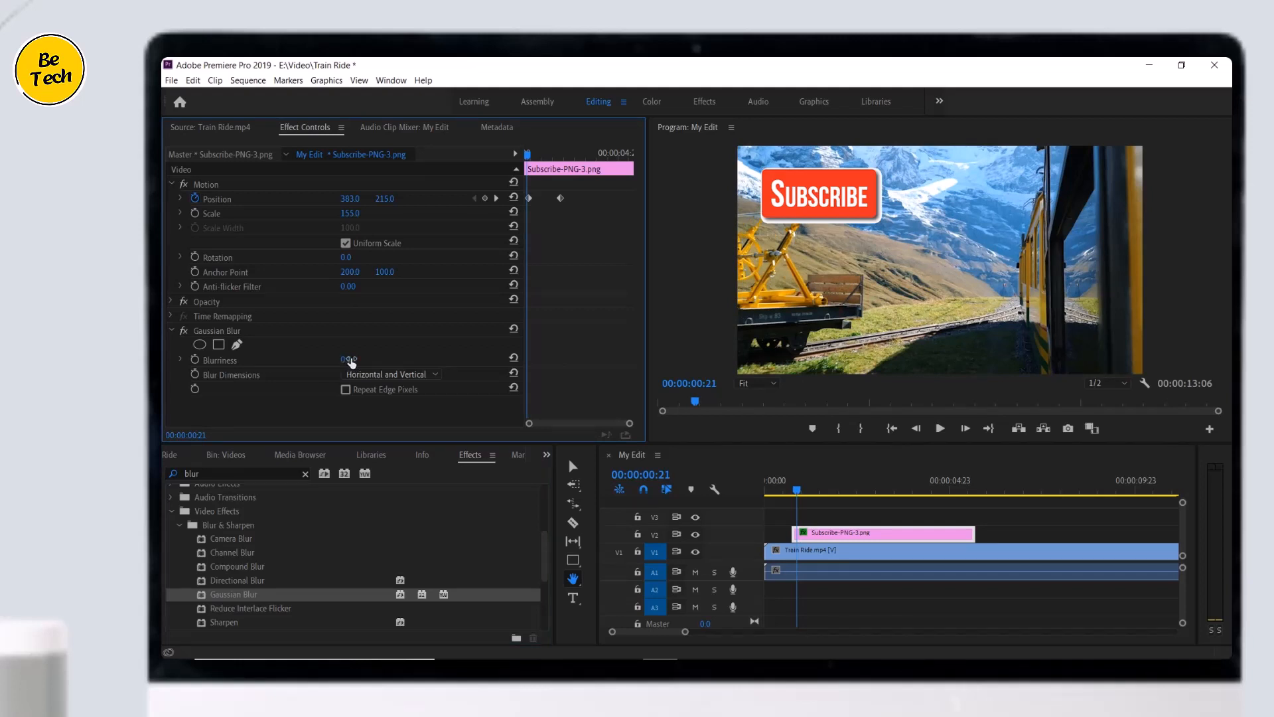
Step: Set the Gaussian Blur's Blurriness to 79.0 and keyframe it at 00:00:00:21
left_click(359, 357)
type("33")
key("Return")
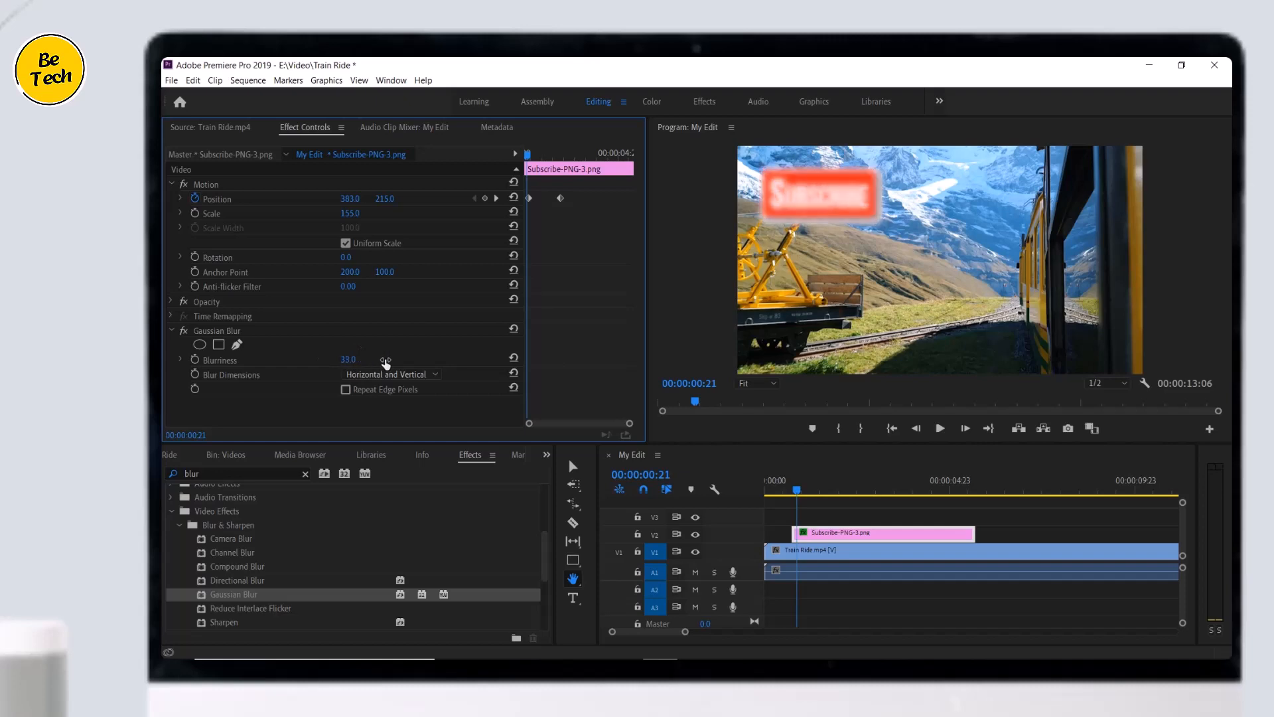
left_click_drag(386, 362, 404, 362)
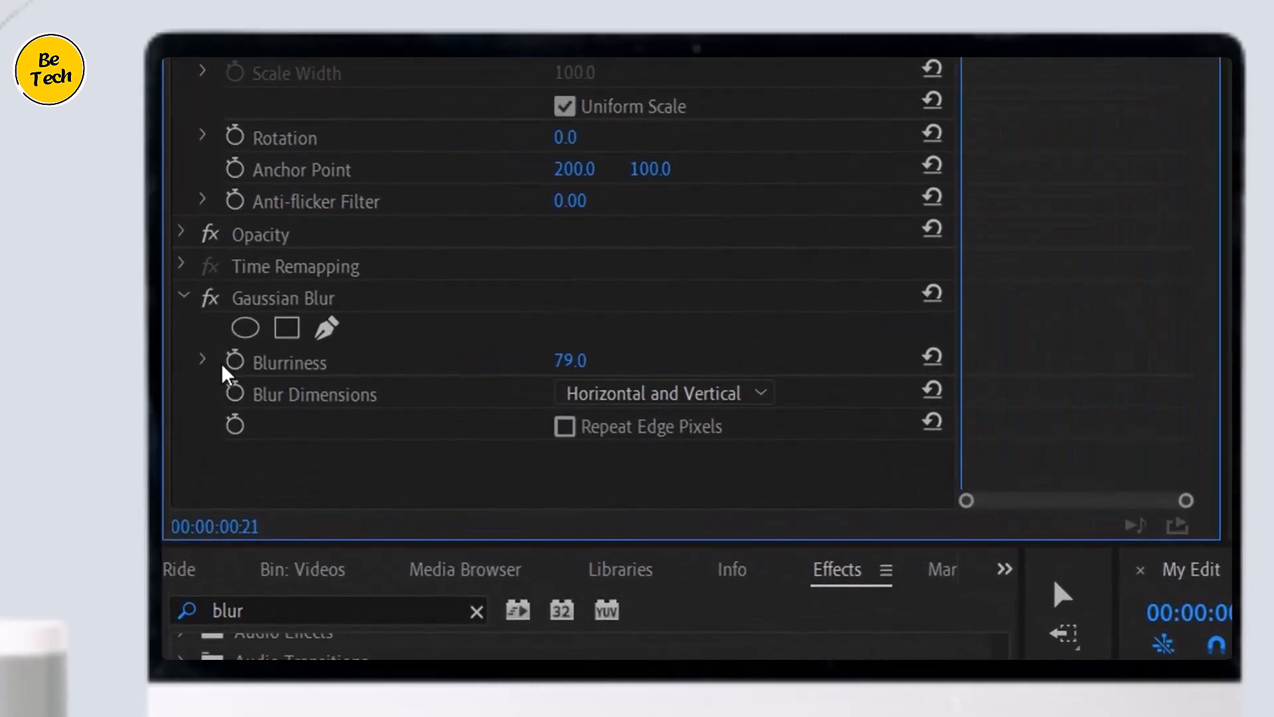
left_click(235, 360)
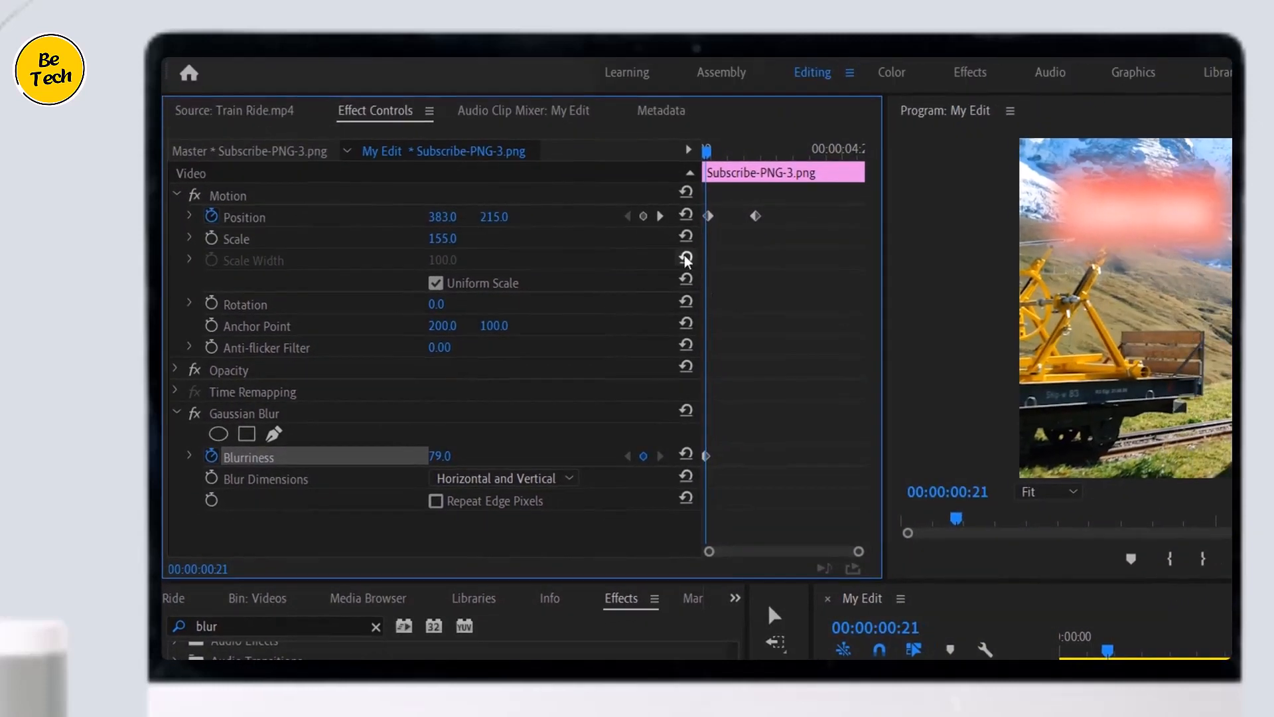
Step: Add a second Blurriness keyframe with value 0.0 at 00:00:02:09, in line with the second Position keyframe
left_click(661, 217)
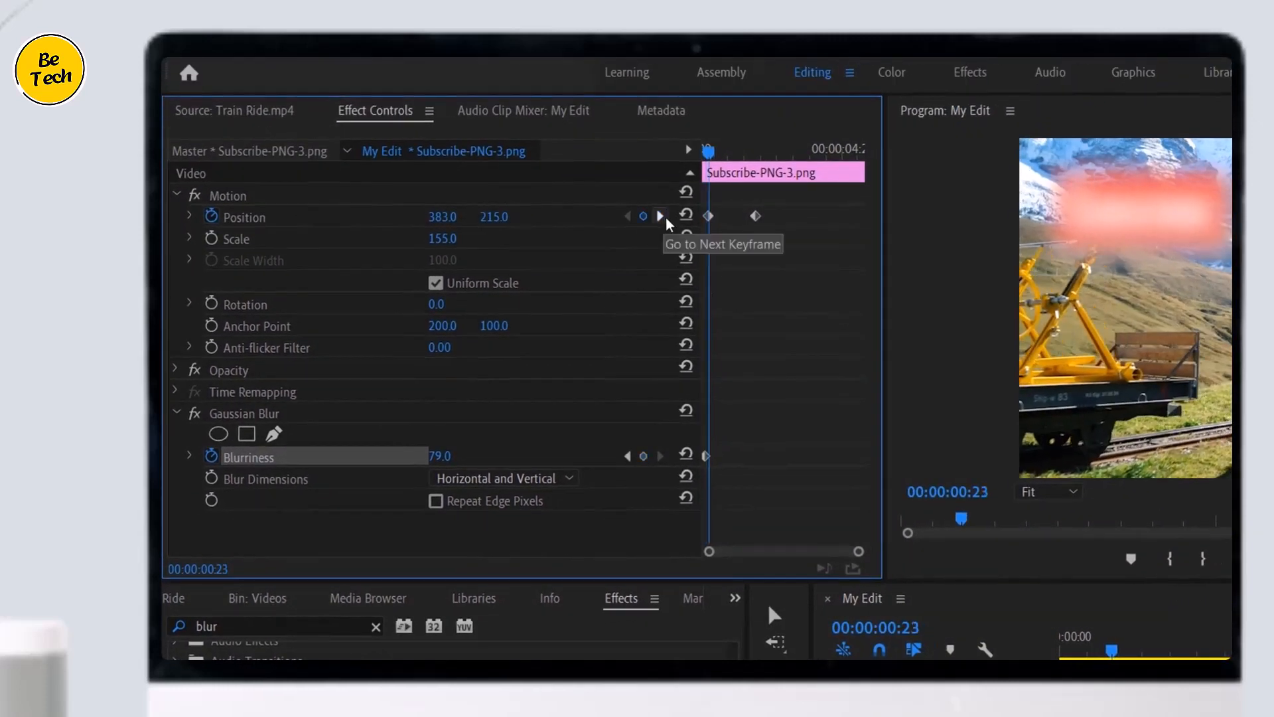
left_click_drag(708, 154, 757, 157)
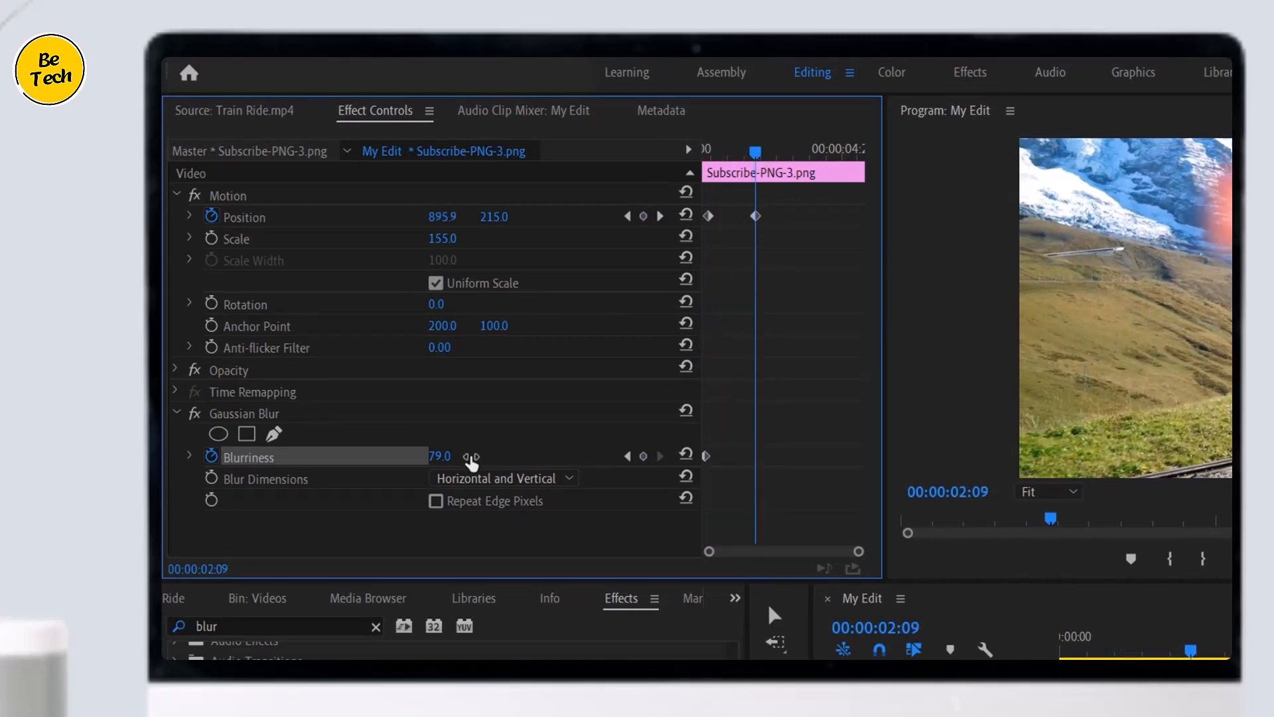
left_click_drag(464, 459, 361, 460)
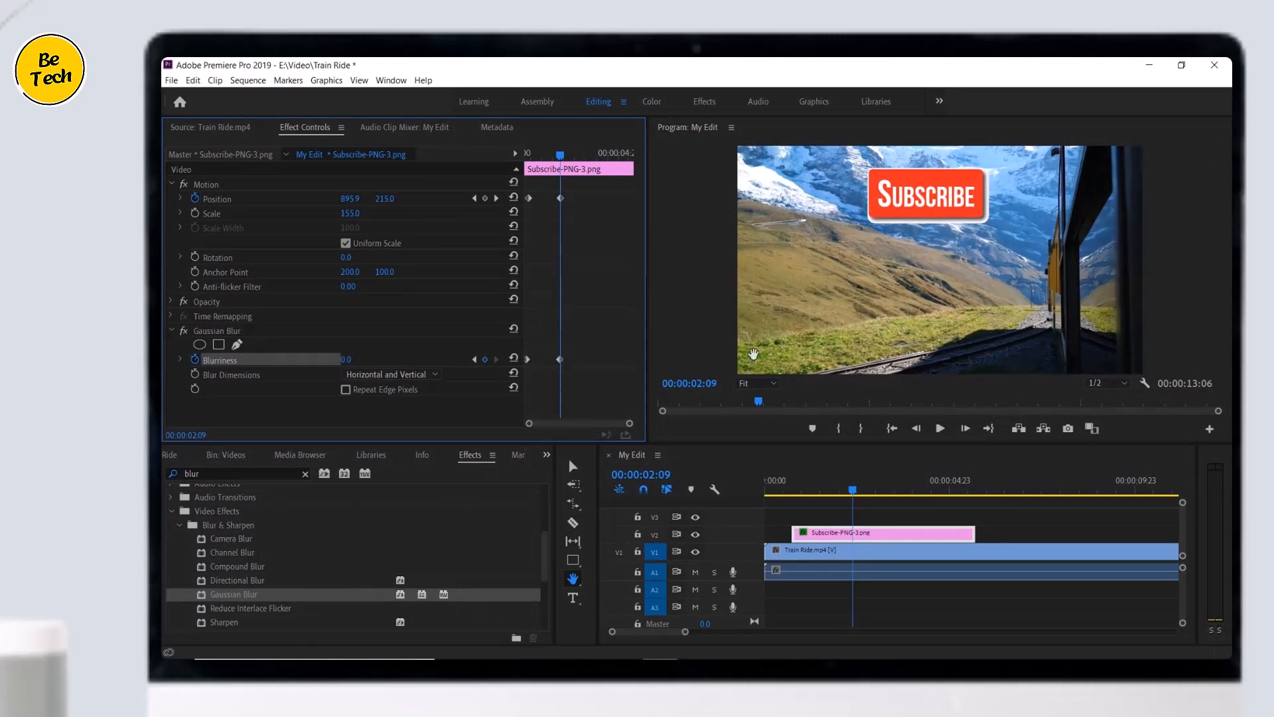
Step: Play back the sequence from just before the Subscribe clip to preview its blur and position animation
left_click(798, 490)
left_click_drag(798, 489, 789, 489)
left_click(936, 428)
left_click(935, 429)
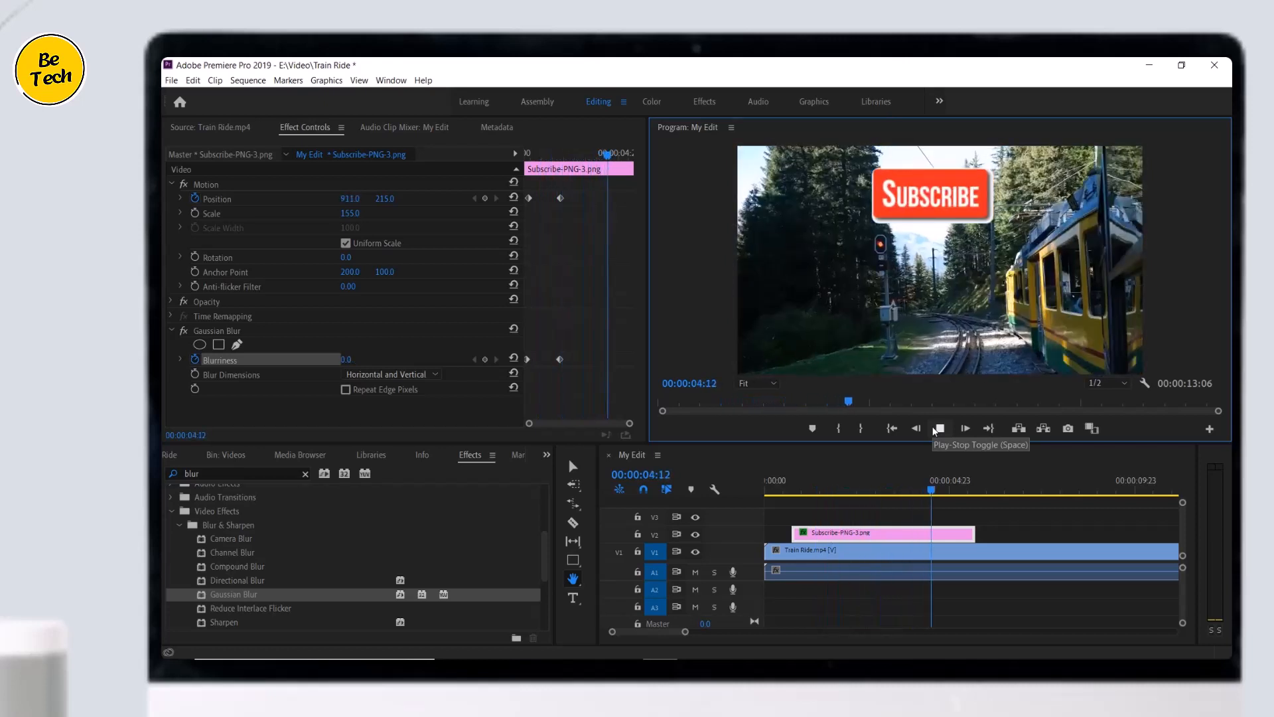
left_click(935, 428)
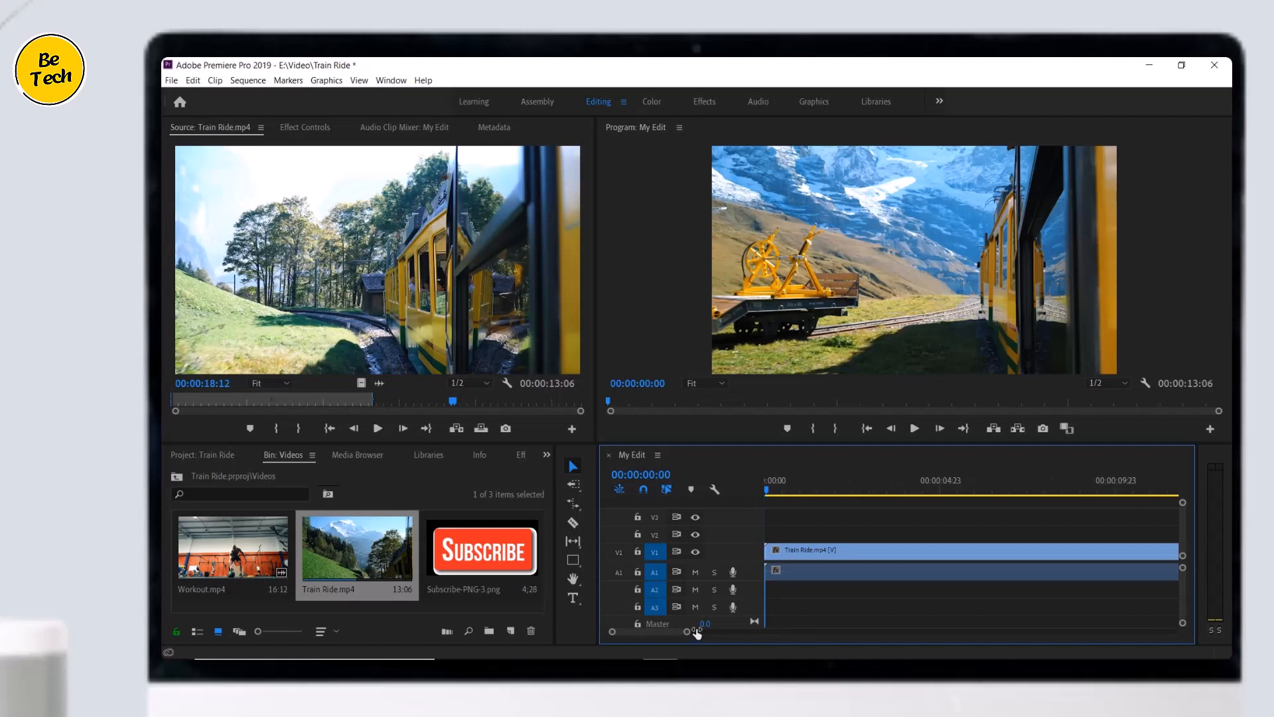
Step: Play back part of the Train Ride.mp4 clip in the My Edit sequence to preview it at its original speed
left_click_drag(694, 632, 708, 632)
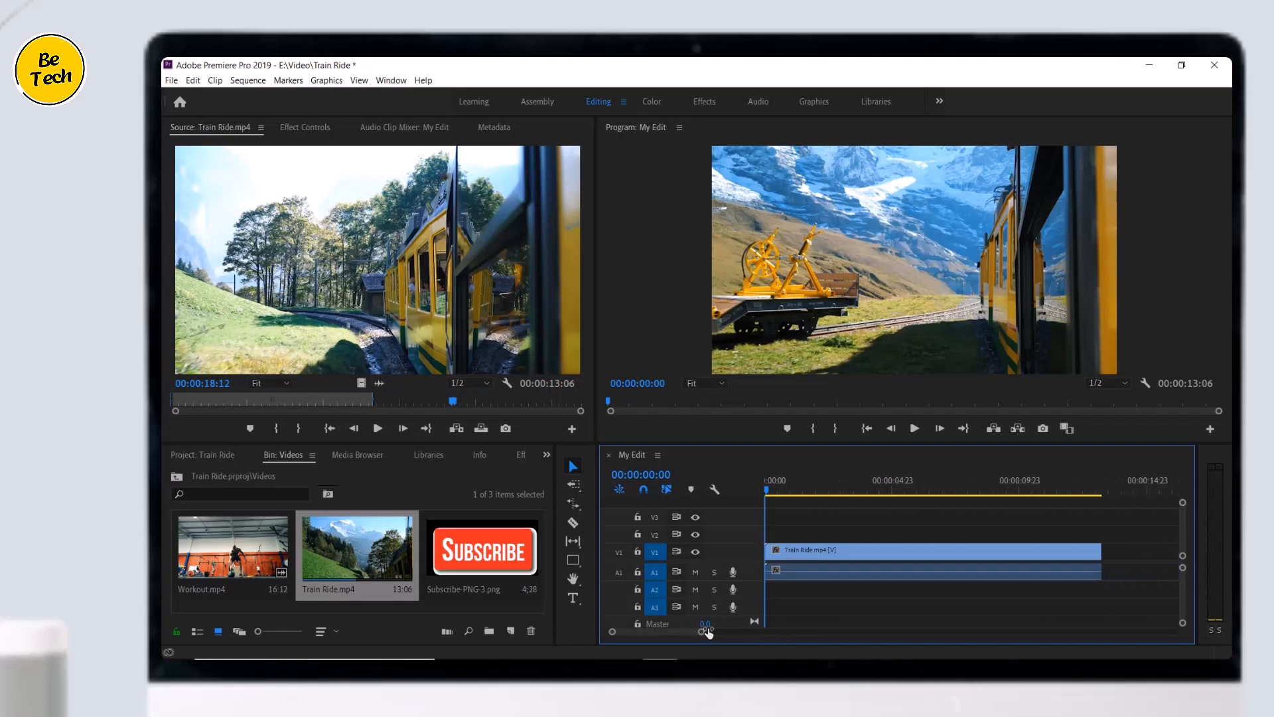
left_click(914, 428)
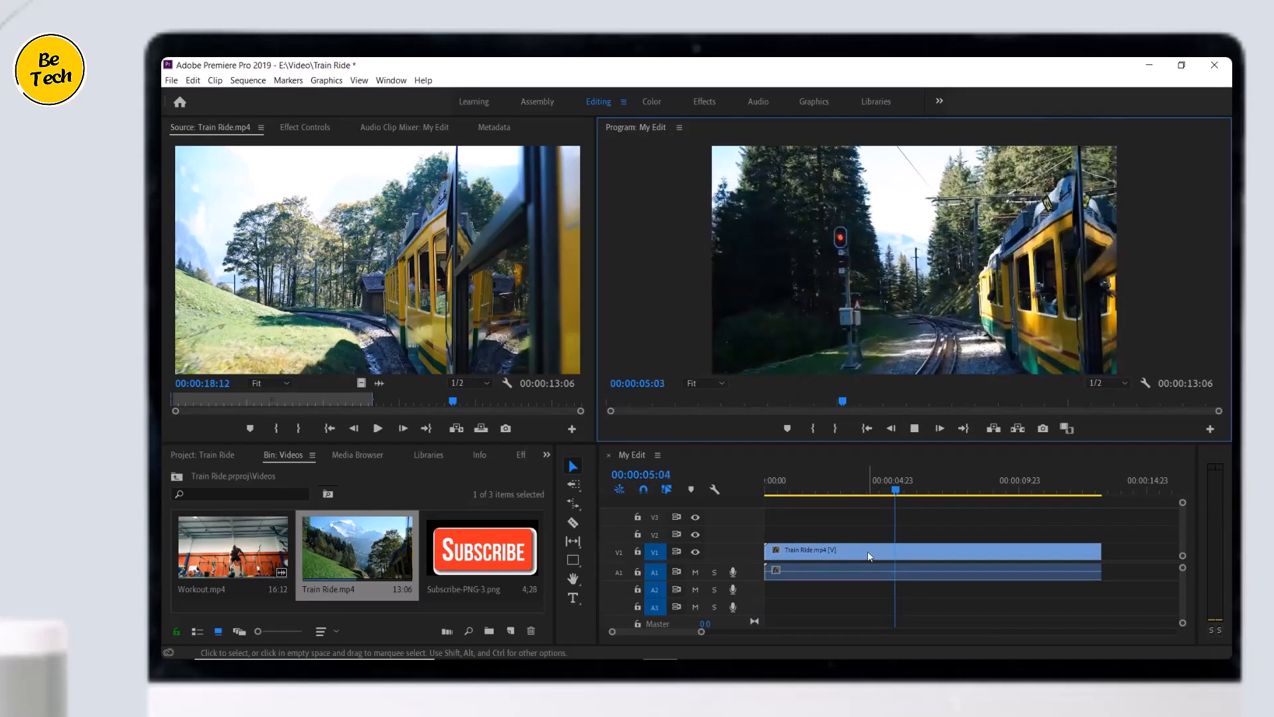
left_click(921, 430)
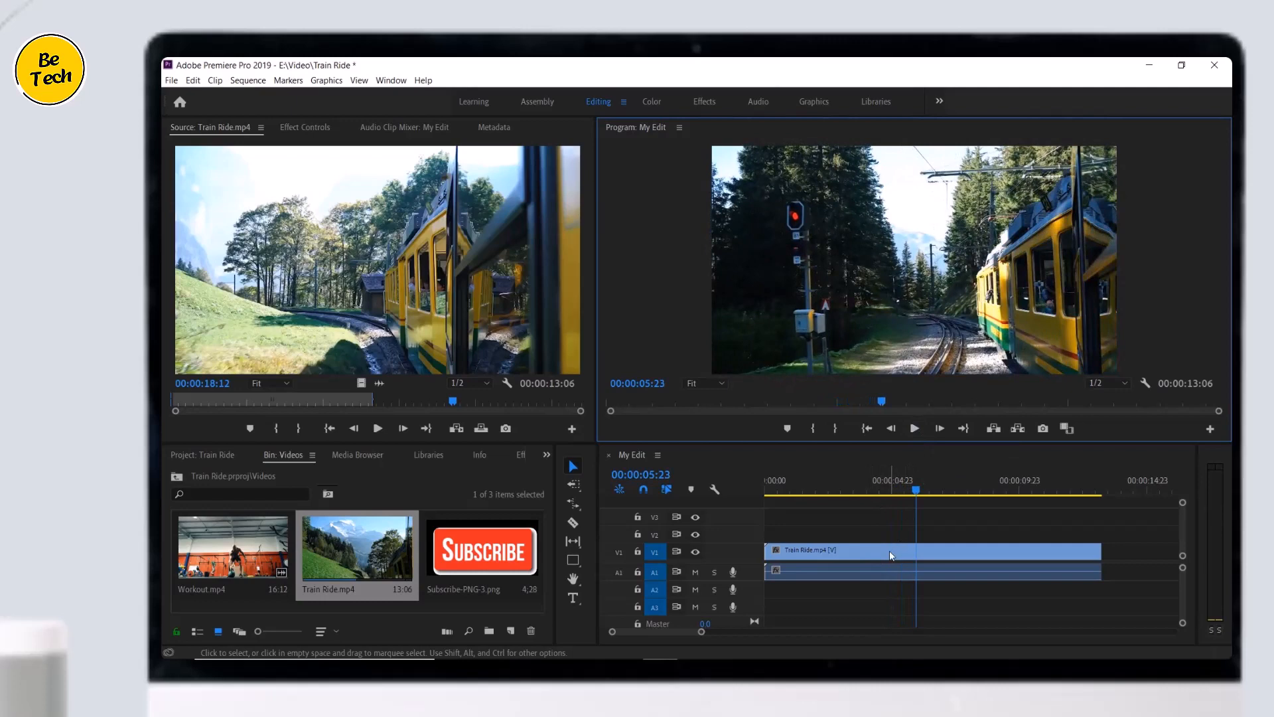
Step: Set the speed of the Train Ride.mp4 clip on track V1 to 50%
right_click(891, 550)
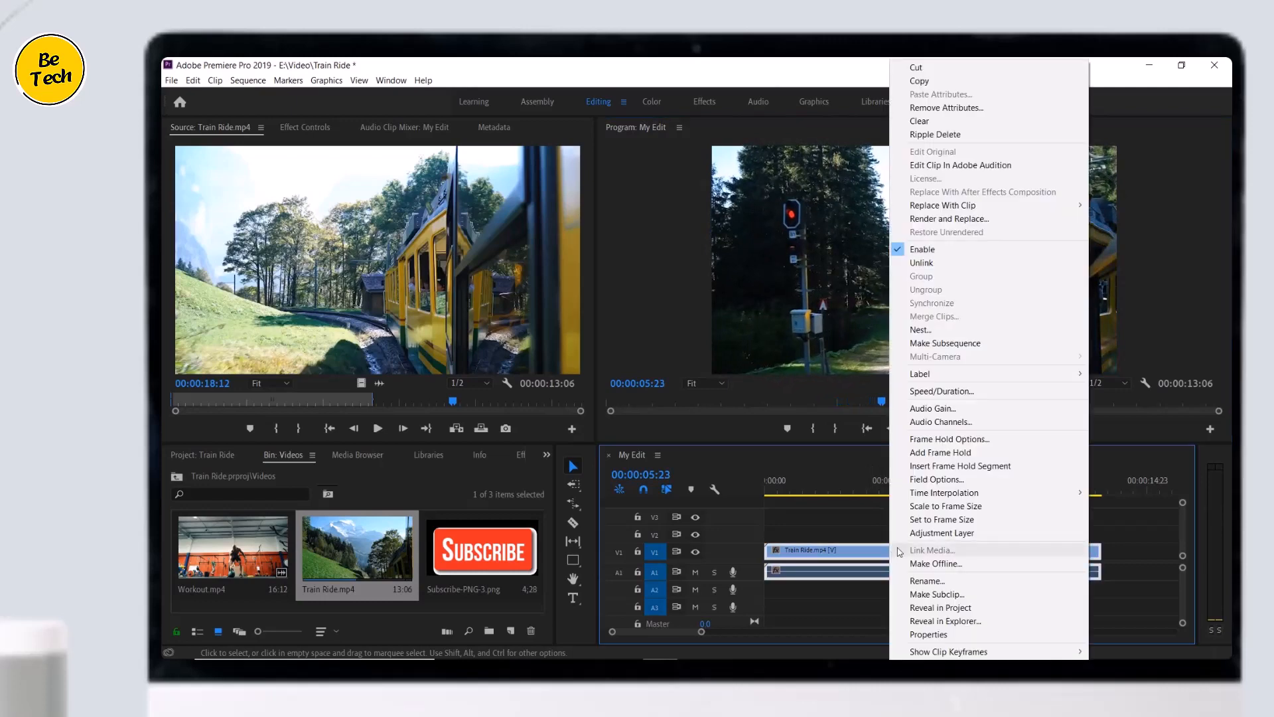
left_click(975, 392)
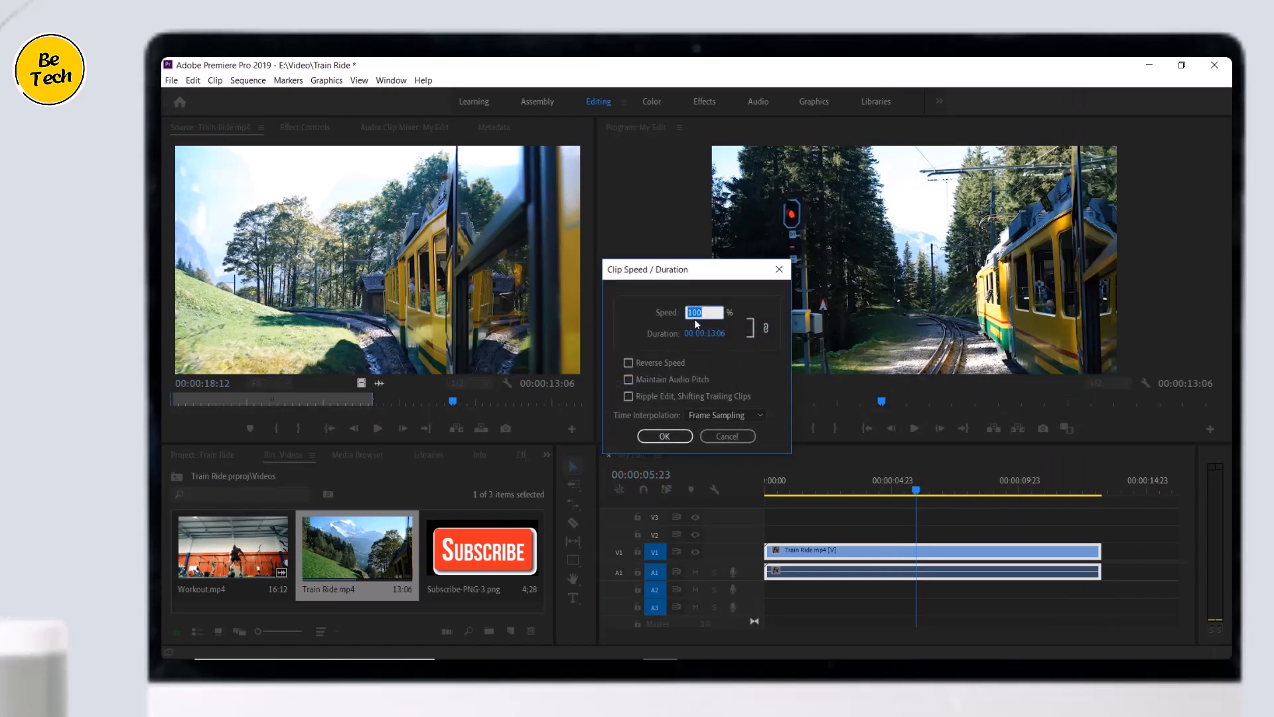
type("50")
left_click(664, 437)
Step: Play back the sequence from near its start to preview the clip at half speed
left_click(771, 492)
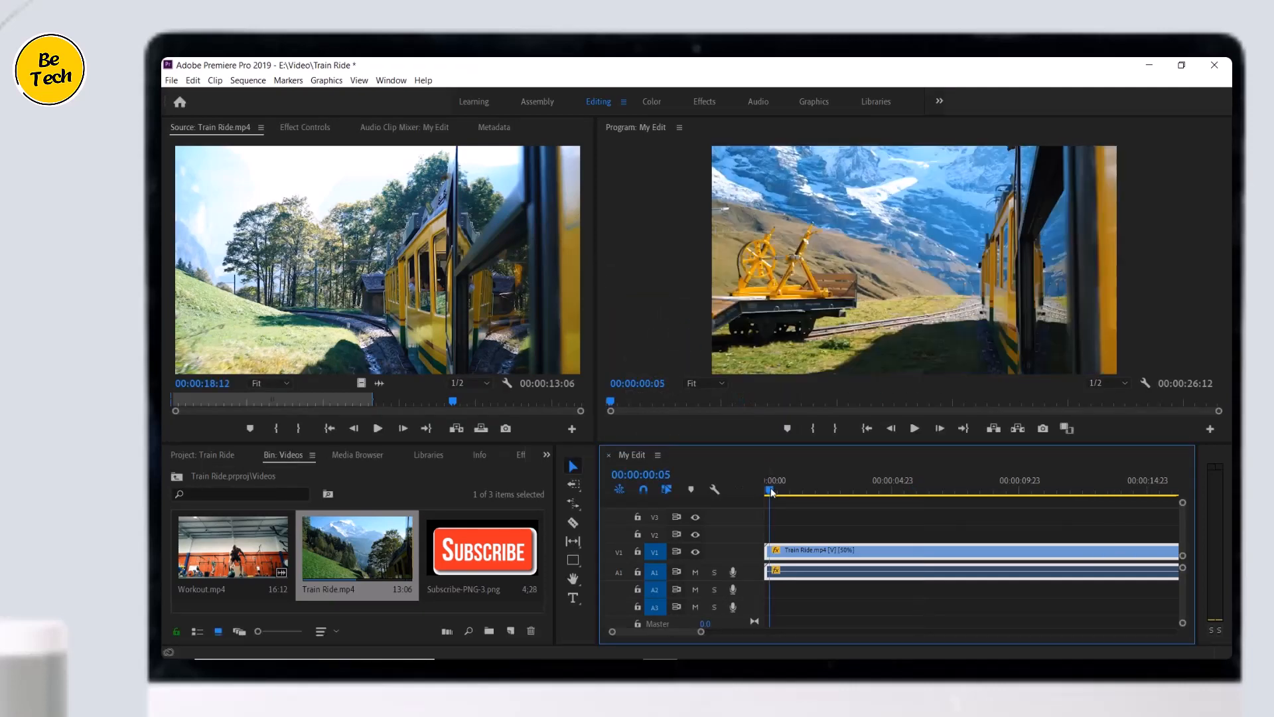
left_click(914, 428)
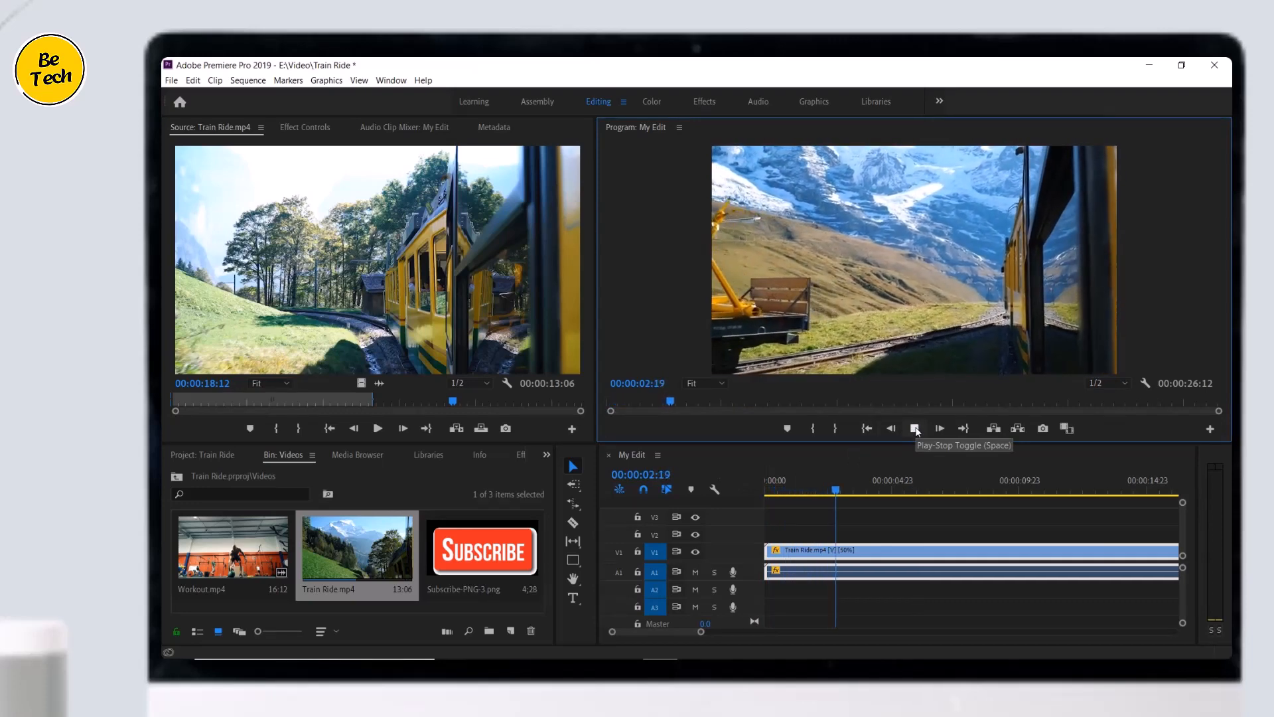
left_click(915, 428)
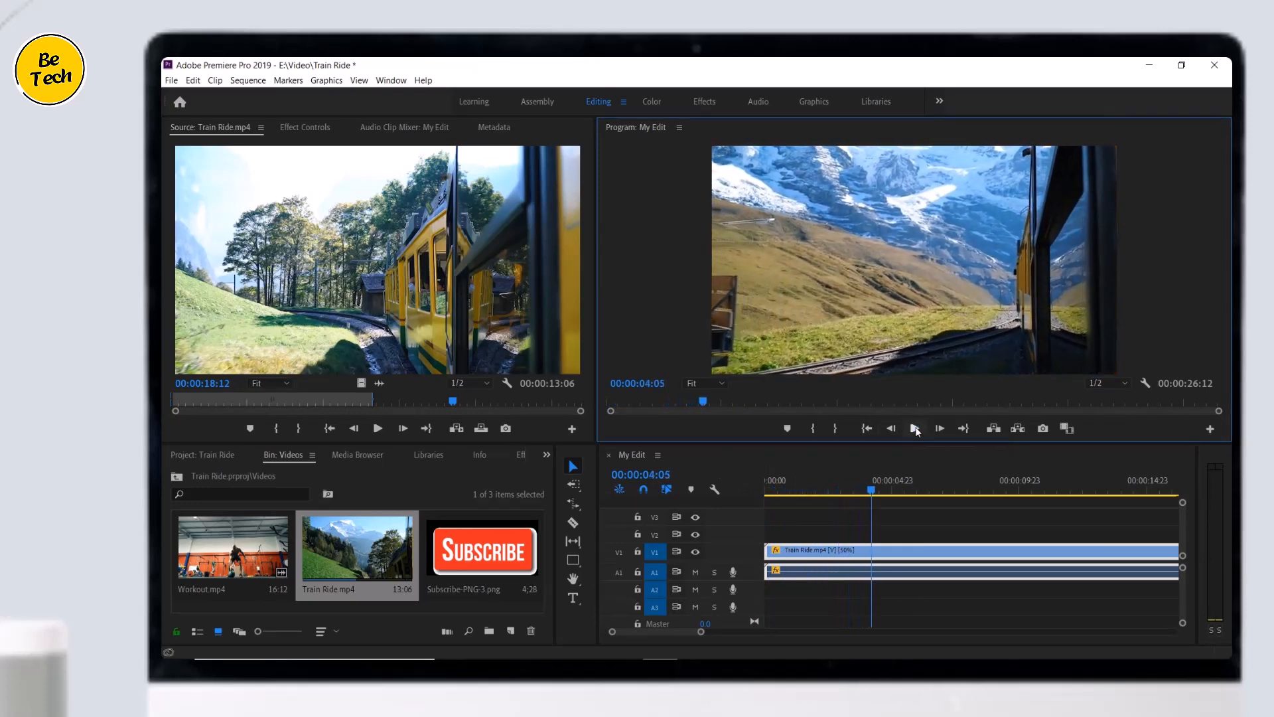
Step: Slow the Train Ride.mp4 clip down further by setting its speed to 20%
right_click(913, 554)
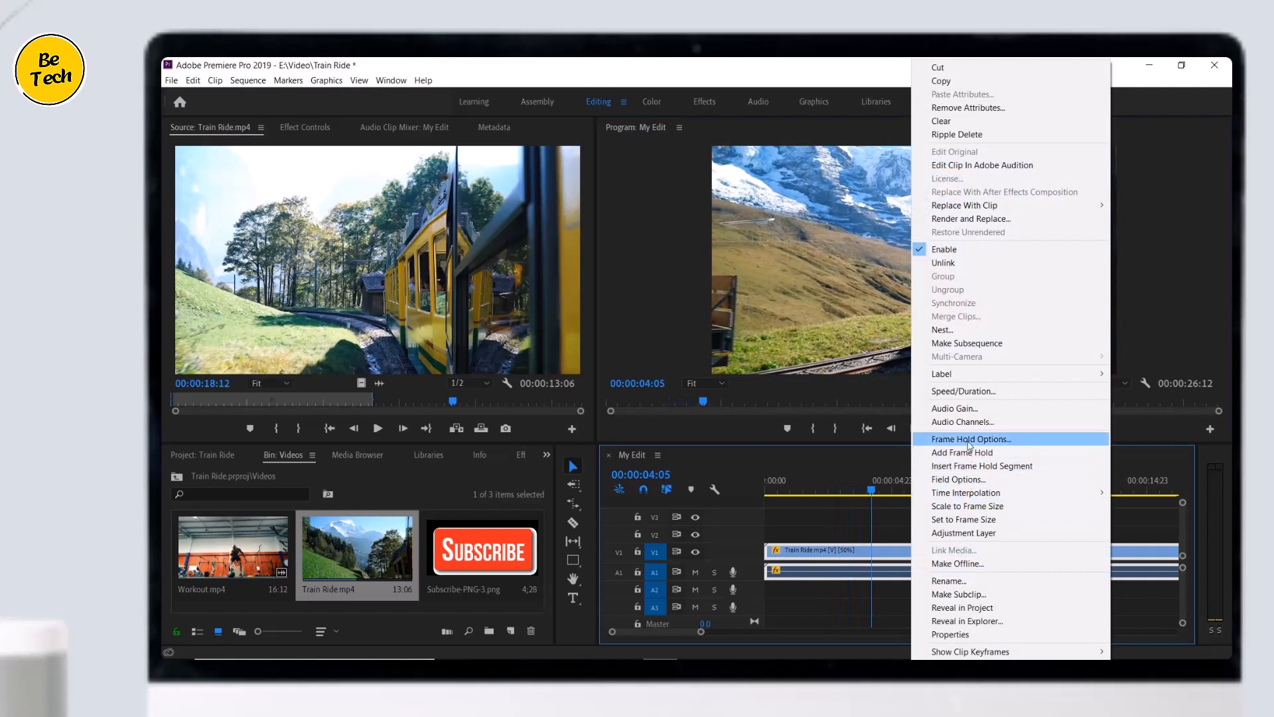
left_click(969, 391)
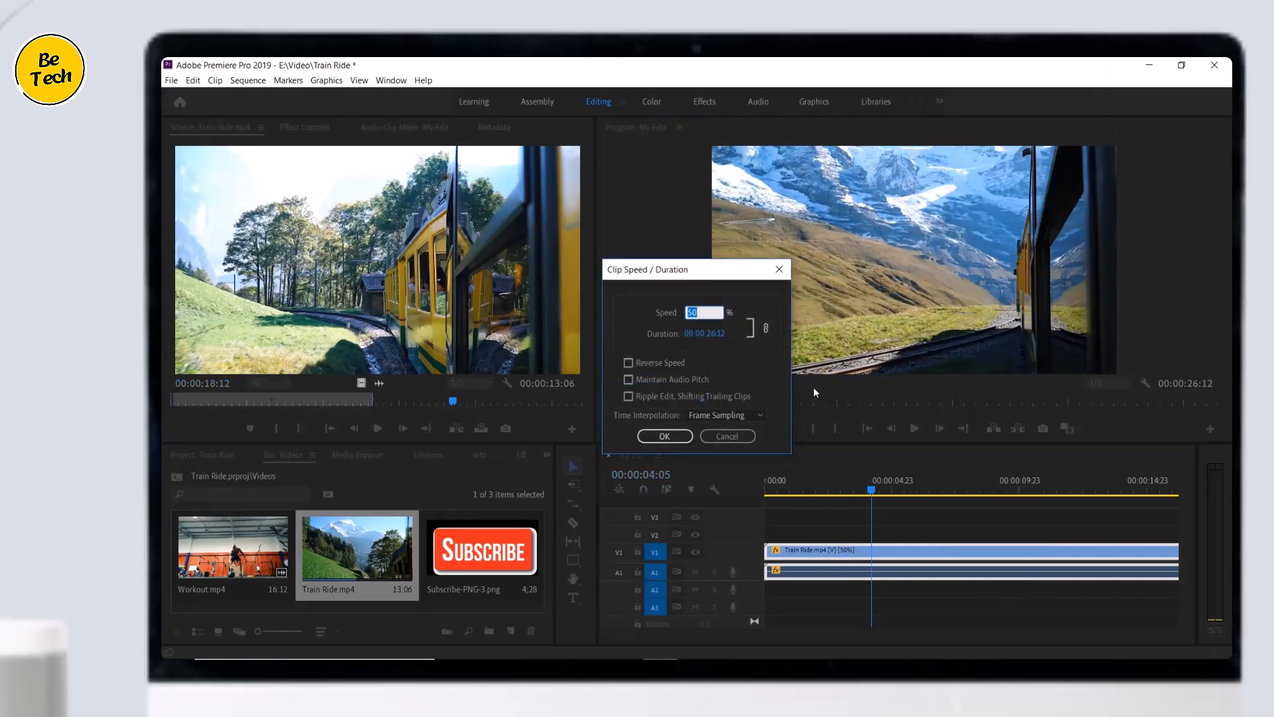
type("2")
left_click(682, 435)
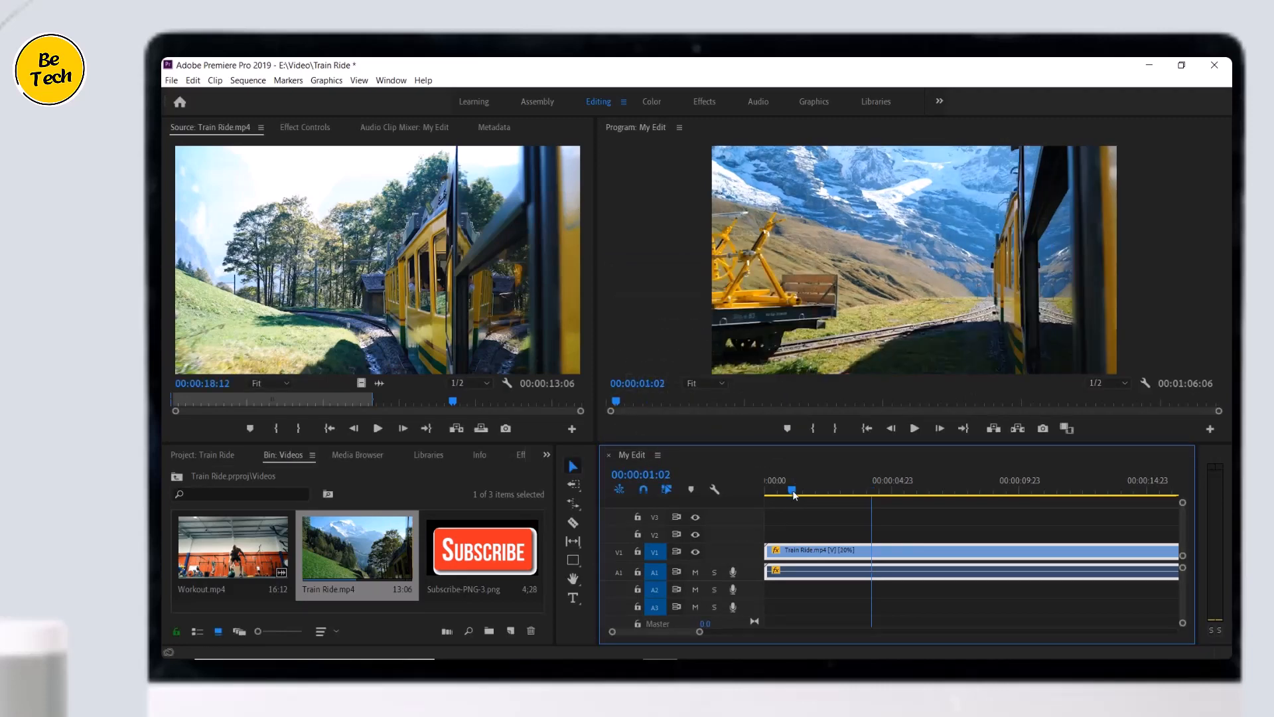
Step: Play back the sequence from about one second in to check the motion at 20% speed
left_click(788, 486)
left_click(914, 430)
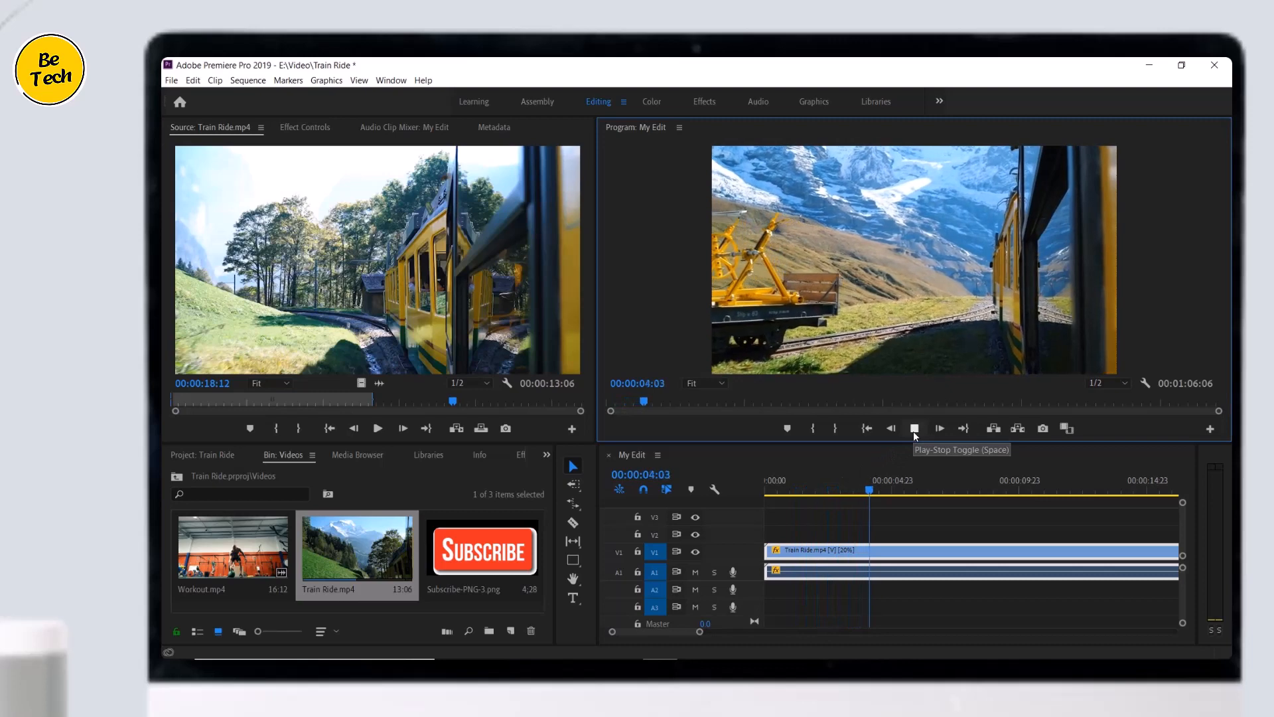
left_click(915, 430)
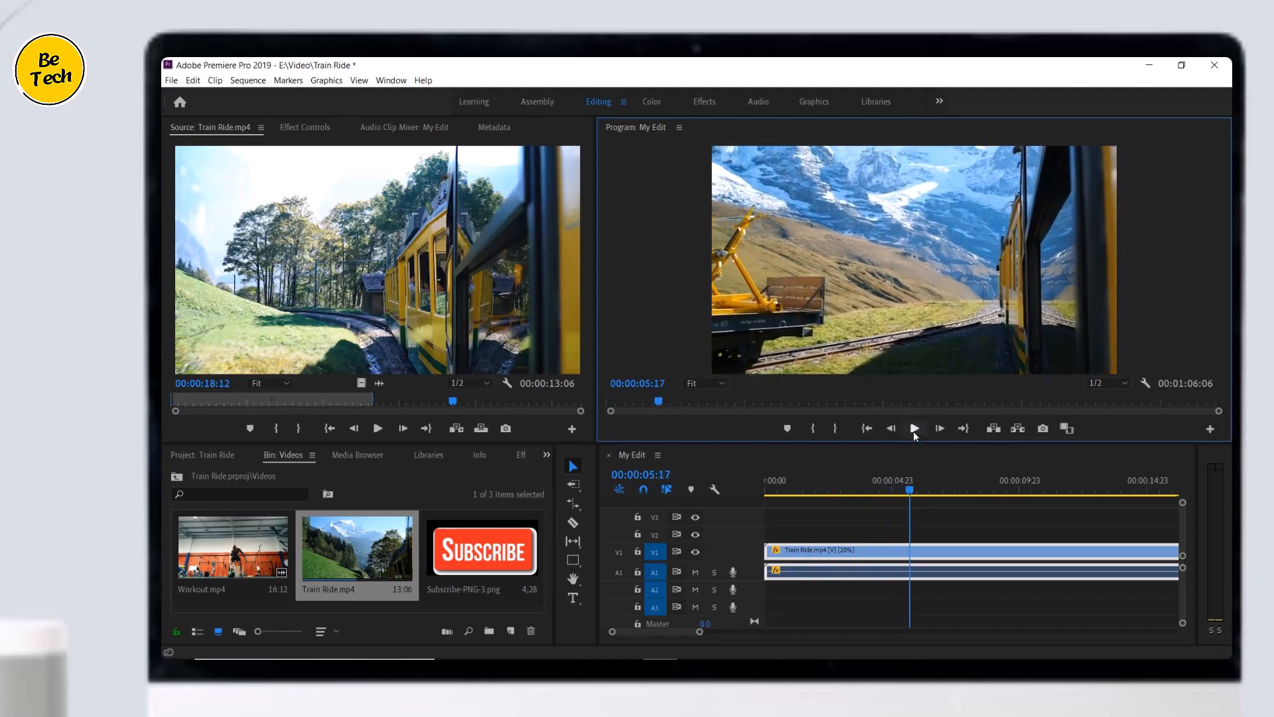
Step: Set the Train Ride.mp4 clip's Time Interpolation to Optical Flow, and render the sequence to preview the slow motion
right_click(887, 551)
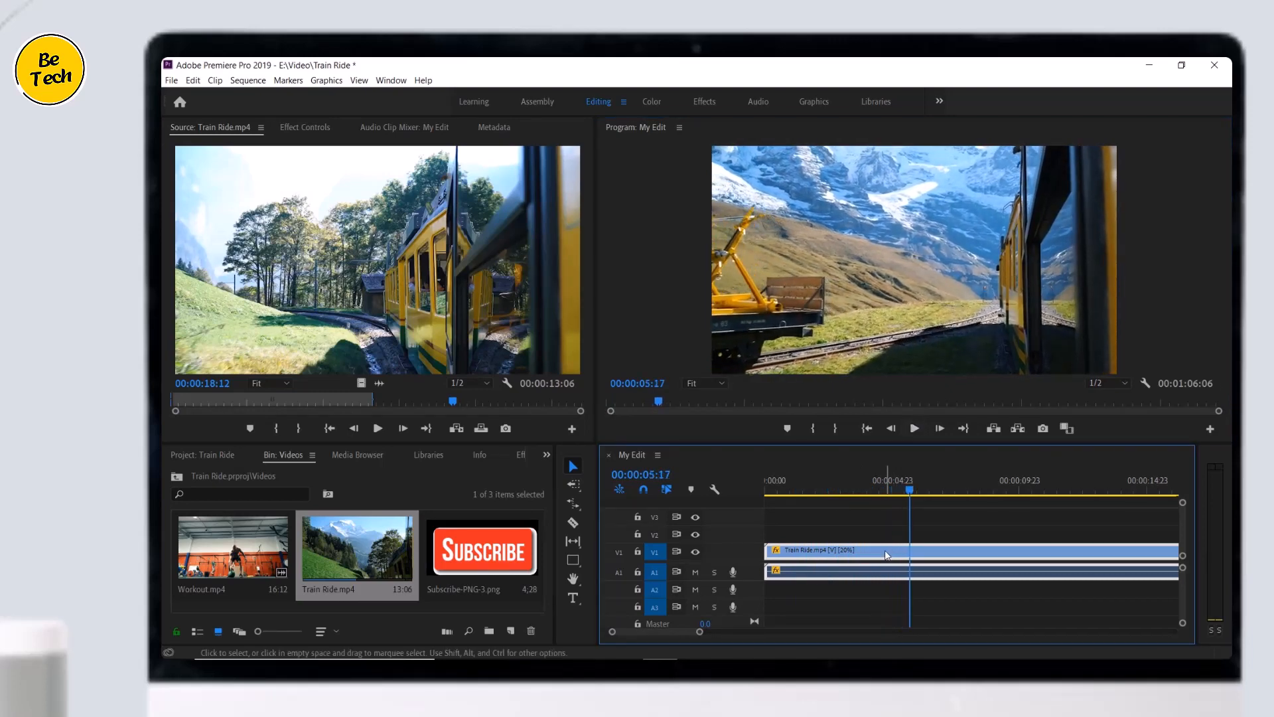
left_click(915, 391)
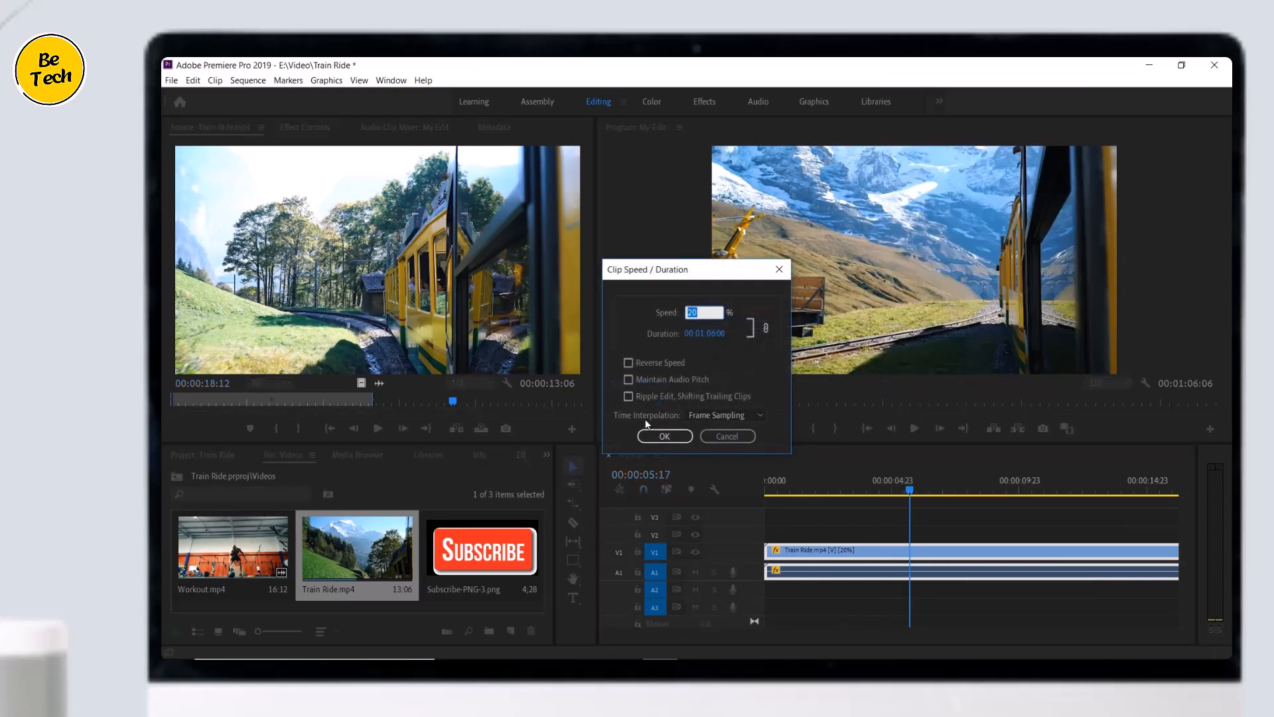
left_click(733, 417)
left_click(732, 457)
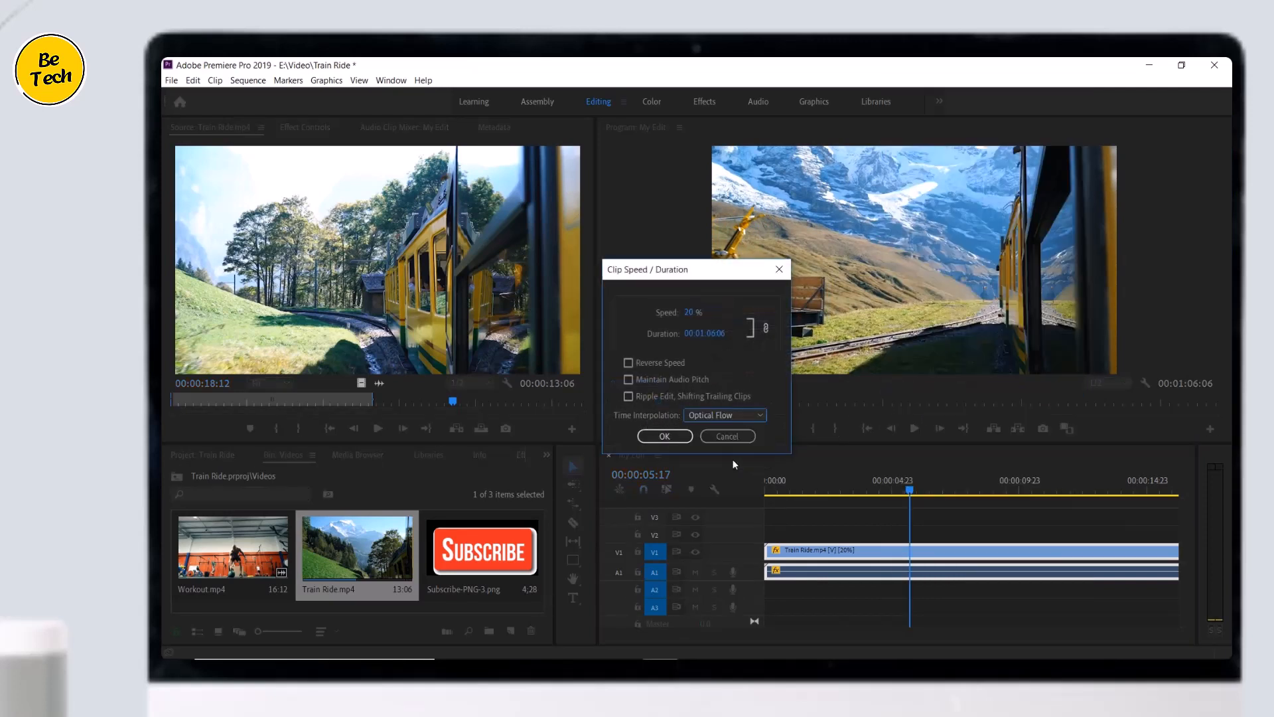
left_click(664, 436)
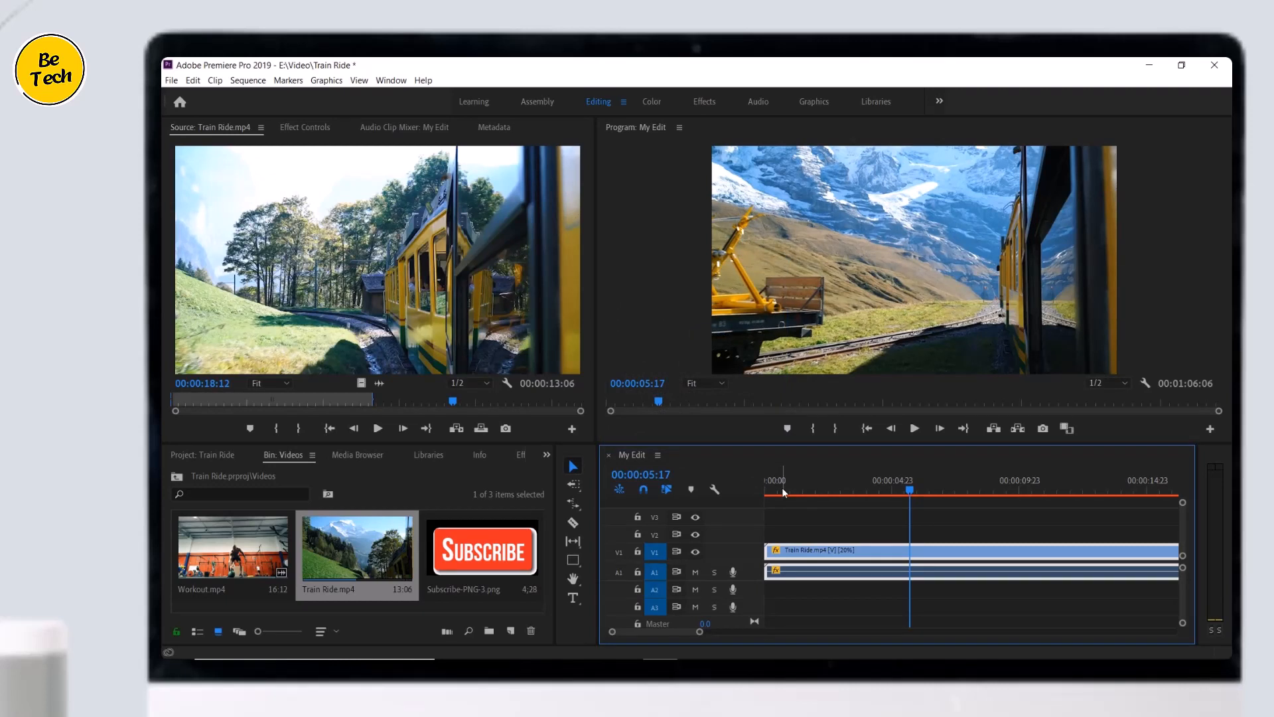
key("Return")
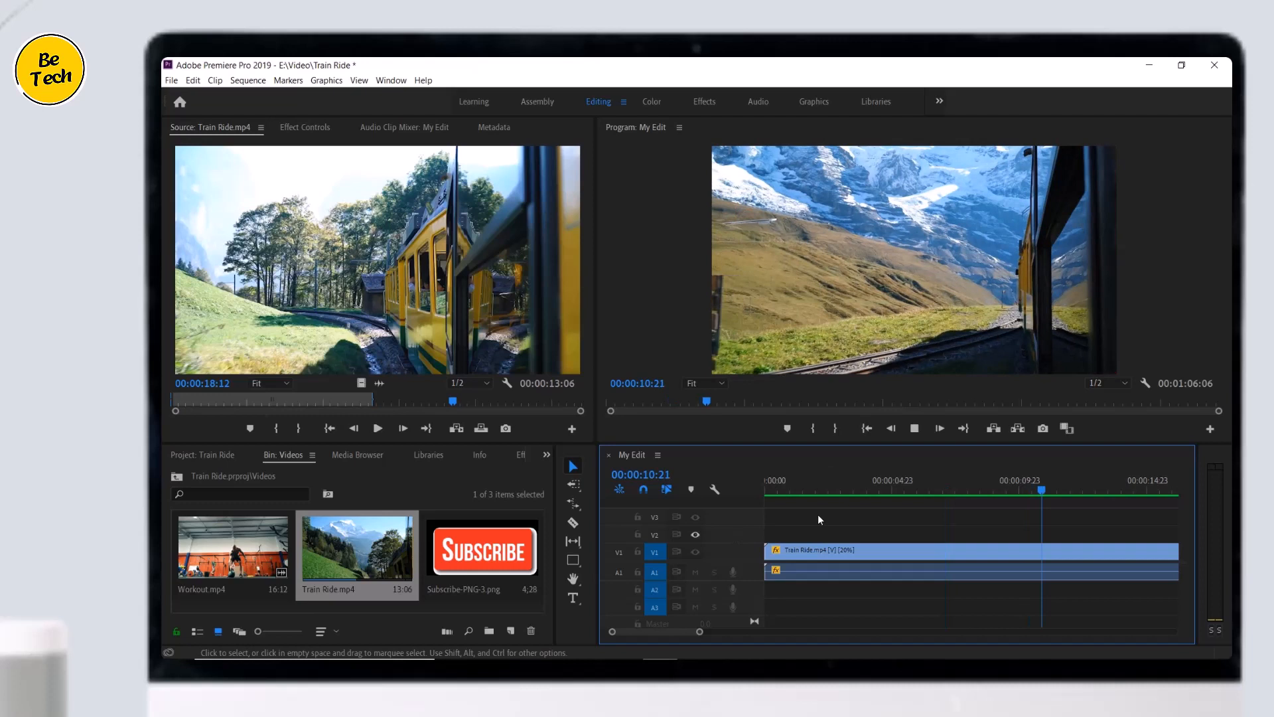
left_click(913, 429)
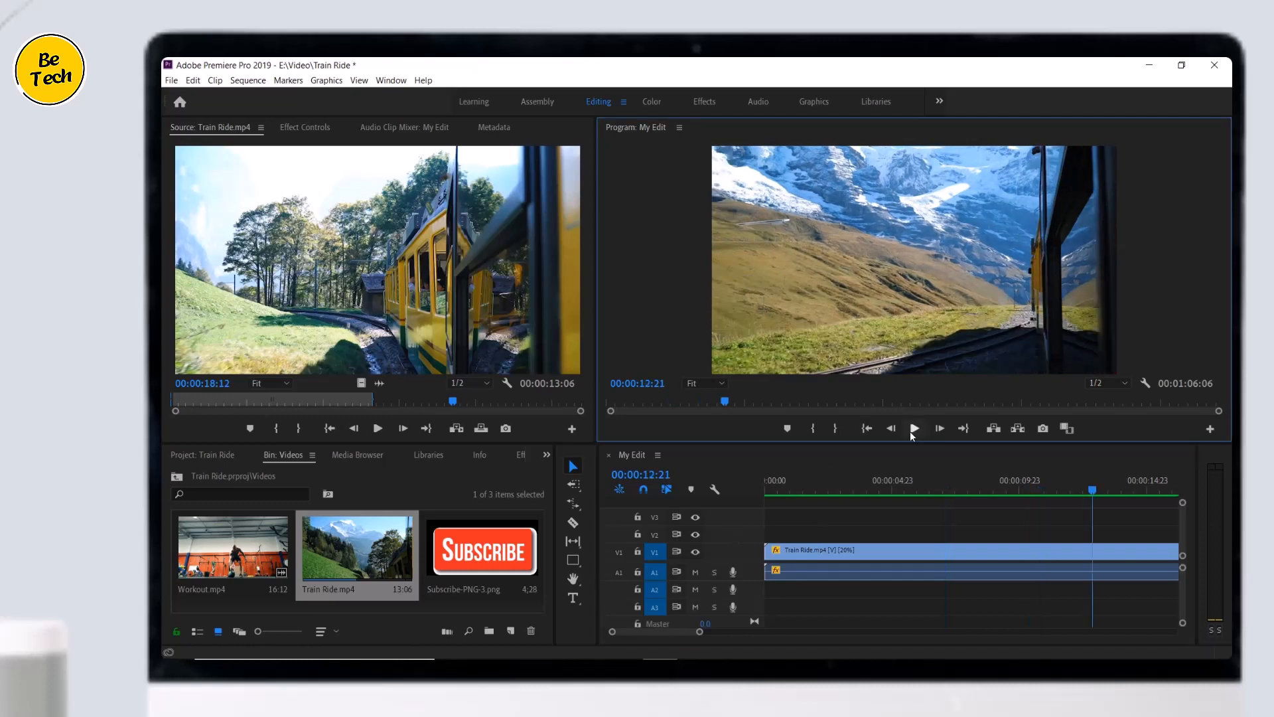
Step: Set the Train Ride.mp4 clip's speed to 100% with Frame Sampling interpolation and Reverse Speed enabled
right_click(915, 549)
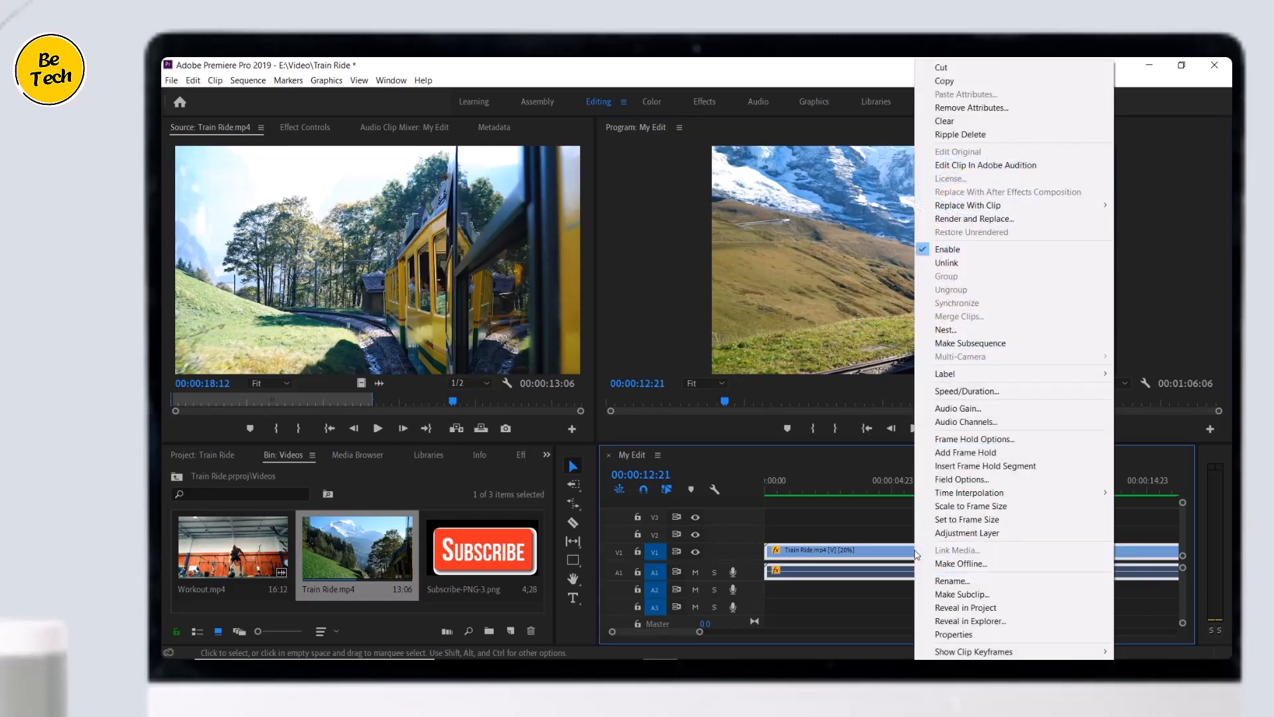
left_click(953, 391)
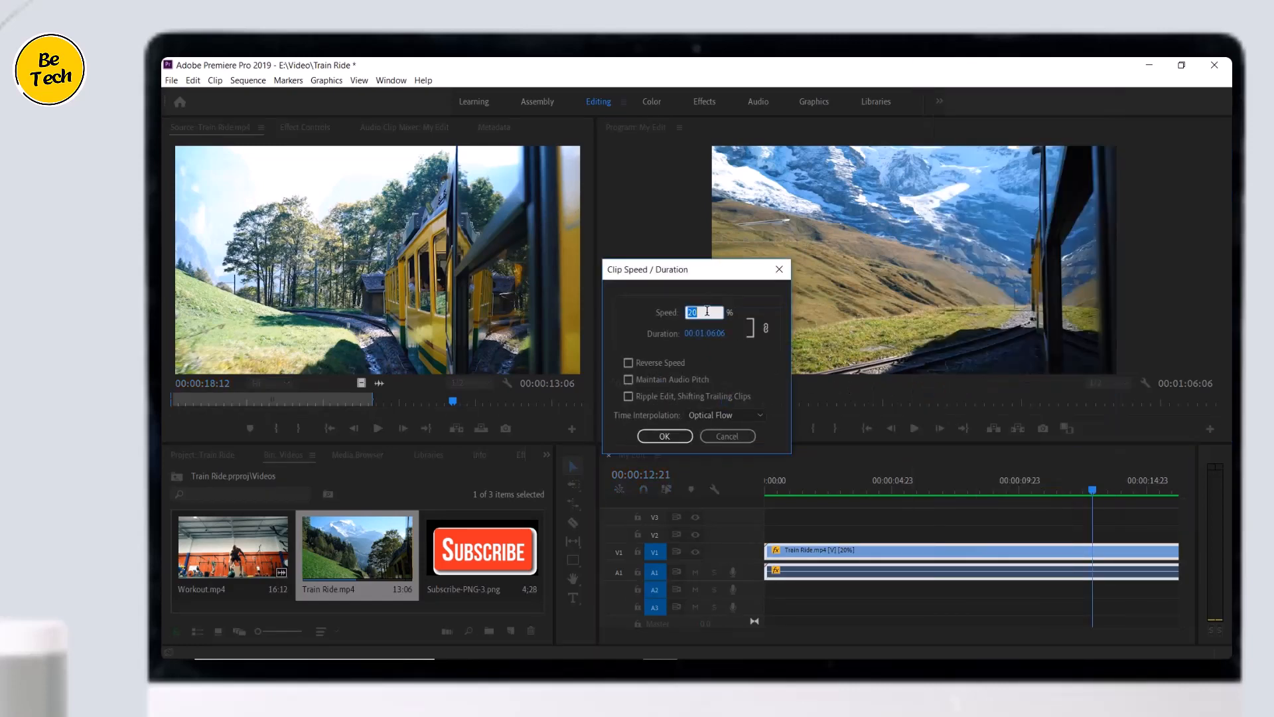
type("100")
left_click(730, 414)
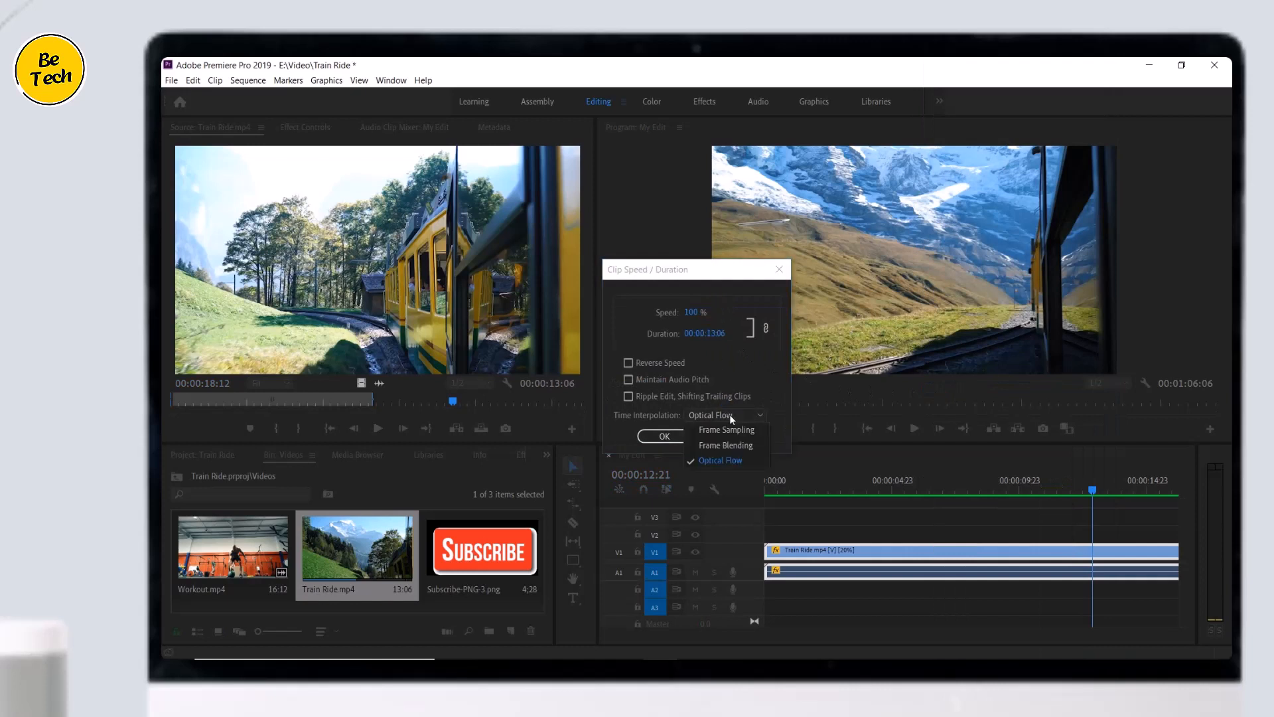
left_click(730, 428)
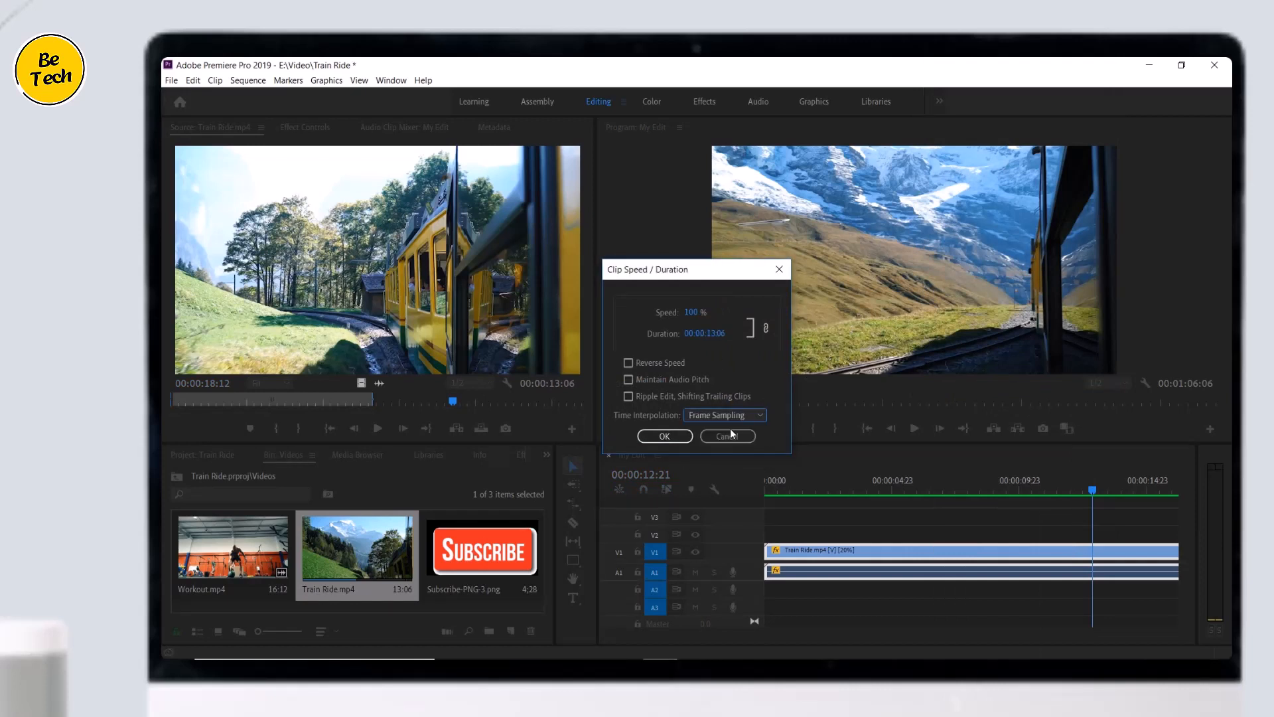
left_click(630, 363)
left_click(664, 435)
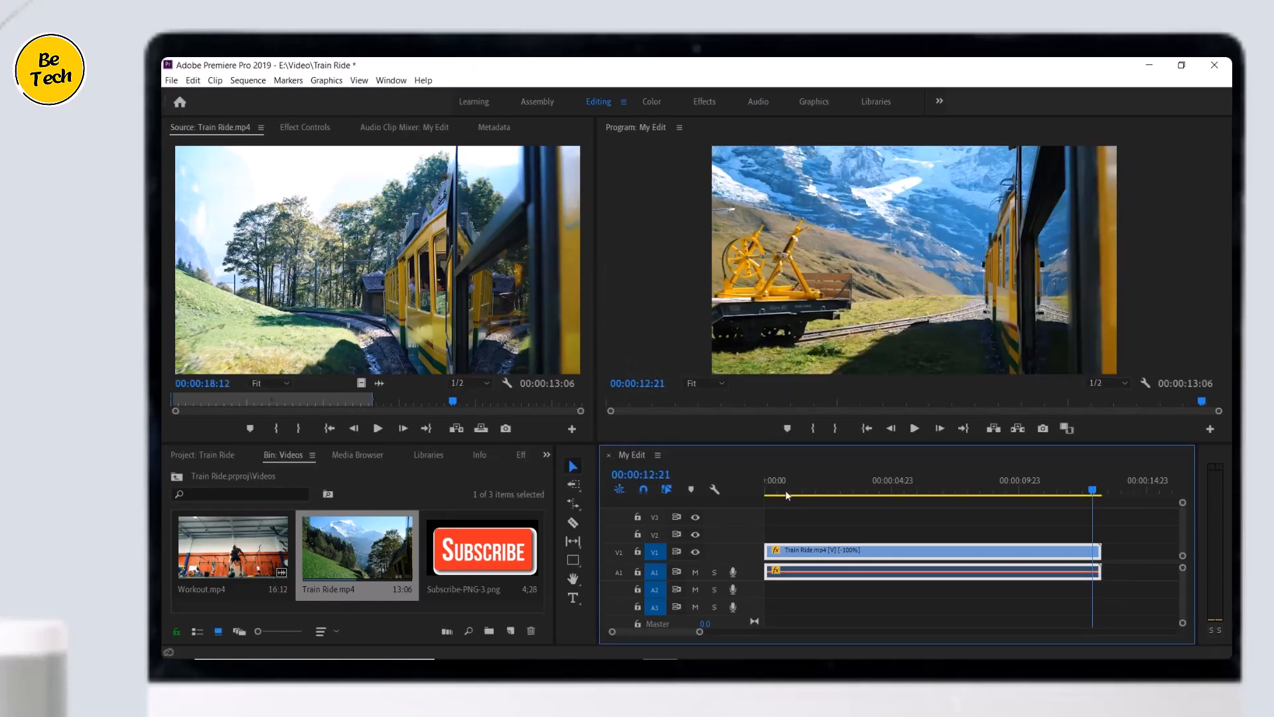
Step: Play back the sequence from near its start to preview the reversed clip
left_click(772, 490)
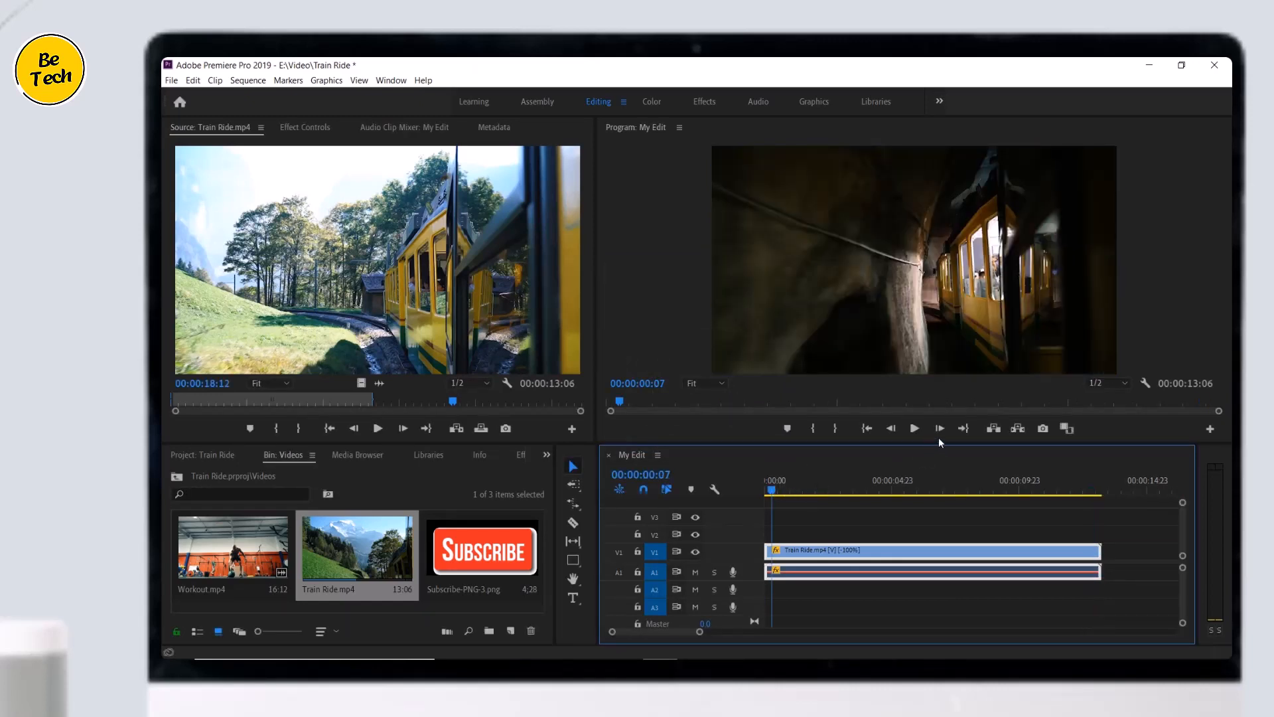
left_click(917, 432)
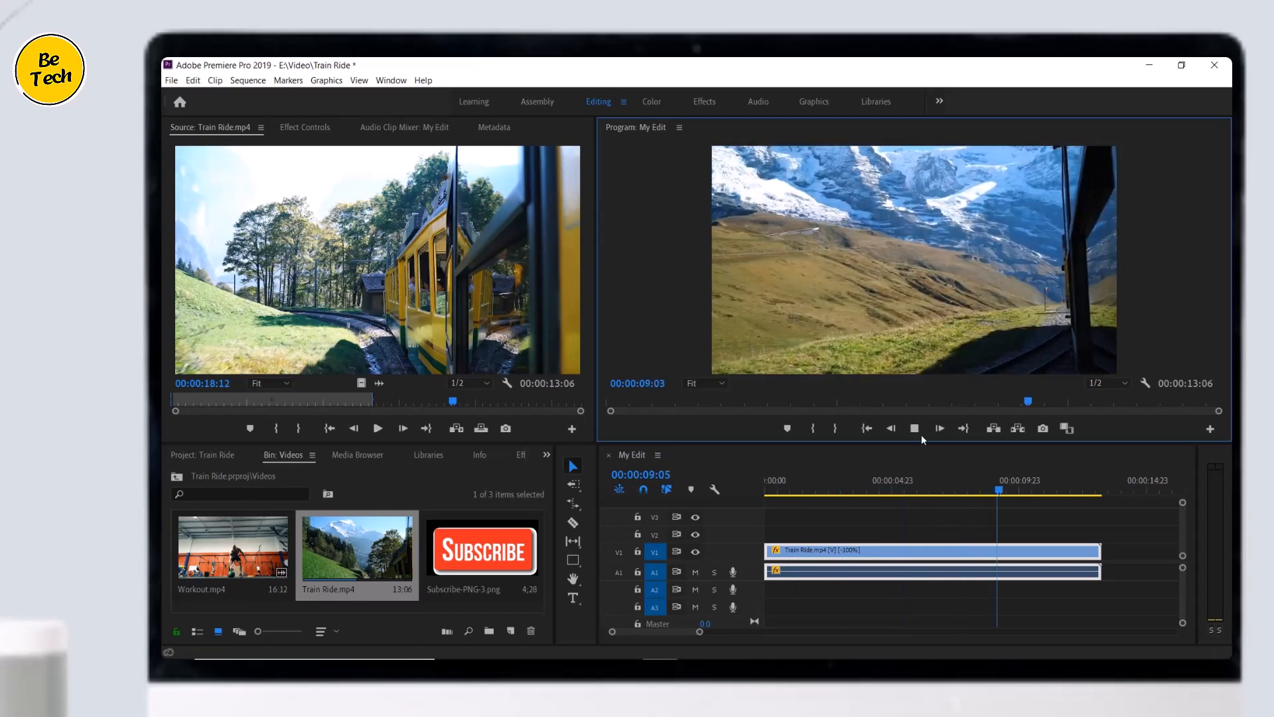
left_click(915, 429)
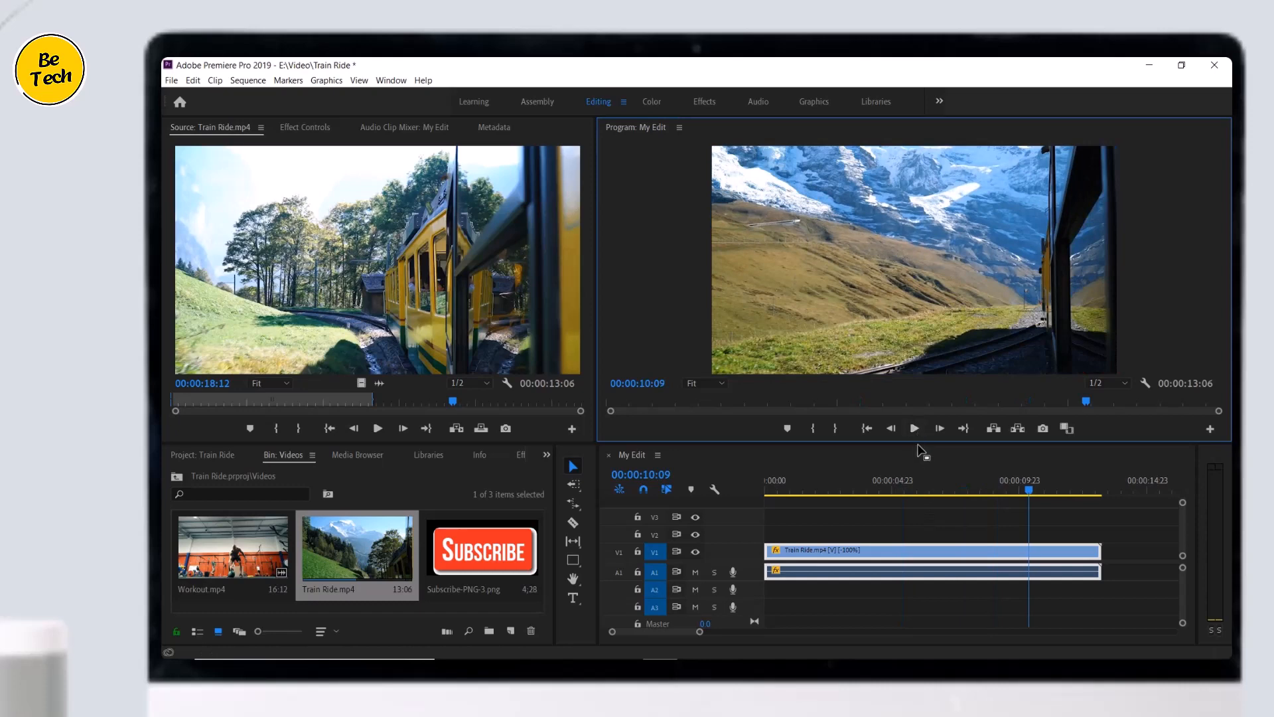
Step: Set the Train Ride.mp4 clip's speed to 200% with Reverse Speed disabled, and play back the sped-up sequence
right_click(944, 550)
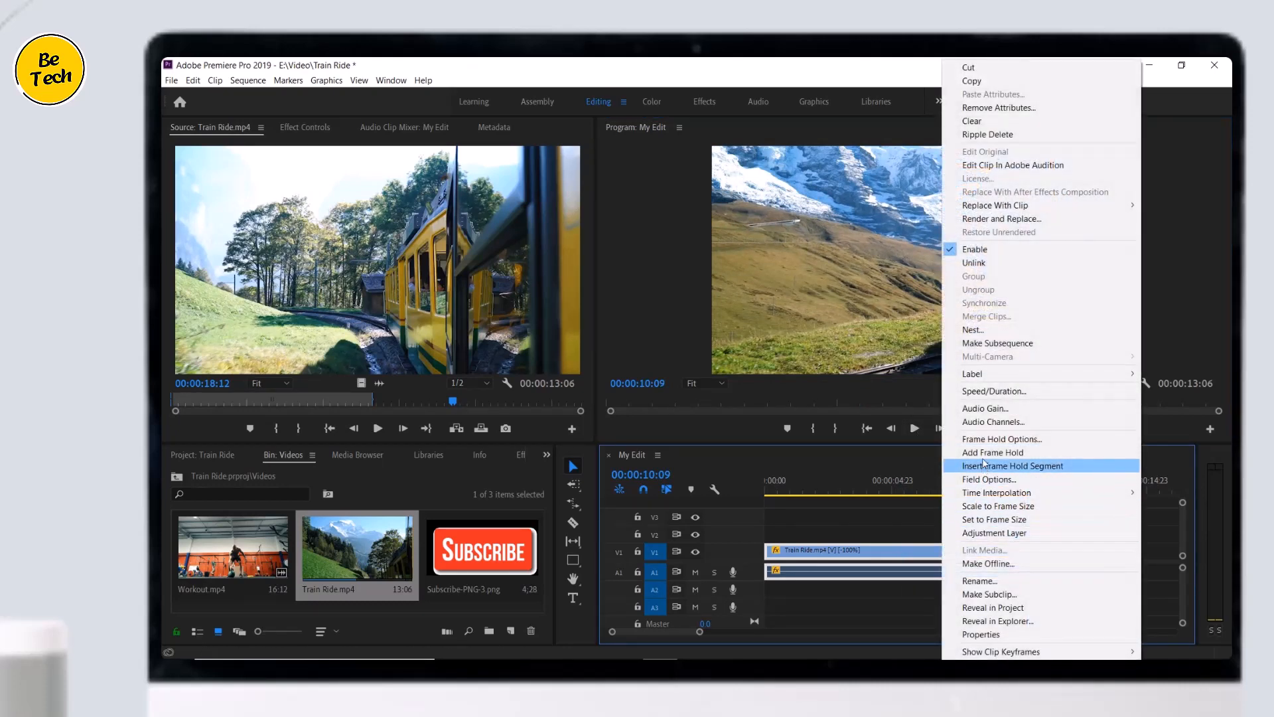
left_click(999, 392)
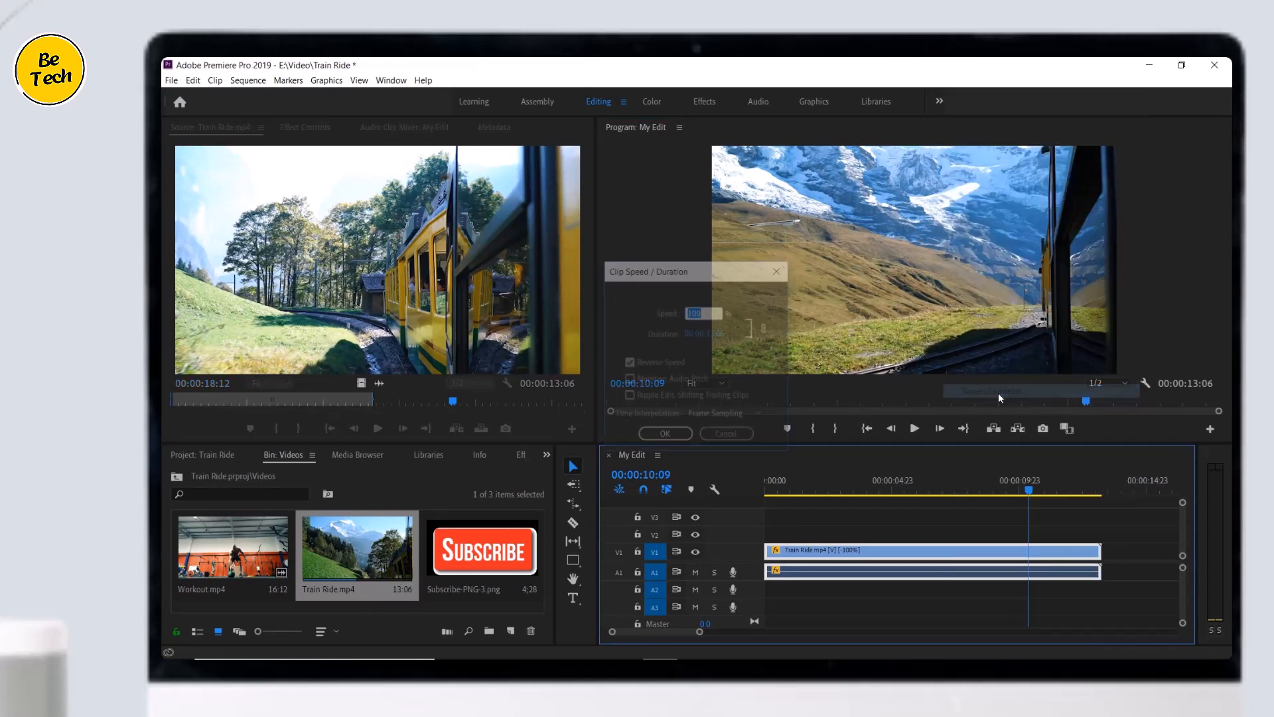
type("200")
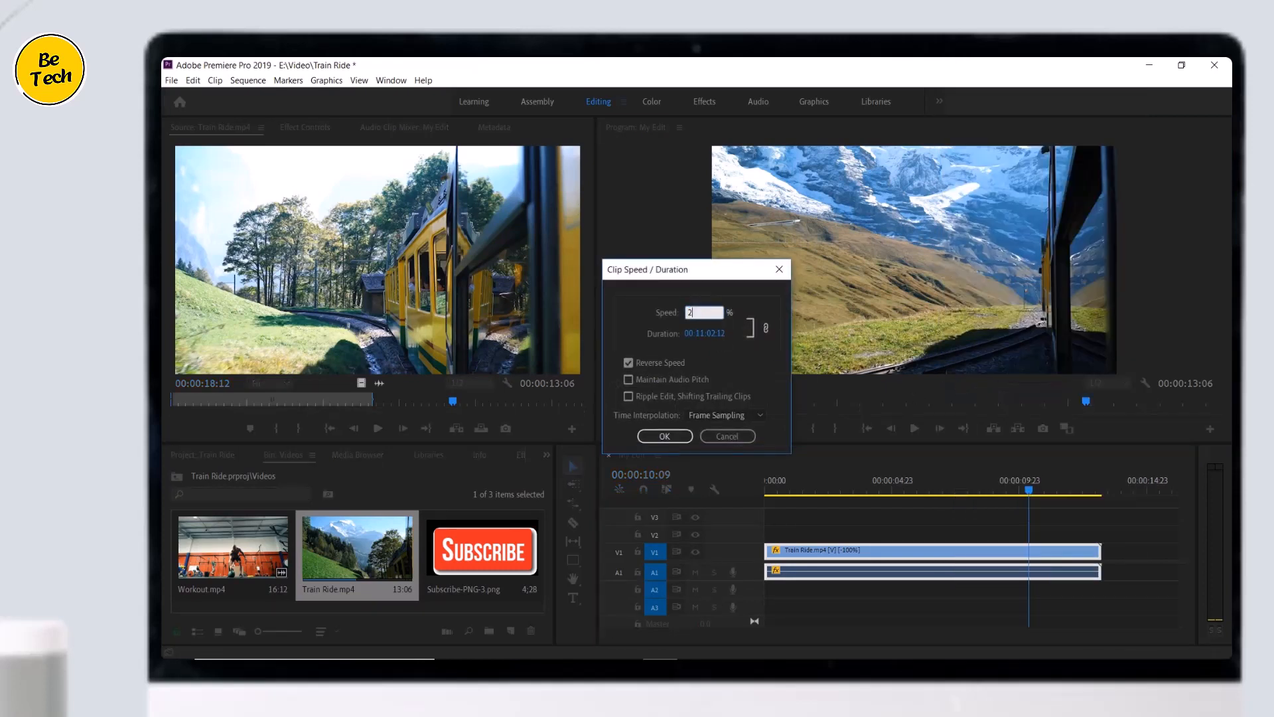
left_click(666, 363)
left_click(664, 436)
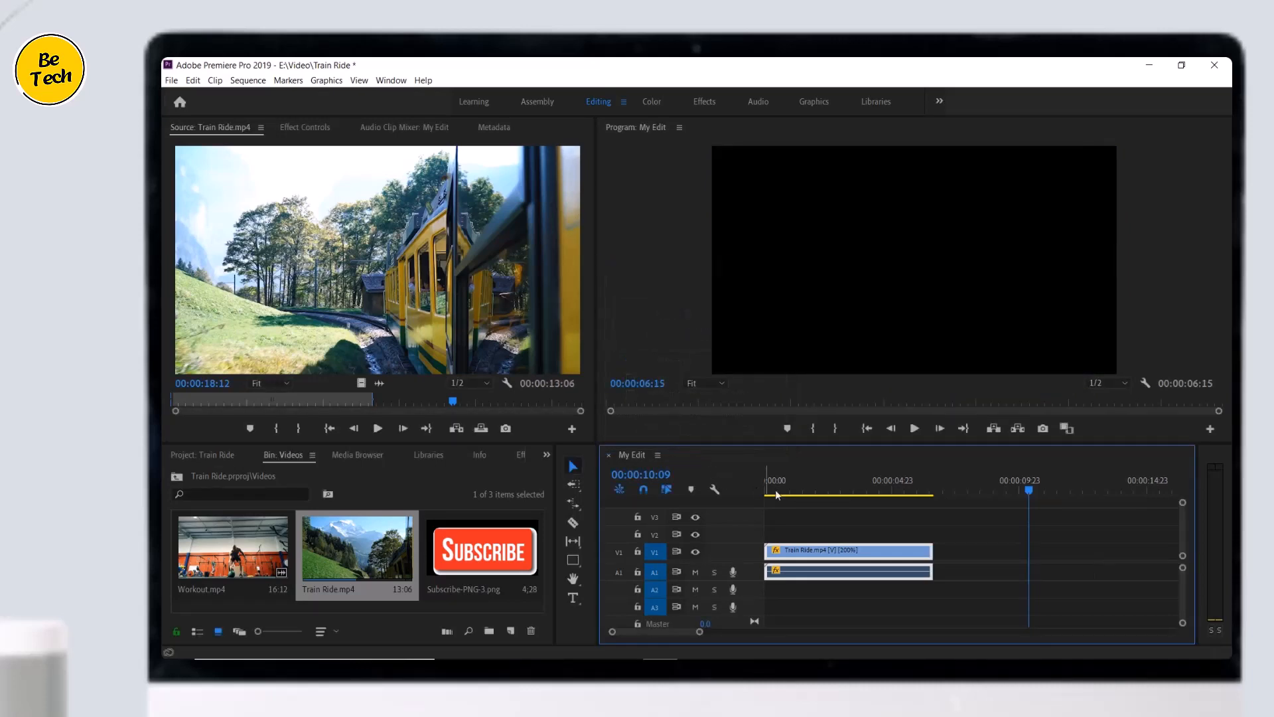
left_click(916, 428)
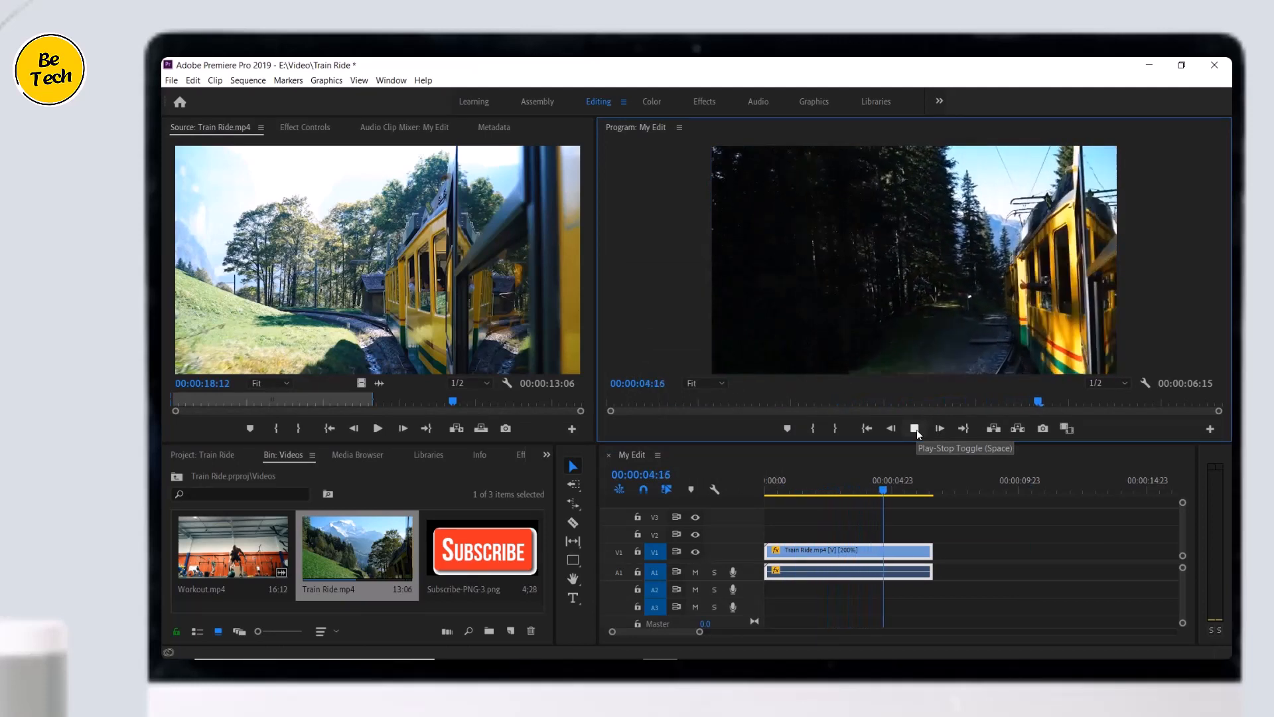
left_click(915, 429)
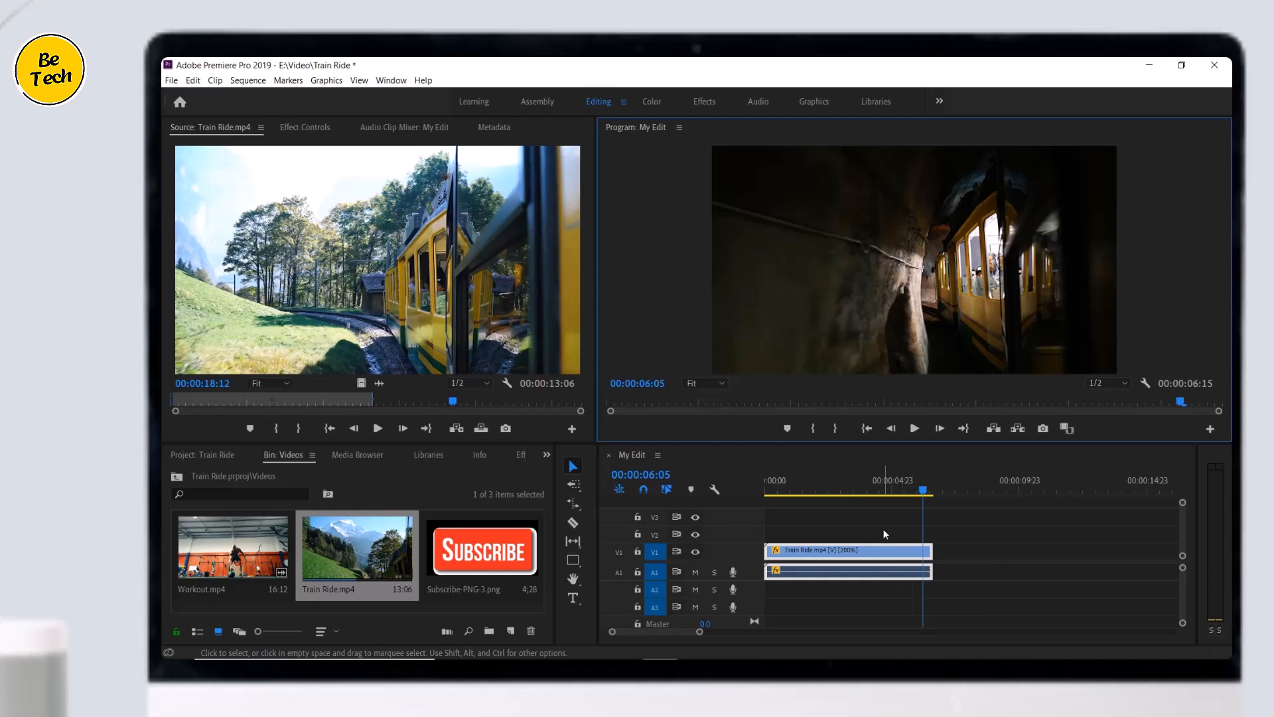
Step: Set the Train Ride.mp4 clip's speed to 100% and place the playhead at 00:00:00:16
right_click(873, 550)
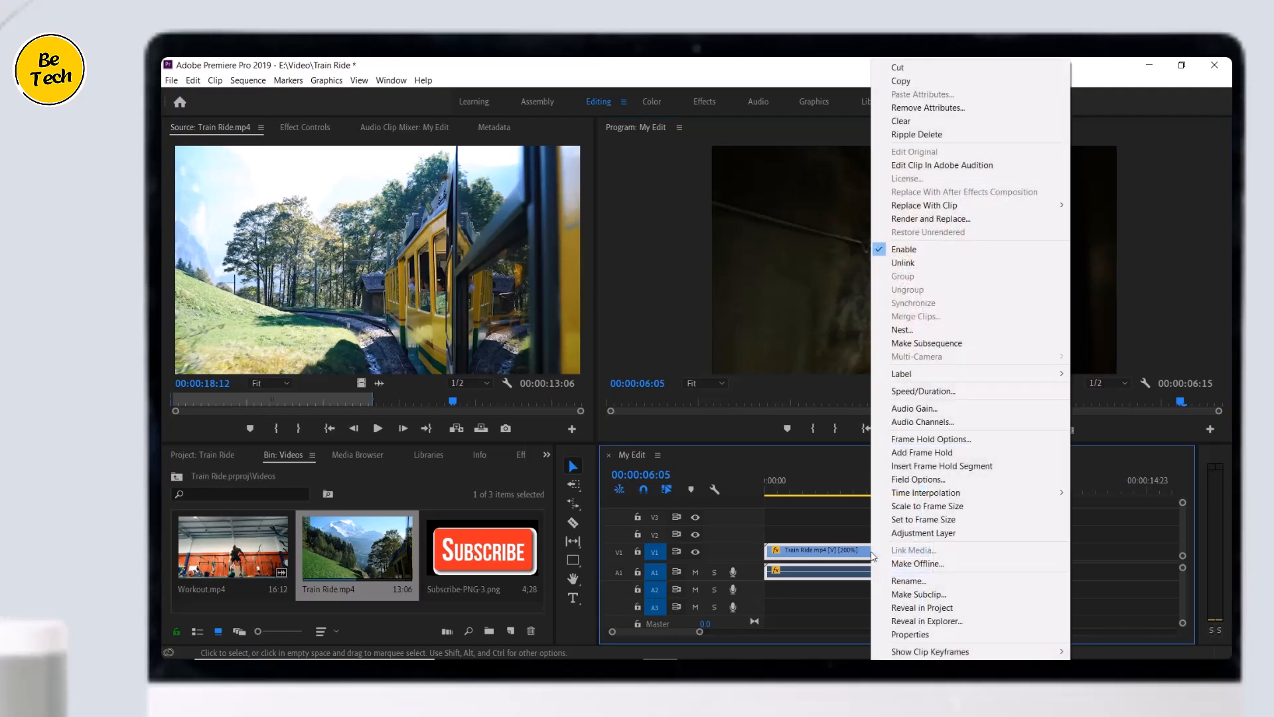
left_click(917, 393)
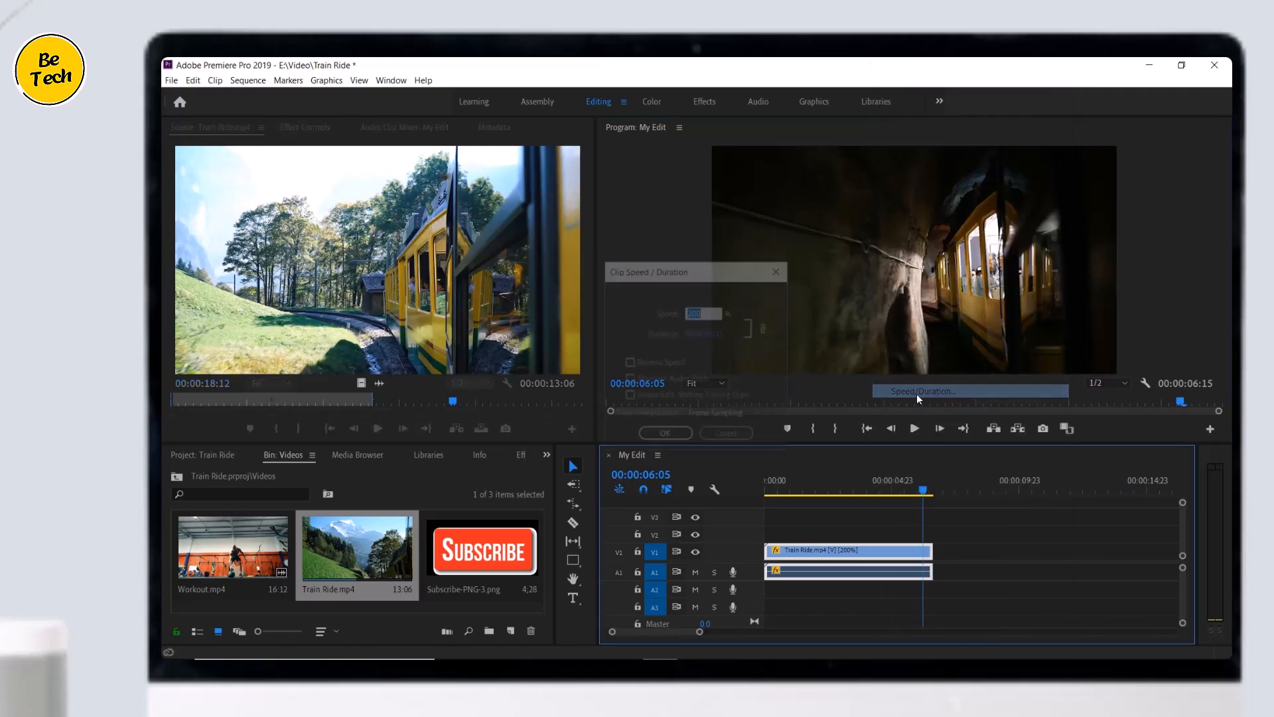
type("100")
key("Return")
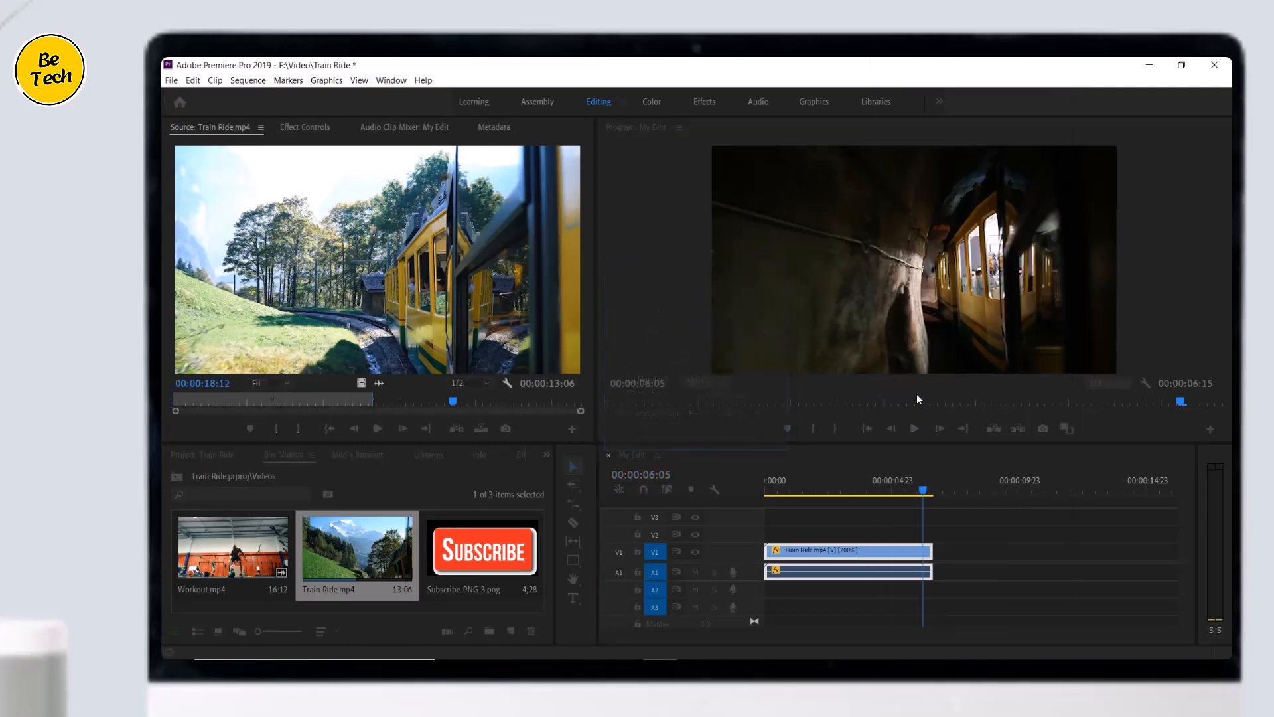
left_click(782, 489)
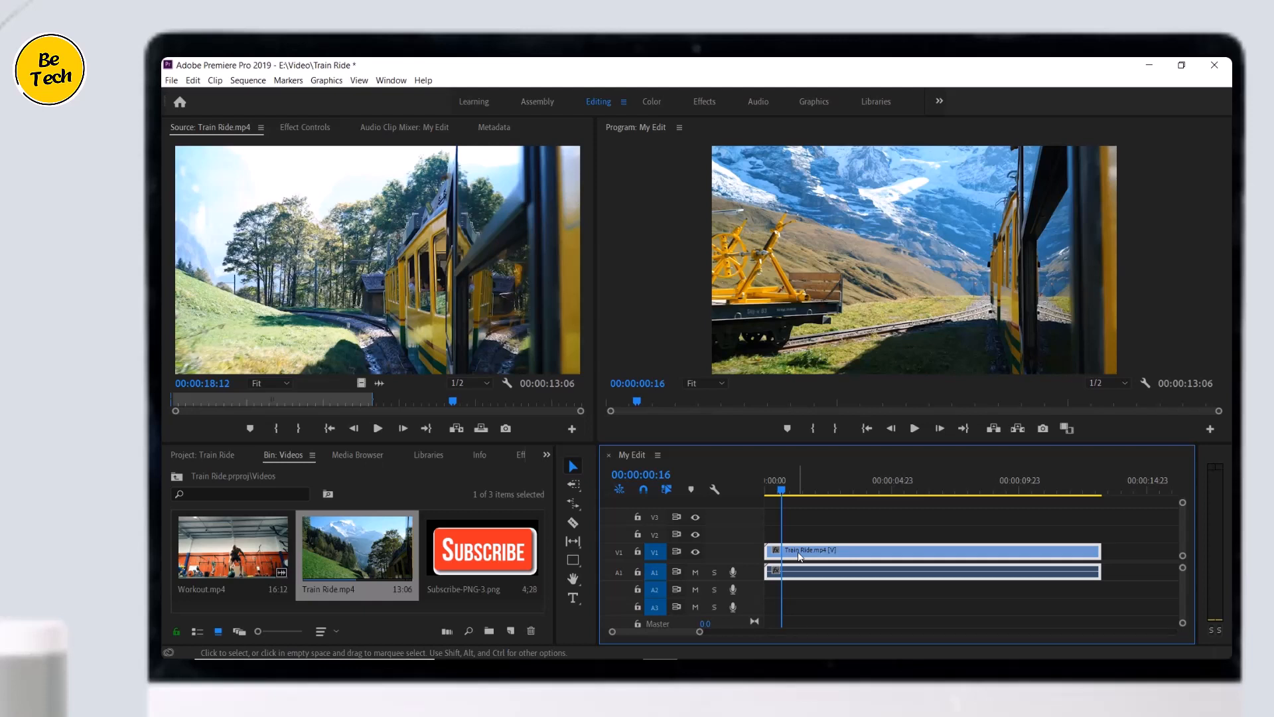
Step: Show the clip's effect settings and expand Time Remapping to reveal its Speed property
left_click(301, 126)
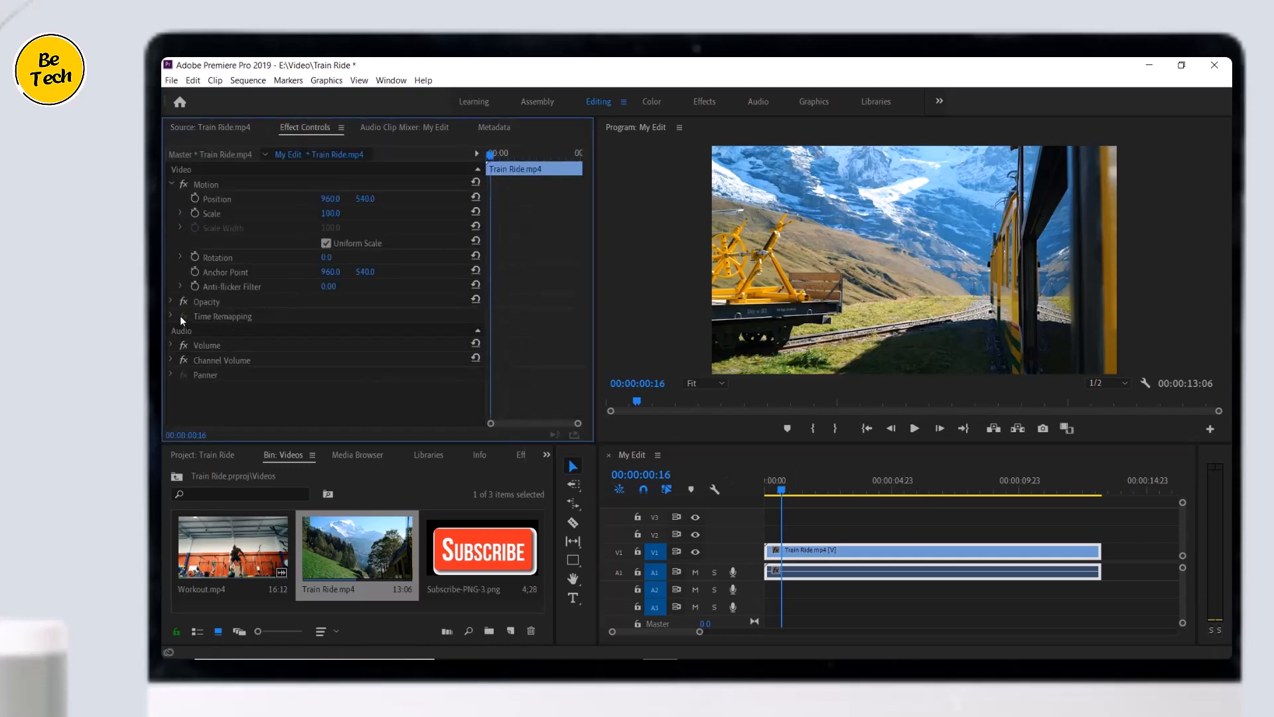
left_click(170, 314)
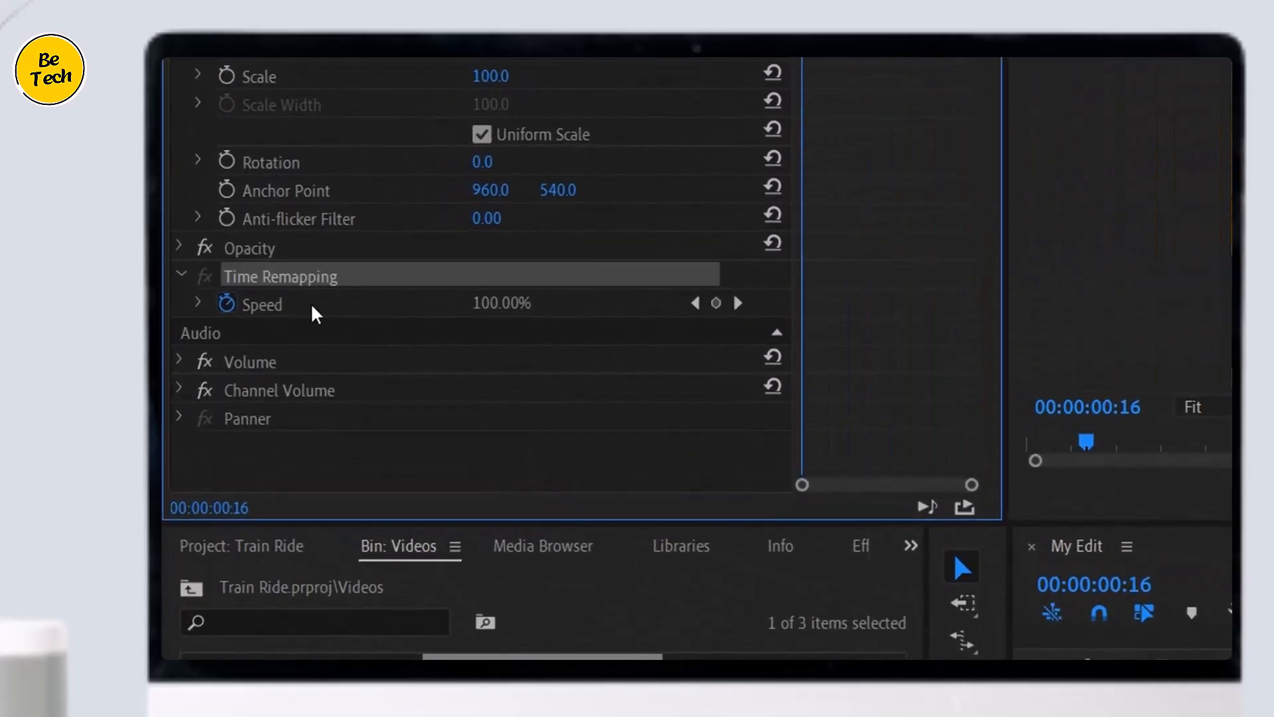
left_click(444, 304)
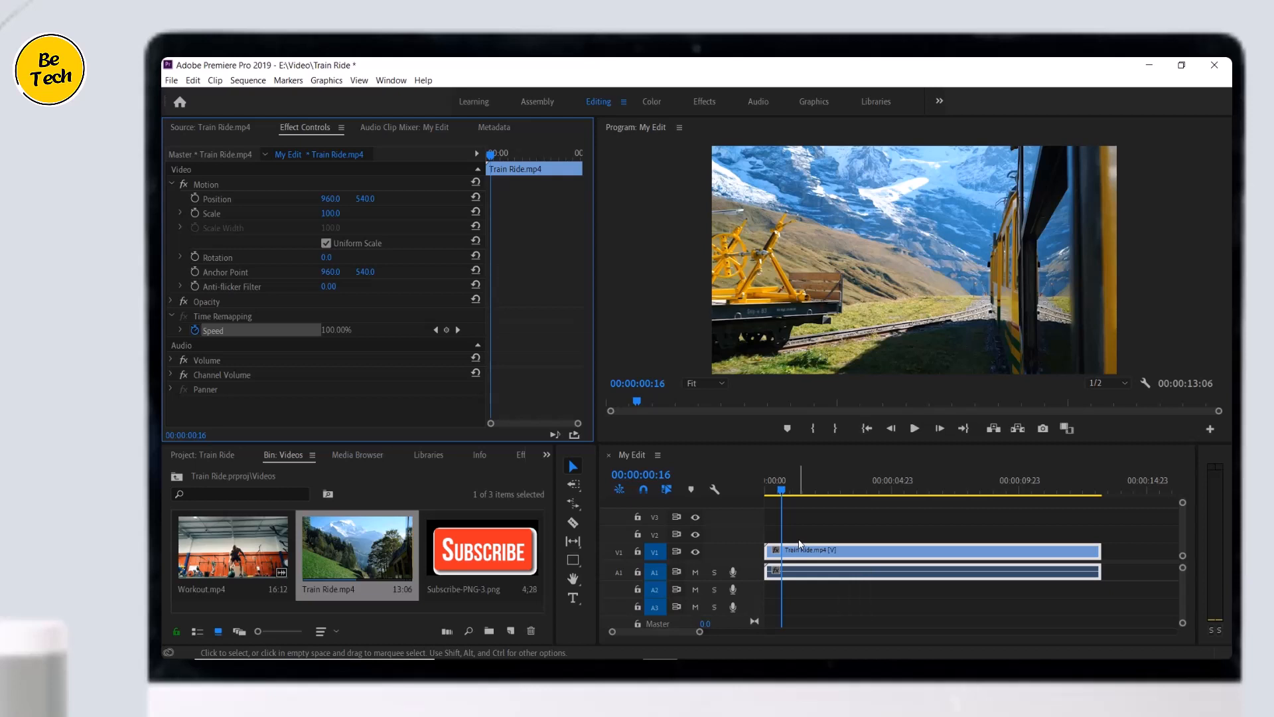
Step: Increase the height of the V1 track to give the Train Ride.mp4 clip more room for its keyframe line
left_click(757, 535)
left_click_drag(758, 535, 757, 509)
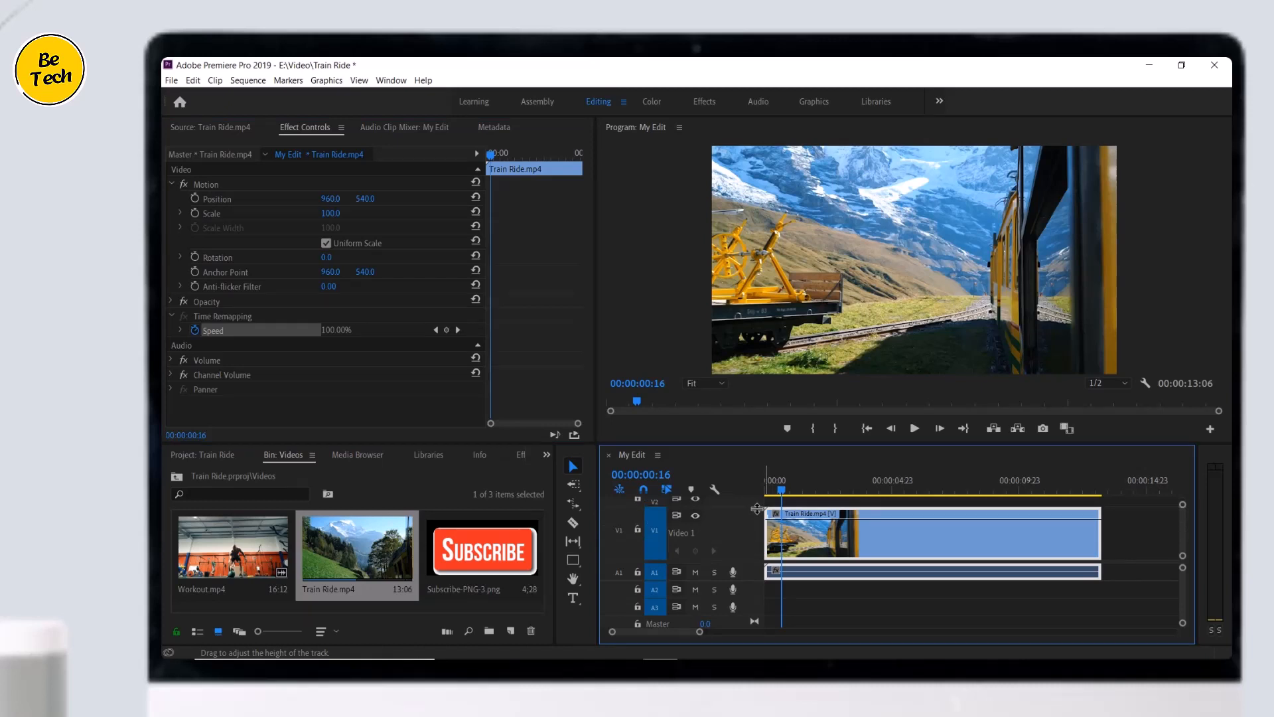
left_click_drag(757, 509, 757, 511)
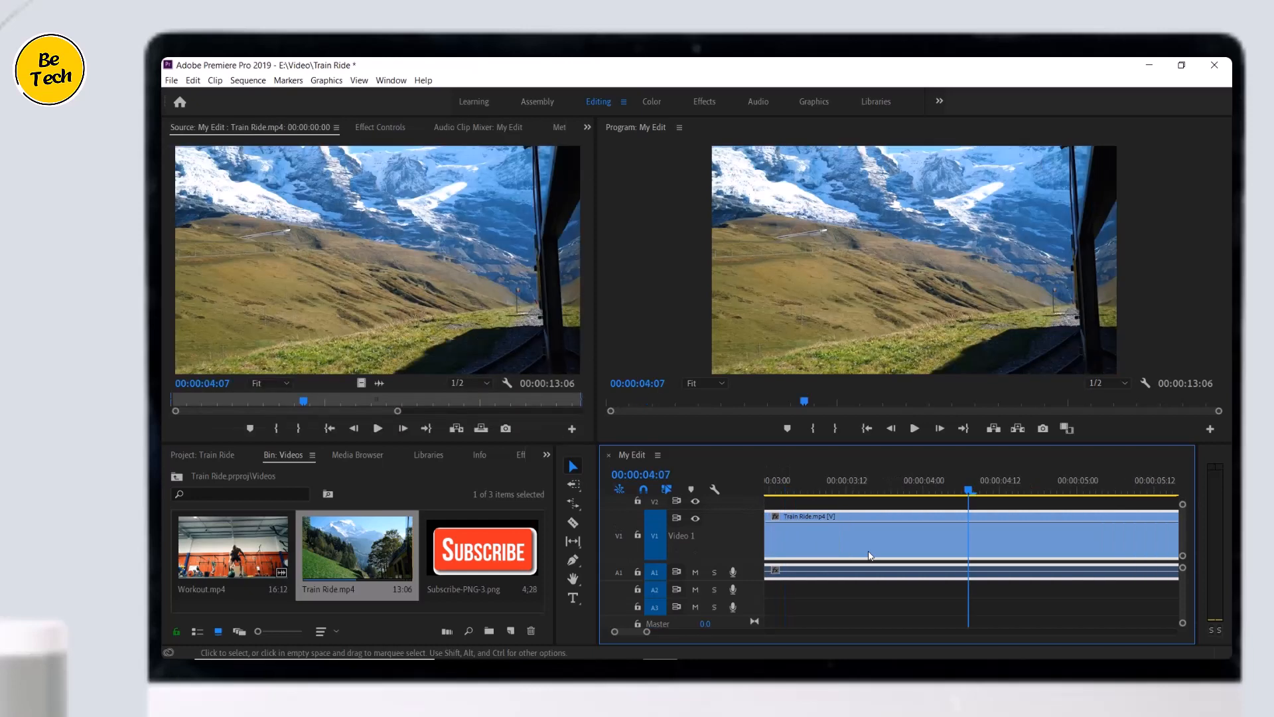
Step: Display the Time Remapping Speed line on the Train Ride.mp4 clip in the timeline
right_click(869, 552)
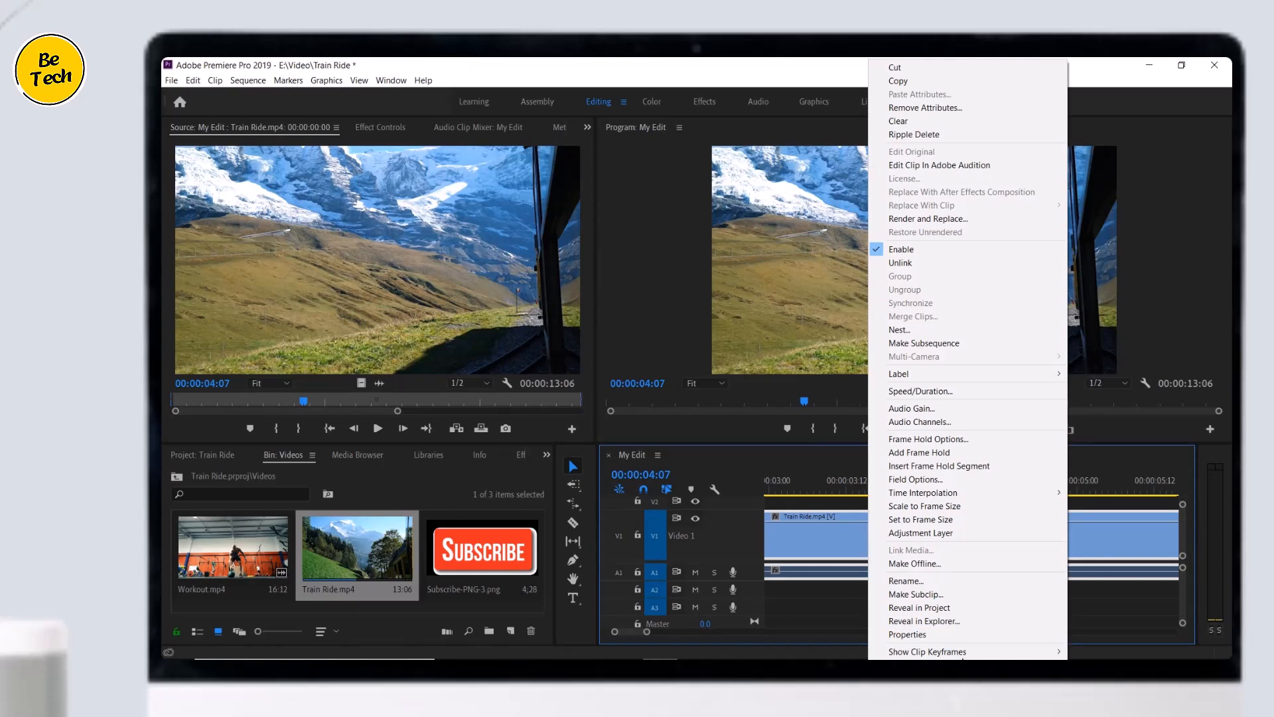
mouse_move(969, 652)
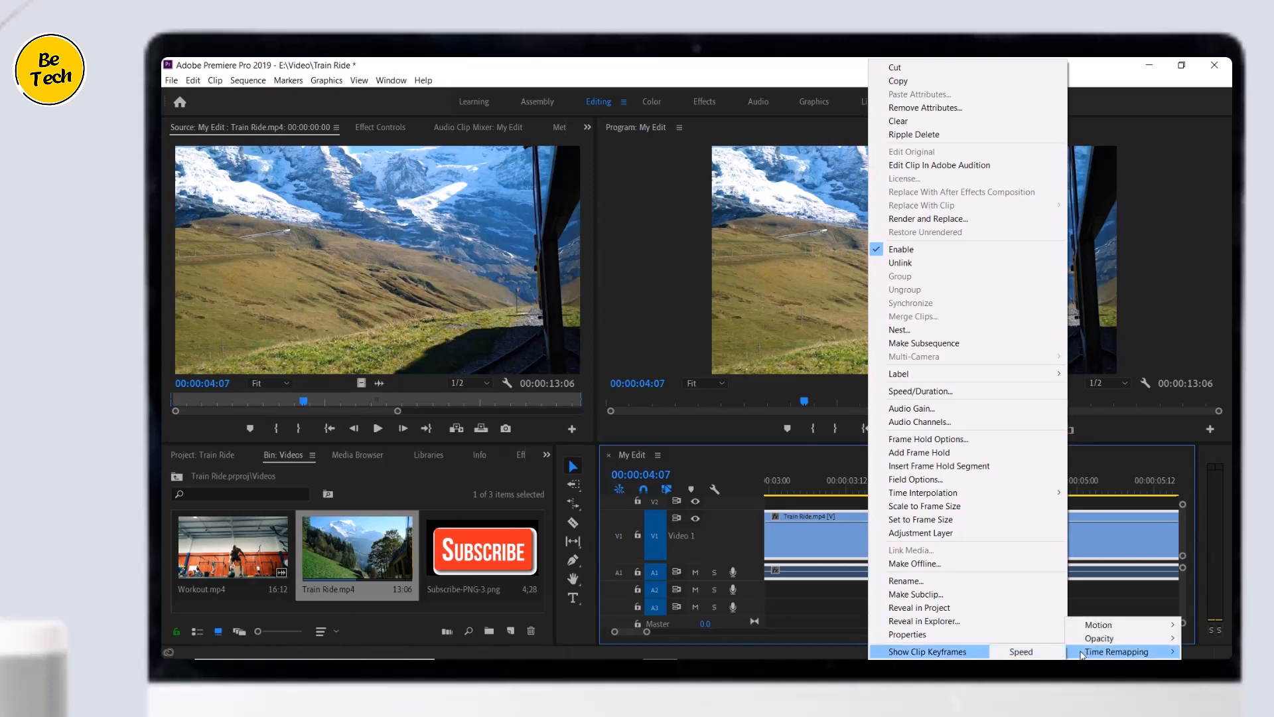
left_click(843, 555)
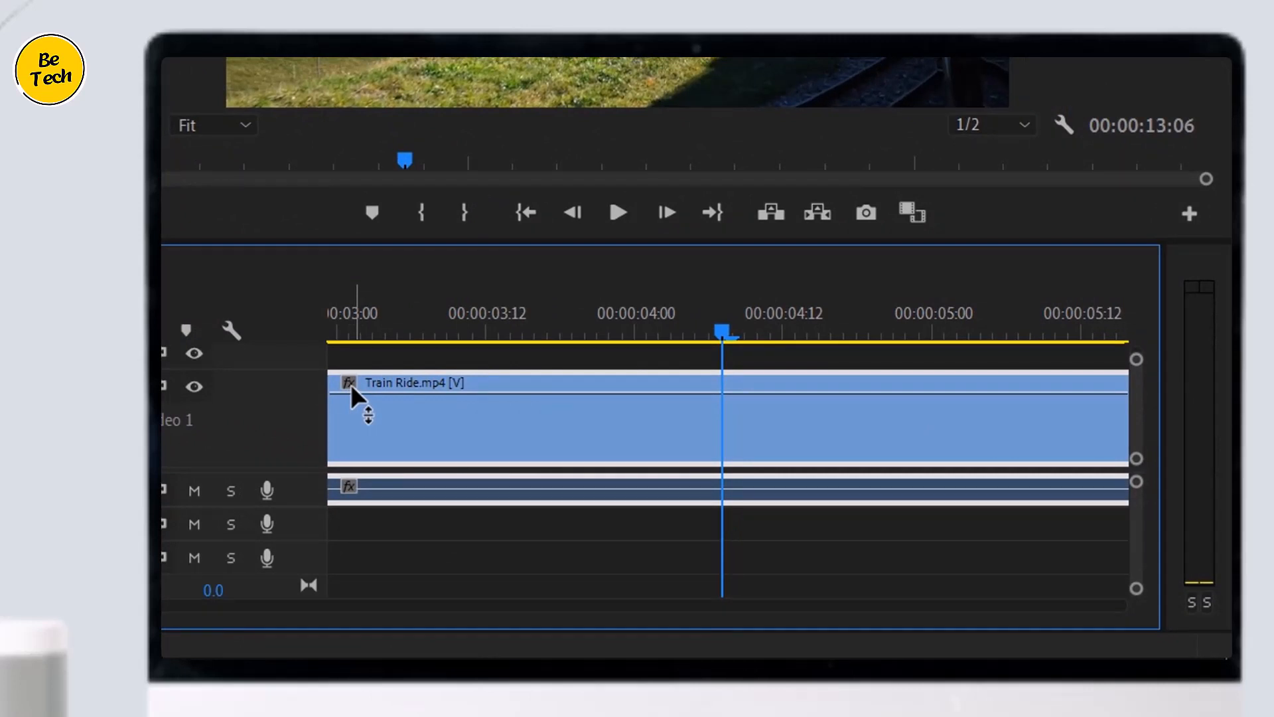
left_click(350, 383)
mouse_move(364, 458)
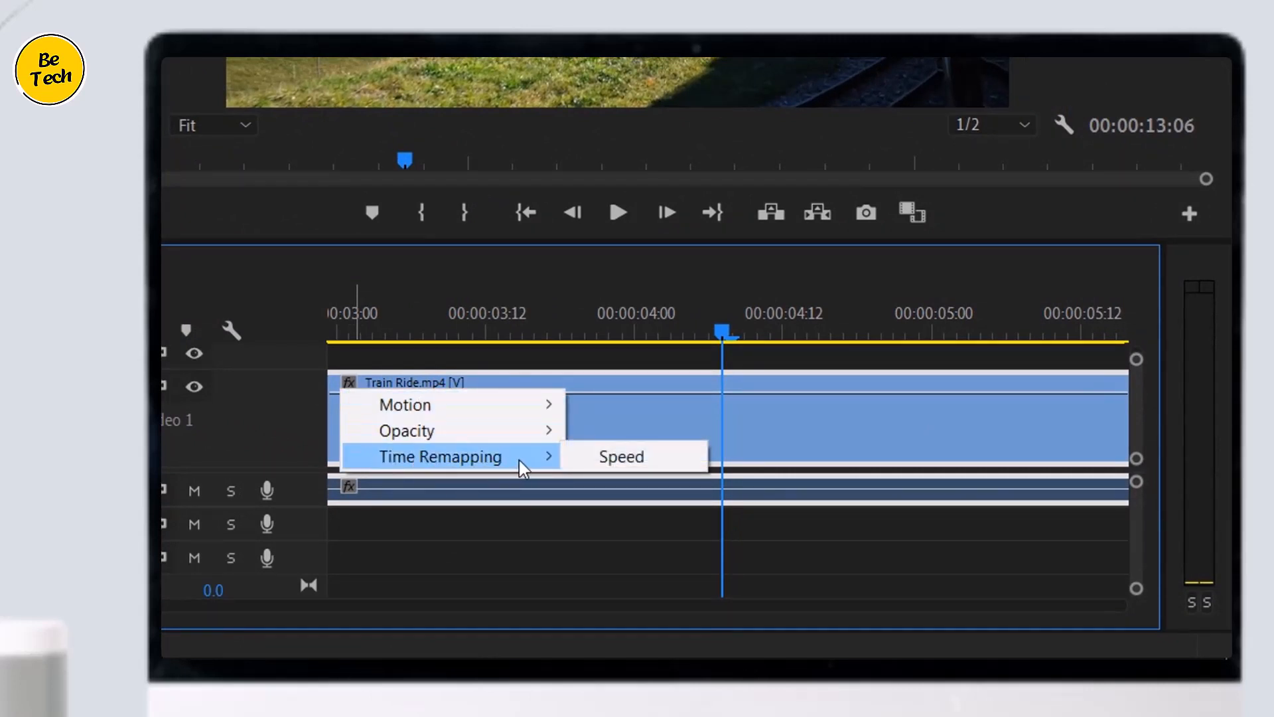
left_click(575, 459)
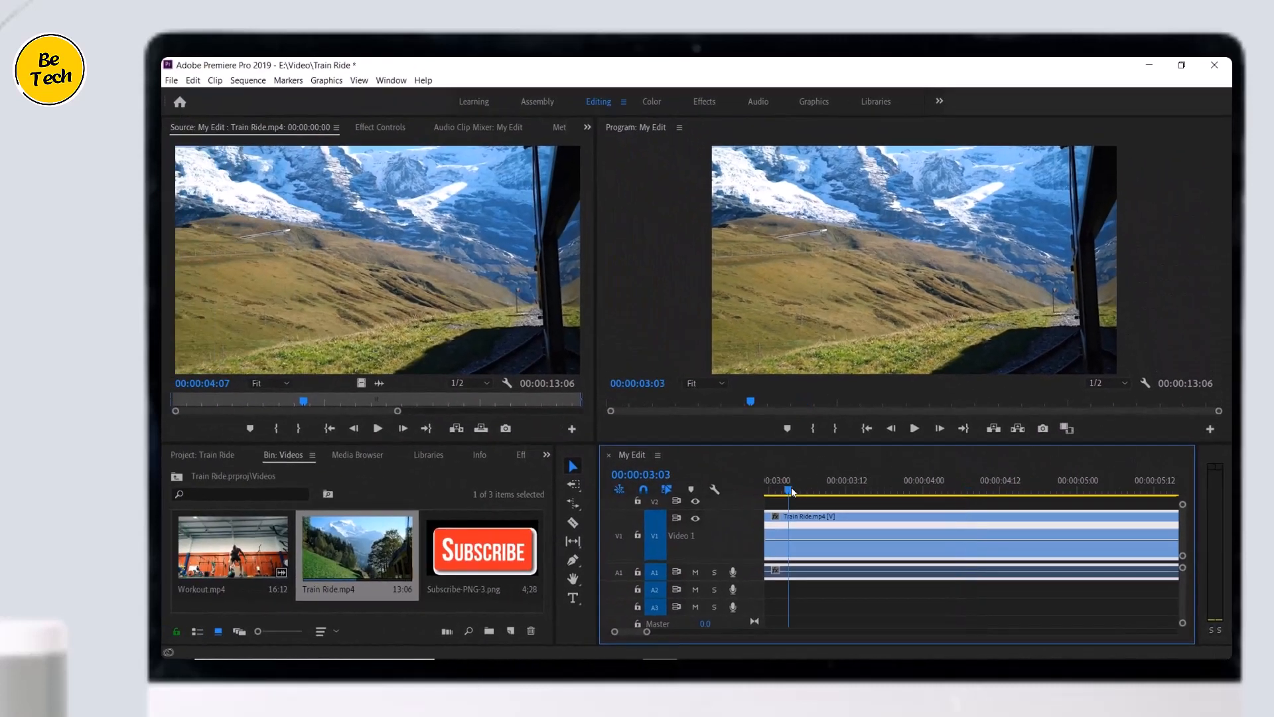
Step: Add a speed keyframe to the Train Ride.mp4 clip at about 00:00:01:18 with the Pen tool
left_click_drag(471, 362, 512, 363)
left_click_drag(815, 490, 823, 491)
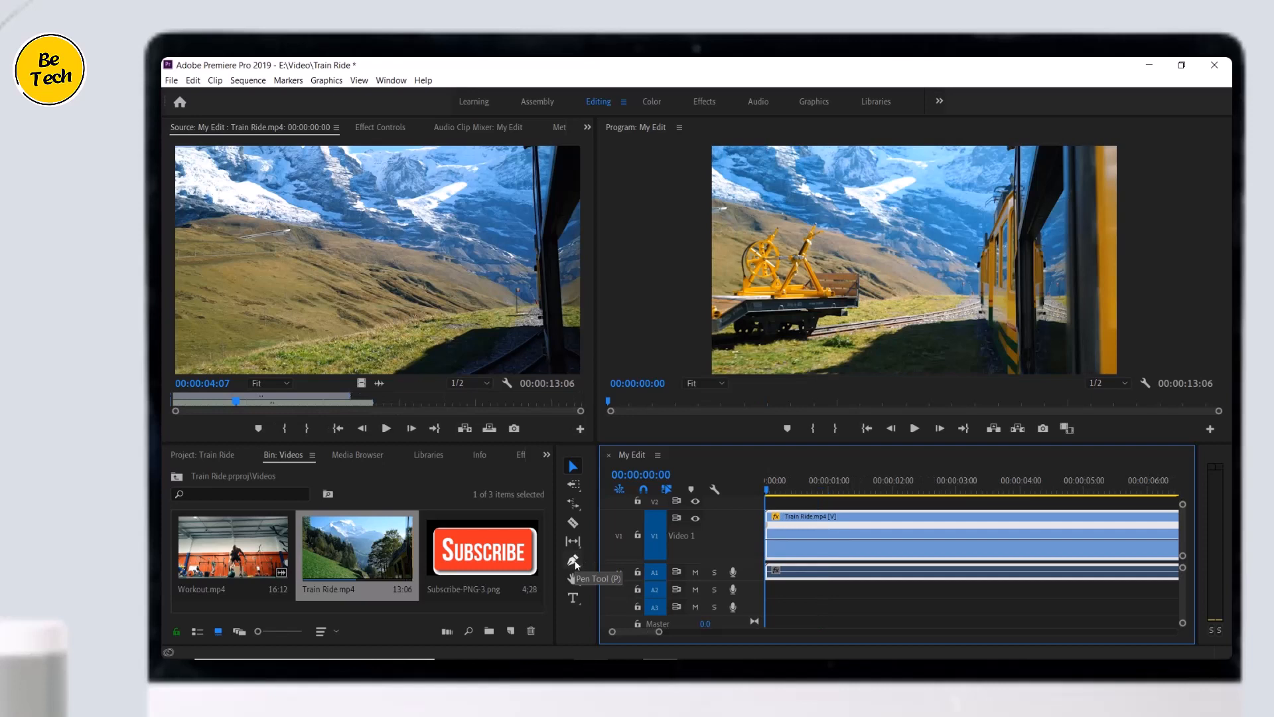
left_click(575, 561)
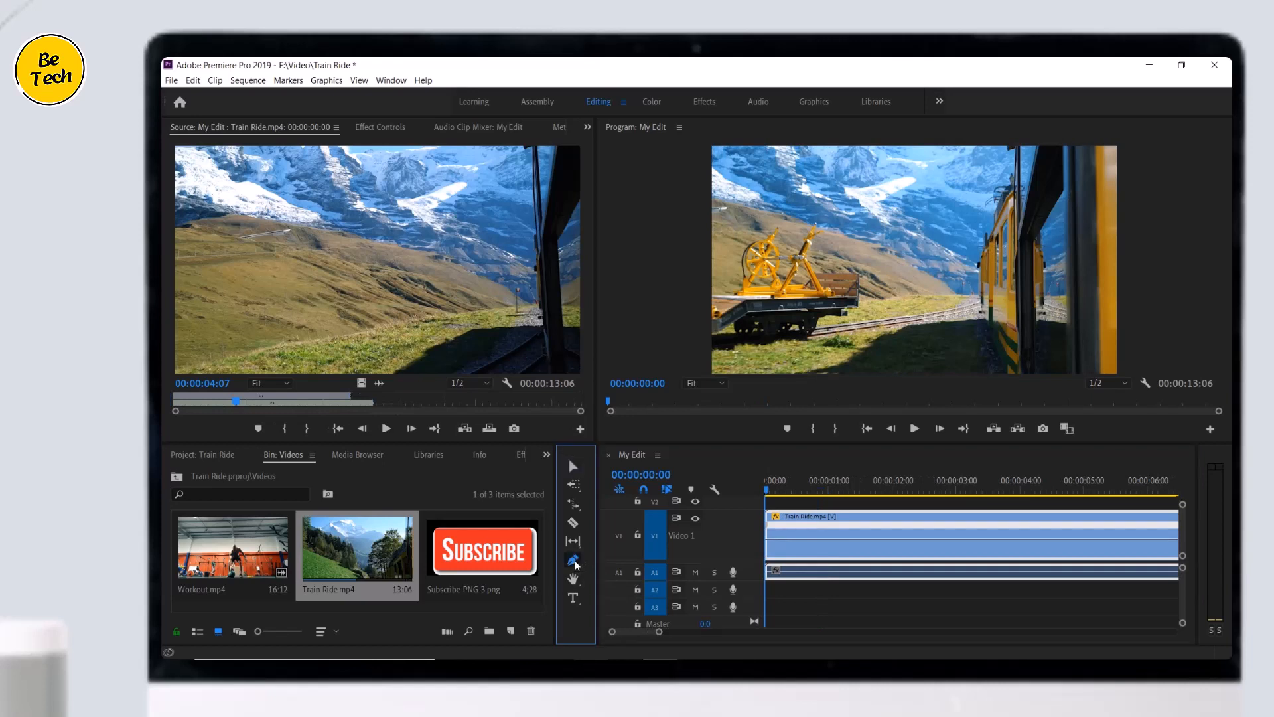
left_click(595, 563)
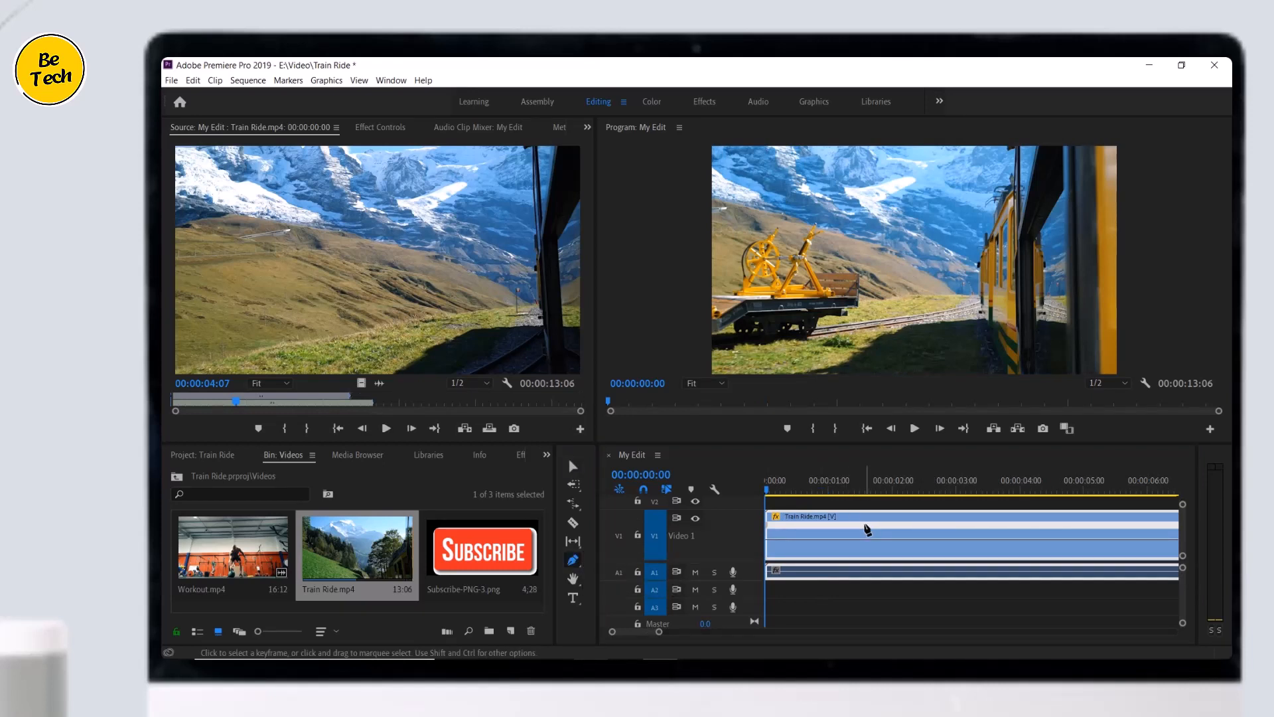
left_click(882, 528)
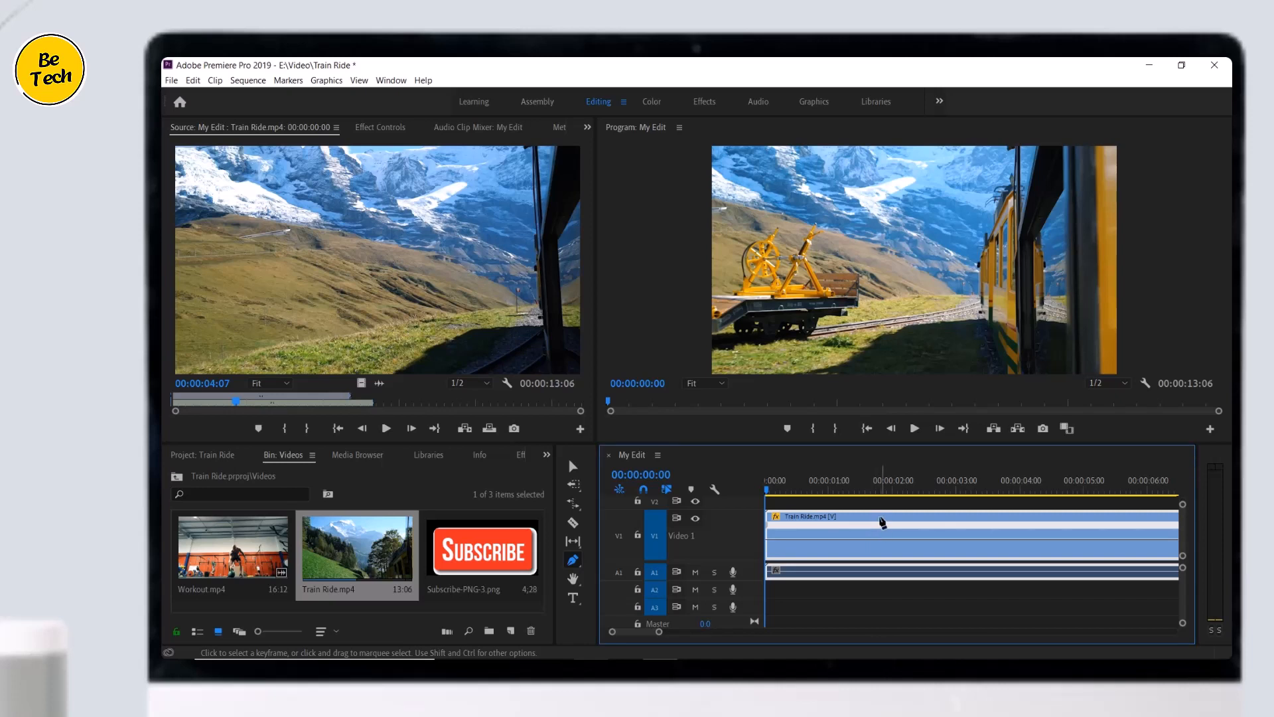
left_click(879, 530)
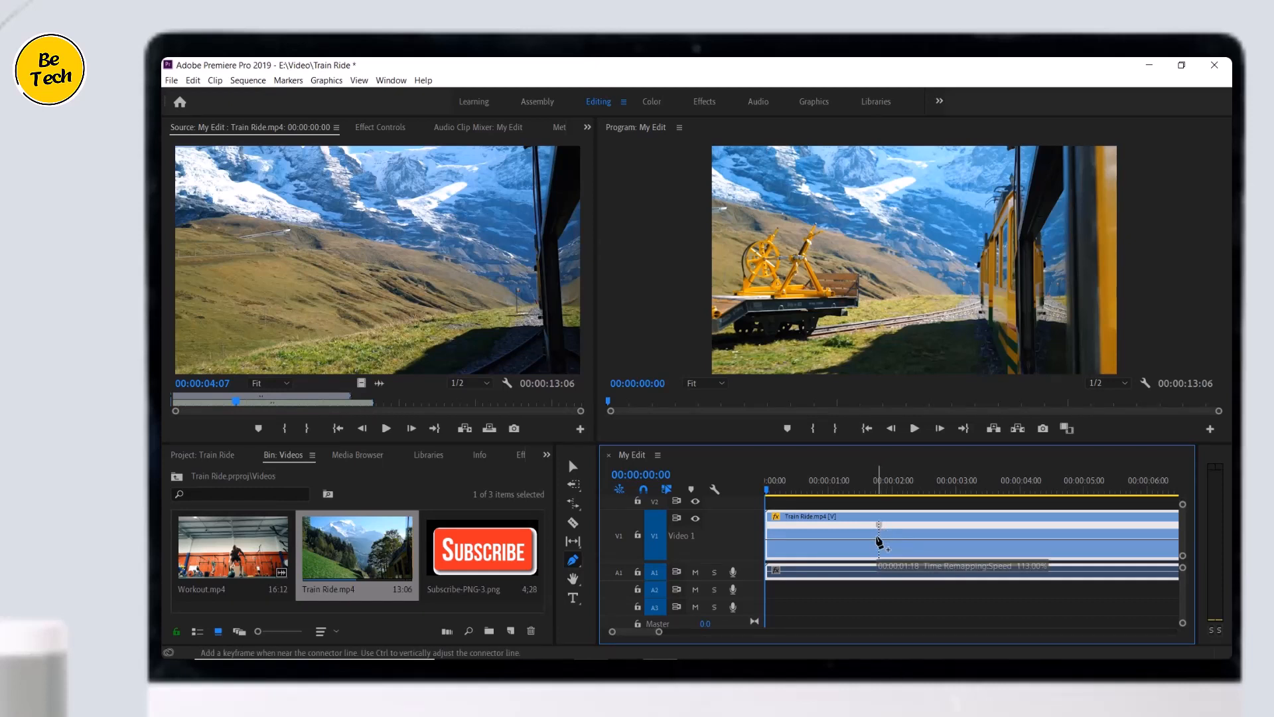
Step: Lower the clip's speed after the keyframe, and play the sequence from 00:00:01:15 to preview the slowdown
left_click(569, 467)
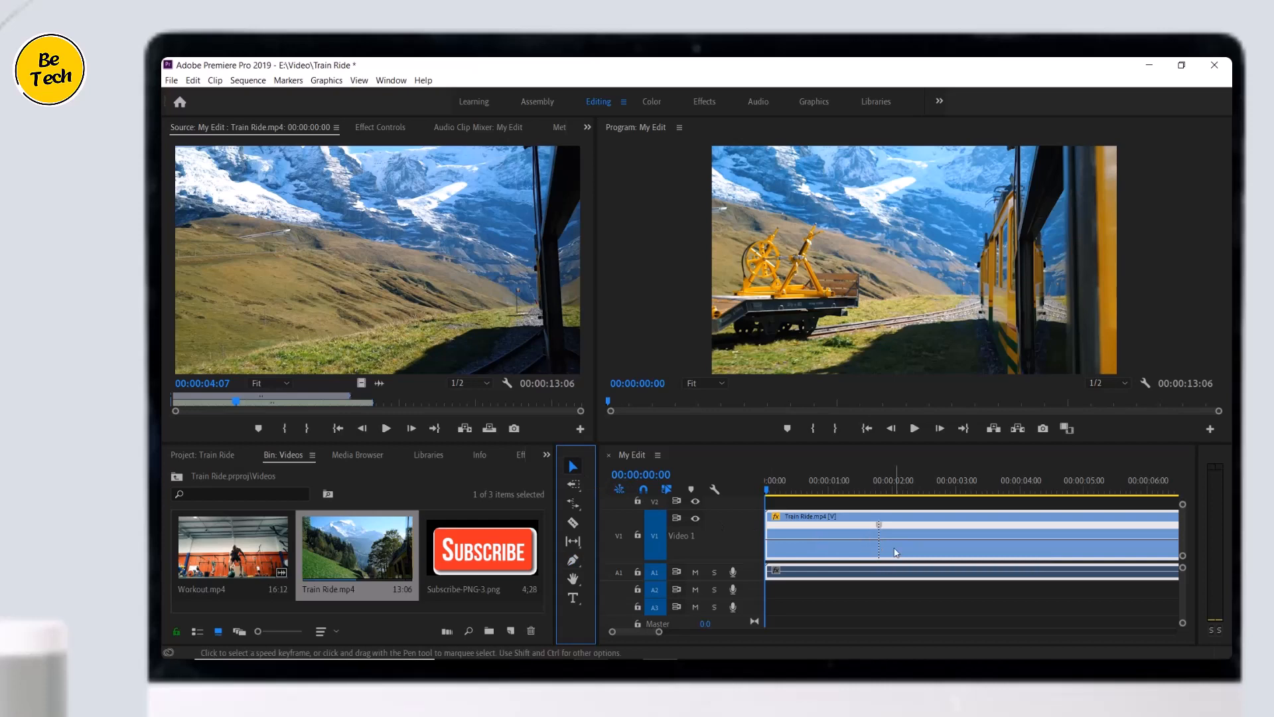
left_click_drag(894, 537, 911, 584)
left_click(868, 487)
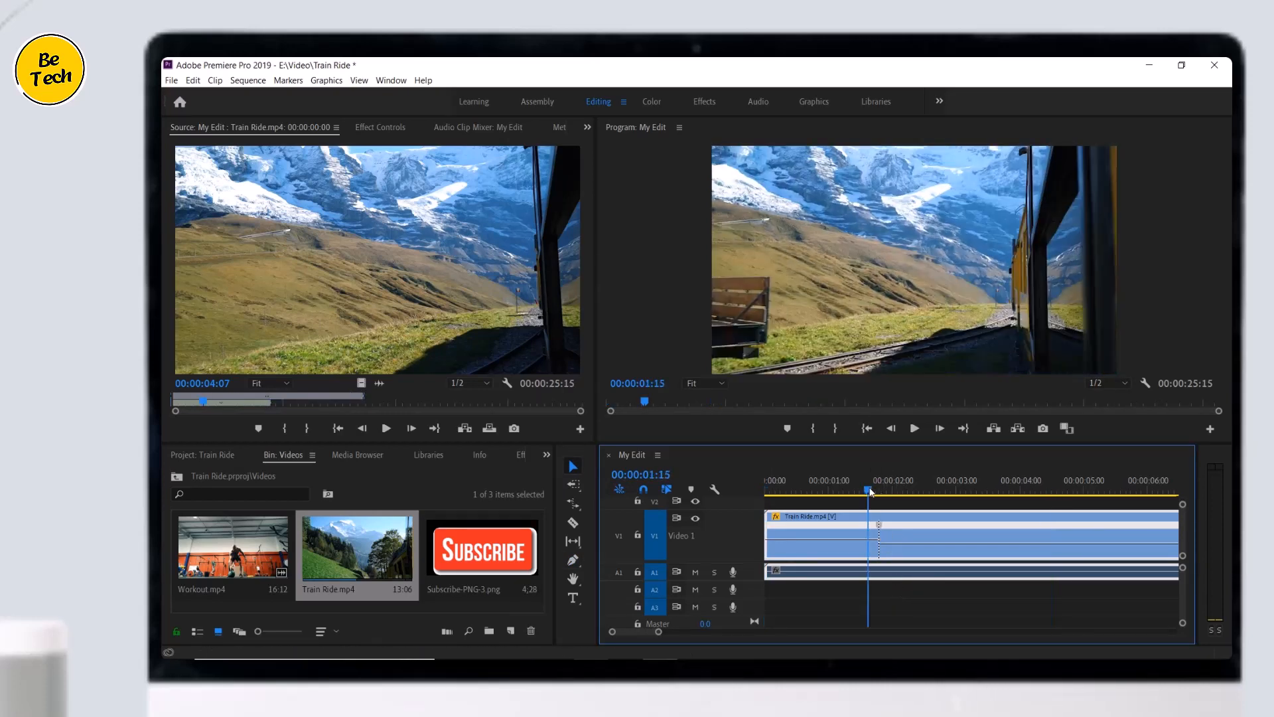
left_click(914, 428)
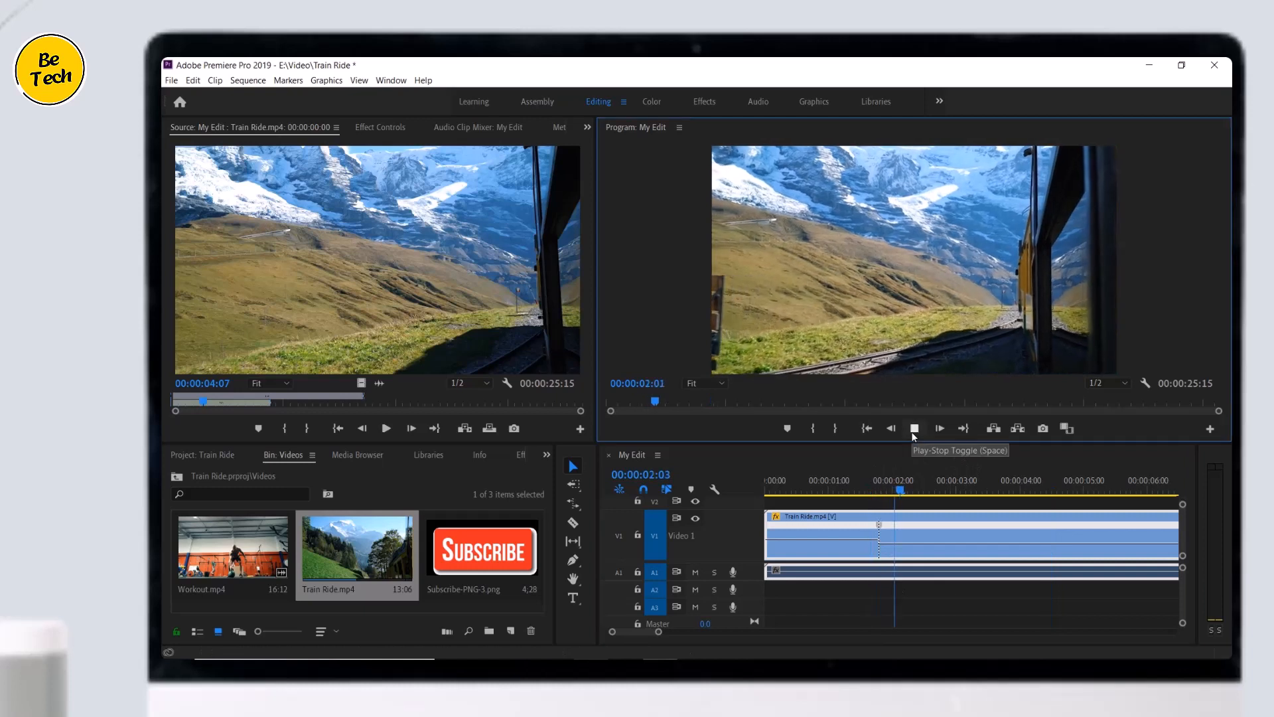
left_click(913, 430)
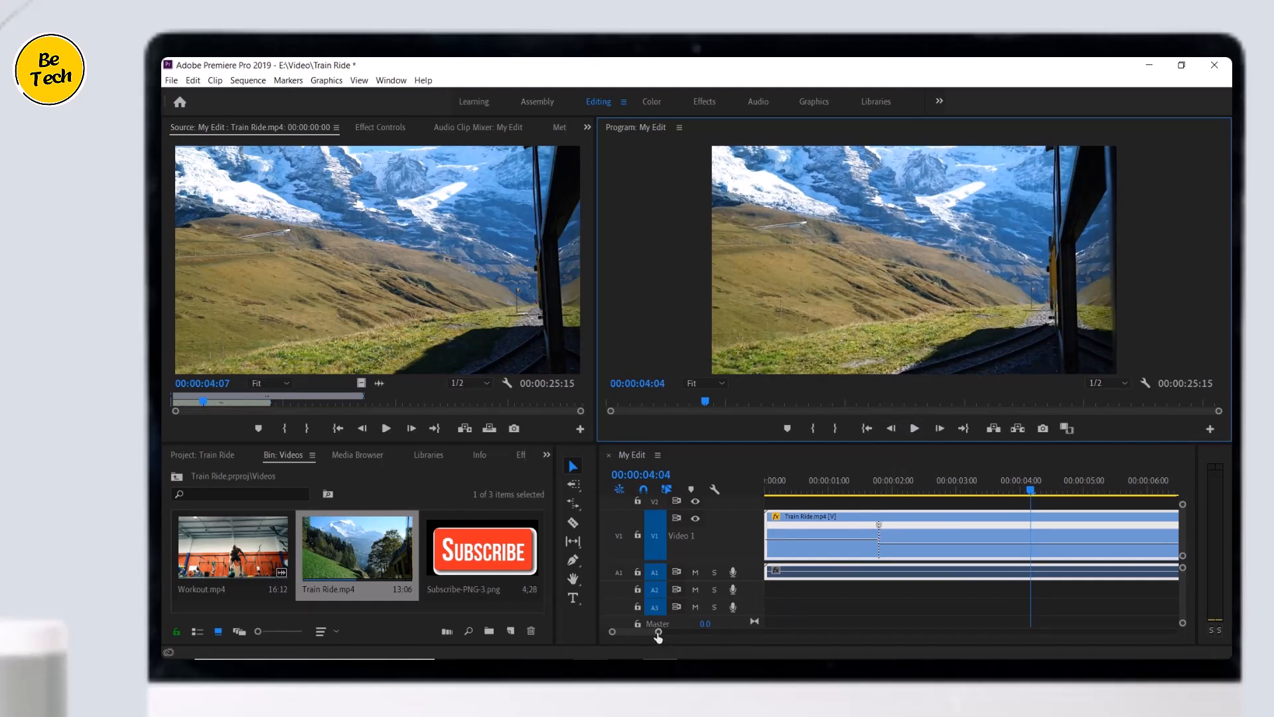
Step: Split the speed keyframe into a short gradual transition, and play back the sequence to preview it
left_click_drag(659, 632, 661, 634)
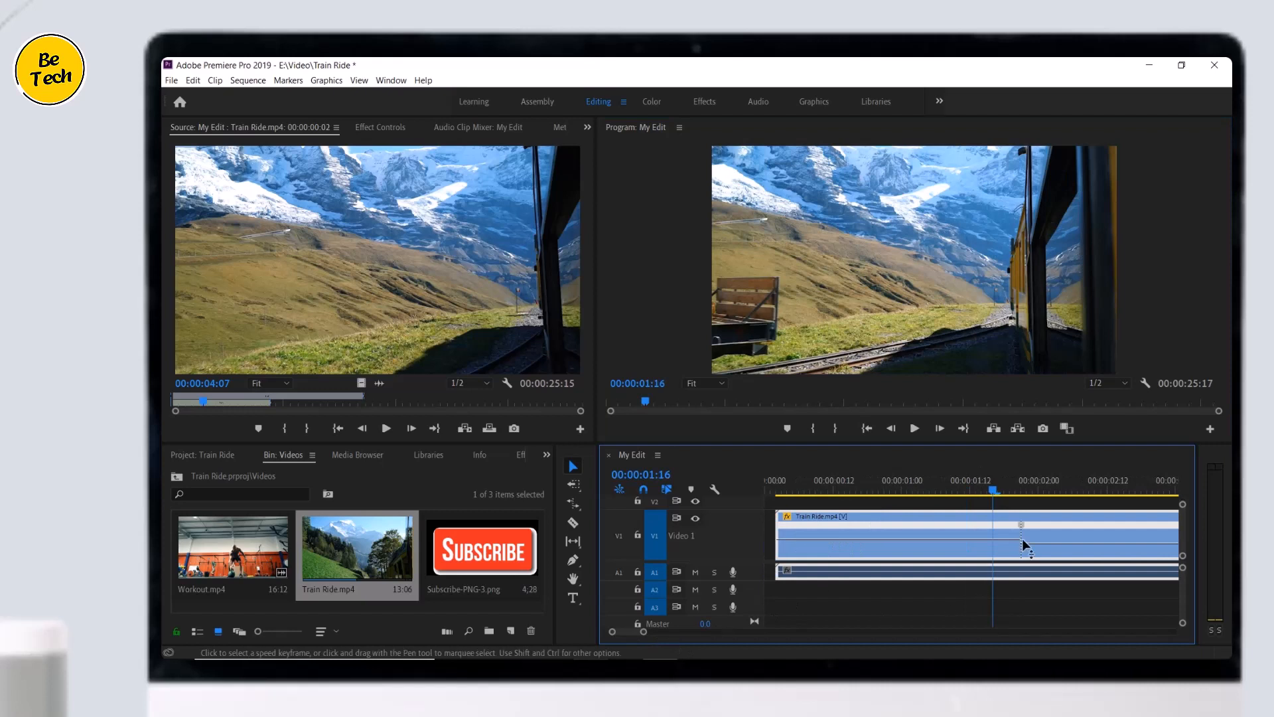
left_click_drag(1022, 529, 1048, 558)
scroll(628, 631, "down", 3)
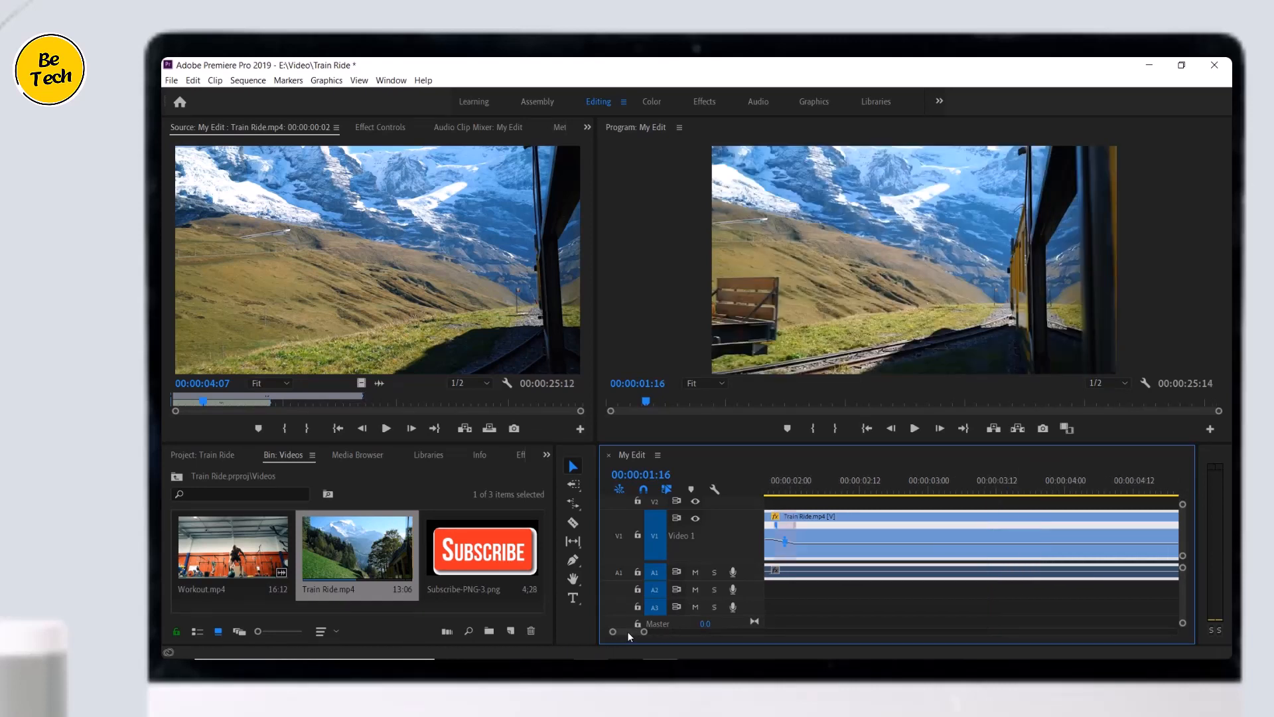
left_click_drag(644, 631, 652, 633)
left_click(914, 428)
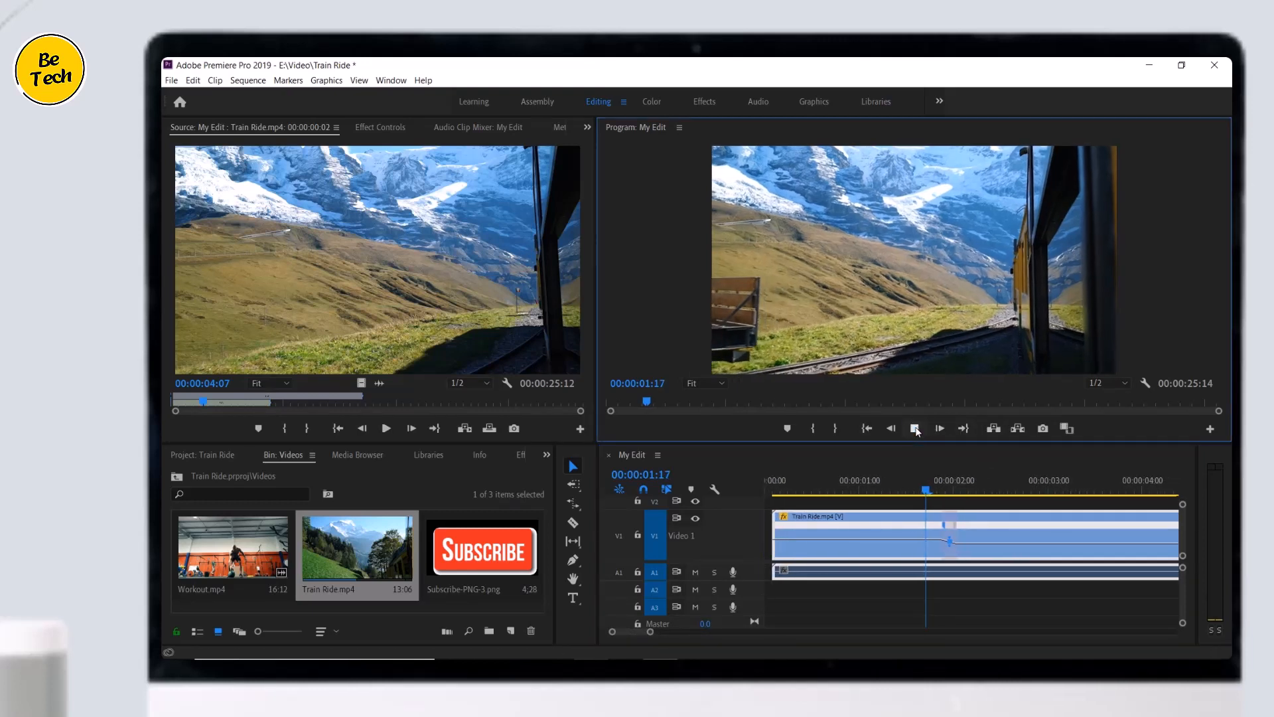
left_click(914, 428)
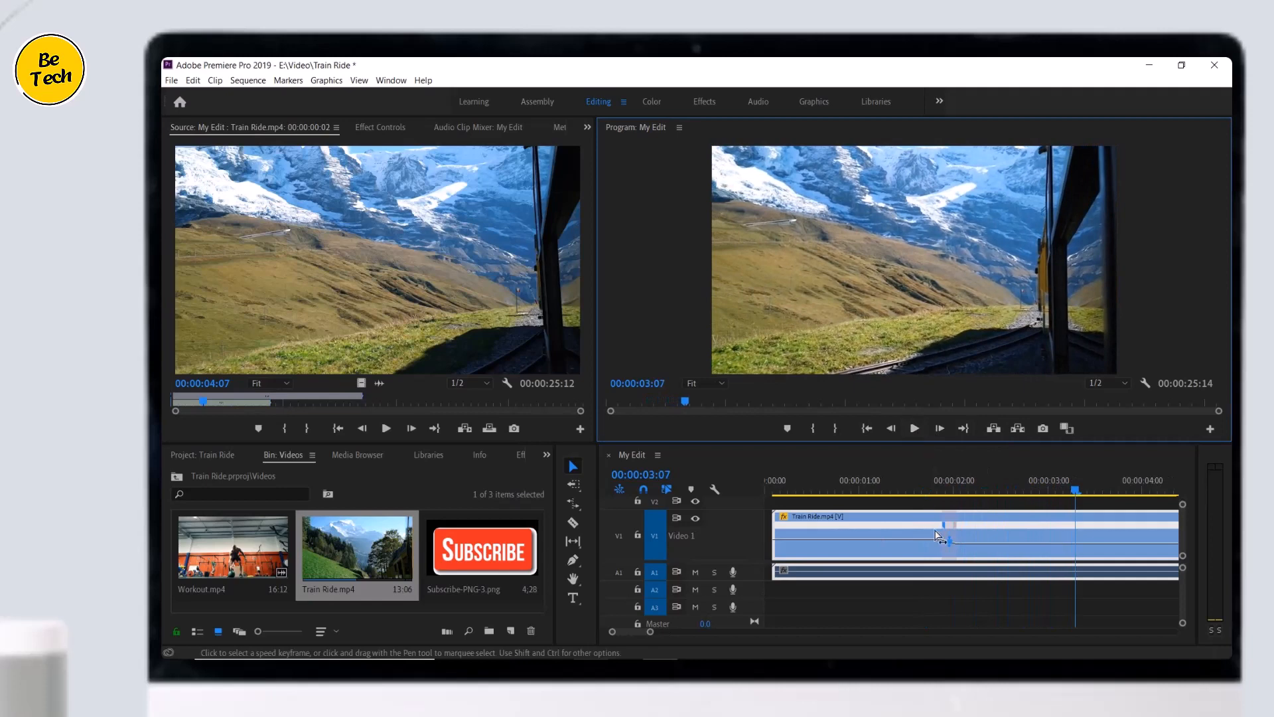
Step: Widen the speed ramp with slower playback following it, and preview the sequence from 00:00:00:10
left_click_drag(948, 529, 963, 550)
left_click(806, 491)
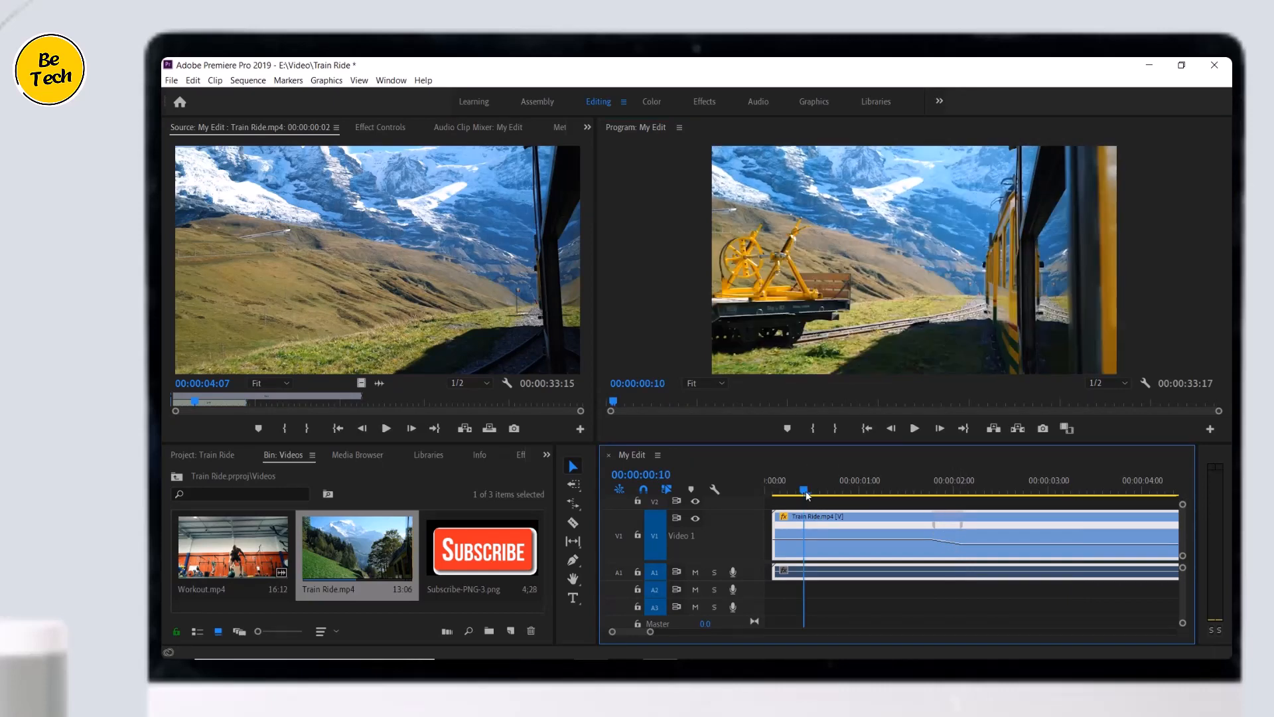
left_click(914, 428)
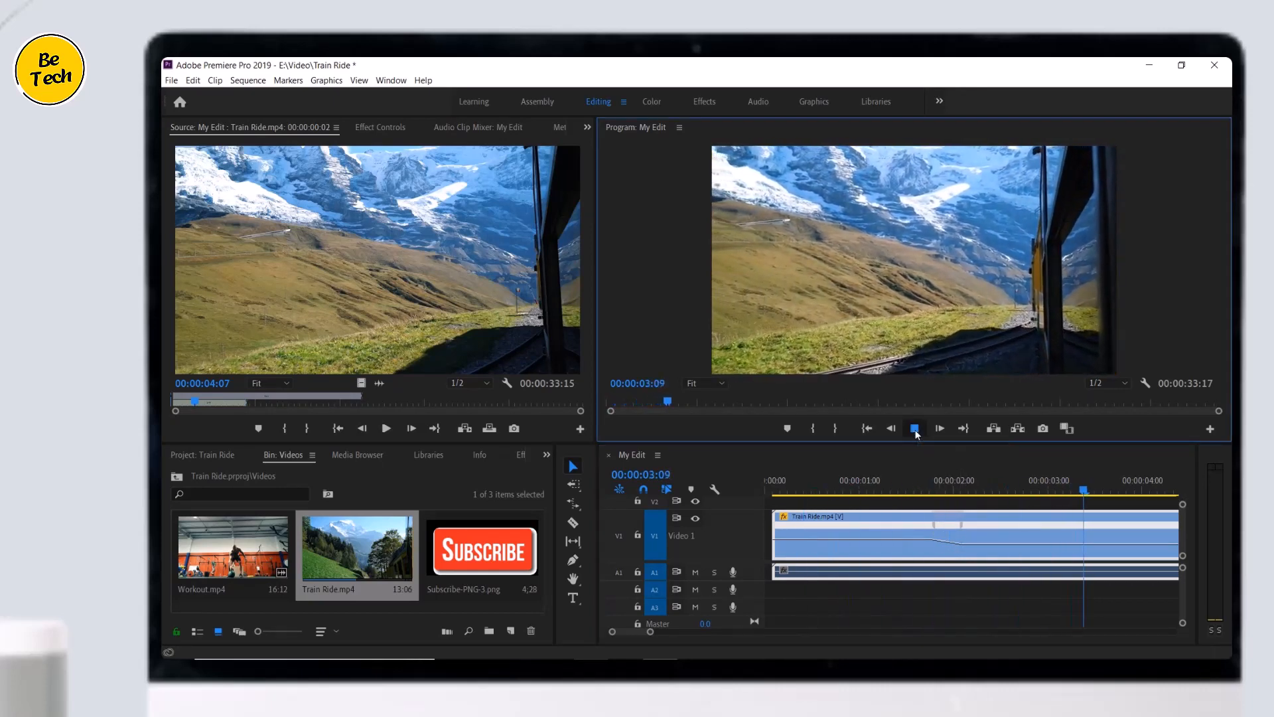
left_click(914, 428)
Step: Add a second speed keyframe to the Train Ride.mp4 clip at 00:00:03:11 with the Pen tool
left_click_drag(650, 631, 678, 632)
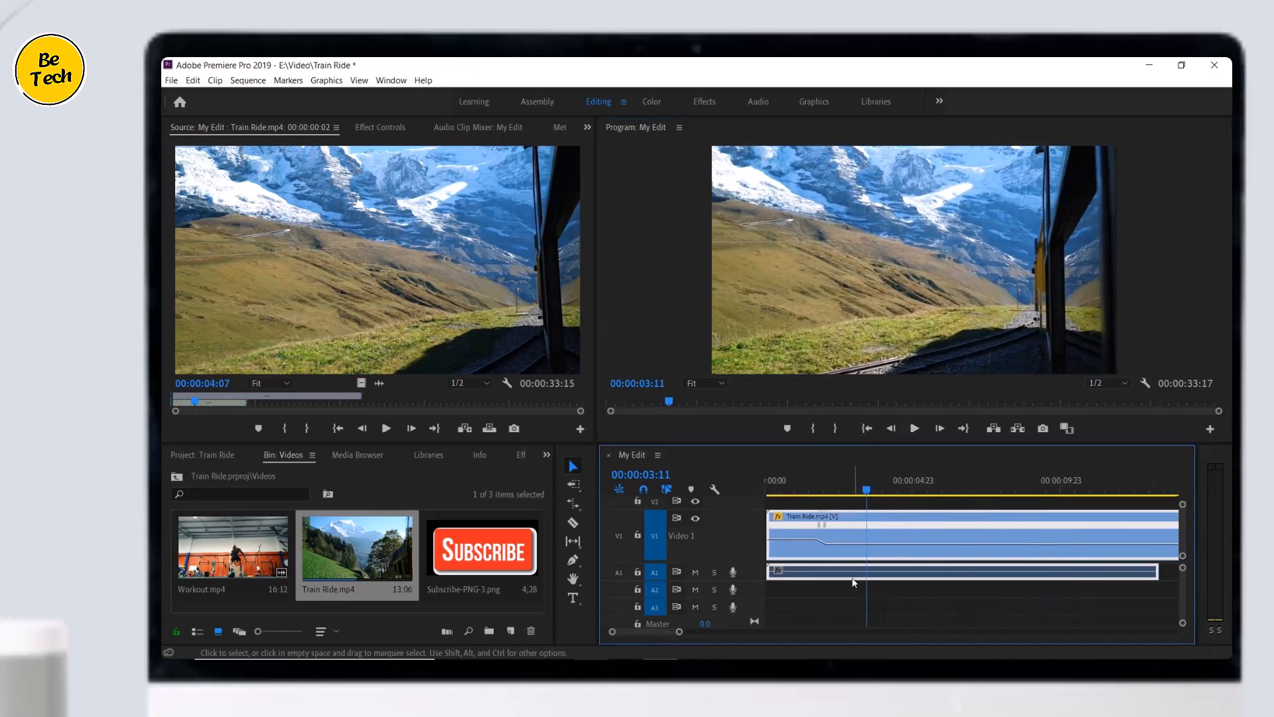
left_click(574, 561)
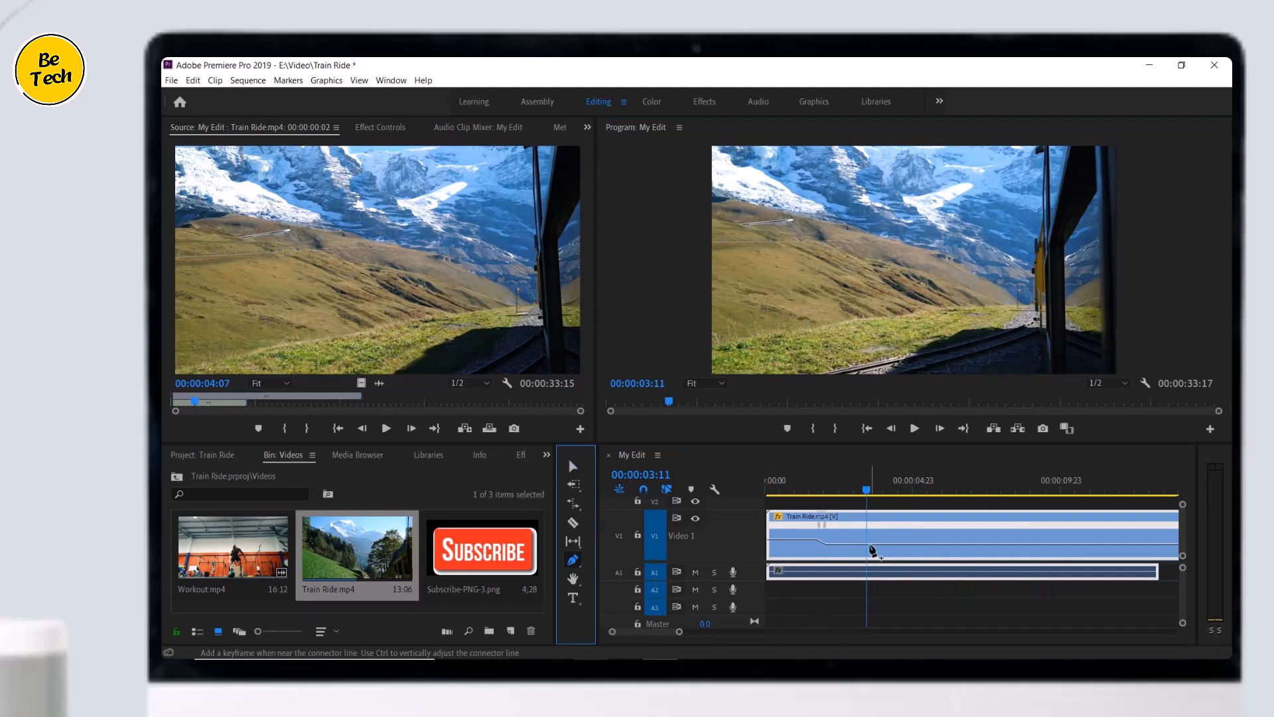
left_click(866, 547)
mouse_move(868, 548)
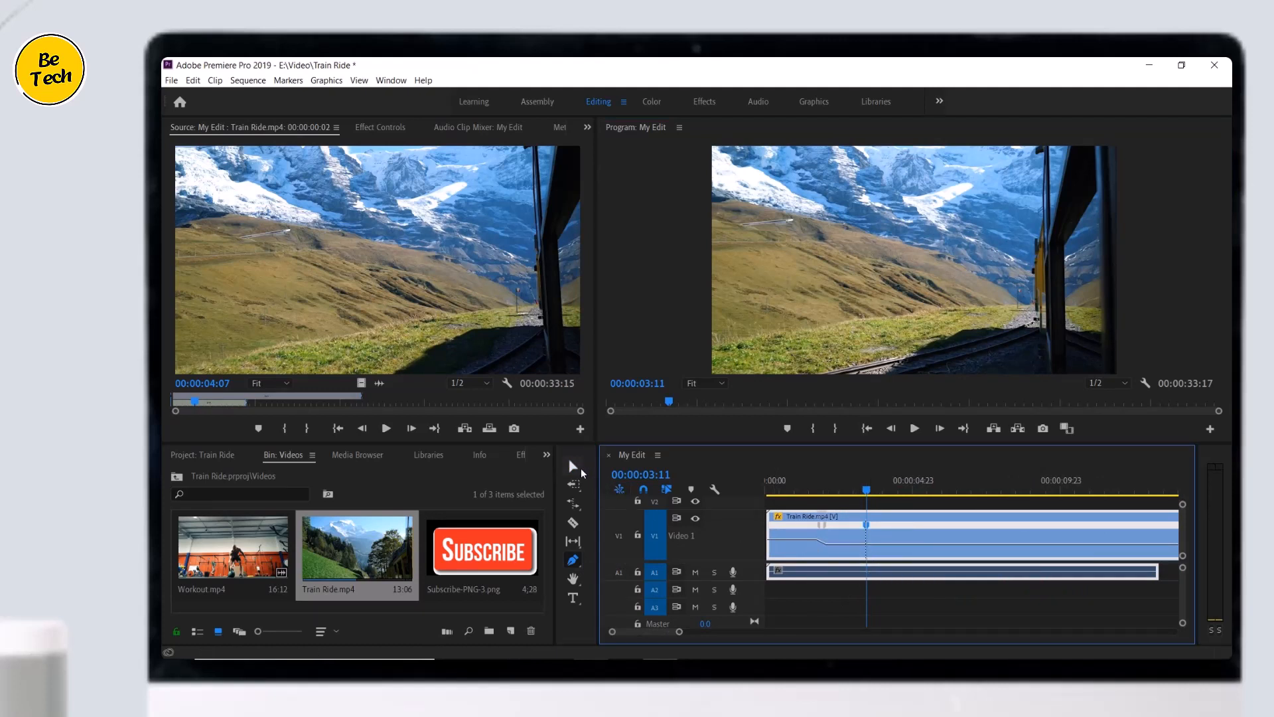
left_click(575, 467)
Step: Raise the clip's speed after the second keyframe and split that keyframe into a speed transition
left_click(882, 543)
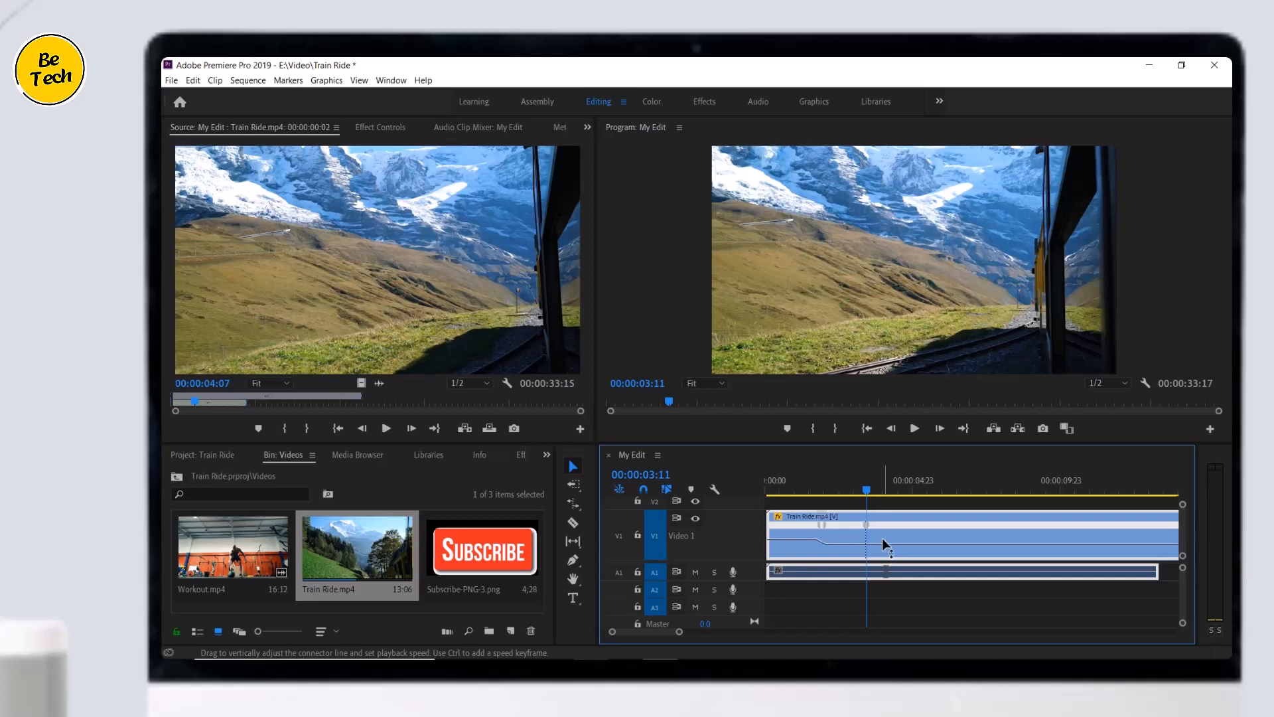
left_click_drag(881, 544, 887, 454)
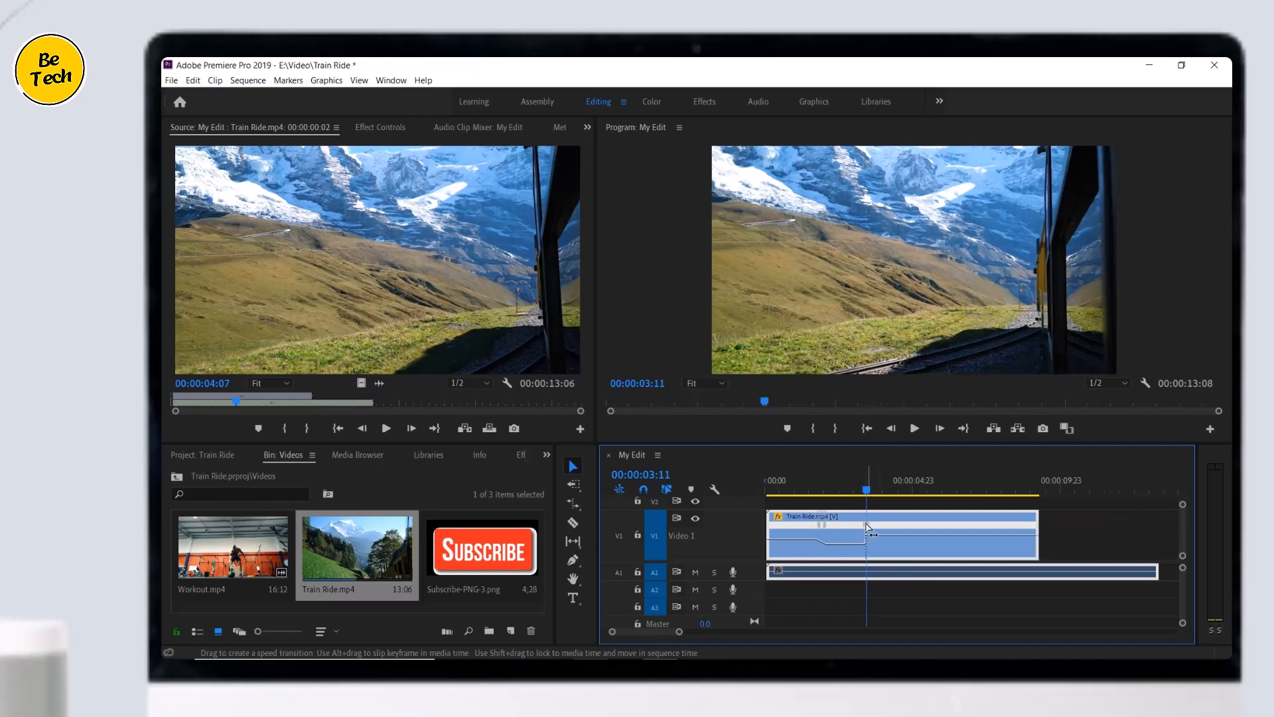
left_click_drag(869, 529, 864, 531)
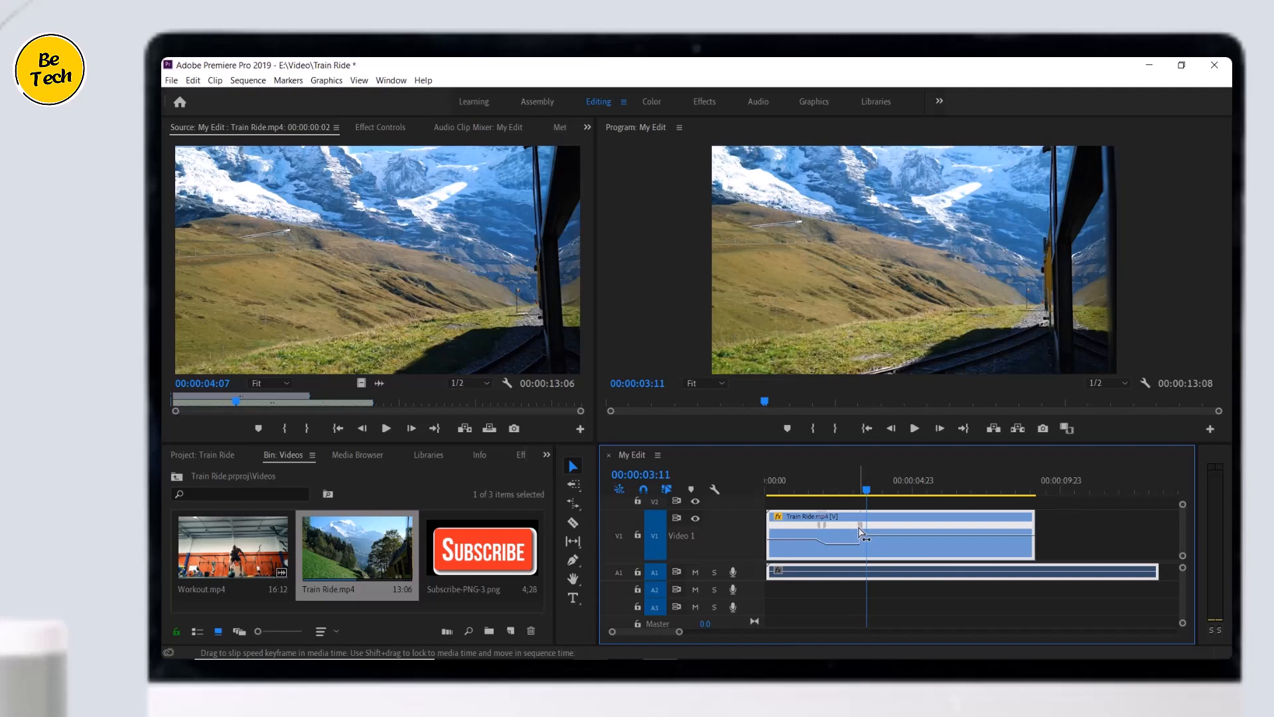
Step: Widen the second speed transition on the Train Ride.mp4 clip, and preview the sequence from 00:00:00:20
mouse_move(861, 532)
left_mouse_down()
mouse_move(899, 536)
mouse_move(868, 530)
mouse_move(887, 532)
left_mouse_up()
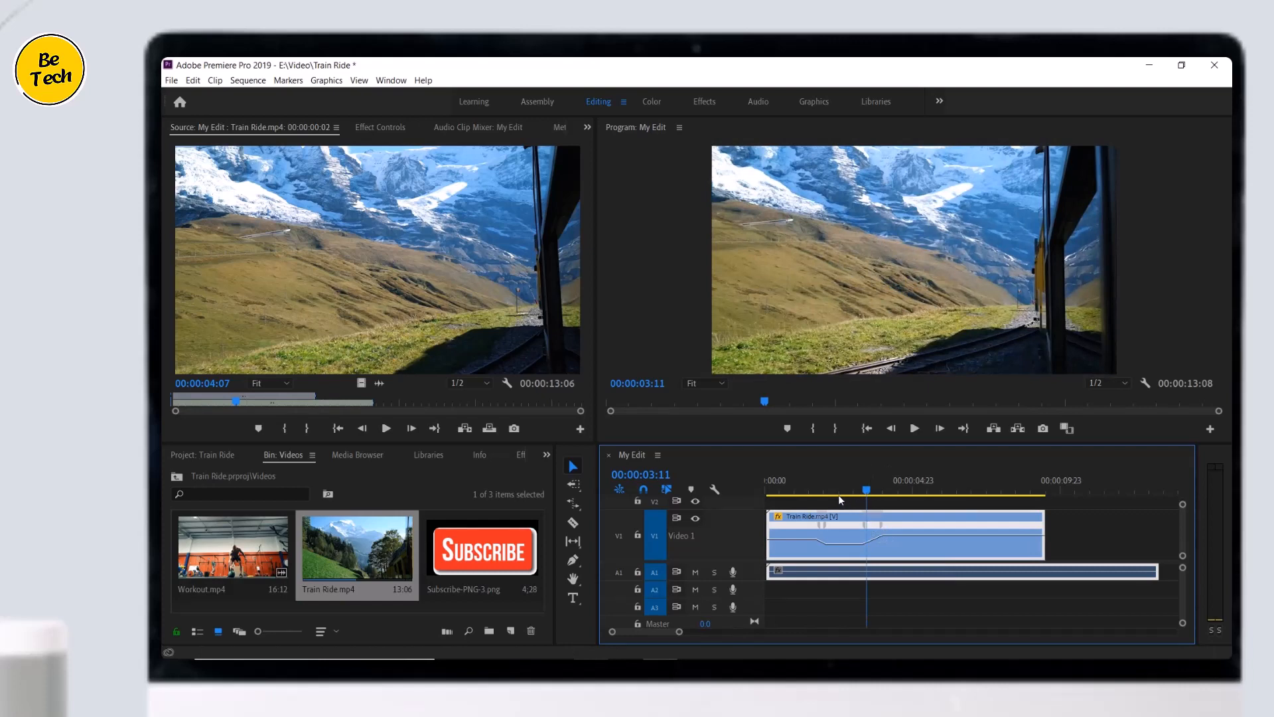
left_click(789, 483)
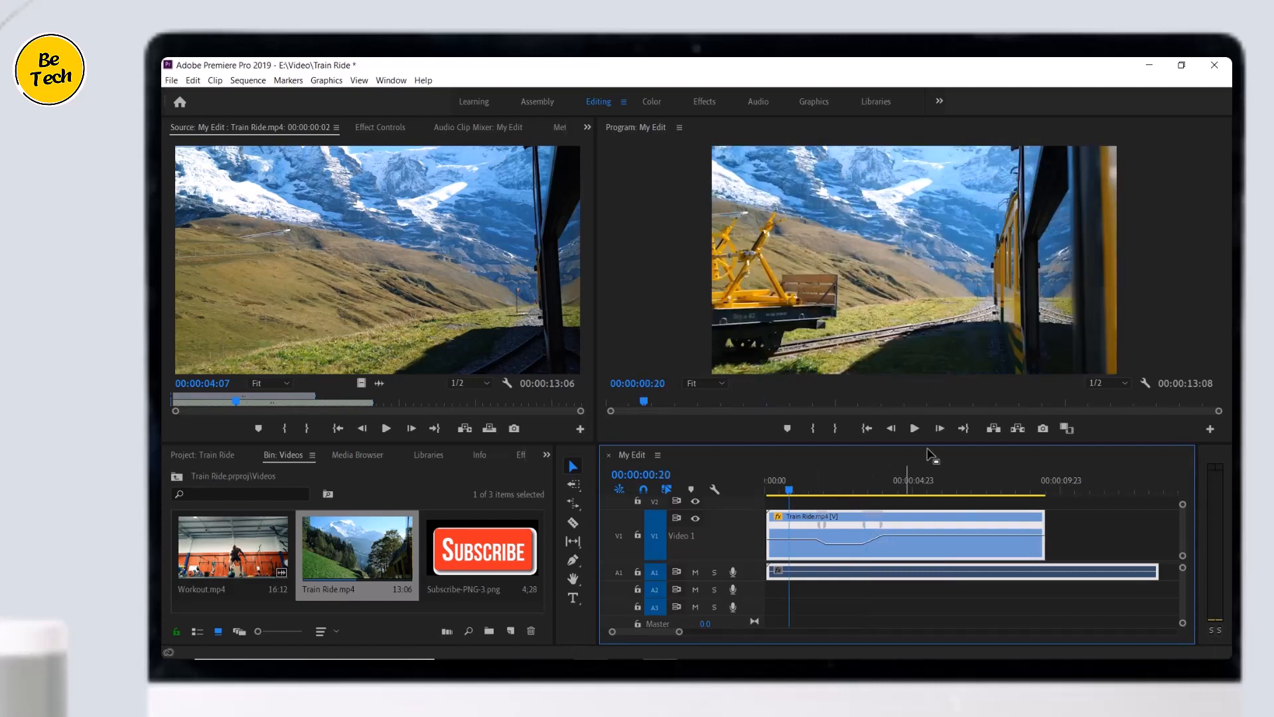
left_click(915, 428)
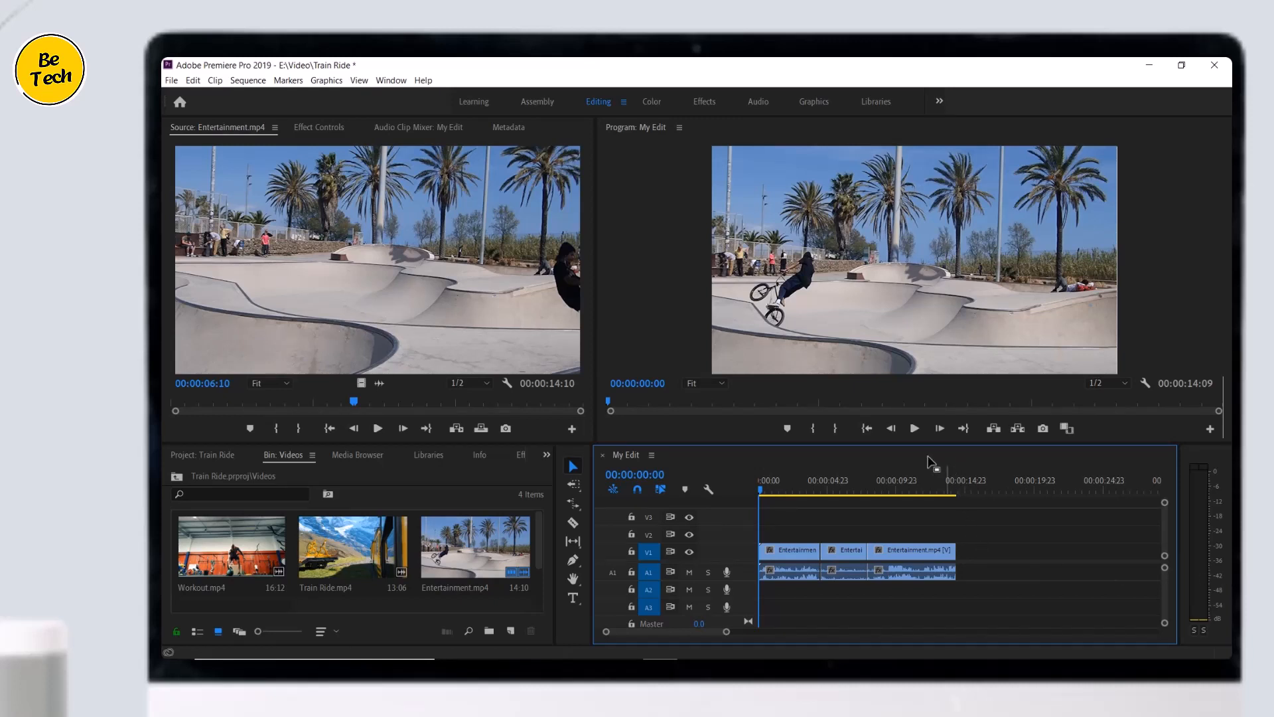
Step: Play the Entertainment sequence from the start to check its audio levels, and stop at 00:00:09:02
left_click(916, 435)
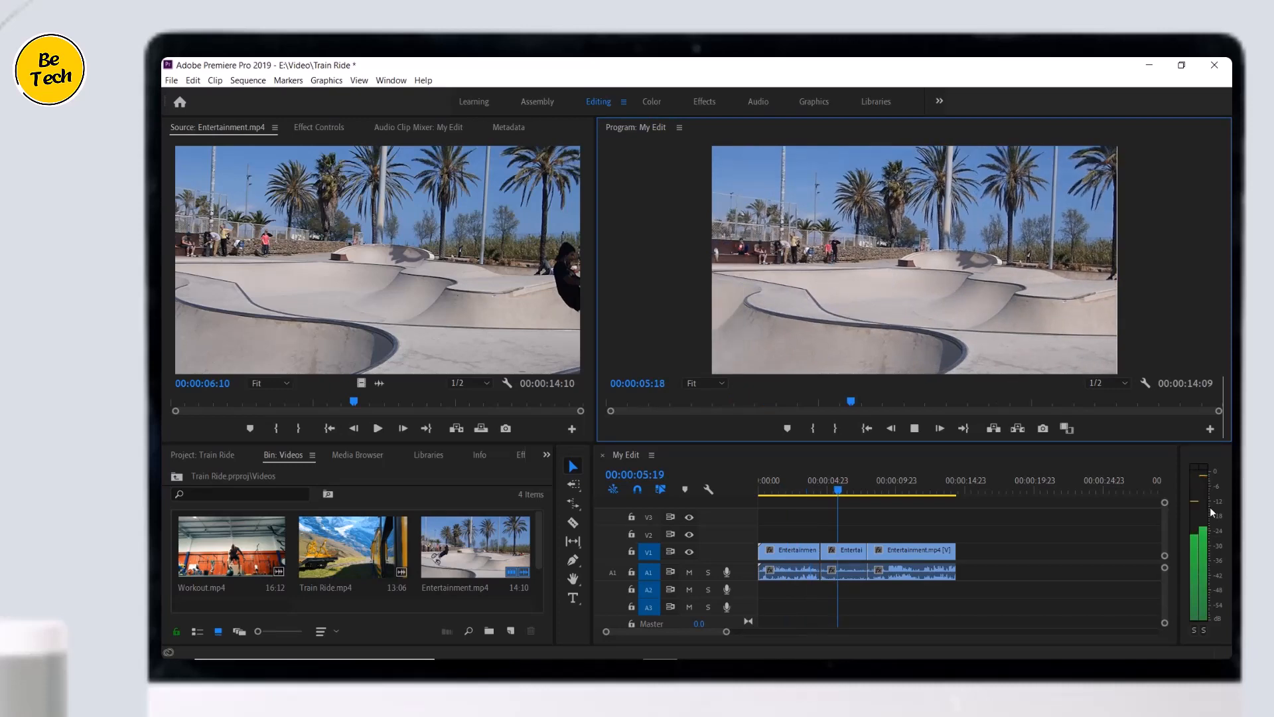
left_click(914, 430)
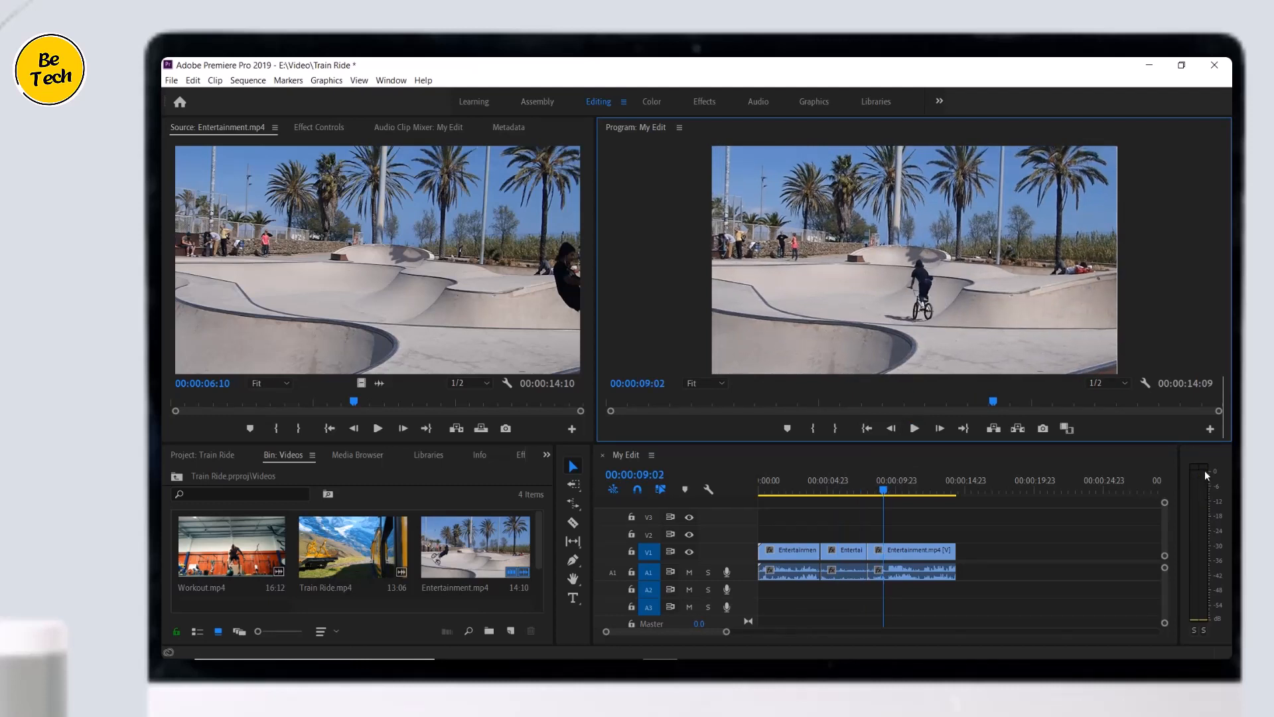
Step: Try adjusting the first Entertainment.mp4 clip's volume level in its effect settings, and reset it to 0.0 dB
left_click(806, 571)
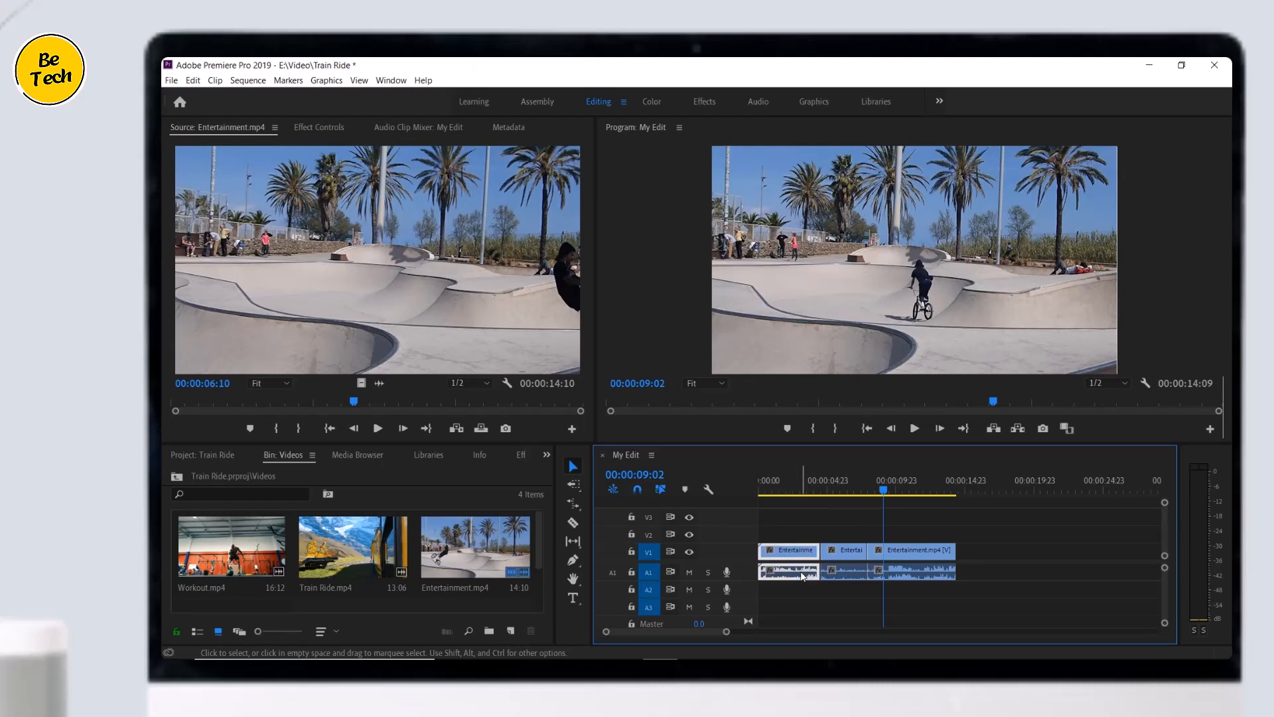
left_click(330, 128)
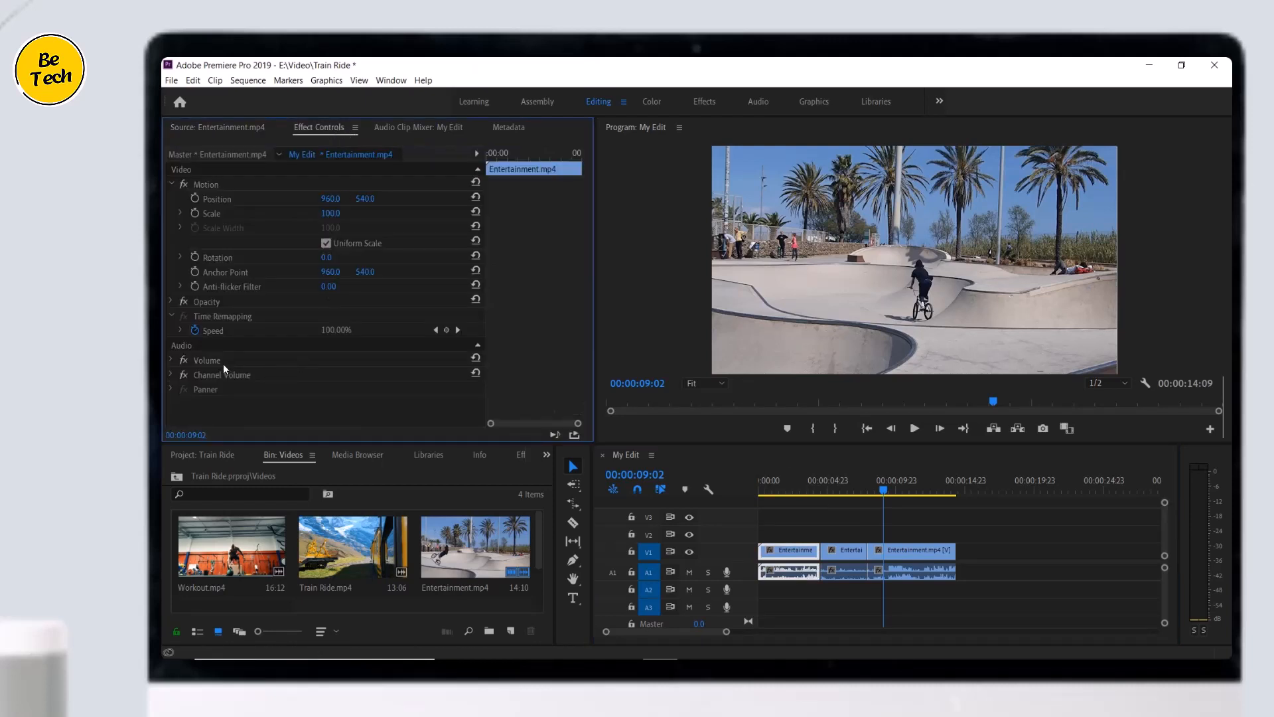
left_click(171, 359)
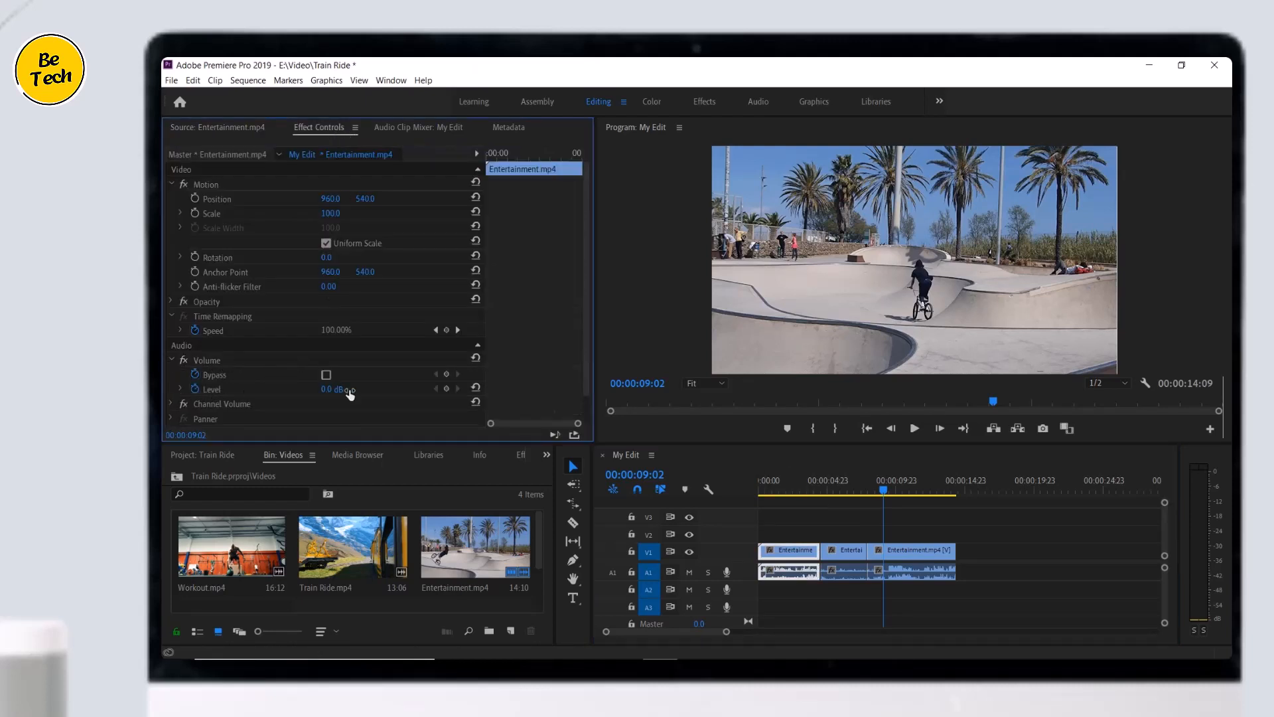
left_click_drag(350, 394, 379, 394)
left_click(475, 388)
Step: Enlarge the Audio 1 track to show its waveform, and place the playhead at 00:00:01:14
double_click(742, 565)
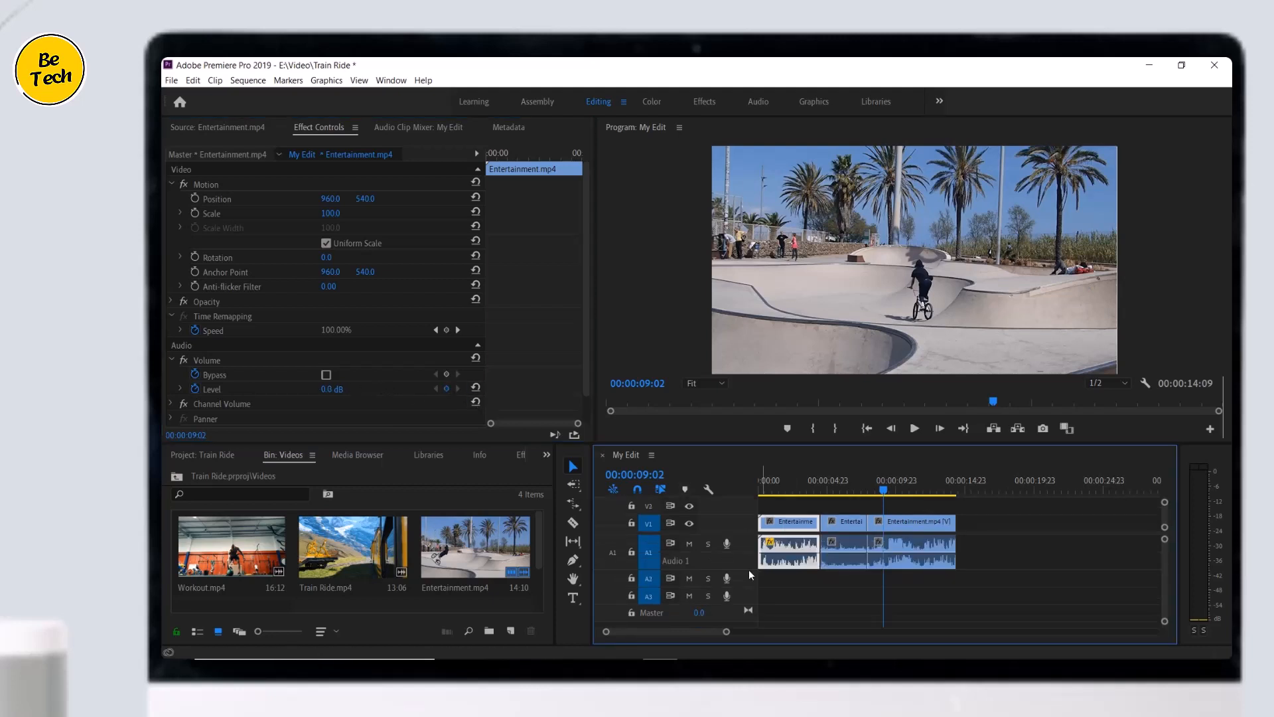
left_click_drag(748, 570, 748, 591)
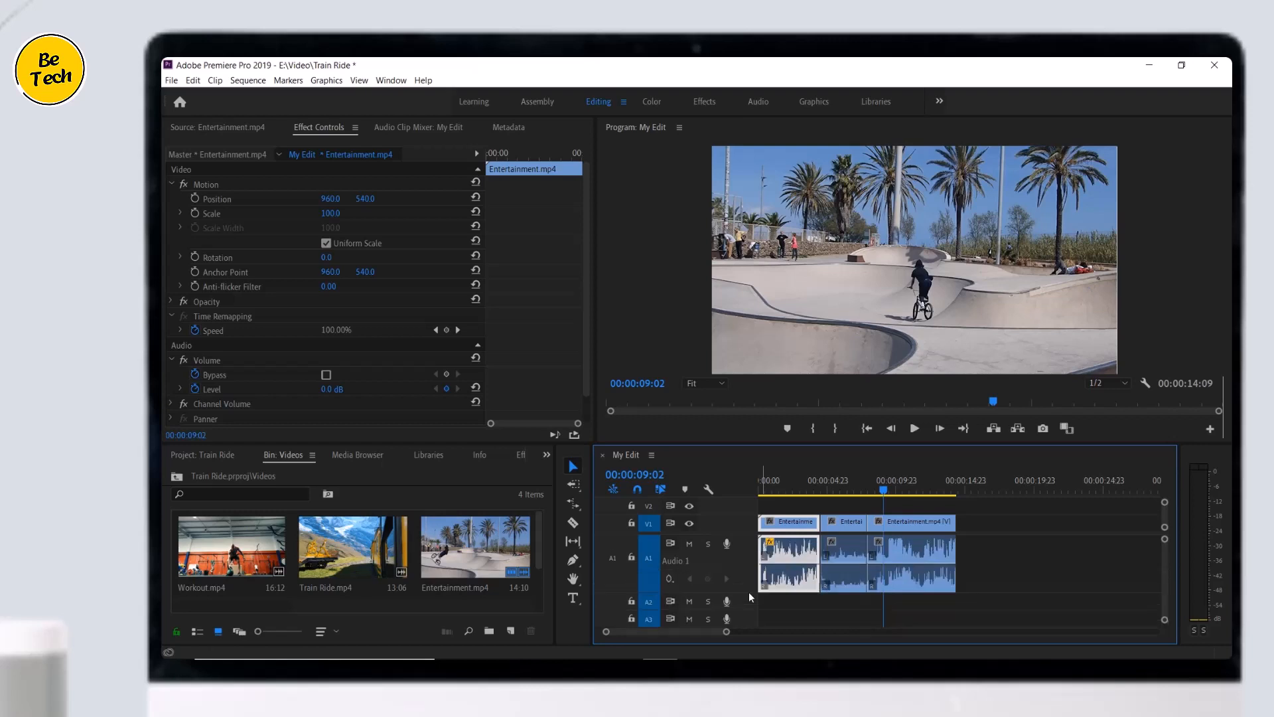
left_click(781, 489)
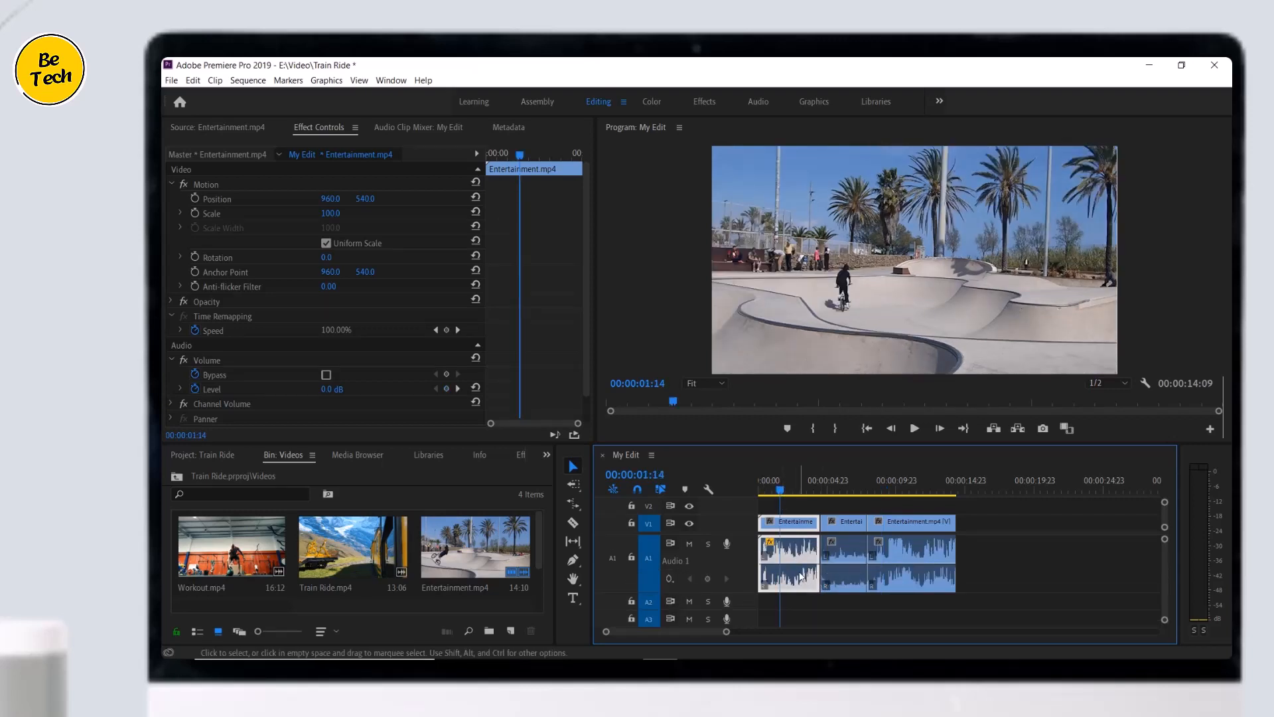
Step: Try raising the first Entertainment.mp4 clip's volume to 6.0 dB directly on the waveform, and undo it
mouse_move(795, 566)
left_mouse_down()
mouse_move(801, 579)
mouse_move(804, 550)
left_mouse_up()
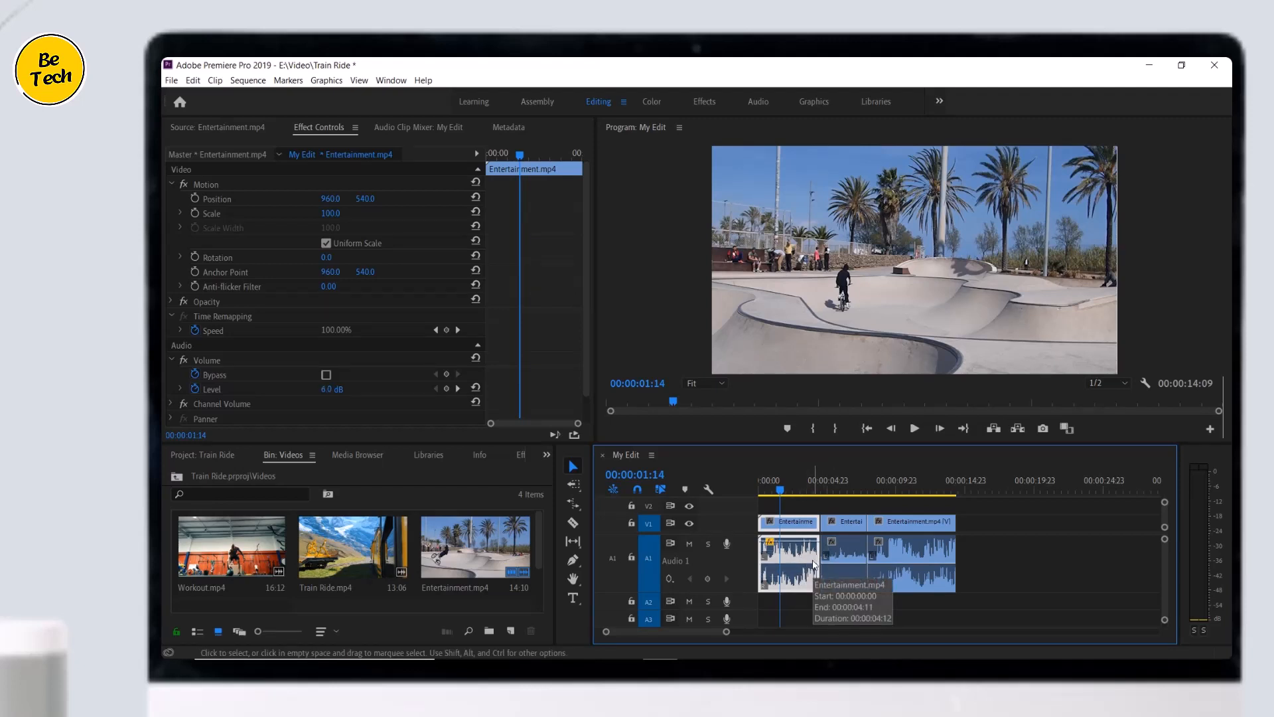
key("ctrl+z")
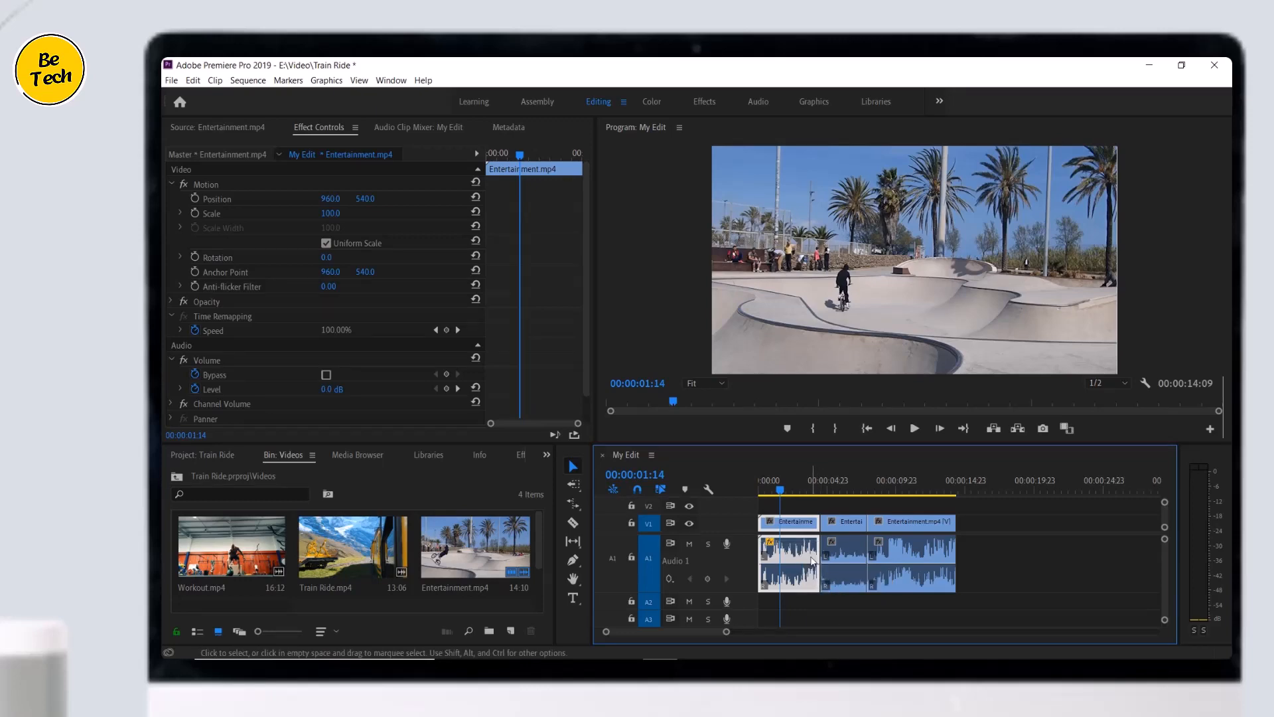
Step: Apply max-peak normalization to the first Entertainment.mp4 clip through its Audio Gain settings
right_click(813, 561)
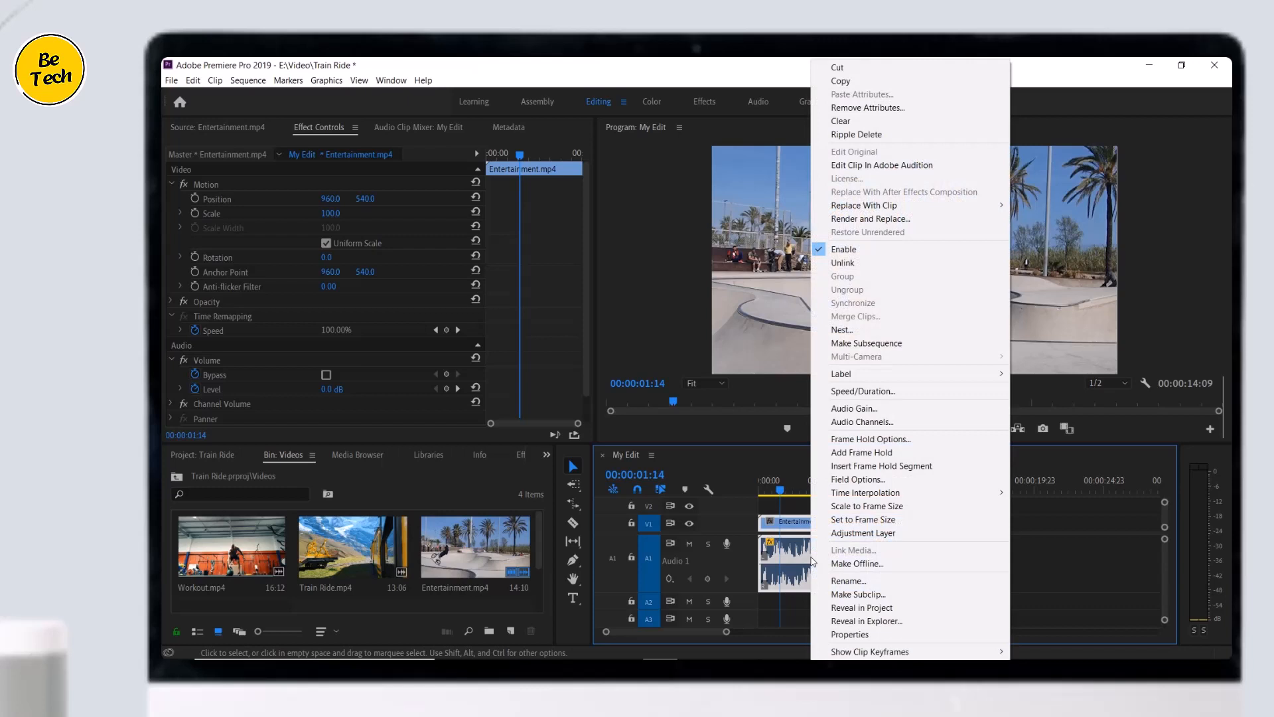
left_click(890, 410)
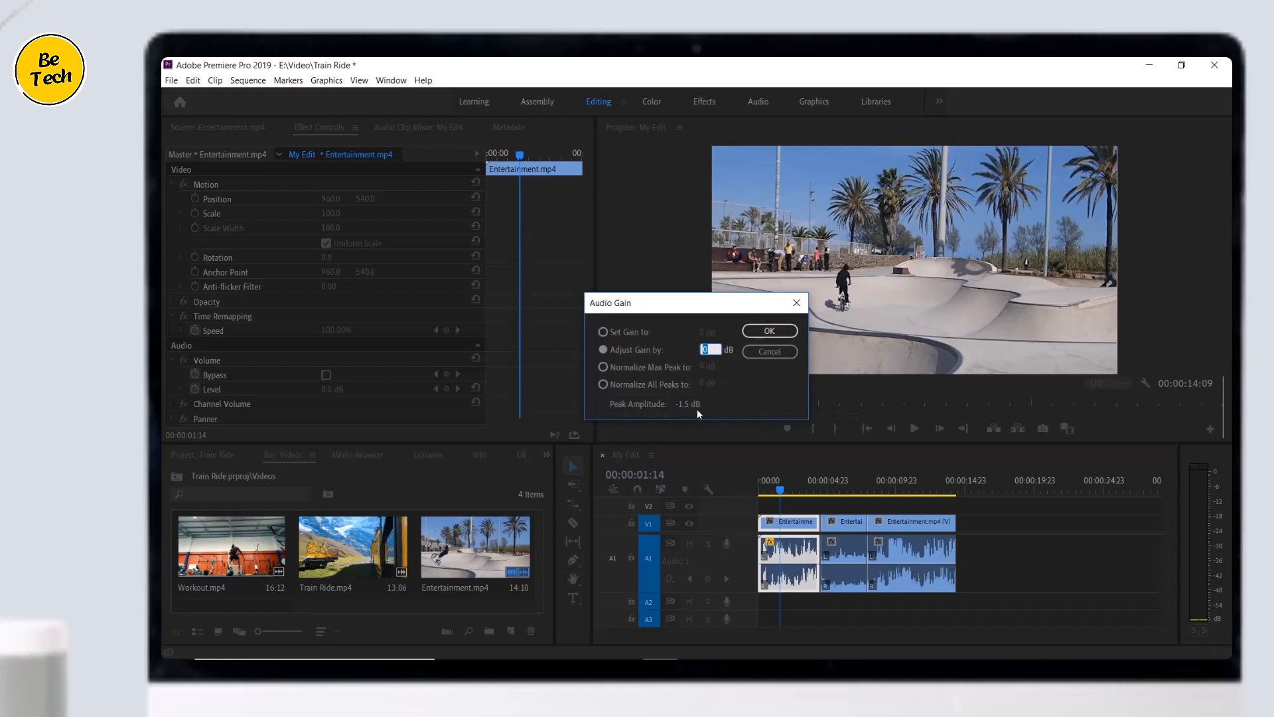
left_click(630, 331)
left_click(637, 351)
left_click(602, 368)
left_click(788, 336)
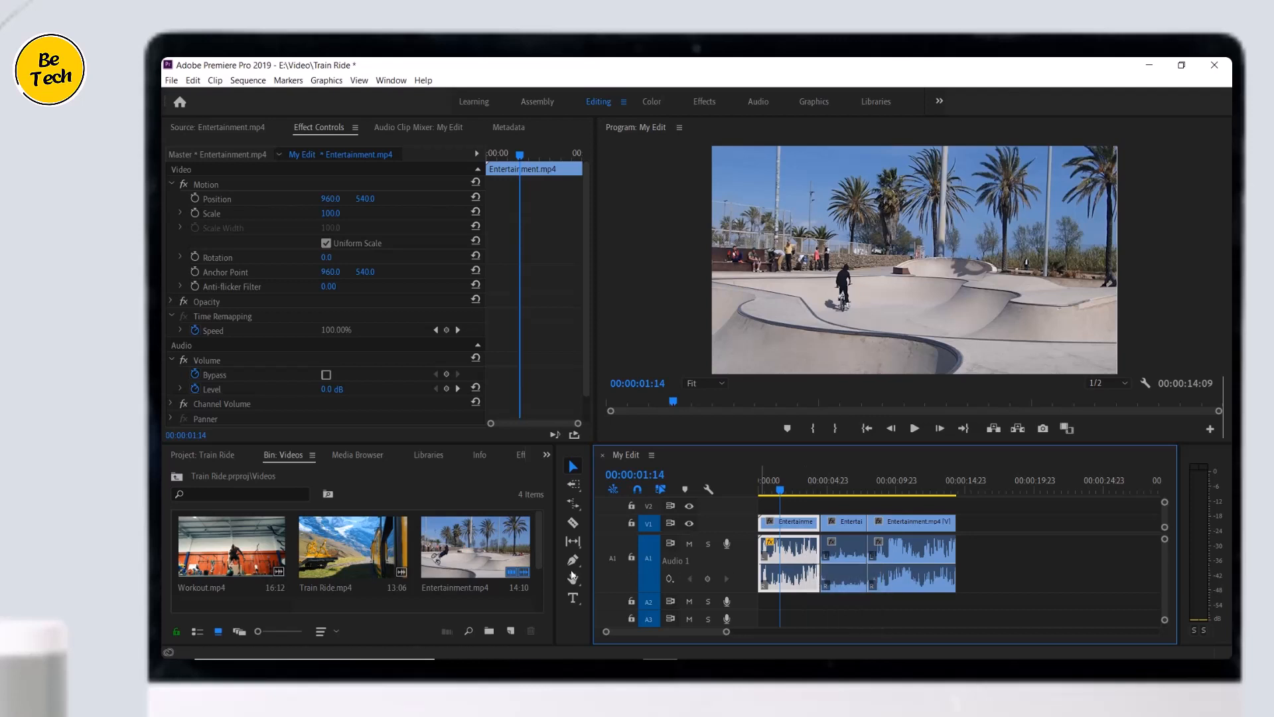
Step: Place the [No Copyright Music] file on Audio 2 from the sequence start, and trim its end to match the video clips
scroll(313, 567, "down", 3)
left_click(240, 564)
left_click_drag(240, 564, 767, 599)
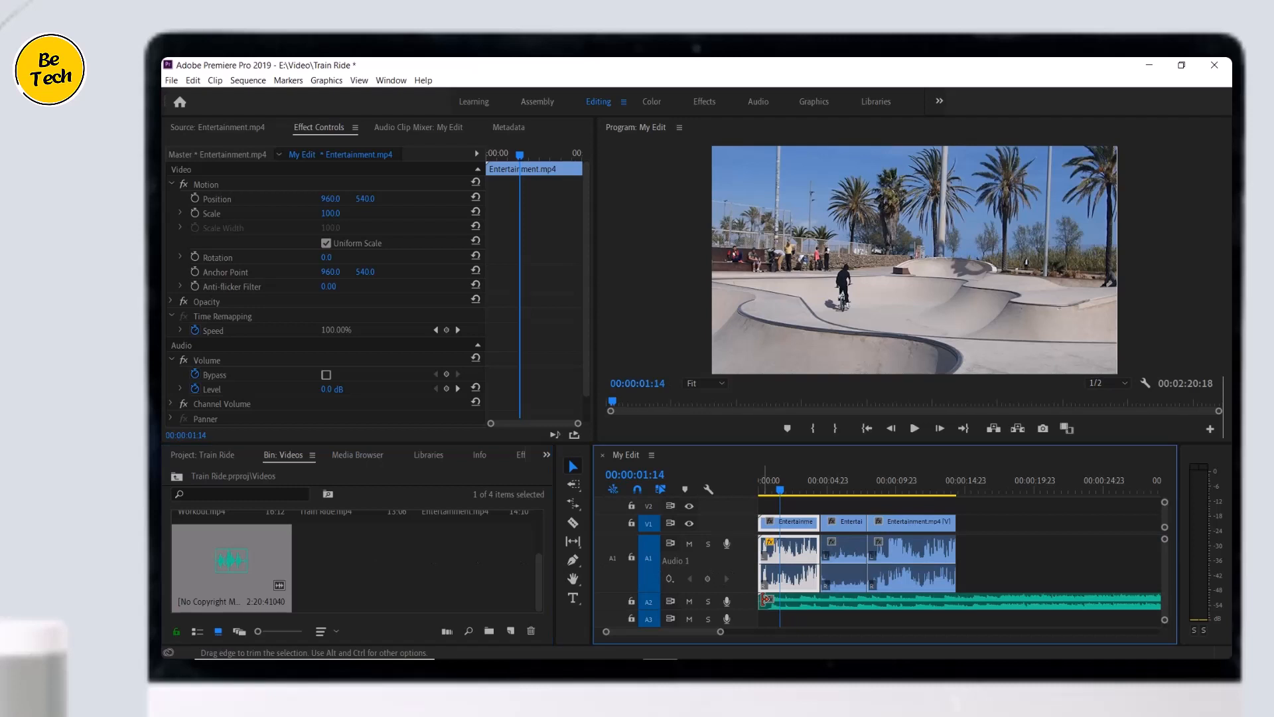
left_click_drag(720, 635, 926, 635)
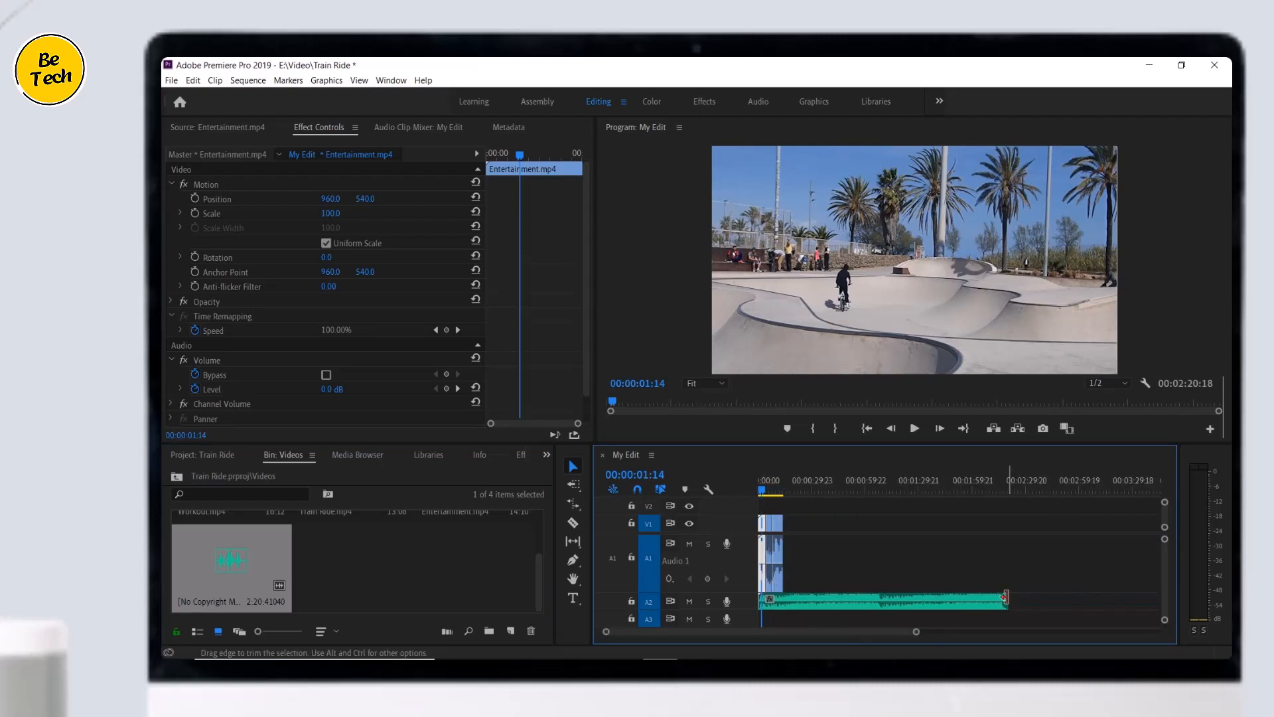
left_click_drag(1005, 600, 782, 601)
left_click_drag(906, 635, 759, 626)
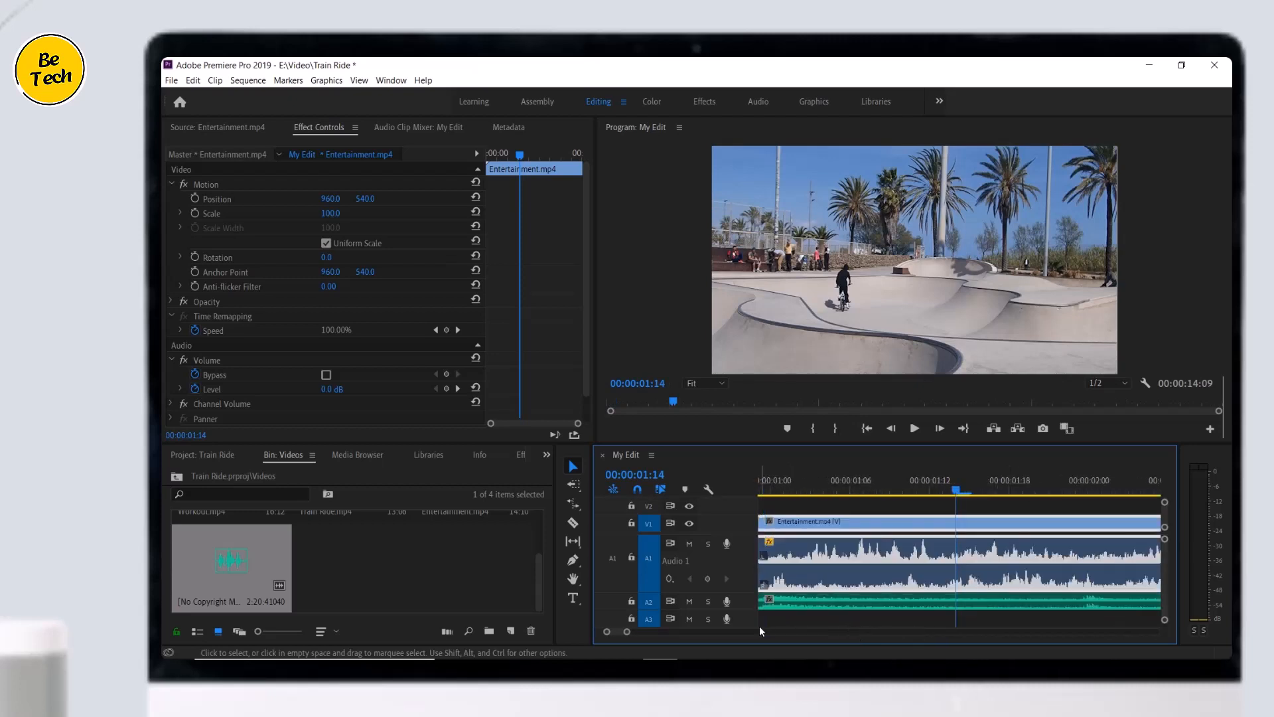
Step: Expand the Audio 2 track, and lower the music clip's volume to about -21.8 dB
double_click(750, 599)
scroll(757, 599, "down", 2)
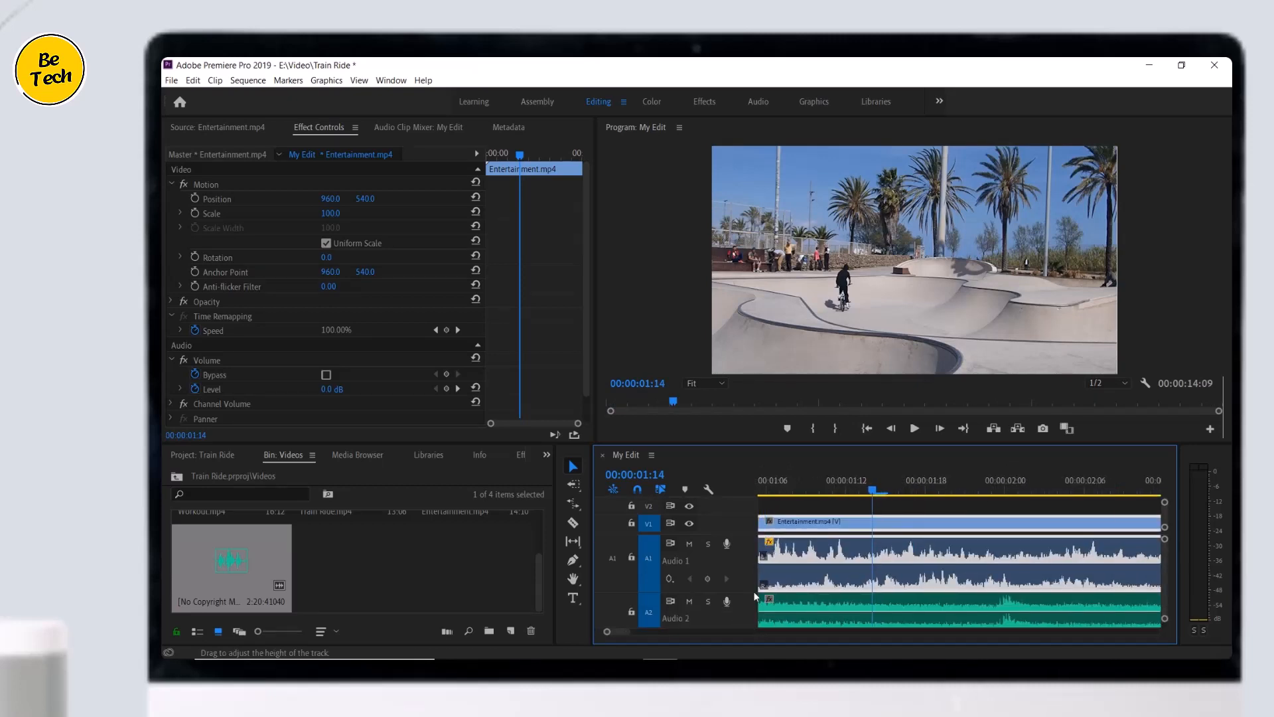
left_click(820, 610)
left_click_drag(818, 611, 818, 626)
scroll(817, 617, "down", 2)
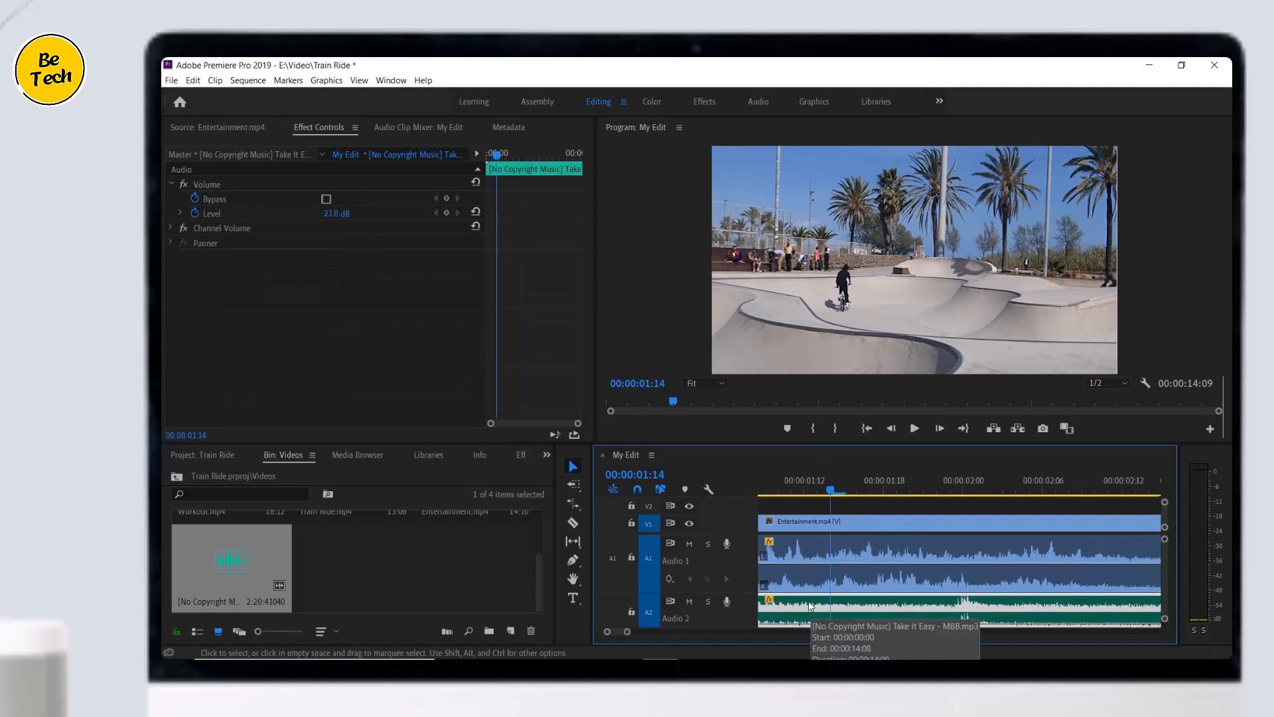
Step: Make the timeline area taller, and add two volume keyframes to the music with the Pen tool, one near the start and one around the first cut
left_click_drag(743, 444, 743, 427)
left_click(572, 541)
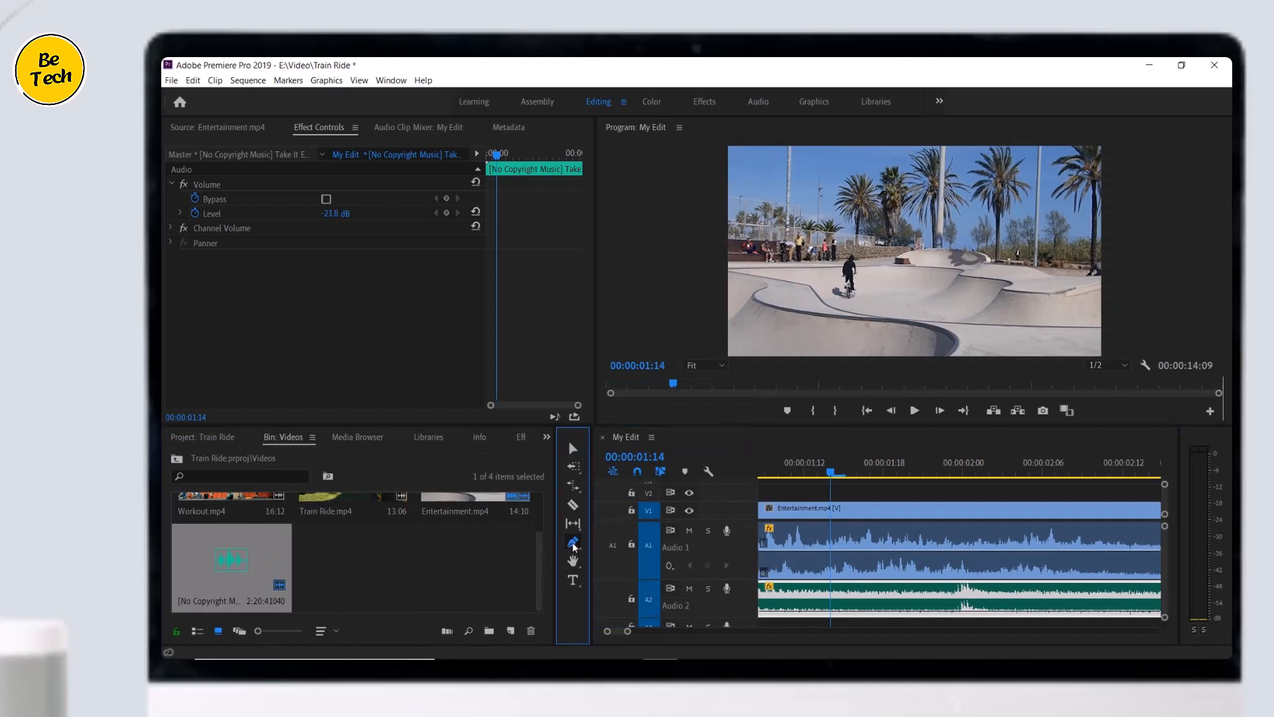
left_click_drag(627, 632, 632, 632)
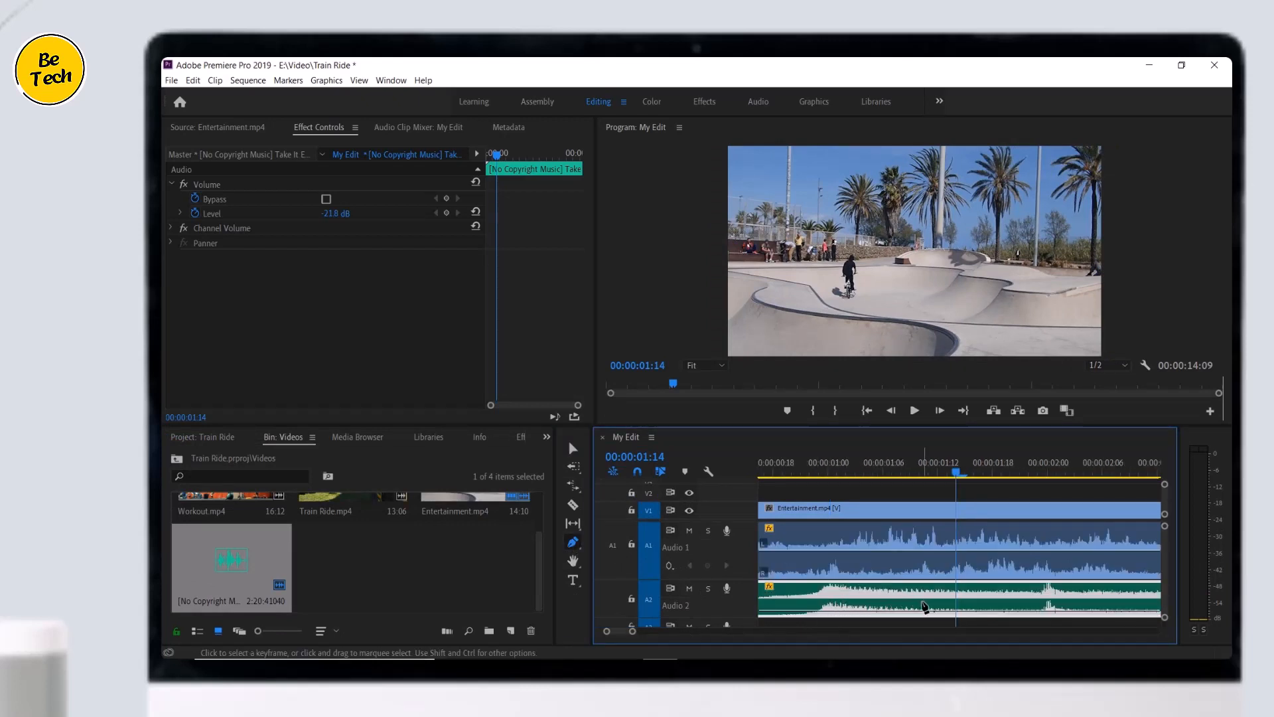
left_click(925, 612)
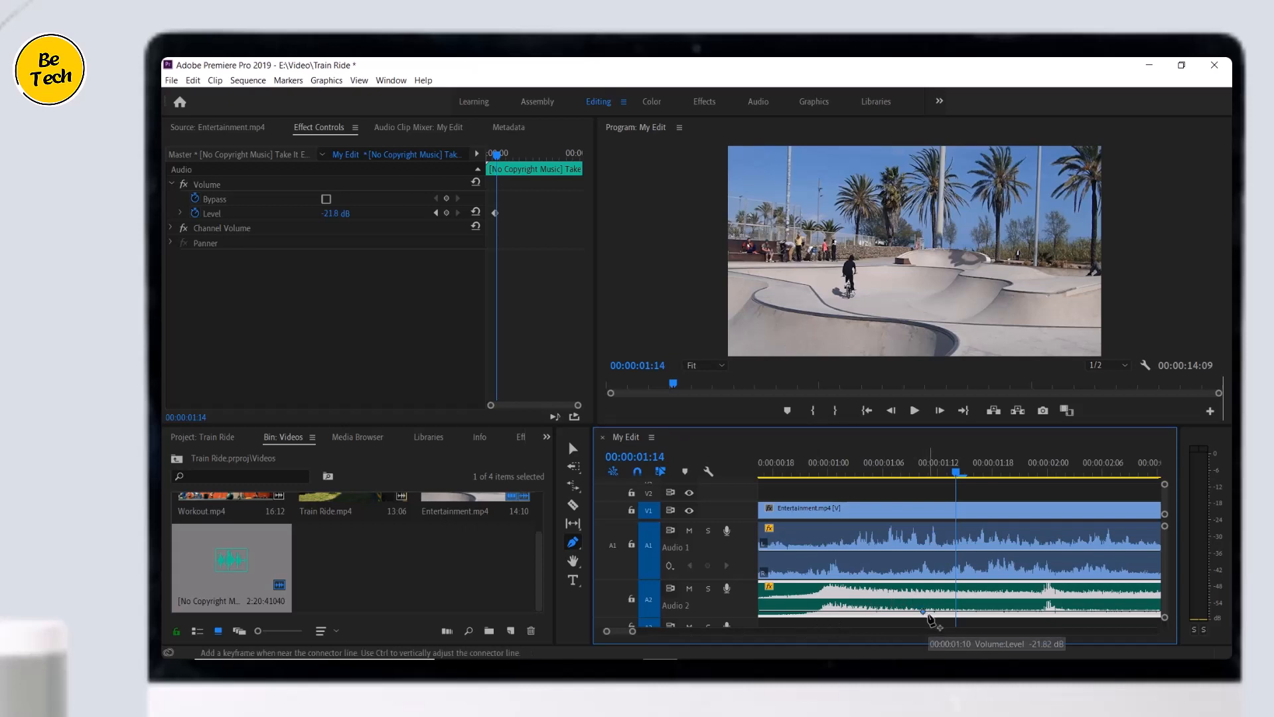
left_click_drag(633, 637, 702, 632)
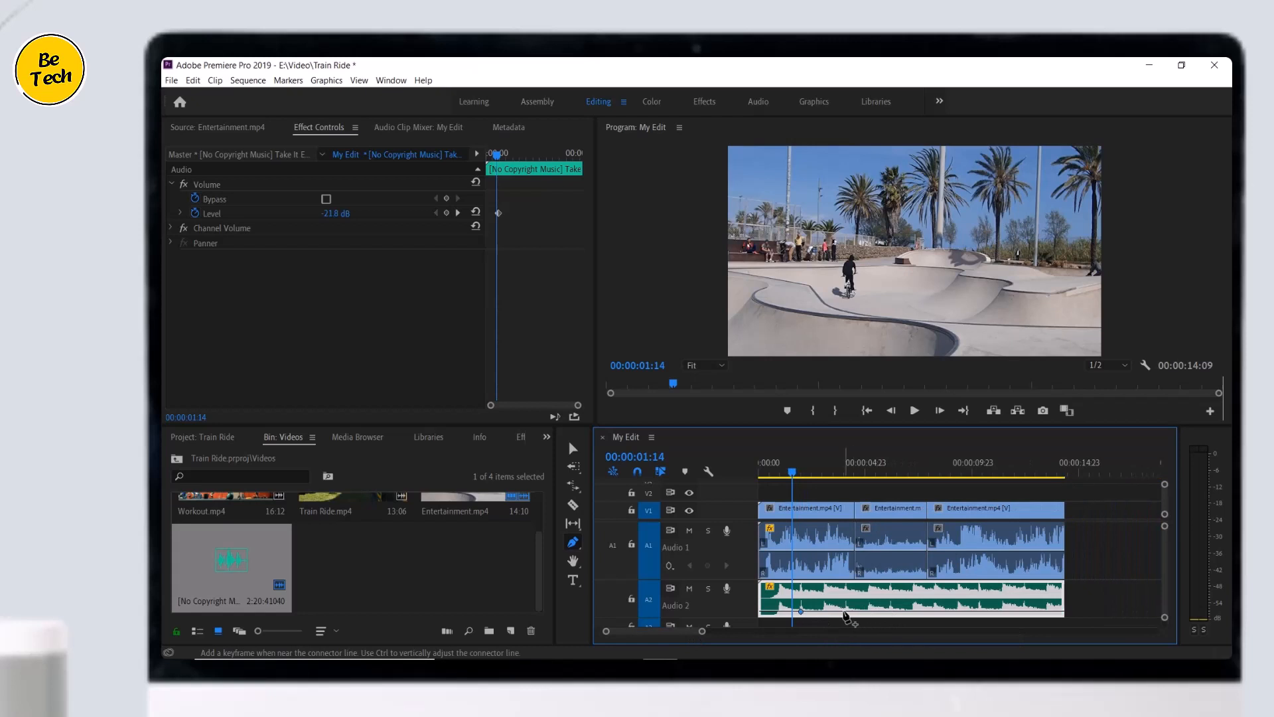
left_click(856, 611)
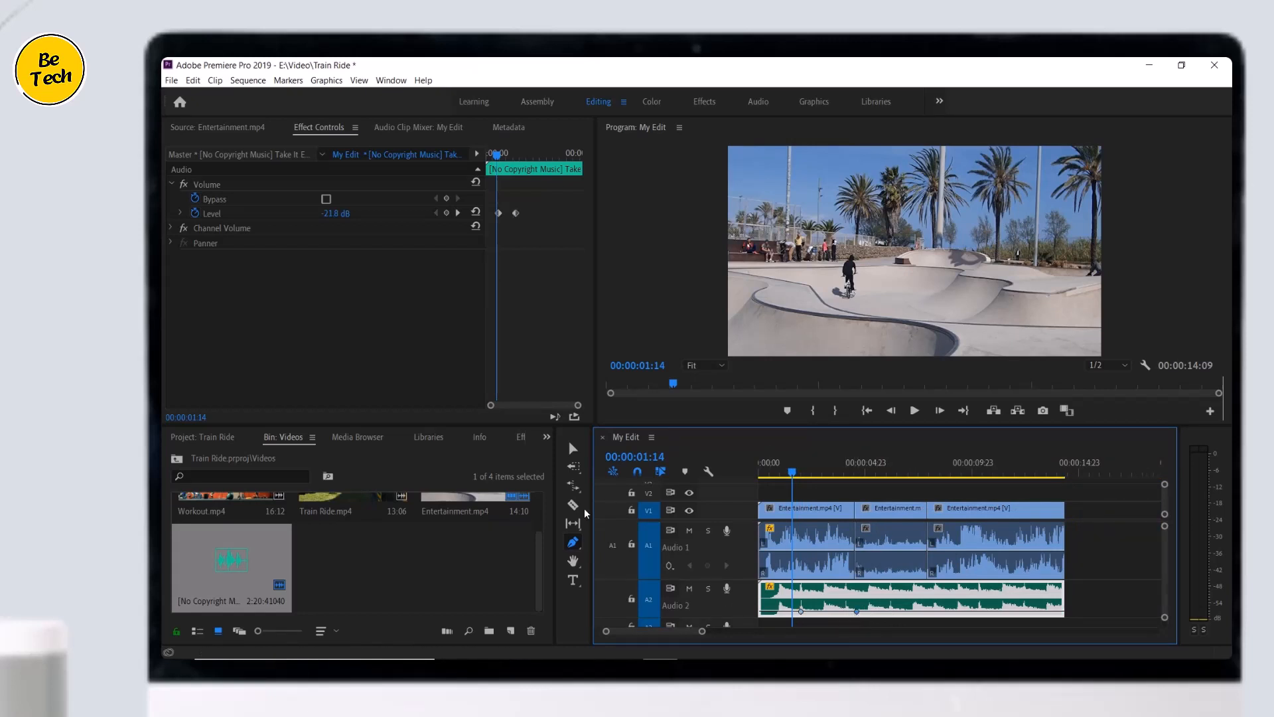
left_click(574, 449)
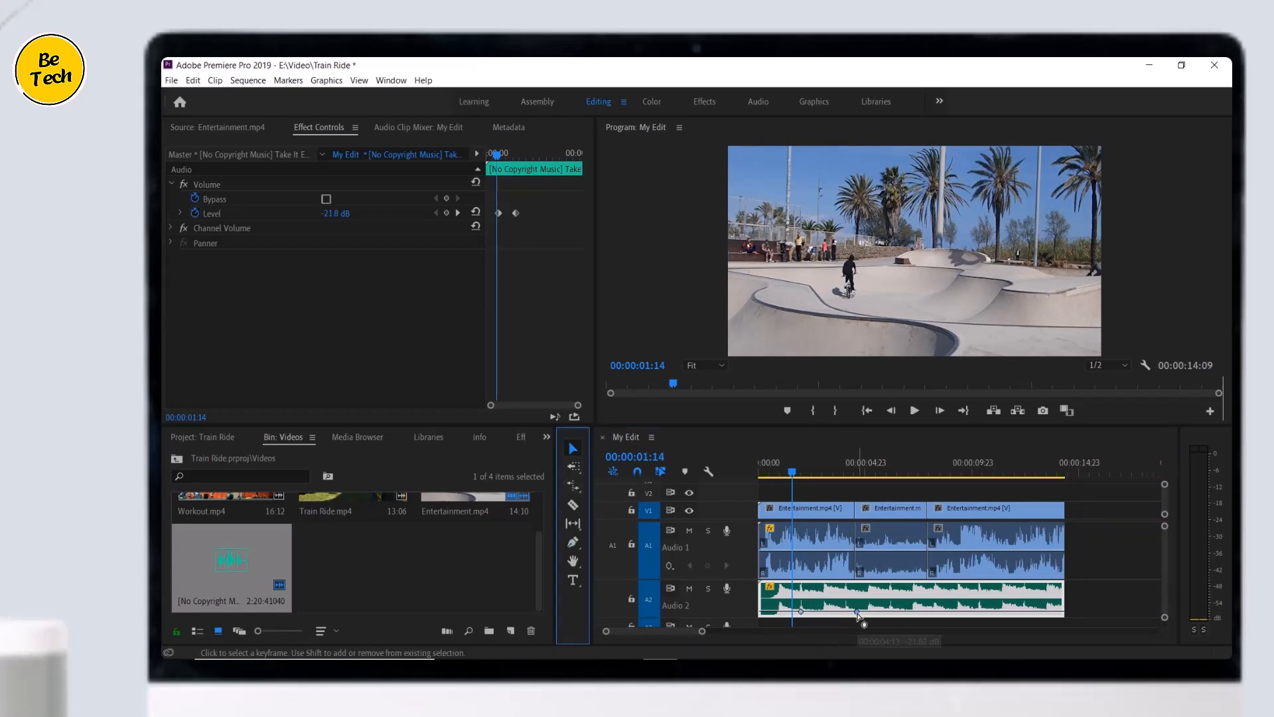
left_click(857, 612)
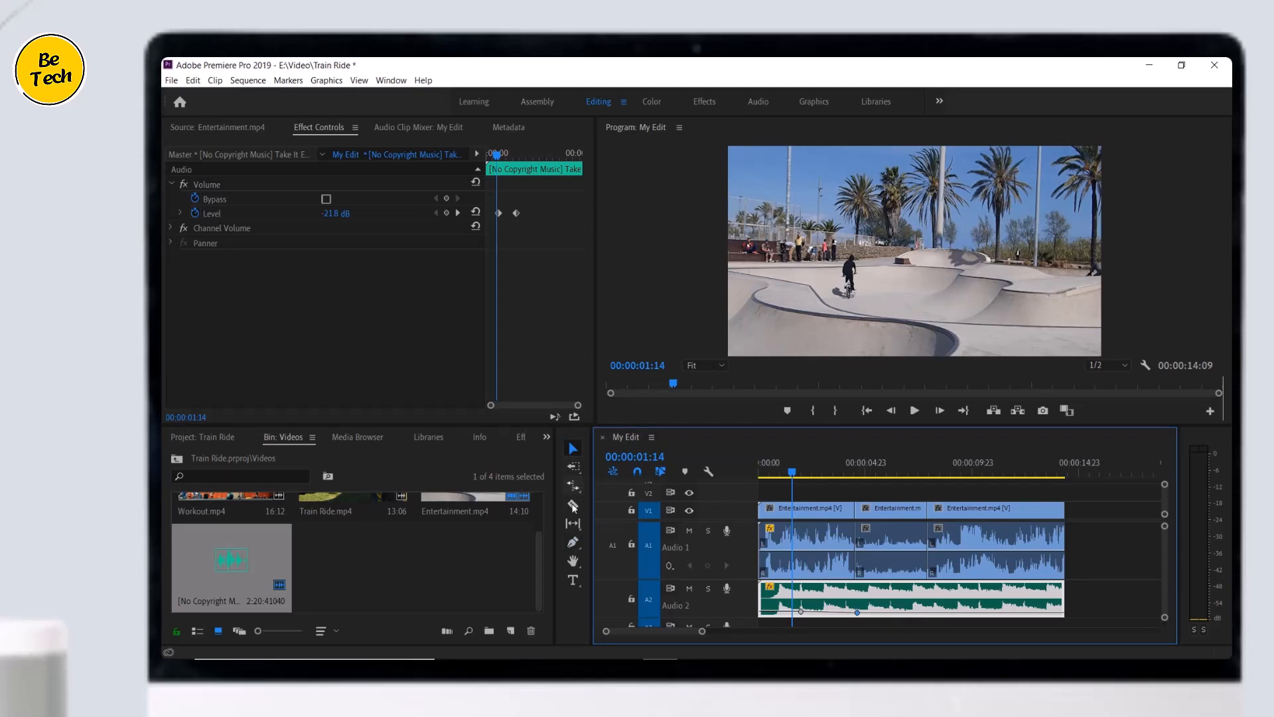
Step: Add a third volume keyframe to the music just after the second cut, and raise its level for a gradual increase
left_click(573, 541)
left_click(949, 613)
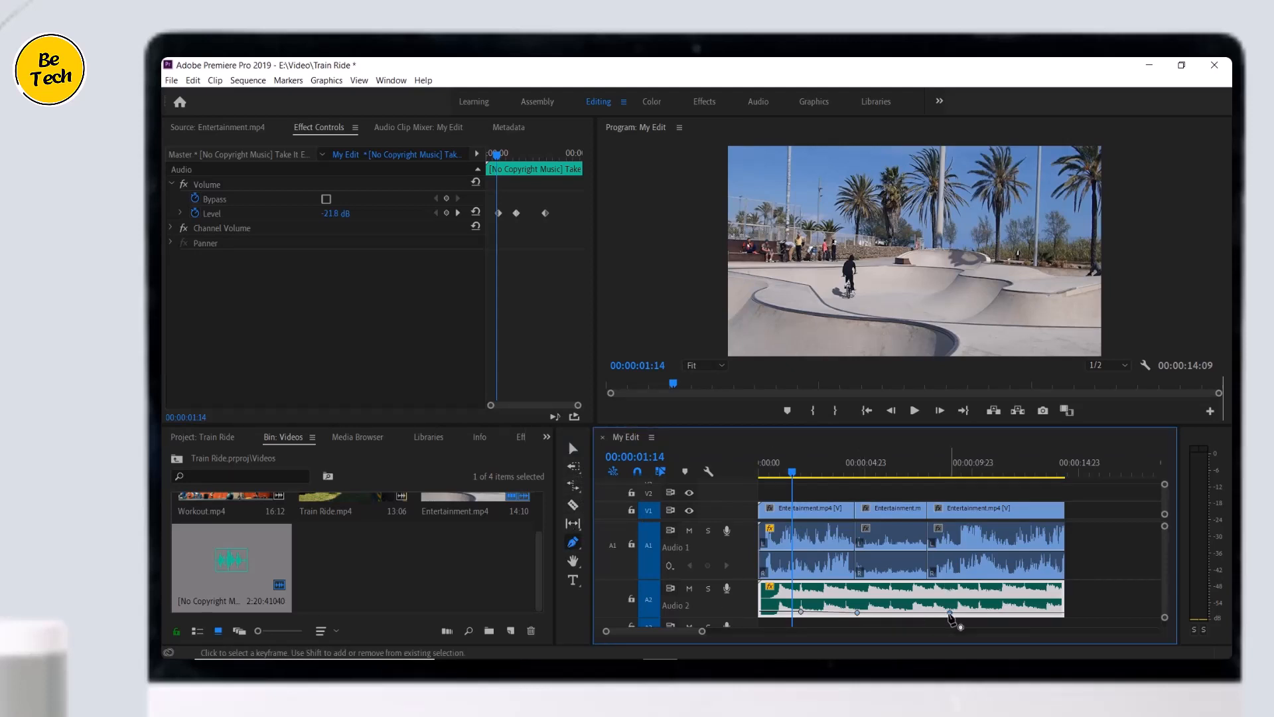
left_click(573, 450)
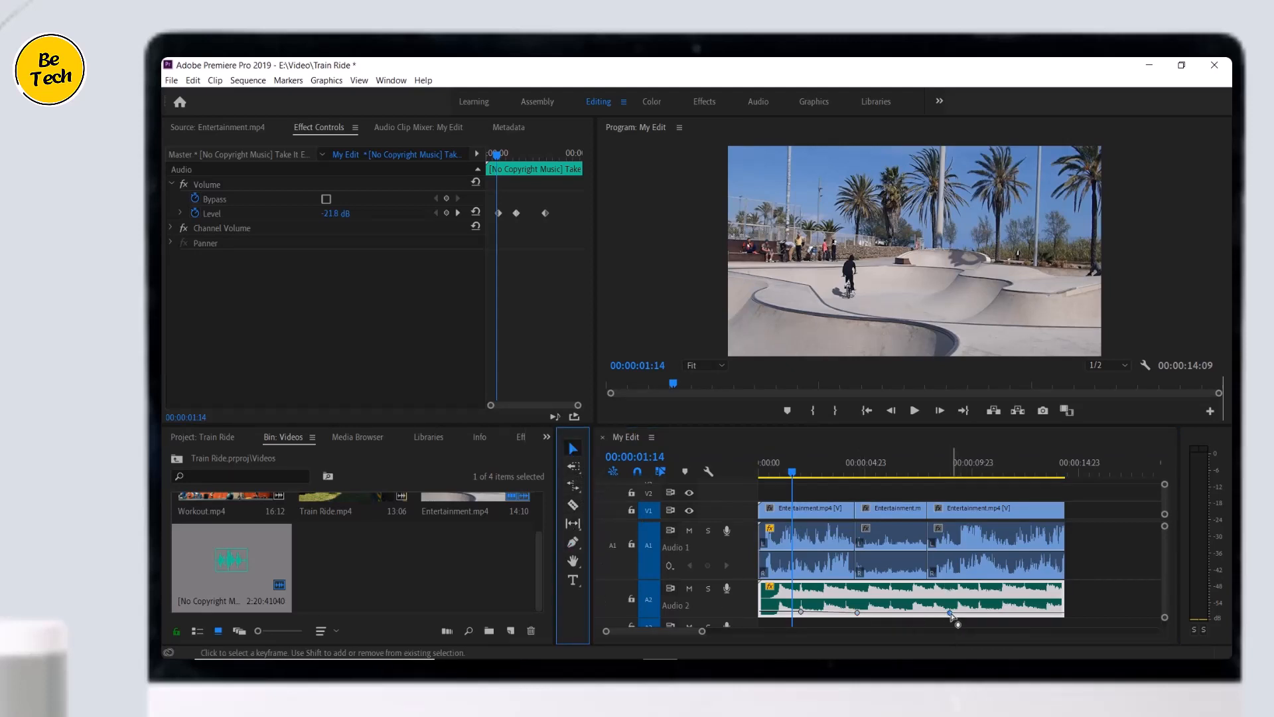
left_click_drag(950, 612, 951, 605)
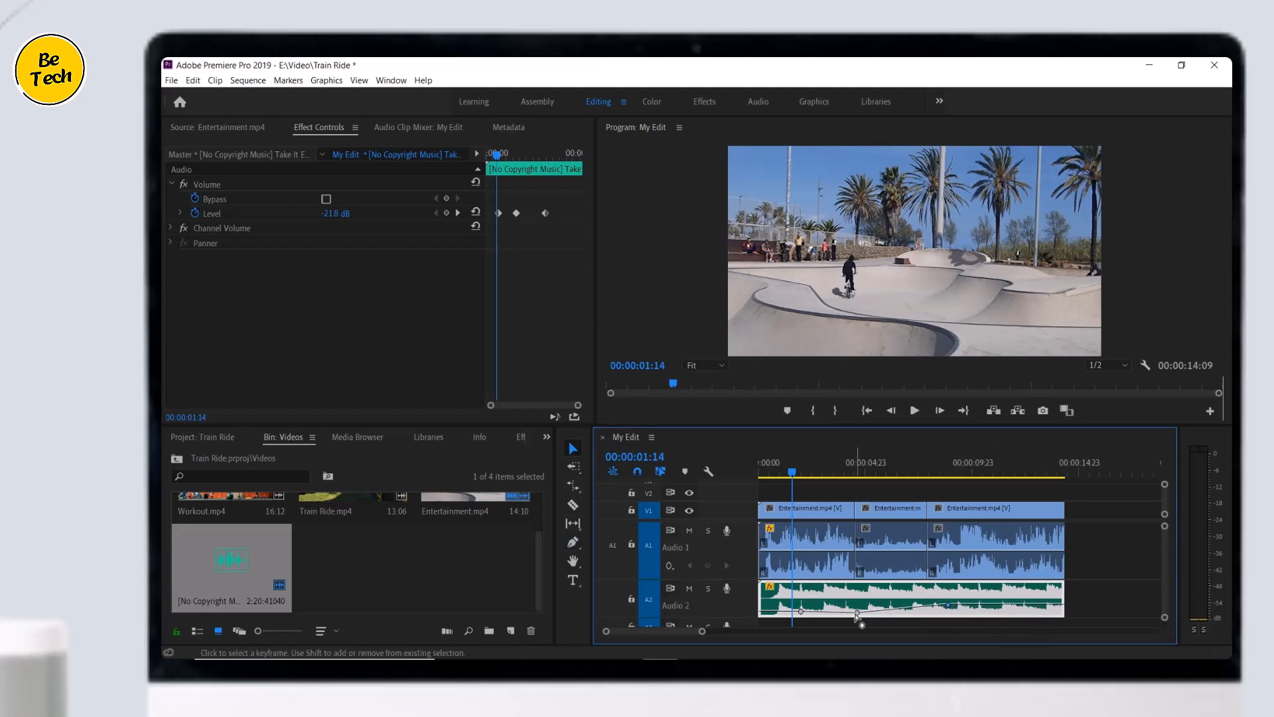
Step: Add a fourth volume keyframe to the music near the middle of the last clip, and lower its level for a gradual decrease
left_click(573, 542)
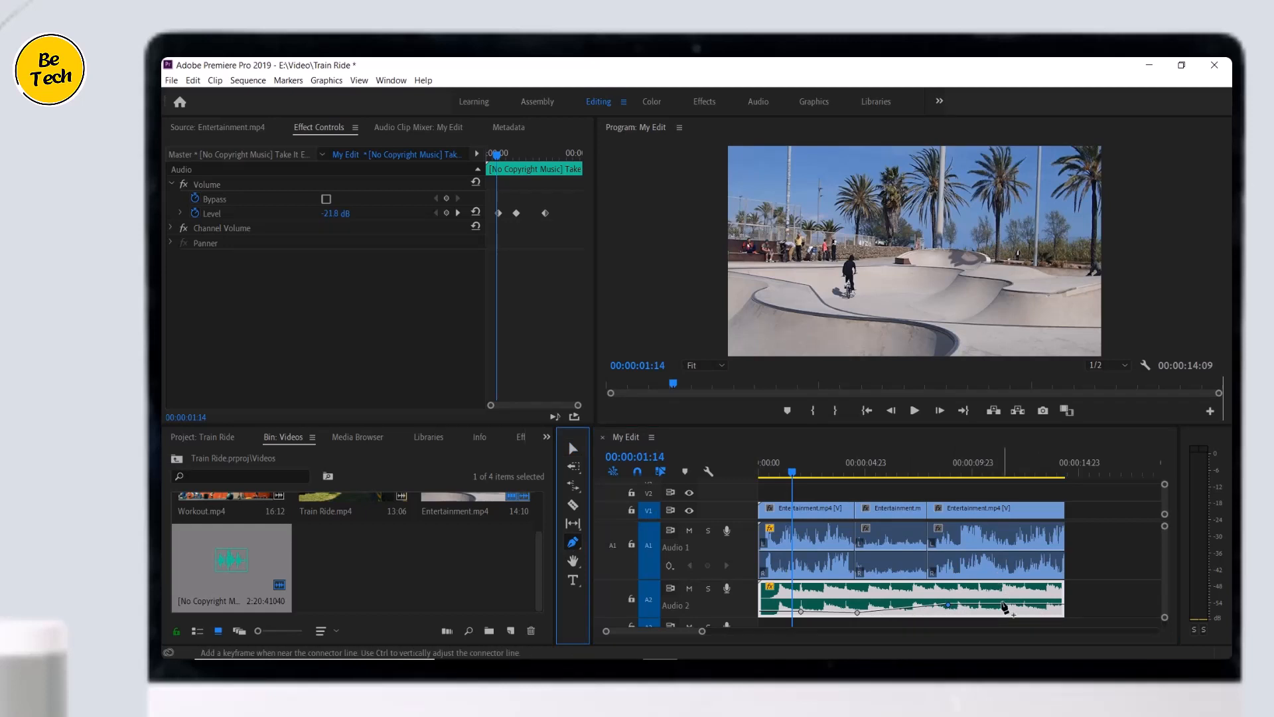
left_click(1004, 603)
key("v")
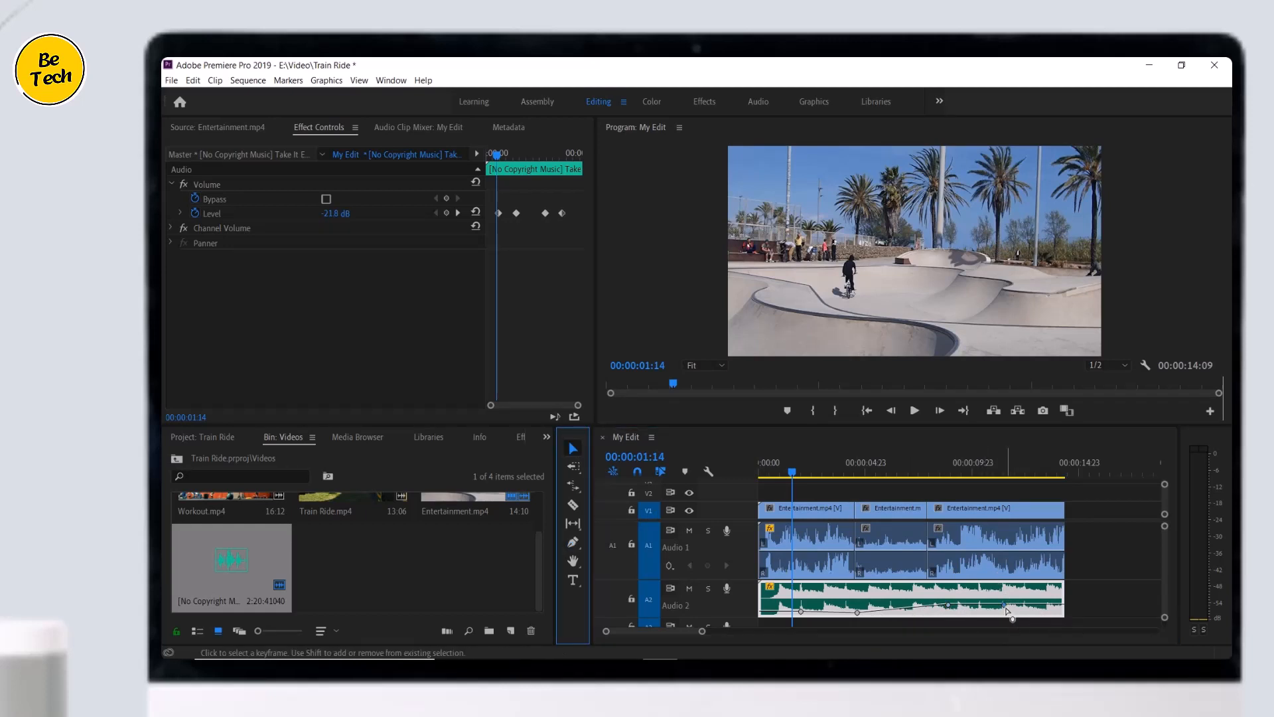
left_click_drag(1004, 604, 1008, 612)
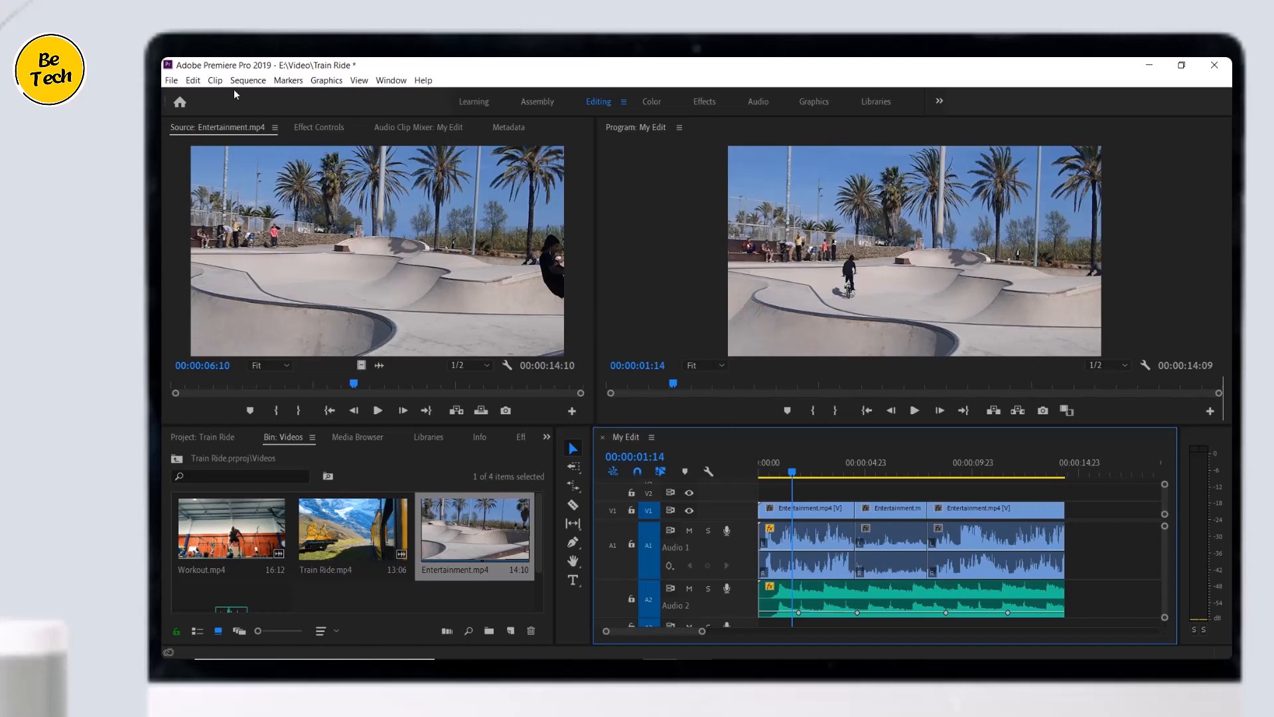
Step: Open the media export settings for the My Edit sequence
left_click(174, 81)
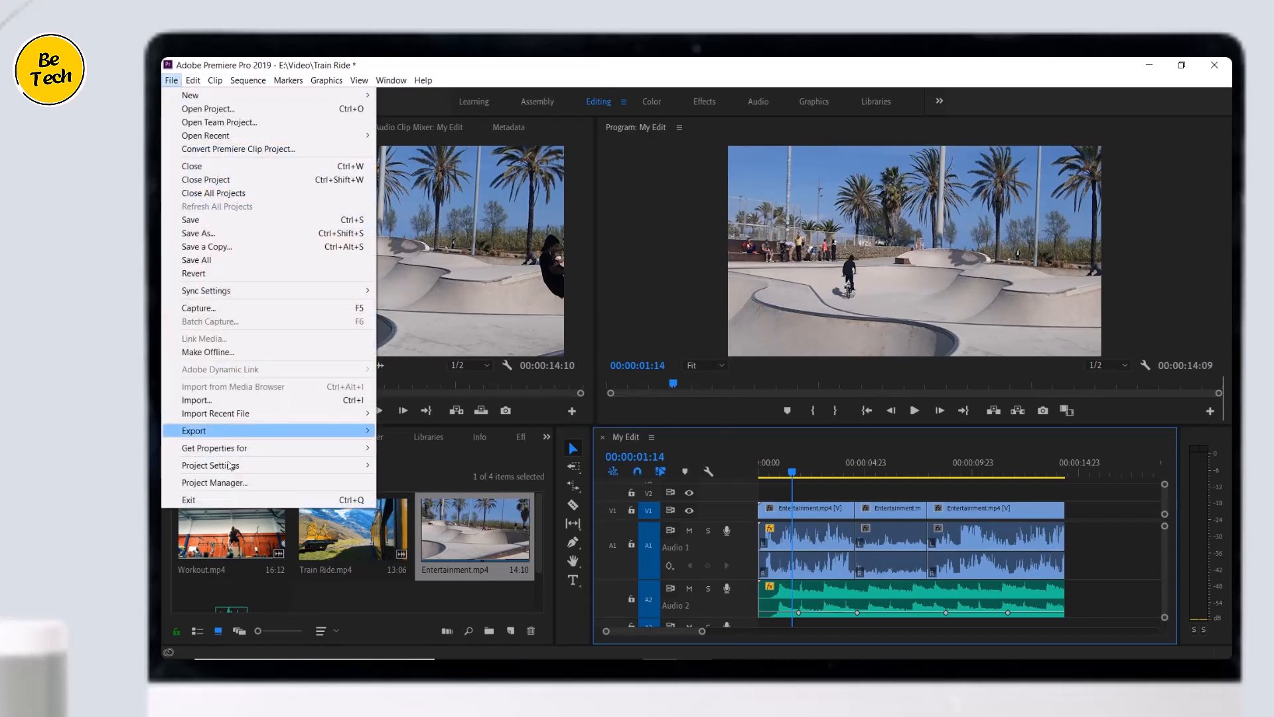
mouse_move(318, 431)
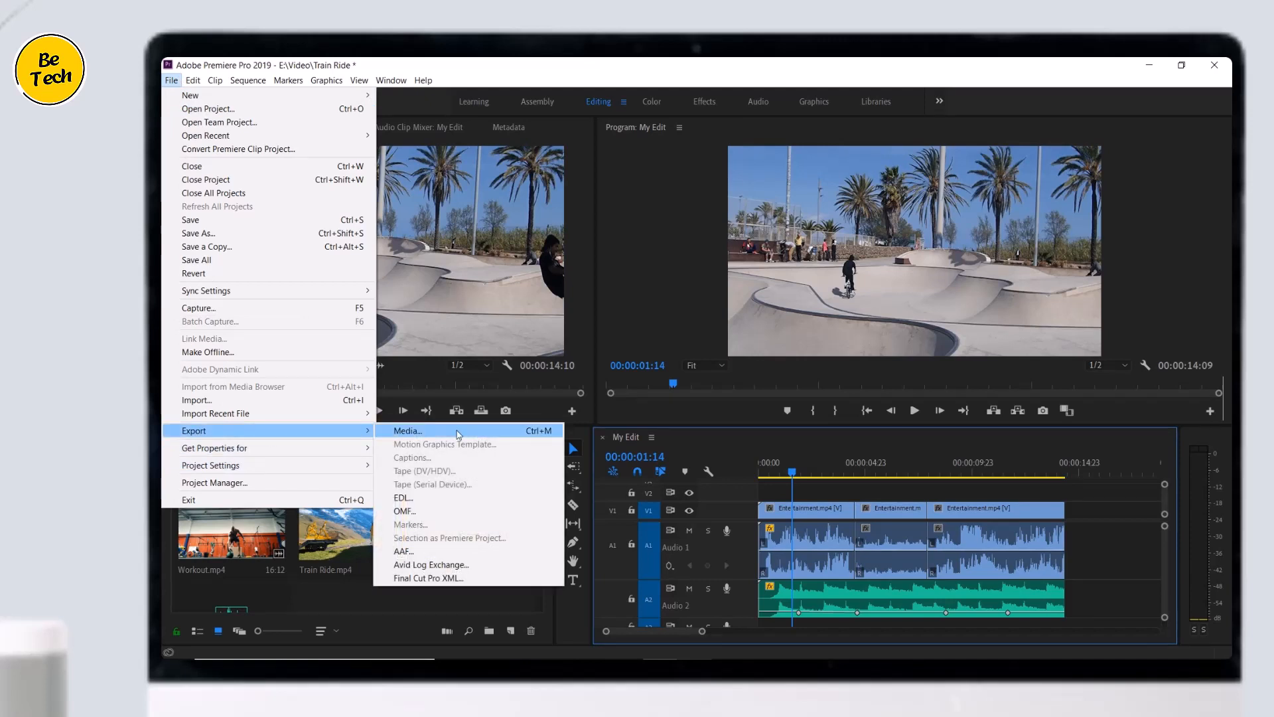
left_click(458, 433)
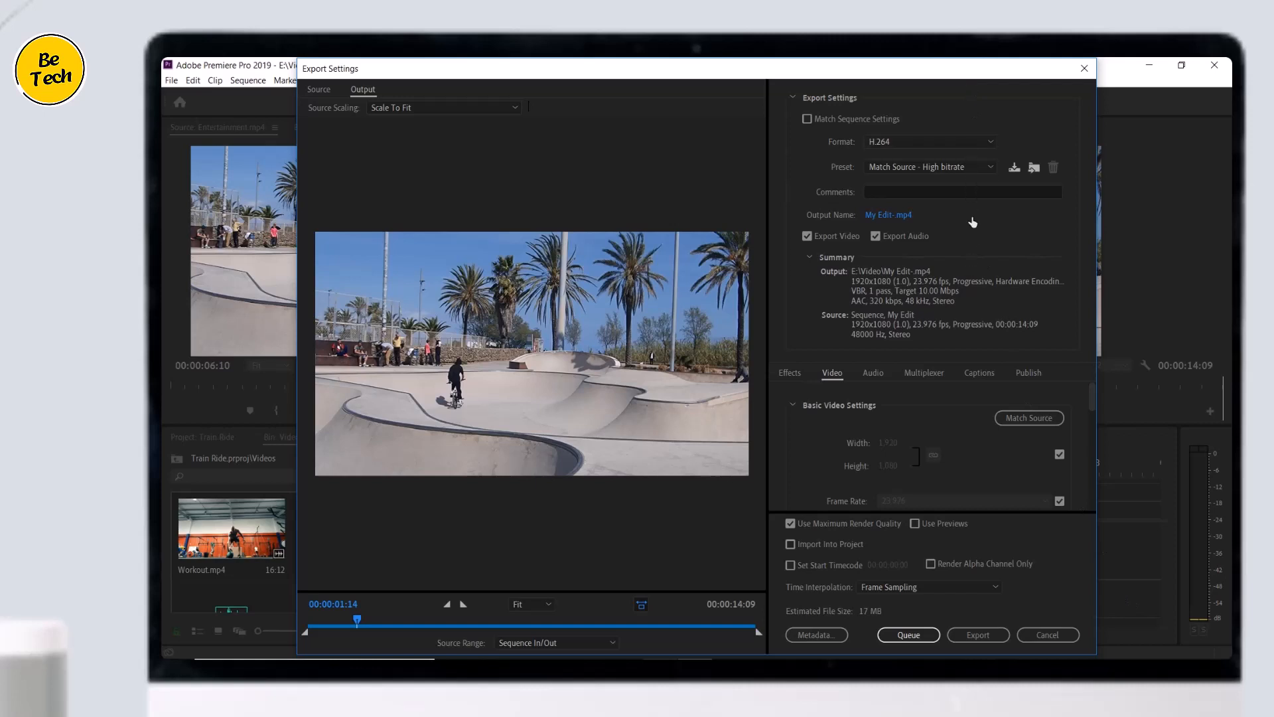
Step: Look through the available export formats and the list of presets for H.264, keeping the current choices
left_click(991, 142)
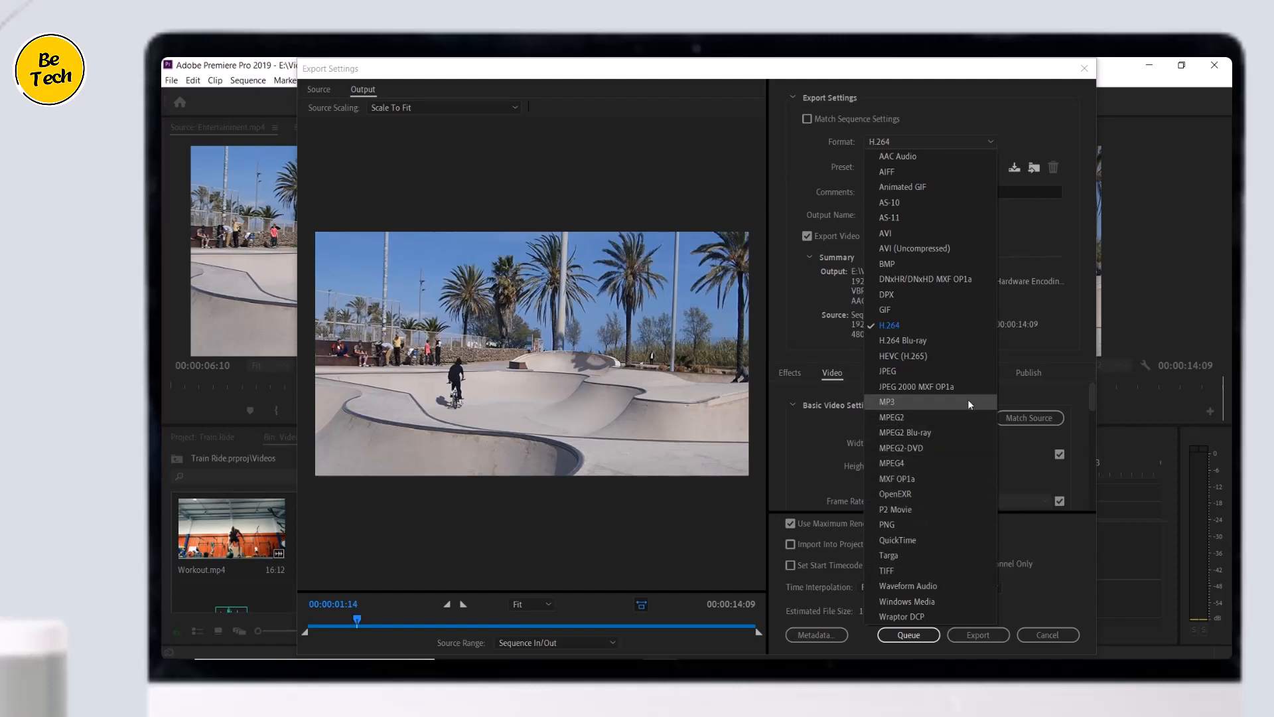
left_click(1013, 233)
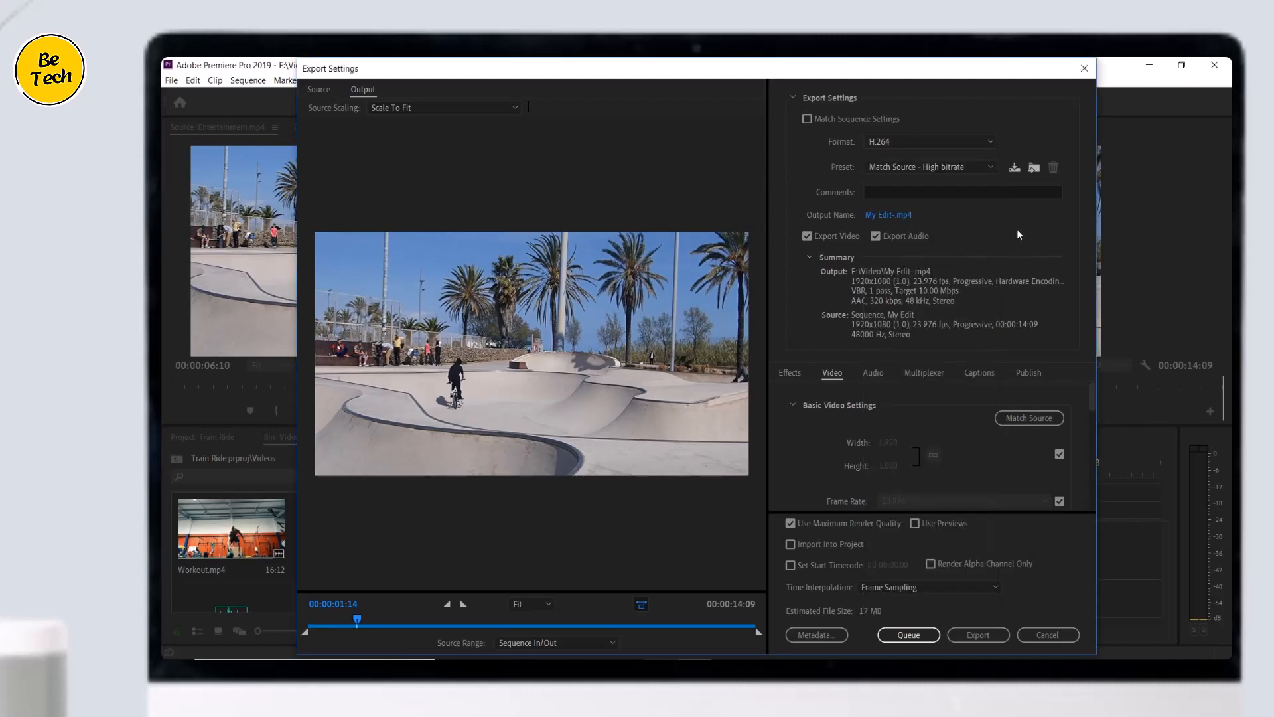
left_click(985, 167)
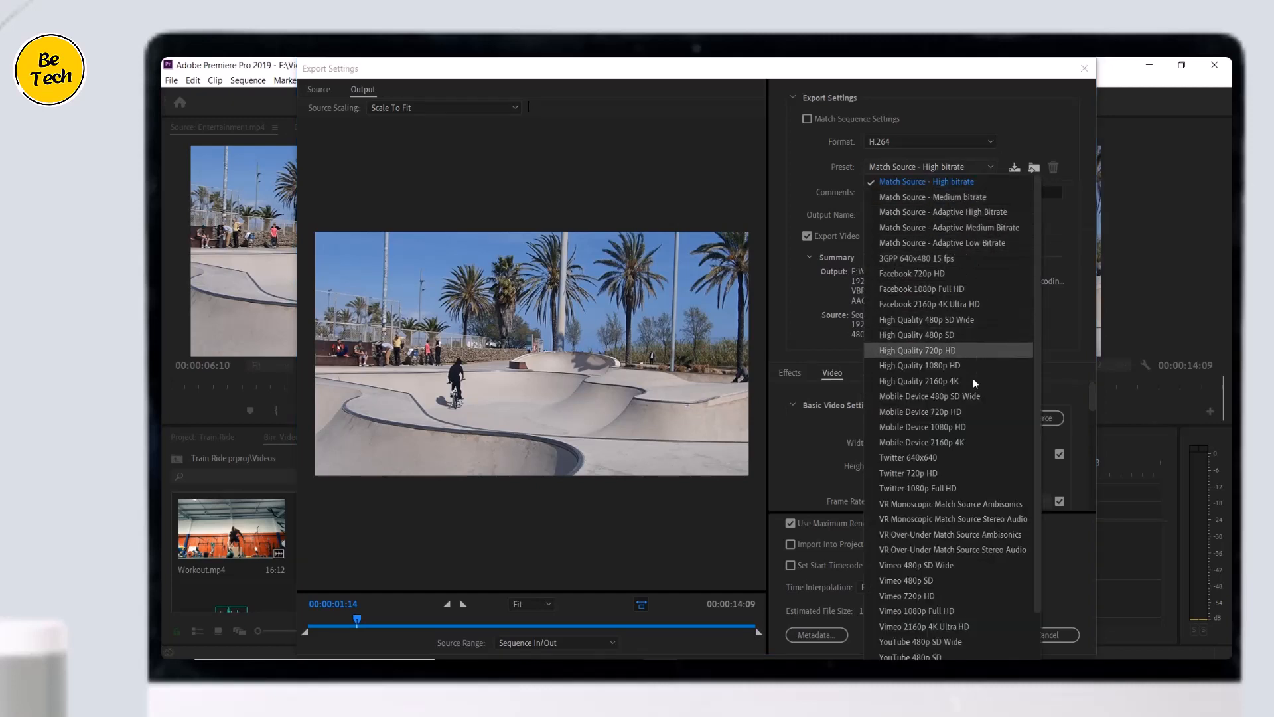
scroll(968, 467, "down", 1)
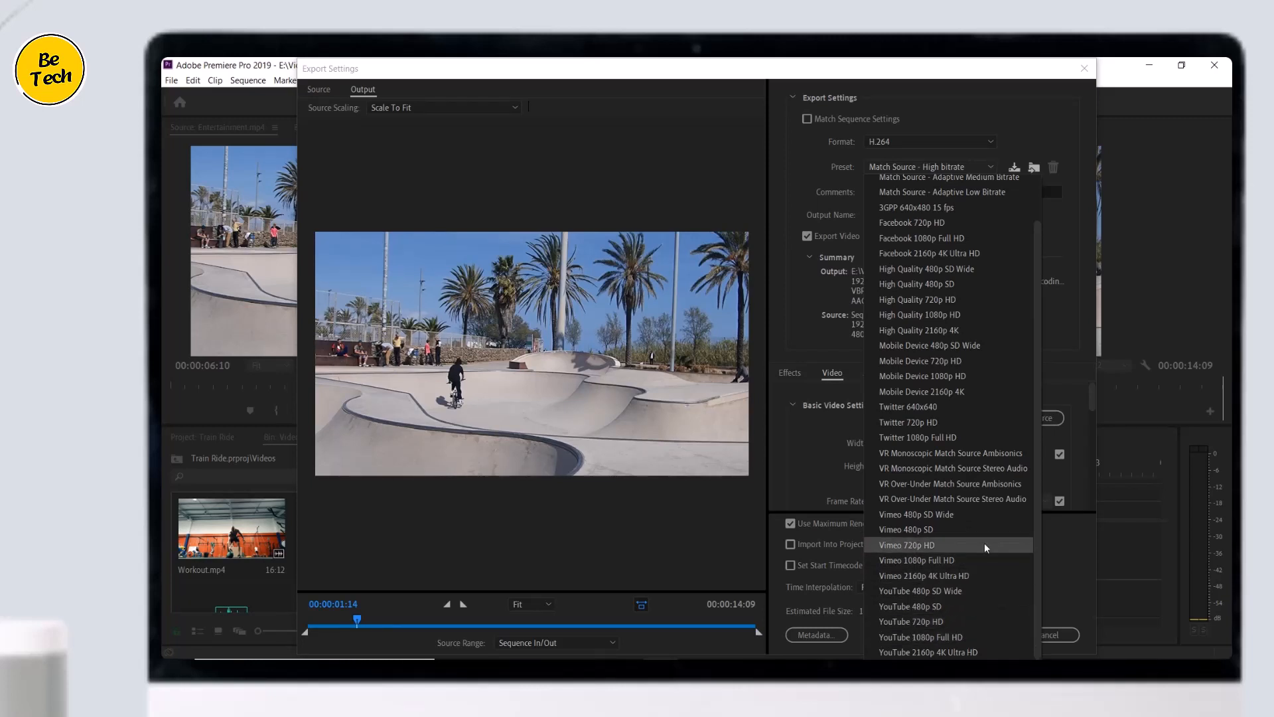
scroll(985, 543, "up", 1)
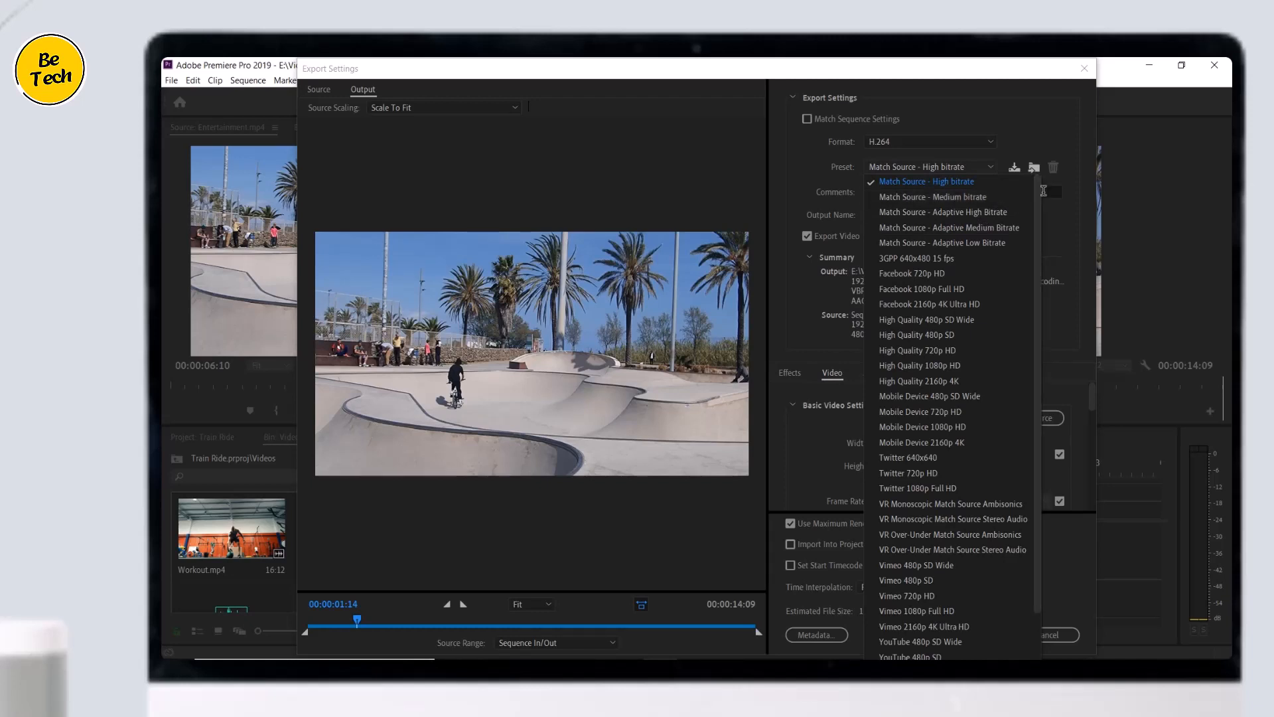
left_click(1072, 190)
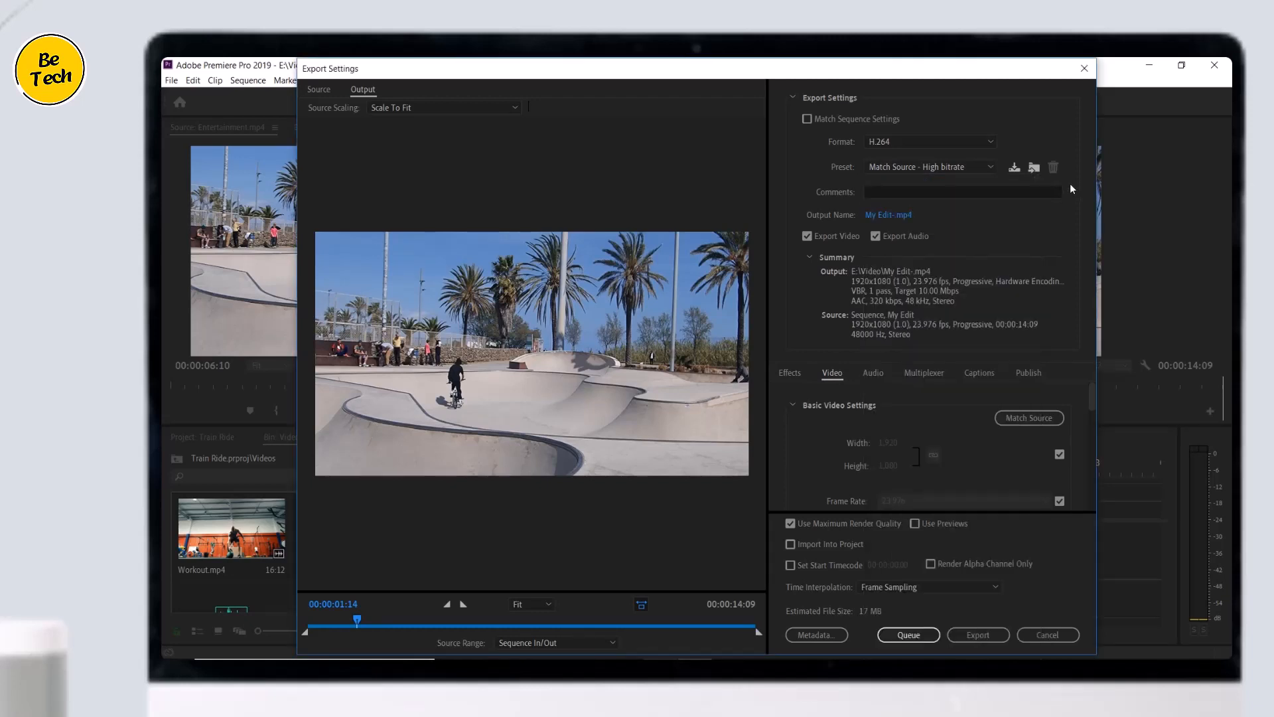
Step: Export the sequence in H.264 format to an output file named My Video in the Video folder
left_click(985, 140)
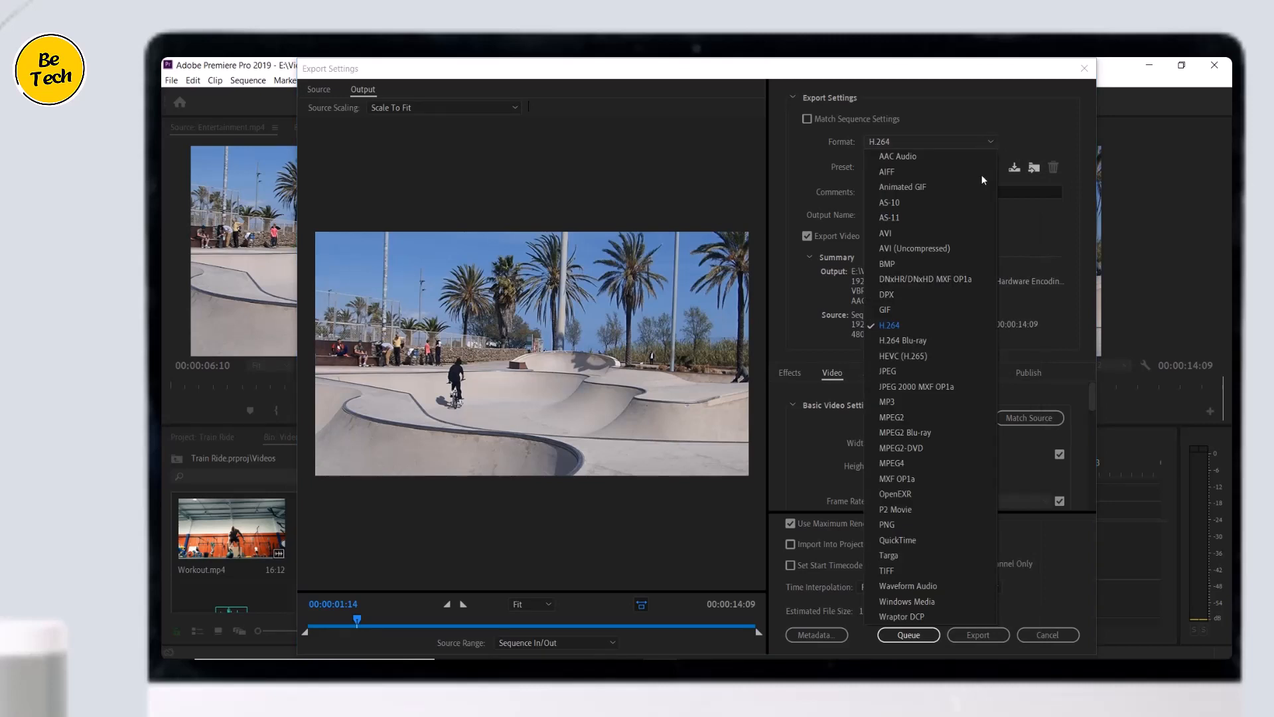
left_click(936, 322)
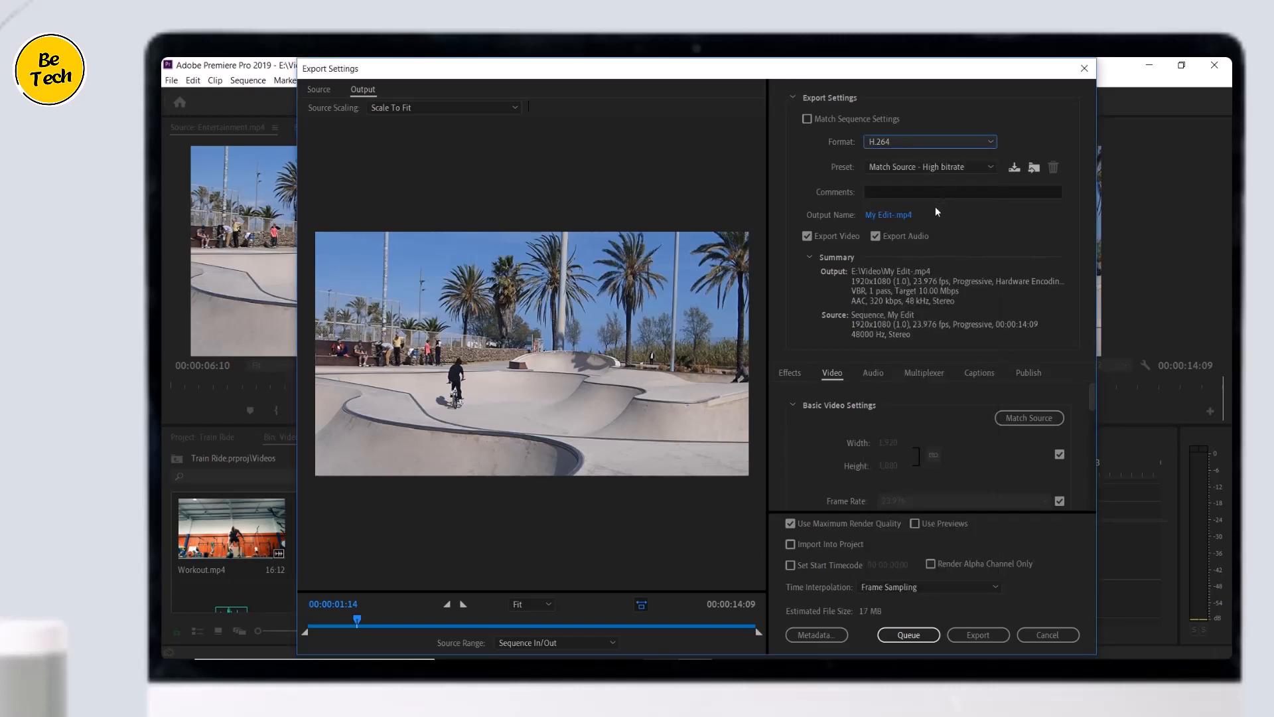
left_click(886, 216)
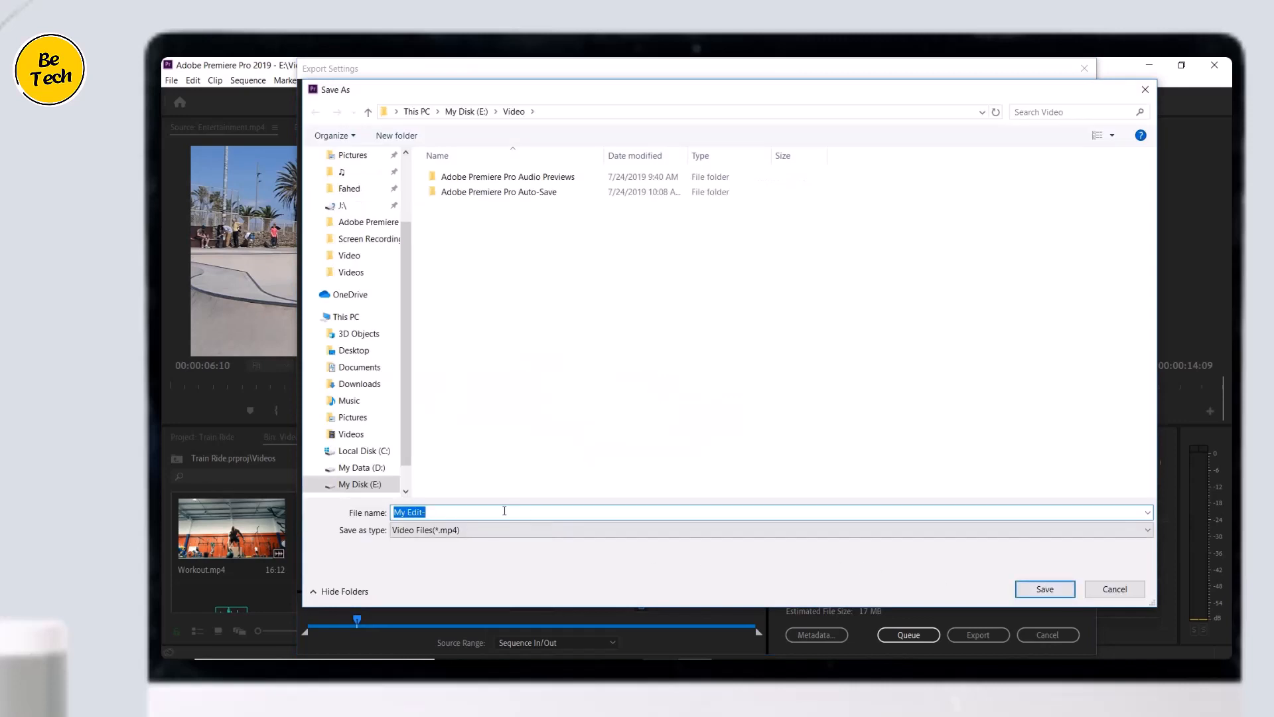
type("My Video")
left_click(1040, 590)
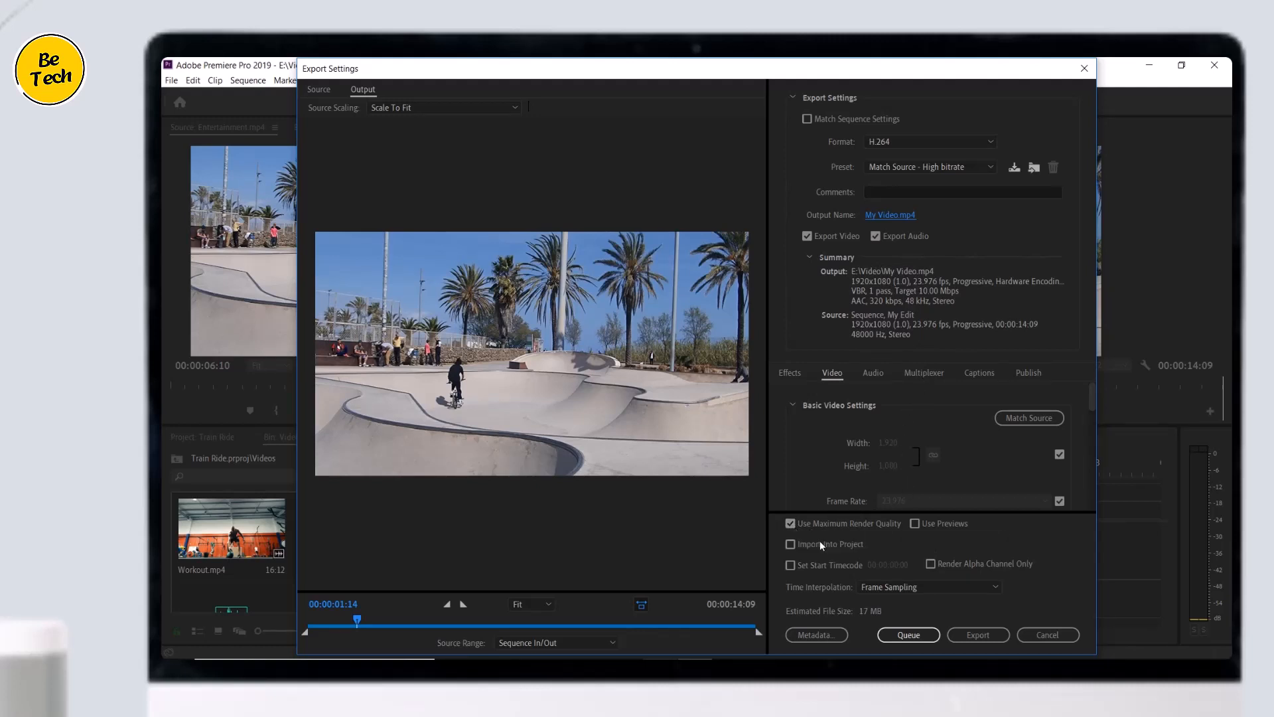
left_click(965, 639)
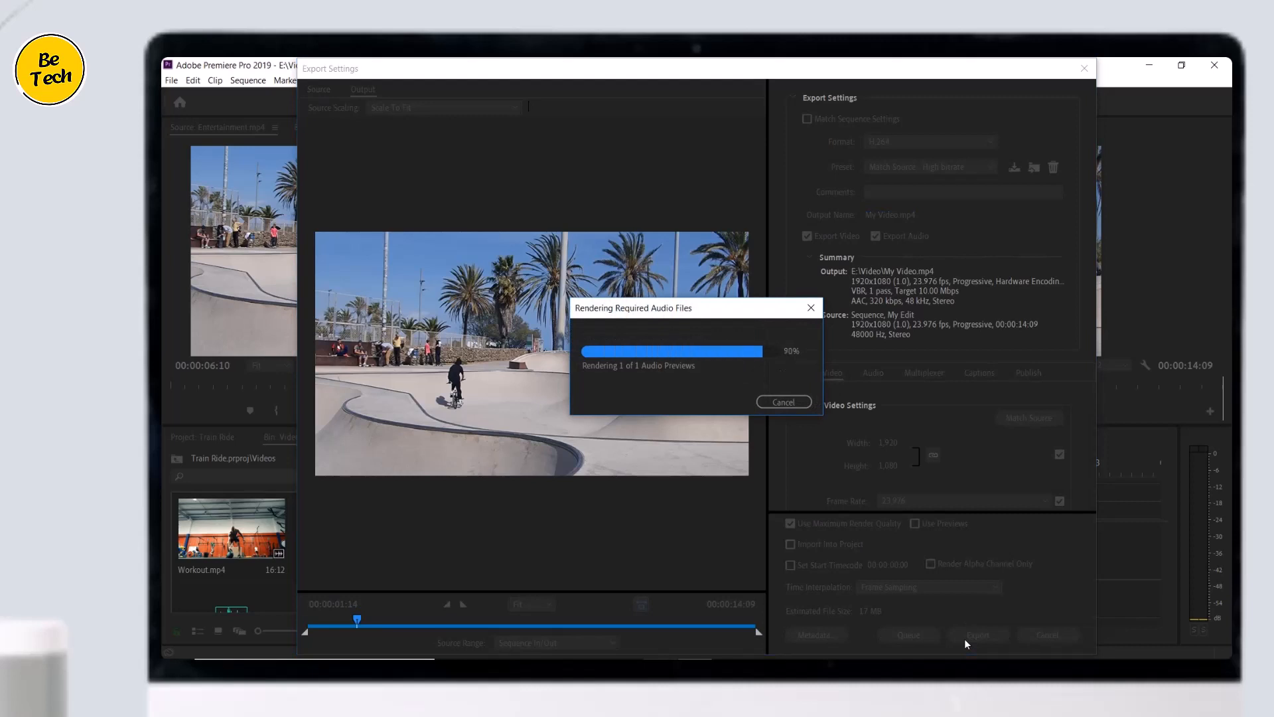